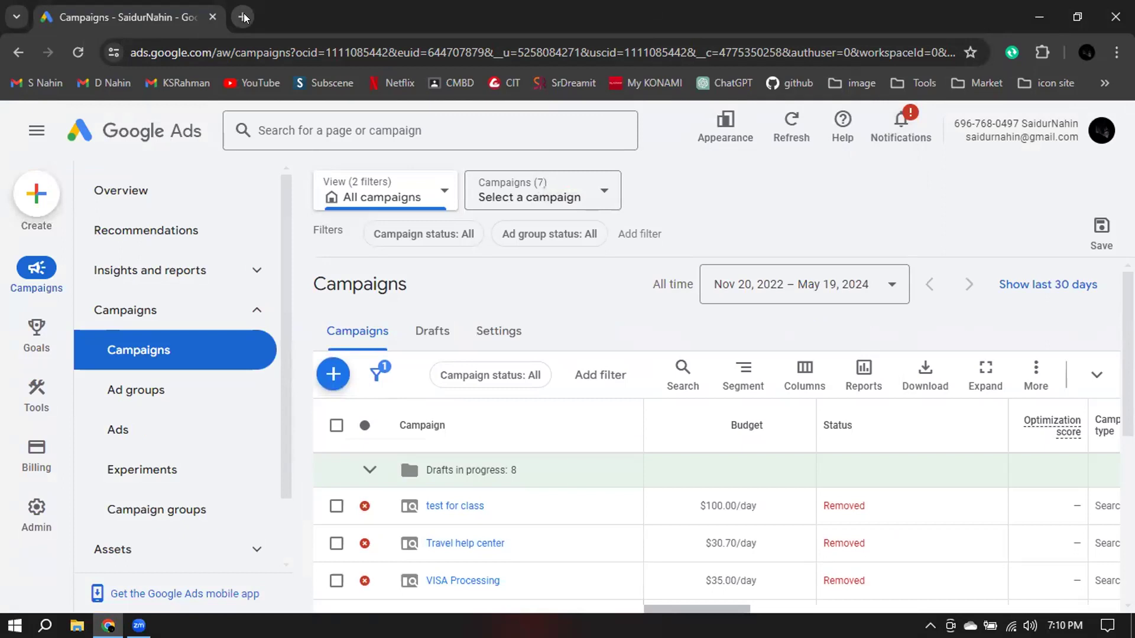
Open YouTube in the new browser tab and switch the account to the Food Zone BD channel.
{"action": "left_click", "coordinate": [253, 83]}
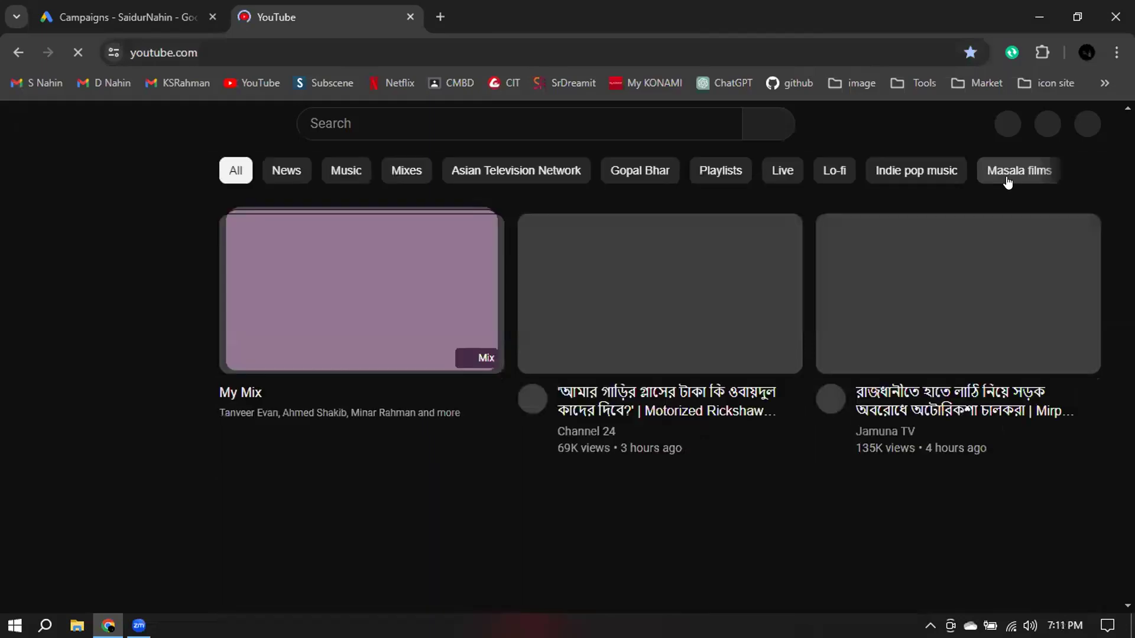
{"action": "left_click", "coordinate": [1086, 124]}
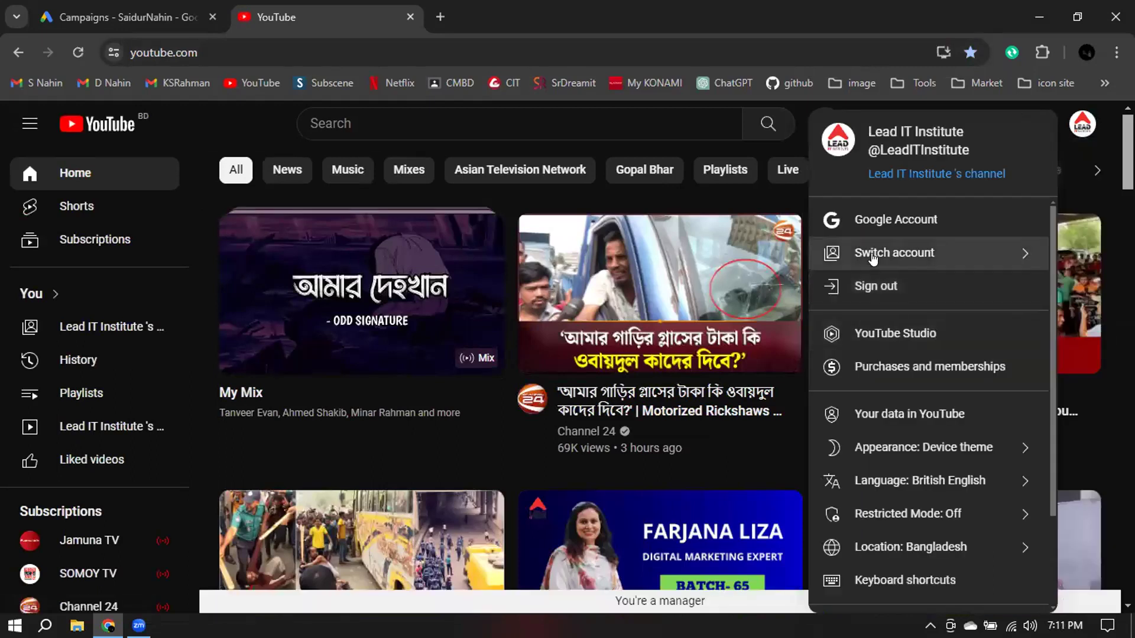
{"action": "left_click", "coordinate": [873, 258]}
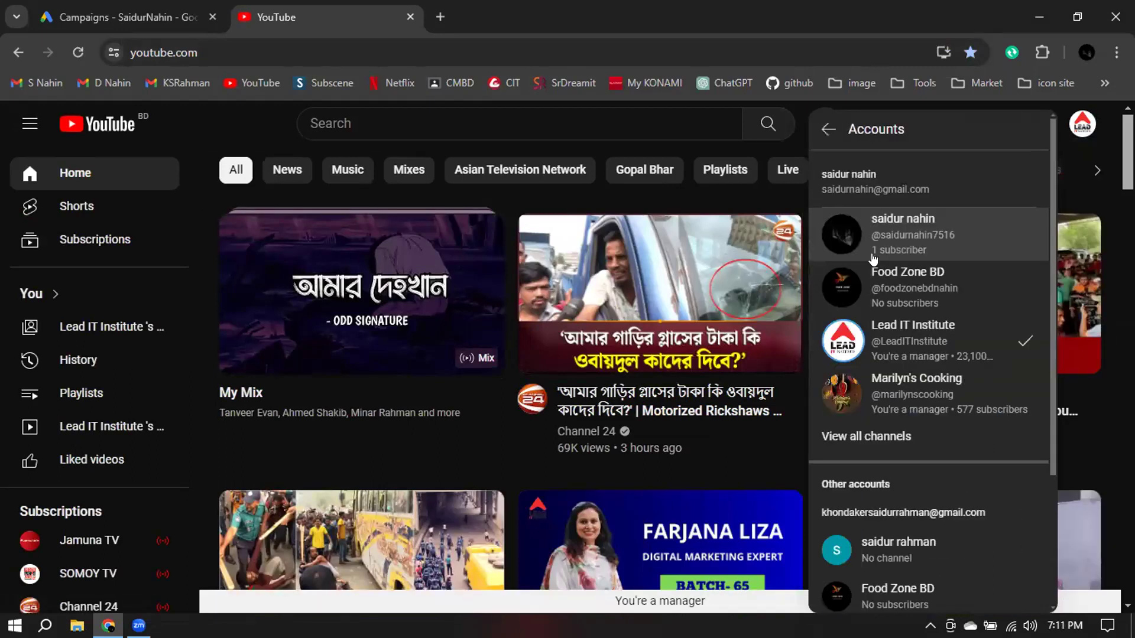
{"action": "left_click", "coordinate": [896, 287]}
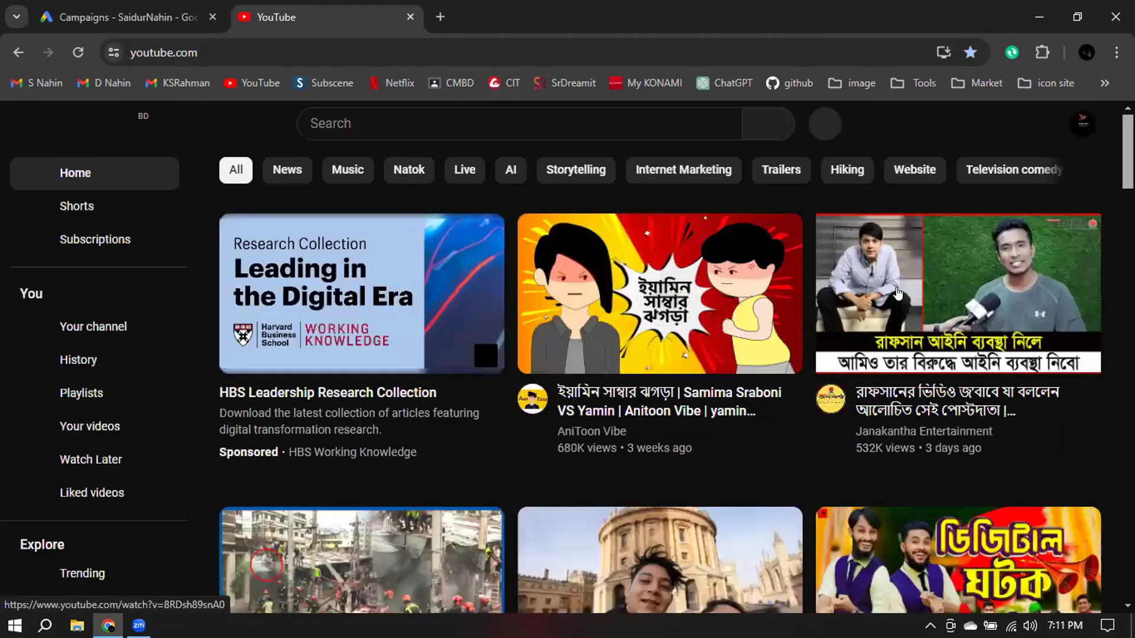
Review the list of available accounts, then open YouTube Studio for the Food Zone BD channel.
{"action": "left_click", "coordinate": [1080, 121]}
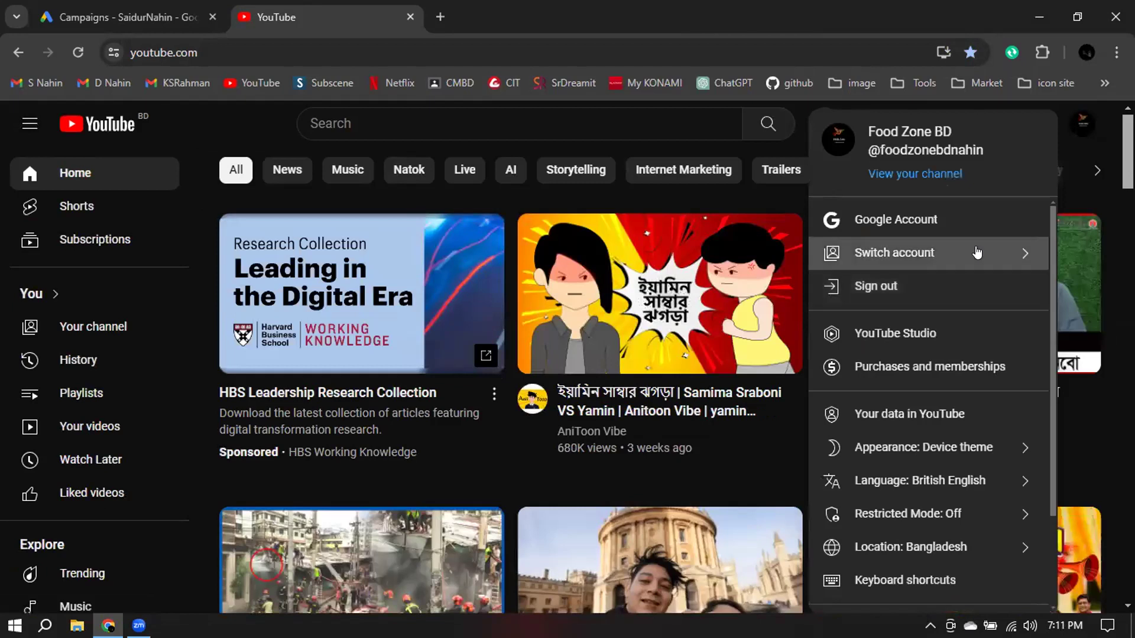
{"action": "left_click", "coordinate": [910, 261]}
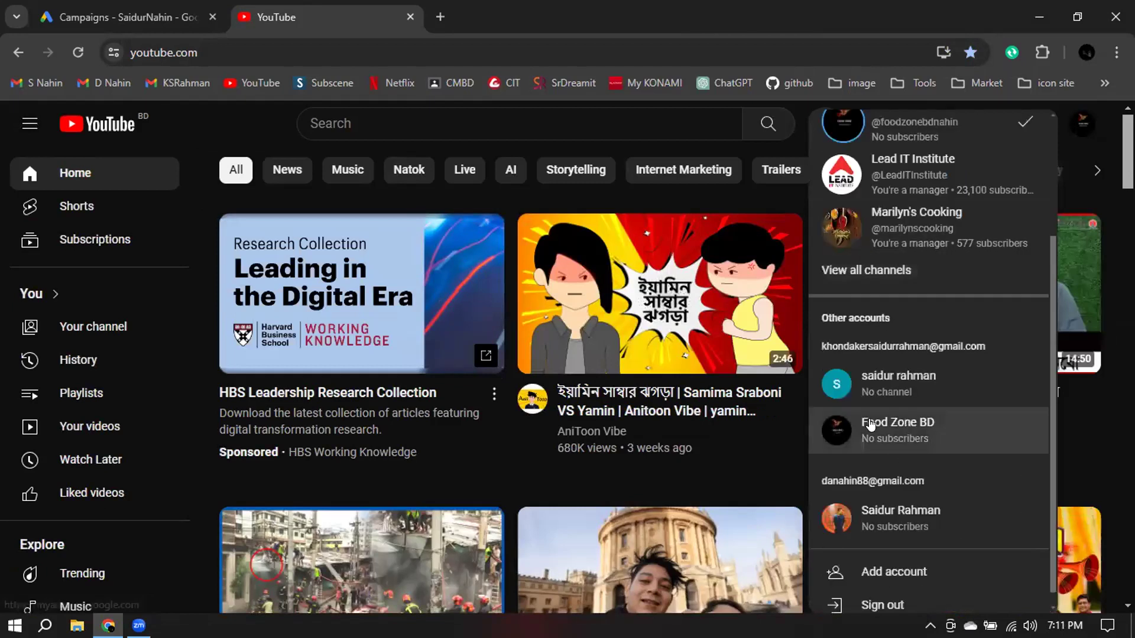
{"action": "scroll", "coordinate": [937, 399], "scroll_direction": "down", "scroll_amount": 1}
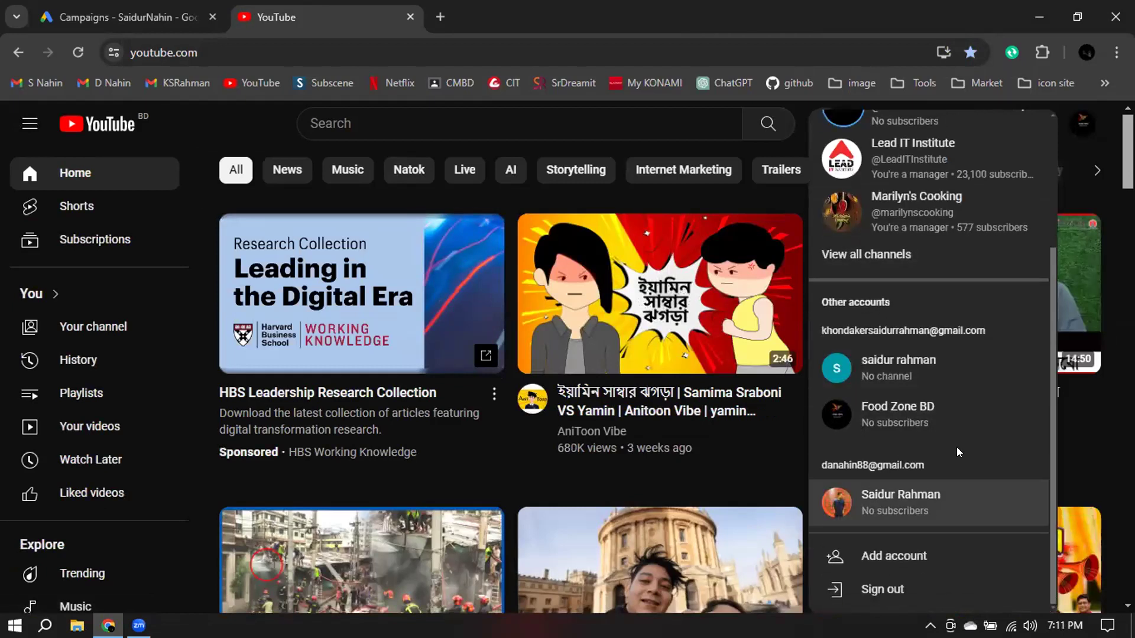
{"action": "scroll", "coordinate": [956, 444], "scroll_direction": "up", "scroll_amount": 3}
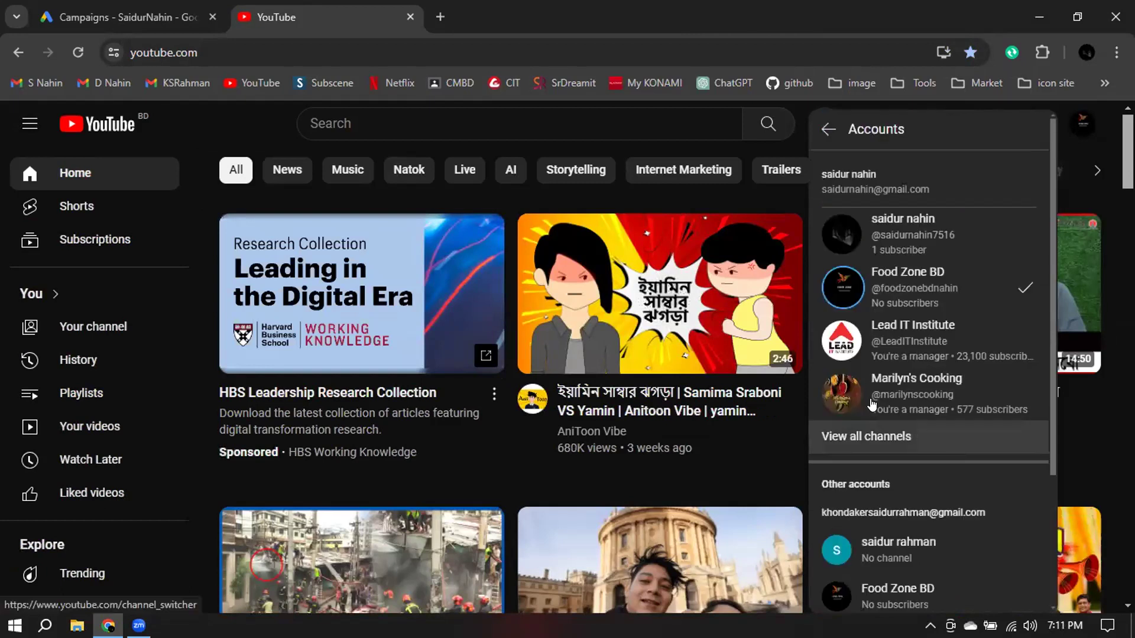
{"action": "left_click", "coordinate": [827, 131]}
{"action": "scroll", "coordinate": [900, 252], "scroll_direction": "down", "scroll_amount": 2}
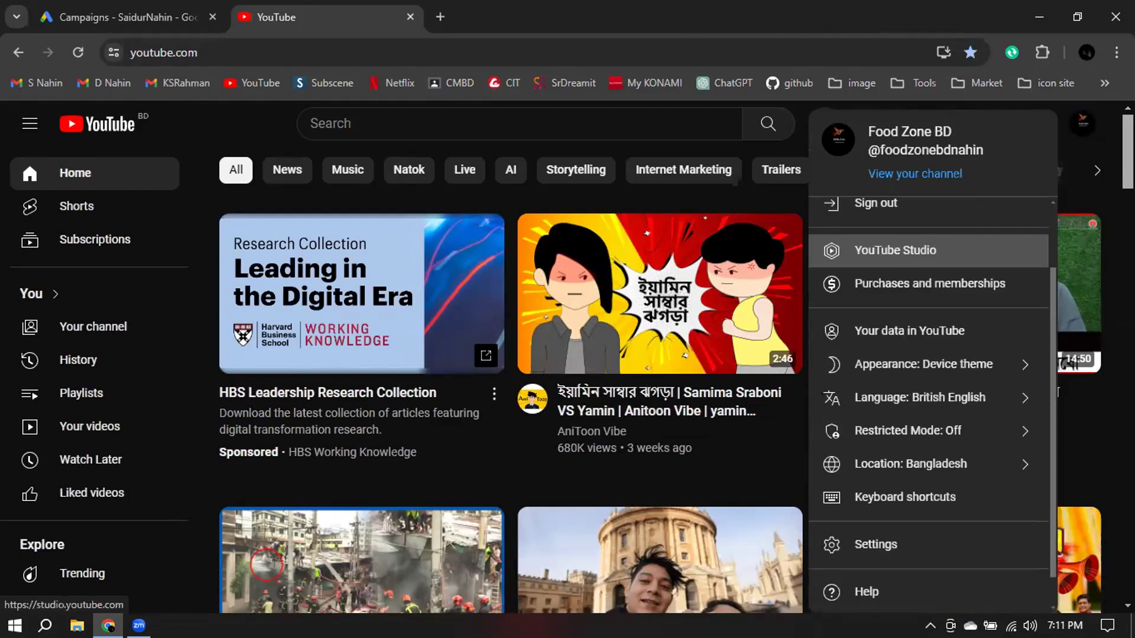
{"action": "left_click", "coordinate": [895, 251]}
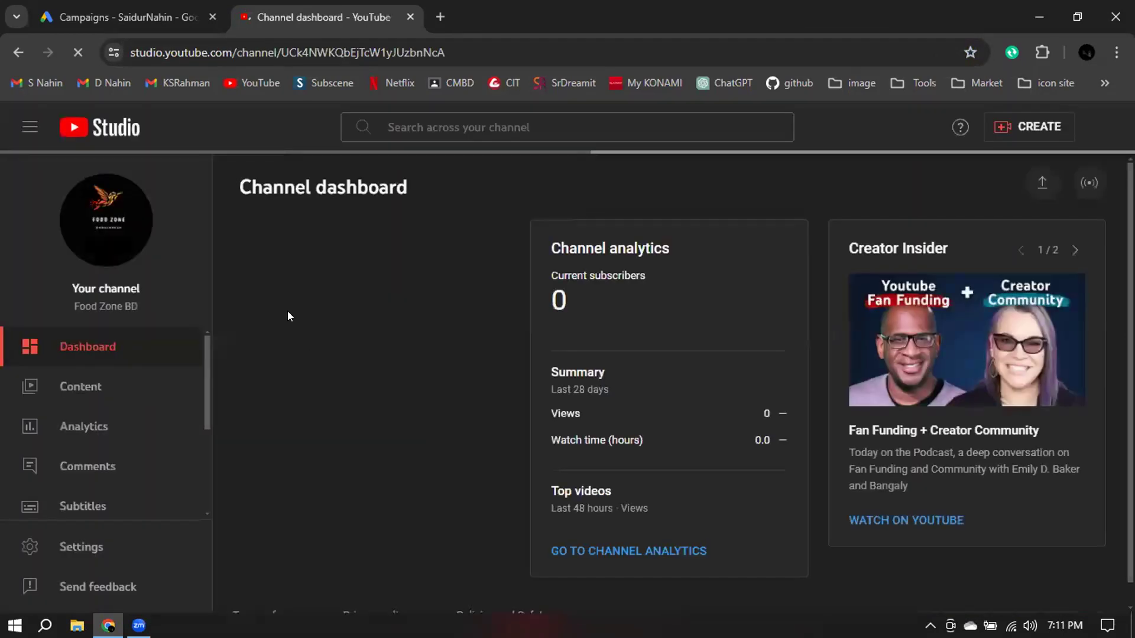
Open the channel's advanced settings in YouTube Studio and highlight the Google Ads account linking heading.
{"action": "scroll", "coordinate": [127, 370], "scroll_direction": "down", "scroll_amount": 3}
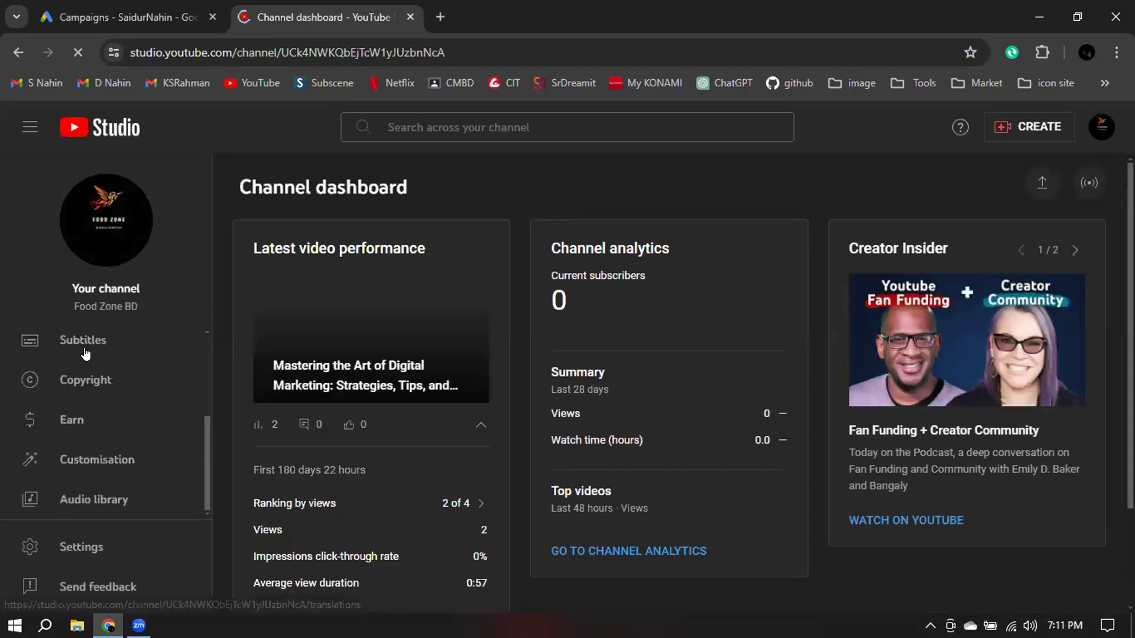
{"action": "left_click", "coordinate": [68, 539]}
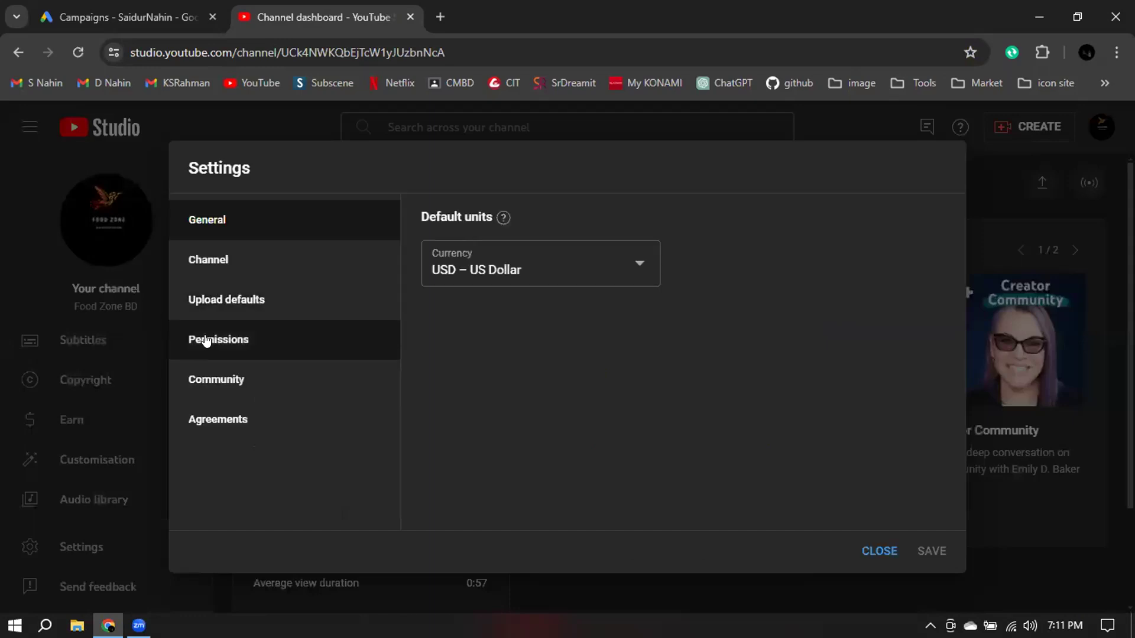
{"action": "left_click", "coordinate": [218, 251]}
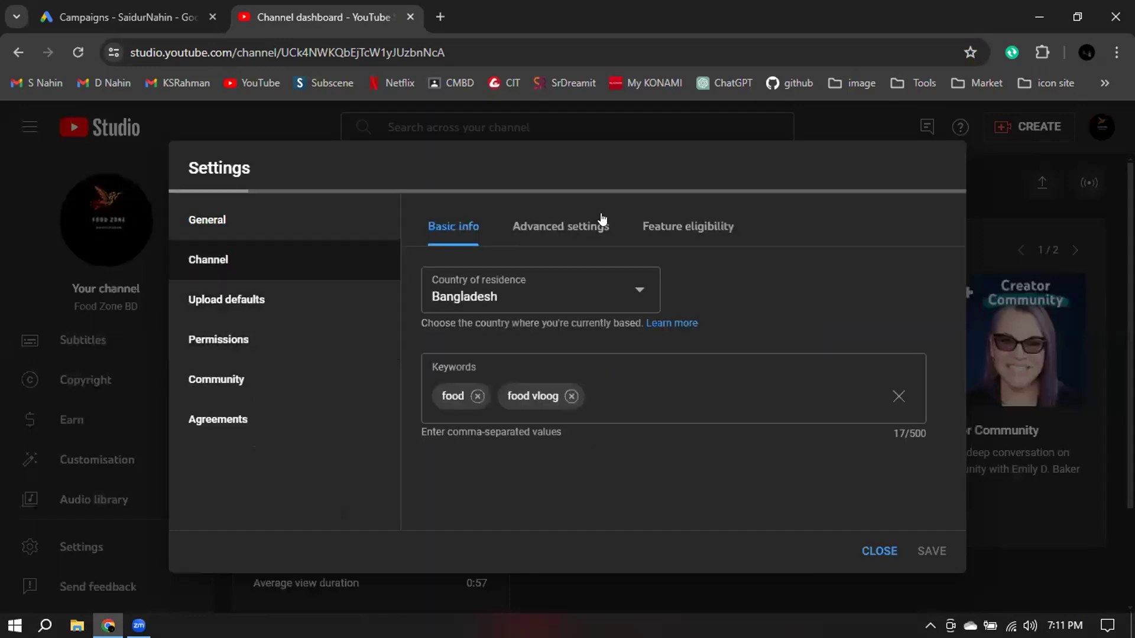
{"action": "left_click", "coordinate": [573, 228]}
{"action": "scroll", "coordinate": [751, 302], "scroll_direction": "down", "scroll_amount": 4}
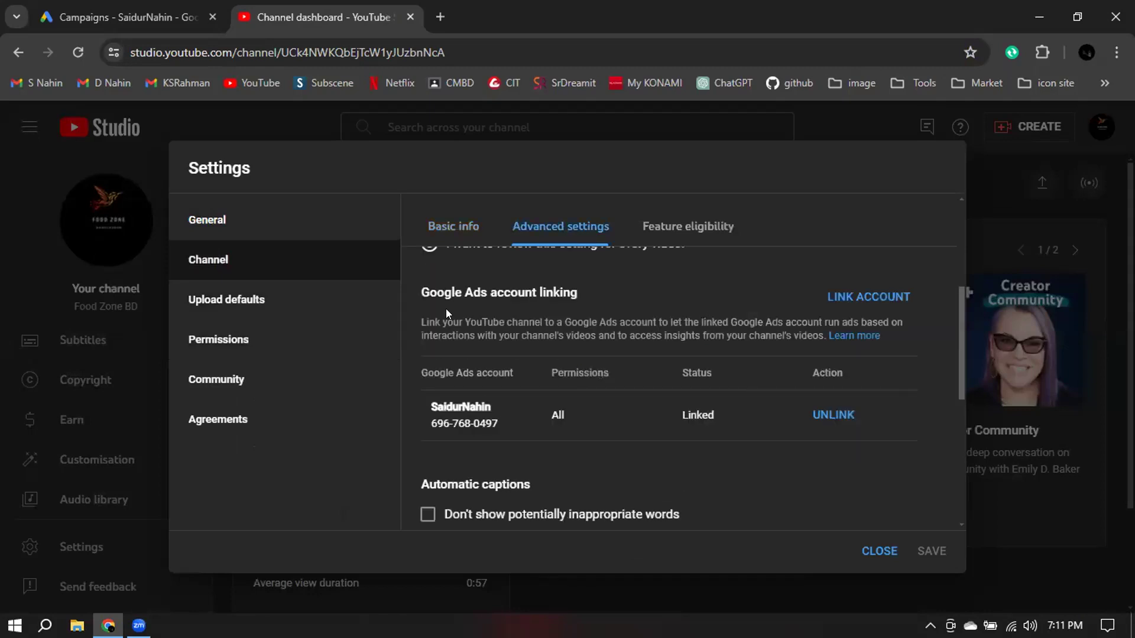
{"action": "left_click_drag", "start_coordinate": [417, 292], "coordinate": [615, 291]}
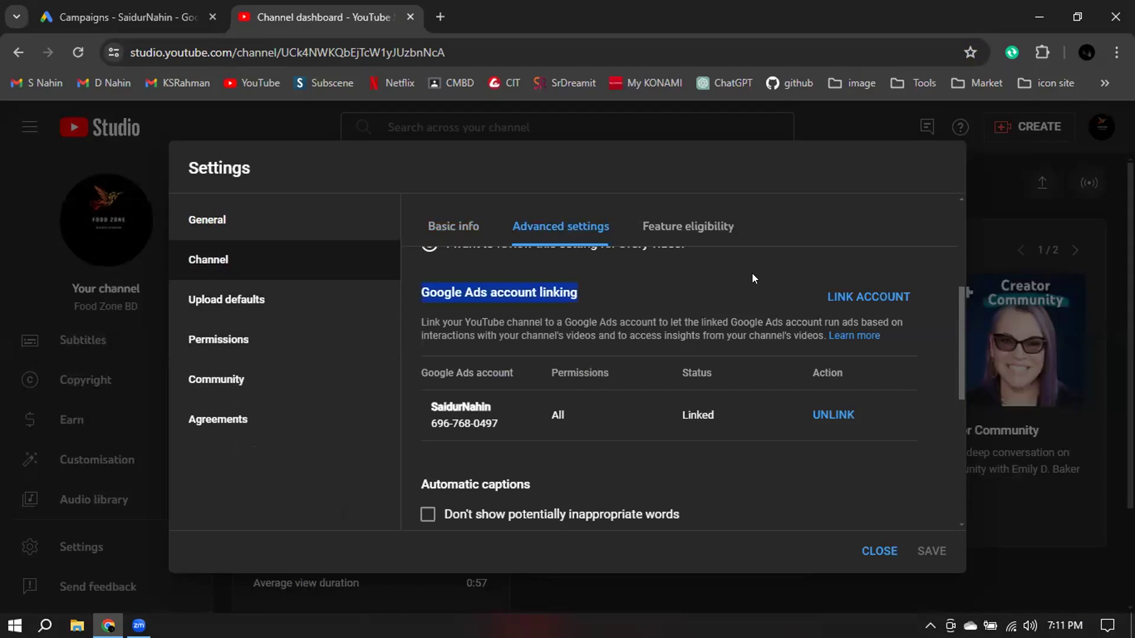
Unlink the currently linked Google Ads account from the channel and save the settings.
{"action": "left_click", "coordinate": [830, 415]}
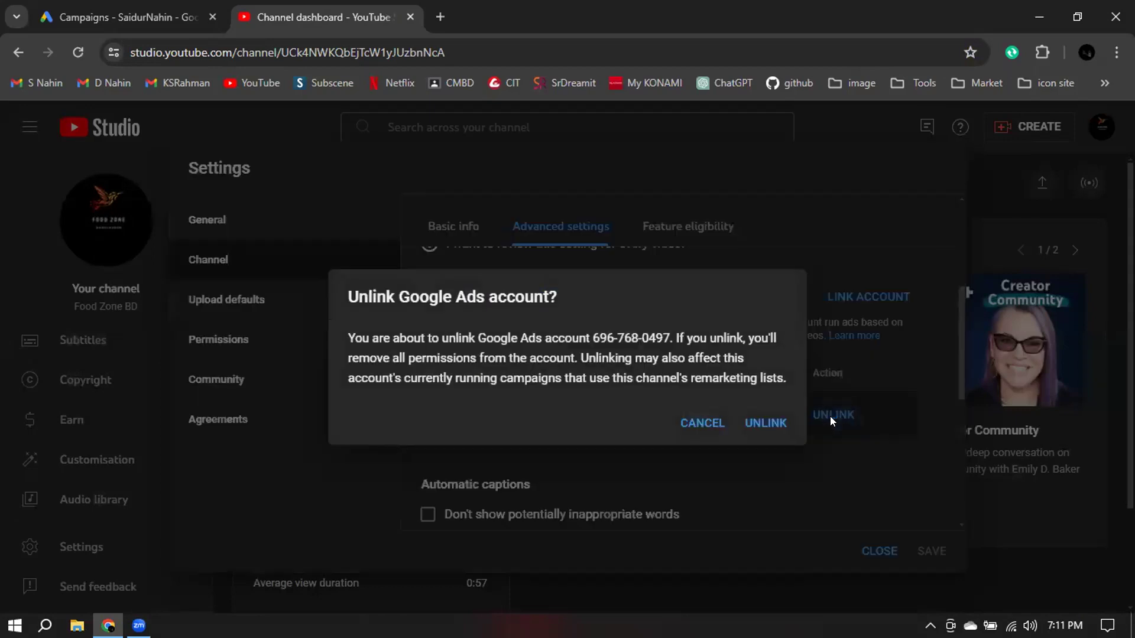
{"action": "left_click", "coordinate": [763, 423]}
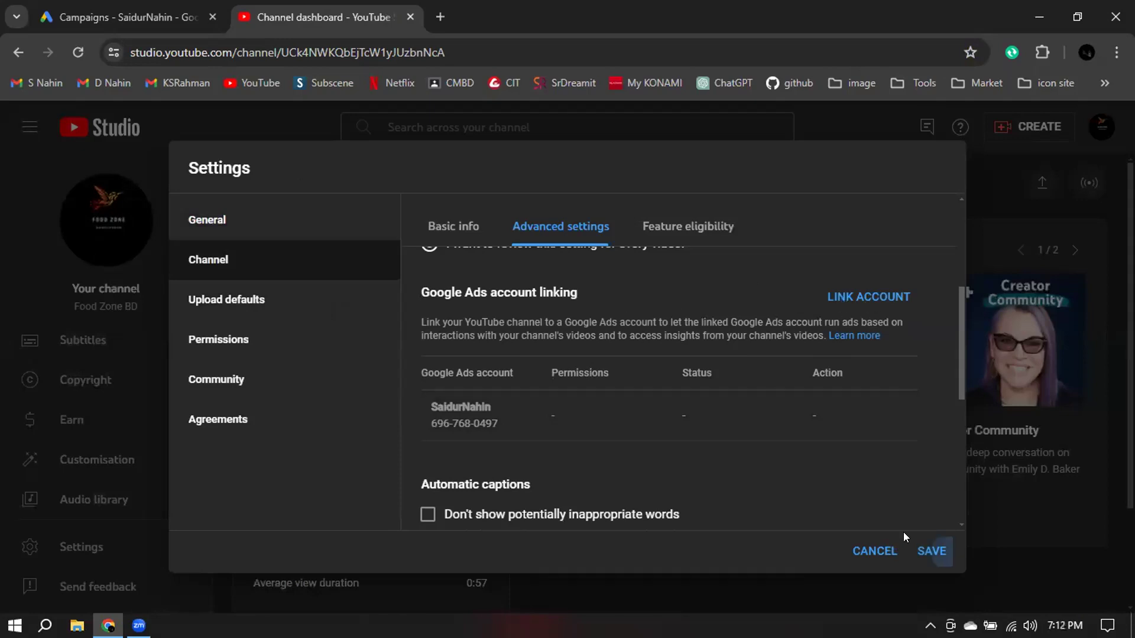
{"action": "left_click", "coordinate": [931, 551]}
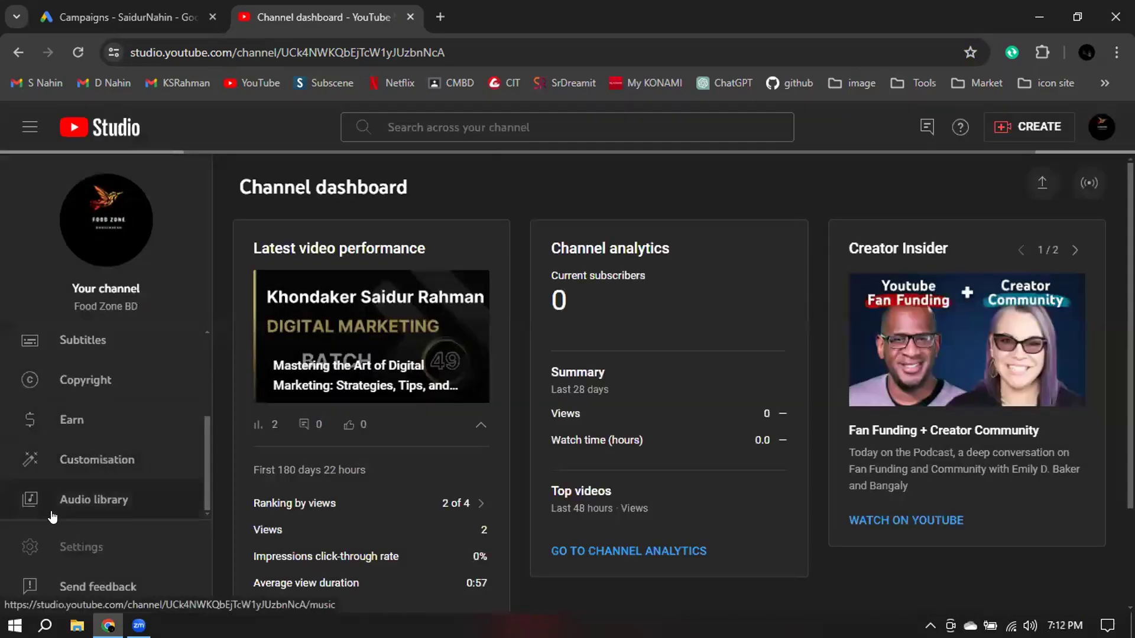
Reopen the channel's advanced settings at the Google Ads account linking section.
{"action": "left_click", "coordinate": [62, 545]}
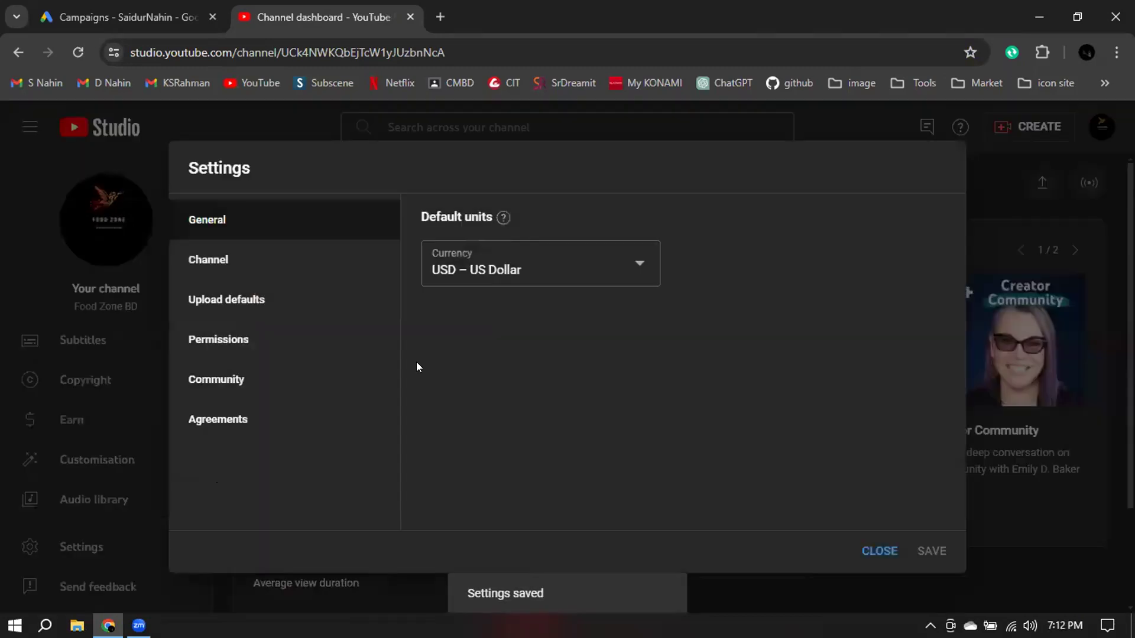
{"action": "left_click", "coordinate": [230, 257]}
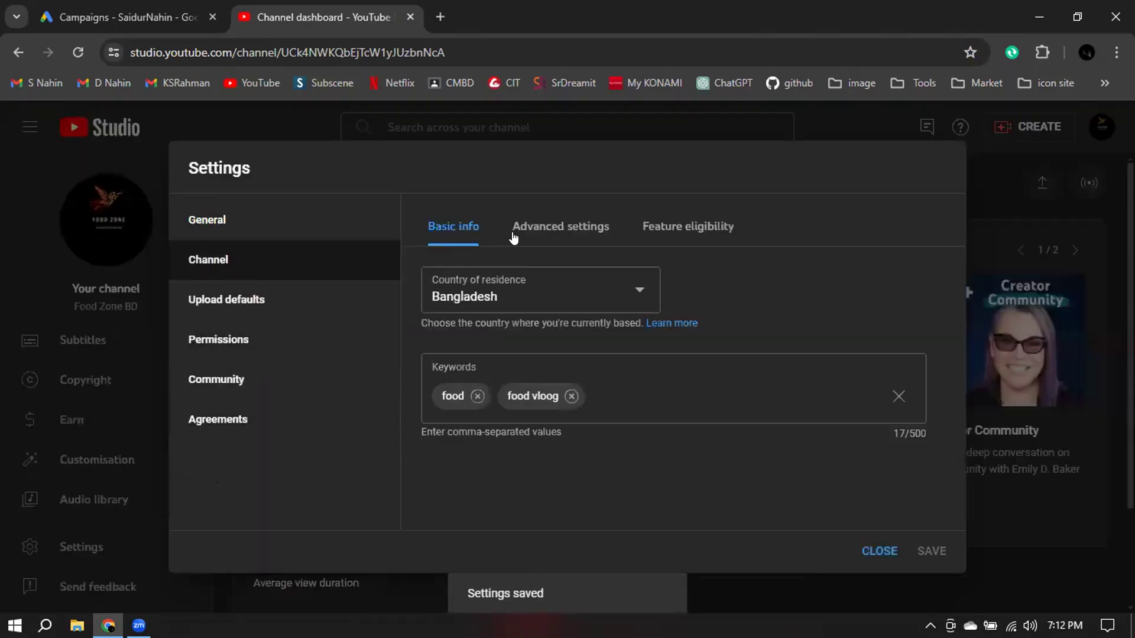
{"action": "left_click", "coordinate": [567, 225]}
{"action": "scroll", "coordinate": [615, 307], "scroll_direction": "down", "scroll_amount": 5}
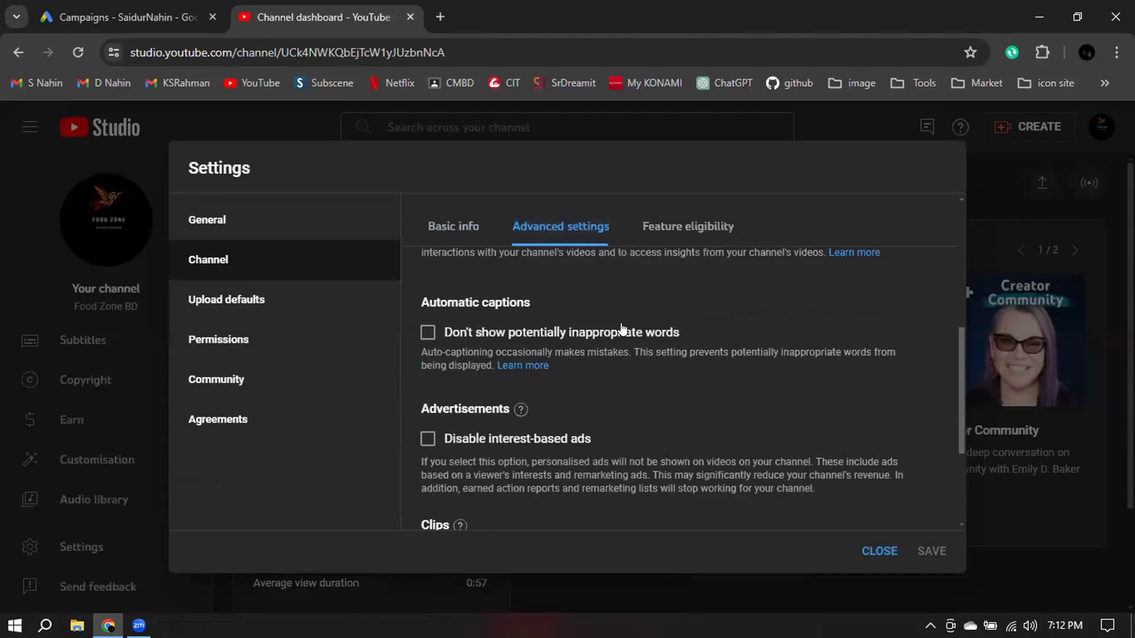
{"action": "scroll", "coordinate": [619, 331], "scroll_direction": "up", "scroll_amount": 2}
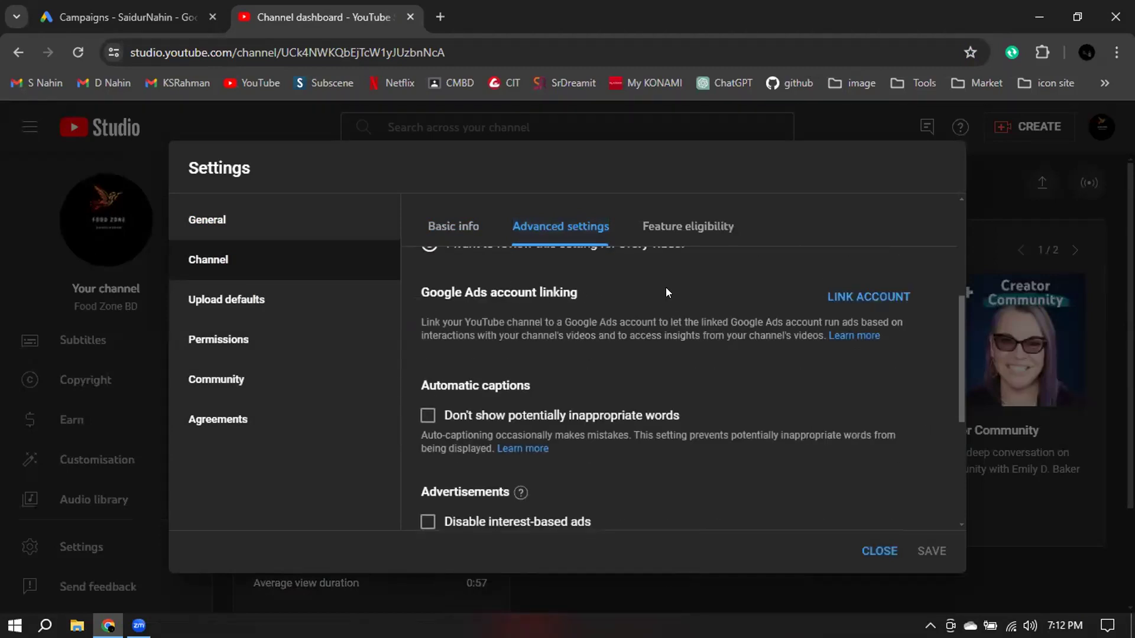
Start linking a new Google Ads account and set the link name to "Google Ads Account".
{"action": "left_click", "coordinate": [861, 299]}
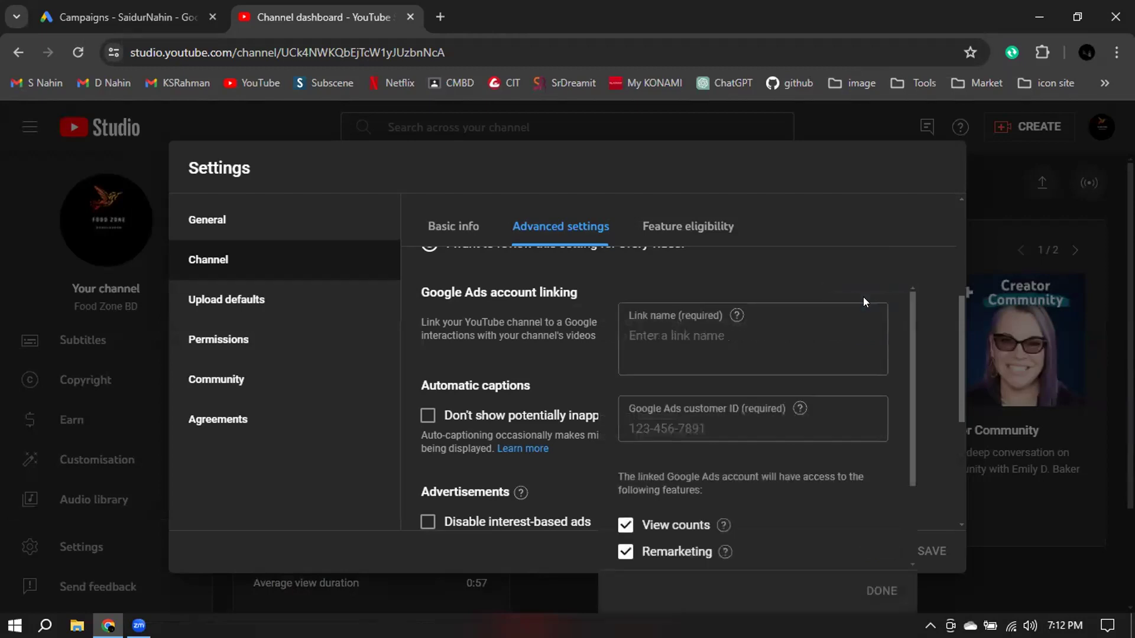
{"action": "left_click", "coordinate": [728, 338]}
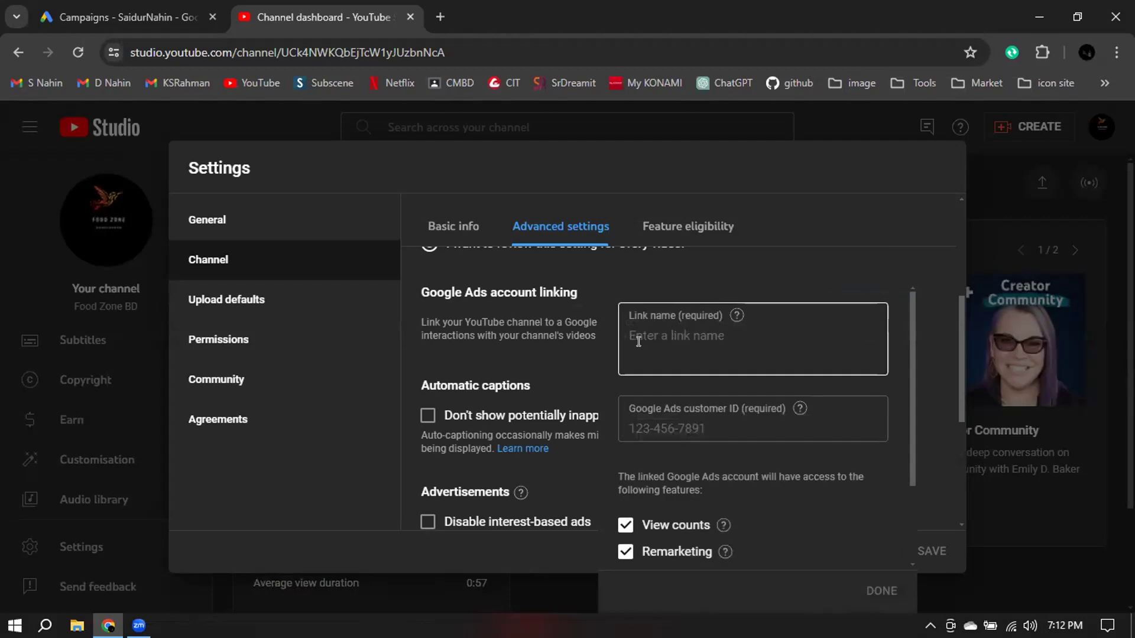
{"action": "left_click", "coordinate": [803, 325]}
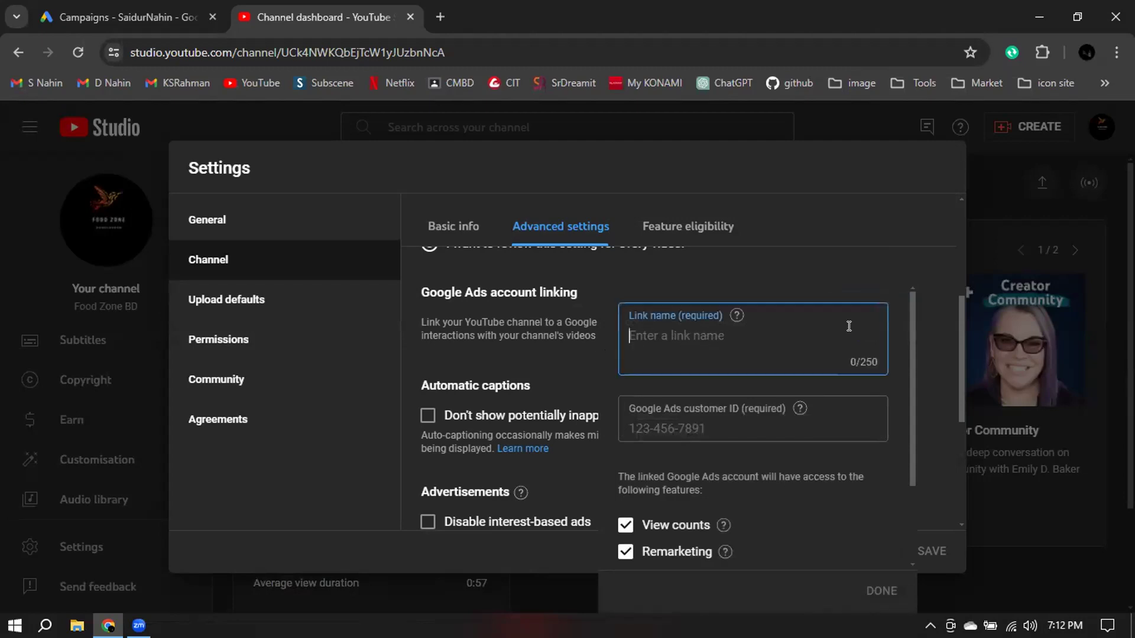
{"action": "type", "text": "G"}
{"action": "key", "text": "BackSpace"}
{"action": "type", "text": "G"}
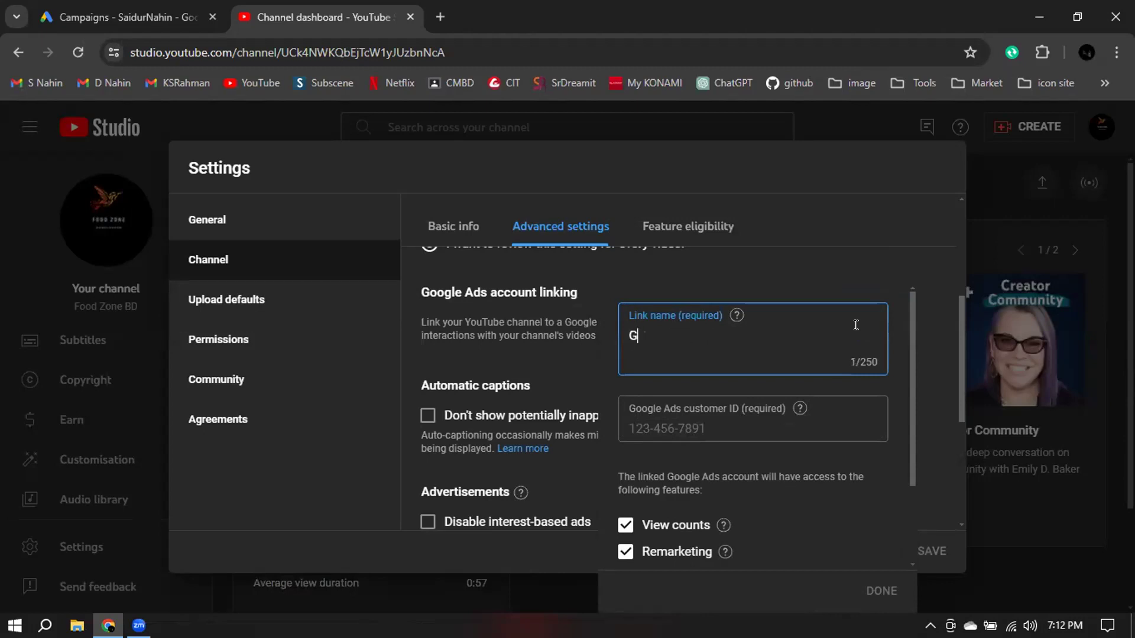
{"action": "type", "text": "oogle Ads Account"}
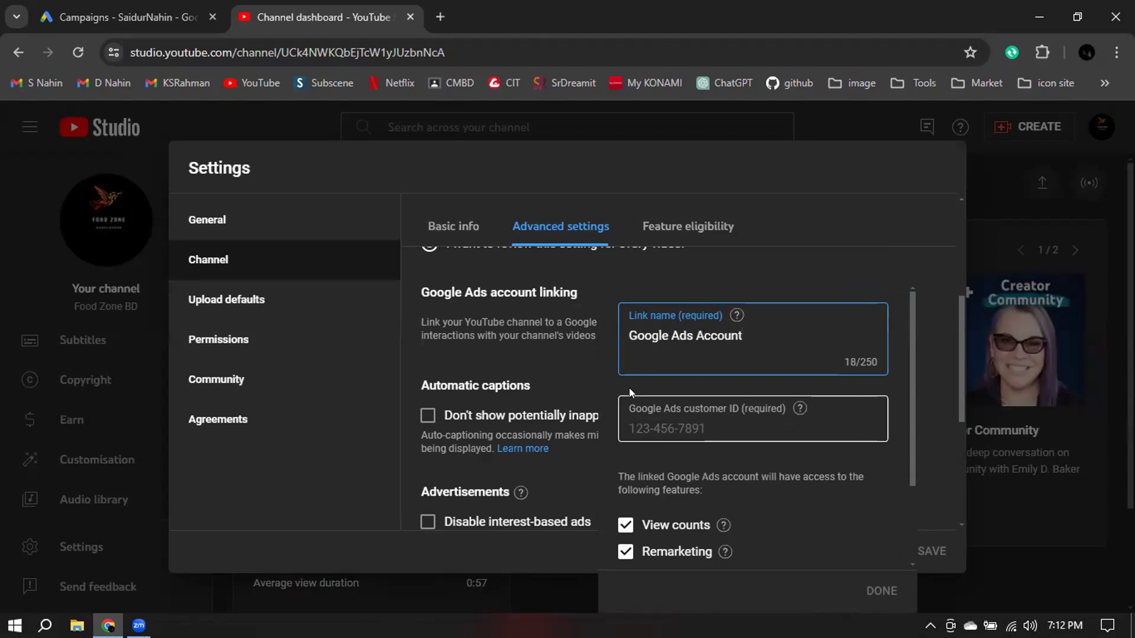
Copy the customer ID from the Google Ads page into the link form, keep all feature permissions enabled, and complete the form.
{"action": "left_click", "coordinate": [659, 426]}
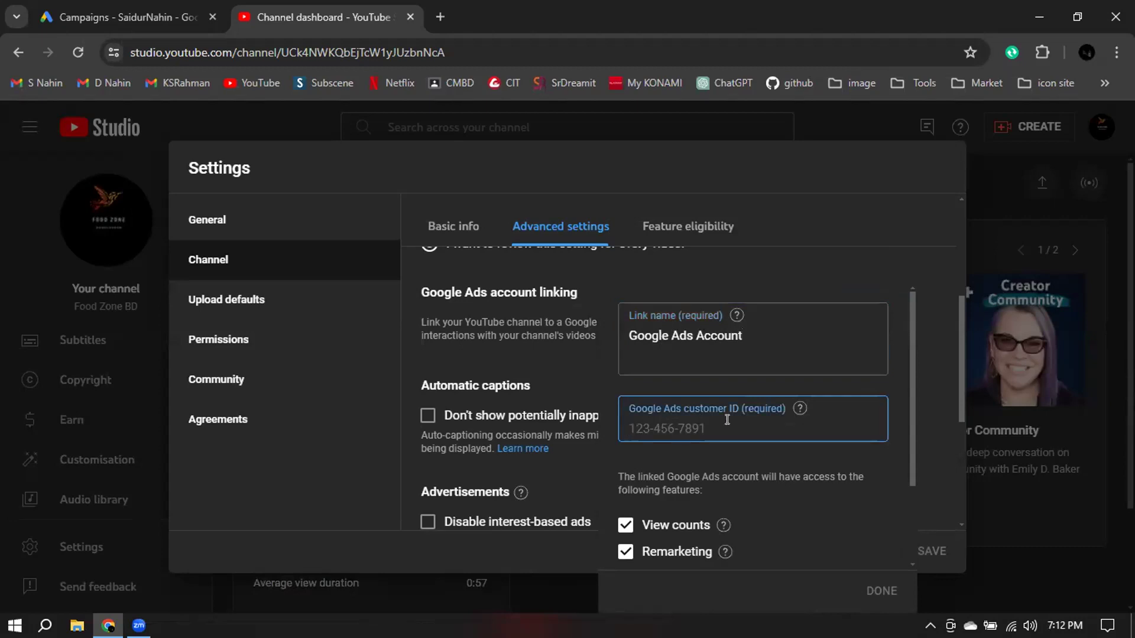
{"action": "left_click", "coordinate": [121, 17]}
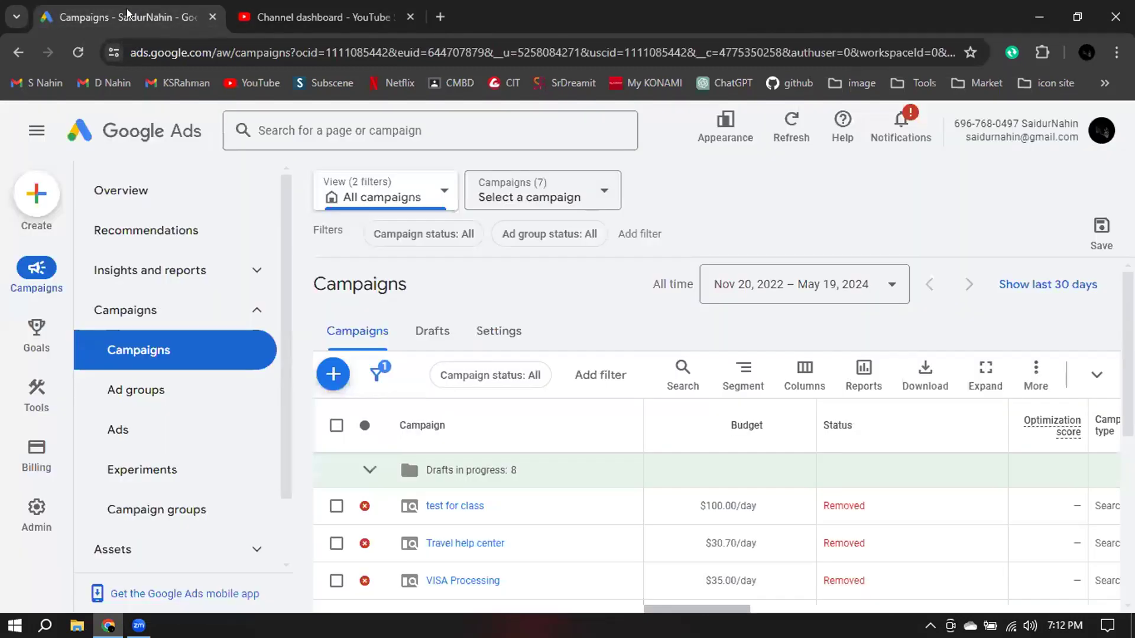
{"action": "left_click_drag", "start_coordinate": [952, 118], "coordinate": [1015, 120]}
{"action": "right_click", "coordinate": [1008, 120]}
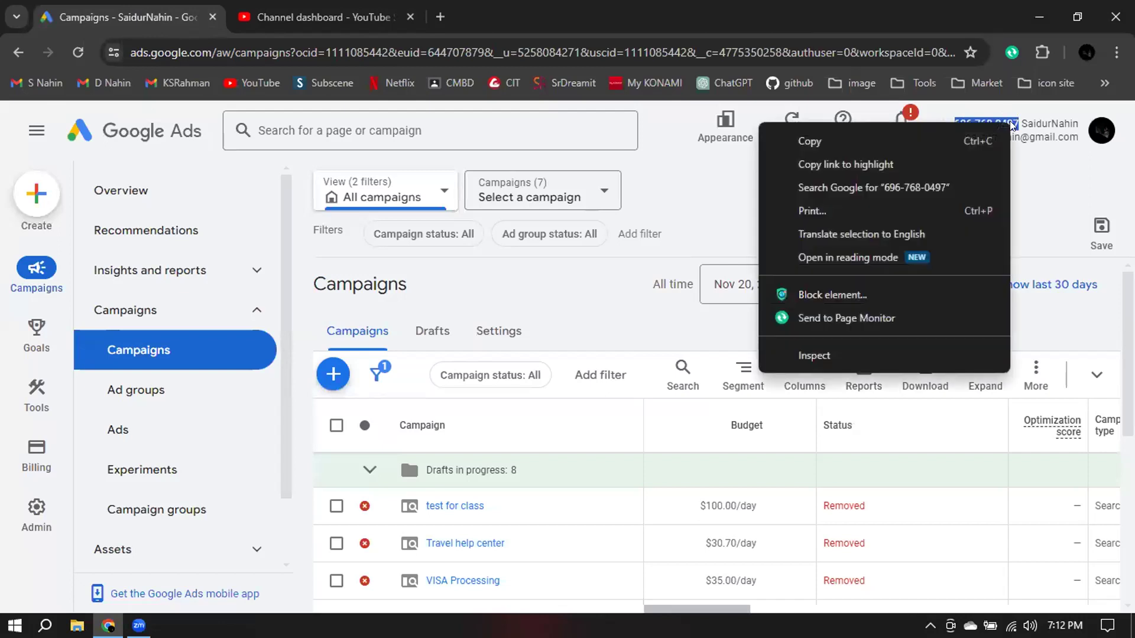
{"action": "left_click", "coordinate": [793, 145]}
{"action": "left_click", "coordinate": [286, 18]}
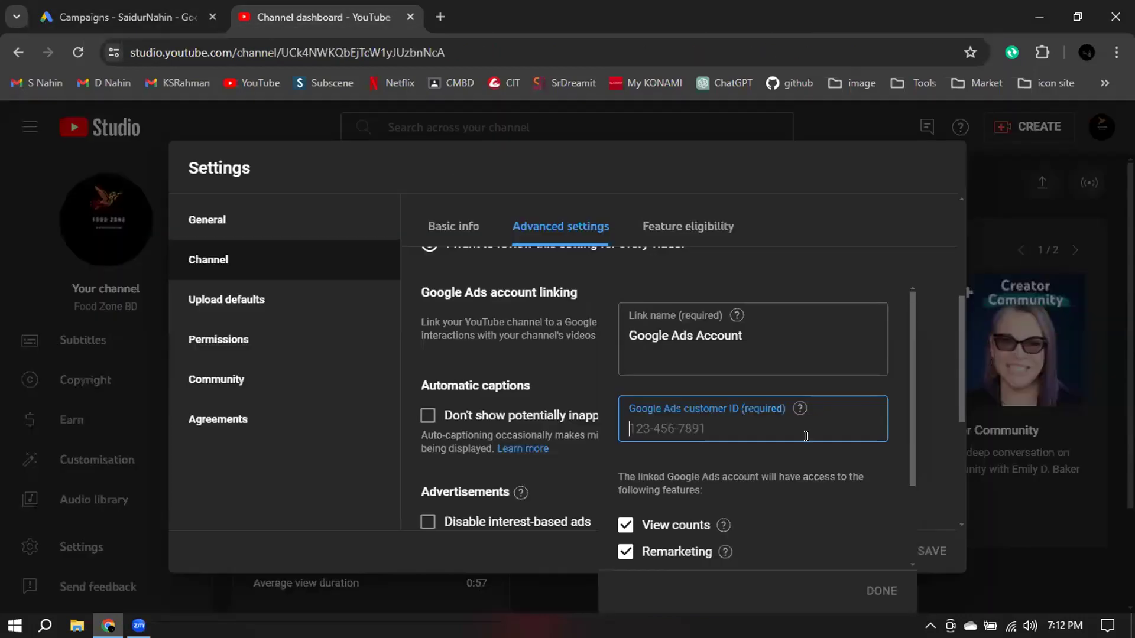
{"action": "right_click", "coordinate": [686, 423]}
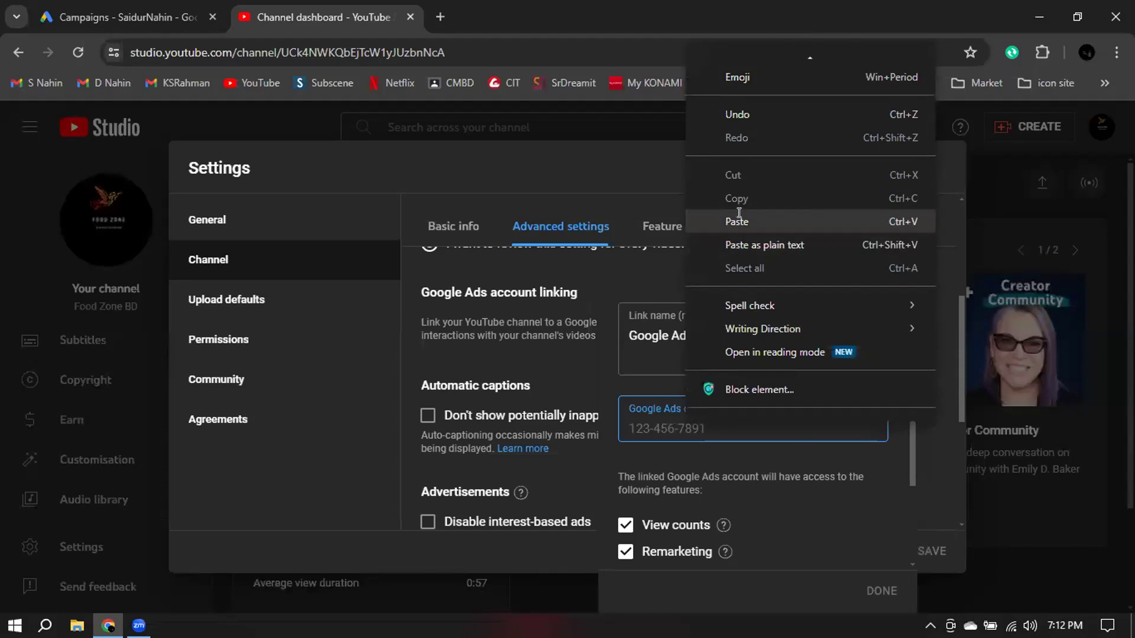
{"action": "left_click", "coordinate": [737, 221]}
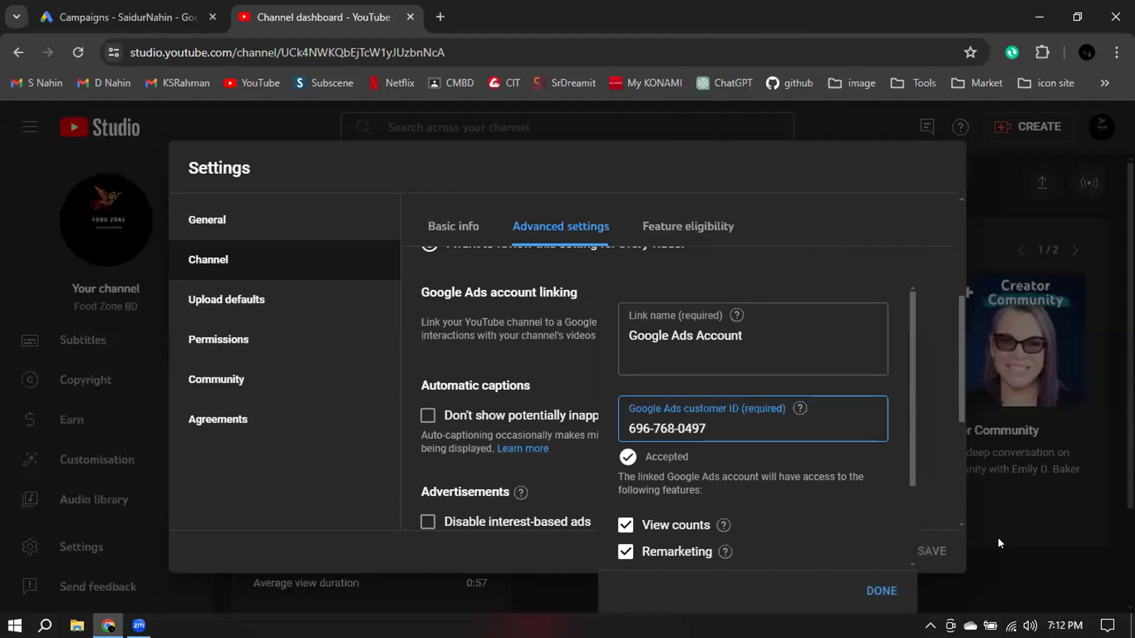
{"action": "scroll", "coordinate": [813, 522], "scroll_direction": "down", "scroll_amount": 2}
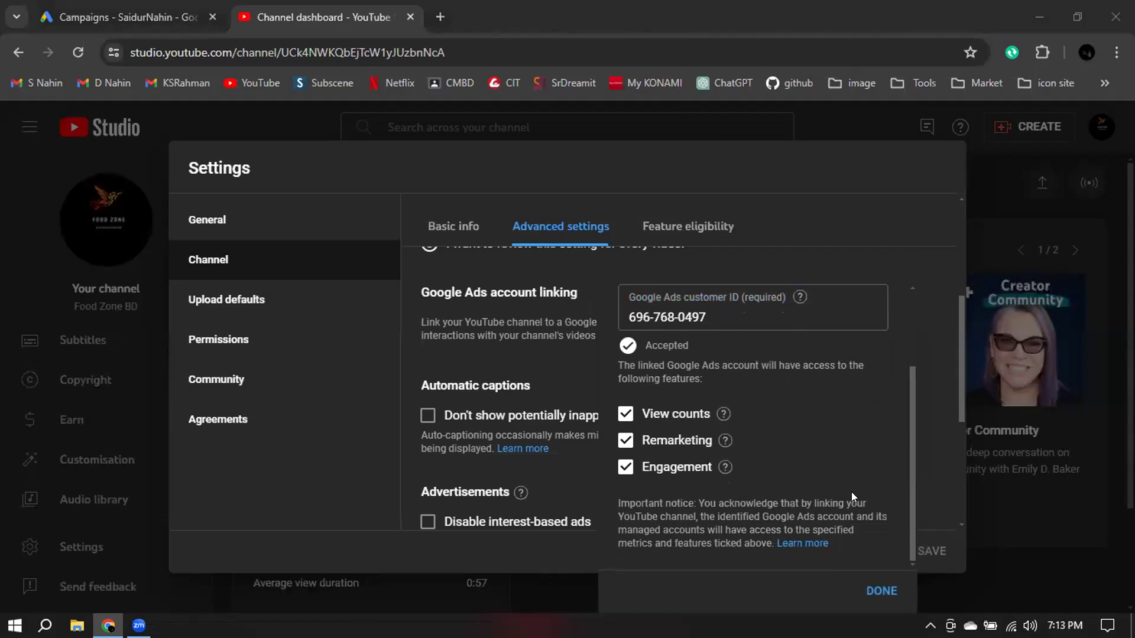
{"action": "left_click", "coordinate": [875, 591]}
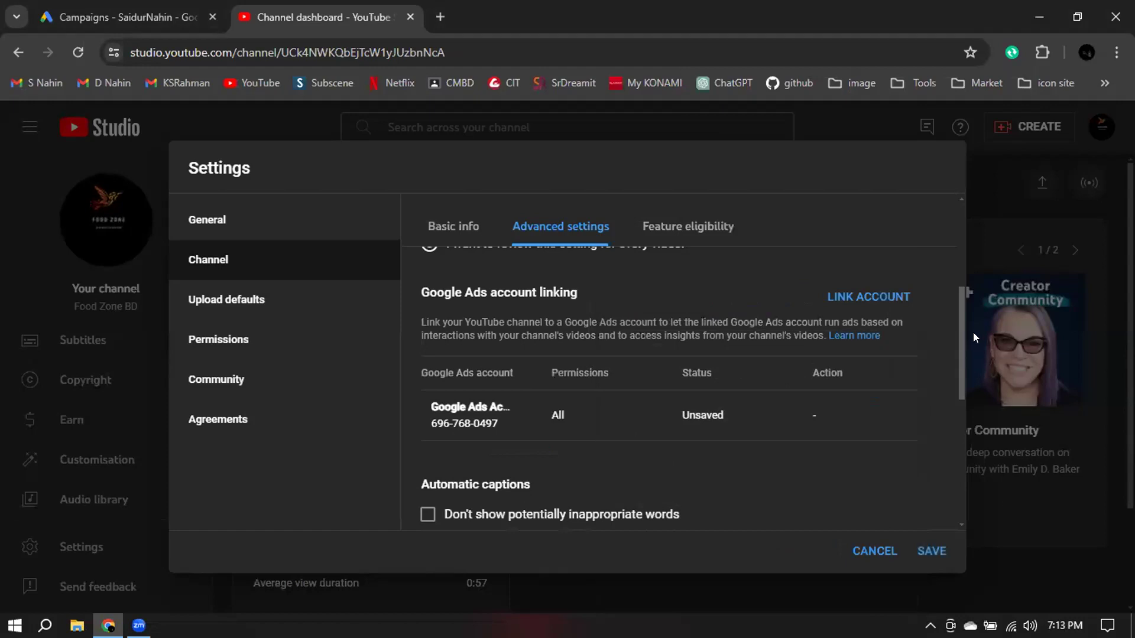
Save the new Google Ads account link and check its status in the channel's advanced settings.
{"action": "left_click", "coordinate": [929, 551]}
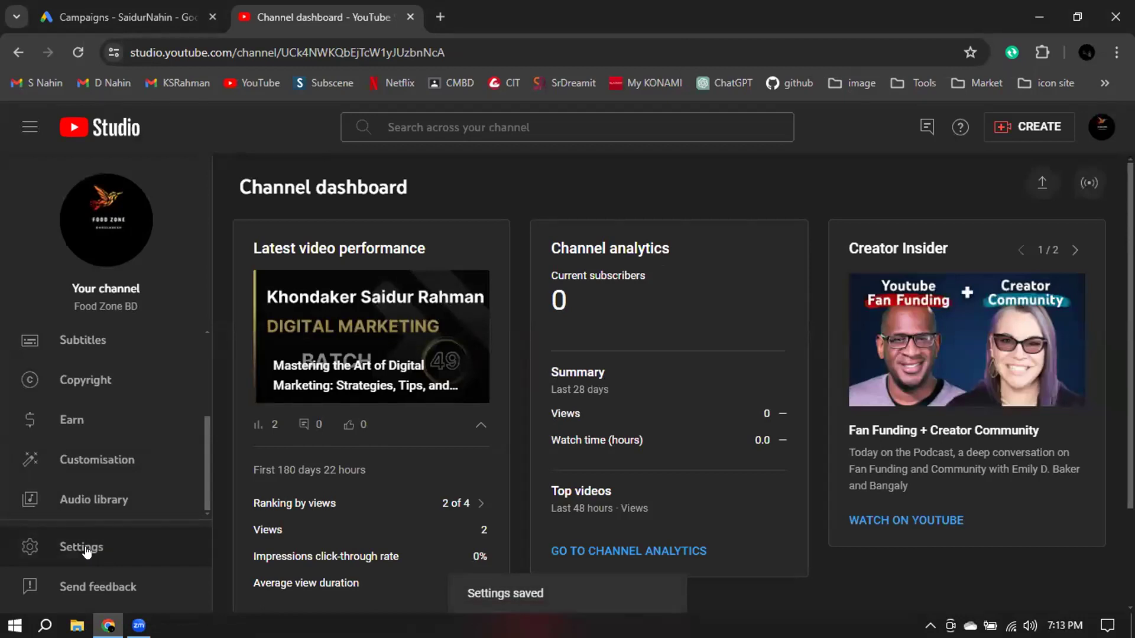
{"action": "left_click", "coordinate": [86, 548]}
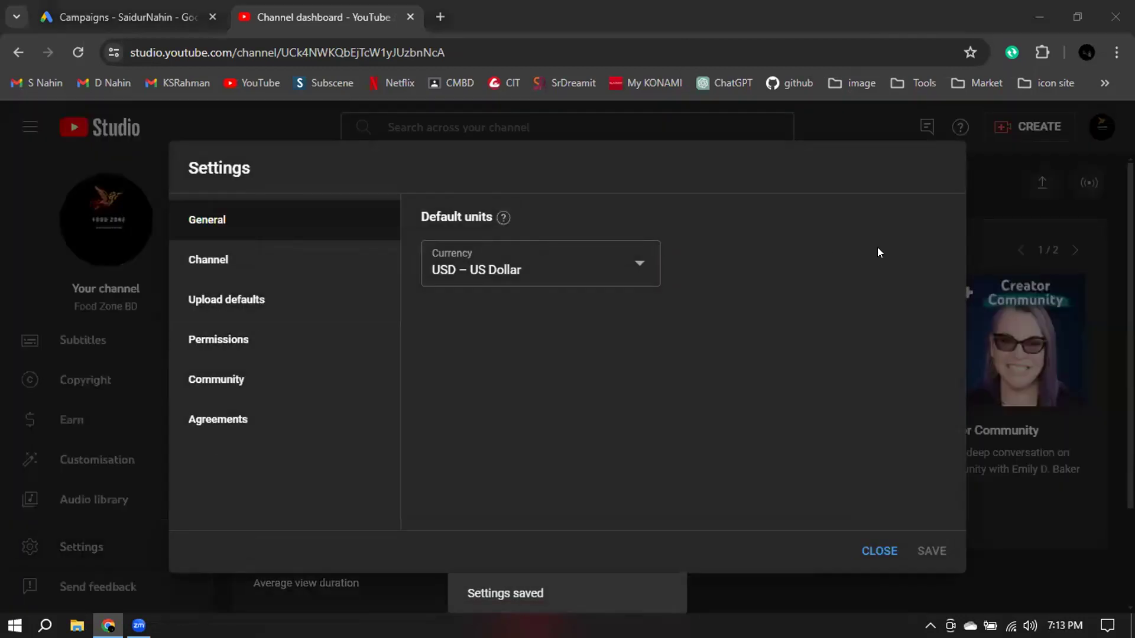
{"action": "left_click", "coordinate": [208, 260]}
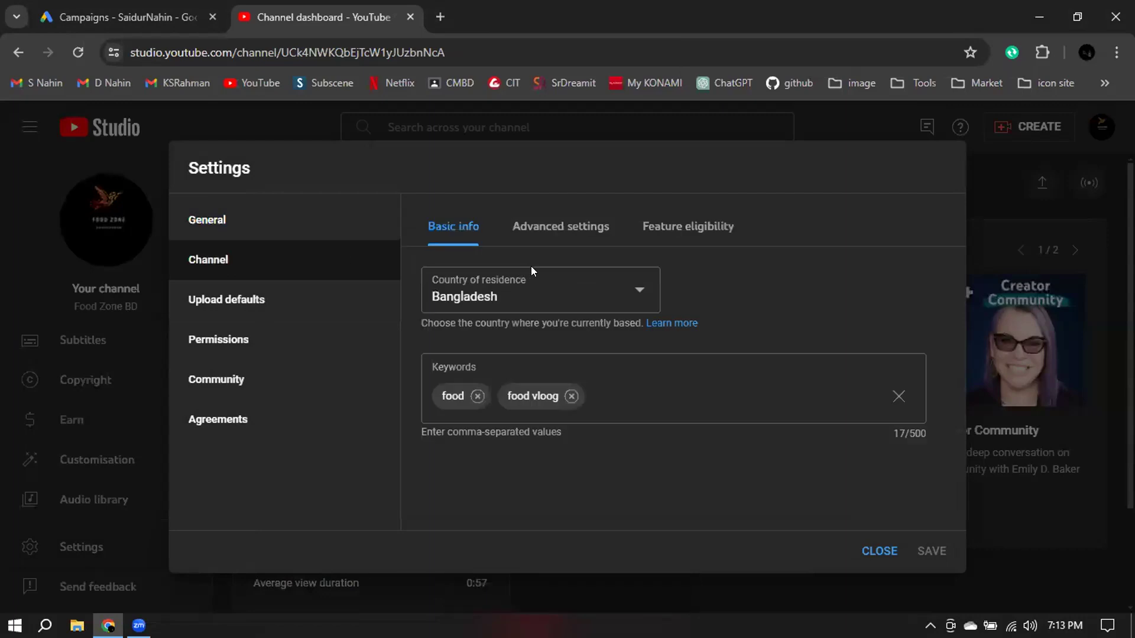
{"action": "left_click", "coordinate": [550, 226]}
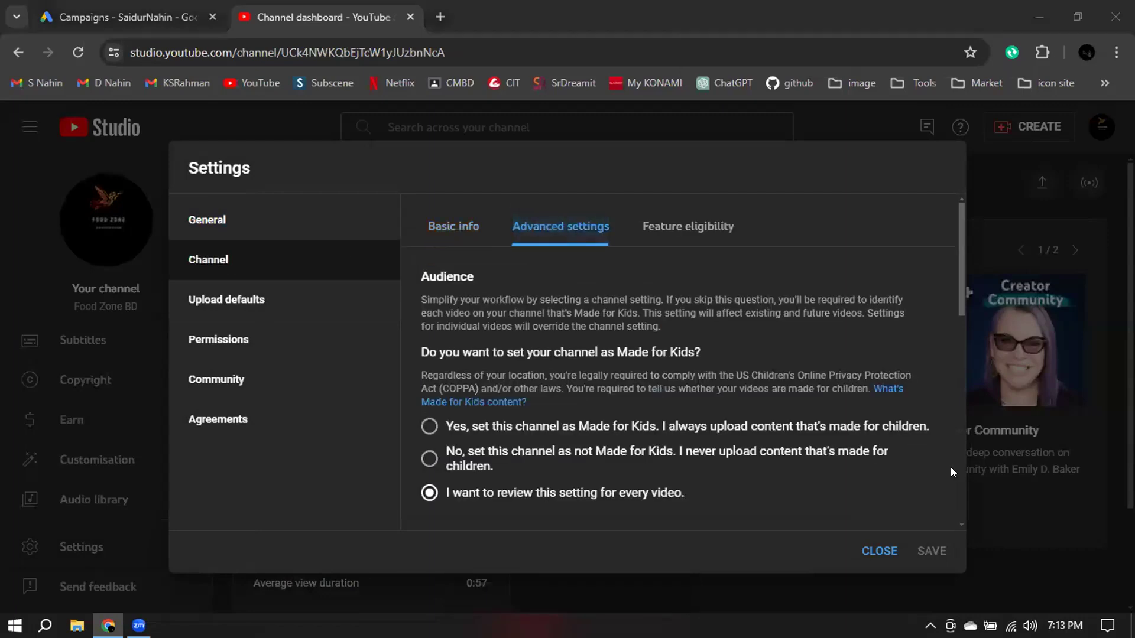
{"action": "scroll", "coordinate": [673, 481], "scroll_direction": "down", "scroll_amount": 3}
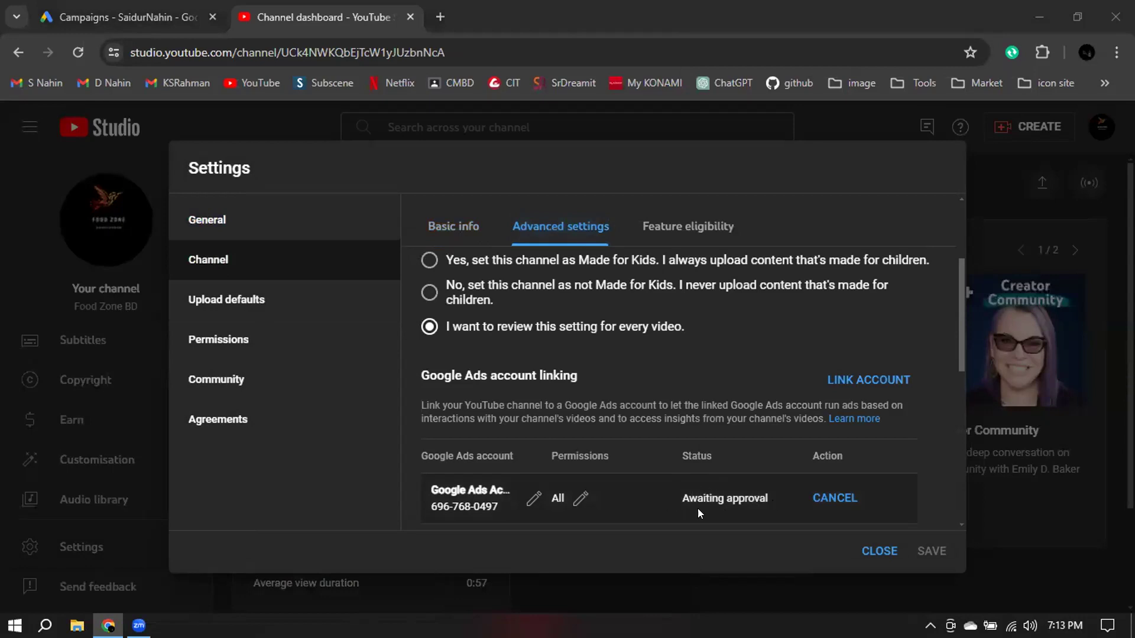
{"action": "left_click", "coordinate": [879, 551]}
Switch to Google Ads and open the received YouTube link requests under the Data manager's connected products.
{"action": "left_click", "coordinate": [124, 17]}
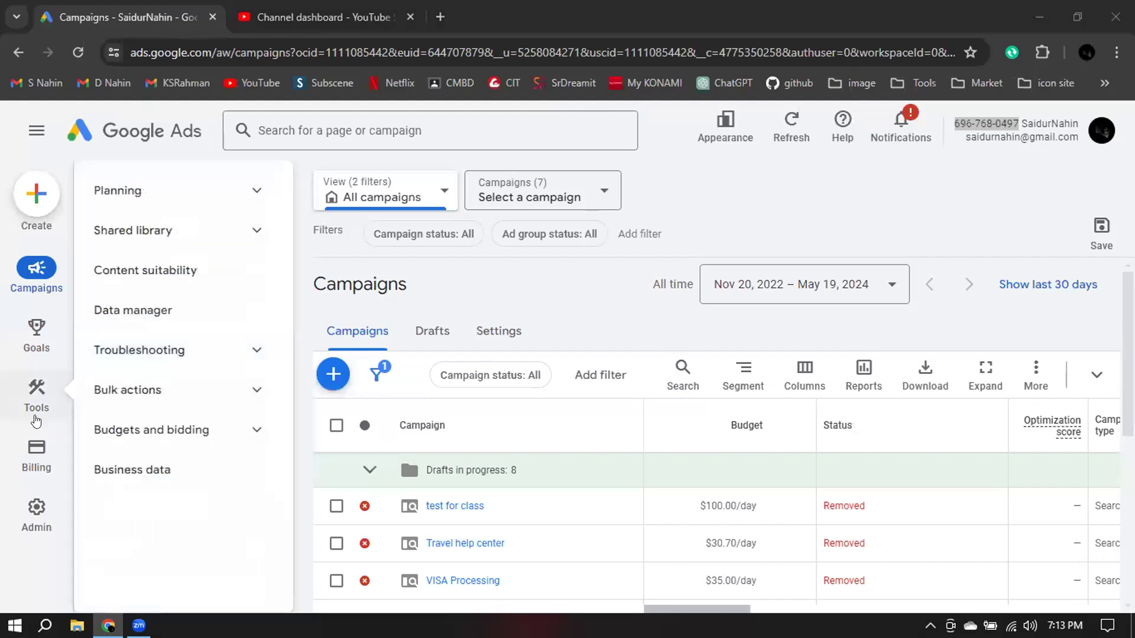
{"action": "mouse_move", "coordinate": [24, 517]}
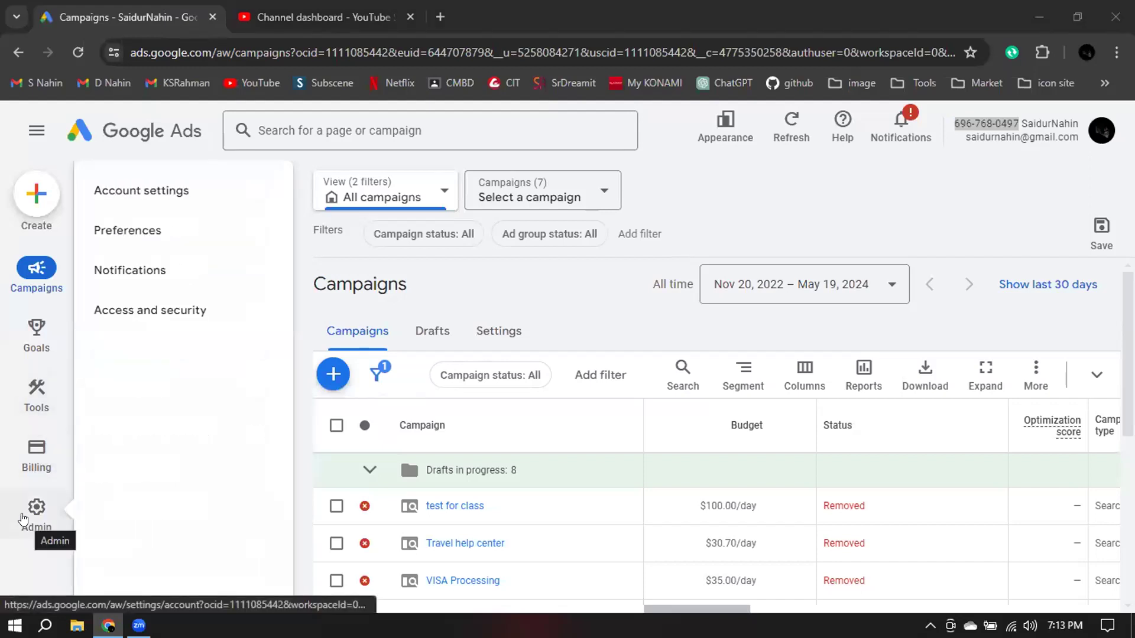
{"action": "mouse_move", "coordinate": [37, 406]}
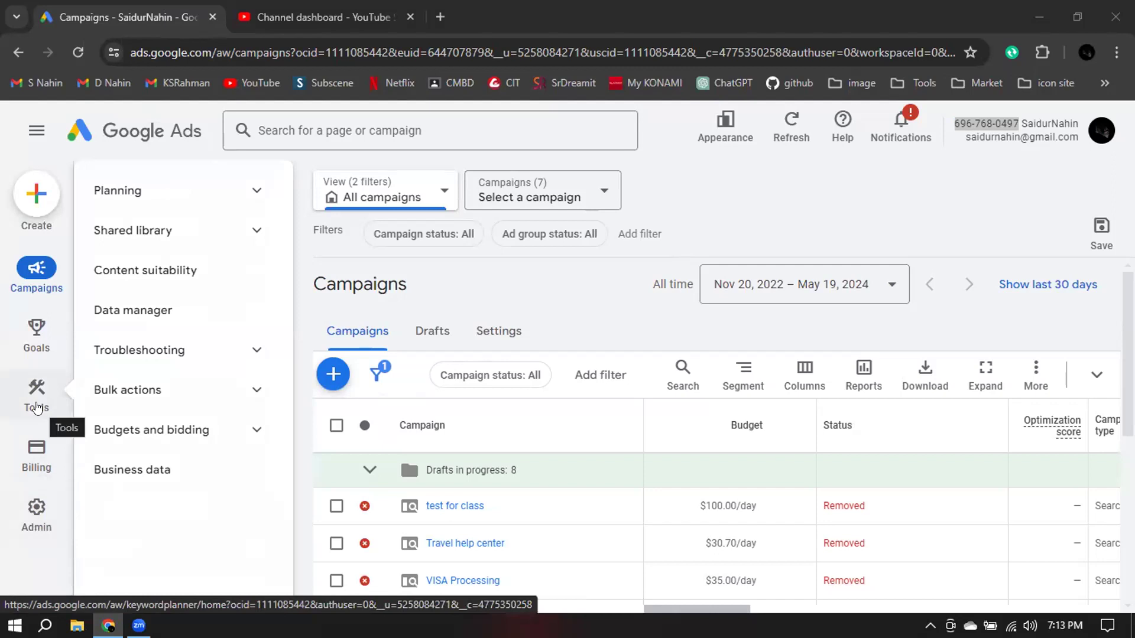
{"action": "left_click", "coordinate": [168, 314]}
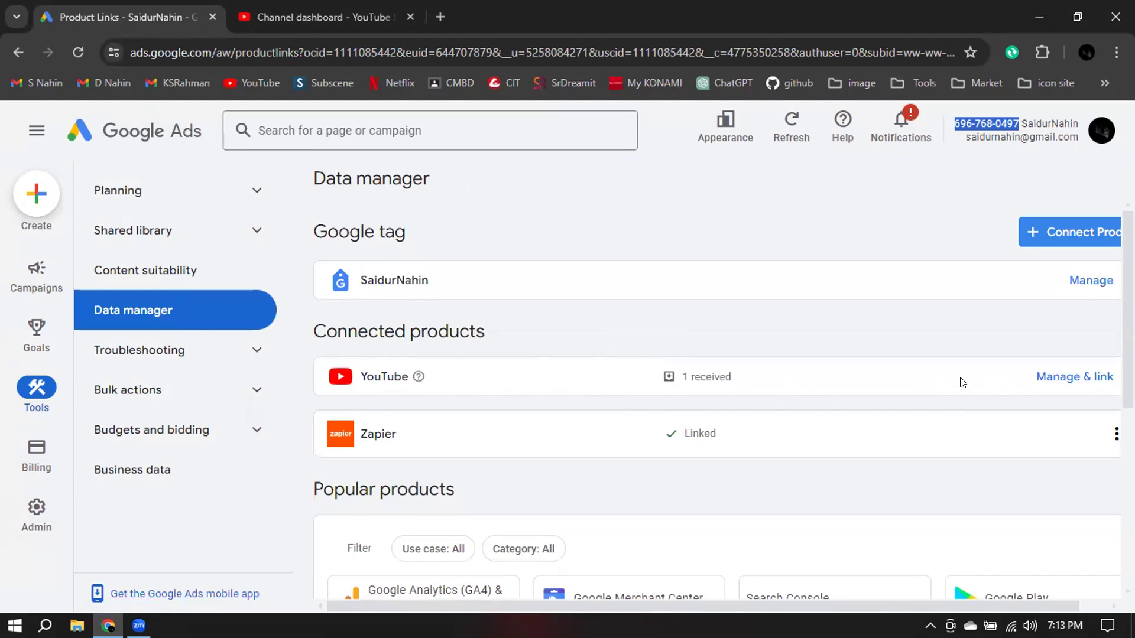
{"action": "left_click", "coordinate": [1072, 378]}
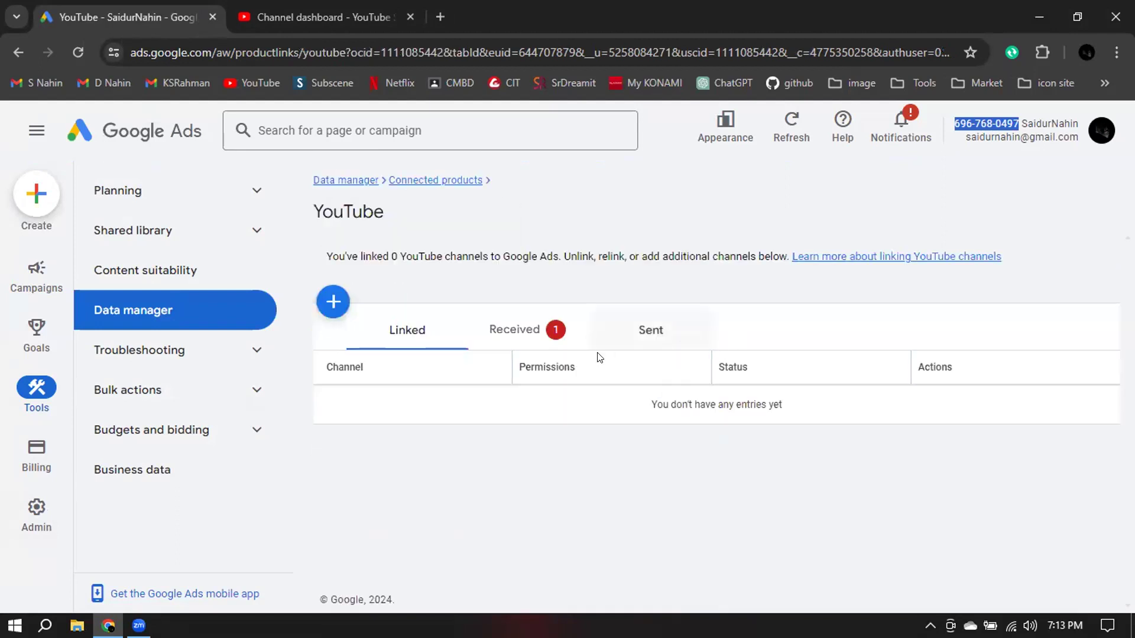
{"action": "left_click", "coordinate": [507, 328]}
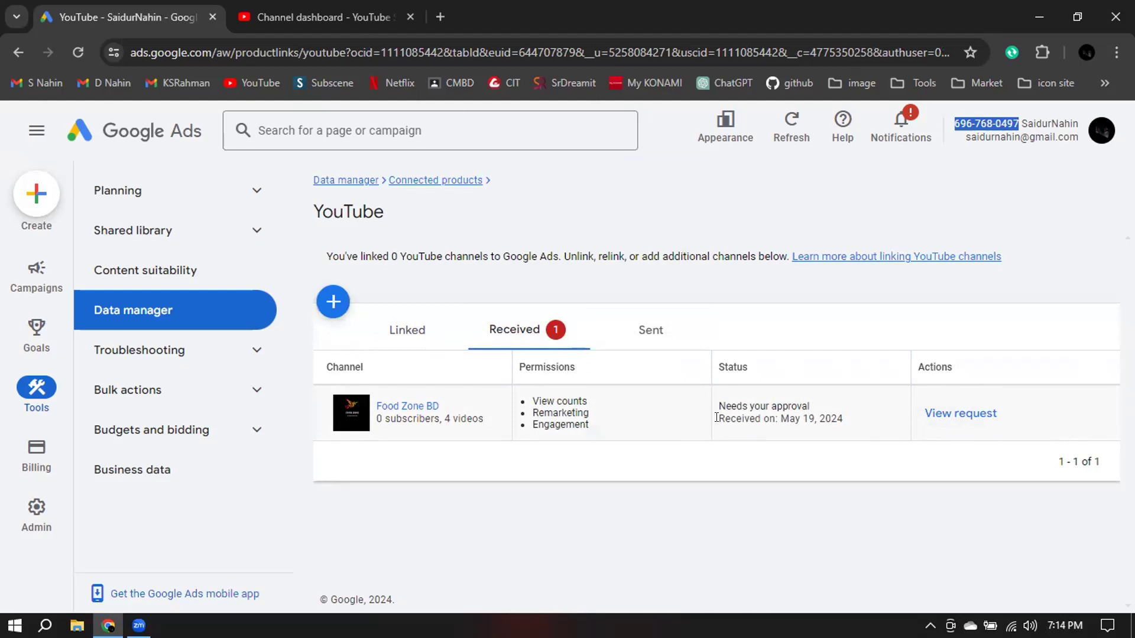
Approve the Food Zone BD channel's link request and show the linked channels.
{"action": "left_click_drag", "start_coordinate": [778, 419], "coordinate": [841, 431]}
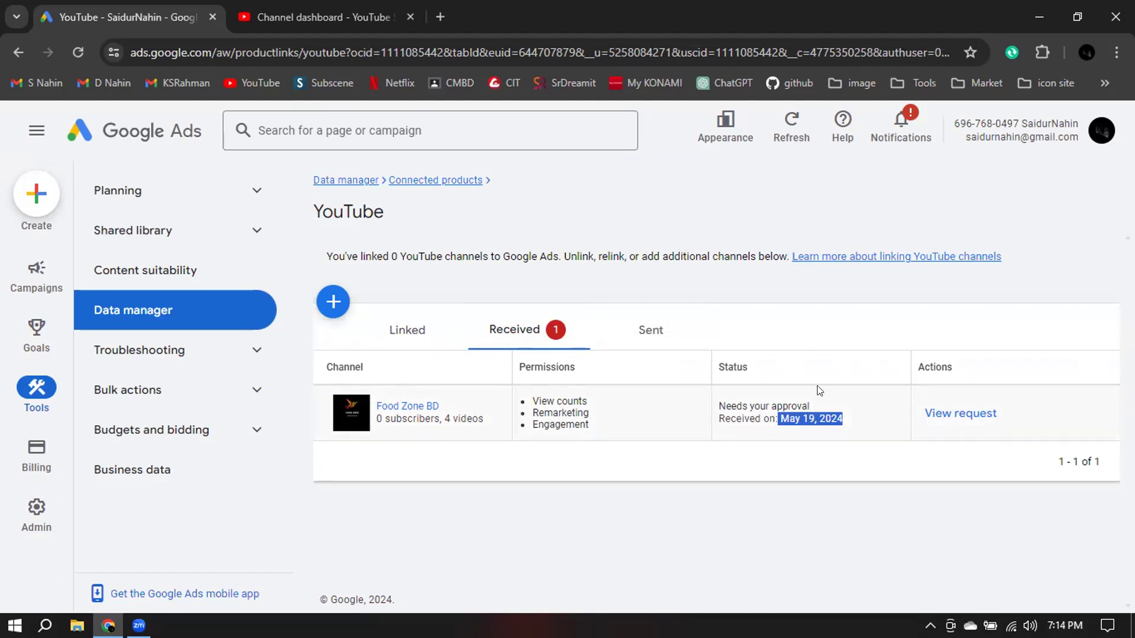
{"action": "left_click", "coordinate": [950, 413]}
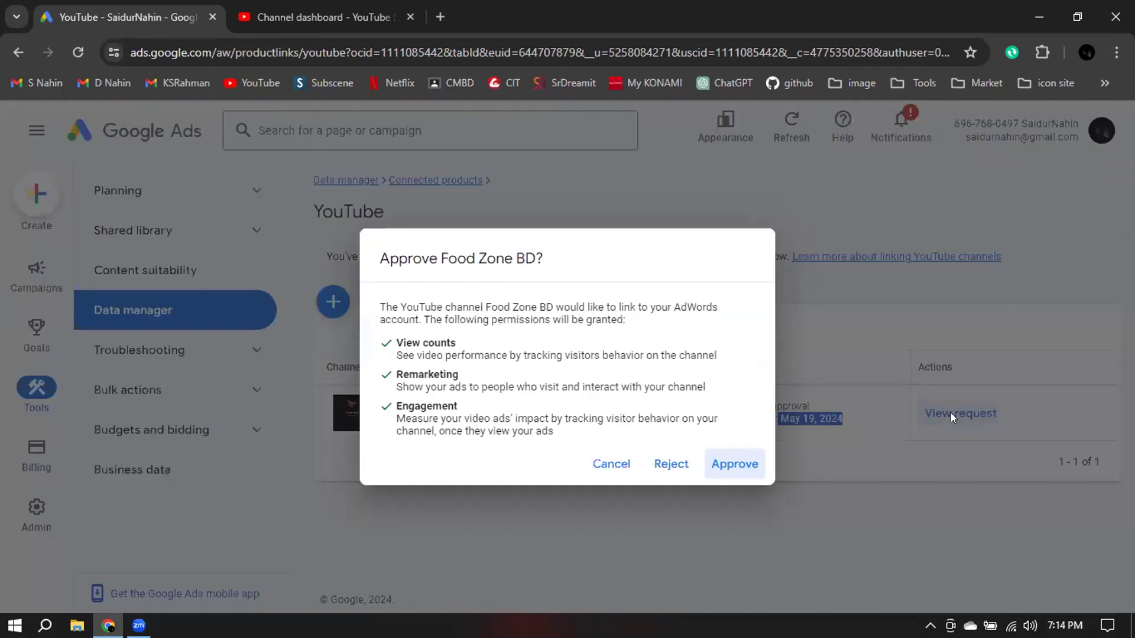
{"action": "left_click", "coordinate": [735, 464]}
{"action": "left_click", "coordinate": [405, 338]}
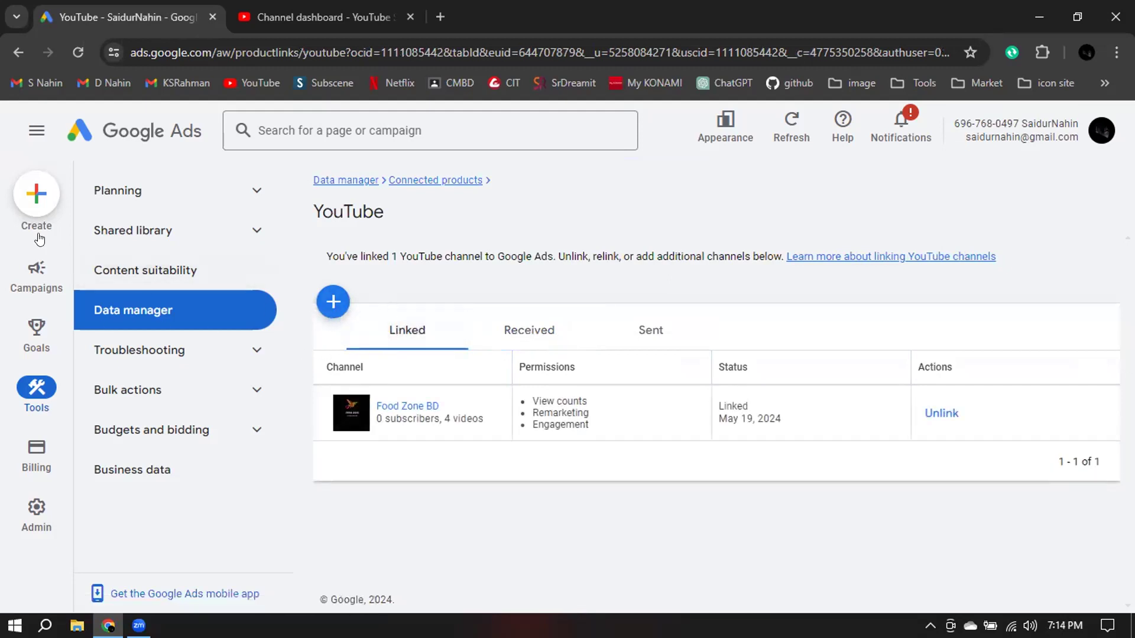
Return to the Data manager and look through the connected products and the popular products available for linking.
{"action": "left_click", "coordinate": [373, 180]}
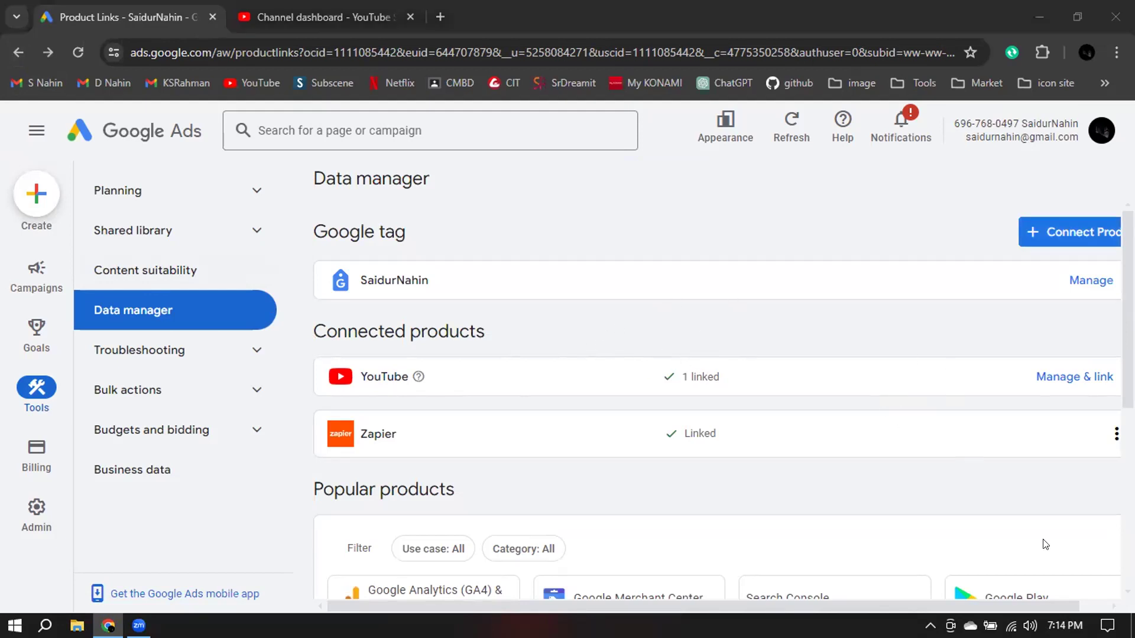
{"action": "scroll", "coordinate": [636, 461], "scroll_direction": "down", "scroll_amount": 1}
{"action": "left_click_drag", "start_coordinate": [486, 602], "coordinate": [548, 603]}
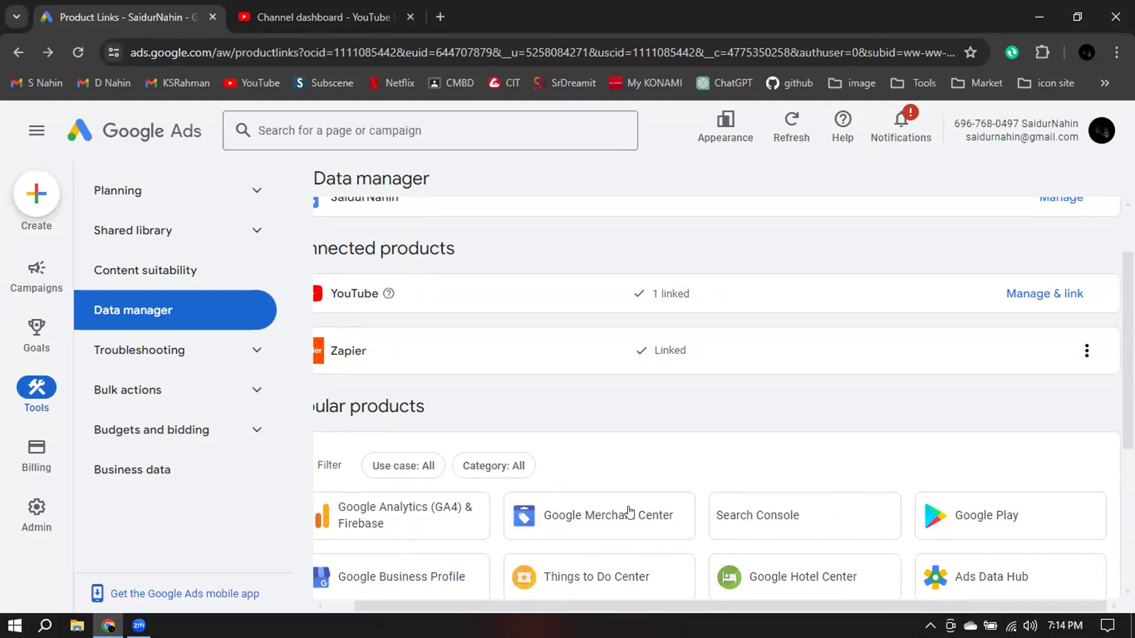
{"action": "scroll", "coordinate": [991, 526], "scroll_direction": "down", "scroll_amount": 3}
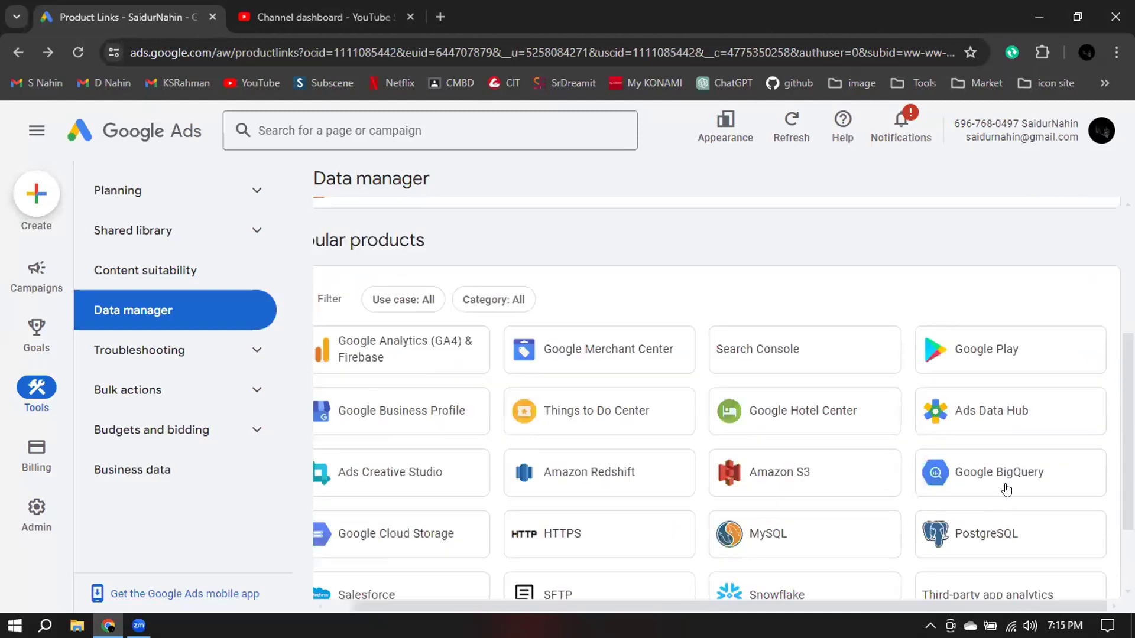
{"action": "scroll", "coordinate": [1011, 446], "scroll_direction": "down", "scroll_amount": 2}
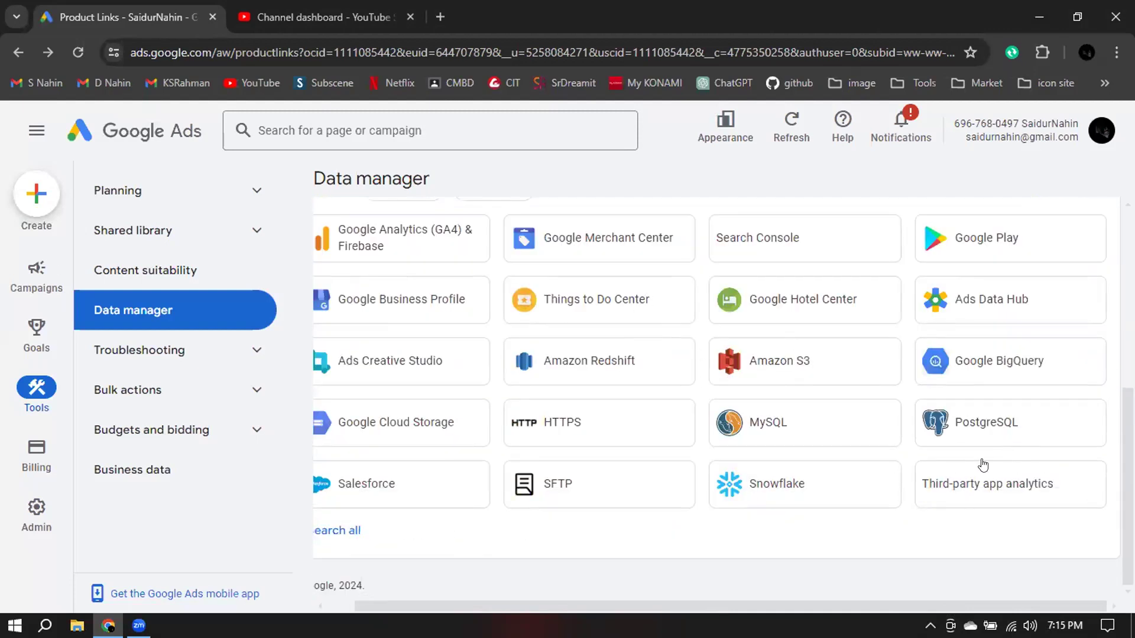
{"action": "left_click_drag", "start_coordinate": [432, 603], "coordinate": [406, 604]}
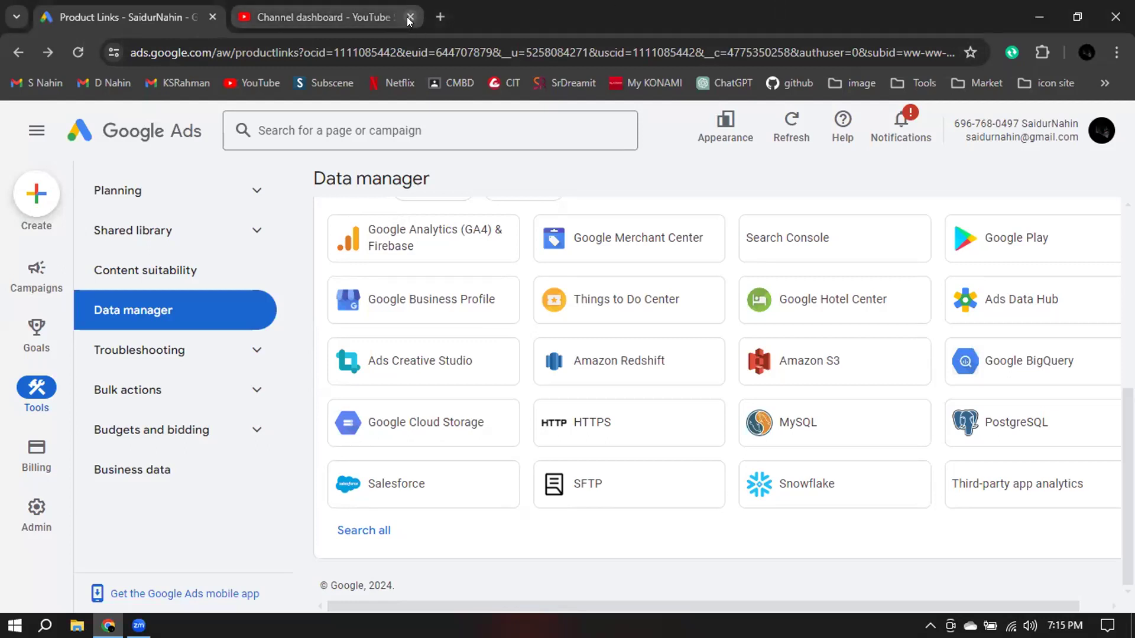
Start a new campaign and try the Sales and Leads objectives.
{"action": "left_click", "coordinate": [34, 195]}
{"action": "left_click", "coordinate": [89, 197]}
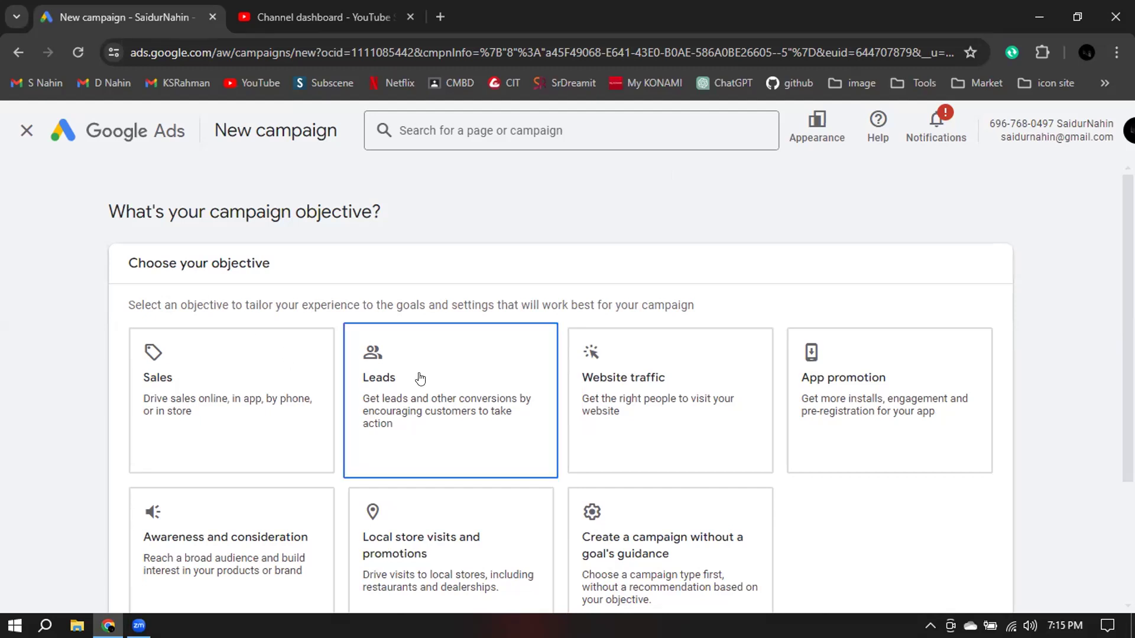
{"action": "scroll", "coordinate": [418, 380], "scroll_direction": "down", "scroll_amount": 2}
{"action": "left_click", "coordinate": [152, 305]}
{"action": "scroll", "coordinate": [152, 305], "scroll_direction": "down", "scroll_amount": 1}
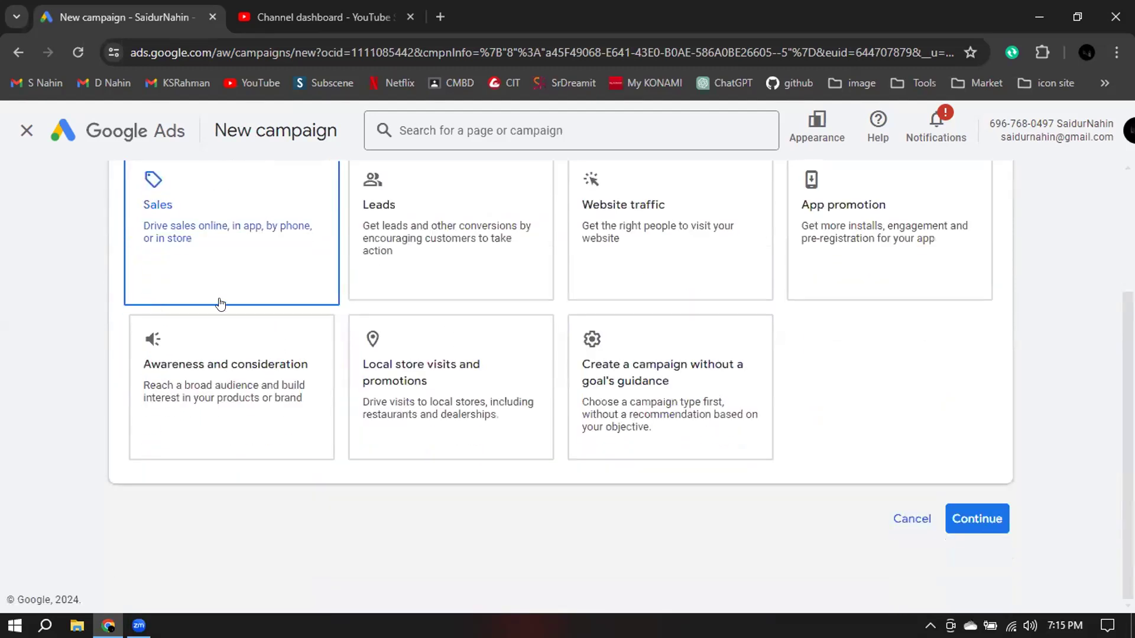
{"action": "left_click", "coordinate": [430, 260]}
{"action": "scroll", "coordinate": [443, 261], "scroll_direction": "down", "scroll_amount": 4}
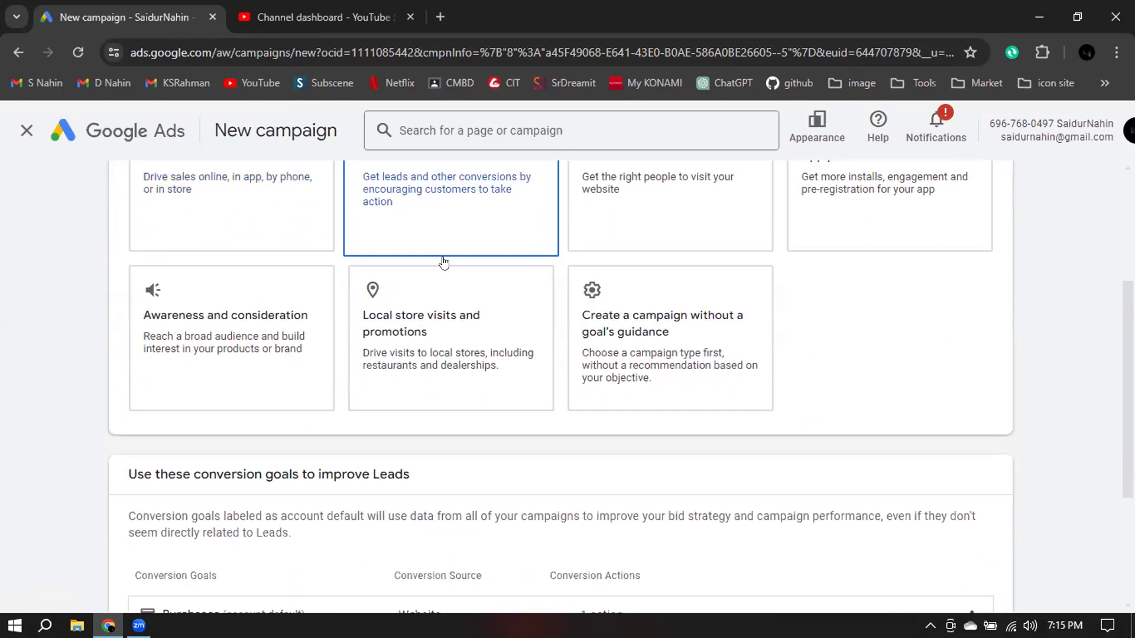
{"action": "scroll", "coordinate": [573, 251], "scroll_direction": "up", "scroll_amount": 3}
{"action": "scroll", "coordinate": [604, 253], "scroll_direction": "up", "scroll_amount": 1}
Set the campaign objective to Website traffic, keep the default Purchases conversion goal, and continue to the campaign types.
{"action": "left_click", "coordinate": [630, 242]}
{"action": "scroll", "coordinate": [636, 245], "scroll_direction": "down", "scroll_amount": 4}
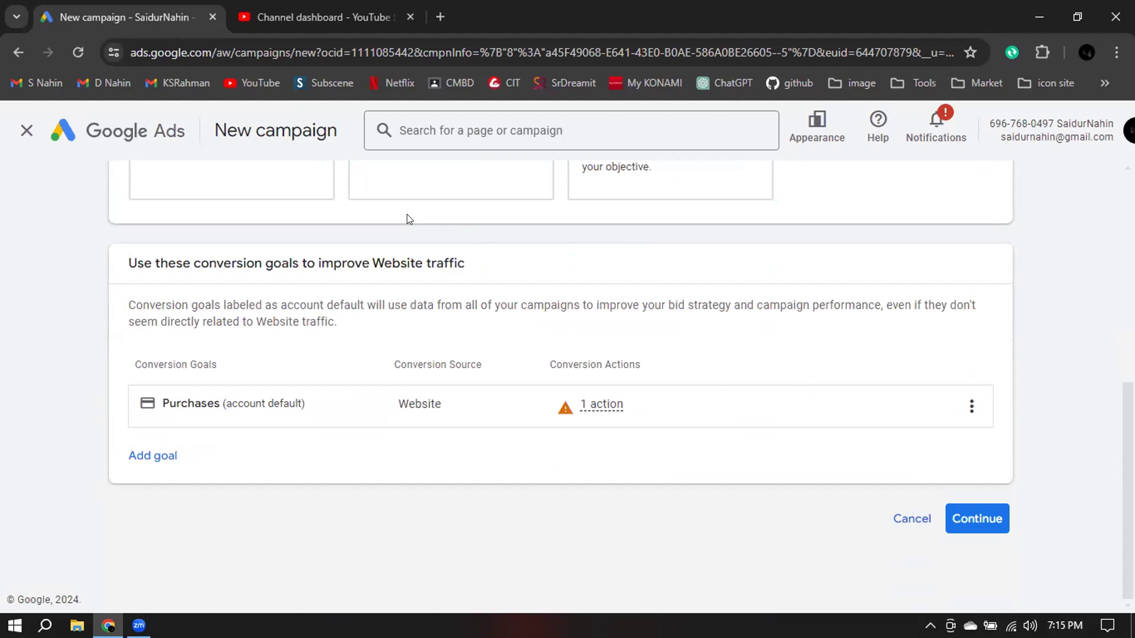
{"action": "scroll", "coordinate": [930, 256], "scroll_direction": "up", "scroll_amount": 8}
{"action": "scroll", "coordinate": [504, 382], "scroll_direction": "down", "scroll_amount": 2}
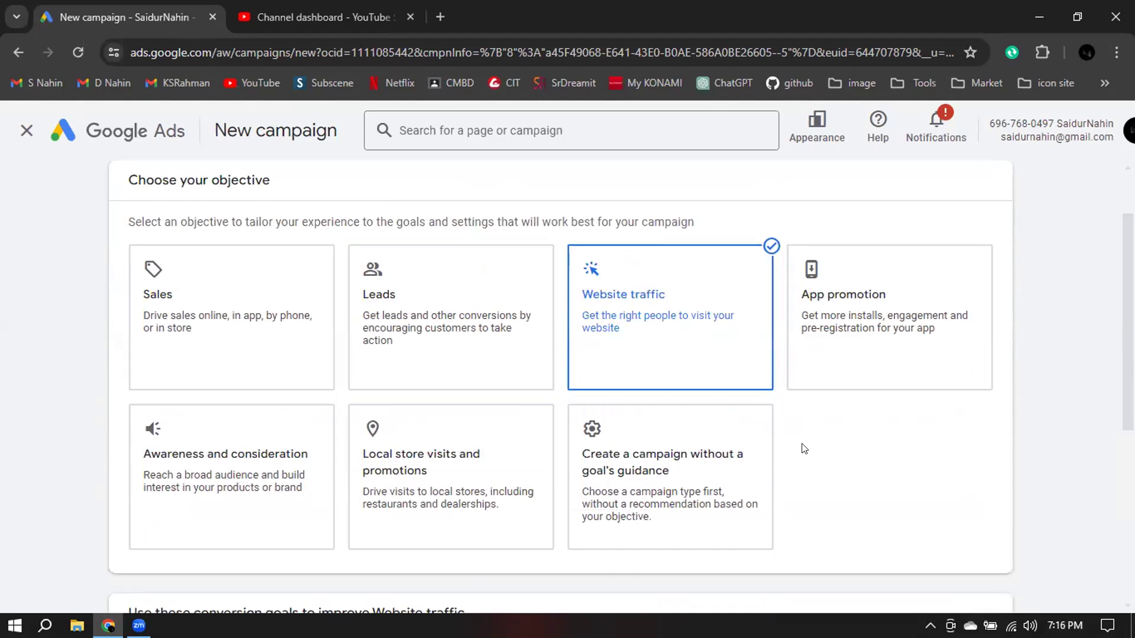
{"action": "scroll", "coordinate": [805, 449], "scroll_direction": "down", "scroll_amount": 5}
{"action": "left_click", "coordinate": [1001, 529]}
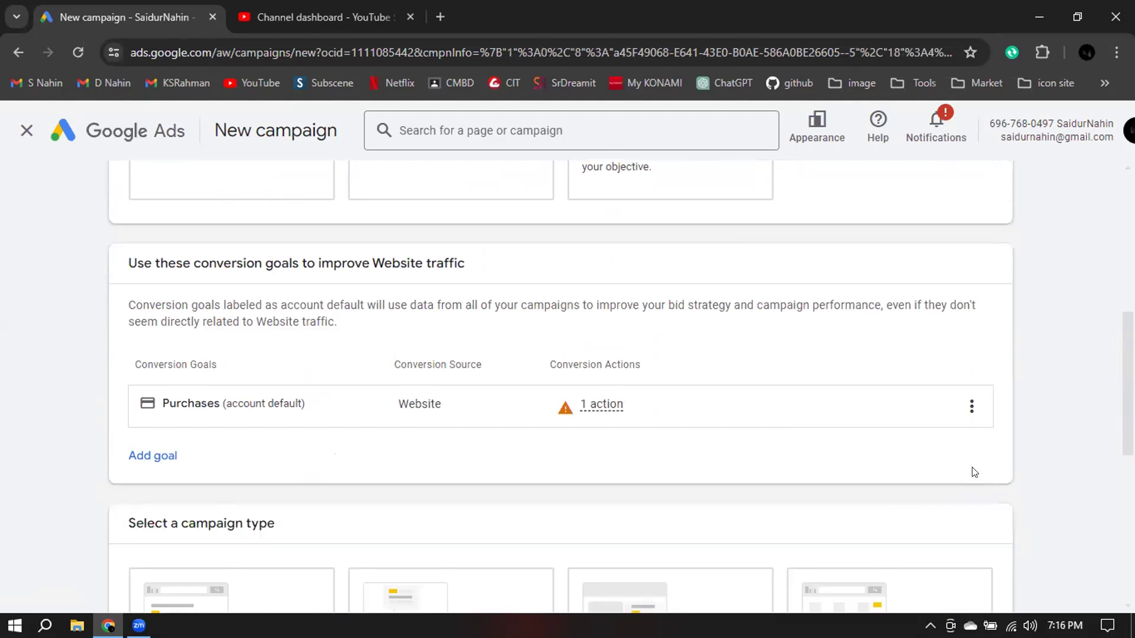
Look over the available campaign types and return to the campaign objectives.
{"action": "scroll", "coordinate": [638, 432], "scroll_direction": "down", "scroll_amount": 4}
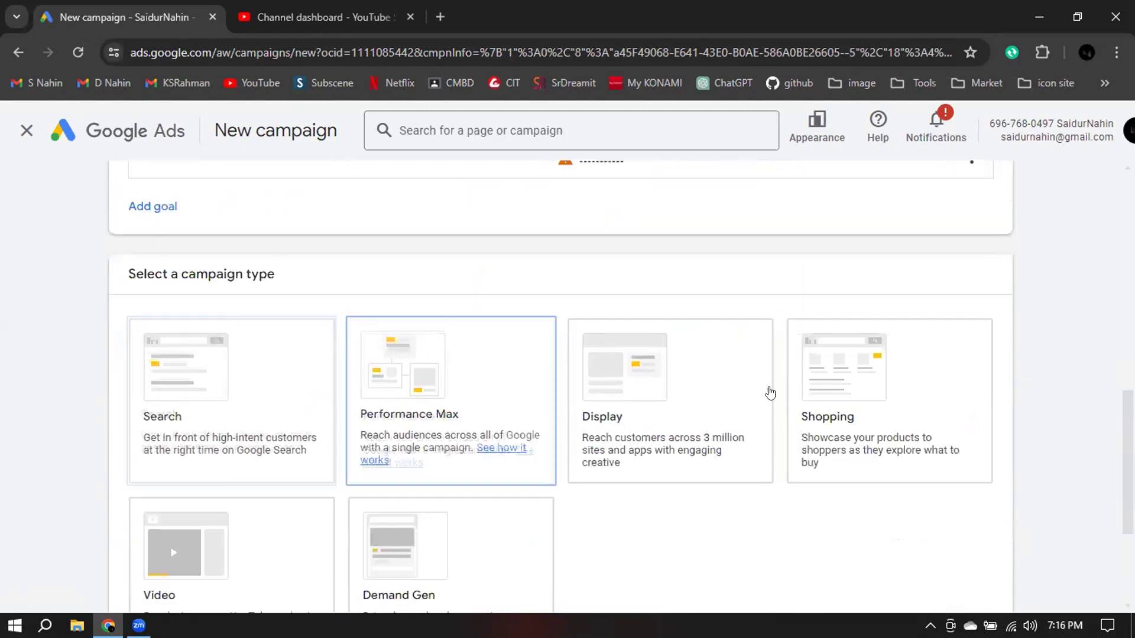
{"action": "scroll", "coordinate": [772, 407], "scroll_direction": "down", "scroll_amount": 1}
{"action": "scroll", "coordinate": [509, 307], "scroll_direction": "up", "scroll_amount": 5}
{"action": "scroll", "coordinate": [321, 172], "scroll_direction": "down", "scroll_amount": 1}
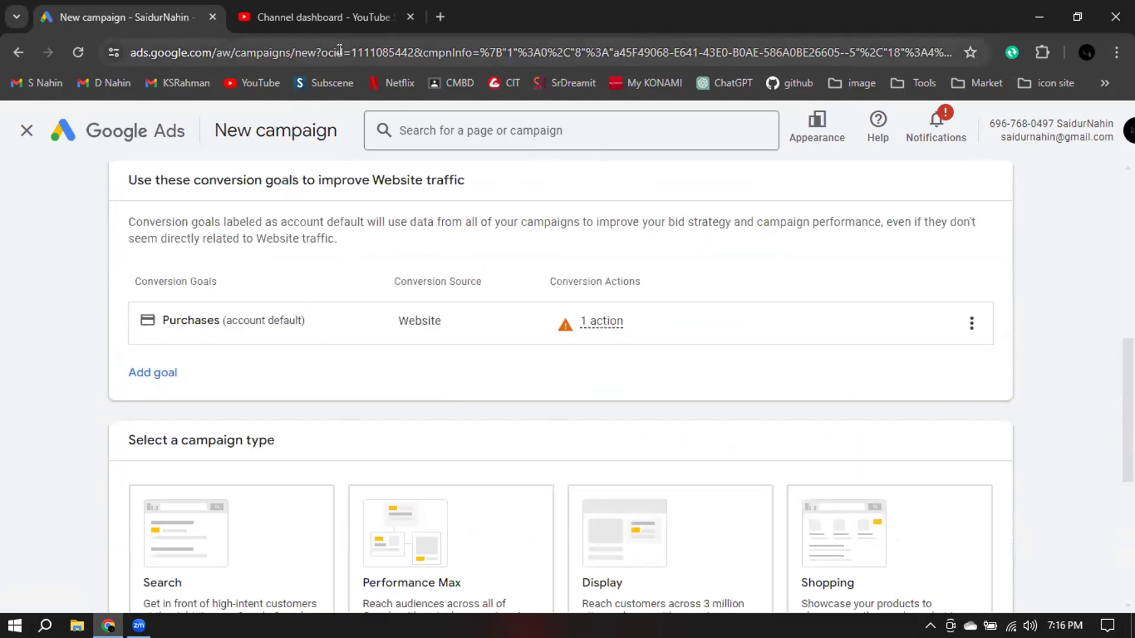
{"action": "scroll", "coordinate": [431, 329], "scroll_direction": "up", "scroll_amount": 7}
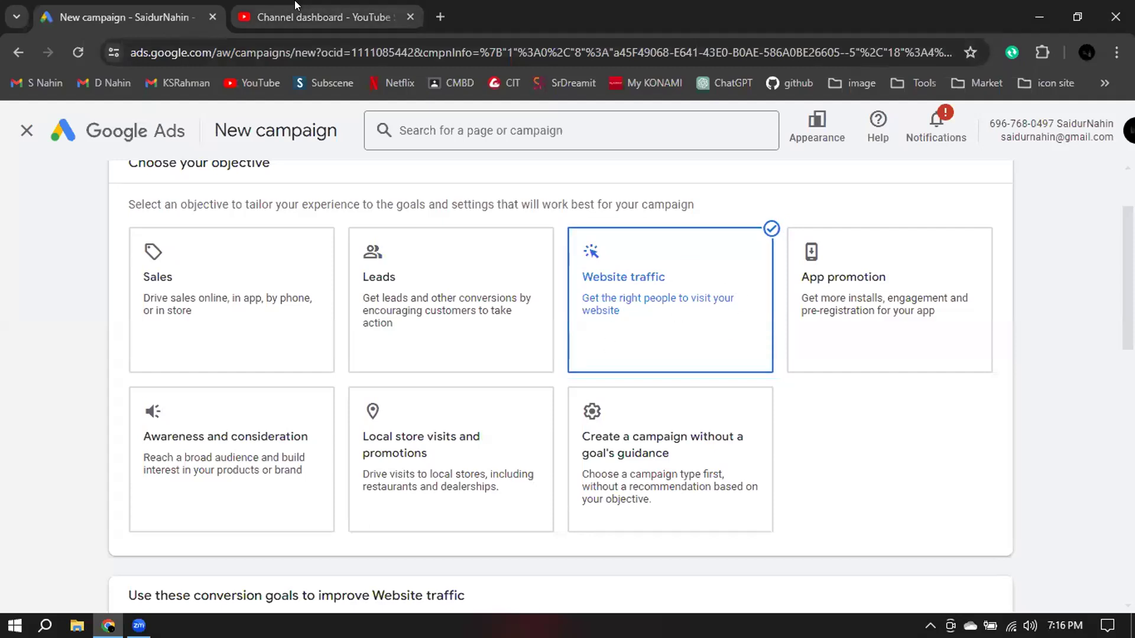
Open the YouTube home page in a new browser tab.
{"action": "left_click", "coordinate": [366, 16]}
{"action": "left_click", "coordinate": [441, 16]}
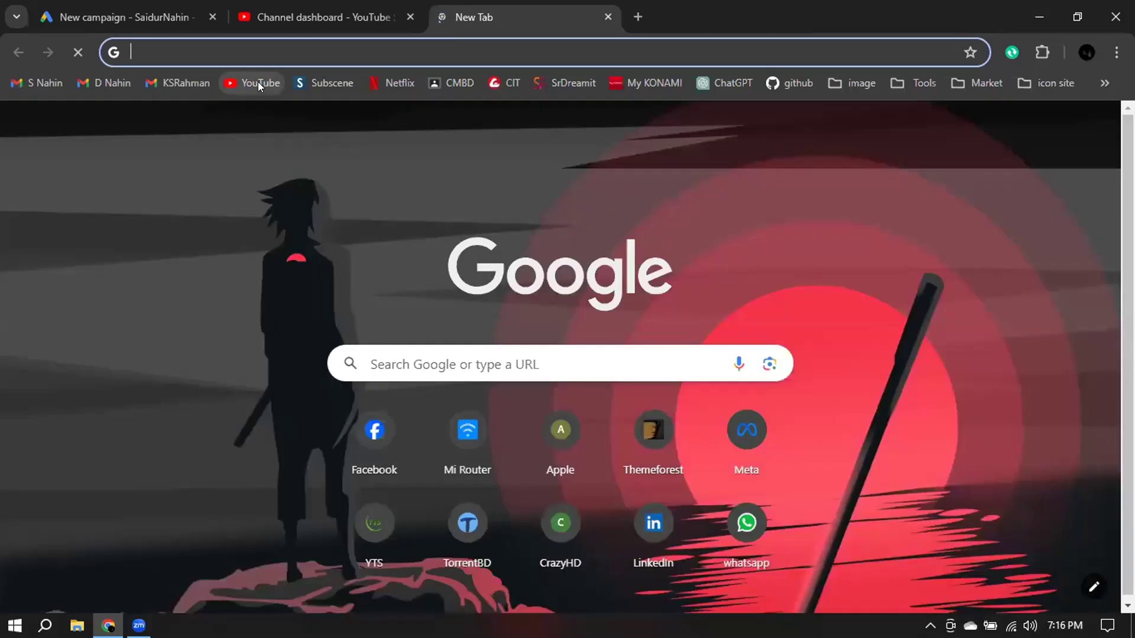
{"action": "left_click", "coordinate": [259, 84]}
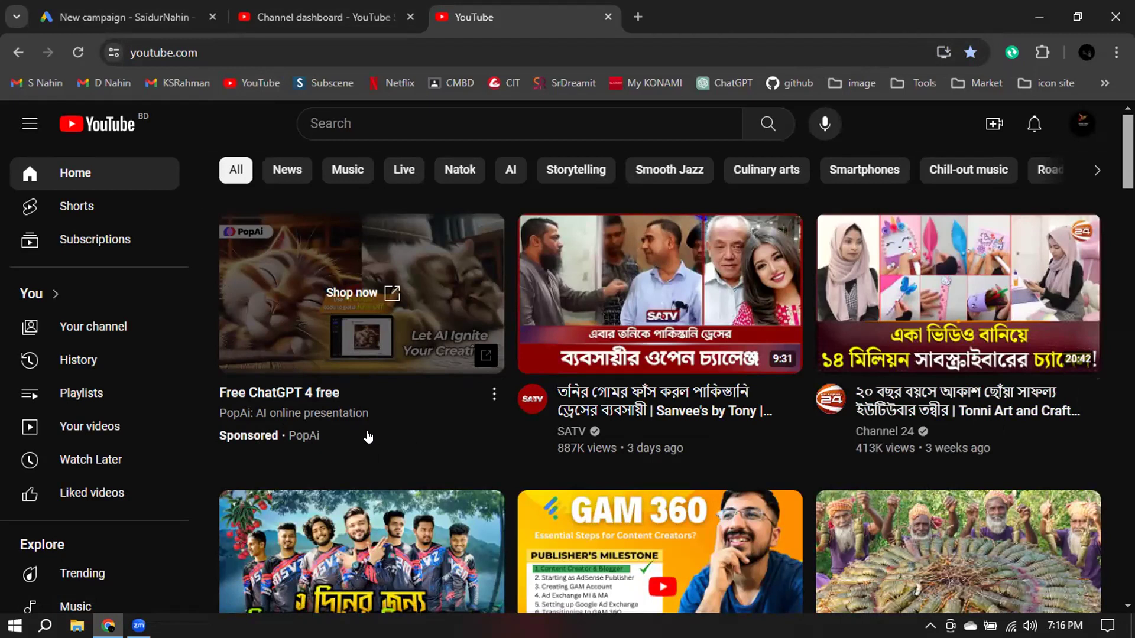
Switch YouTube from Food Zone BD to the owner's personal channel and browse its home feed.
{"action": "left_click", "coordinate": [1077, 120]}
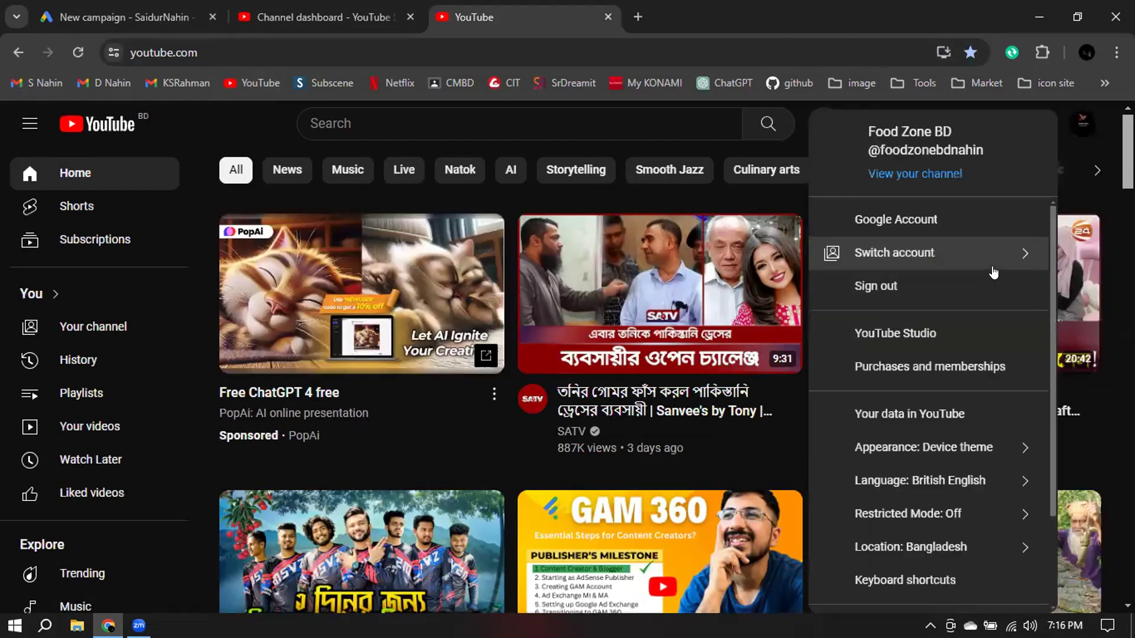
{"action": "left_click", "coordinate": [912, 260]}
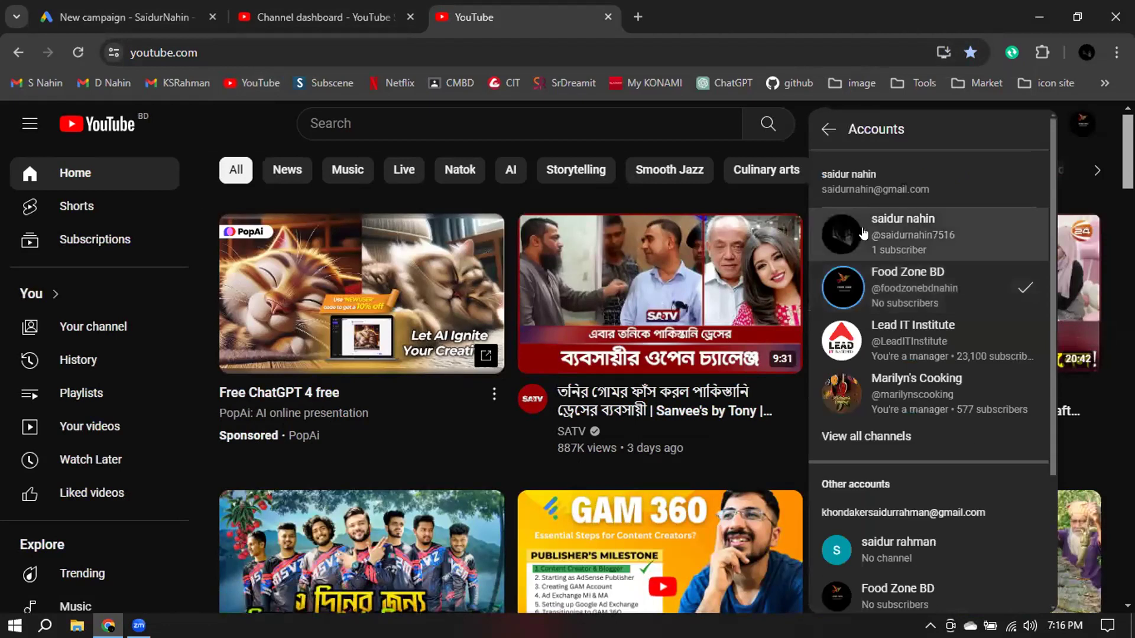
{"action": "left_click", "coordinate": [867, 232]}
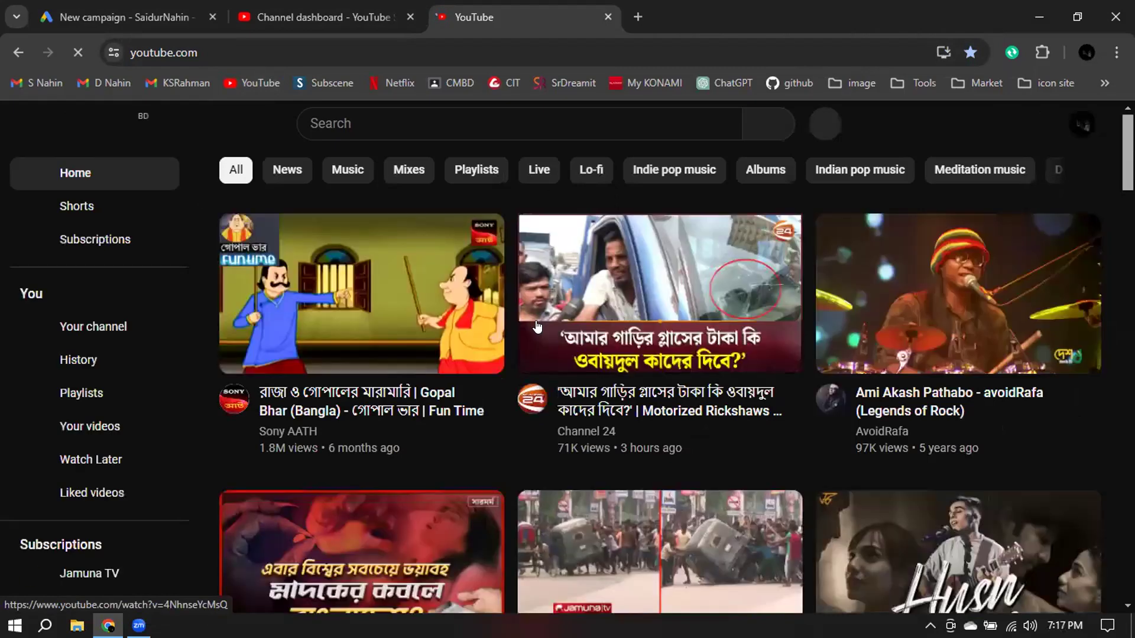
{"action": "scroll", "coordinate": [536, 326], "scroll_direction": "down", "scroll_amount": 3}
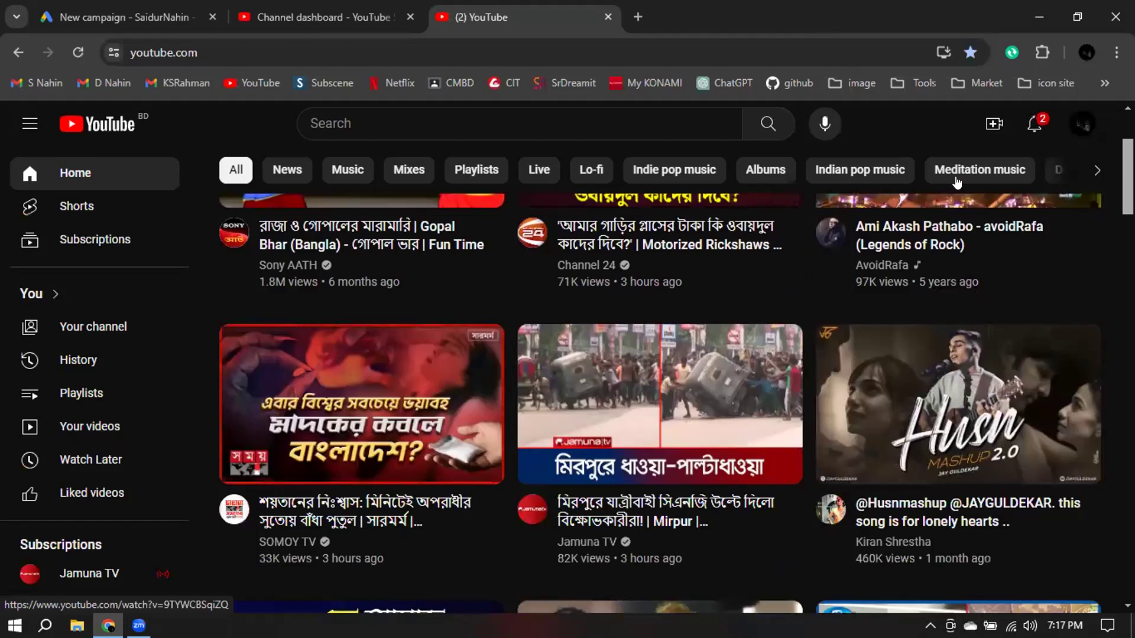
{"action": "scroll", "coordinate": [958, 183], "scroll_direction": "down", "scroll_amount": 7}
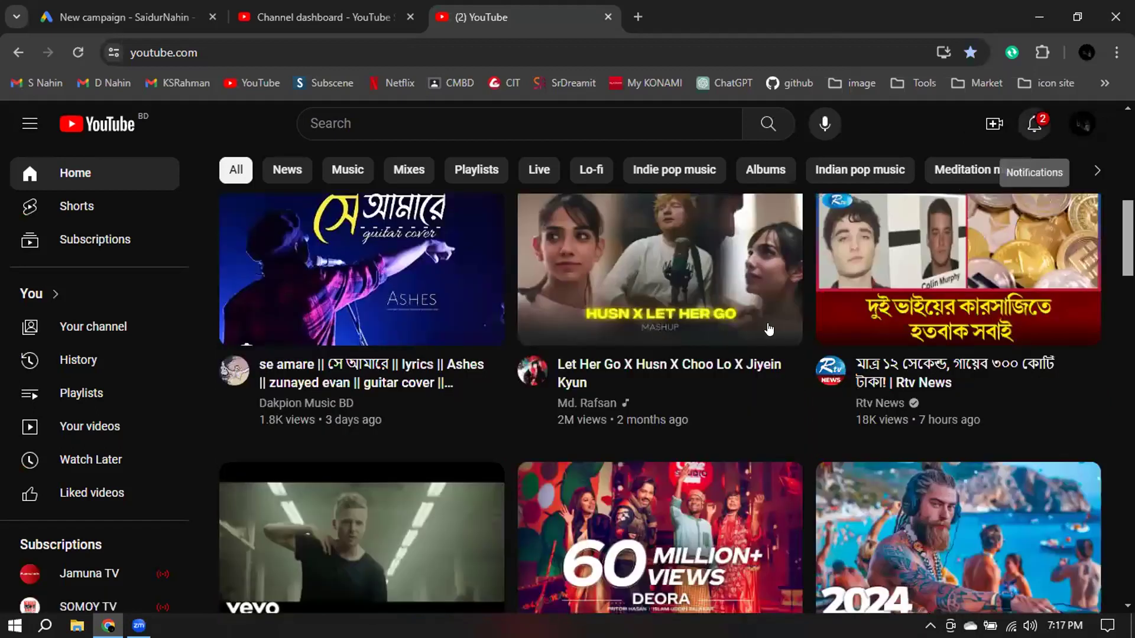
Refresh the personal channel's YouTube home feed and look through its recommended videos and Shorts.
{"action": "left_click", "coordinate": [109, 124]}
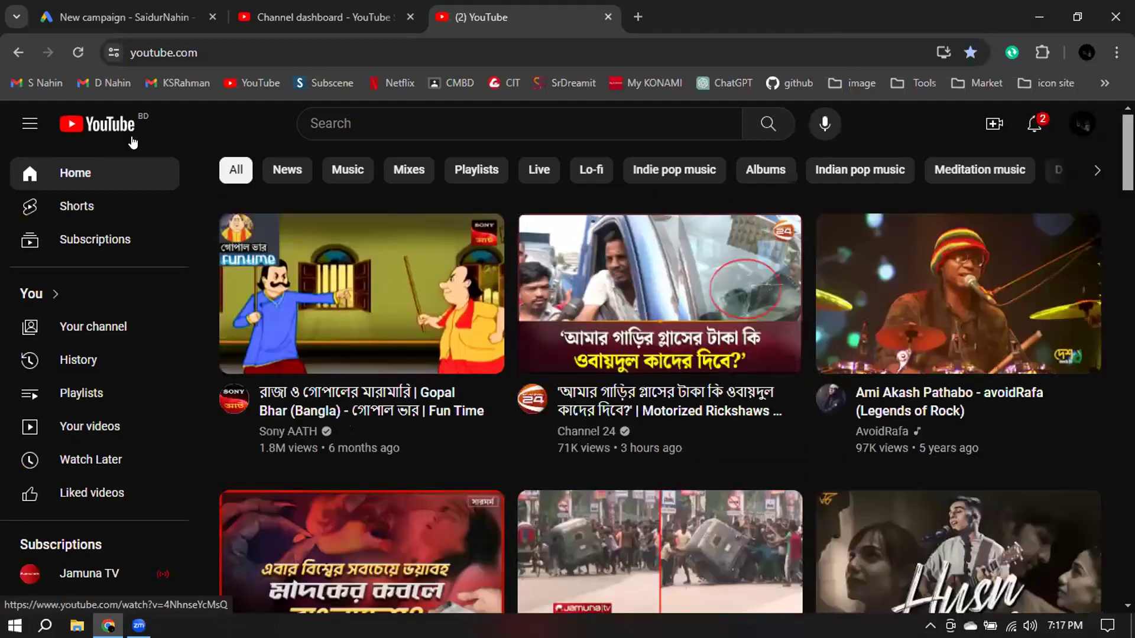
{"action": "left_click", "coordinate": [82, 52]}
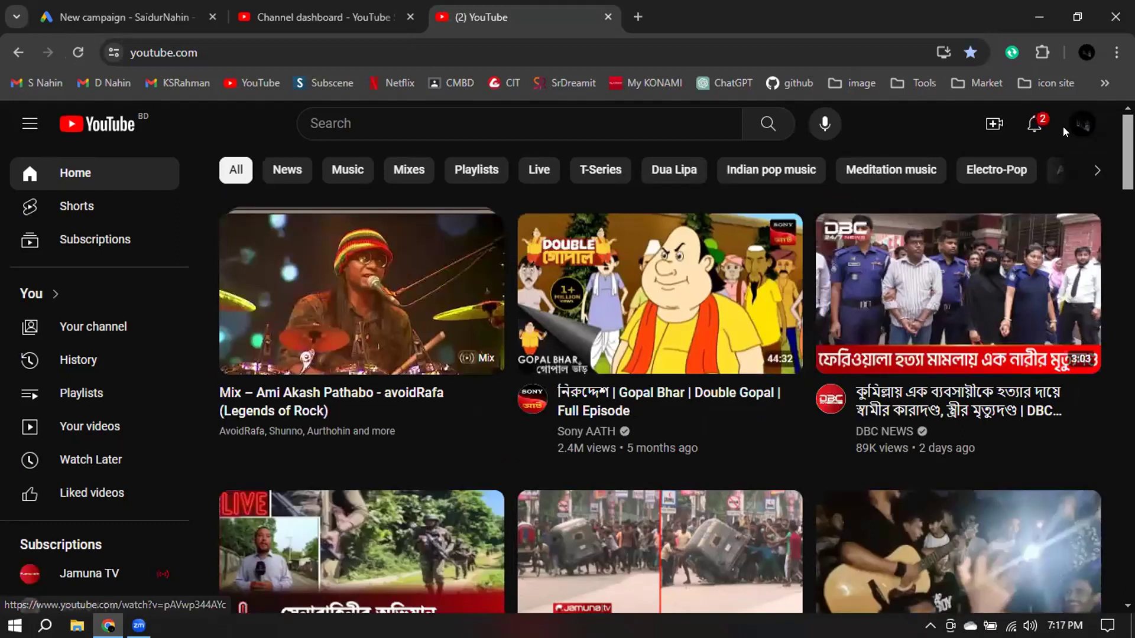
{"action": "scroll", "coordinate": [963, 238], "scroll_direction": "down", "scroll_amount": 3}
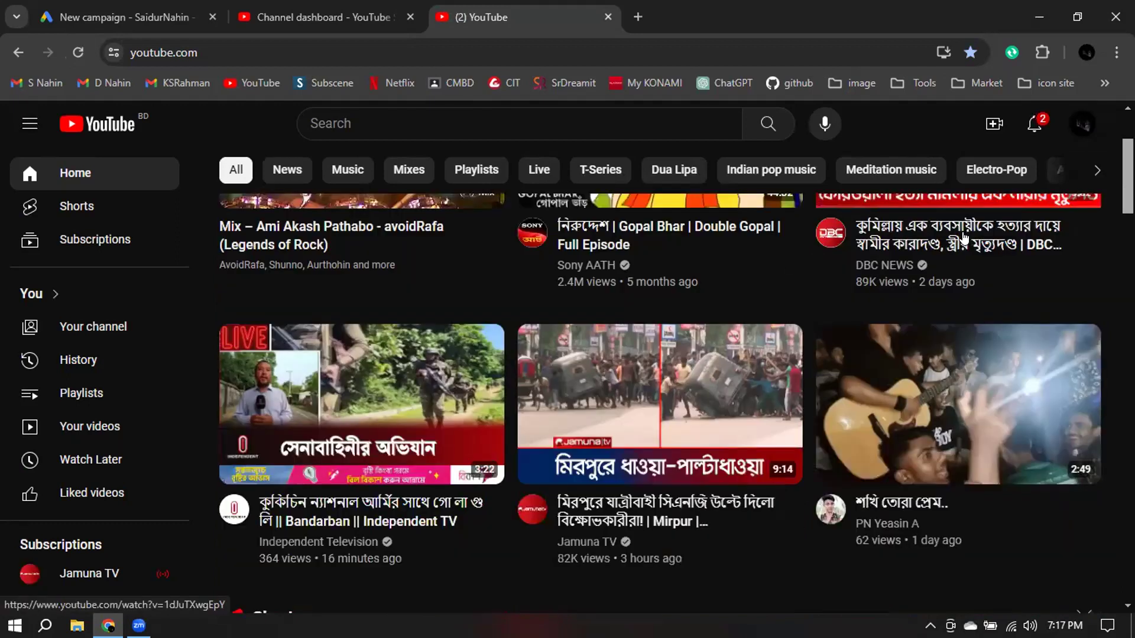
{"action": "scroll", "coordinate": [823, 347], "scroll_direction": "down", "scroll_amount": 5}
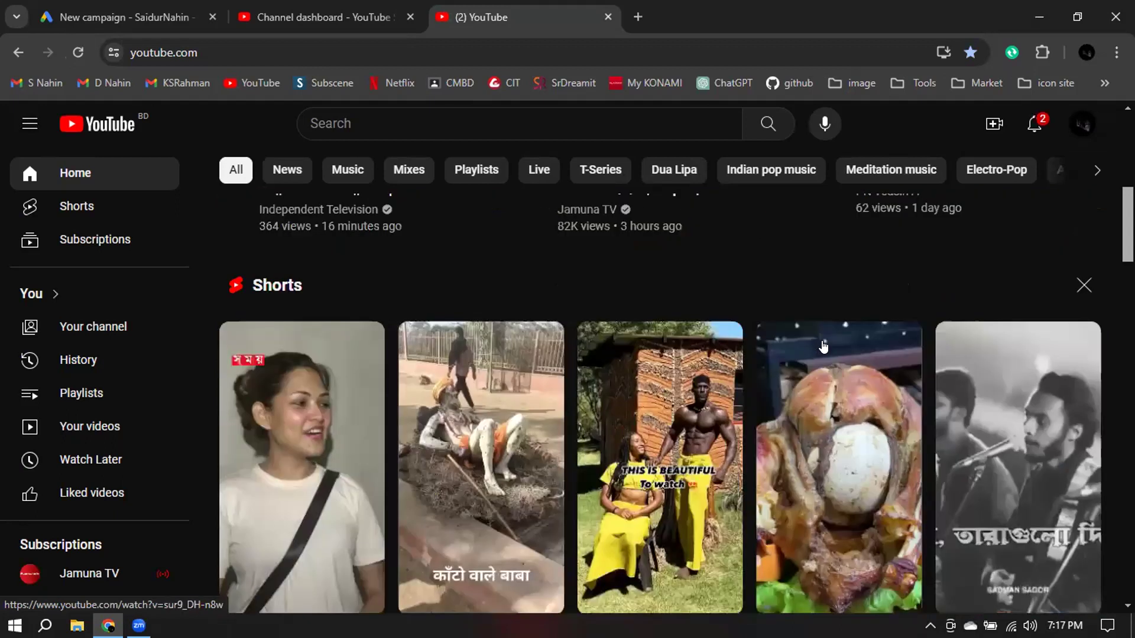
{"action": "scroll", "coordinate": [823, 347], "scroll_direction": "down", "scroll_amount": 6}
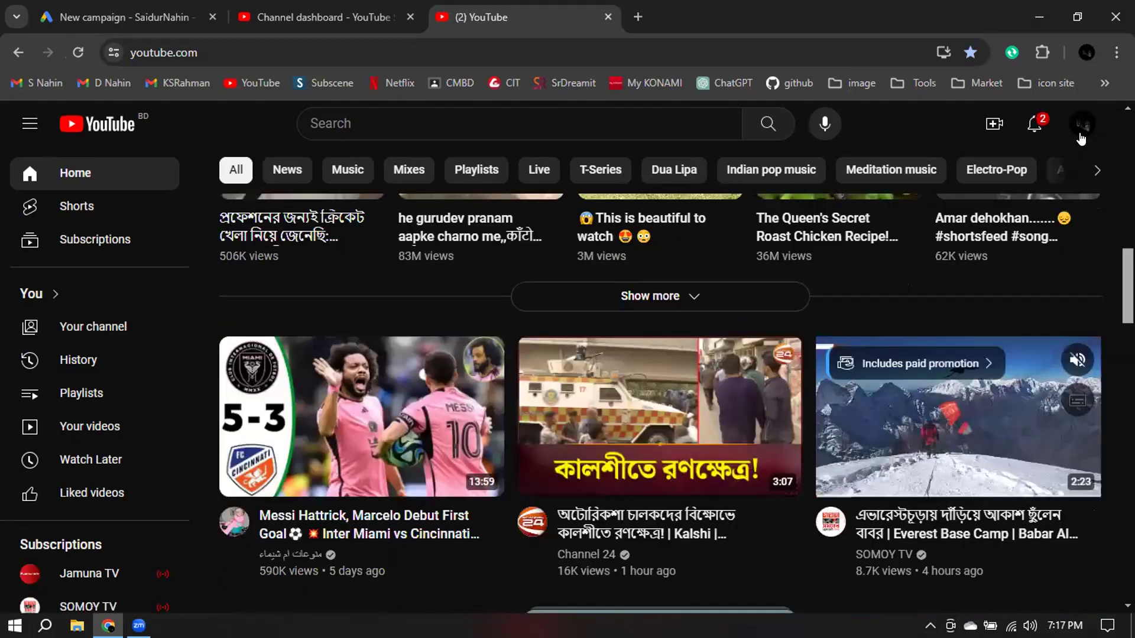
Switch YouTube to the Food Zone BD channel and check the active channel in the account list.
{"action": "left_click", "coordinate": [1082, 126]}
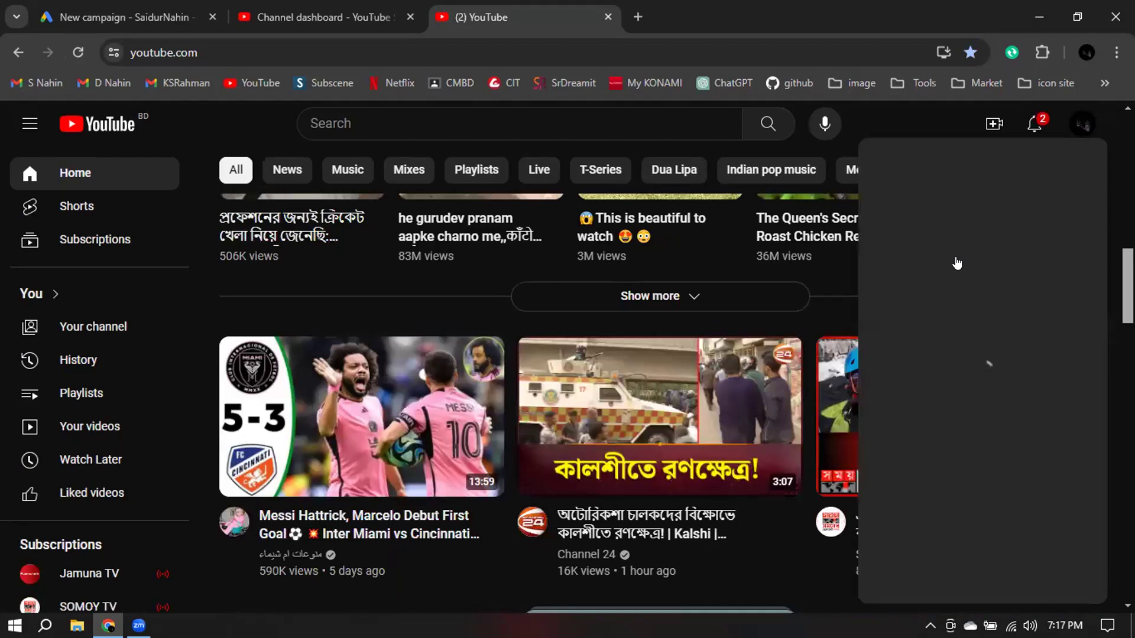
{"action": "left_click", "coordinate": [956, 258]}
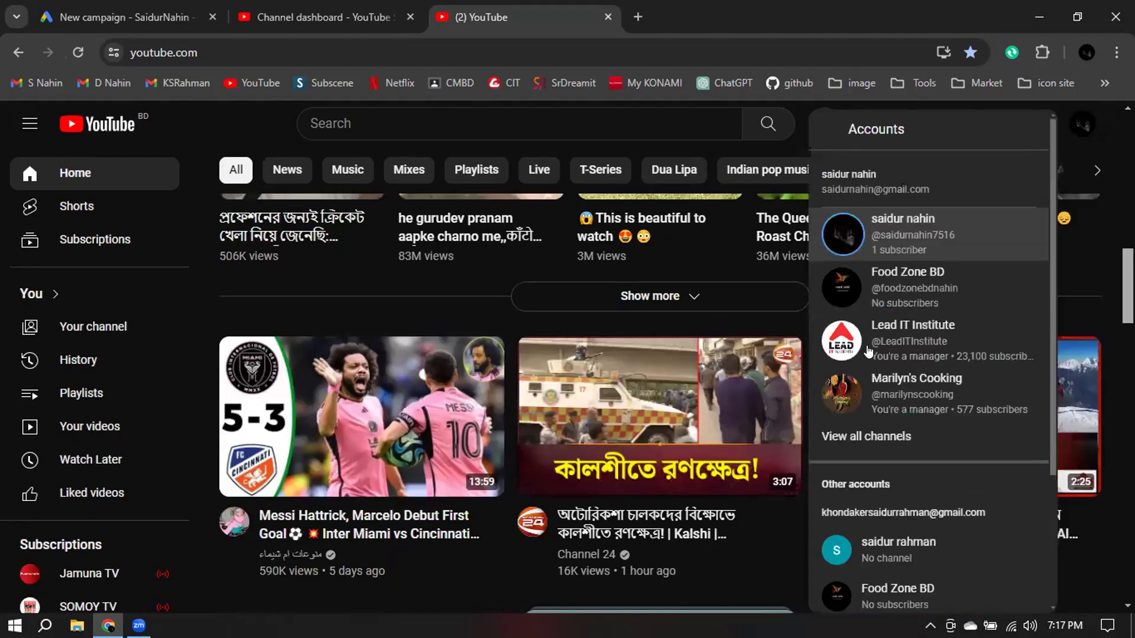
{"action": "left_click", "coordinate": [843, 272]}
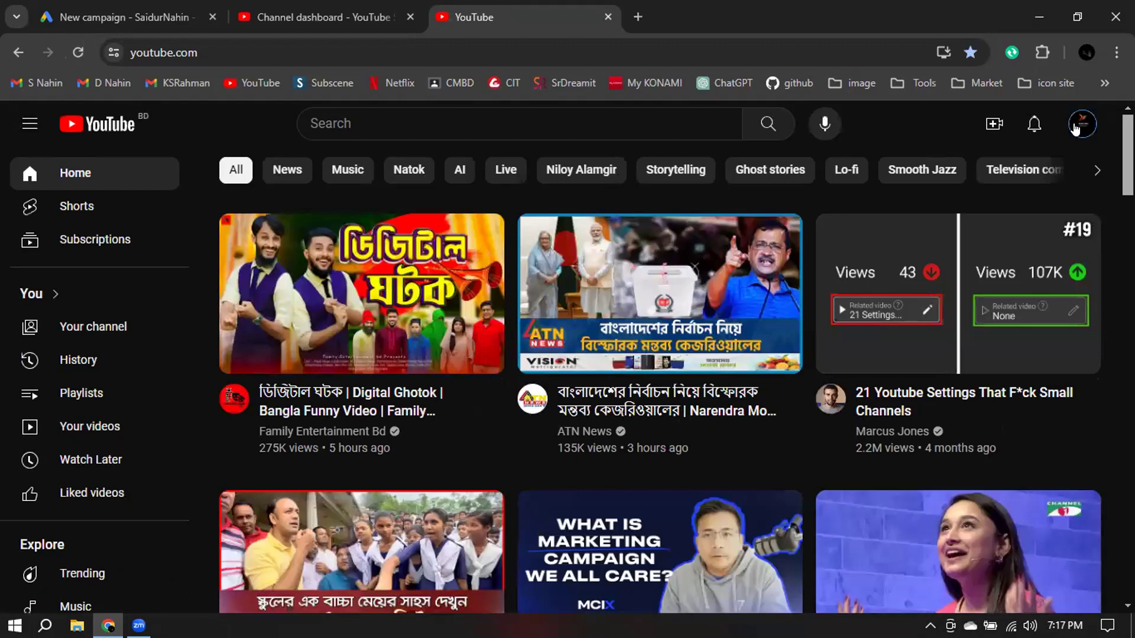
{"action": "left_click", "coordinate": [1075, 129]}
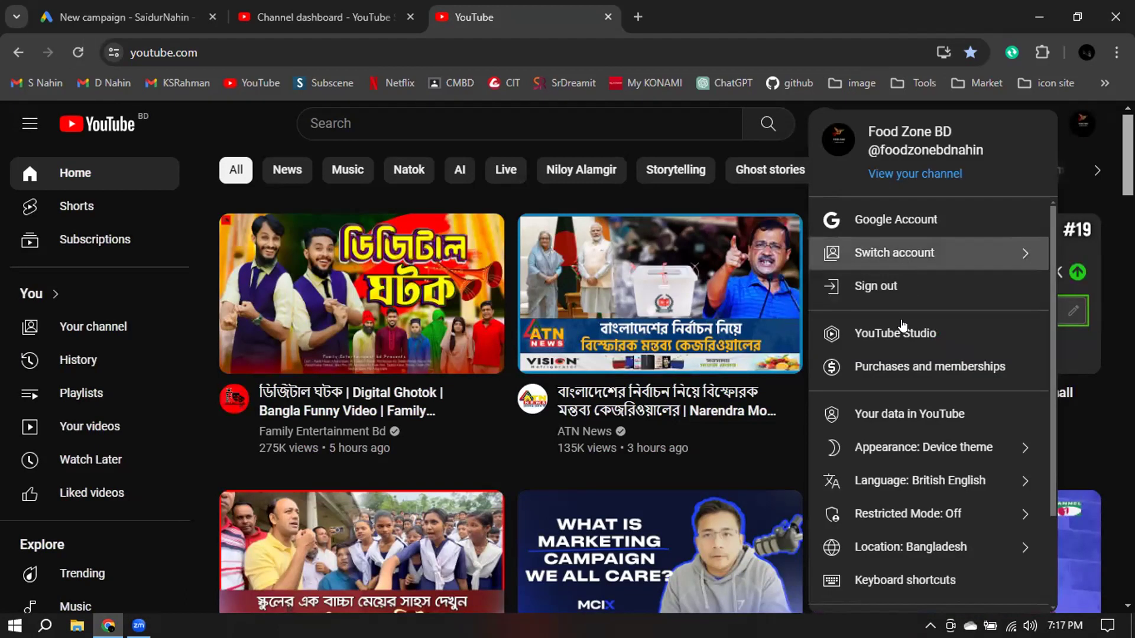
{"action": "left_click", "coordinate": [907, 255]}
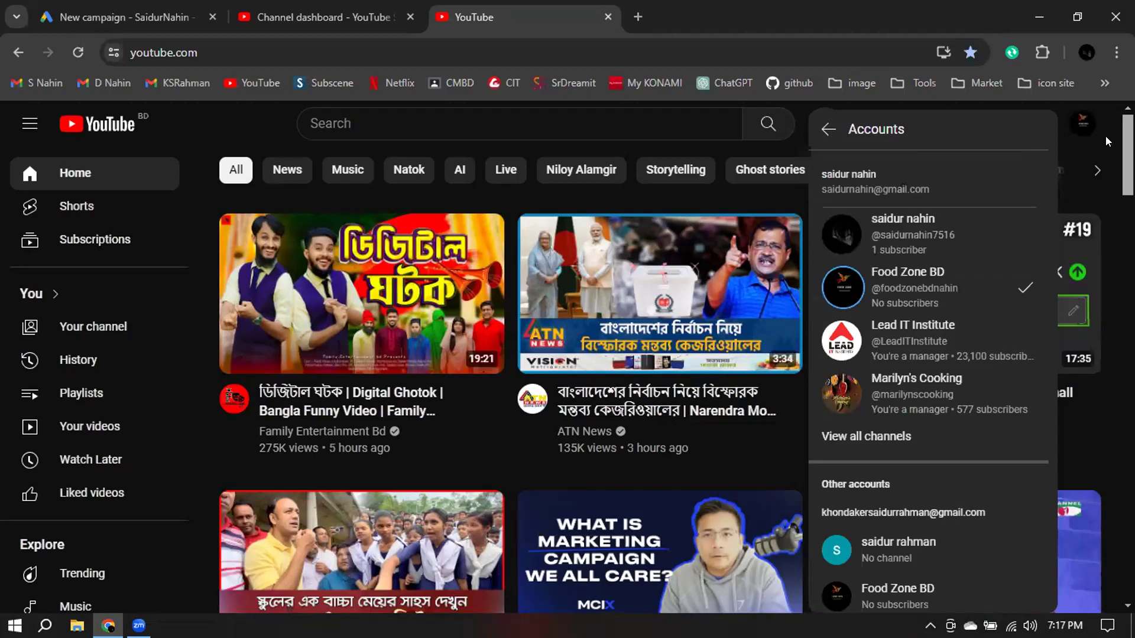
Open YouTube Studio for Food Zone BD and look over the videos in its channel content.
{"action": "left_click", "coordinate": [1085, 130]}
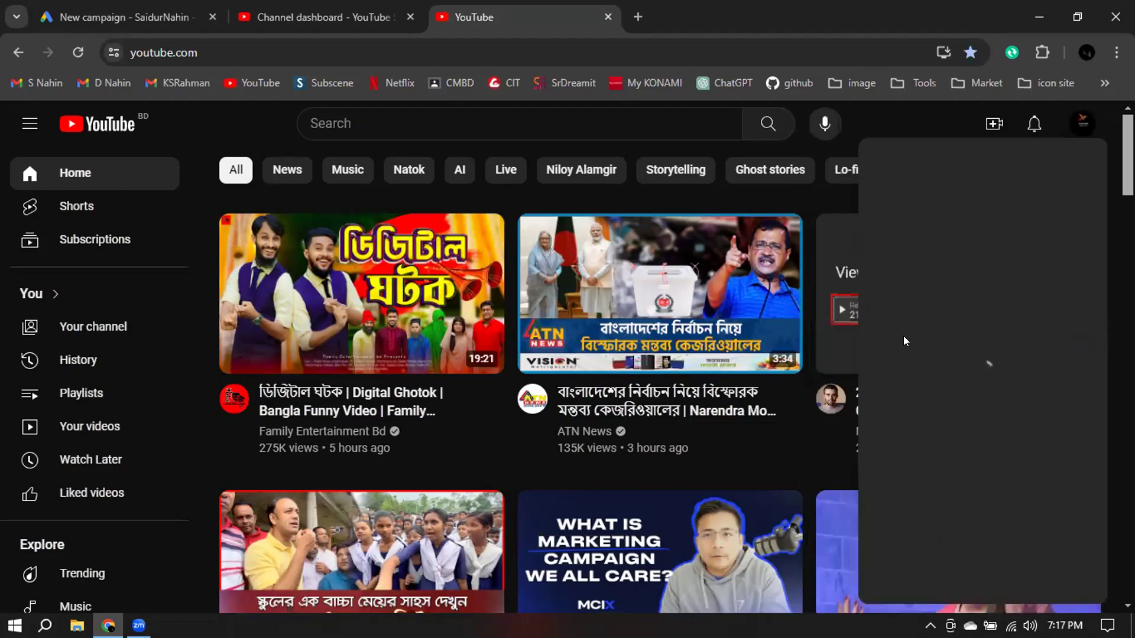
{"action": "left_click", "coordinate": [903, 334]}
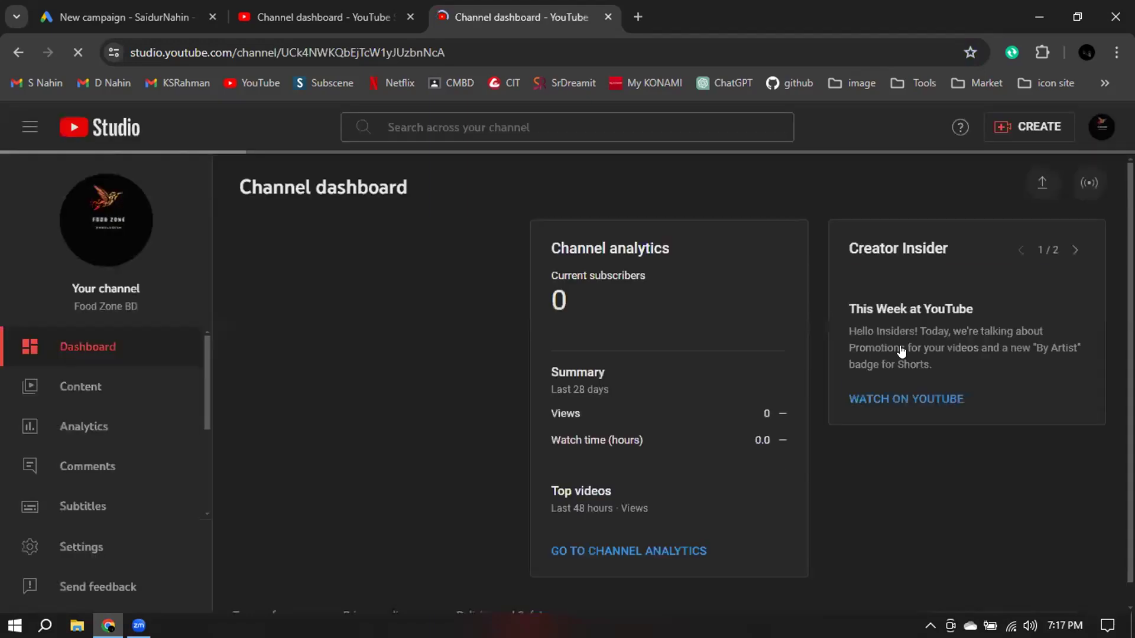
{"action": "left_click", "coordinate": [92, 390]}
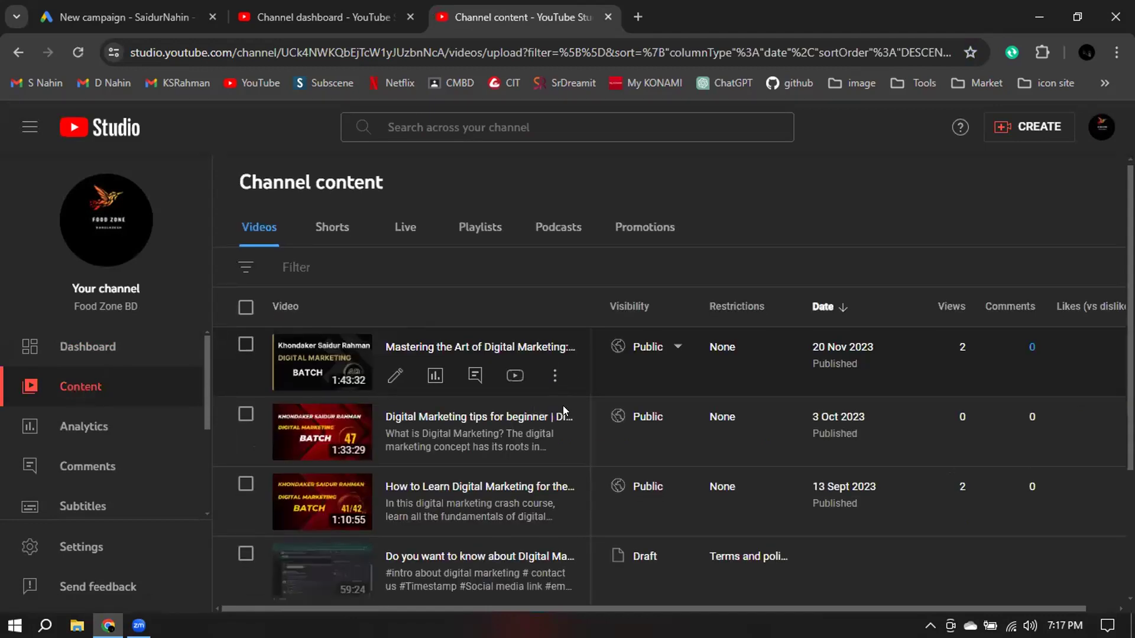
{"action": "scroll", "coordinate": [563, 407], "scroll_direction": "down", "scroll_amount": 3}
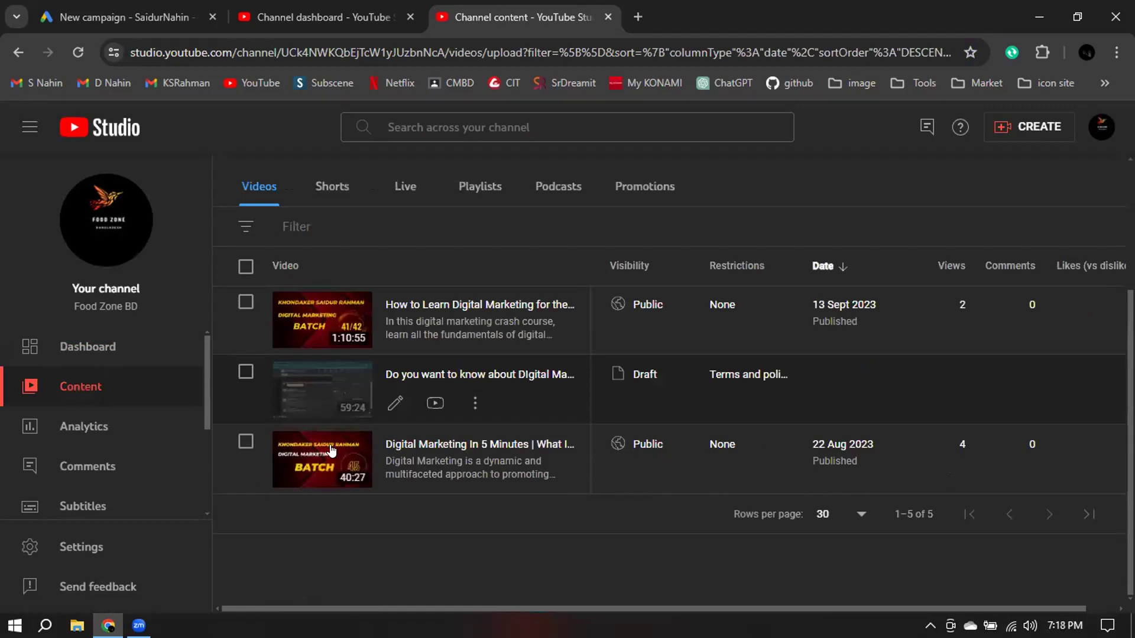
{"action": "scroll", "coordinate": [684, 407], "scroll_direction": "up", "scroll_amount": 3}
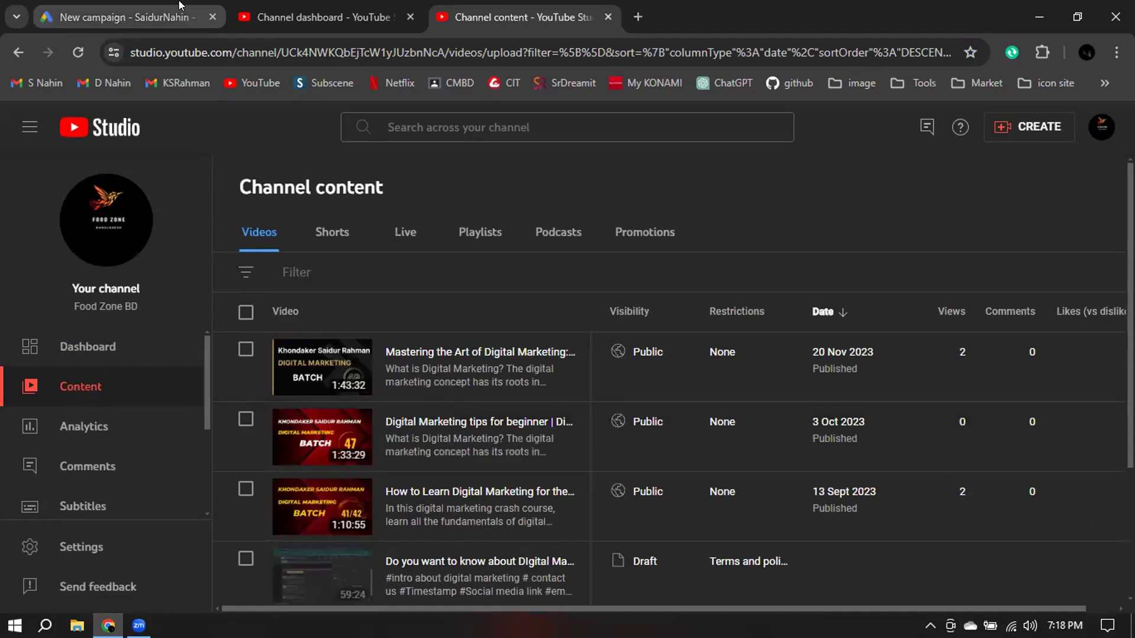
Switch back to the Google Ads new campaign page and set the objective to Awareness and consideration.
{"action": "left_click", "coordinate": [180, 6]}
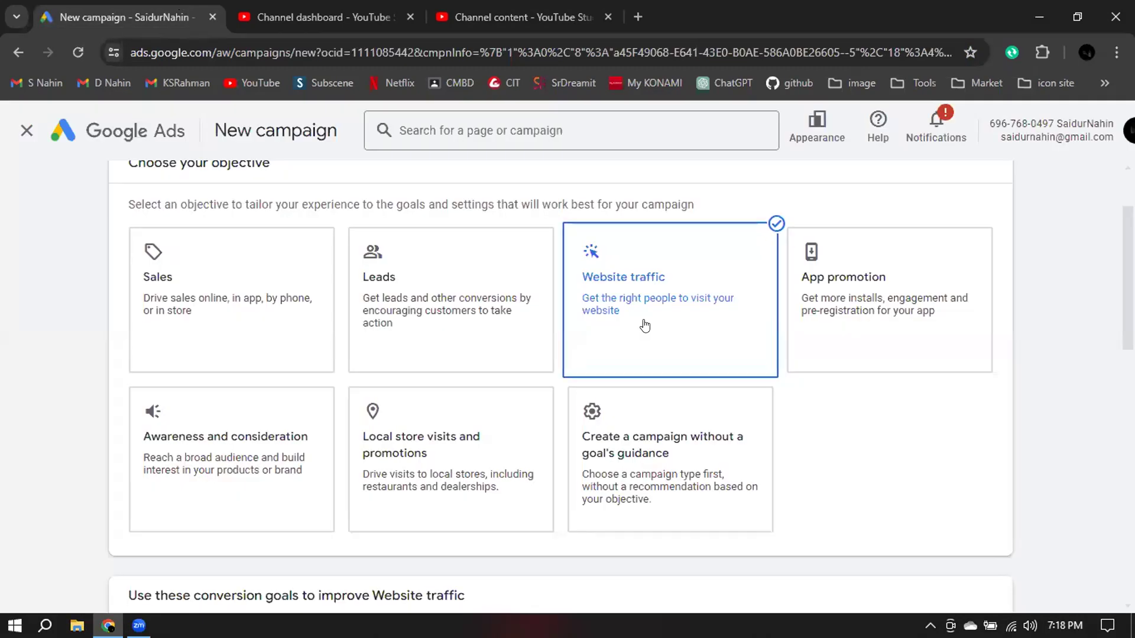
{"action": "left_click", "coordinate": [273, 304]}
{"action": "scroll", "coordinate": [425, 294], "scroll_direction": "down", "scroll_amount": 3}
{"action": "scroll", "coordinate": [423, 294], "scroll_direction": "up", "scroll_amount": 3}
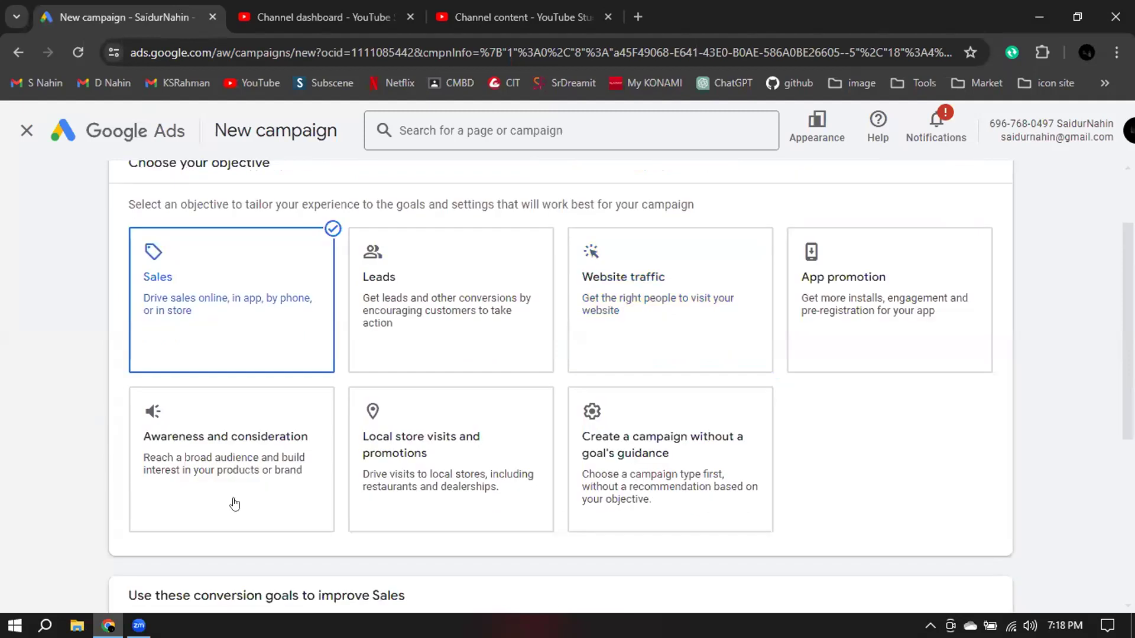
{"action": "left_click", "coordinate": [211, 437]}
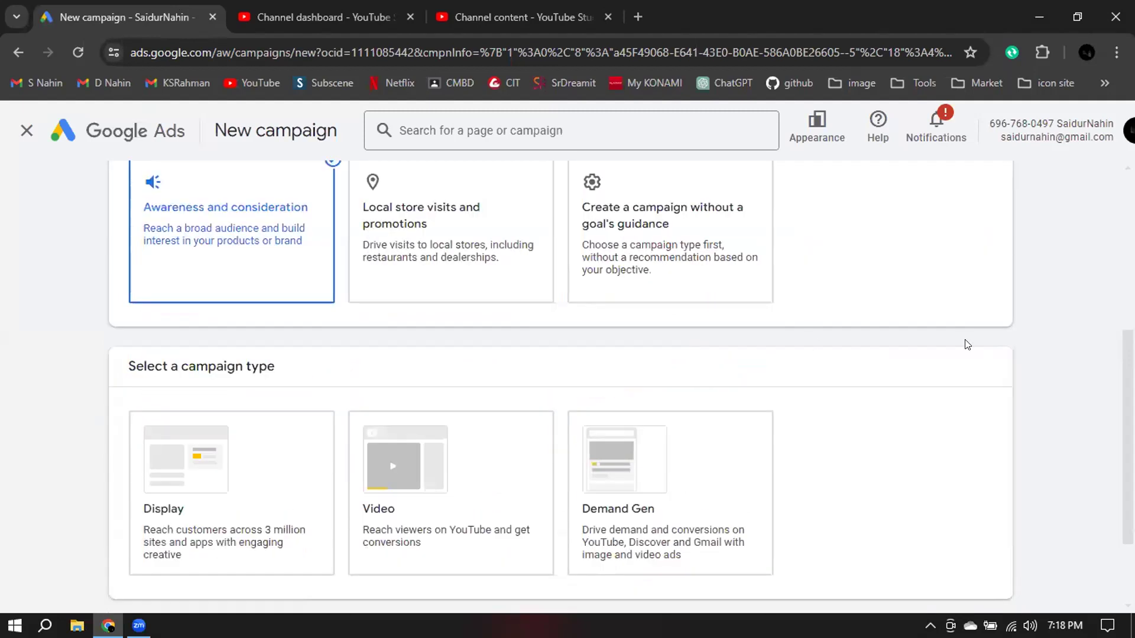
Examine the Display, Video and Demand Gen campaign types offered for the Awareness and consideration objective.
{"action": "scroll", "coordinate": [307, 259], "scroll_direction": "down", "scroll_amount": 2}
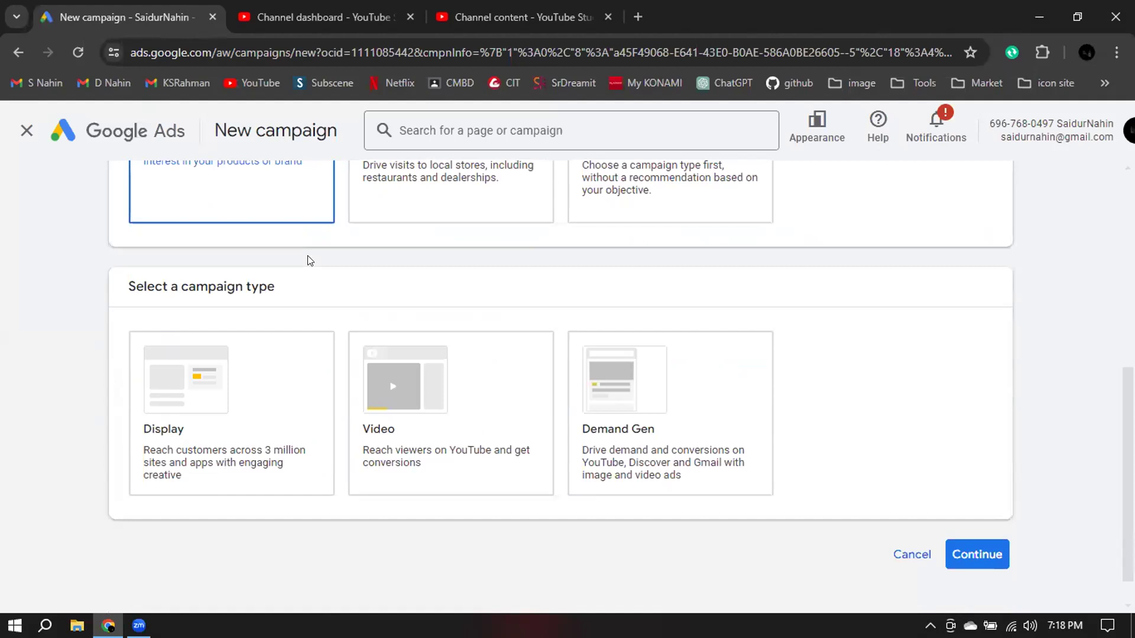
{"action": "left_click", "coordinate": [257, 431]}
{"action": "left_click", "coordinate": [484, 418]}
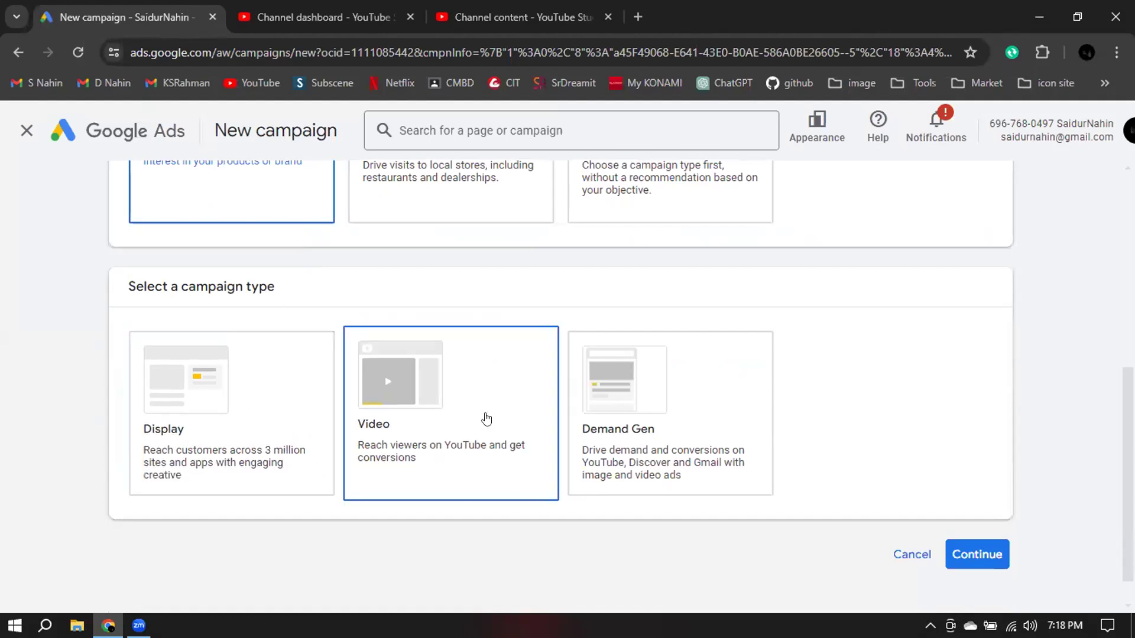
{"action": "left_click", "coordinate": [595, 419]}
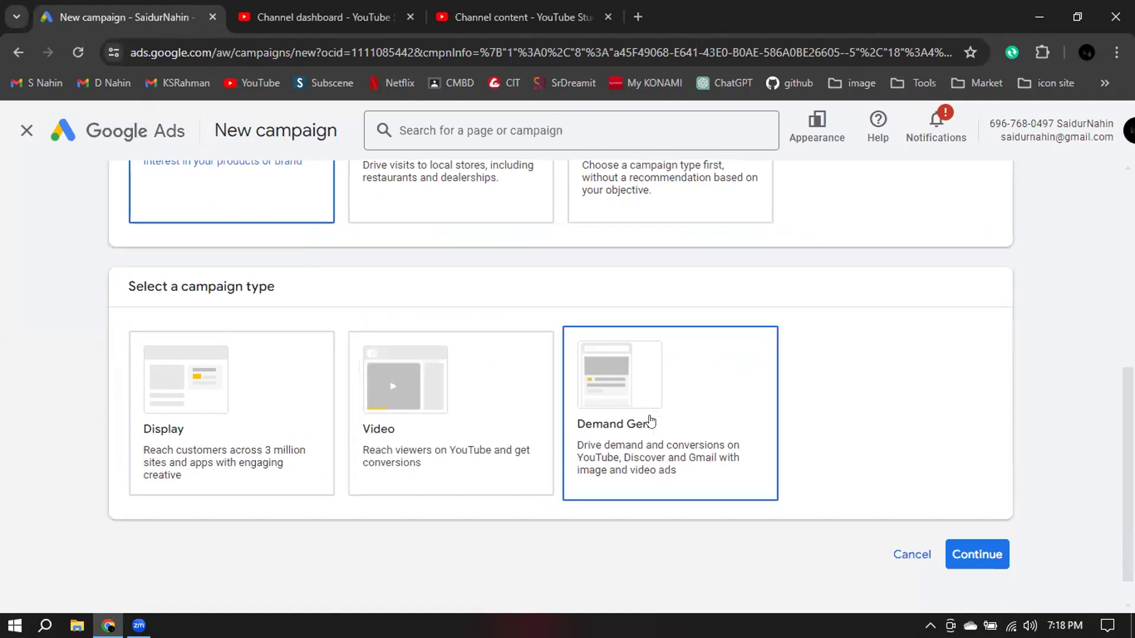
{"action": "left_click", "coordinate": [360, 421]}
{"action": "left_click", "coordinate": [591, 419]}
{"action": "left_click", "coordinate": [639, 409]}
{"action": "scroll", "coordinate": [912, 355], "scroll_direction": "down", "scroll_amount": 1}
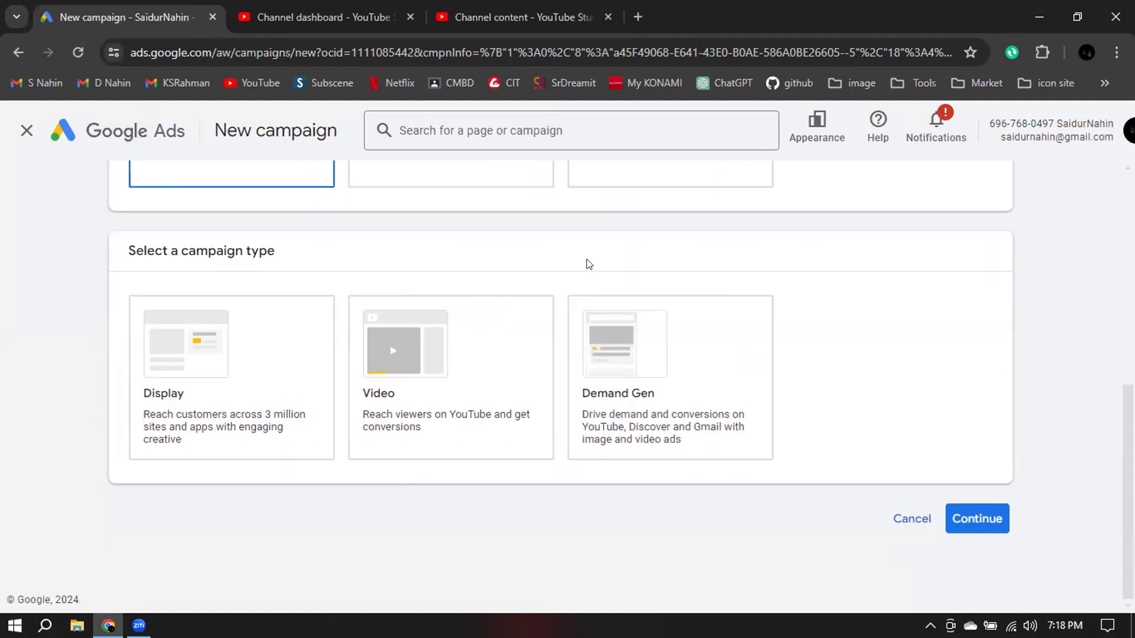
{"action": "scroll", "coordinate": [588, 264], "scroll_direction": "up", "scroll_amount": 2}
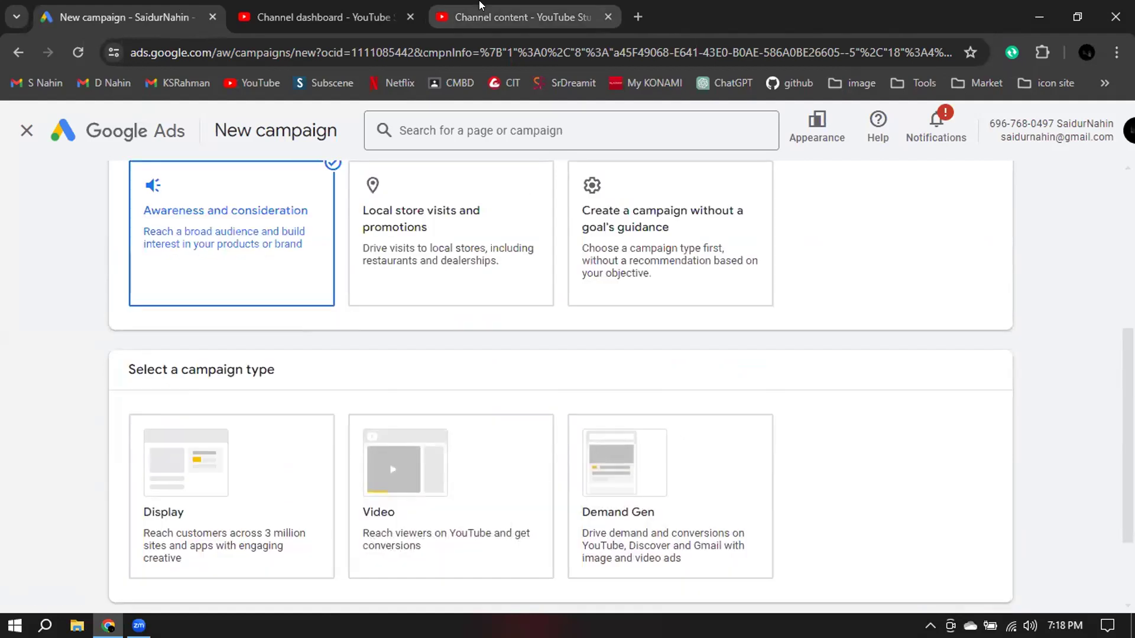
Load the YouTube home page in the tab holding the channel dashboard and browse its recommended videos.
{"action": "left_click", "coordinate": [341, 16]}
{"action": "left_click", "coordinate": [538, 7]}
{"action": "left_click", "coordinate": [366, 16]}
{"action": "left_click", "coordinate": [255, 85]}
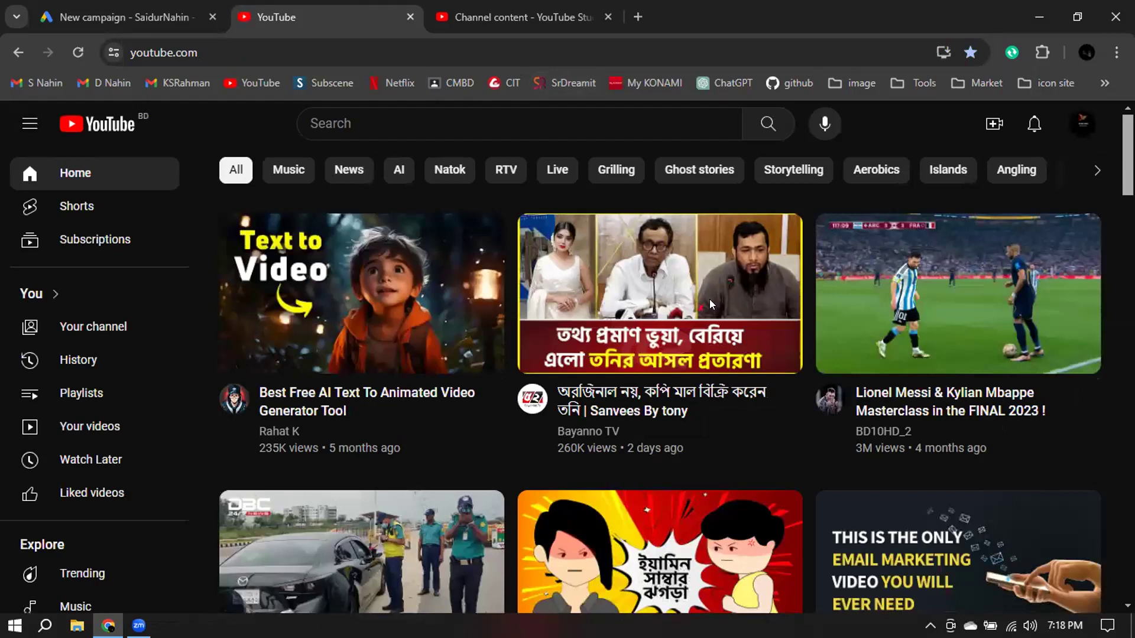
{"action": "scroll", "coordinate": [684, 332], "scroll_direction": "down", "scroll_amount": 4}
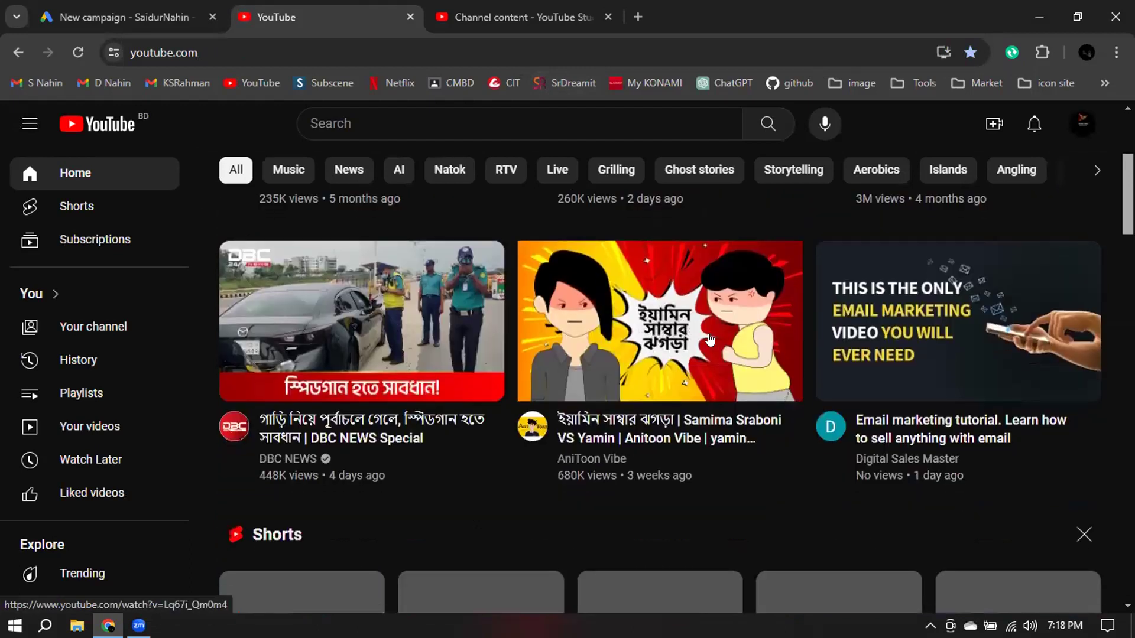
Open the AniToon Vibe cartoon video from the home feed, pause it and close its tab.
{"action": "left_click", "coordinate": [674, 323]}
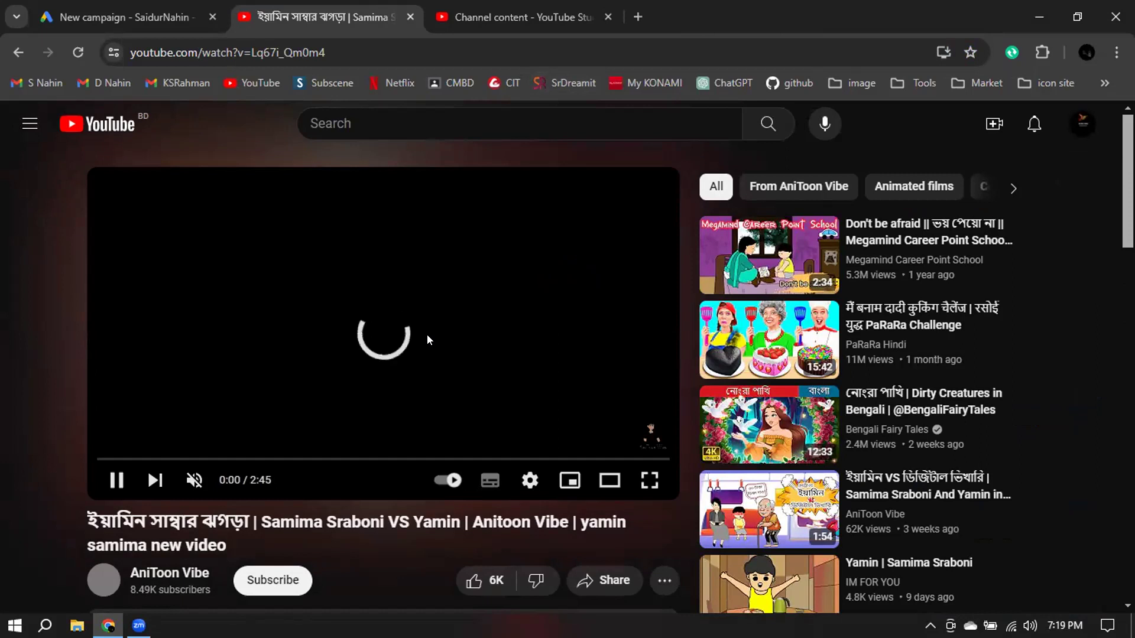
{"action": "left_click", "coordinate": [393, 332]}
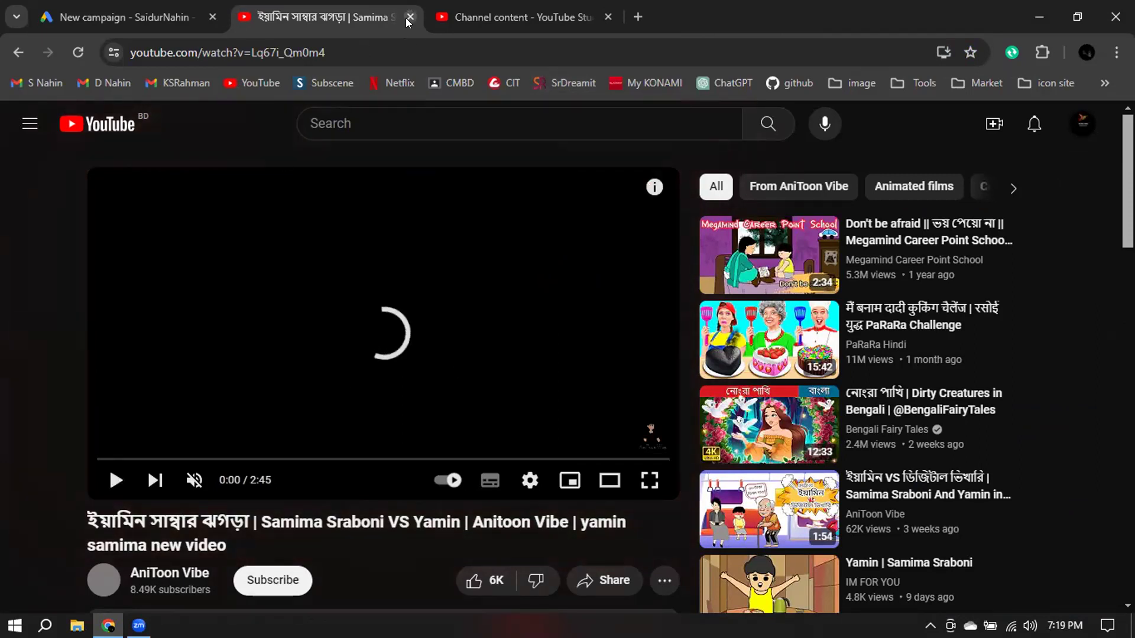
{"action": "left_click", "coordinate": [409, 17]}
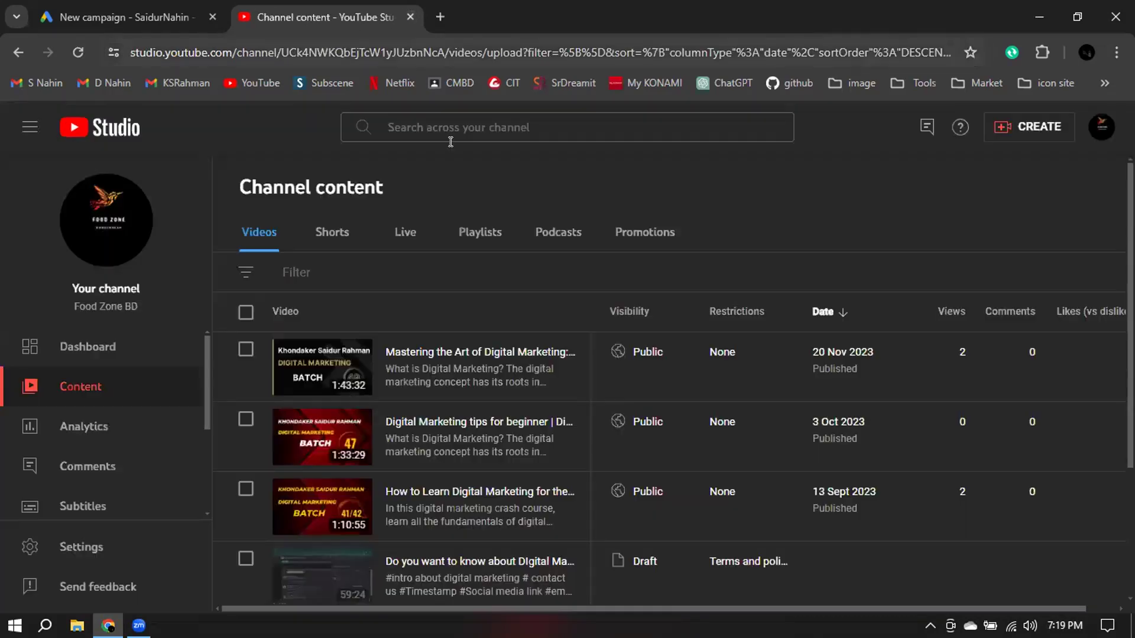
Return to the Google Ads new campaign, choose Video as the campaign type and look over its campaign subtypes.
{"action": "left_click", "coordinate": [61, 5]}
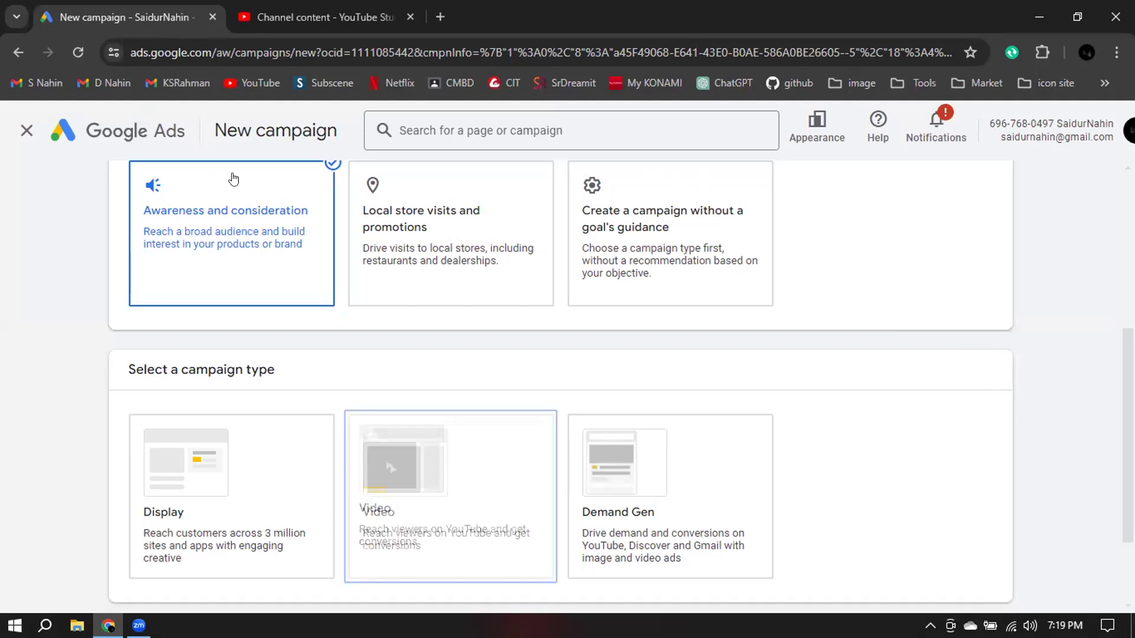
{"action": "scroll", "coordinate": [434, 445], "scroll_direction": "down", "scroll_amount": 2}
{"action": "left_click", "coordinate": [442, 381]}
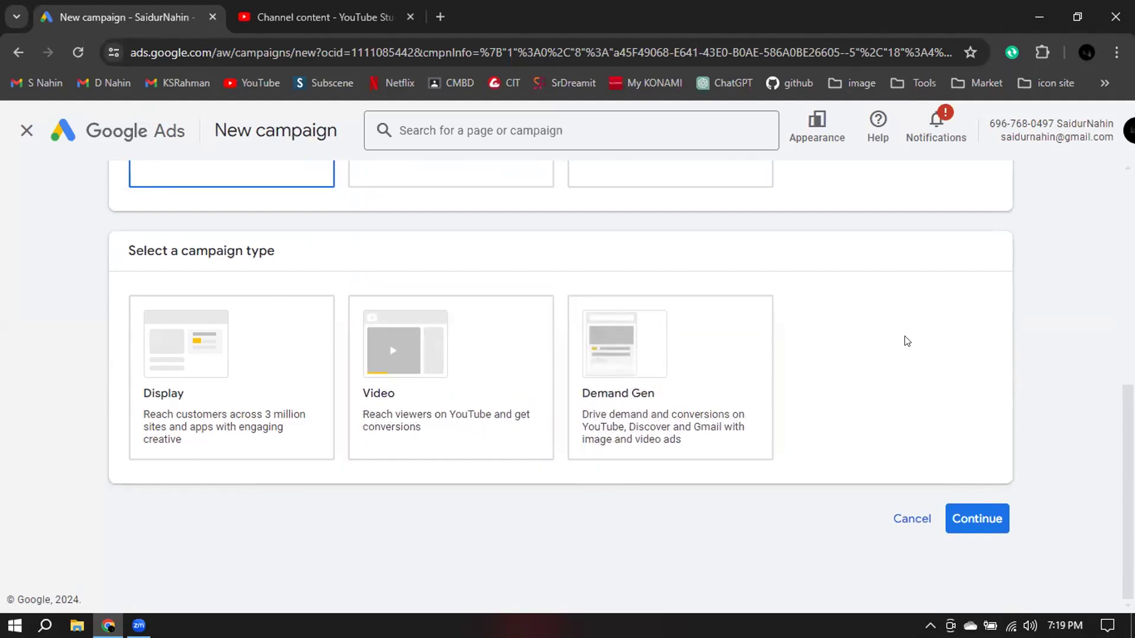
{"action": "left_click", "coordinate": [481, 373]}
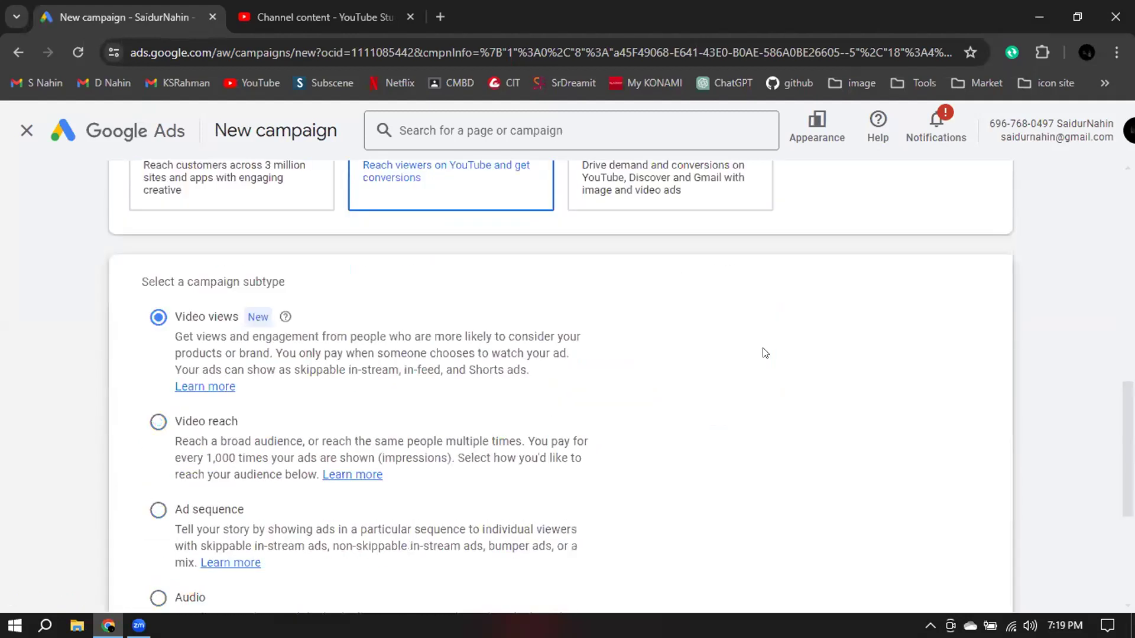
{"action": "scroll", "coordinate": [764, 352], "scroll_direction": "down", "scroll_amount": 5}
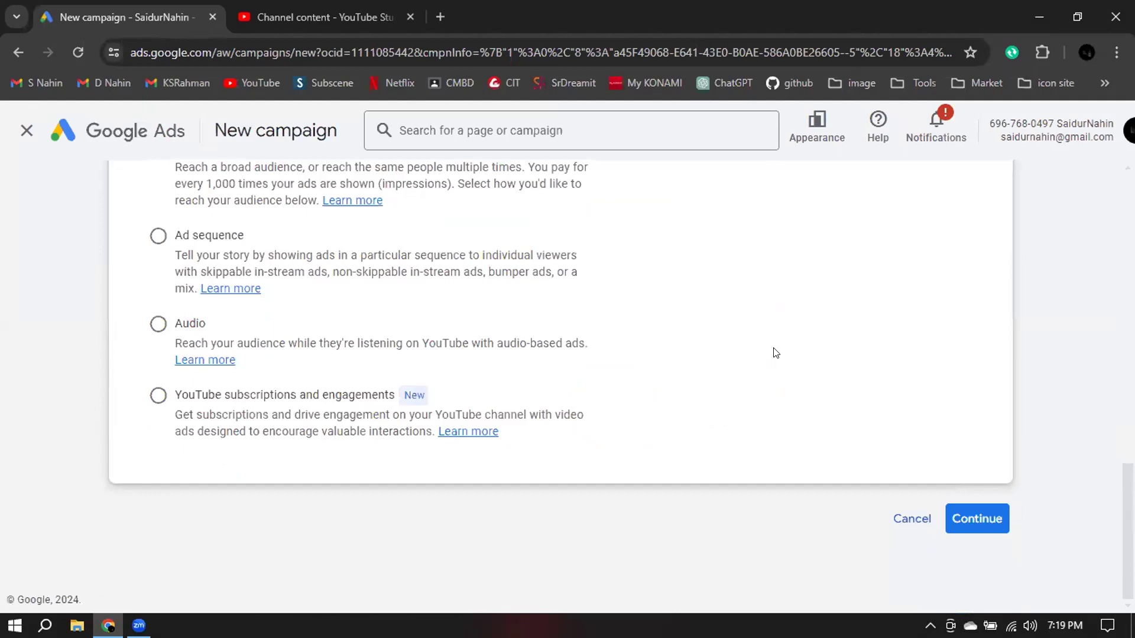
{"action": "scroll", "coordinate": [776, 353], "scroll_direction": "up", "scroll_amount": 7}
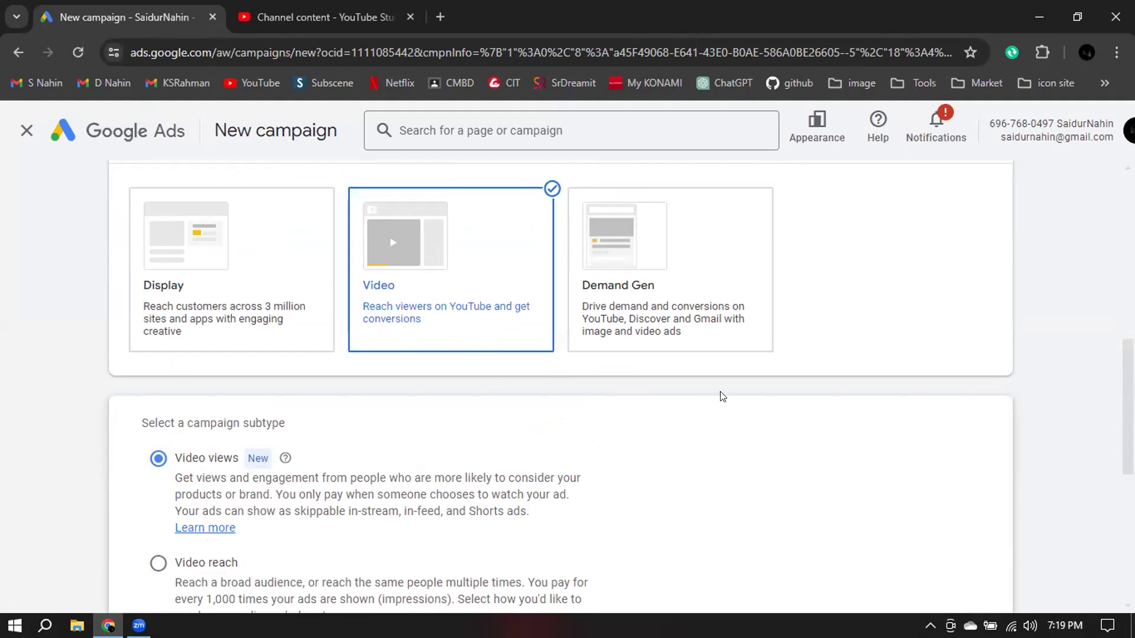
{"action": "scroll", "coordinate": [720, 395], "scroll_direction": "down", "scroll_amount": 3}
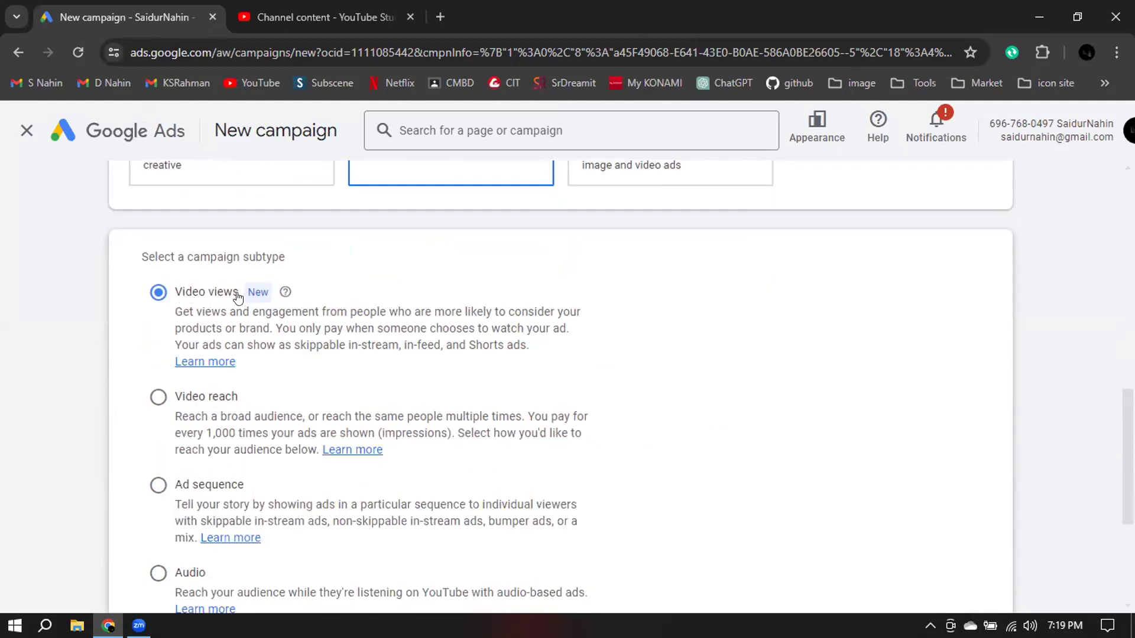
{"action": "scroll", "coordinate": [182, 400], "scroll_direction": "down", "scroll_amount": 1}
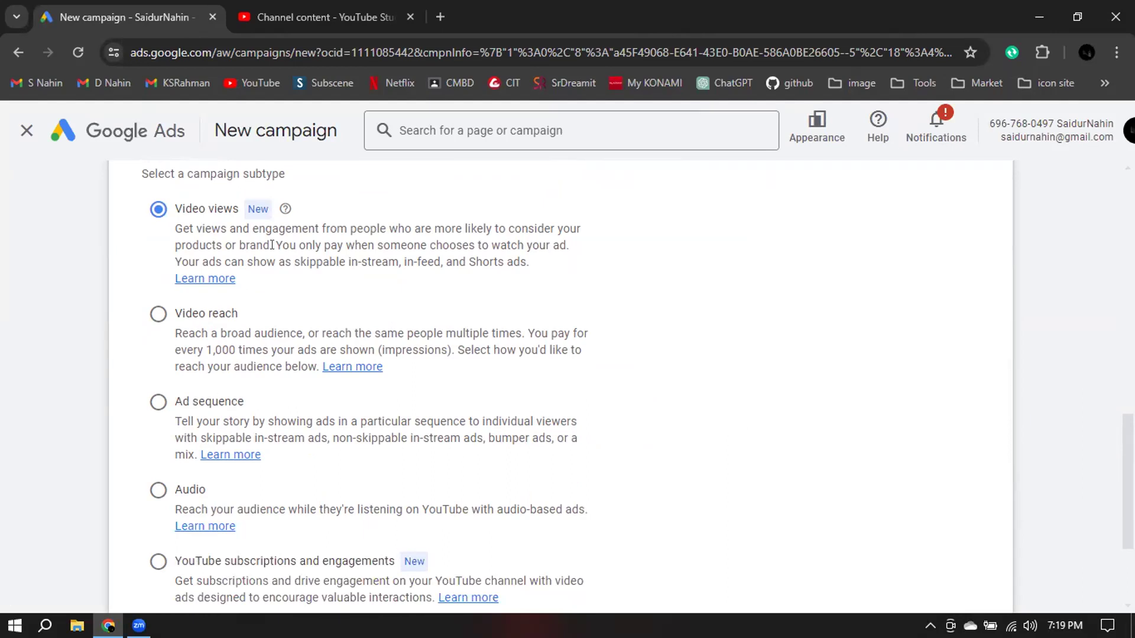
Examine the Video views subtype description, covering its engagement goal, payment rule and skippable in-stream, in-feed and Shorts placements.
{"action": "left_click_drag", "start_coordinate": [176, 229], "coordinate": [265, 241]}
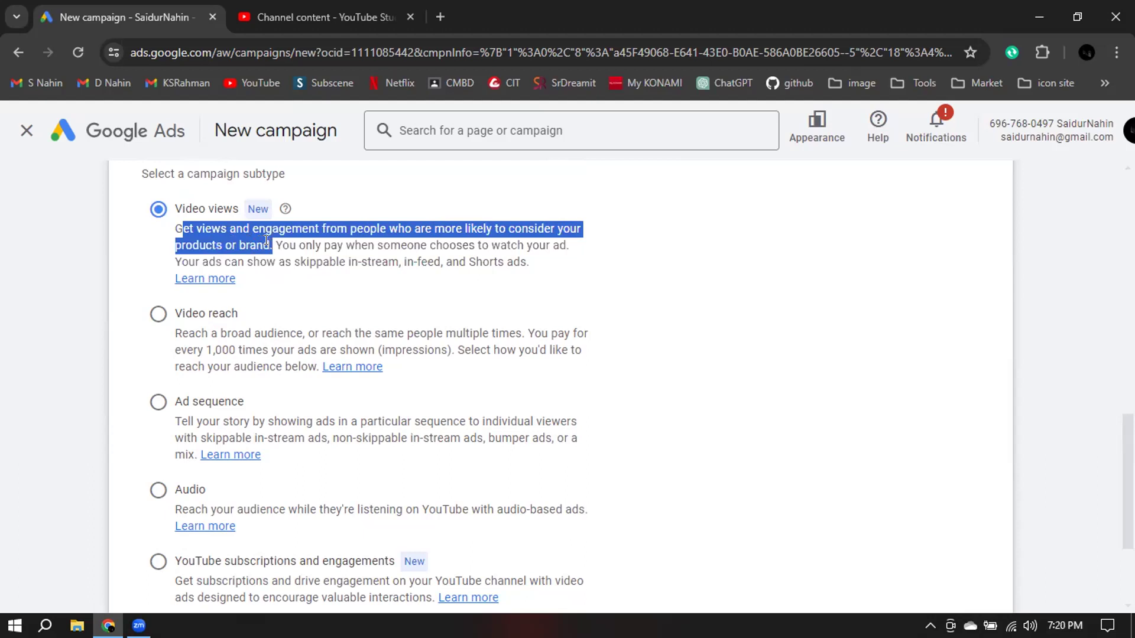
{"action": "left_click", "coordinate": [633, 291]}
{"action": "left_click_drag", "start_coordinate": [272, 245], "coordinate": [164, 235]}
{"action": "left_click", "coordinate": [272, 246]}
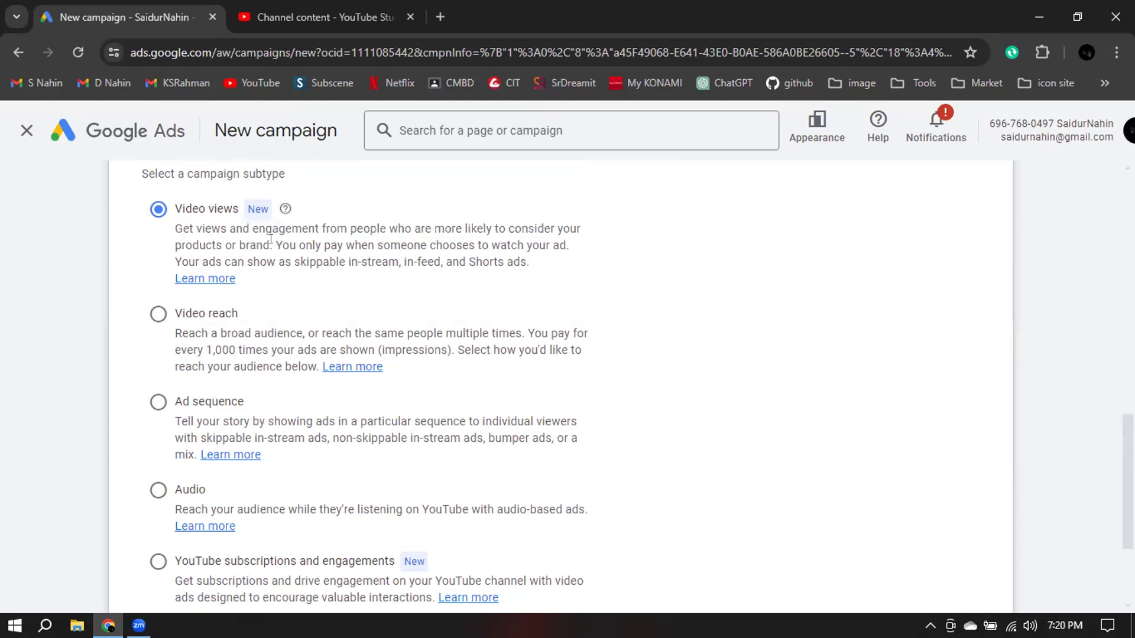
{"action": "left_click_drag", "start_coordinate": [275, 241], "coordinate": [577, 262]}
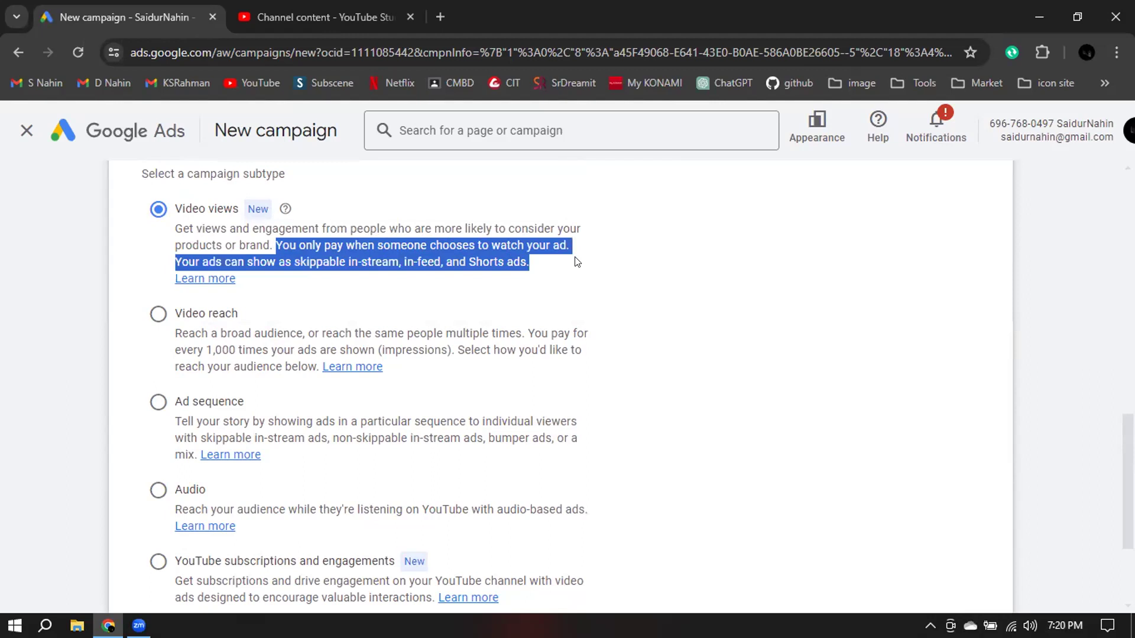
{"action": "left_click", "coordinate": [380, 262]}
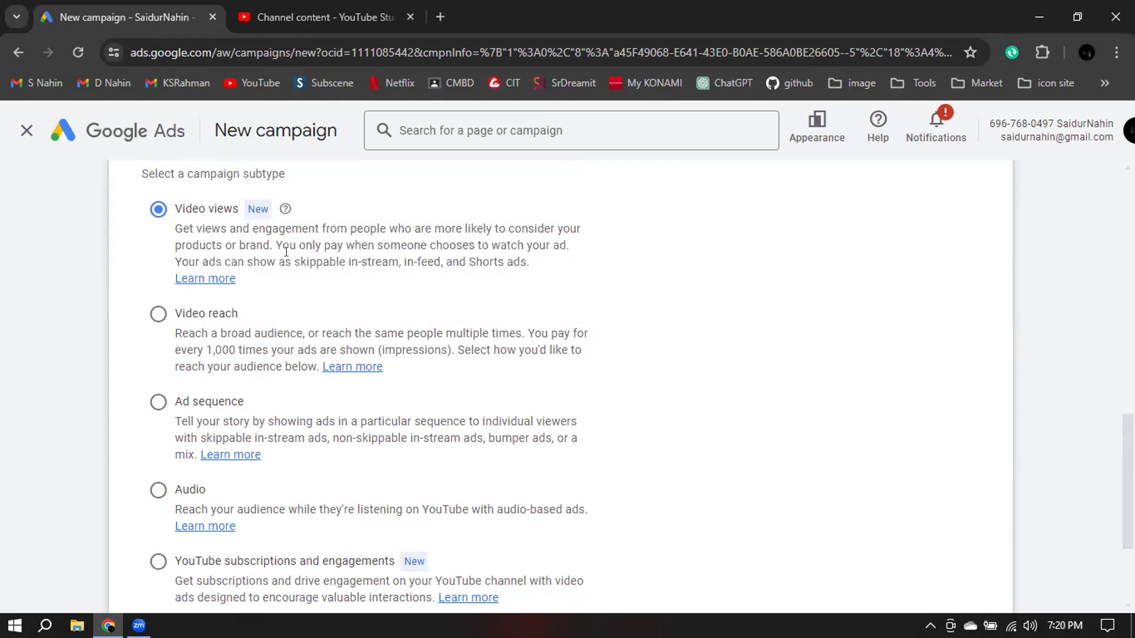
{"action": "left_click_drag", "start_coordinate": [398, 261], "coordinate": [290, 253]}
{"action": "left_click_drag", "start_coordinate": [403, 262], "coordinate": [602, 262]}
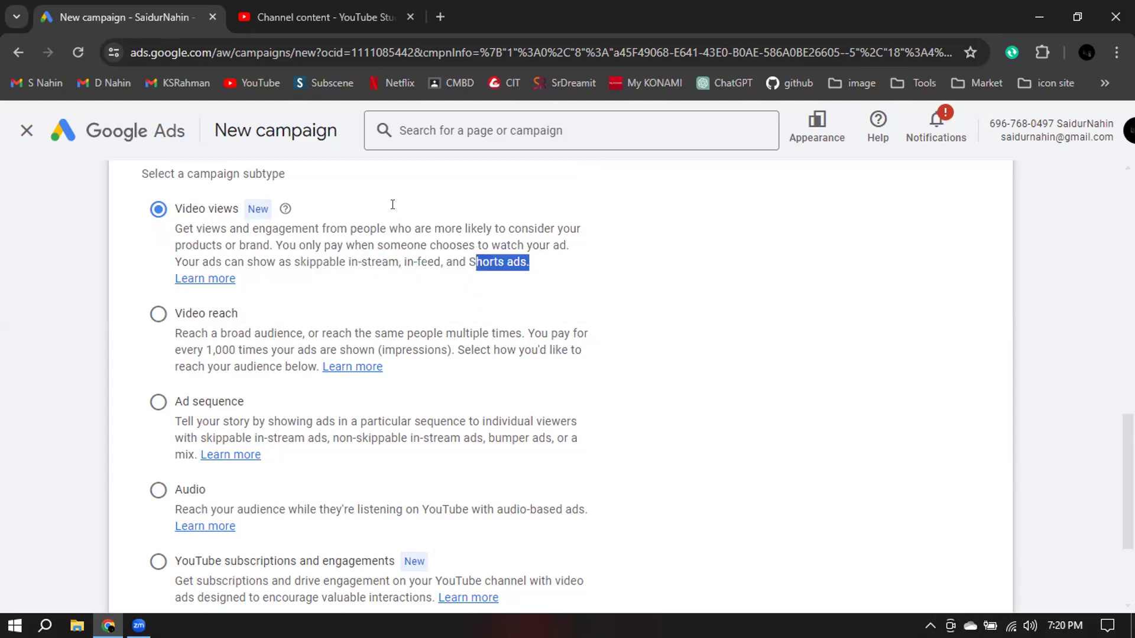
{"action": "left_click", "coordinate": [441, 15]}
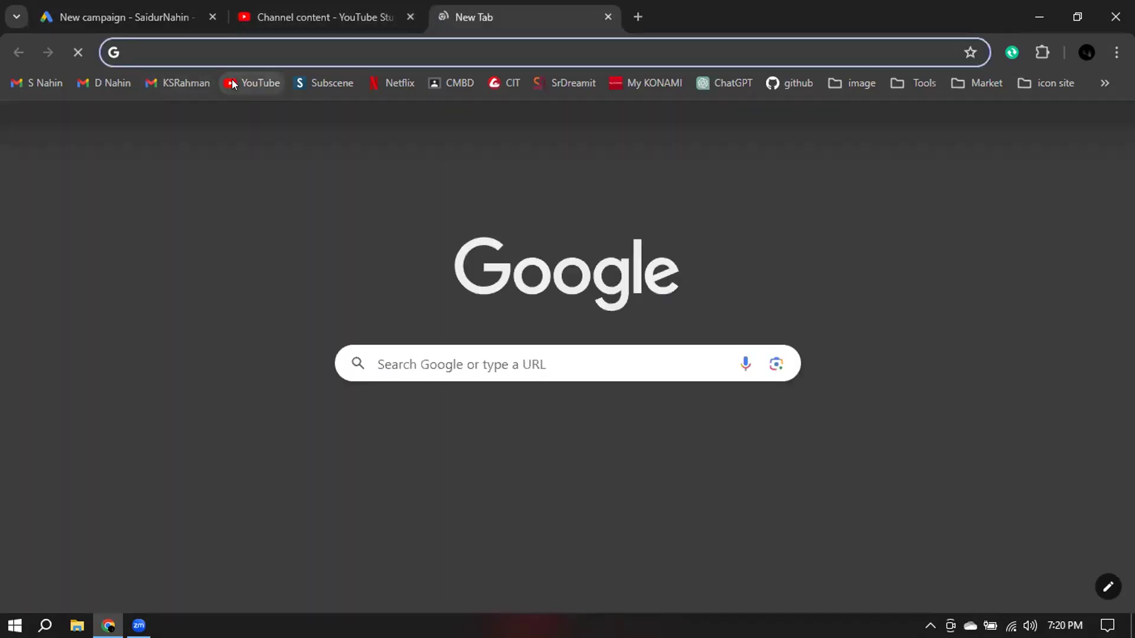
{"action": "left_click", "coordinate": [233, 83]}
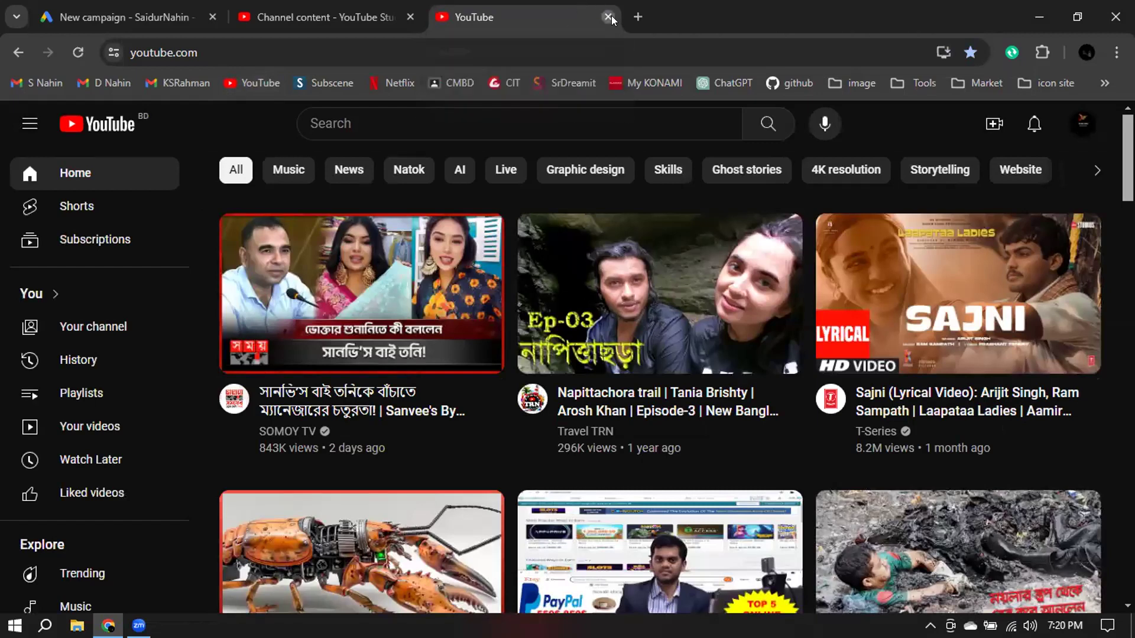
{"action": "left_click", "coordinate": [611, 20]}
Switch to another Chrome profile and load the YouTube home page in its window.
{"action": "left_click", "coordinate": [1085, 52]}
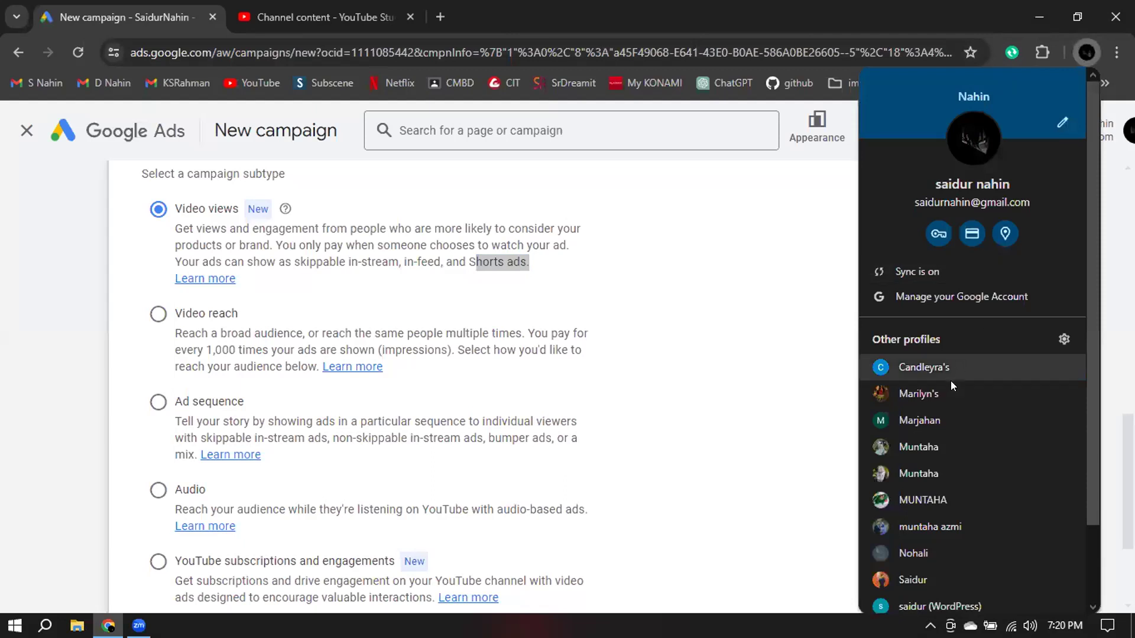
{"action": "scroll", "coordinate": [950, 386], "scroll_direction": "down", "scroll_amount": 2}
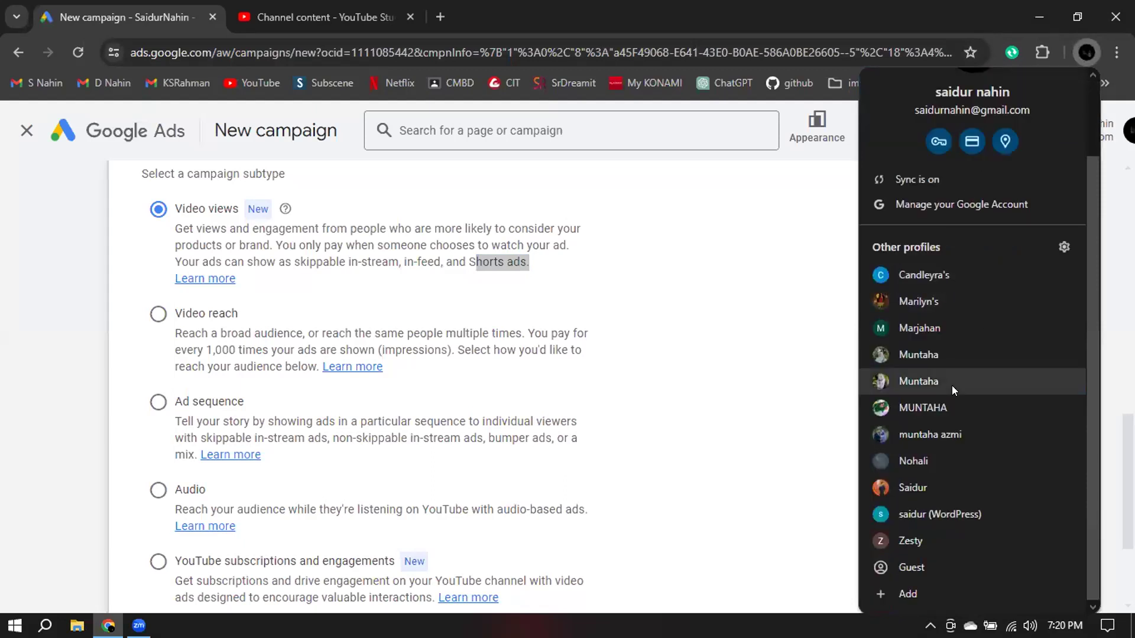
{"action": "left_click", "coordinate": [947, 408]}
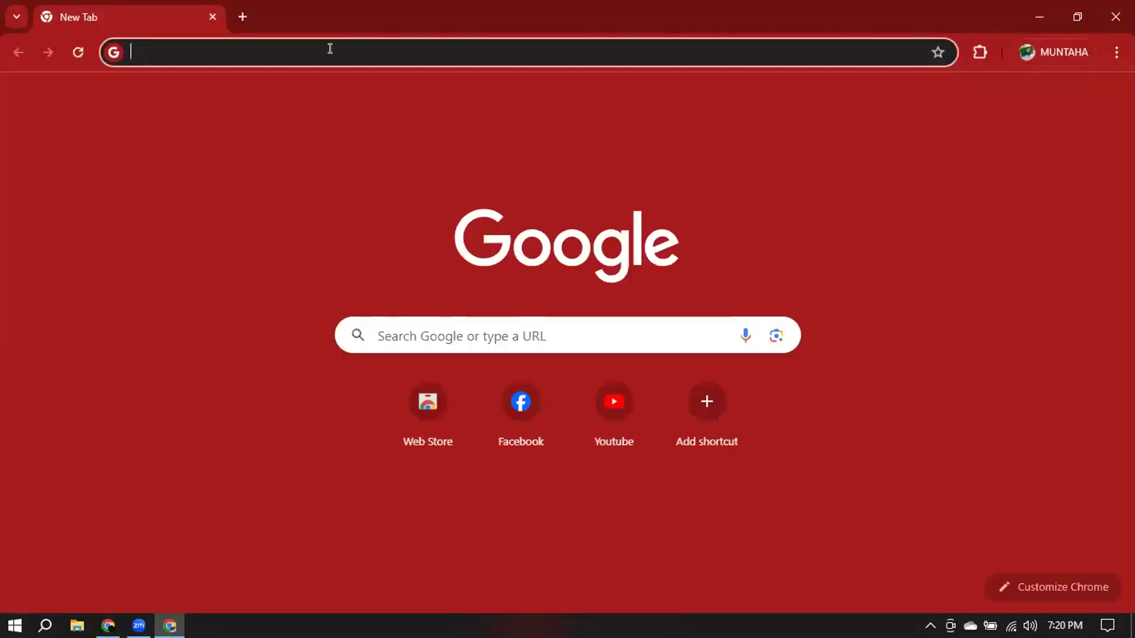
{"action": "left_click", "coordinate": [608, 404]}
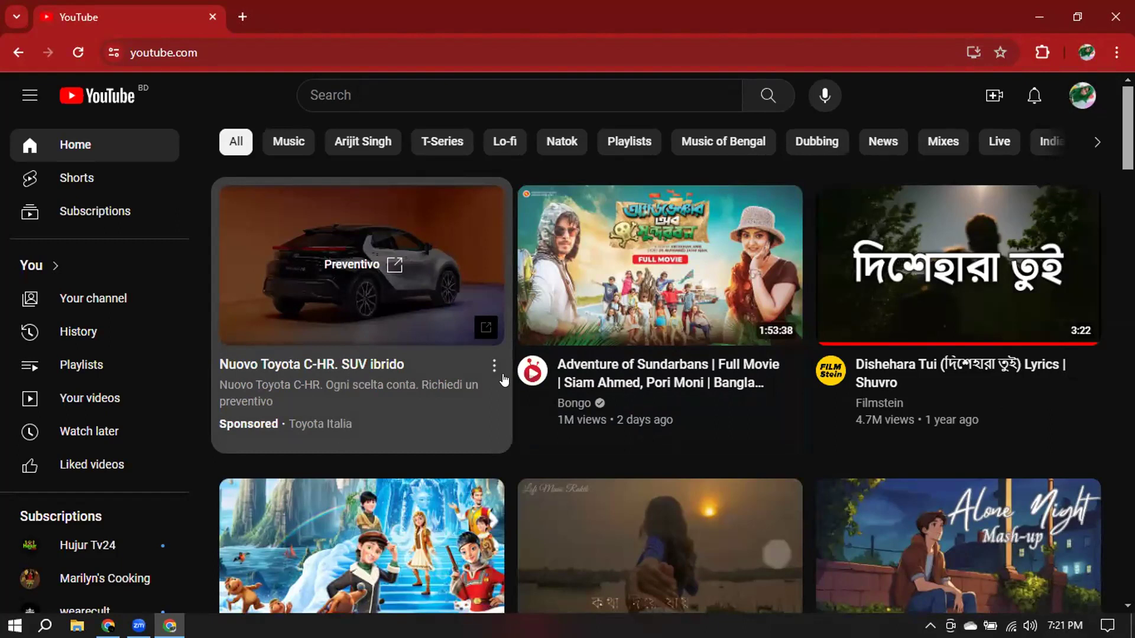
Open The Snow Queen 4: Mirrorlands video from the home feed, mute it, skip its Grammarly in-stream ad and look over the watch page.
{"action": "scroll", "coordinate": [336, 355], "scroll_direction": "down", "scroll_amount": 3}
{"action": "left_click", "coordinate": [354, 390]}
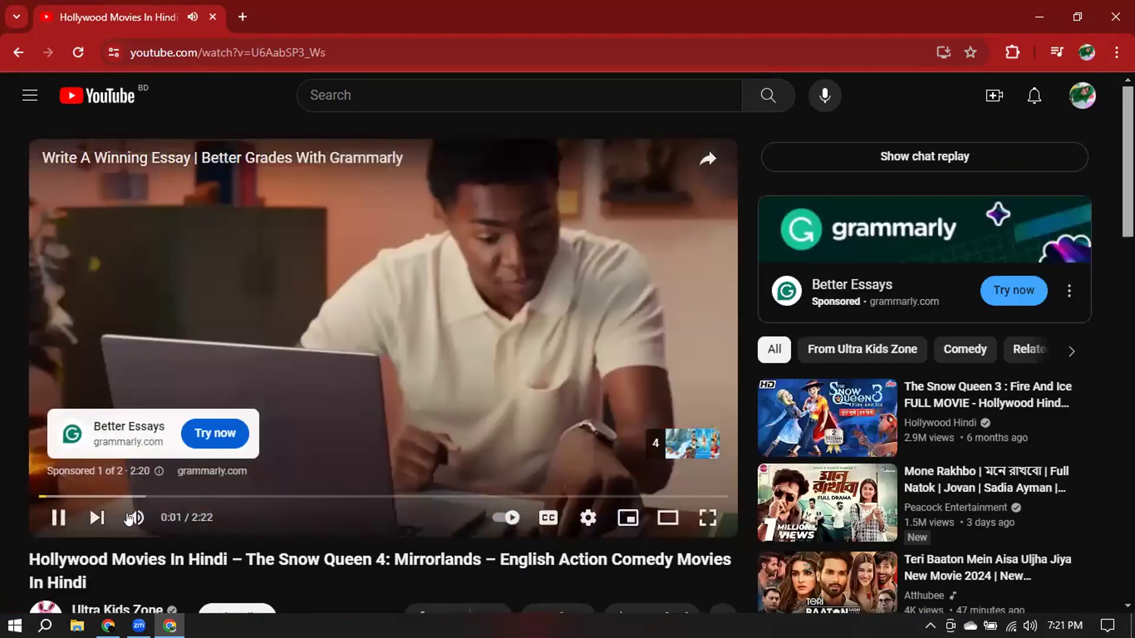
{"action": "left_click", "coordinate": [127, 518]}
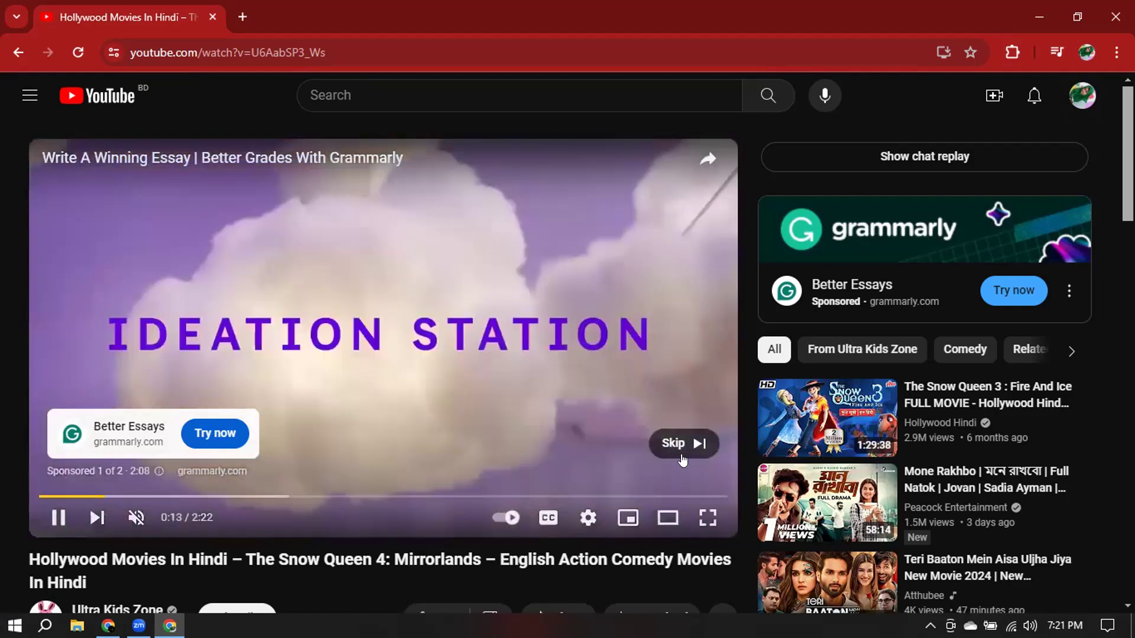
{"action": "left_click", "coordinate": [683, 448]}
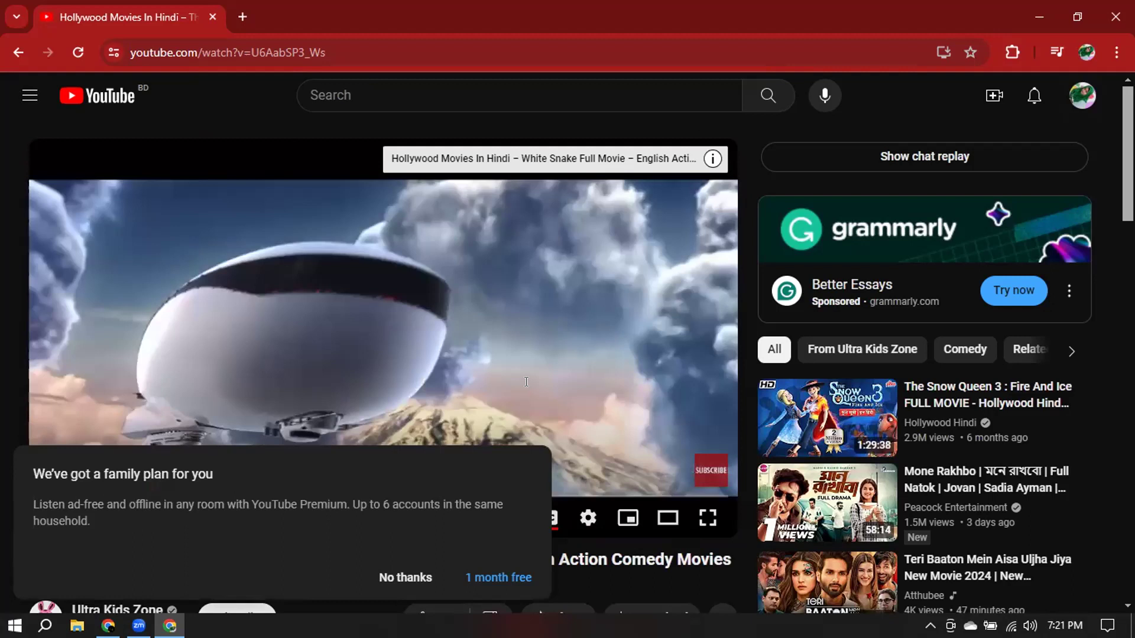
{"action": "scroll", "coordinate": [525, 385], "scroll_direction": "down", "scroll_amount": 3}
{"action": "scroll", "coordinate": [415, 304], "scroll_direction": "up", "scroll_amount": 3}
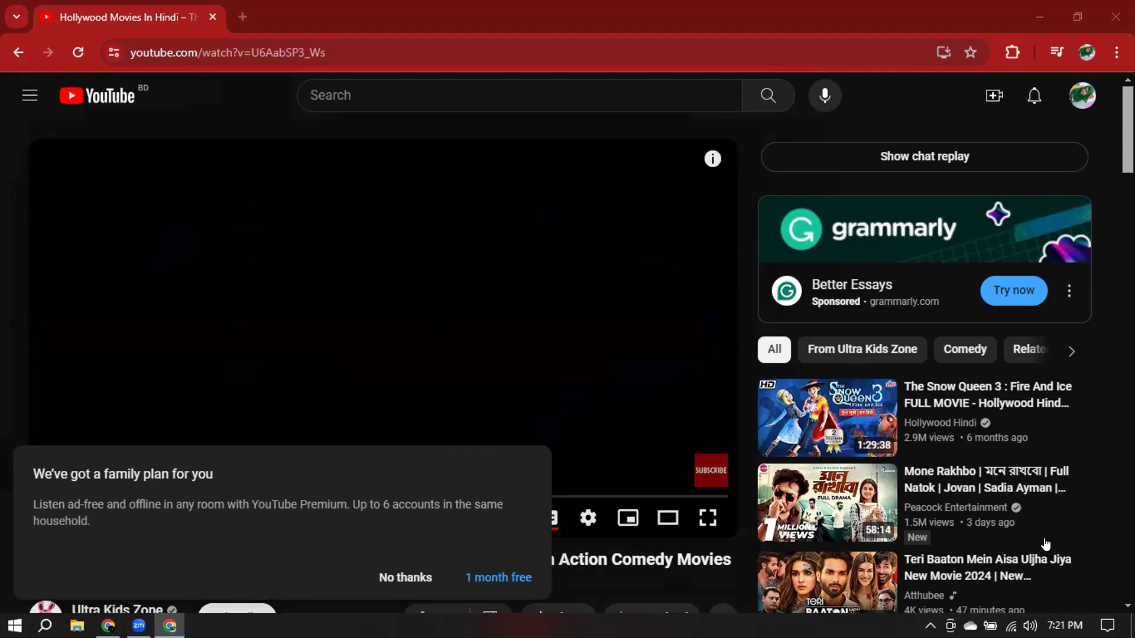
{"action": "left_click", "coordinate": [797, 377]}
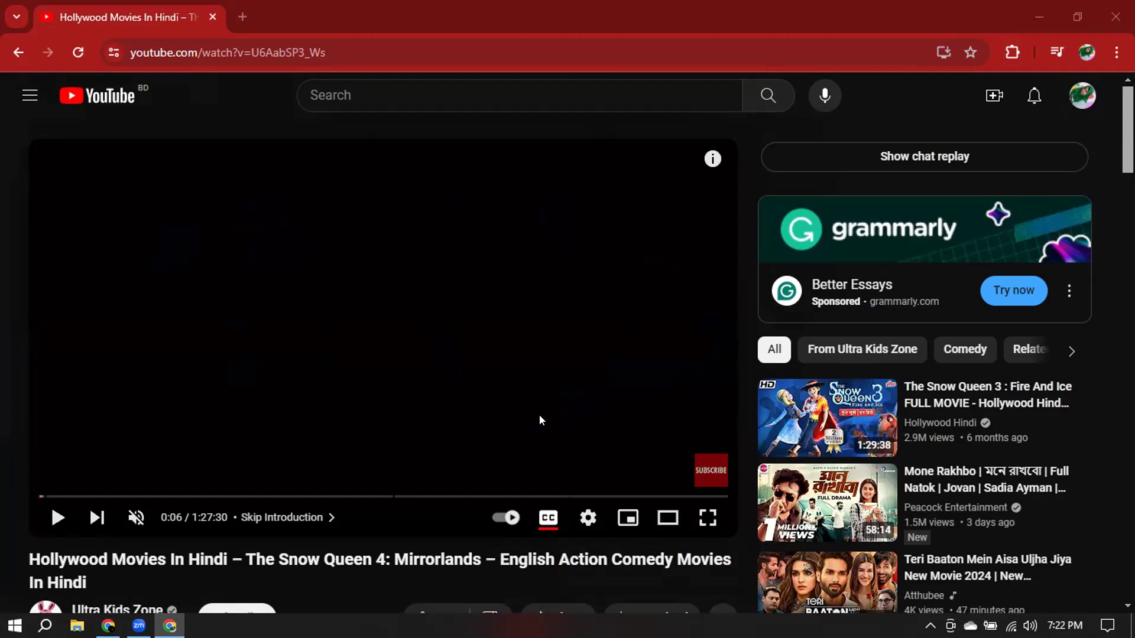
Return to the Google Ads new campaign and highlight the in-feed placement in the Video views description.
{"action": "left_click", "coordinate": [1038, 17]}
{"action": "left_click", "coordinate": [713, 341]}
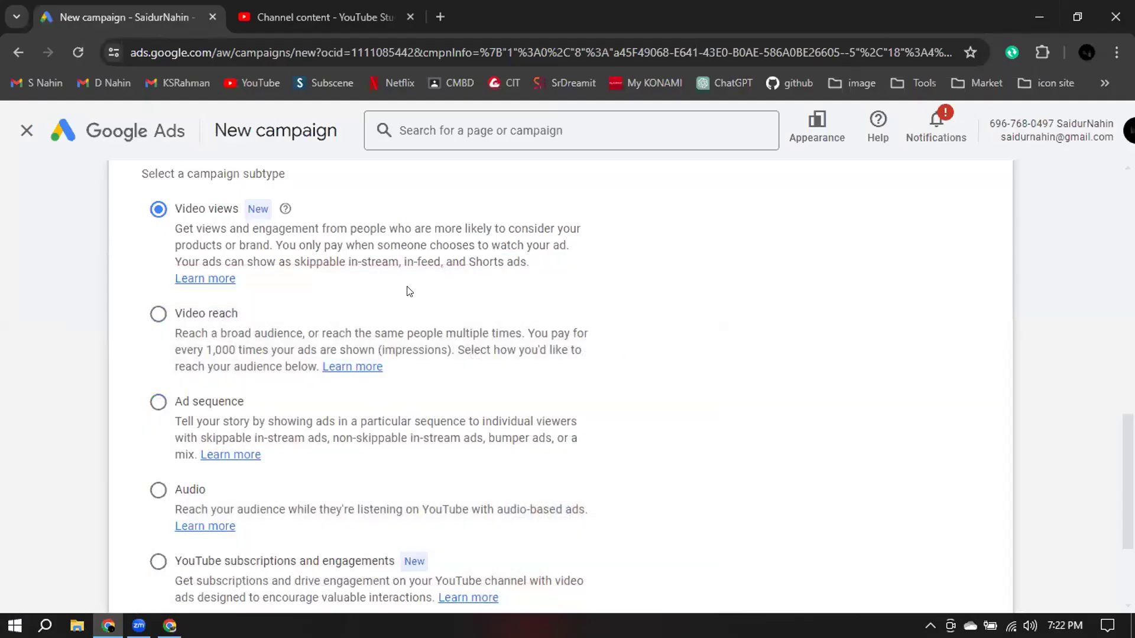
{"action": "left_click_drag", "start_coordinate": [347, 261], "coordinate": [440, 263]}
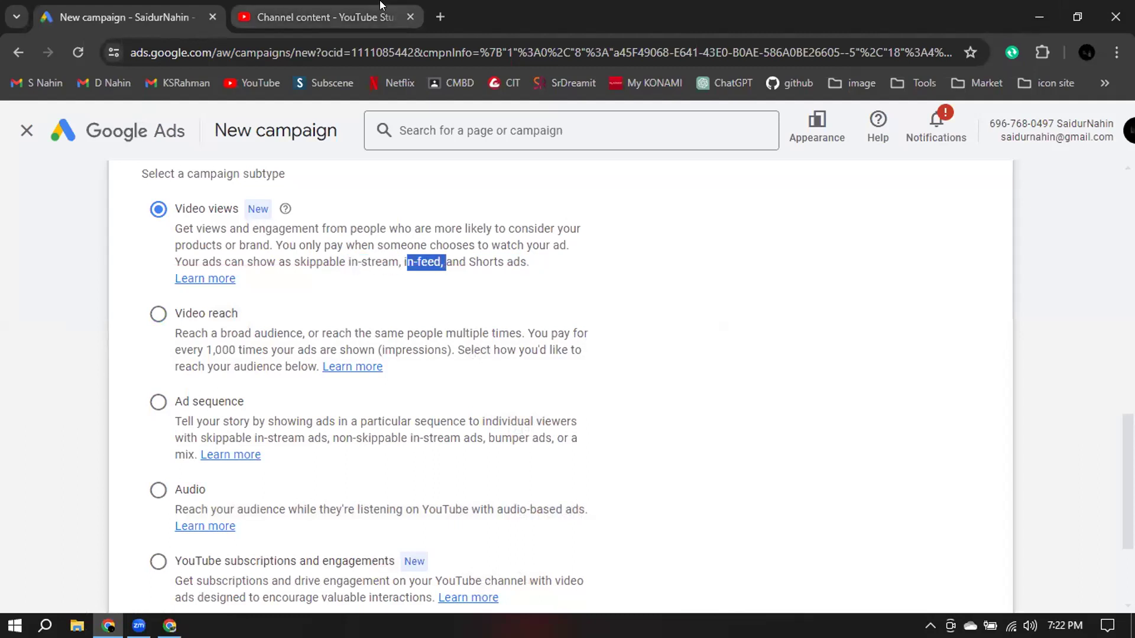
Go back to the YouTube home feed in the other profile's window and examine the sponsored Toyota in-feed ad and the Shorts shelf.
{"action": "left_click", "coordinate": [325, 16]}
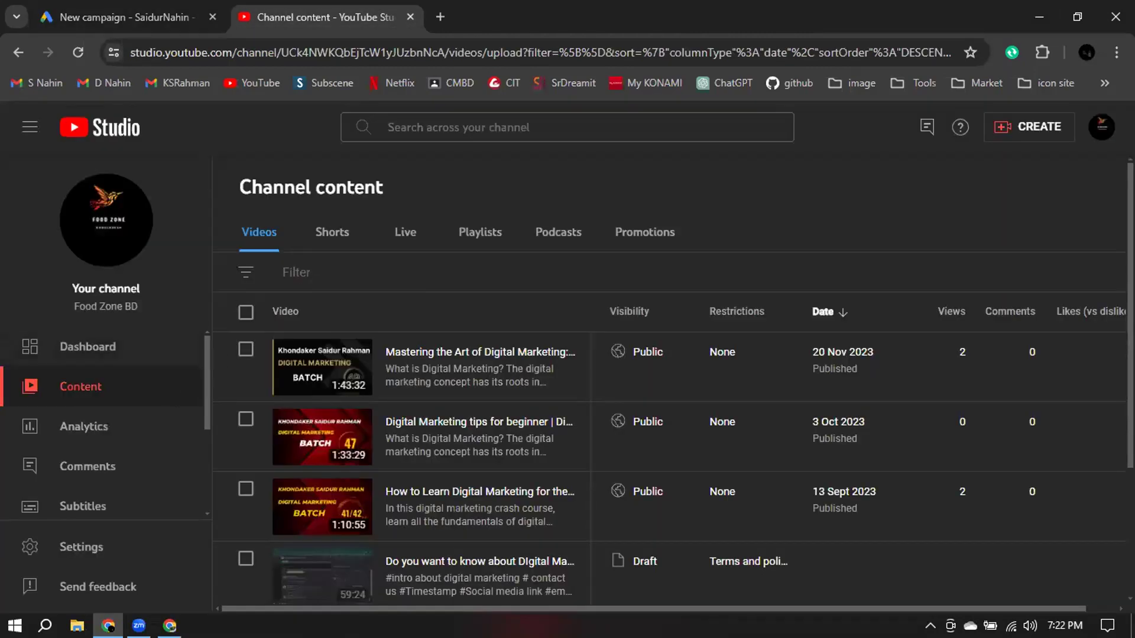
{"action": "key", "text": "alt+Tab"}
{"action": "left_click", "coordinate": [20, 54]}
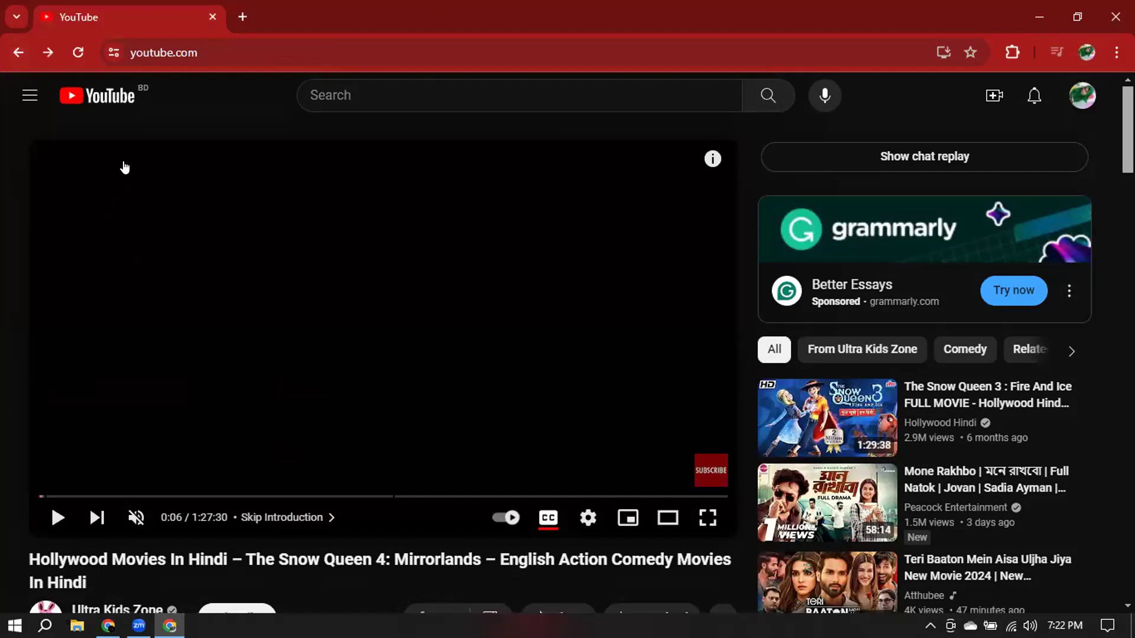
{"action": "scroll", "coordinate": [383, 318], "scroll_direction": "up", "scroll_amount": 3}
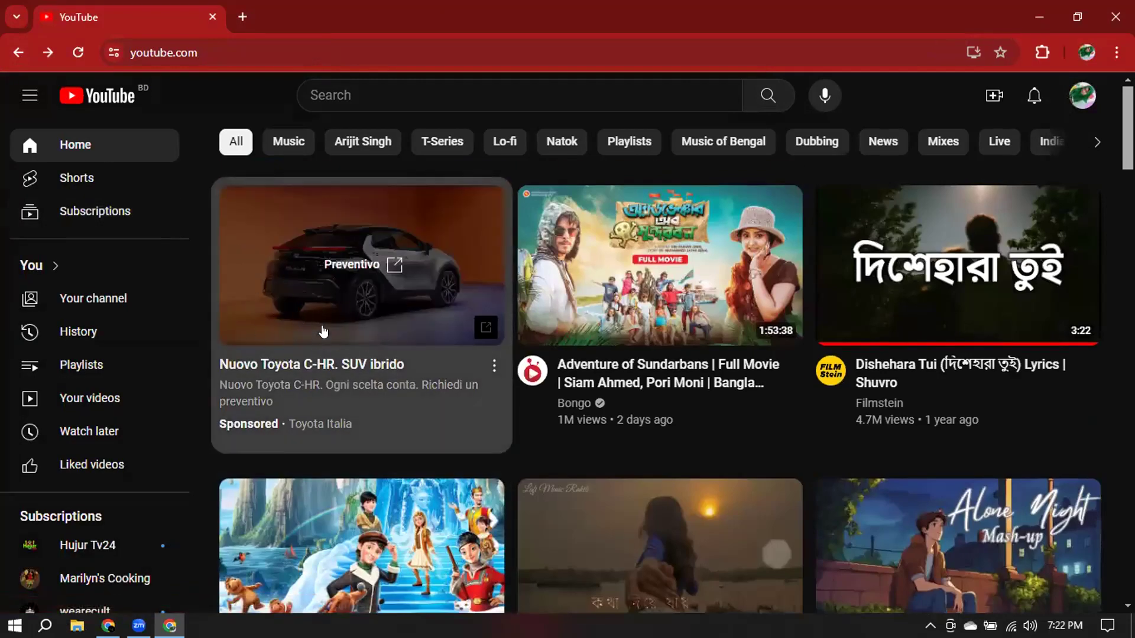
{"action": "scroll", "coordinate": [57, 290], "scroll_direction": "down", "scroll_amount": 5}
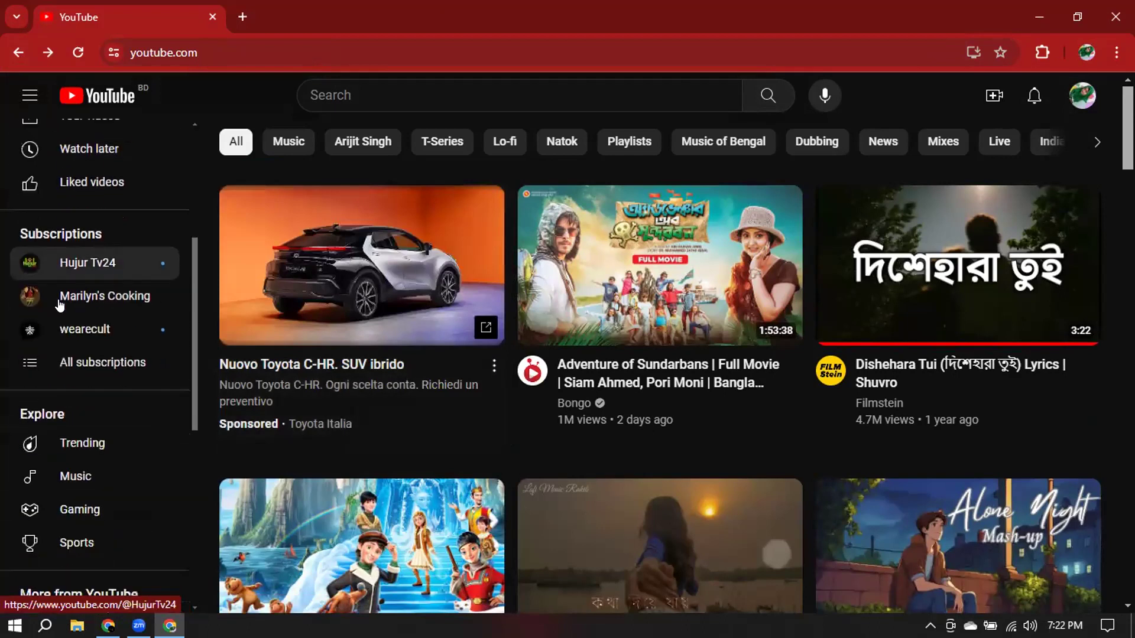
{"action": "scroll", "coordinate": [59, 303], "scroll_direction": "down", "scroll_amount": 5}
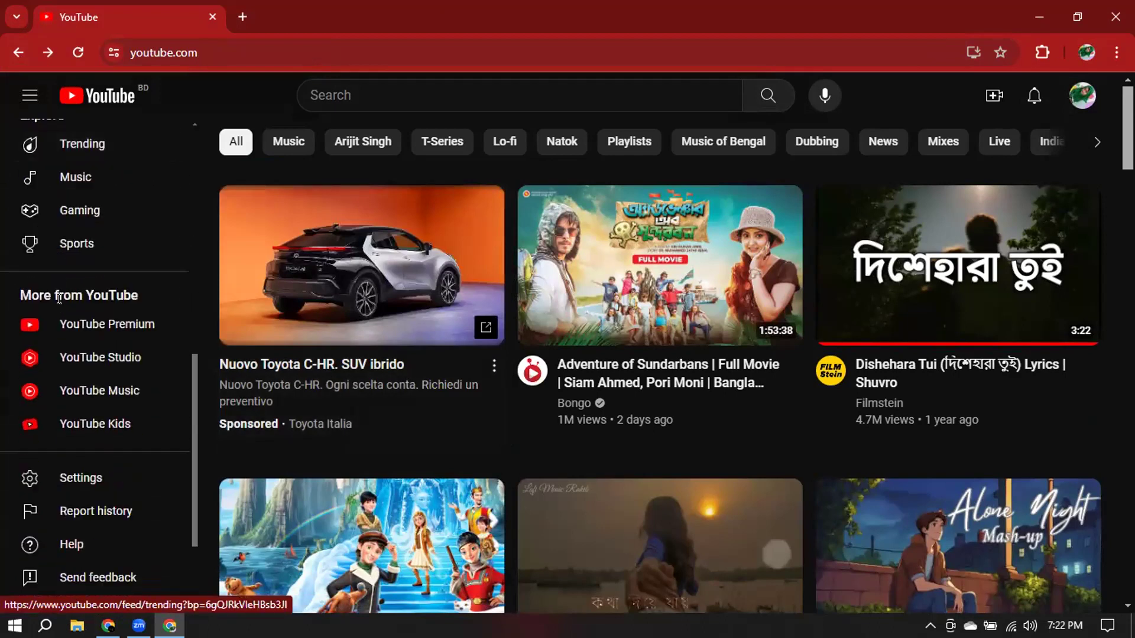
{"action": "scroll", "coordinate": [312, 366], "scroll_direction": "down", "scroll_amount": 10}
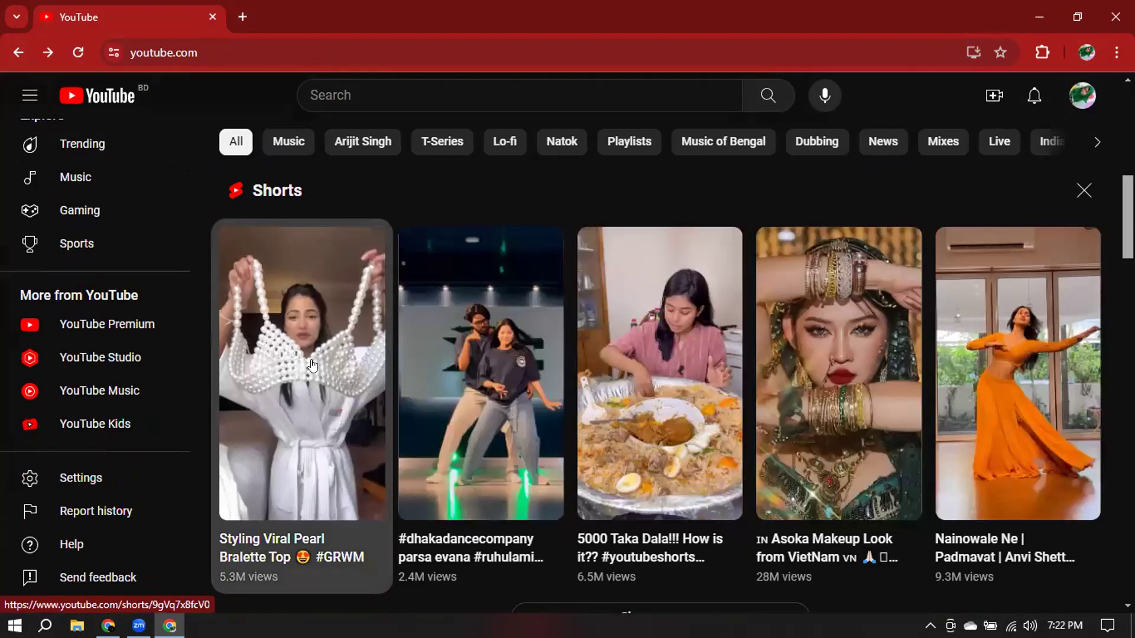
{"action": "scroll", "coordinate": [312, 366], "scroll_direction": "down", "scroll_amount": 3}
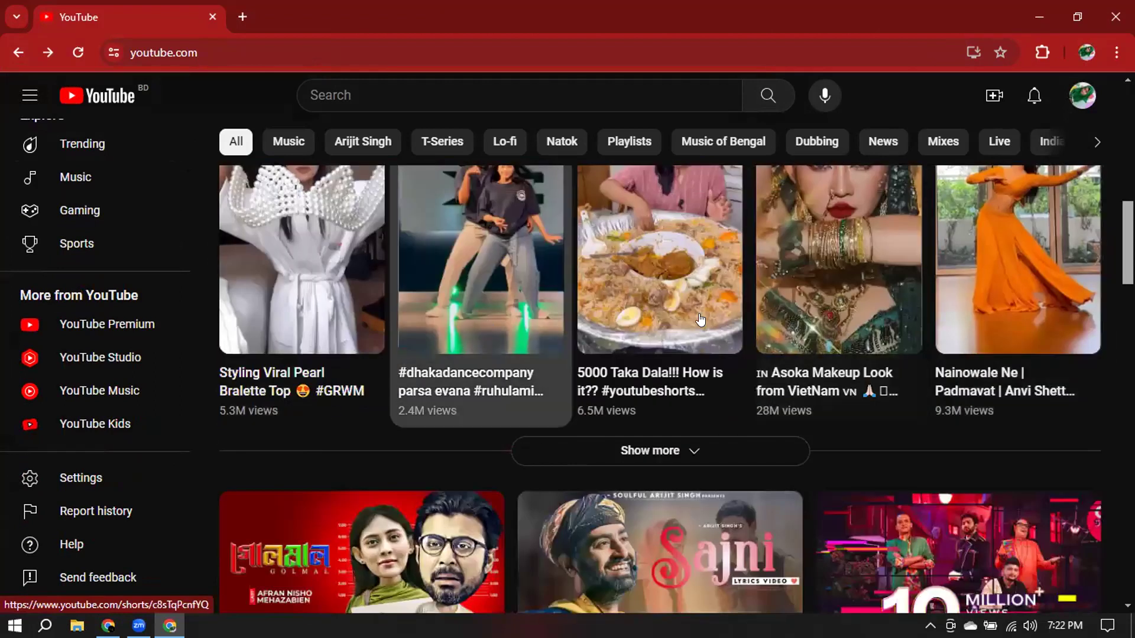
{"action": "scroll", "coordinate": [700, 319], "scroll_direction": "up", "scroll_amount": 3}
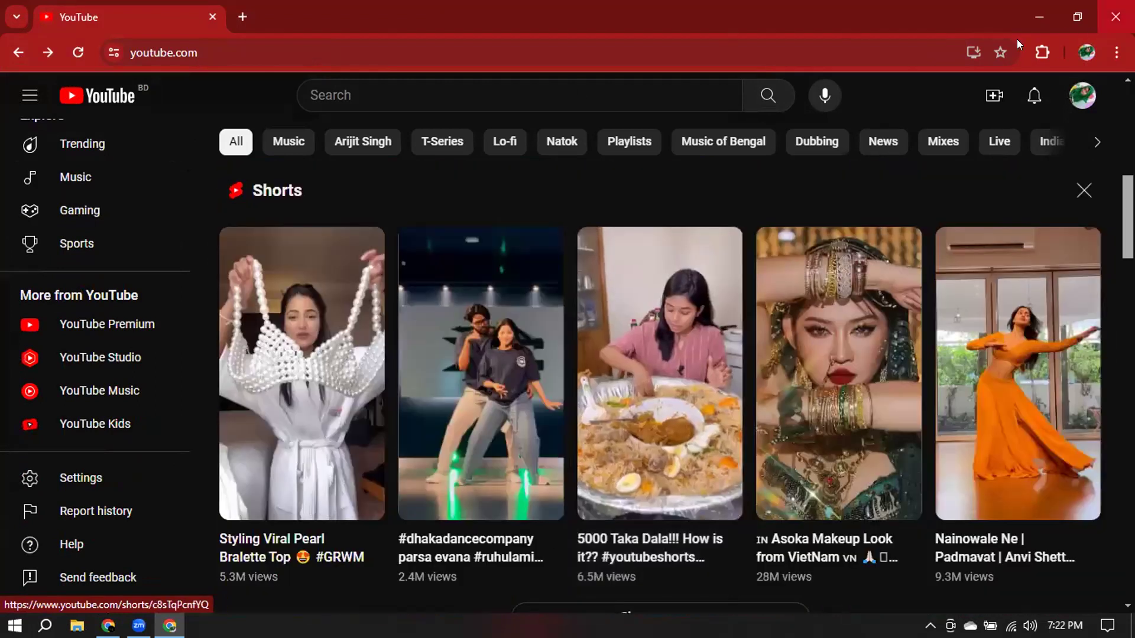
Return to the Google Ads new campaign and examine the Video reach, Ad sequence, Audio and YouTube subscriptions and engagements subtypes.
{"action": "left_click", "coordinate": [1026, 16]}
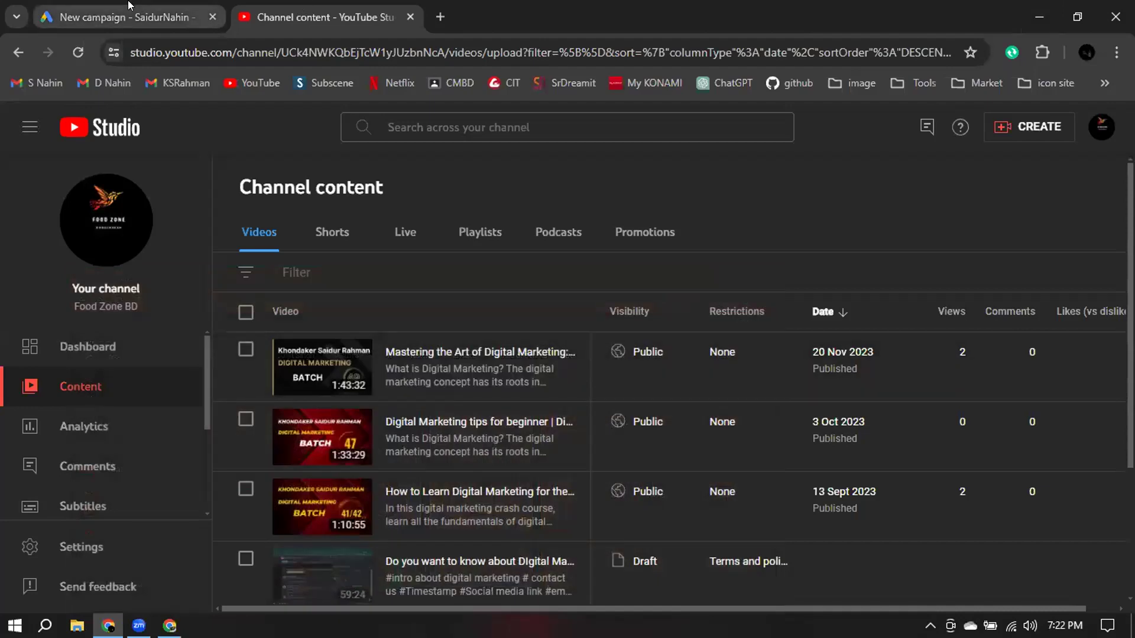
{"action": "left_click", "coordinate": [128, 13]}
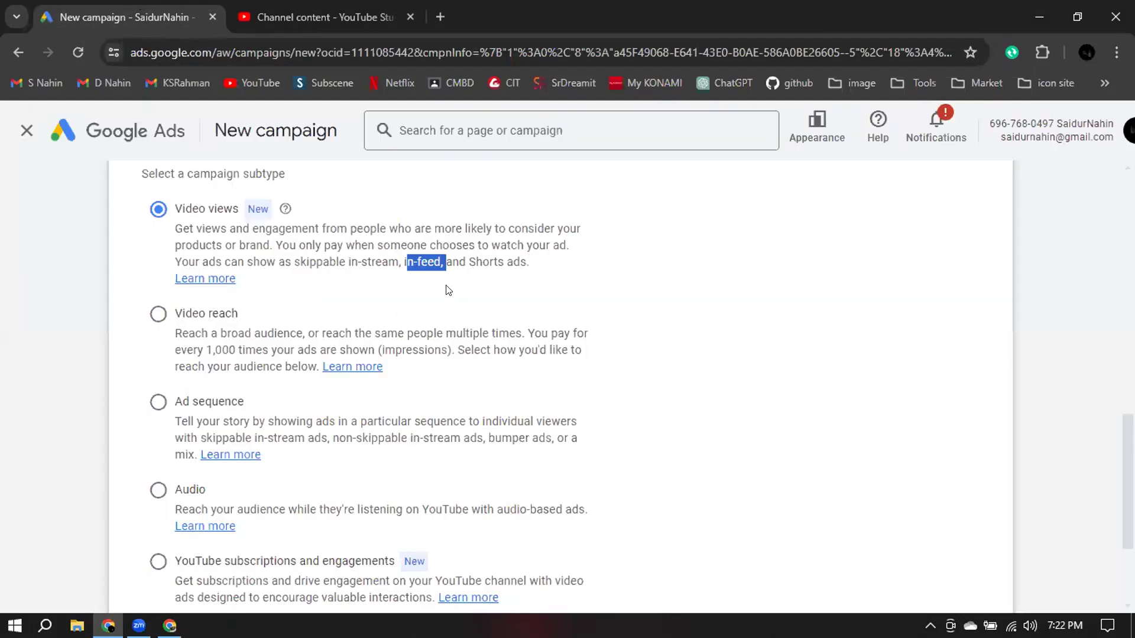
{"action": "left_click", "coordinate": [471, 260]}
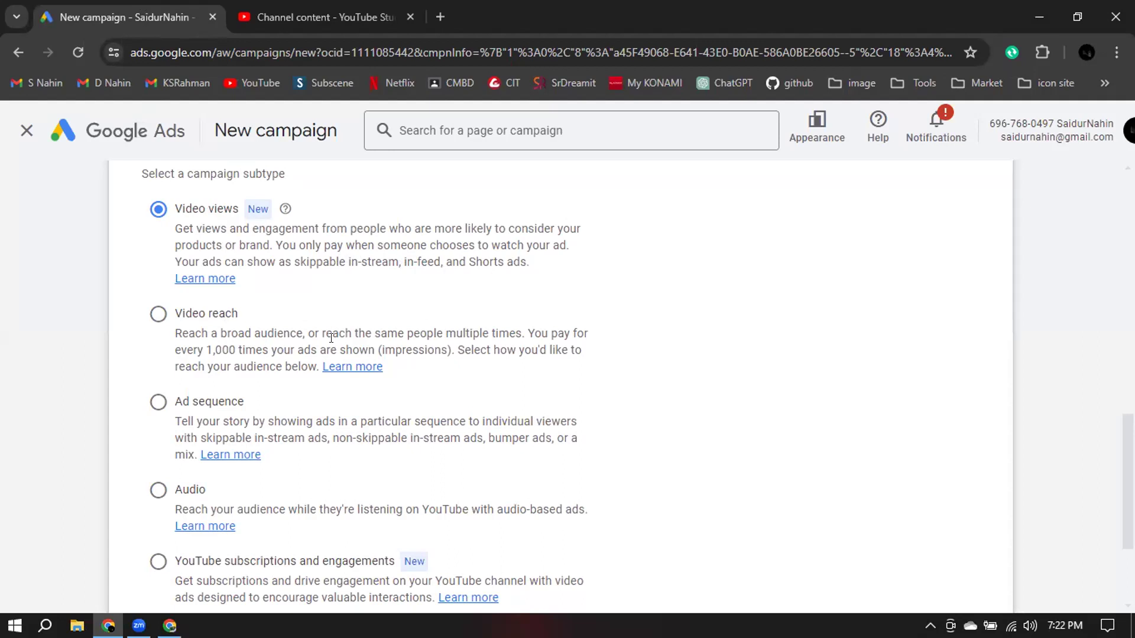
{"action": "scroll", "coordinate": [331, 337], "scroll_direction": "down", "scroll_amount": 1}
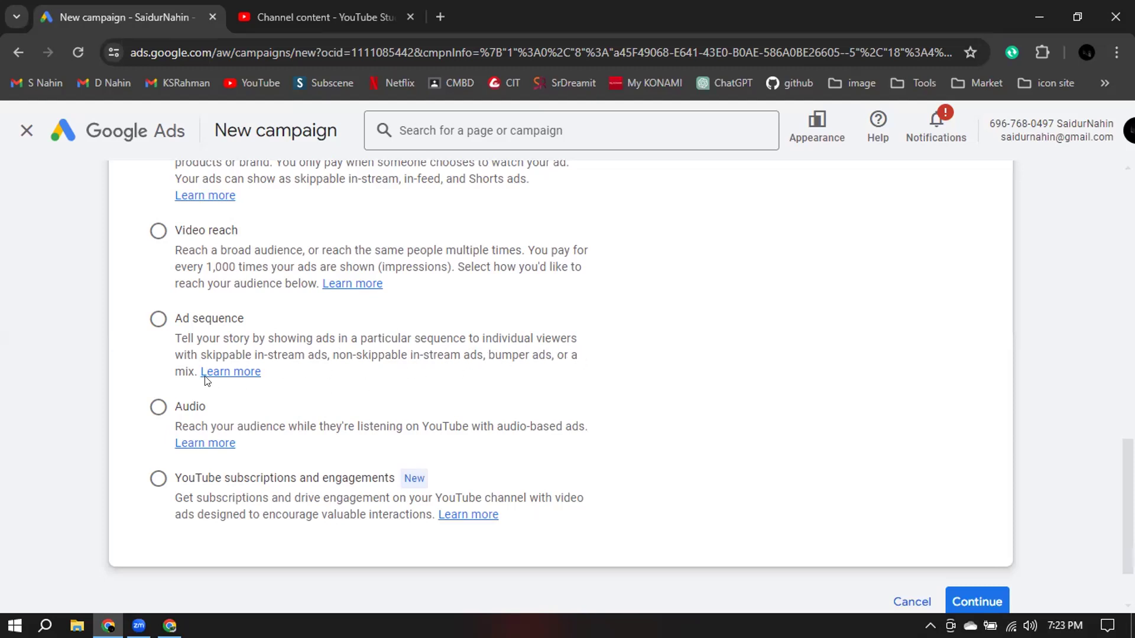
{"action": "left_click_drag", "start_coordinate": [194, 371], "coordinate": [195, 344]}
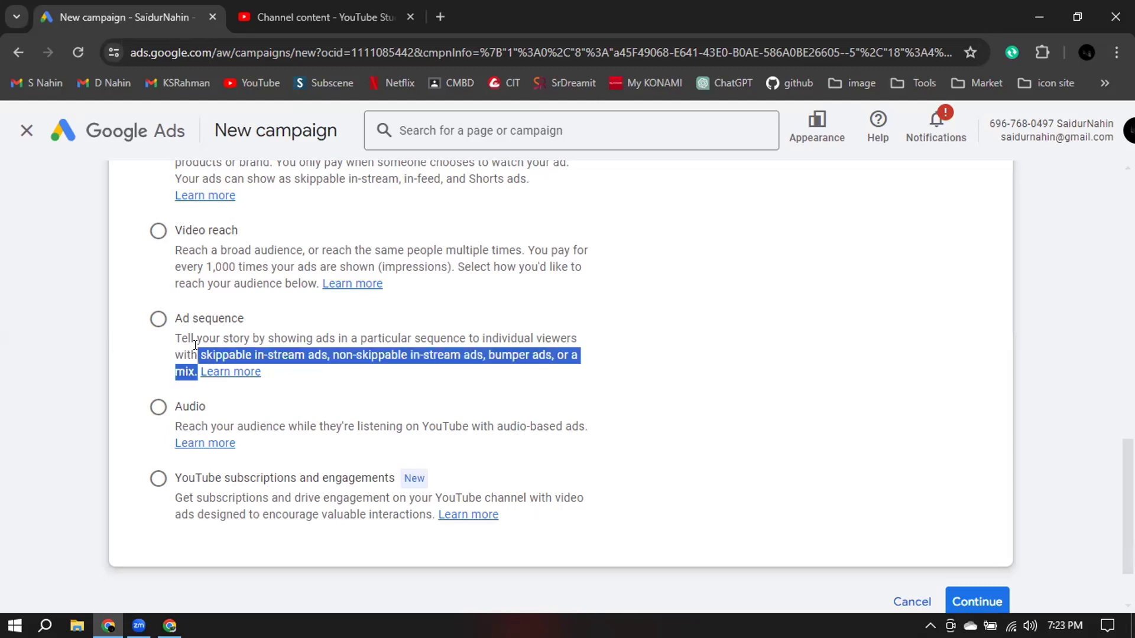
{"action": "left_click", "coordinate": [735, 363]}
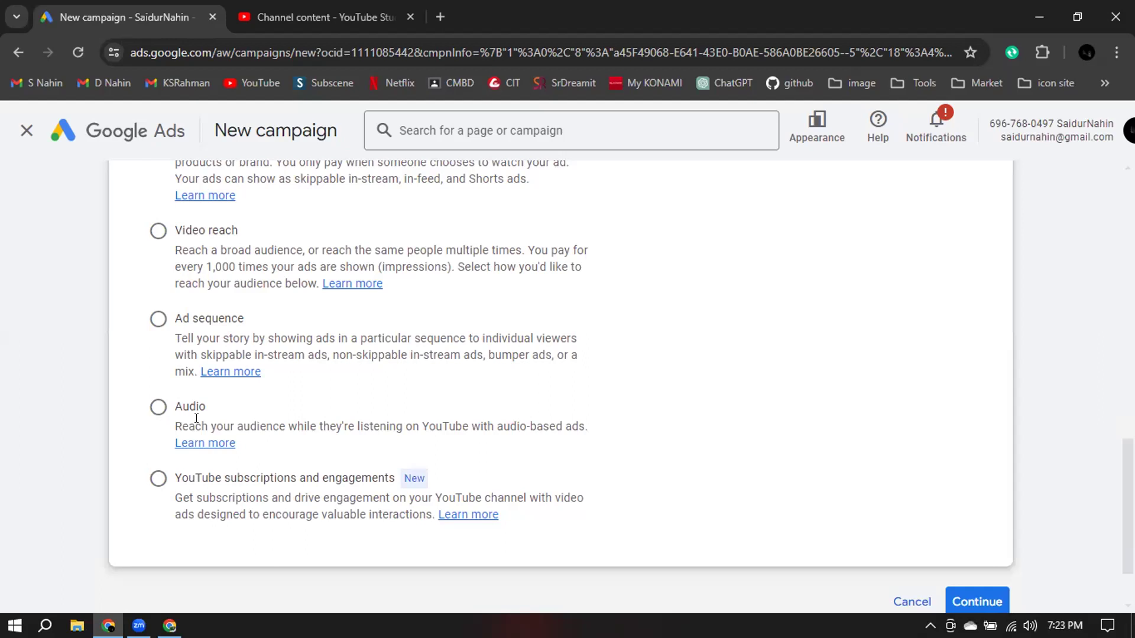
{"action": "scroll", "coordinate": [221, 432], "scroll_direction": "up", "scroll_amount": 1}
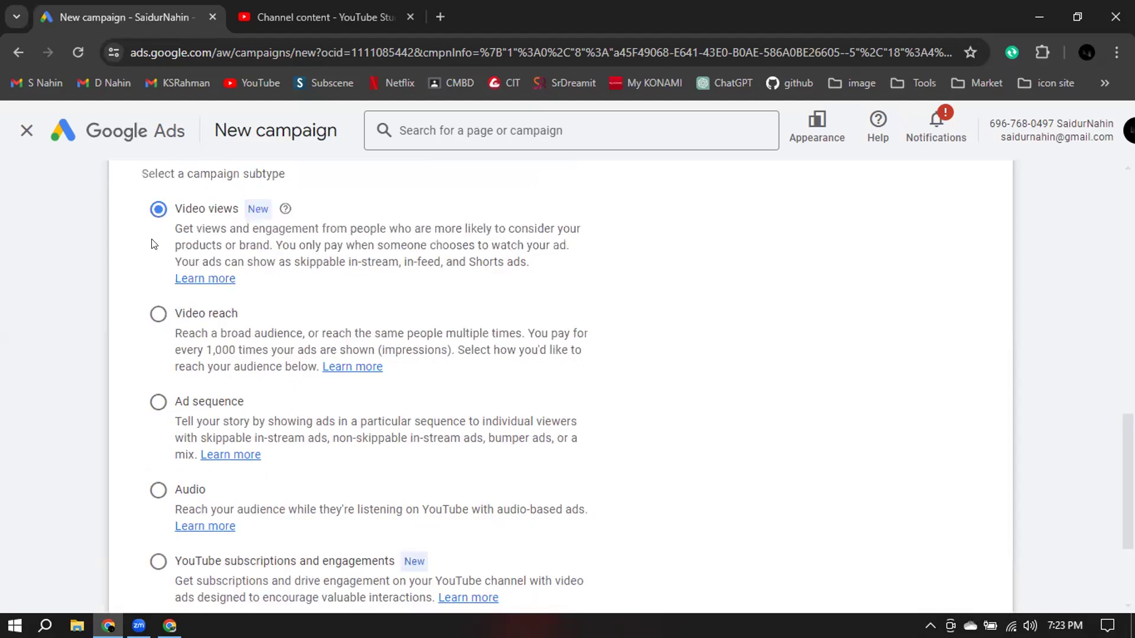
{"action": "scroll", "coordinate": [184, 339], "scroll_direction": "down", "scroll_amount": 1}
{"action": "scroll", "coordinate": [184, 339], "scroll_direction": "down", "scroll_amount": 1}
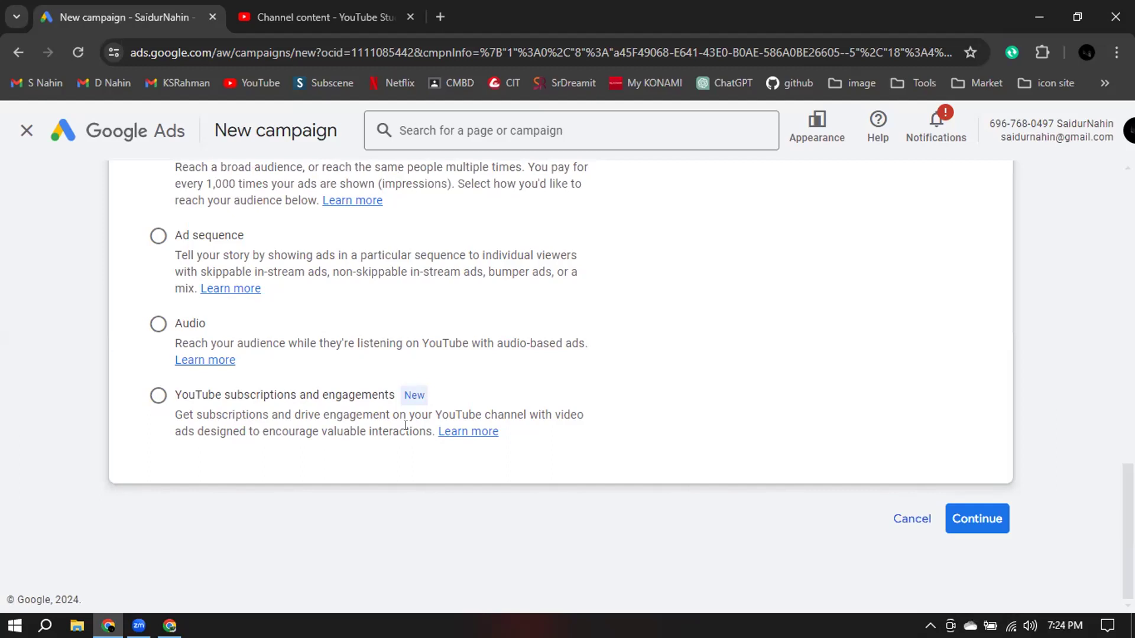
{"action": "scroll", "coordinate": [791, 343], "scroll_direction": "up", "scroll_amount": 3}
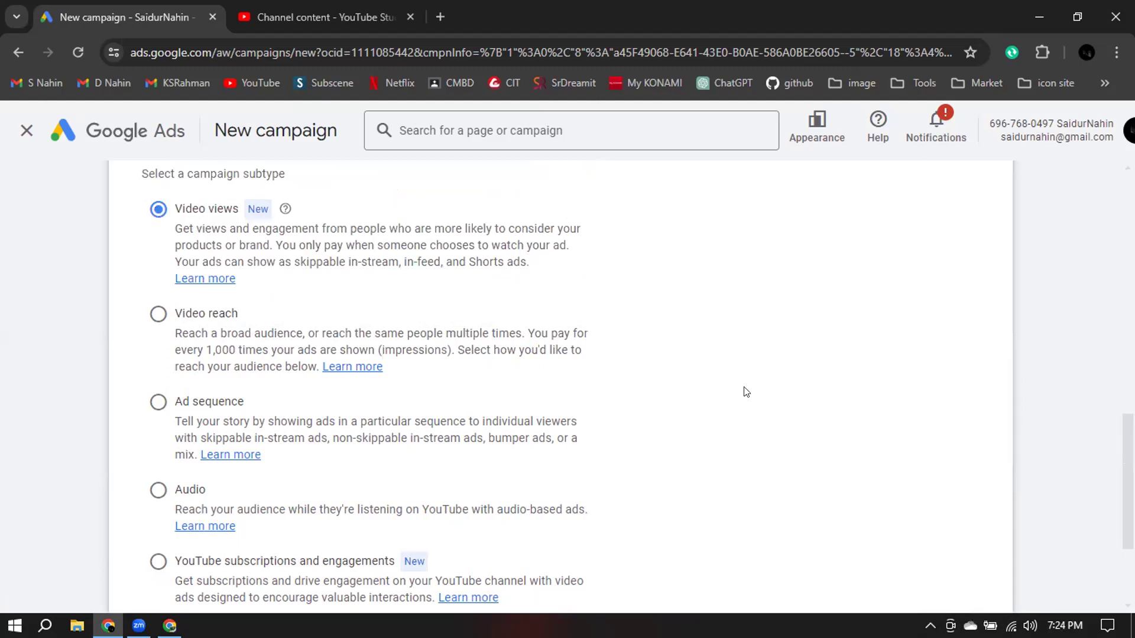
Look over the campaign subtypes, keep Video views selected and continue to the campaign settings.
{"action": "scroll", "coordinate": [842, 357], "scroll_direction": "down", "scroll_amount": 2}
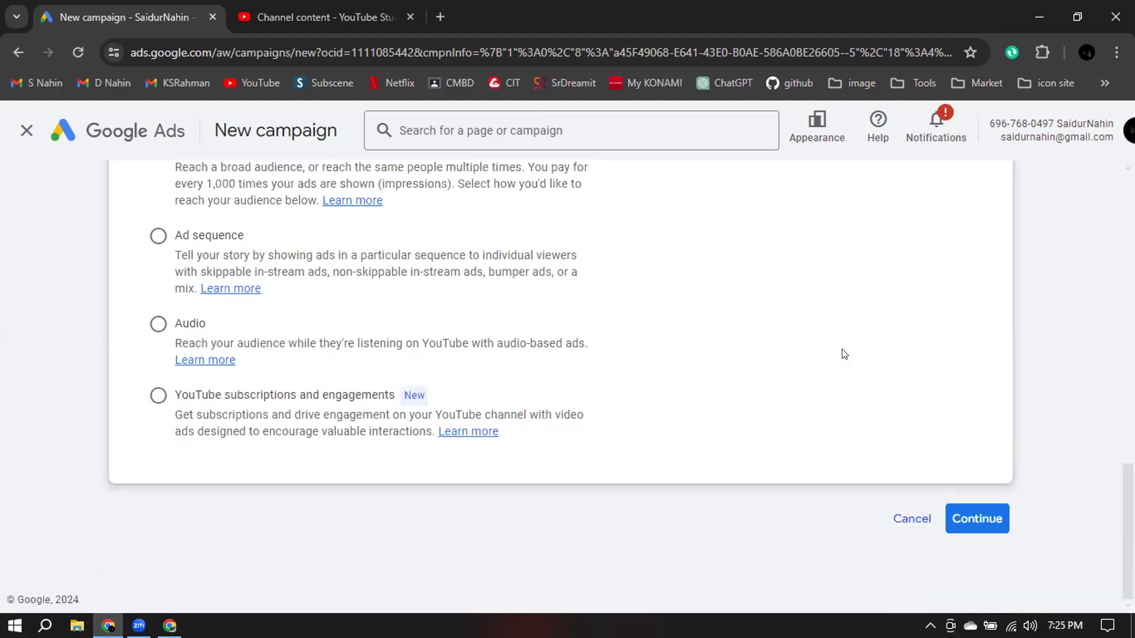
{"action": "scroll", "coordinate": [514, 335], "scroll_direction": "up", "scroll_amount": 3}
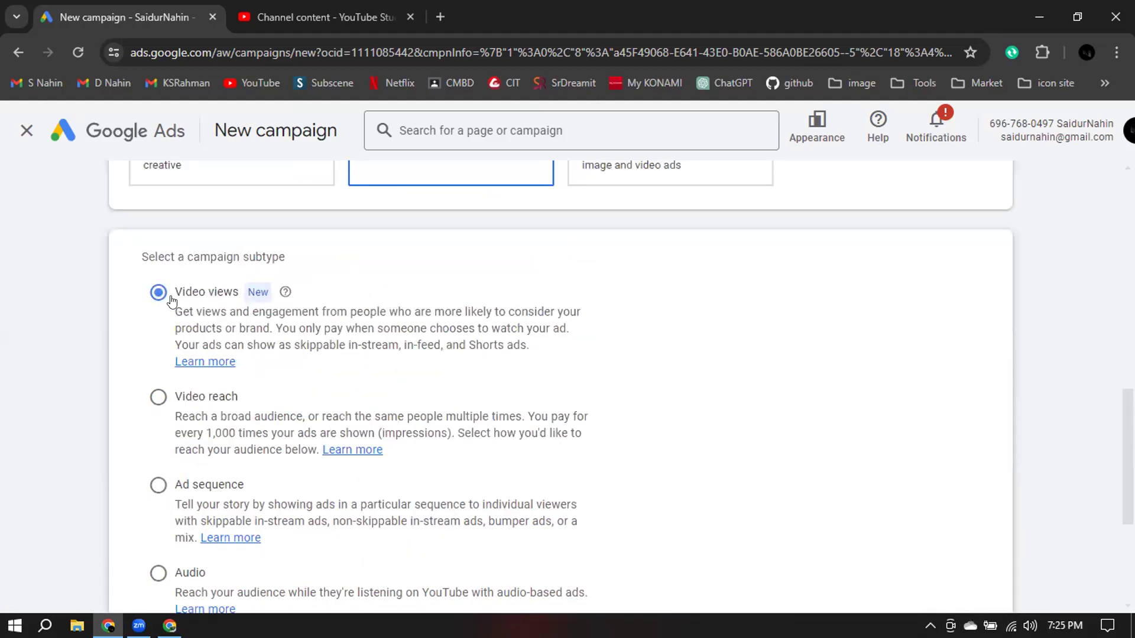
{"action": "scroll", "coordinate": [323, 491], "scroll_direction": "down", "scroll_amount": 1}
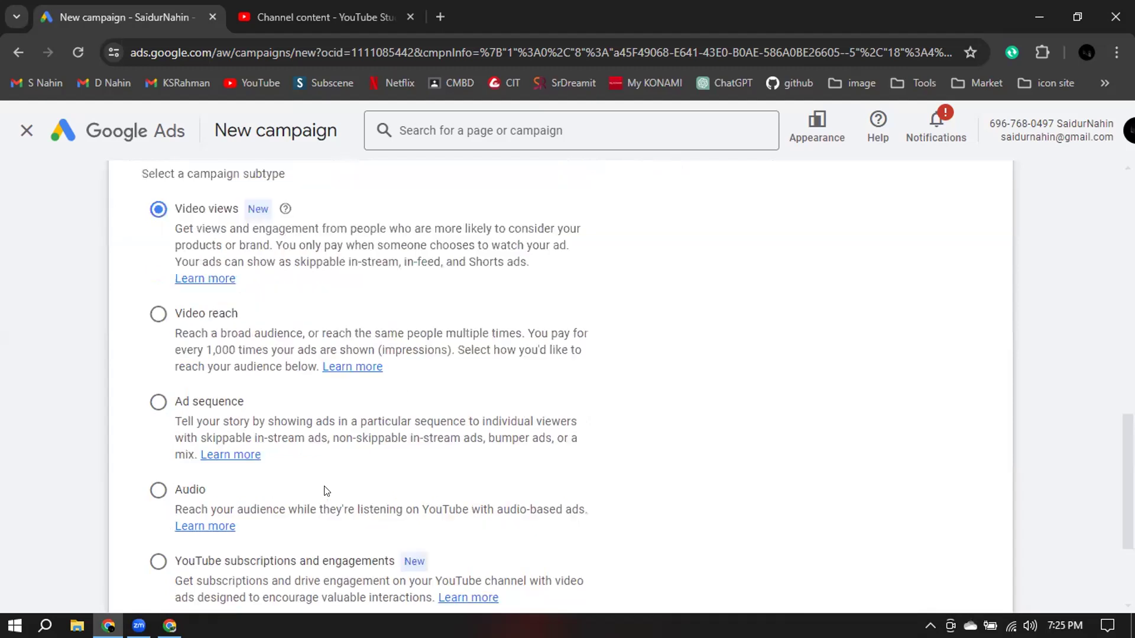
{"action": "left_click", "coordinate": [153, 404]}
{"action": "left_click", "coordinate": [157, 209]}
{"action": "scroll", "coordinate": [936, 517], "scroll_direction": "down", "scroll_amount": 2}
{"action": "left_click", "coordinate": [980, 519]}
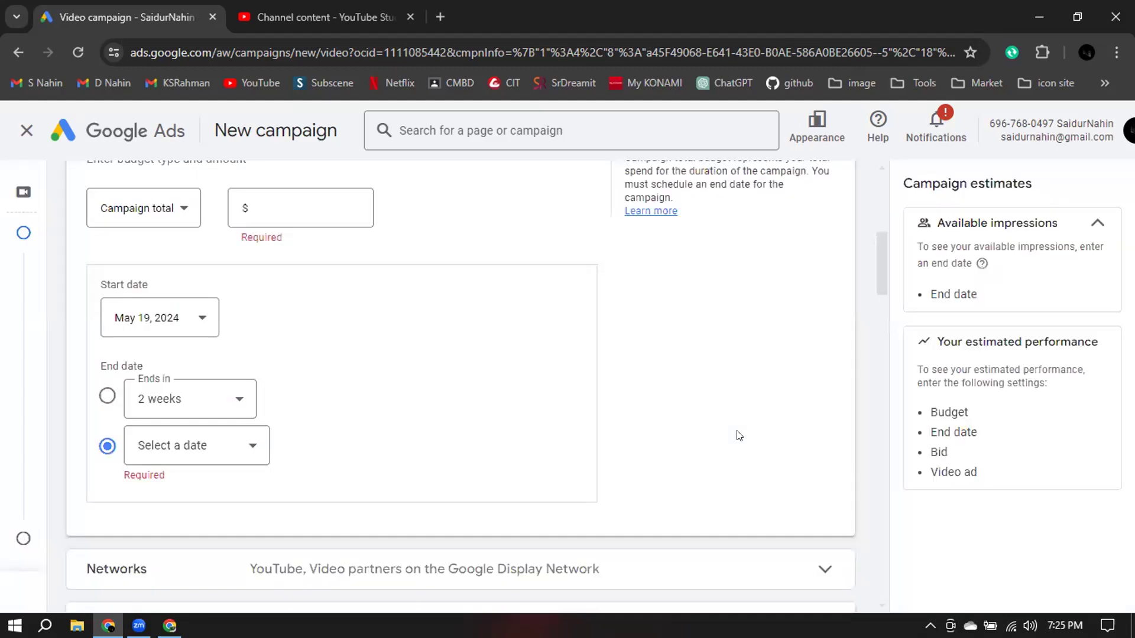
Highlight the campaign's goal in General settings, reopen the objective selection page and return to the campaign settings.
{"action": "scroll", "coordinate": [738, 436], "scroll_direction": "up", "scroll_amount": 4}
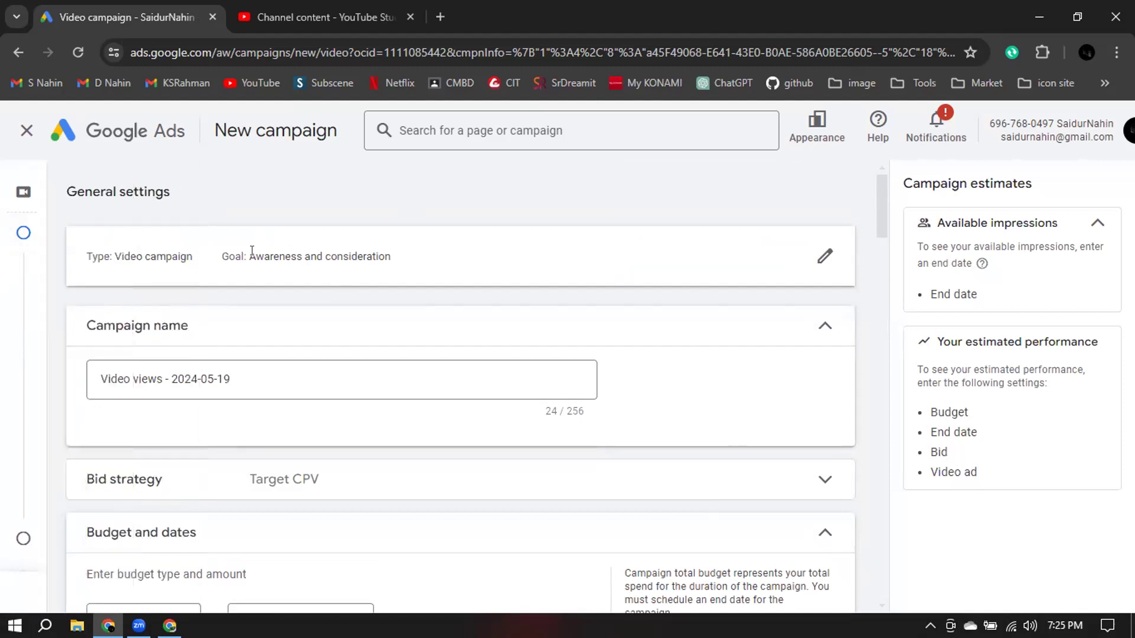
{"action": "left_click_drag", "start_coordinate": [250, 251], "coordinate": [392, 255]}
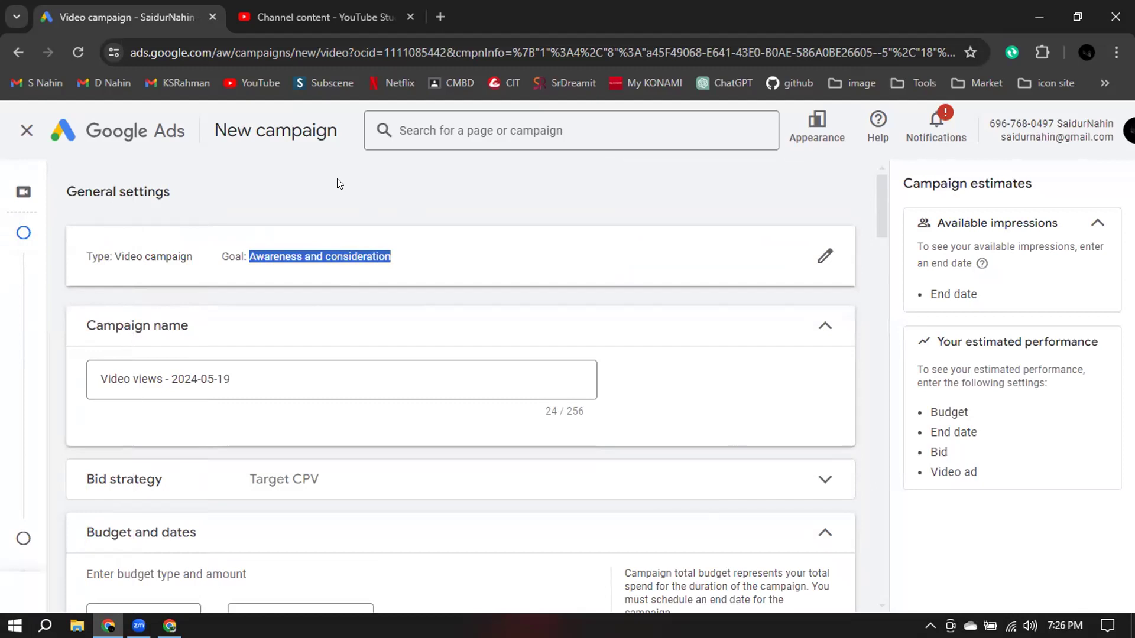
{"action": "left_click", "coordinate": [853, 286]}
{"action": "left_click", "coordinate": [822, 258]}
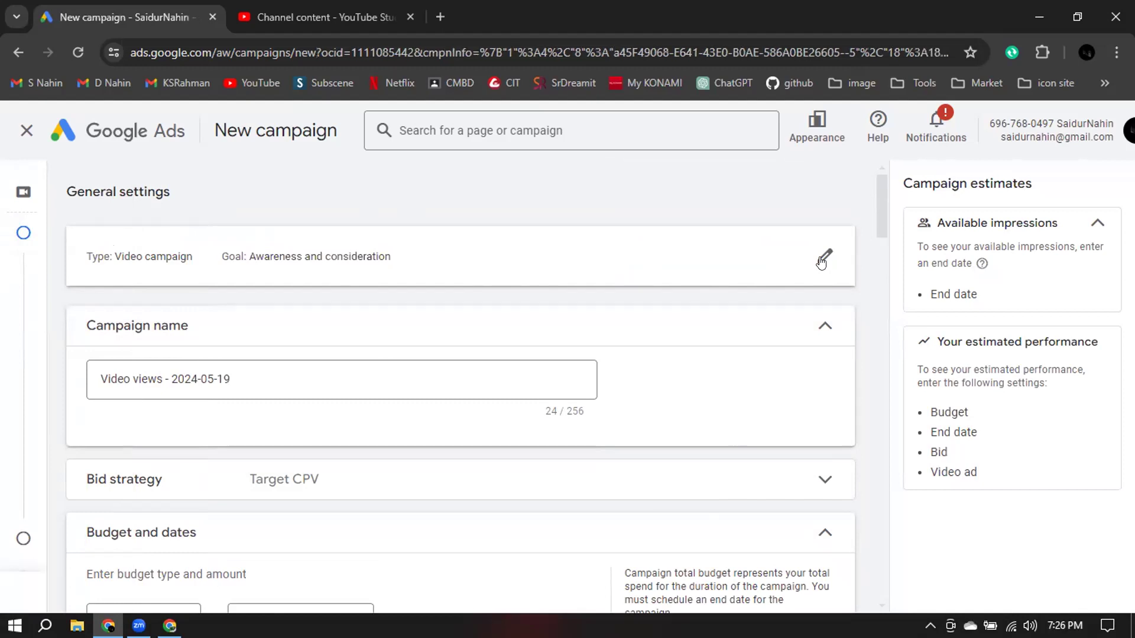
{"action": "left_click", "coordinate": [822, 260]}
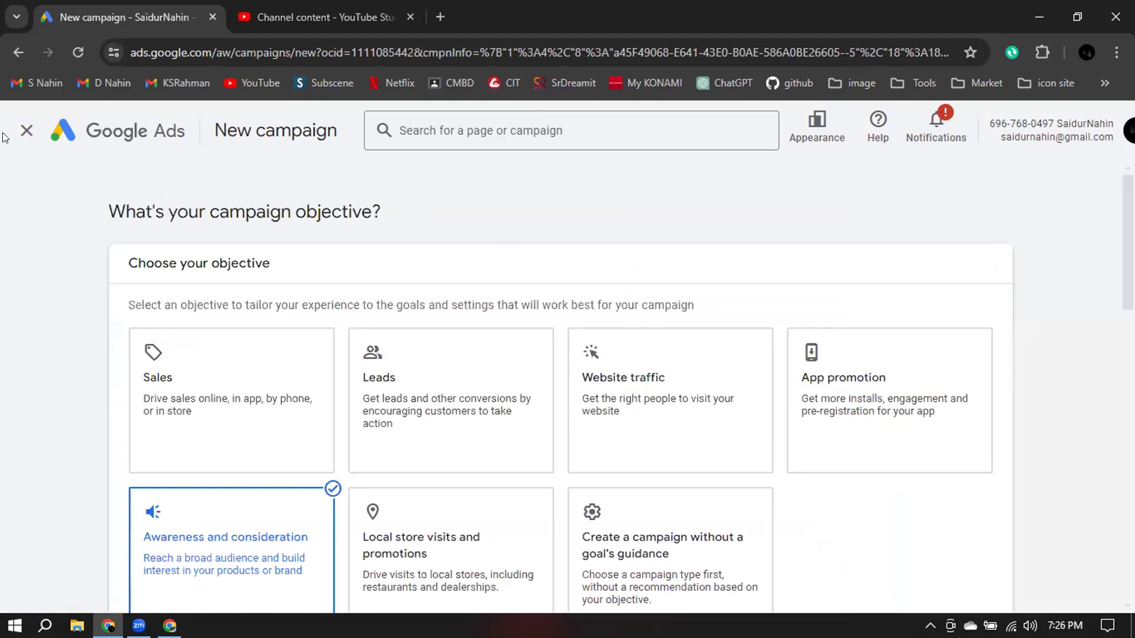
{"action": "left_click", "coordinate": [18, 52]}
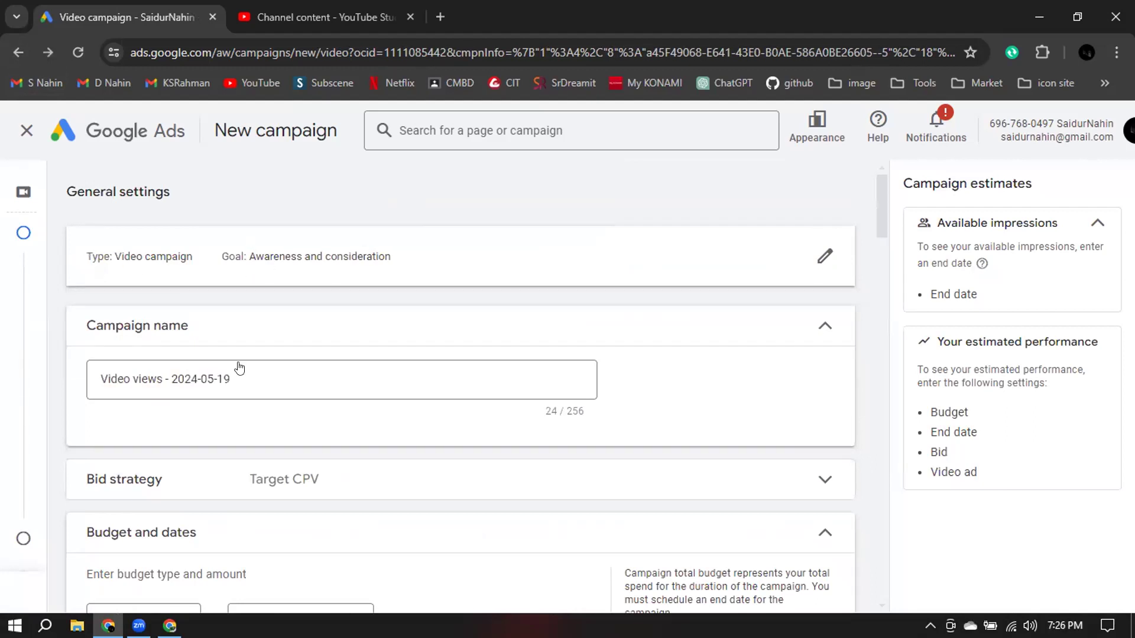
Rename the campaign as Digital Marketing.
{"action": "triple_click", "coordinate": [256, 379]}
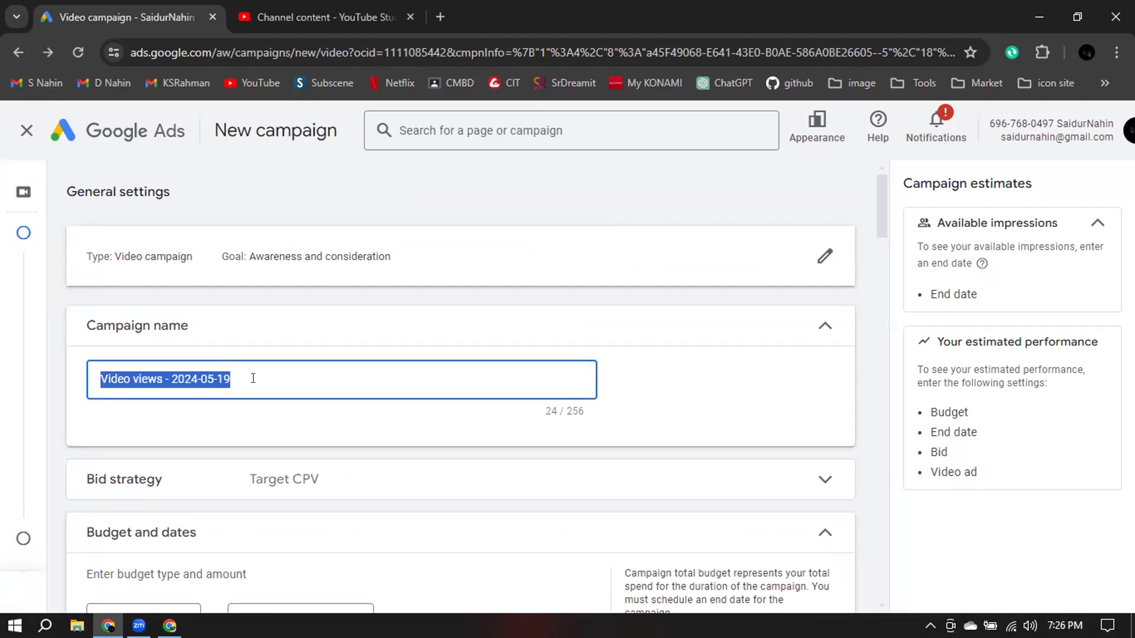
{"action": "type", "text": "Digi"}
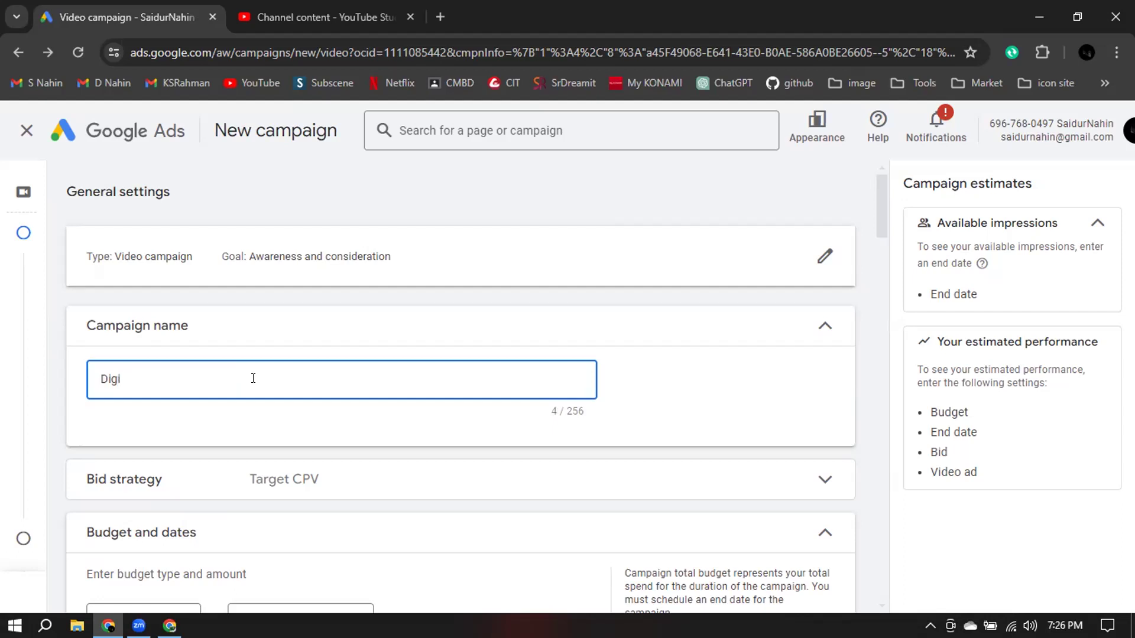
{"action": "type", "text": "tal Marketing"}
{"action": "left_click", "coordinate": [801, 404]}
Expand the Bid strategy section and highlight CPV (cost-per-view) in the Target CPV explanation.
{"action": "scroll", "coordinate": [794, 401], "scroll_direction": "down", "scroll_amount": 1}
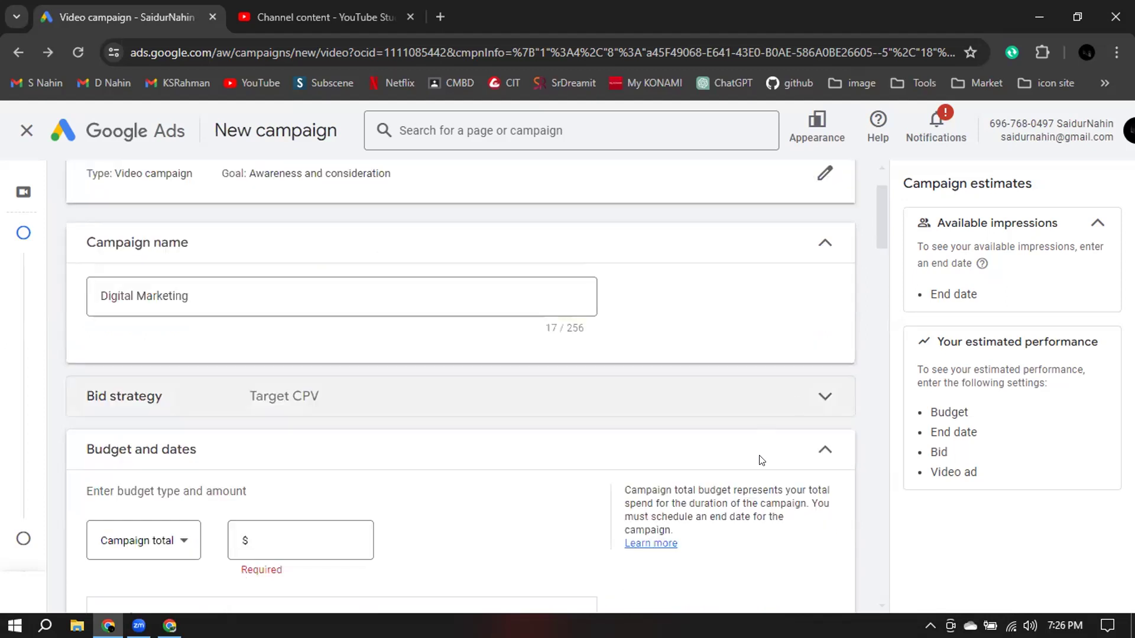
{"action": "scroll", "coordinate": [292, 318], "scroll_direction": "down", "scroll_amount": 1}
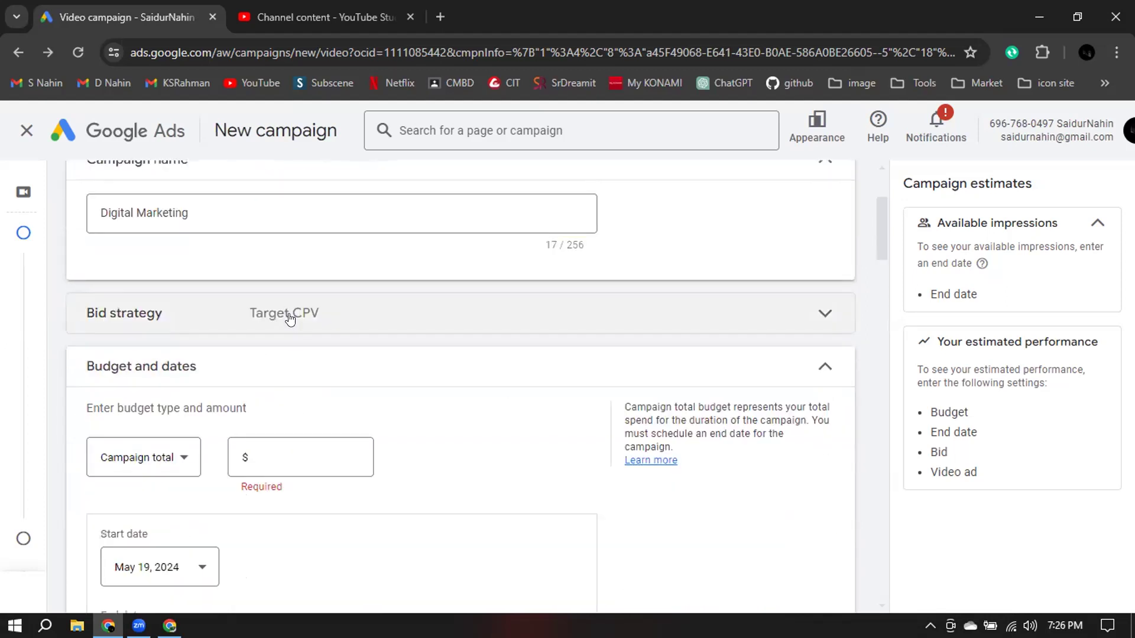
{"action": "left_click", "coordinate": [510, 313]}
{"action": "scroll", "coordinate": [510, 313], "scroll_direction": "down", "scroll_amount": 1}
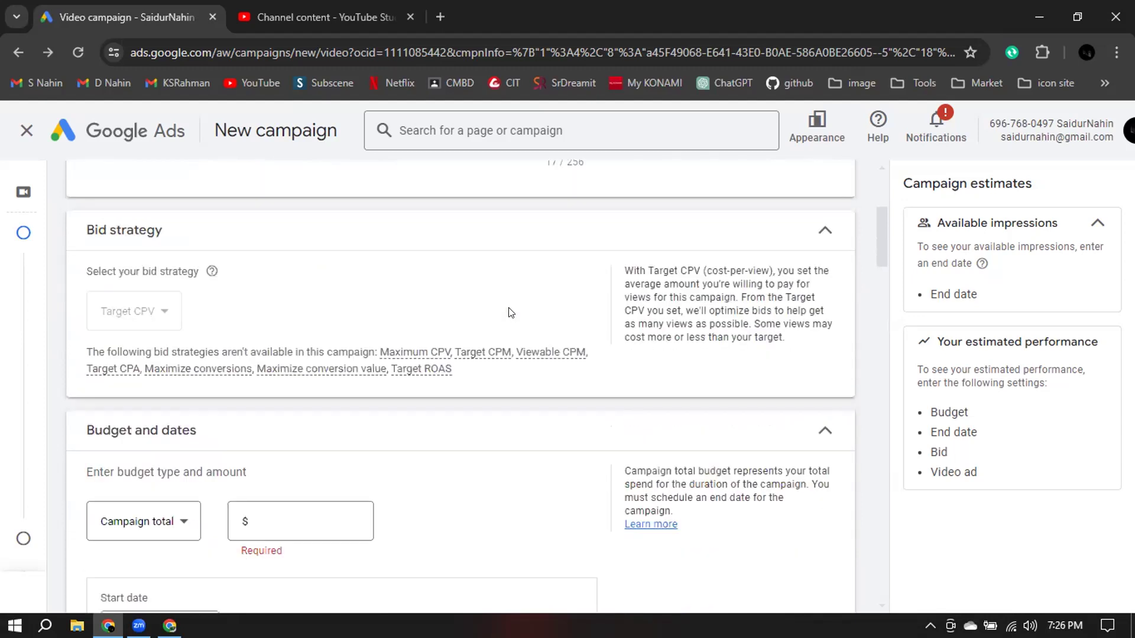
{"action": "scroll", "coordinate": [511, 313], "scroll_direction": "down", "scroll_amount": 1}
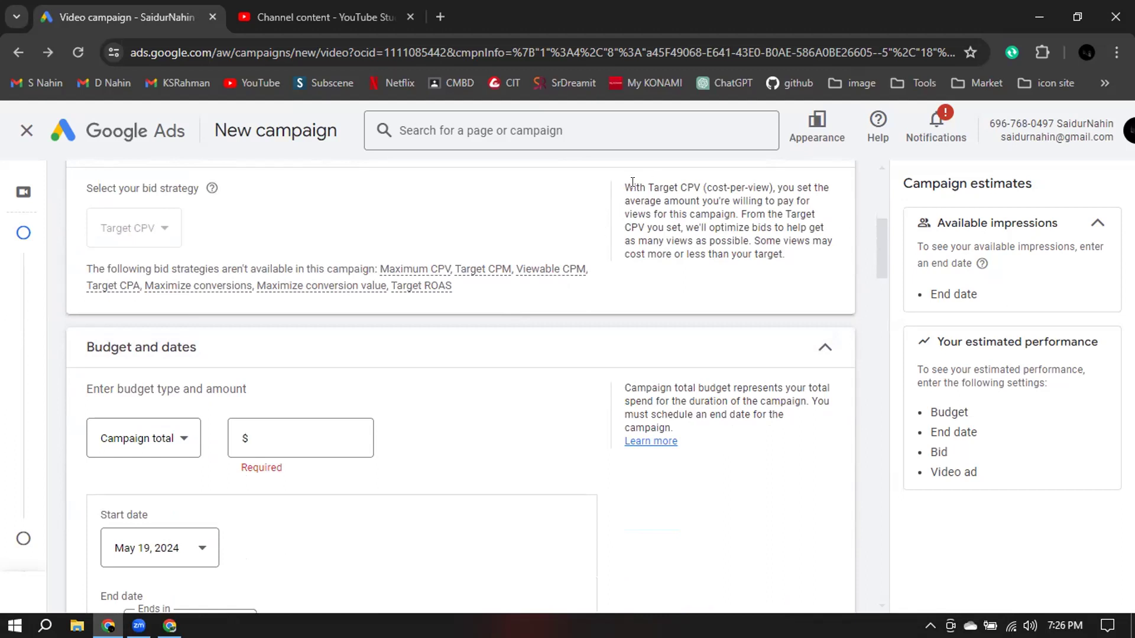
{"action": "left_click_drag", "start_coordinate": [680, 184], "coordinate": [777, 186]}
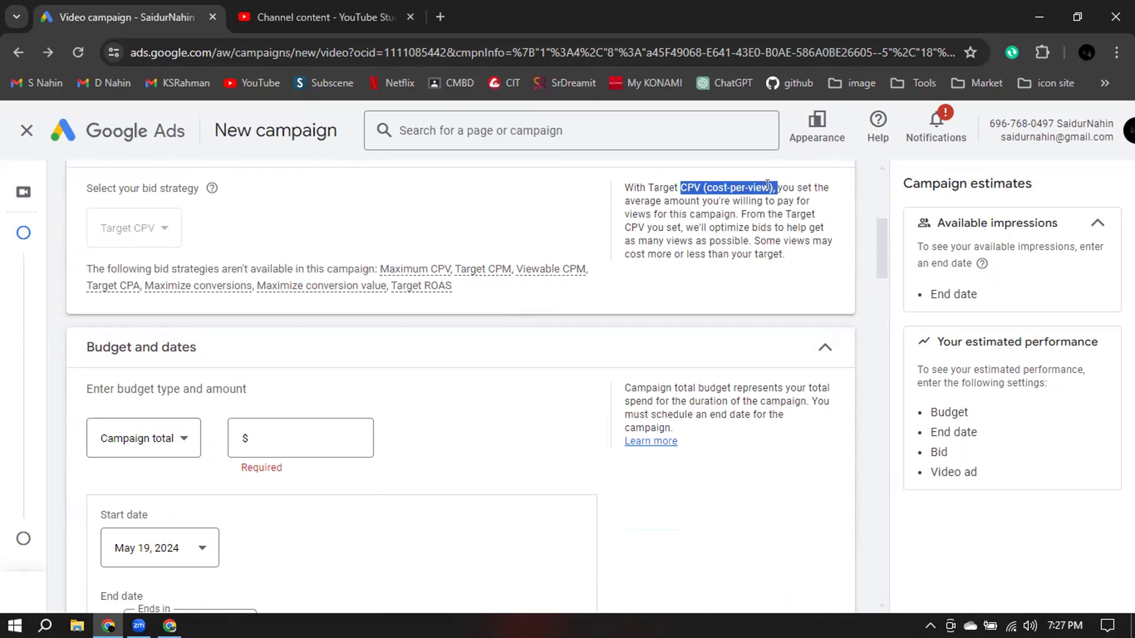
{"action": "left_click", "coordinate": [382, 265]}
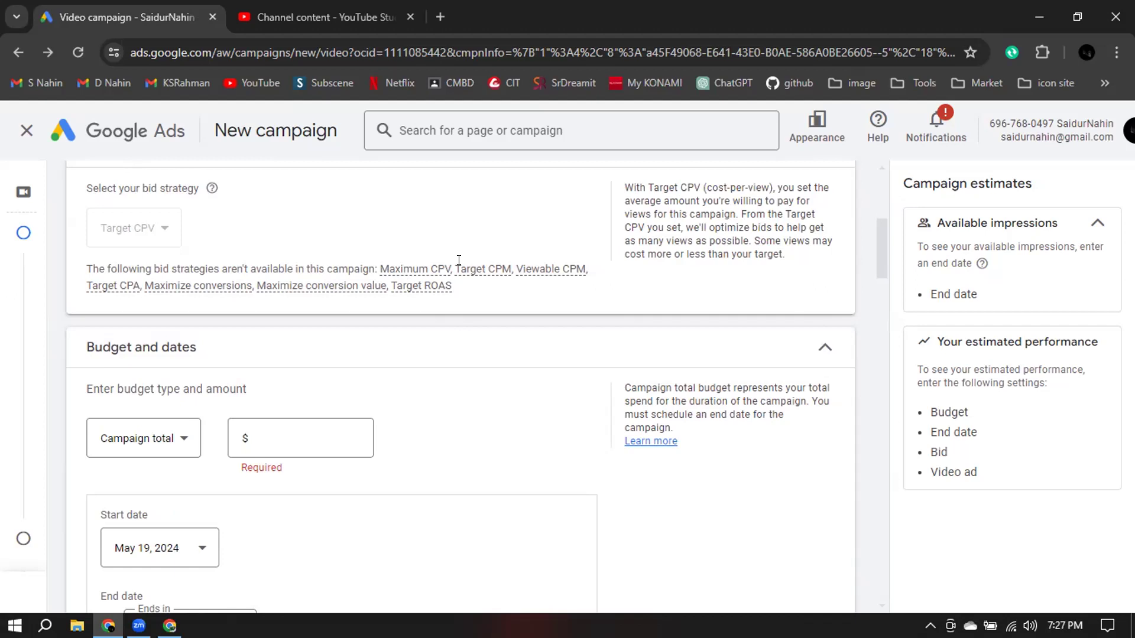
Examine the bid strategies listed as unavailable, highlighting Target CPM, and collapse the Bid strategy section.
{"action": "left_click_drag", "start_coordinate": [453, 265], "coordinate": [512, 272]}
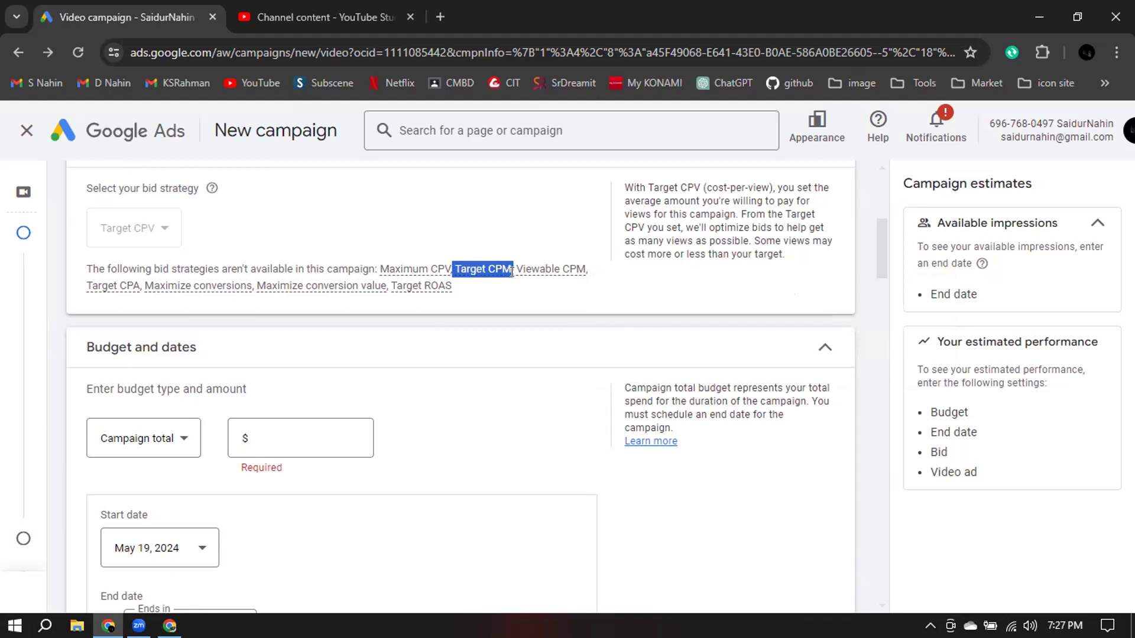
{"action": "left_click", "coordinate": [538, 267]}
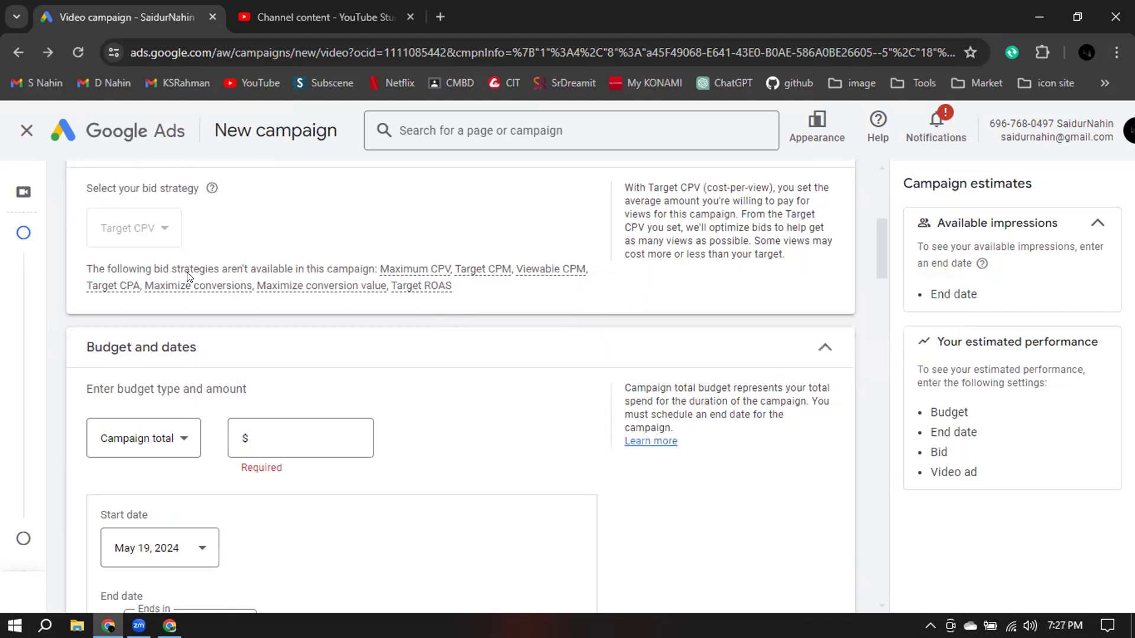
{"action": "mouse_move", "coordinate": [121, 283]}
{"action": "left_click_drag", "start_coordinate": [459, 292], "coordinate": [294, 271]}
{"action": "left_click", "coordinate": [499, 305]}
{"action": "scroll", "coordinate": [520, 276], "scroll_direction": "up", "scroll_amount": 1}
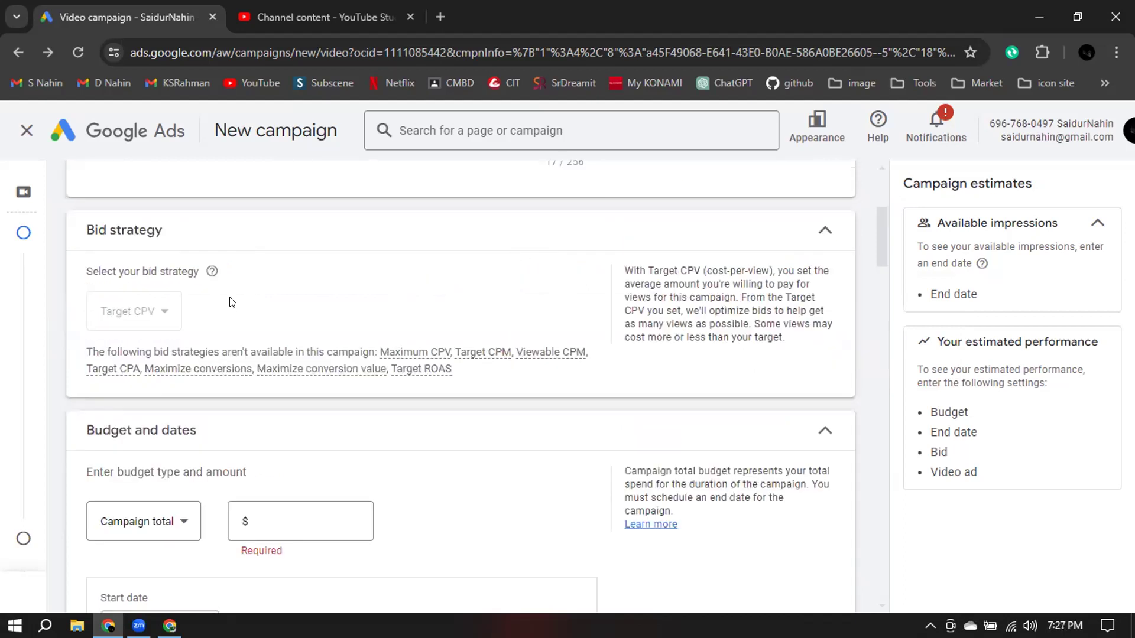
{"action": "left_click", "coordinate": [823, 232]}
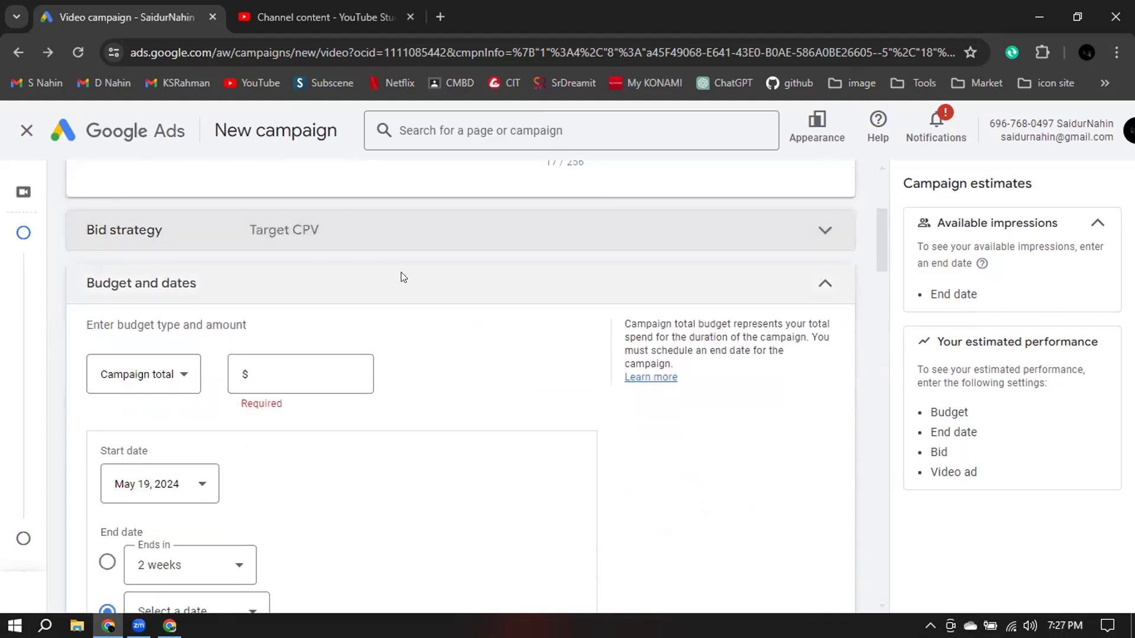
Check the preset campaign durations under Budget and dates and set a specific end date of Jun 2, 2024.
{"action": "scroll", "coordinate": [401, 273], "scroll_direction": "up", "scroll_amount": 1}
{"action": "scroll", "coordinate": [401, 272], "scroll_direction": "down", "scroll_amount": 2}
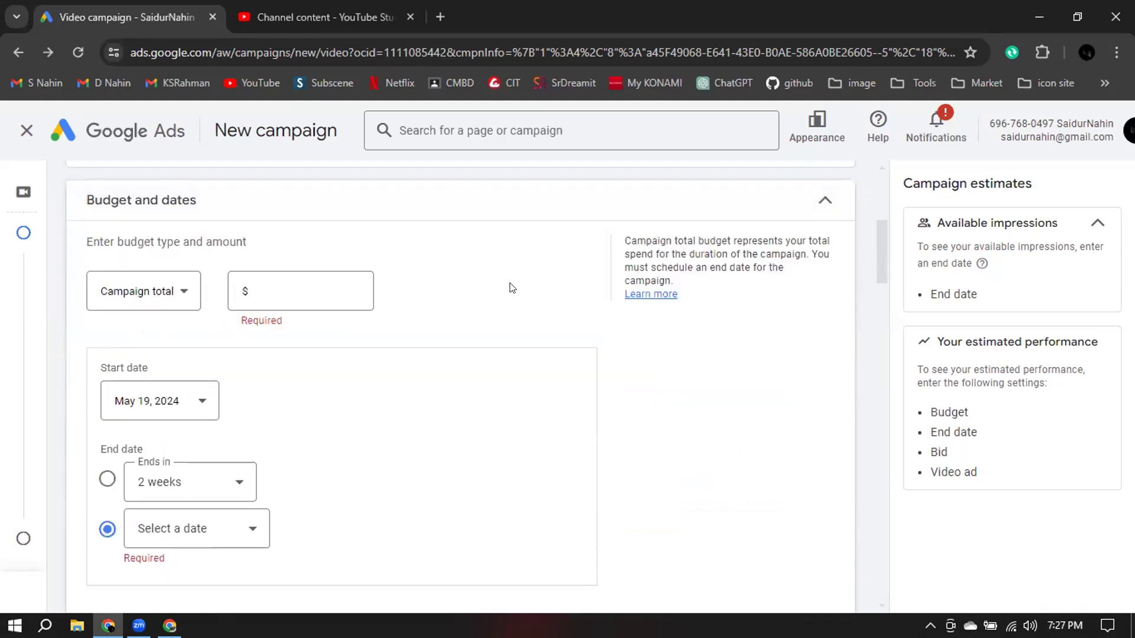
{"action": "scroll", "coordinate": [512, 287], "scroll_direction": "down", "scroll_amount": 1}
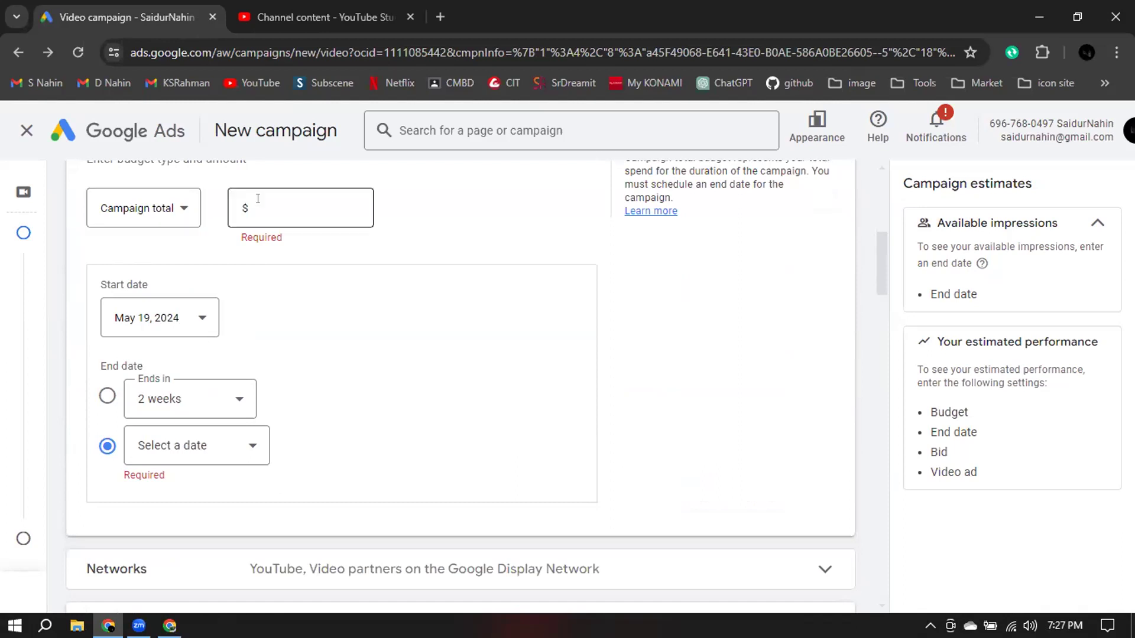
{"action": "left_click", "coordinate": [293, 198]}
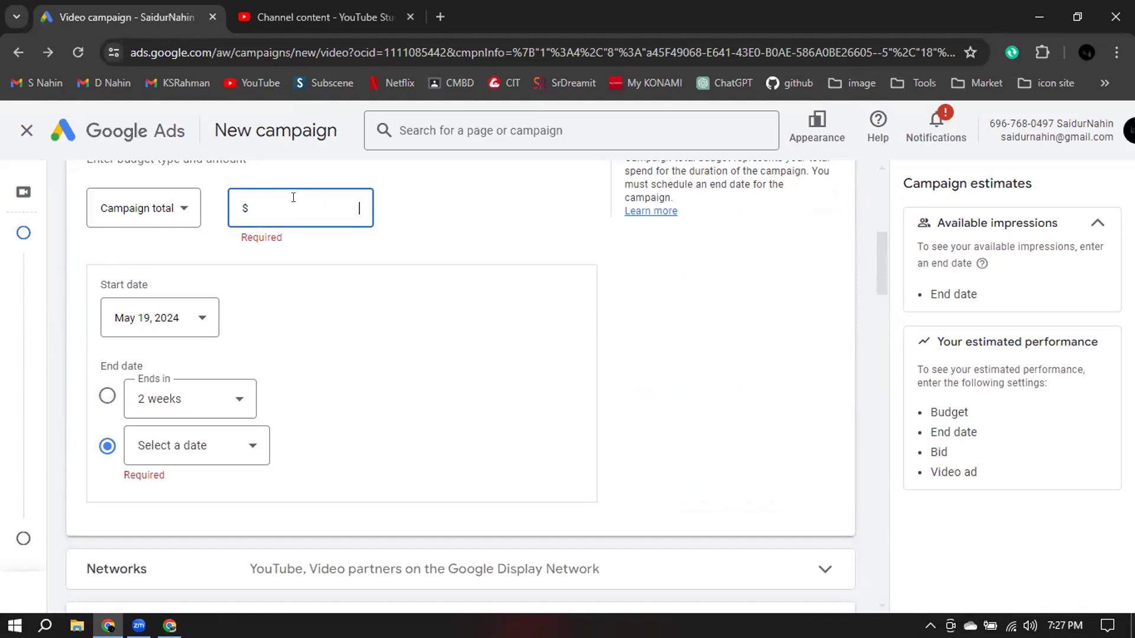
{"action": "left_click", "coordinate": [197, 398]}
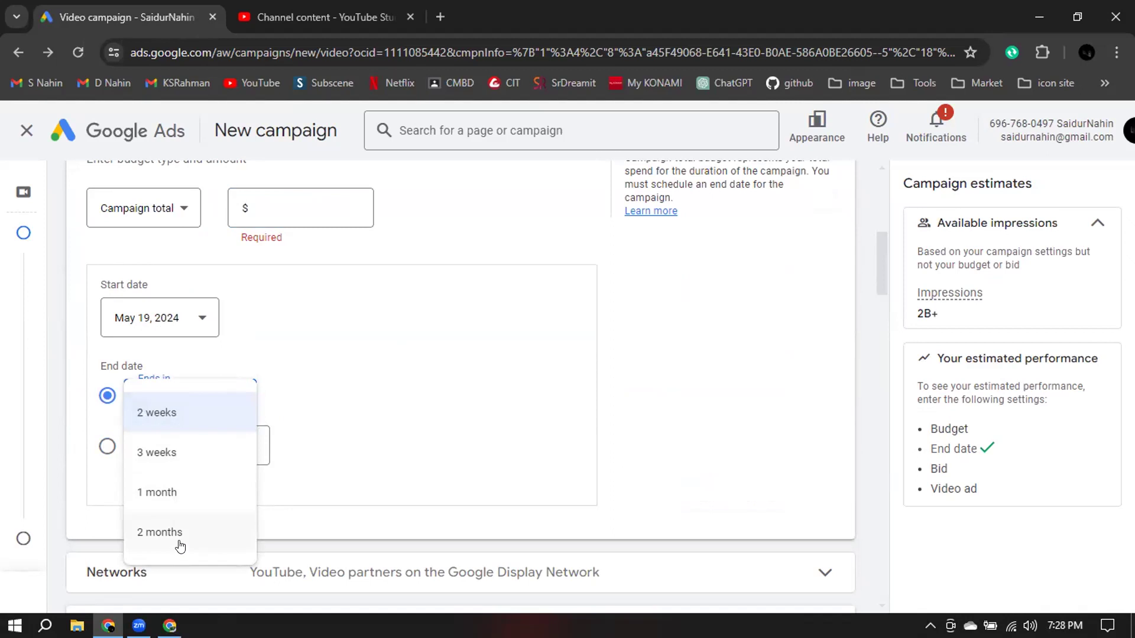
{"action": "left_click", "coordinate": [442, 355]}
{"action": "left_click", "coordinate": [178, 452]}
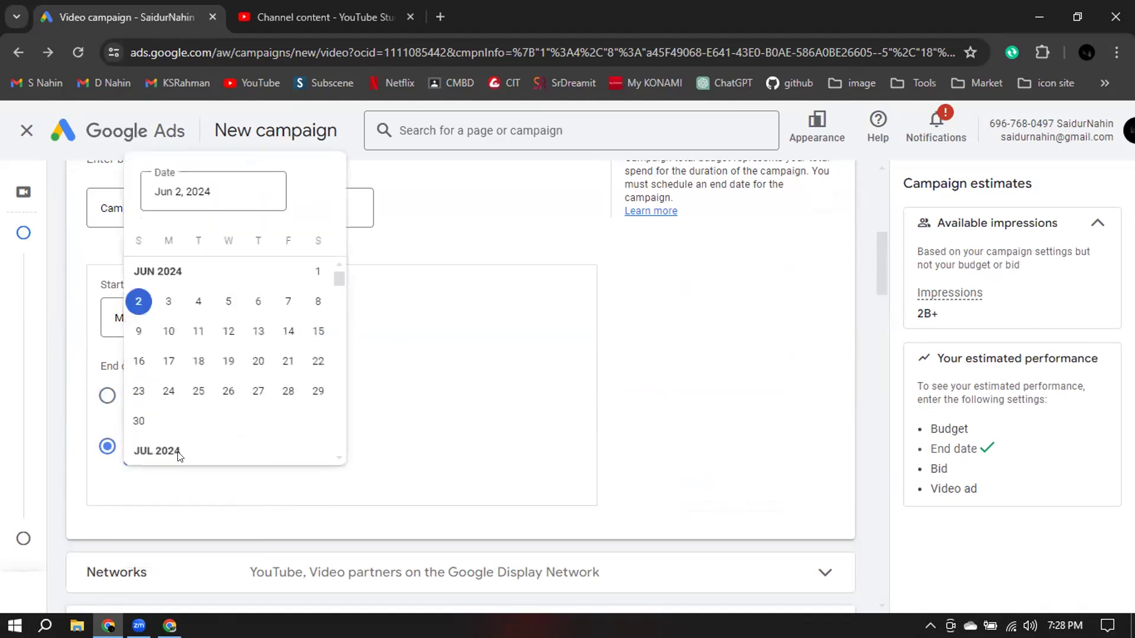
{"action": "left_click", "coordinate": [221, 186]}
{"action": "triple_click", "coordinate": [221, 186]}
{"action": "left_click", "coordinate": [471, 263]}
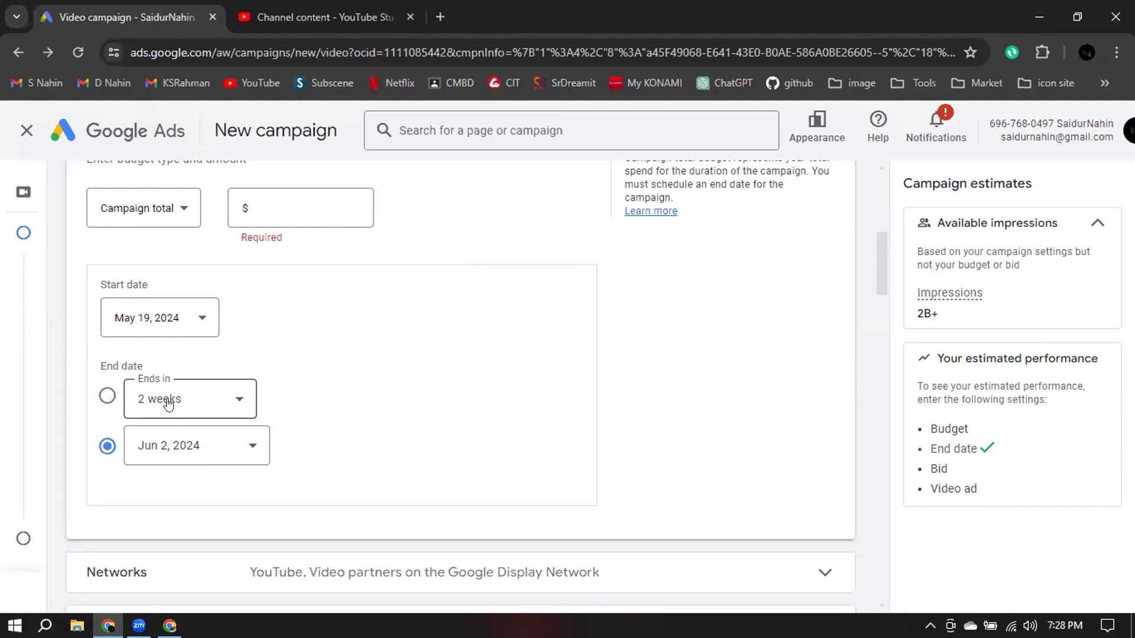
Switch the budget type to Daily and back to Campaign total.
{"action": "left_click", "coordinate": [279, 199]}
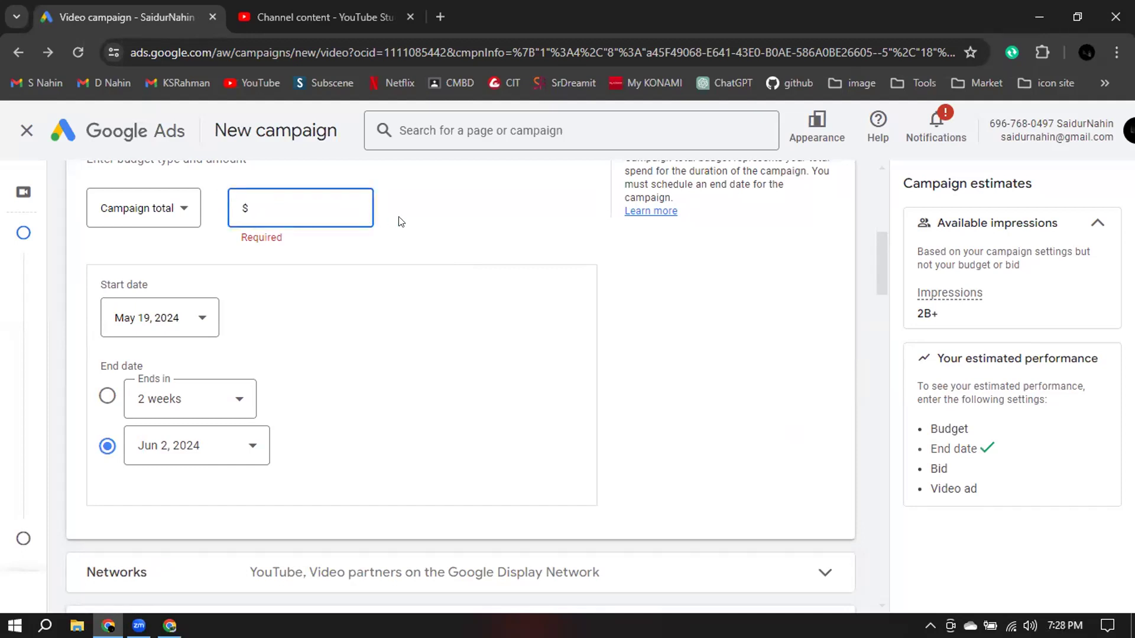
{"action": "left_click", "coordinate": [130, 208]}
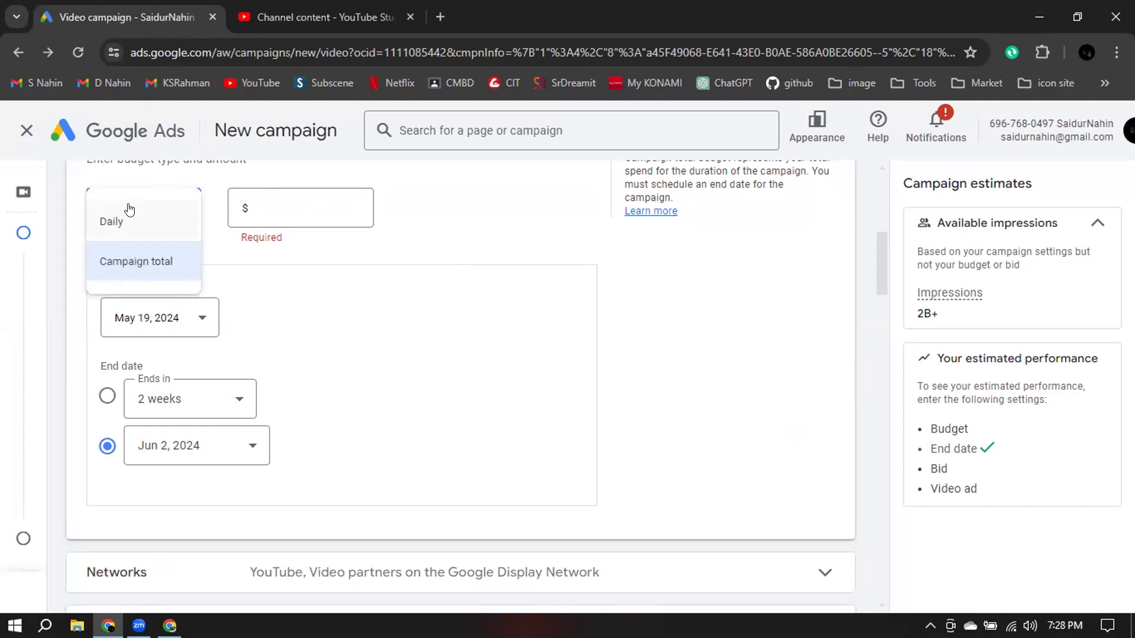
{"action": "left_click", "coordinate": [129, 216]}
{"action": "left_click", "coordinate": [301, 210]}
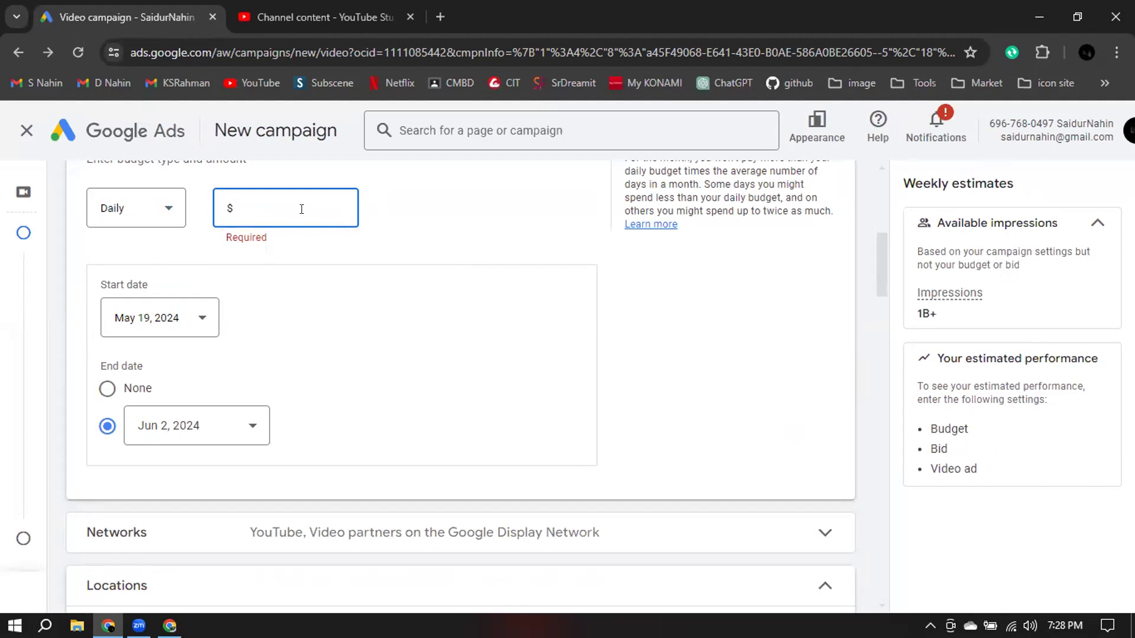
{"action": "left_click", "coordinate": [135, 219]}
{"action": "left_click", "coordinate": [139, 262]}
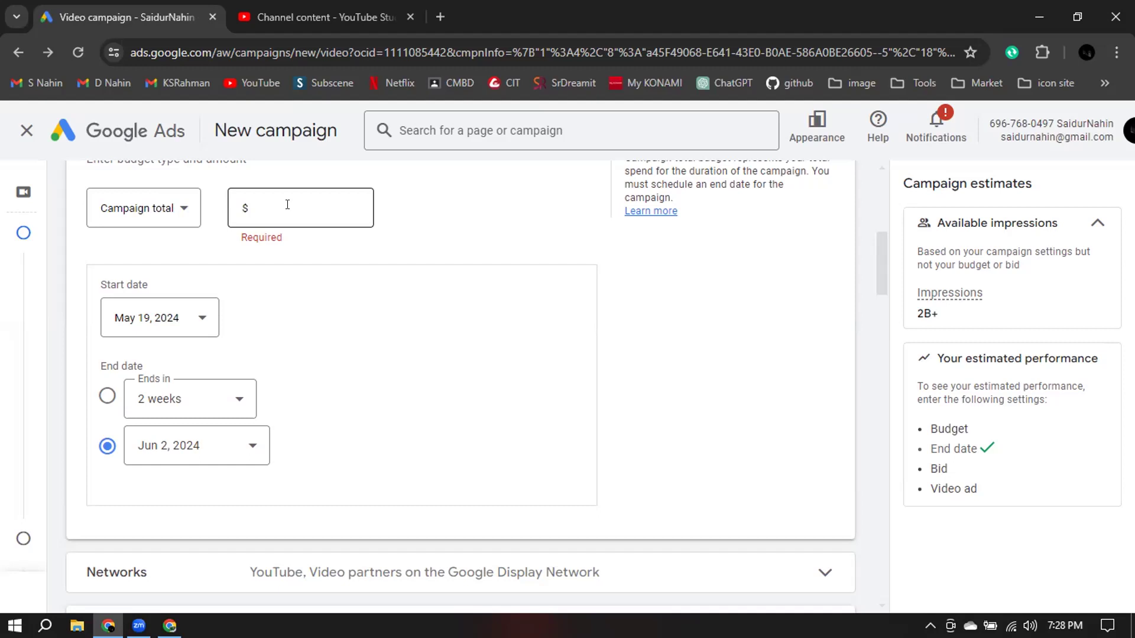
Set the campaign total budget to $1,000.00.
{"action": "left_click", "coordinate": [287, 205]}
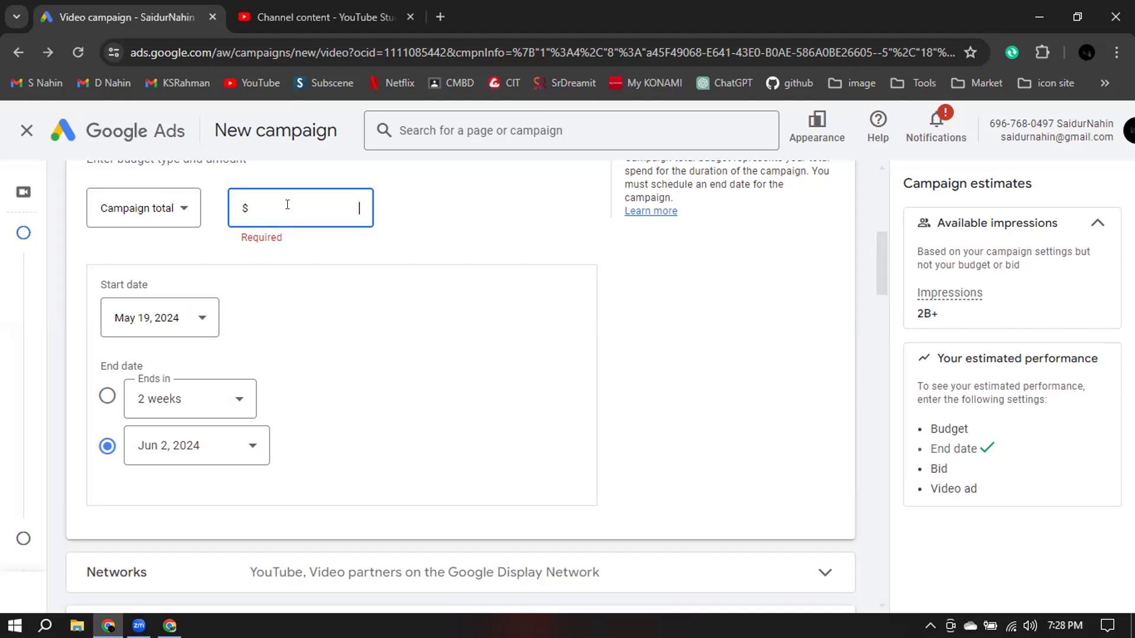
{"action": "type", "text": "1000"}
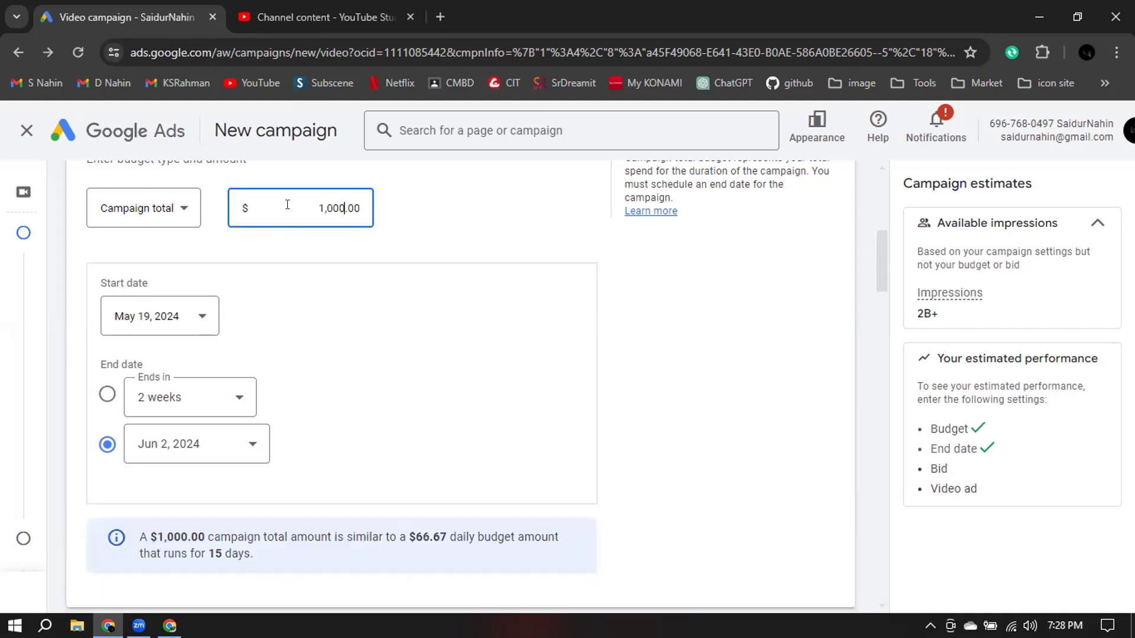
{"action": "left_click", "coordinate": [585, 210]}
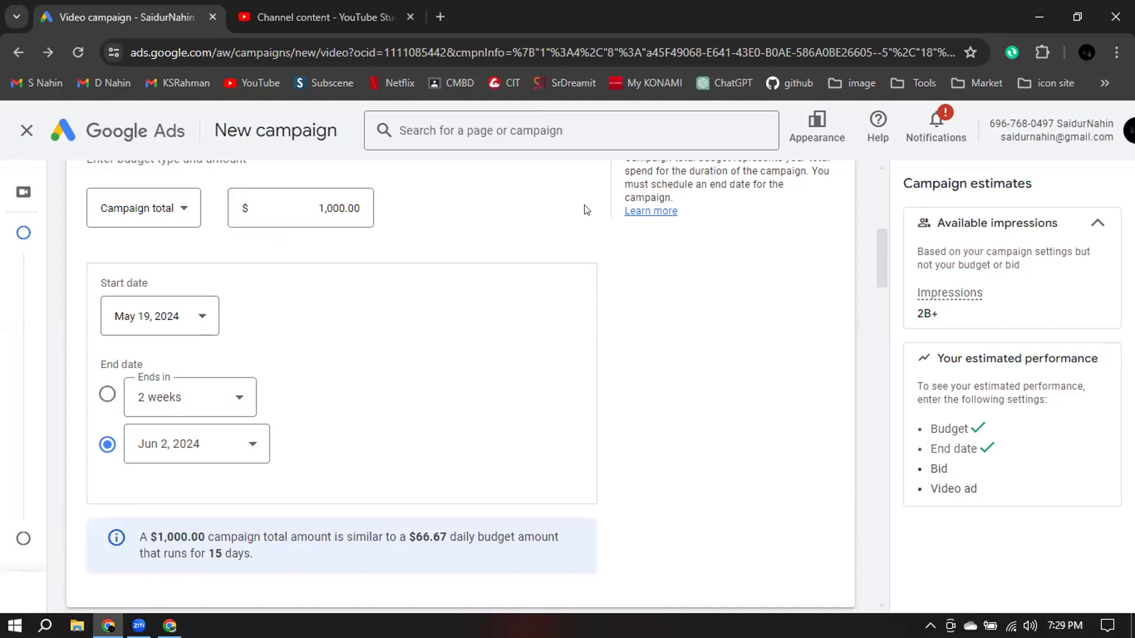
Change the campaign's specific end date to Aug 2, 2024.
{"action": "left_click", "coordinate": [205, 447]}
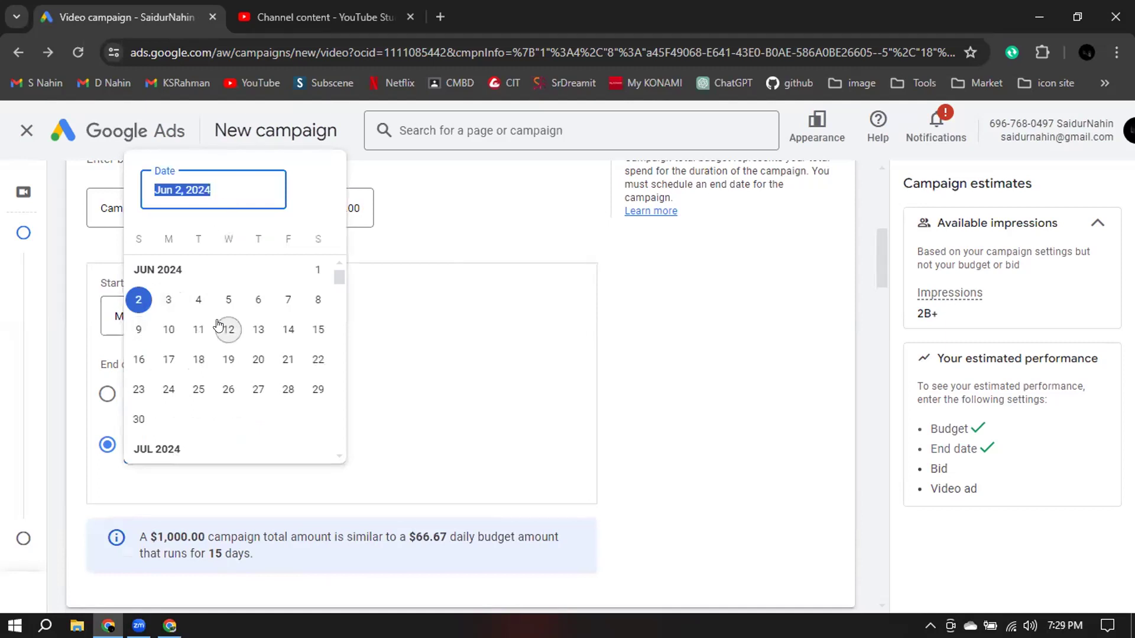
{"action": "scroll", "coordinate": [219, 324], "scroll_direction": "up", "scroll_amount": 3}
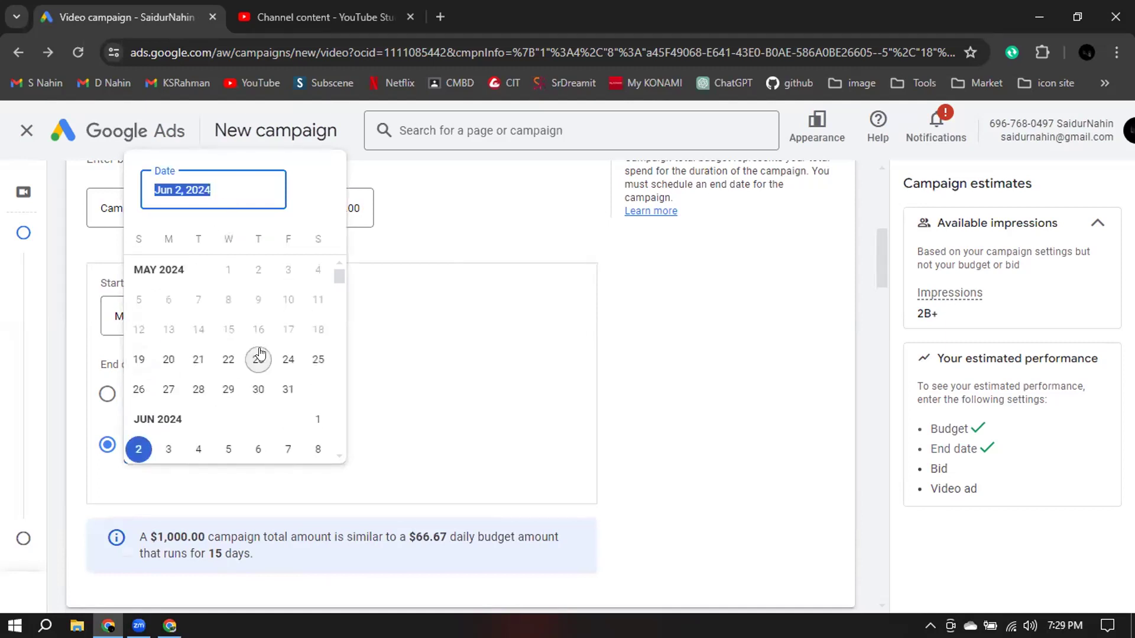
{"action": "scroll", "coordinate": [257, 355], "scroll_direction": "down", "scroll_amount": 4}
{"action": "scroll", "coordinate": [259, 351], "scroll_direction": "down", "scroll_amount": 3}
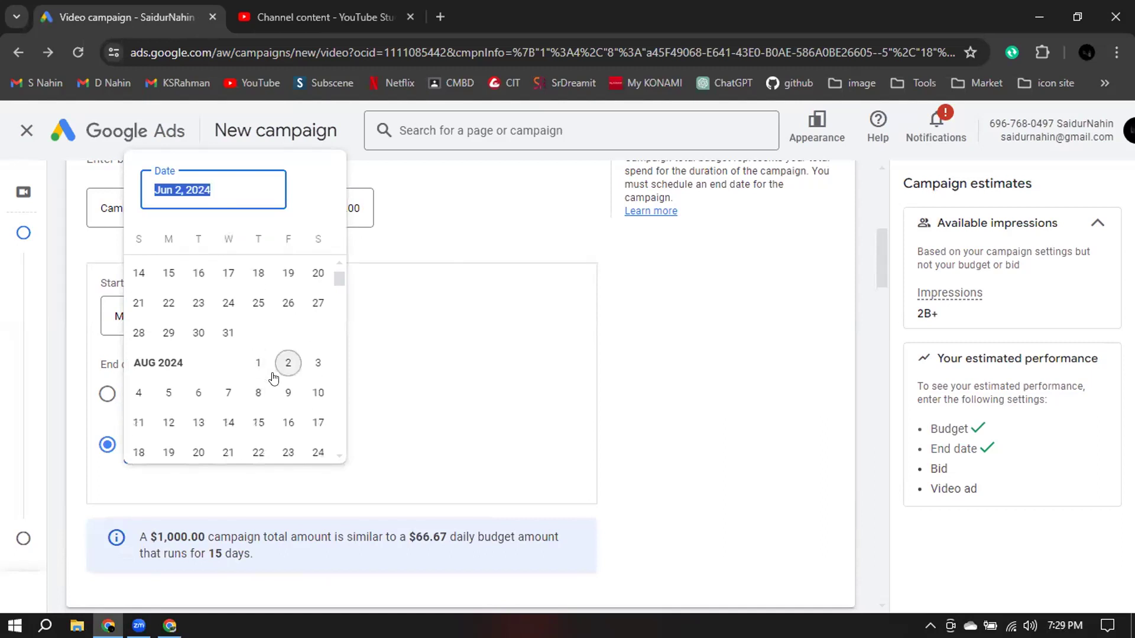
{"action": "left_click", "coordinate": [284, 368]}
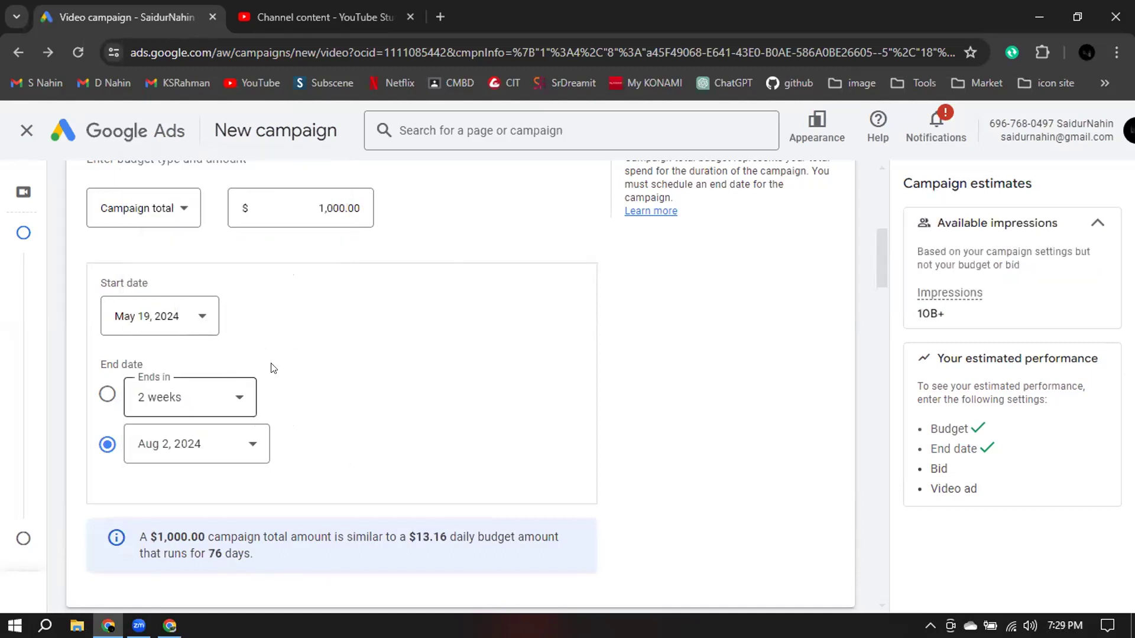
Examine the daily budget equivalent of the campaign total, highlighting it, and collapse the Budget and dates section.
{"action": "scroll", "coordinate": [462, 366], "scroll_direction": "down", "scroll_amount": 1}
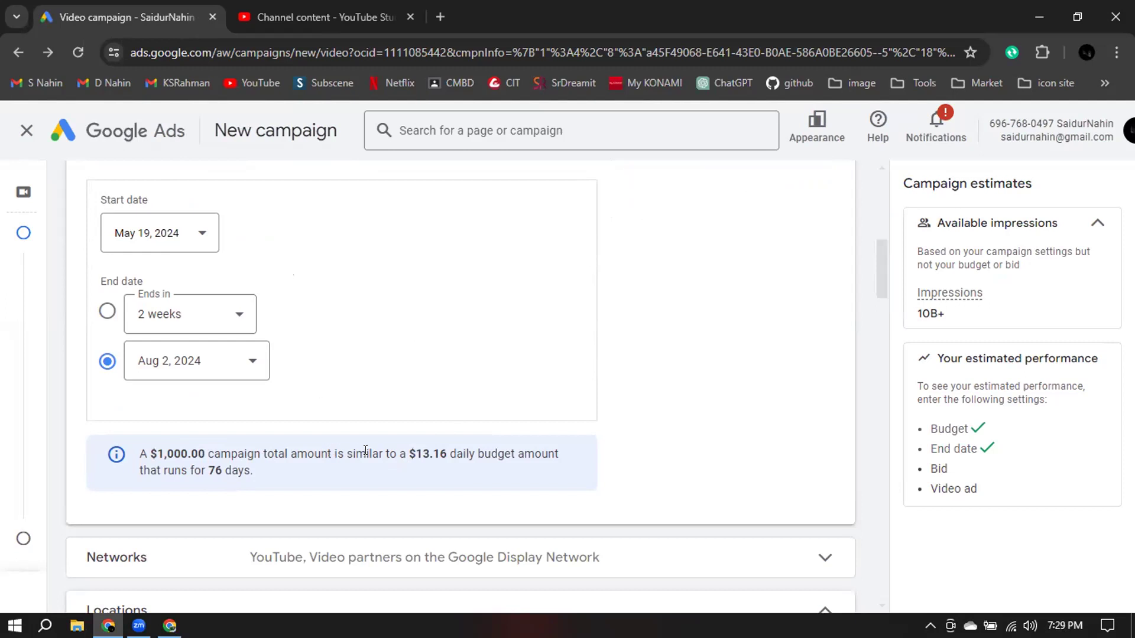
{"action": "left_click_drag", "start_coordinate": [411, 450], "coordinate": [383, 457]}
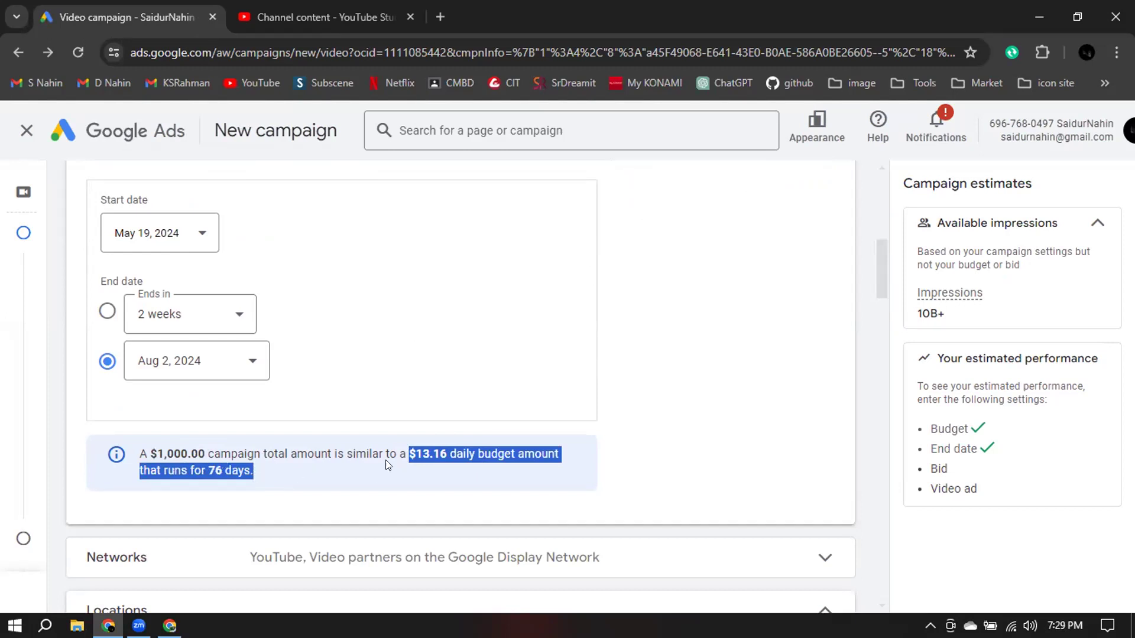
{"action": "left_click", "coordinate": [408, 448]}
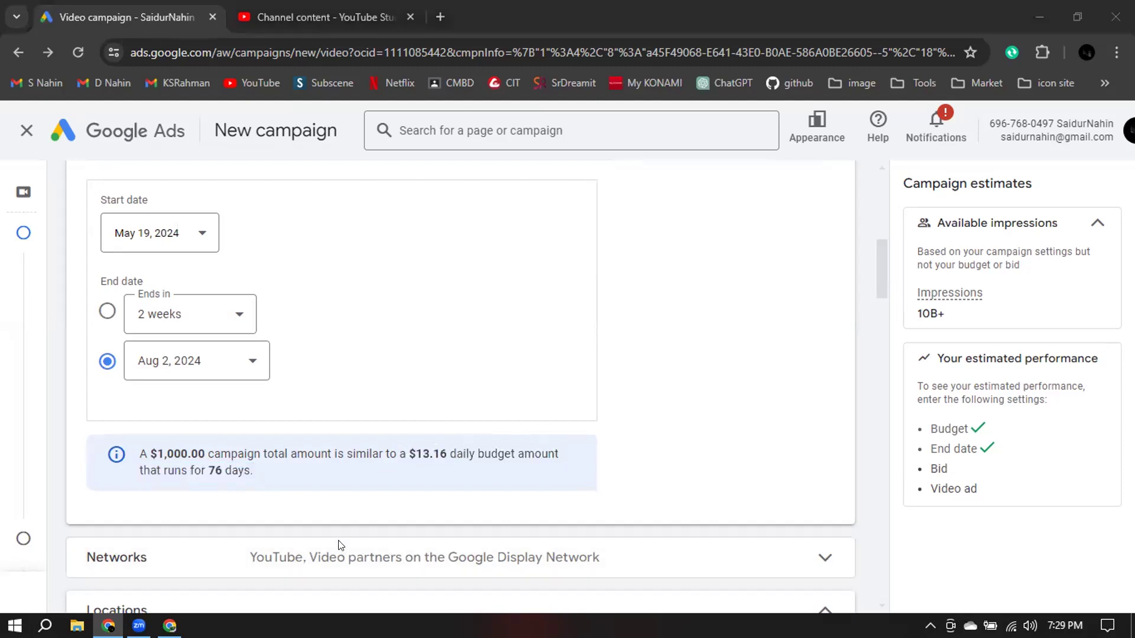
{"action": "scroll", "coordinate": [775, 312], "scroll_direction": "up", "scroll_amount": 5}
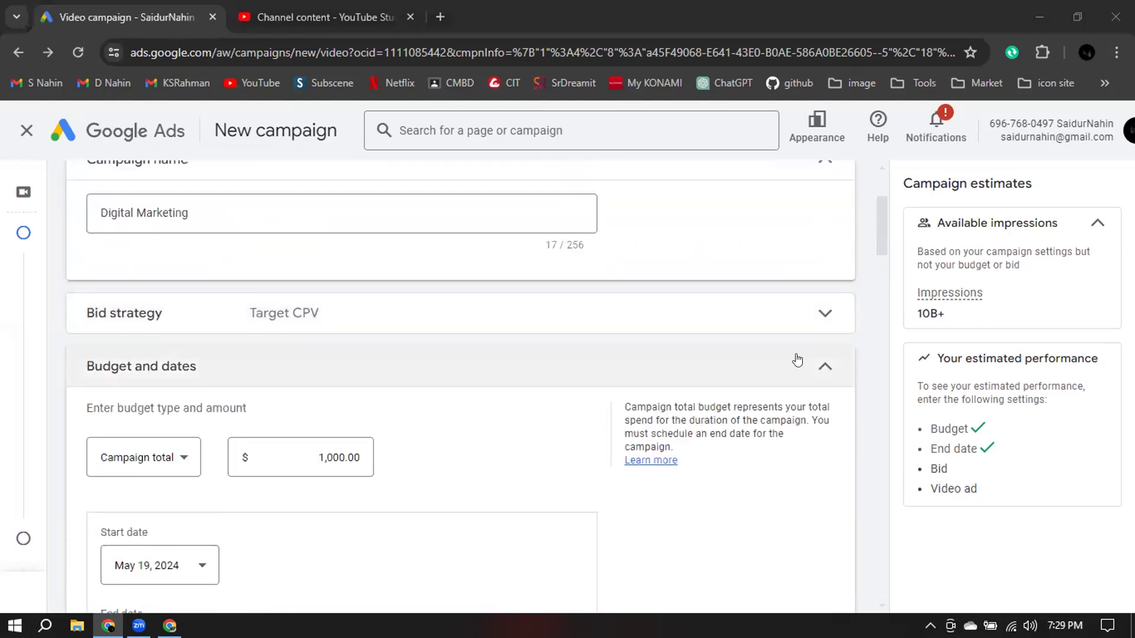
{"action": "left_click", "coordinate": [819, 367]}
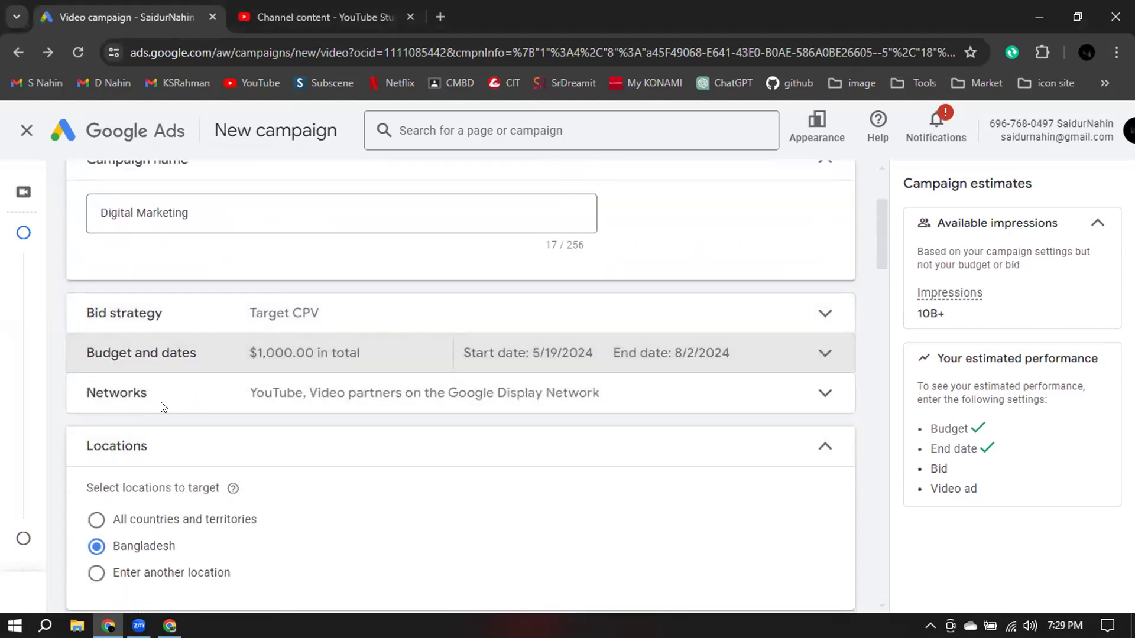
Review the YouTube, Google TV and video partners options under Networks and collapse the section.
{"action": "left_click", "coordinate": [210, 405]}
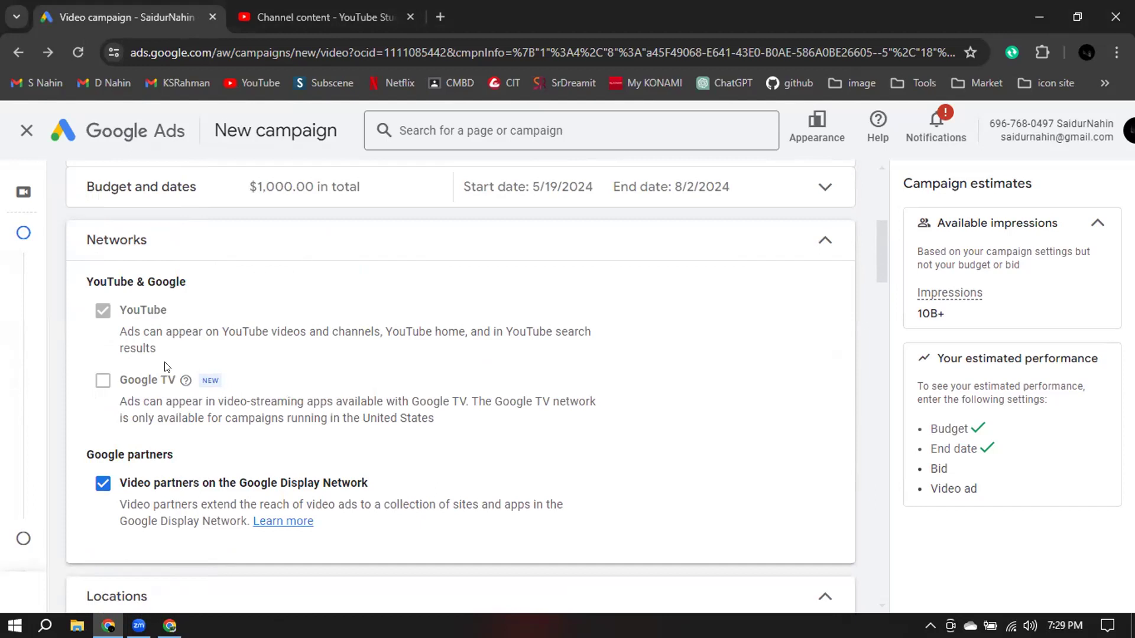
{"action": "mouse_move", "coordinate": [118, 378]}
{"action": "left_click", "coordinate": [822, 240]}
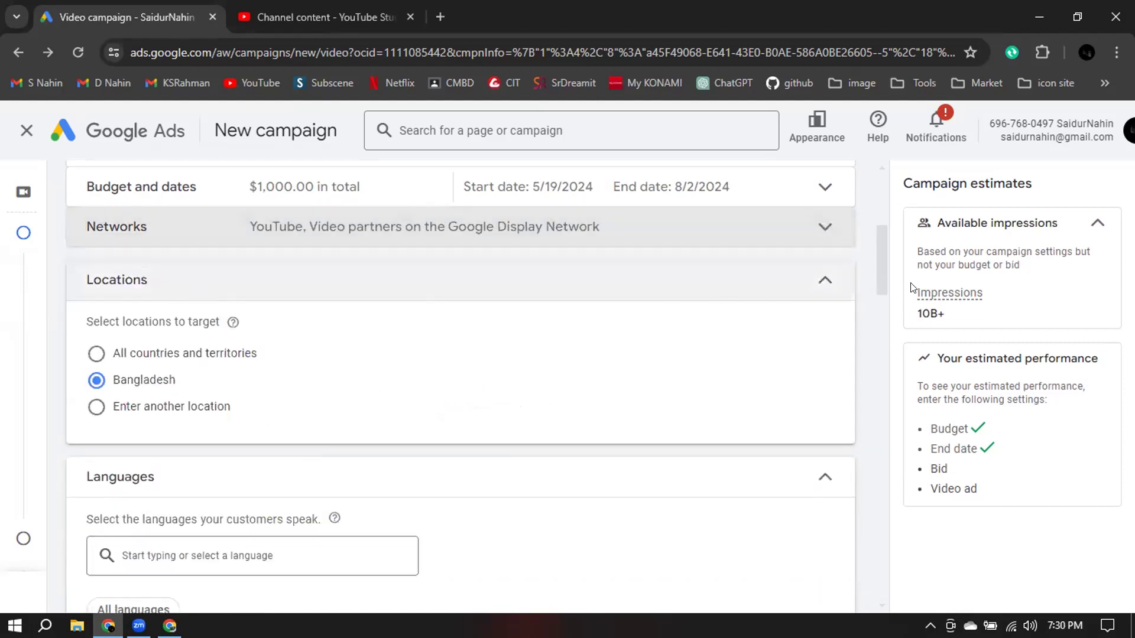
Target Dhaka Division, Bangladesh as another location, using the advanced location search for "dhaka", and save it.
{"action": "left_click", "coordinate": [97, 406]}
{"action": "left_click", "coordinate": [464, 462]}
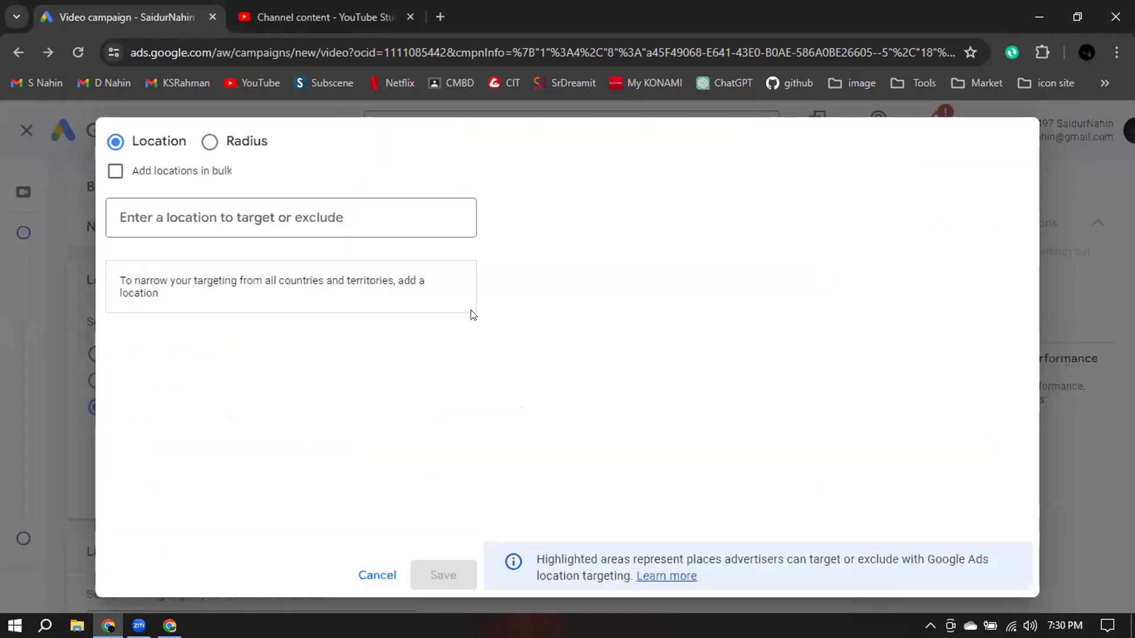
{"action": "left_click", "coordinate": [222, 219]}
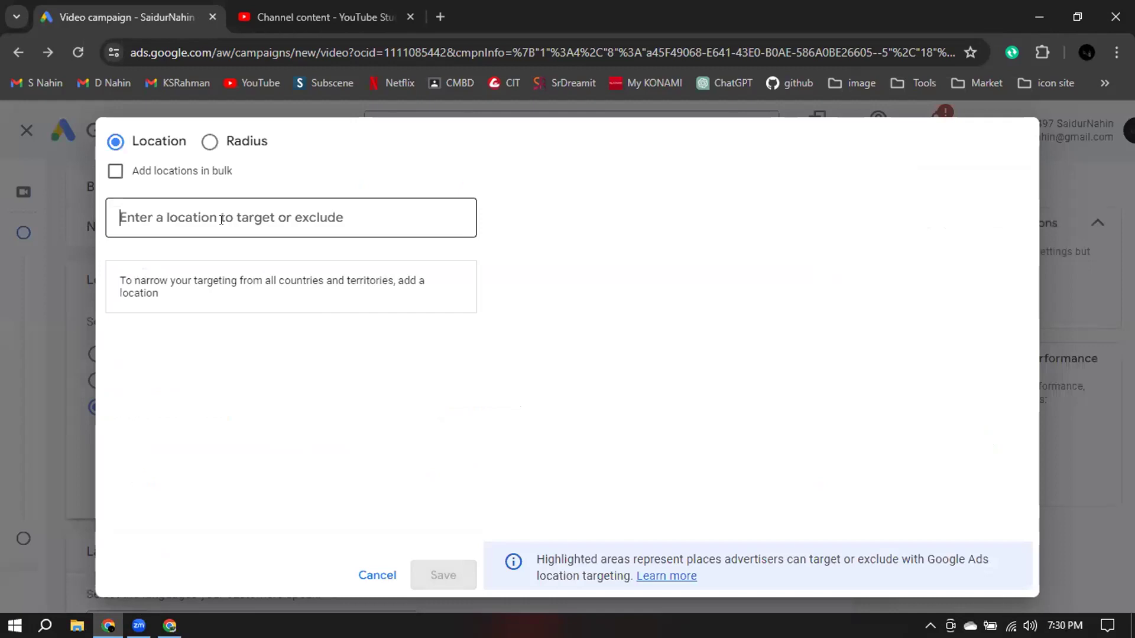
{"action": "type", "text": "dhaka"}
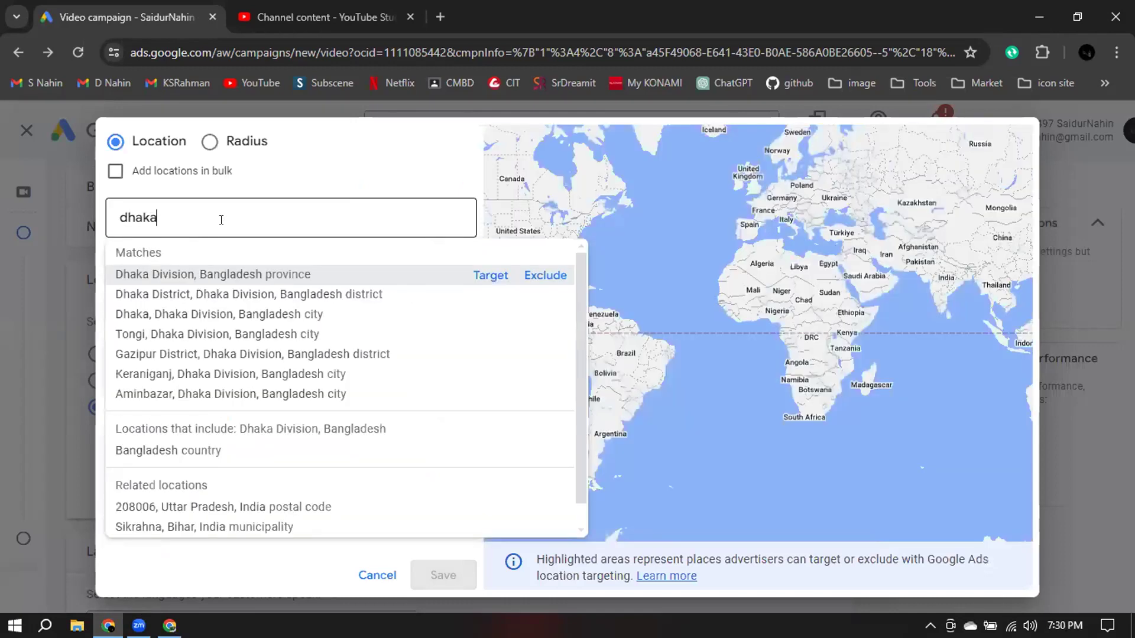
{"action": "left_click", "coordinate": [487, 275]}
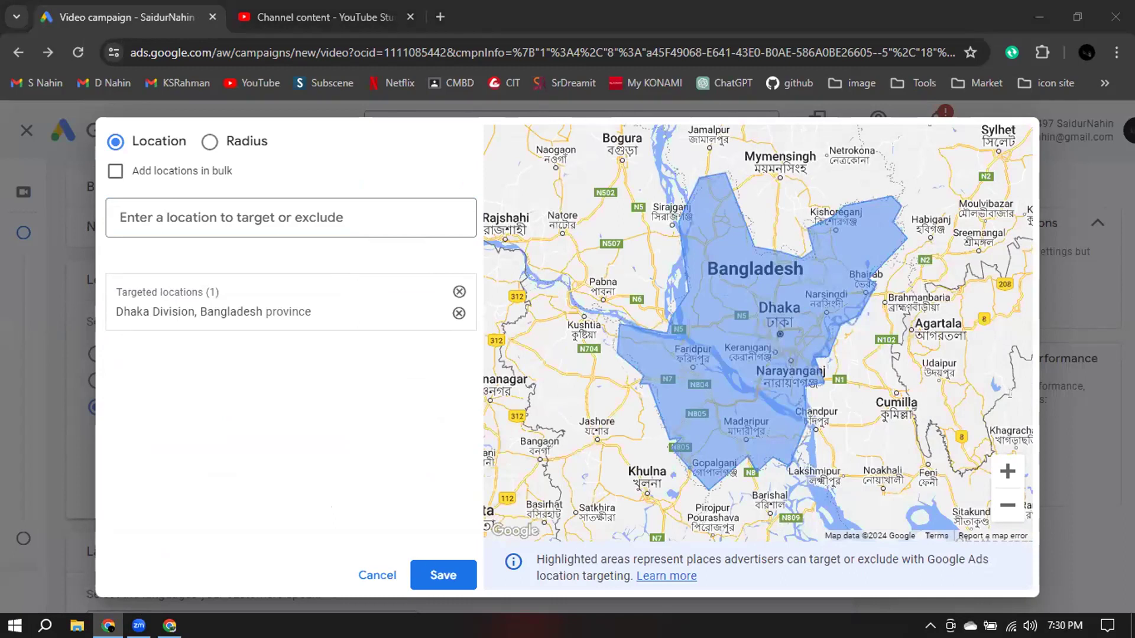
{"action": "left_click", "coordinate": [488, 420]}
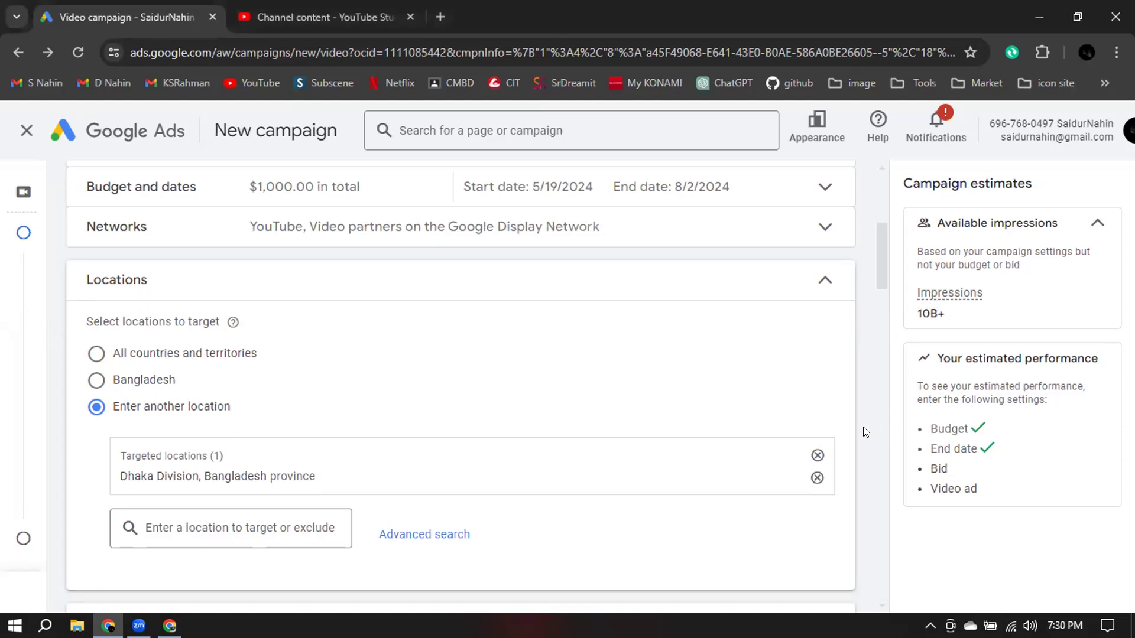
Collapse the Locations and Languages sections.
{"action": "scroll", "coordinate": [864, 431], "scroll_direction": "down", "scroll_amount": 1}
{"action": "left_click", "coordinate": [821, 192]}
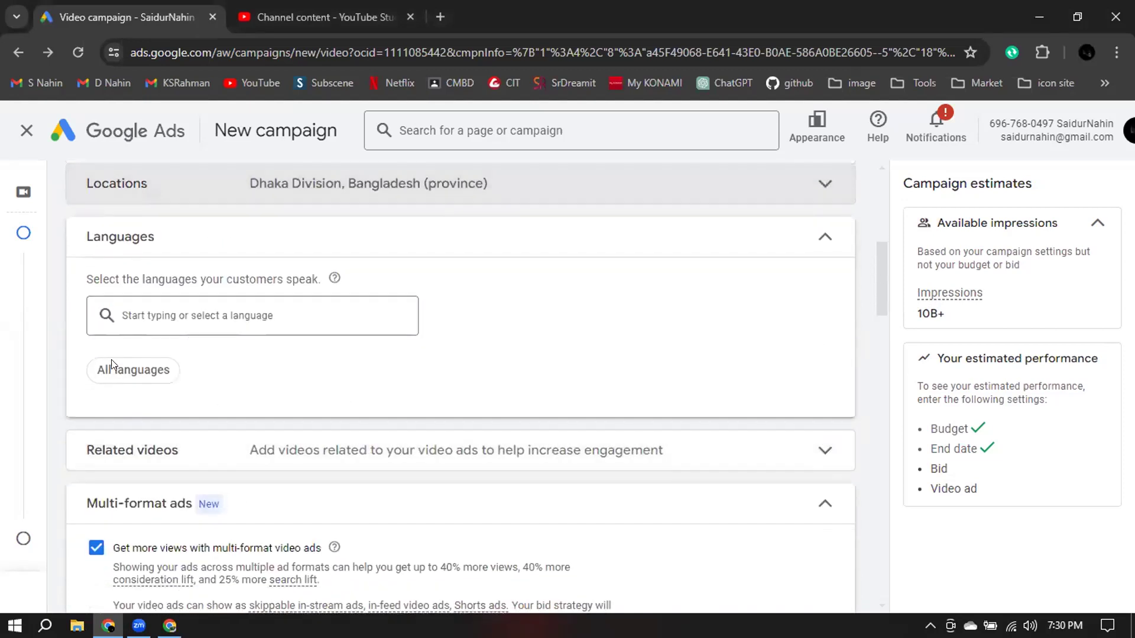
{"action": "left_click", "coordinate": [820, 236]}
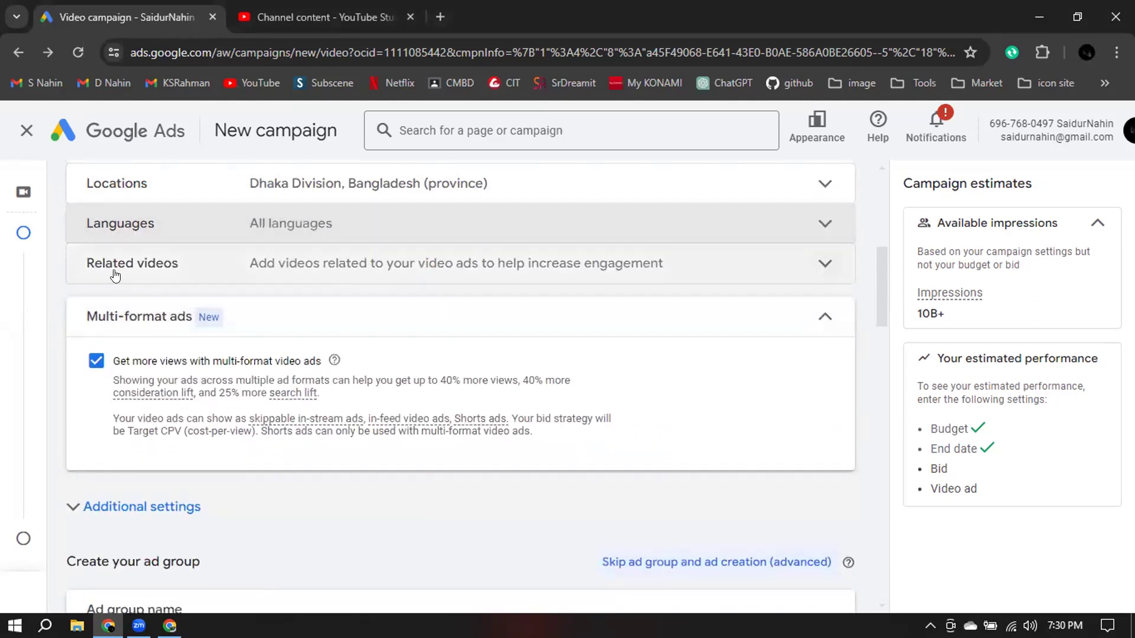
Open the dialog for adding related videos and read the note on when they show with the ads, highlighting it.
{"action": "left_click", "coordinate": [812, 261]}
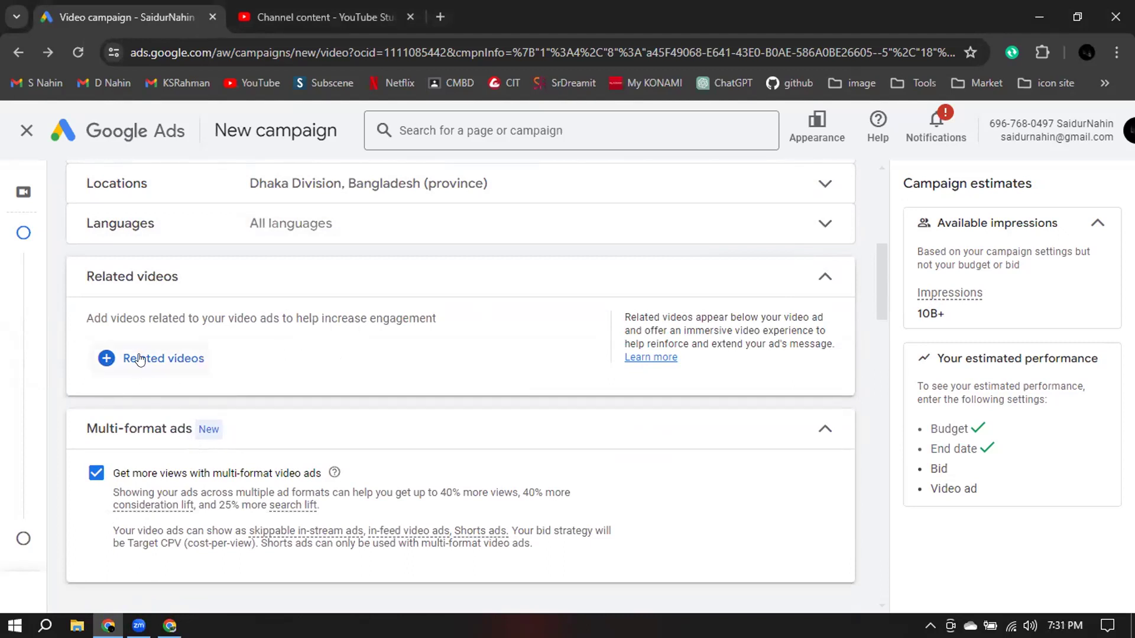
{"action": "left_click", "coordinate": [180, 360]}
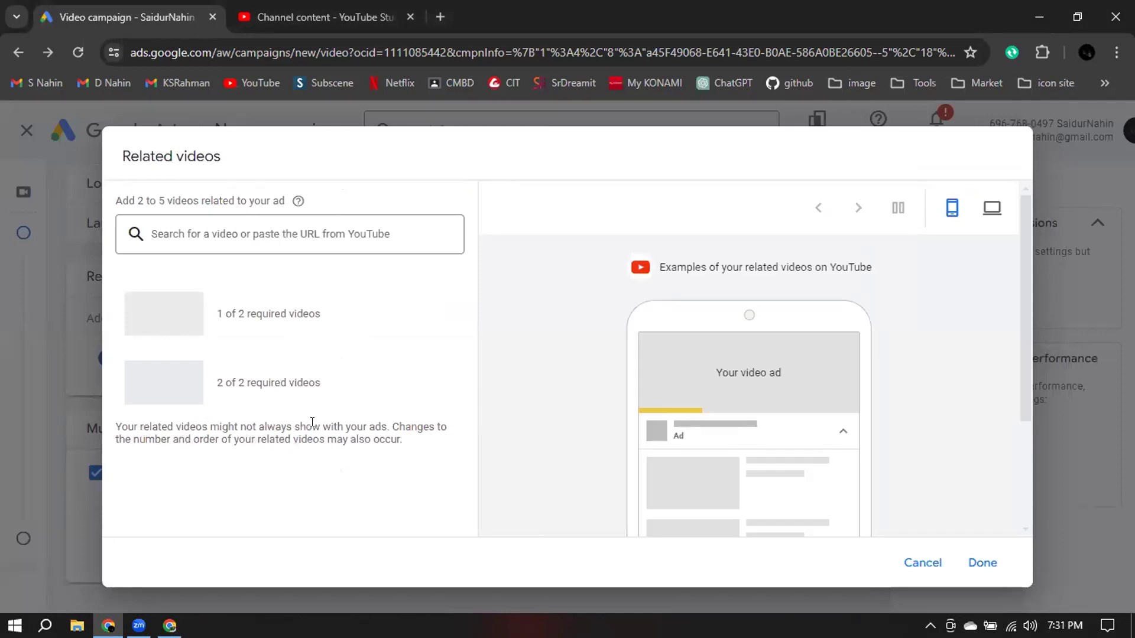
{"action": "left_click_drag", "start_coordinate": [386, 426], "coordinate": [125, 417]}
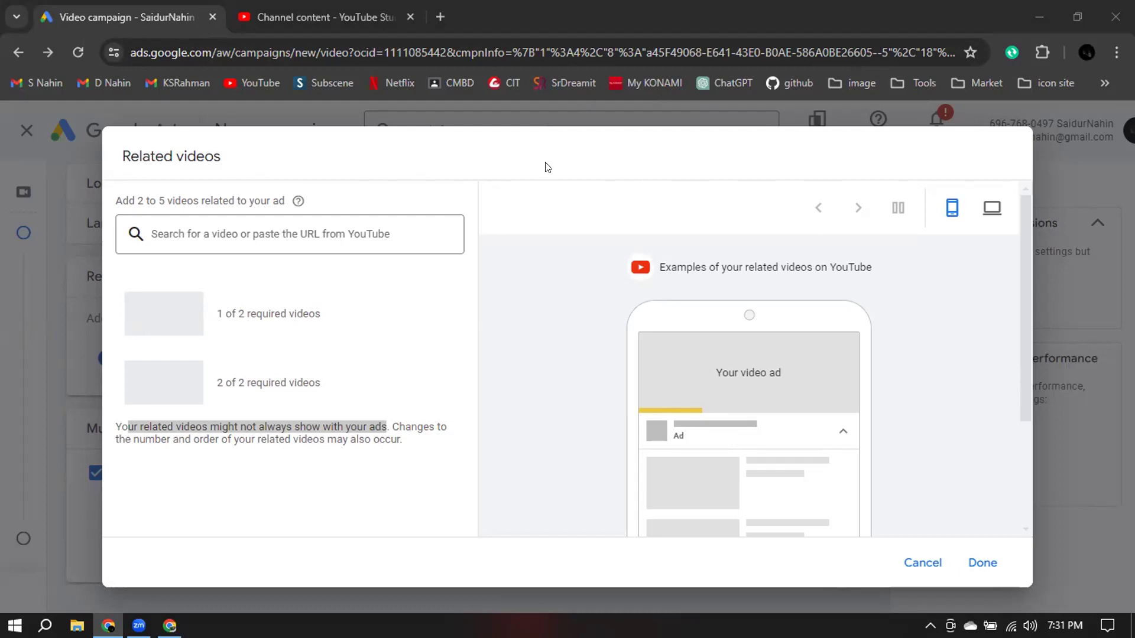
{"action": "left_click", "coordinate": [396, 195]}
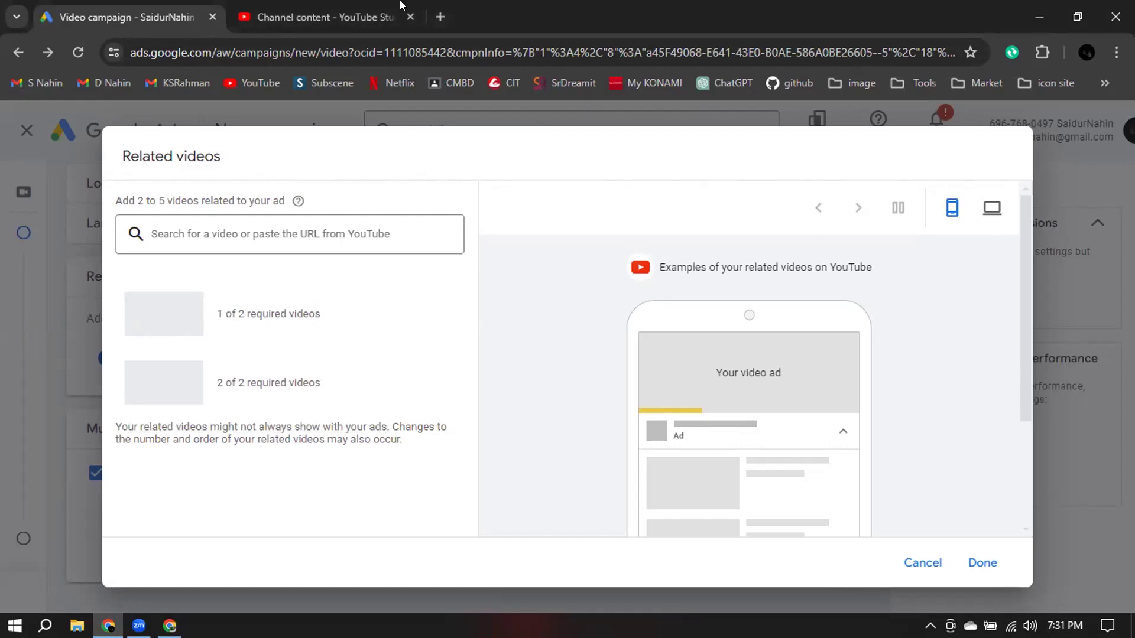
Open YouTube in a new browser tab and search for "lead it institute".
{"action": "left_click", "coordinate": [439, 16]}
{"action": "left_click", "coordinate": [240, 83]}
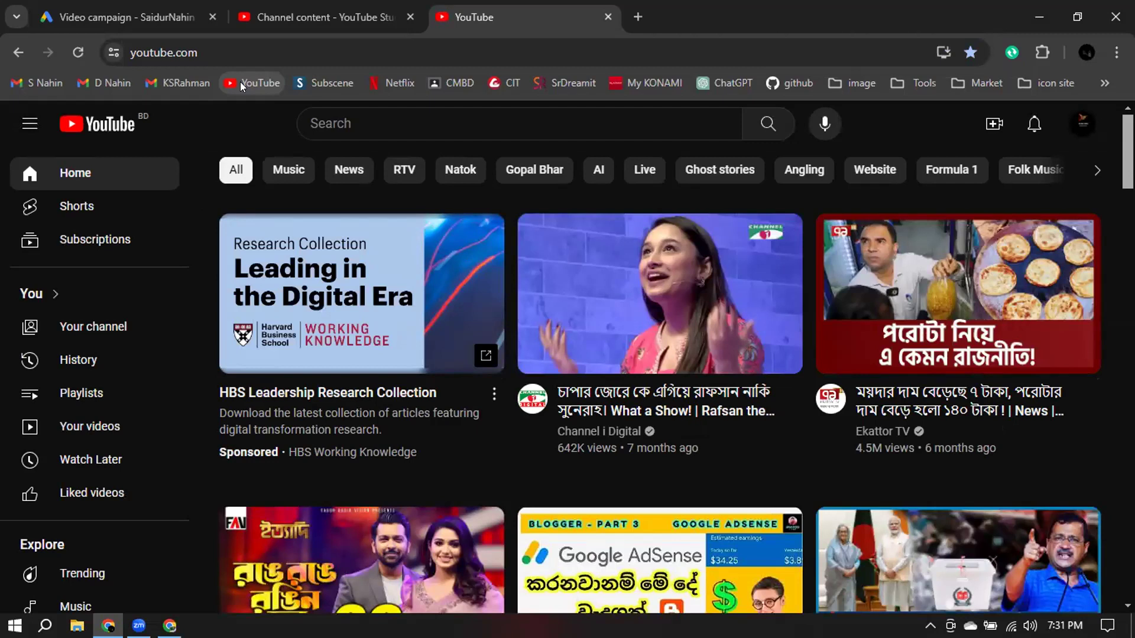
{"action": "left_click", "coordinate": [451, 116]}
{"action": "type", "text": "lead"}
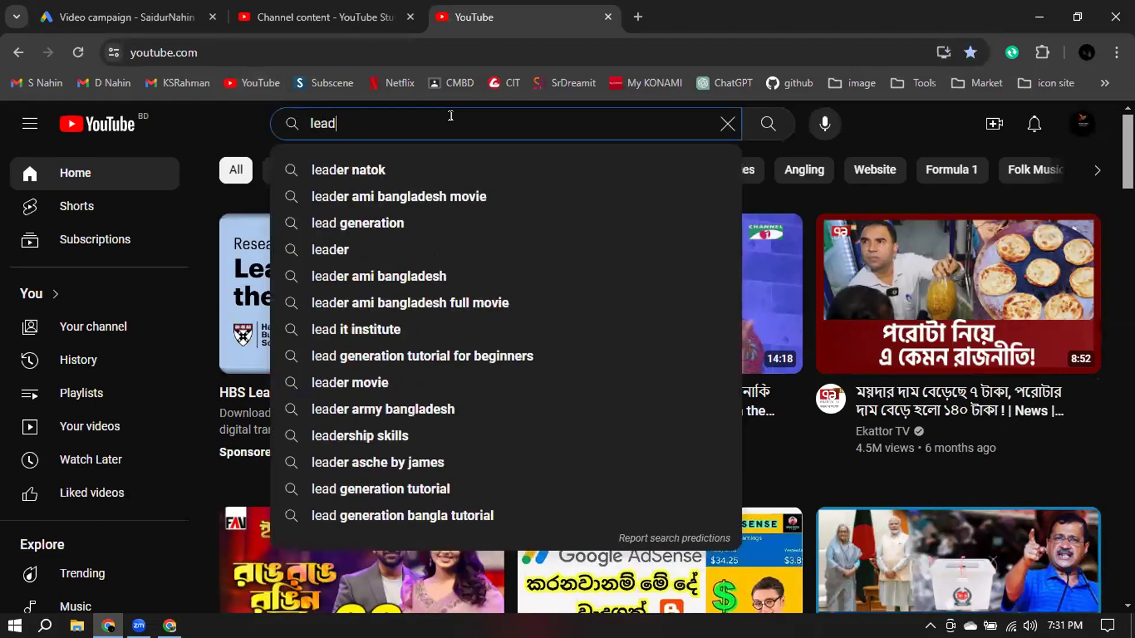
{"action": "type", "text": " it"}
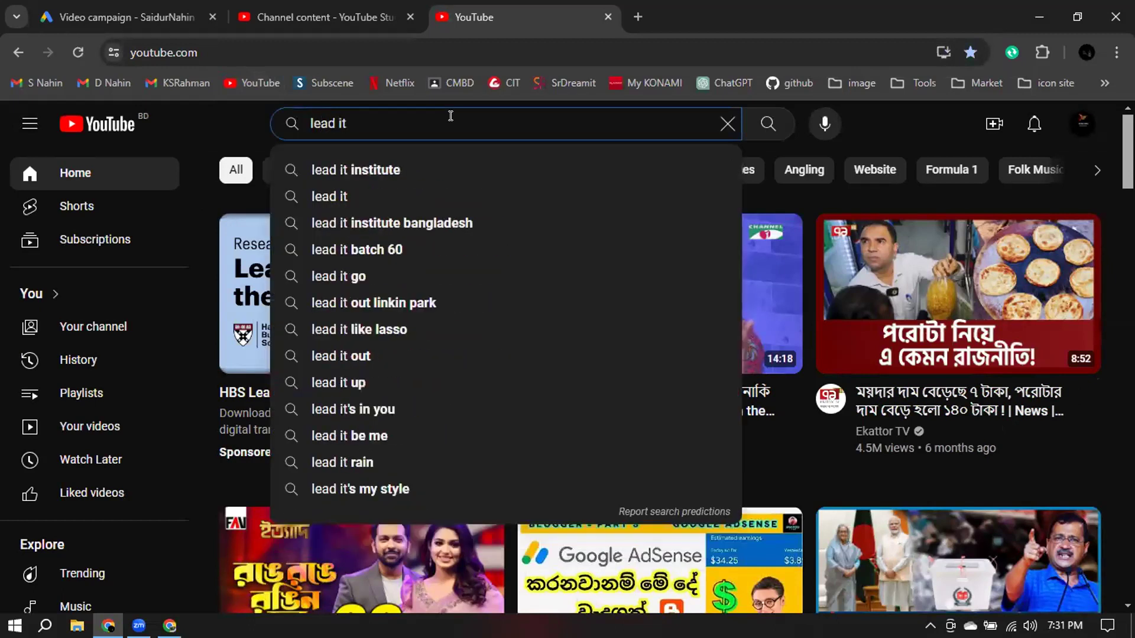
{"action": "key", "text": "Down"}
{"action": "key", "text": "Return"}
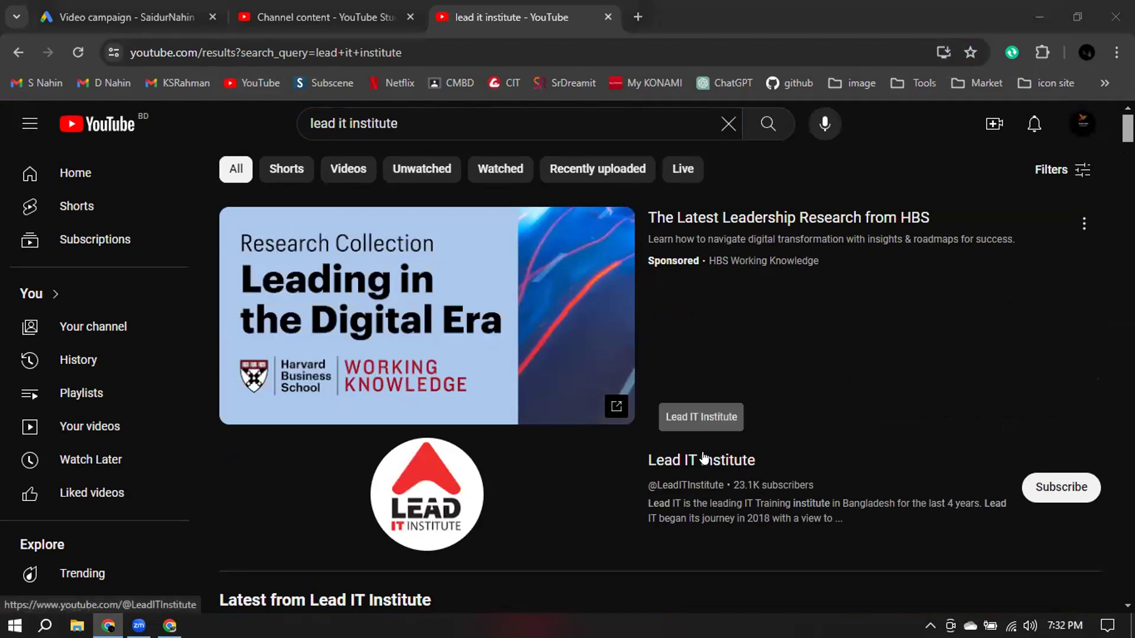
Look through the search results and open the Lead IT Institute channel.
{"action": "scroll", "coordinate": [703, 457], "scroll_direction": "down", "scroll_amount": 4}
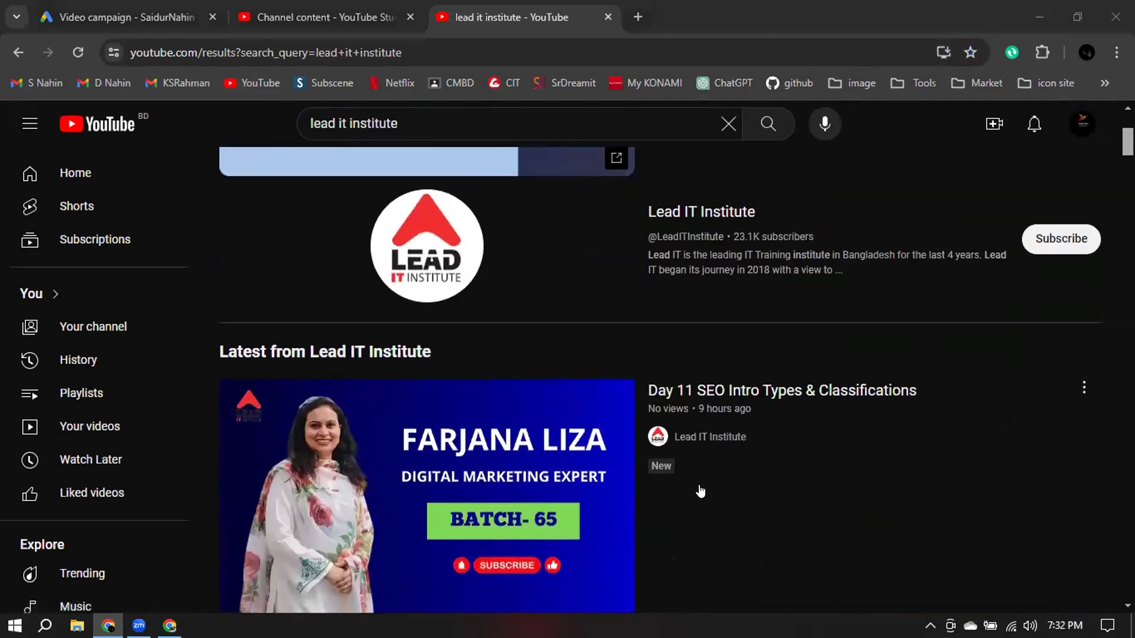
{"action": "scroll", "coordinate": [700, 492], "scroll_direction": "up", "scroll_amount": 3}
{"action": "left_click", "coordinate": [717, 379]}
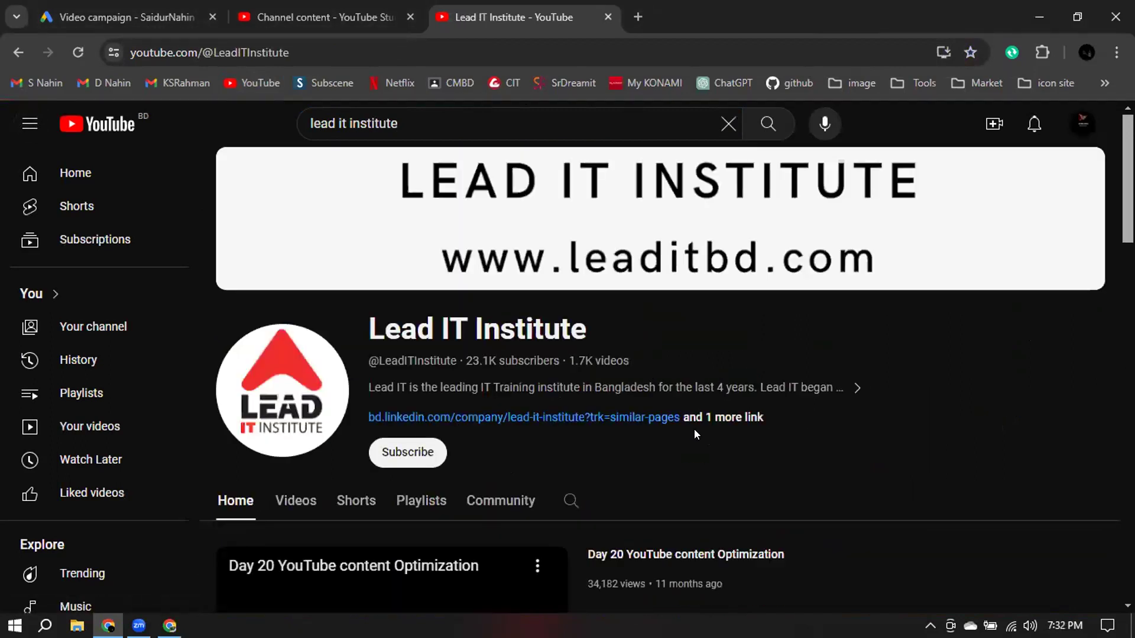
Browse the channel's recommended, recent and popular videos on its home page and open its playlists.
{"action": "scroll", "coordinate": [694, 429], "scroll_direction": "down", "scroll_amount": 4}
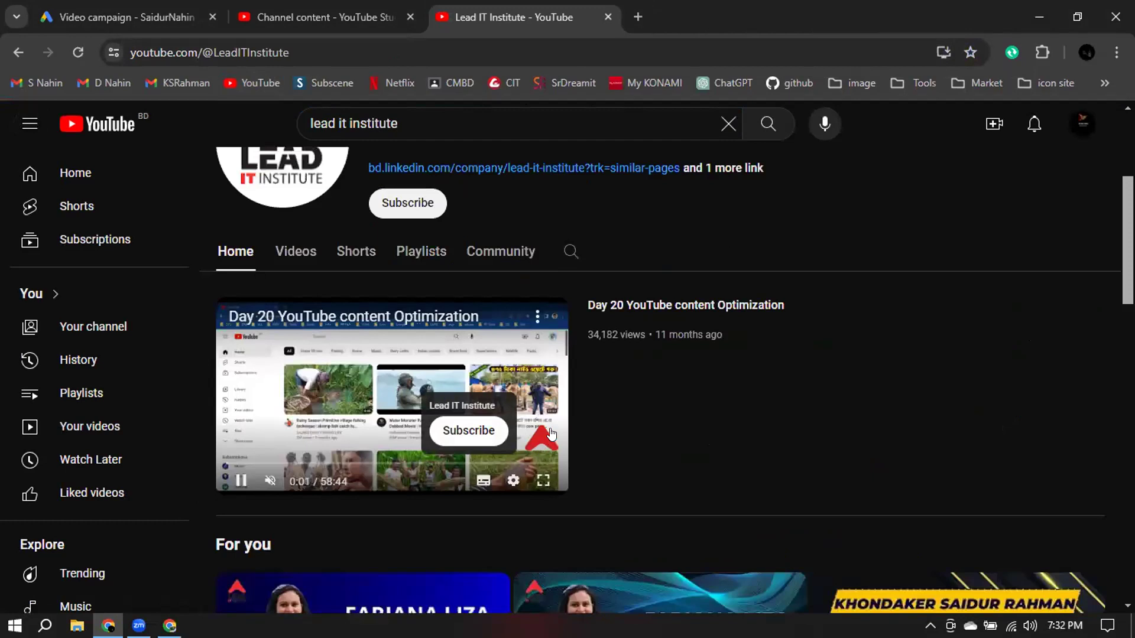
{"action": "scroll", "coordinate": [785, 439], "scroll_direction": "down", "scroll_amount": 5}
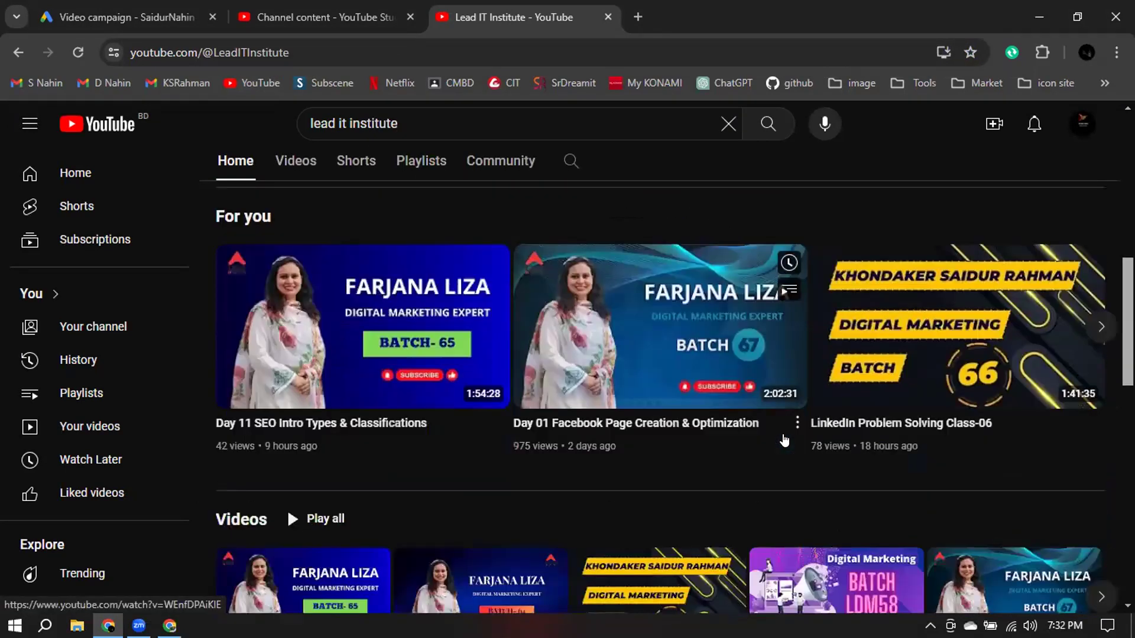
{"action": "scroll", "coordinate": [784, 439], "scroll_direction": "down", "scroll_amount": 7}
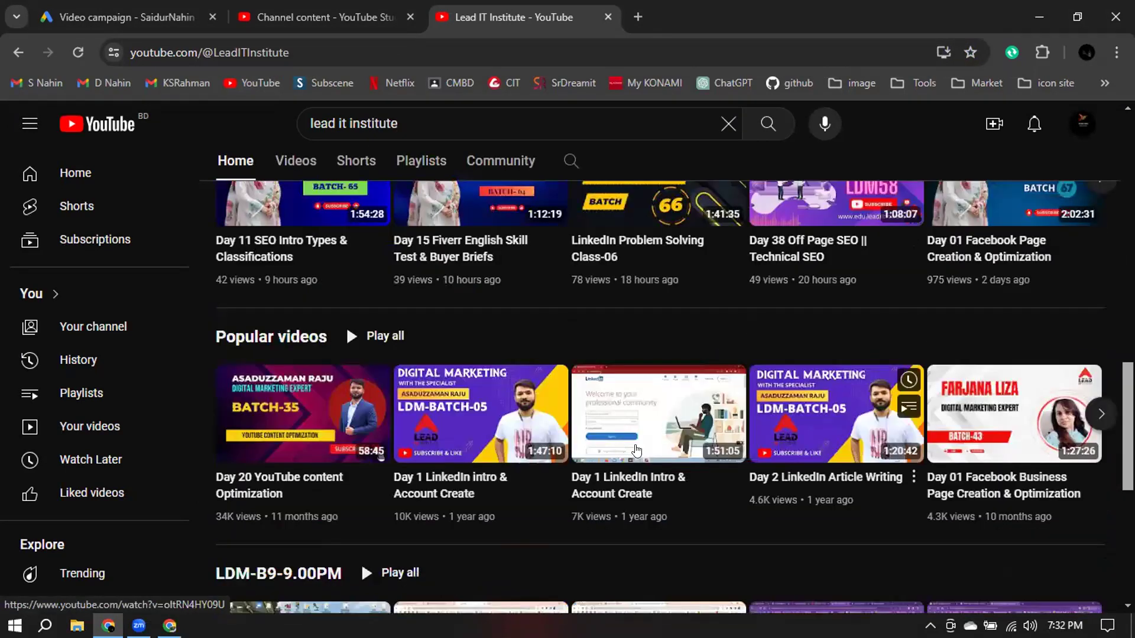
{"action": "scroll", "coordinate": [470, 408], "scroll_direction": "up", "scroll_amount": 4}
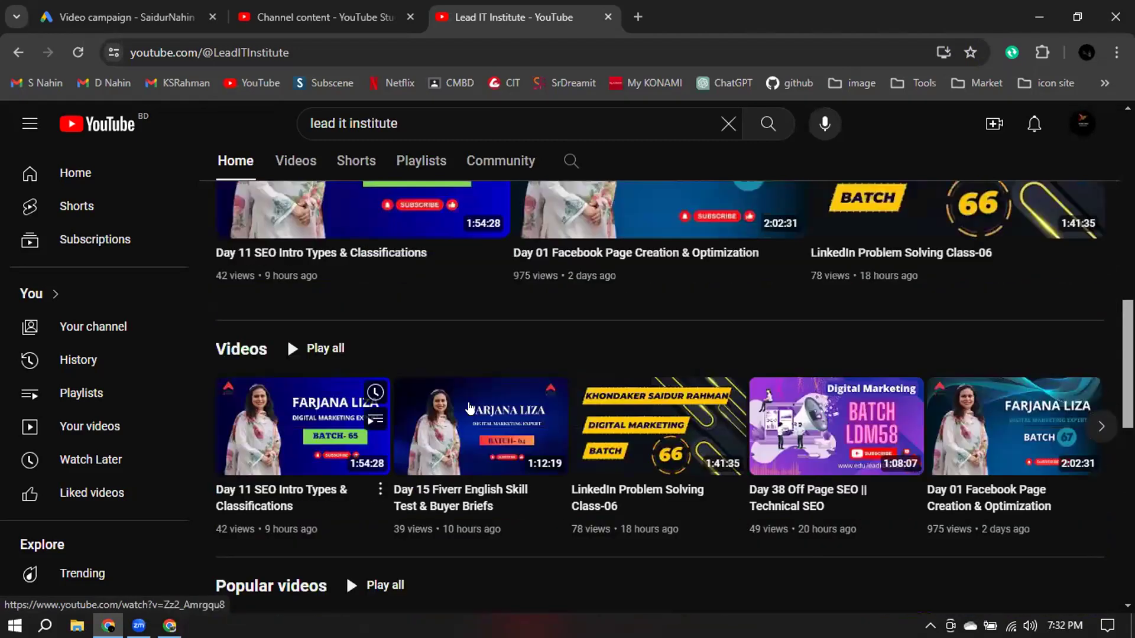
{"action": "left_click", "coordinate": [1102, 426]}
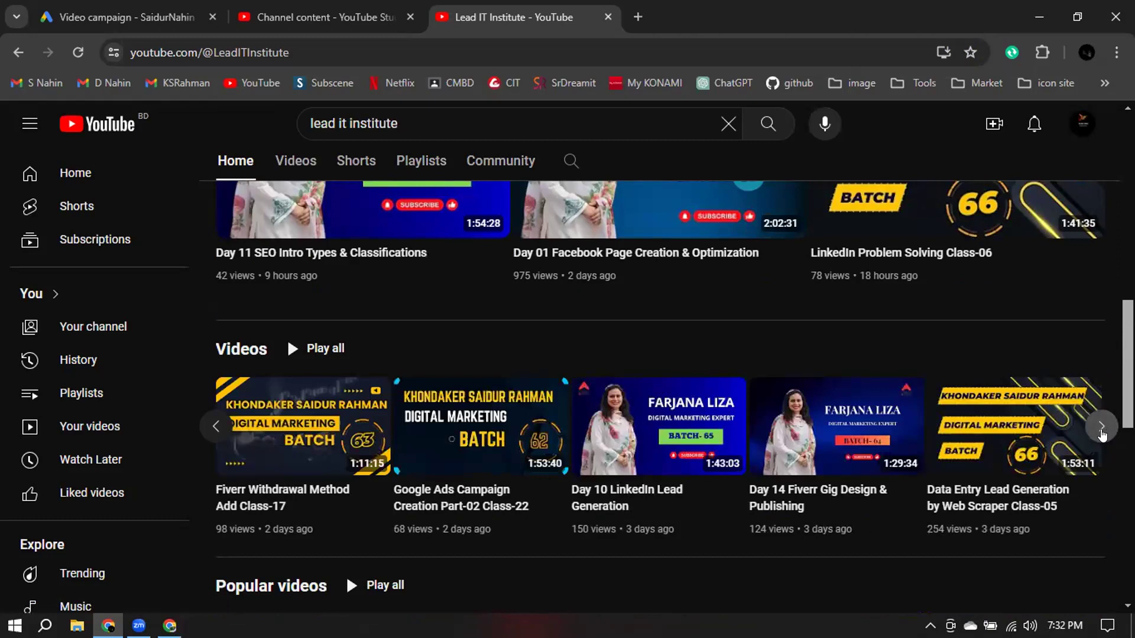
{"action": "scroll", "coordinate": [508, 440], "scroll_direction": "up", "scroll_amount": 10}
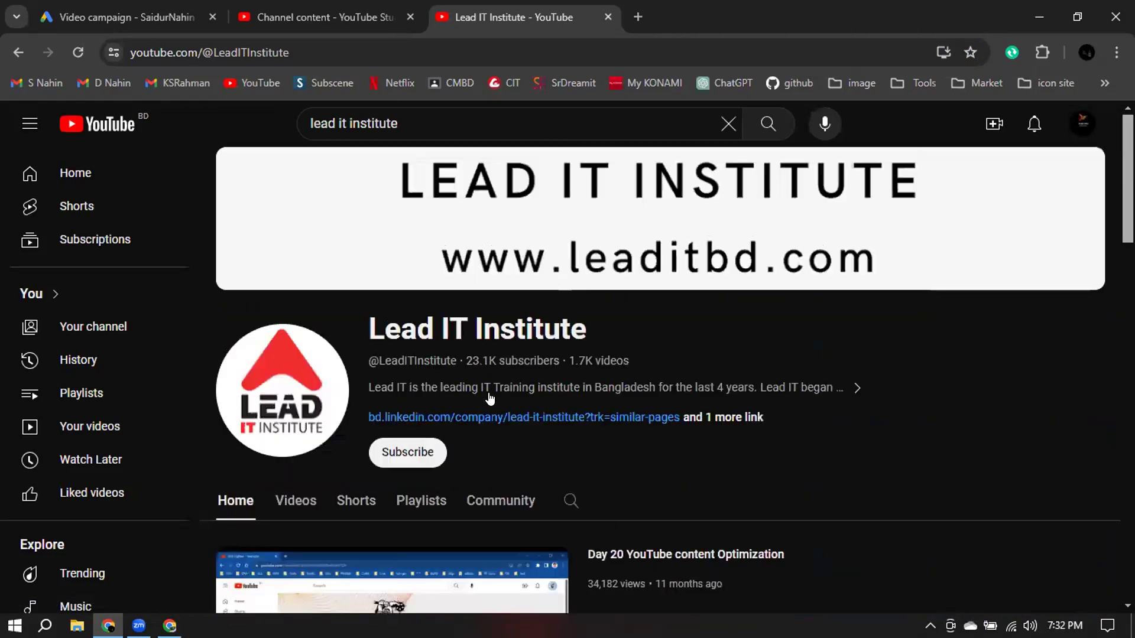
{"action": "left_click", "coordinate": [408, 505]}
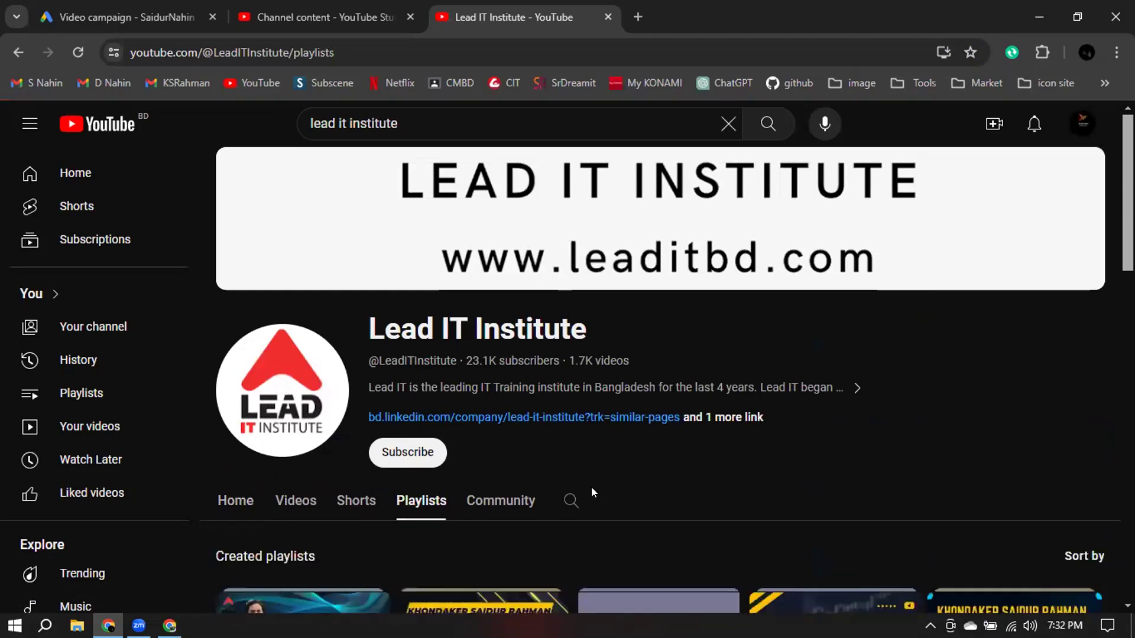
Open the channel's LDM-B62-07:00PM playlist and copy the URL of its Class Instructions video.
{"action": "scroll", "coordinate": [591, 487], "scroll_direction": "down", "scroll_amount": 5}
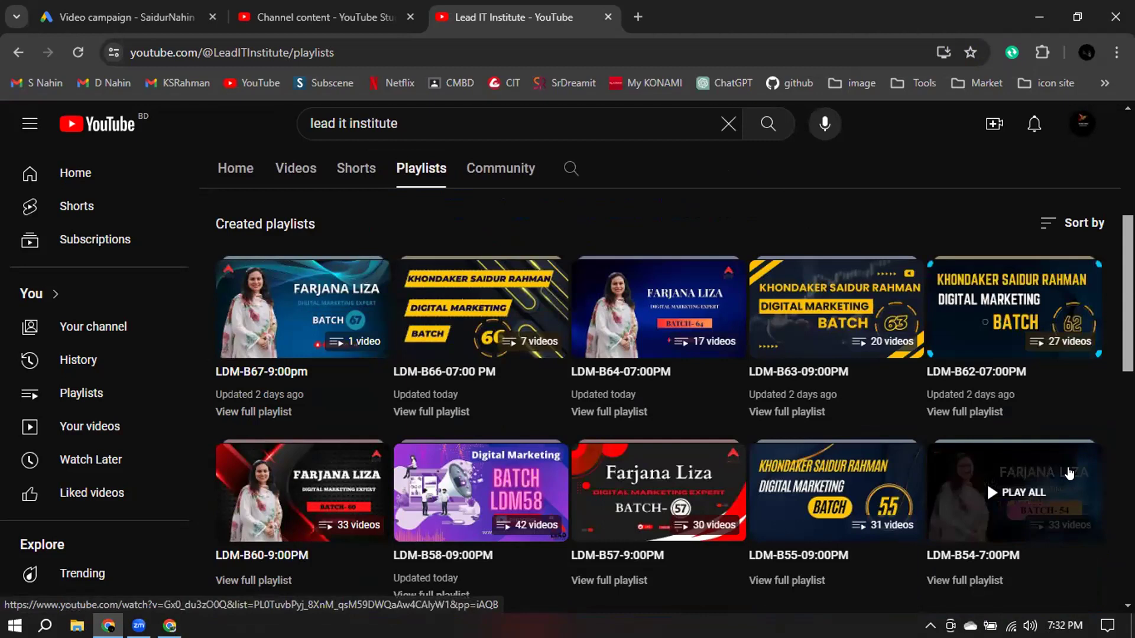
{"action": "left_click", "coordinate": [1045, 313]}
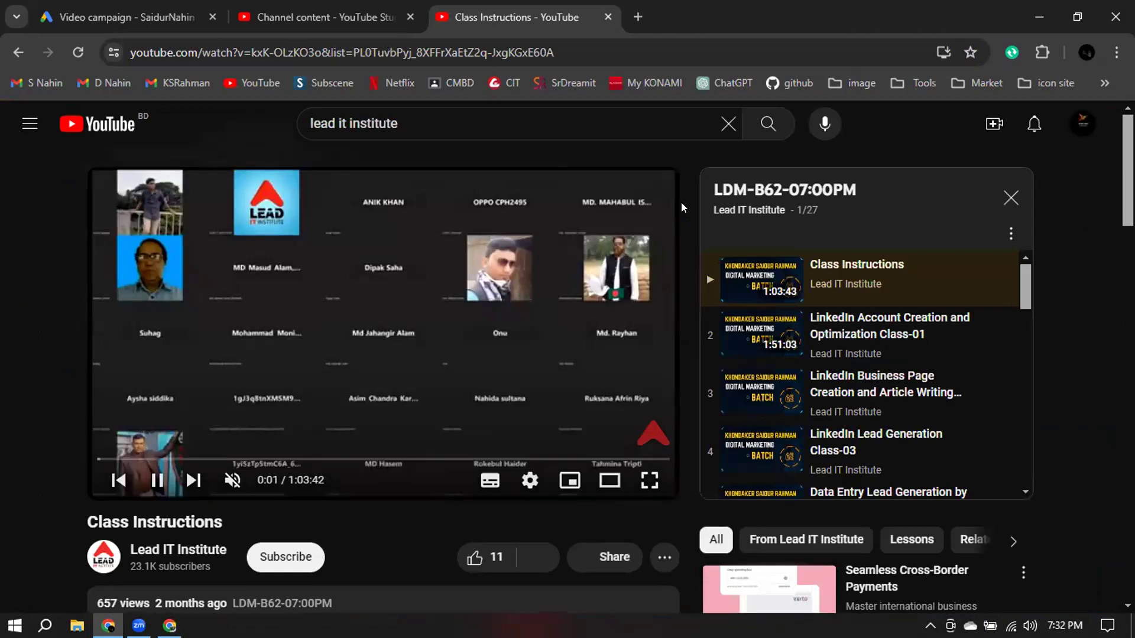
{"action": "left_click", "coordinate": [479, 55]}
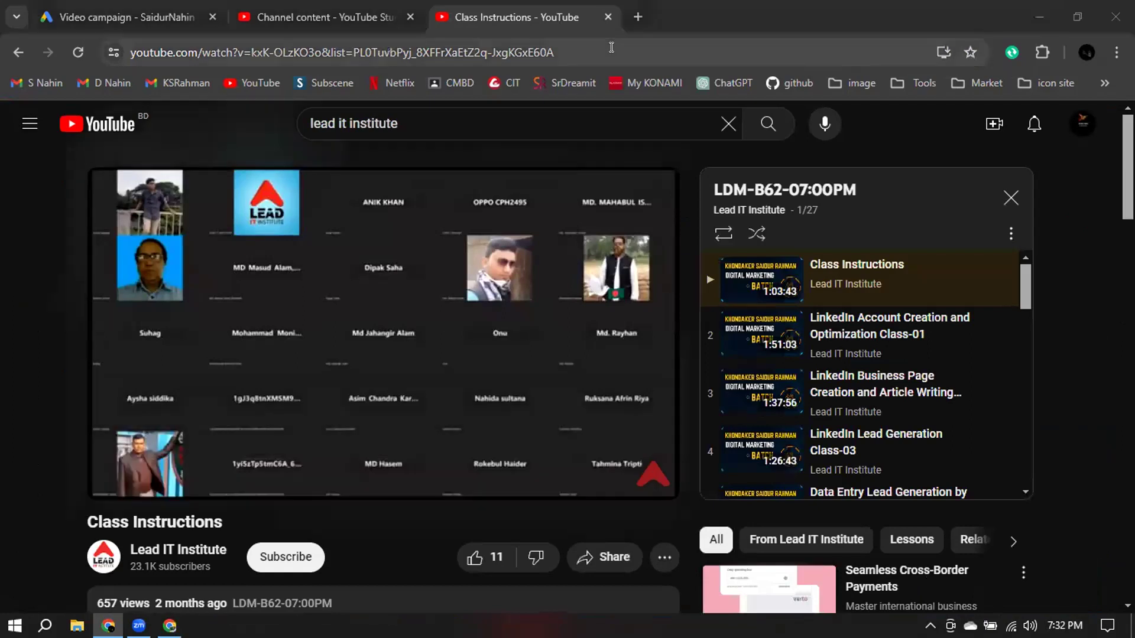
{"action": "right_click", "coordinate": [481, 53]}
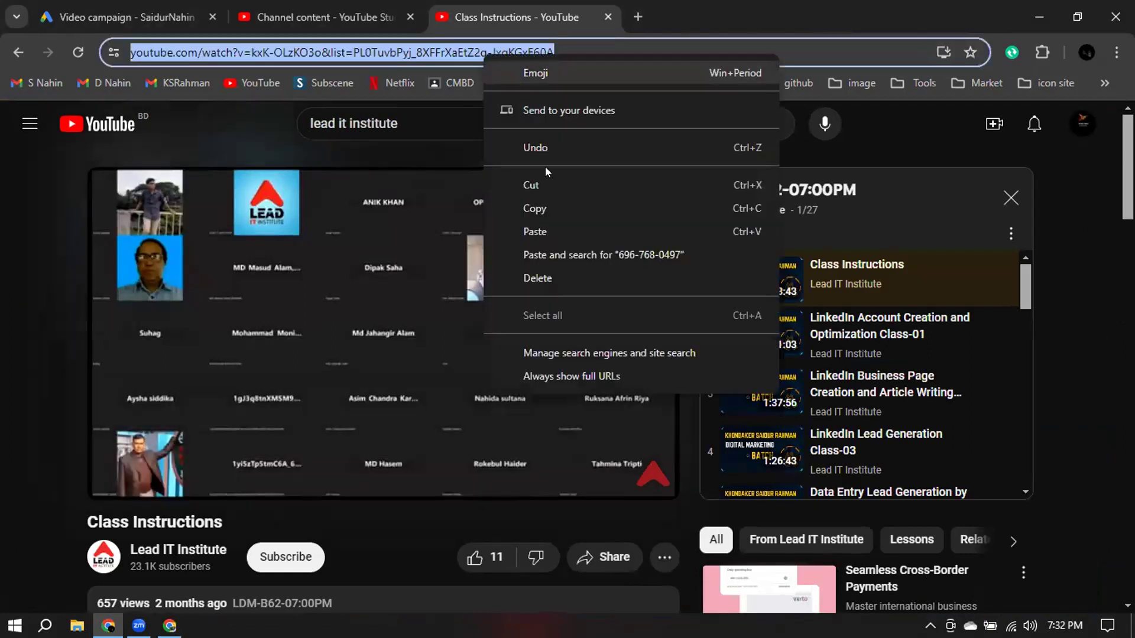
{"action": "left_click", "coordinate": [545, 208]}
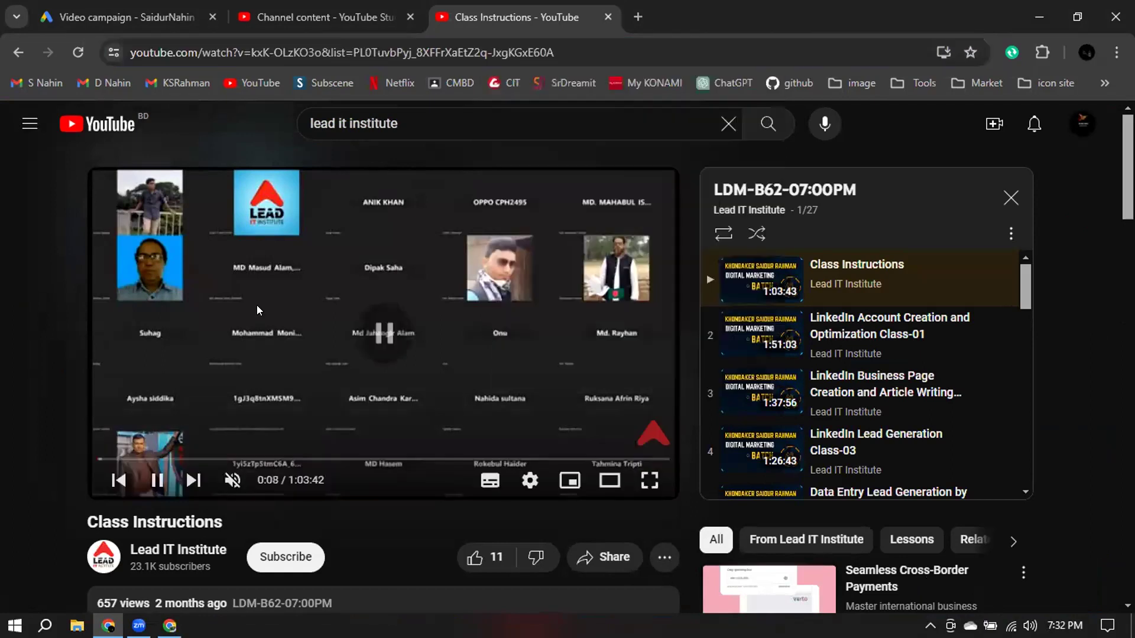
Return to the Google Ads campaign and add the Class Instructions video as the first related video using its copied URL.
{"action": "left_click", "coordinate": [333, 7]}
{"action": "left_click", "coordinate": [130, 16]}
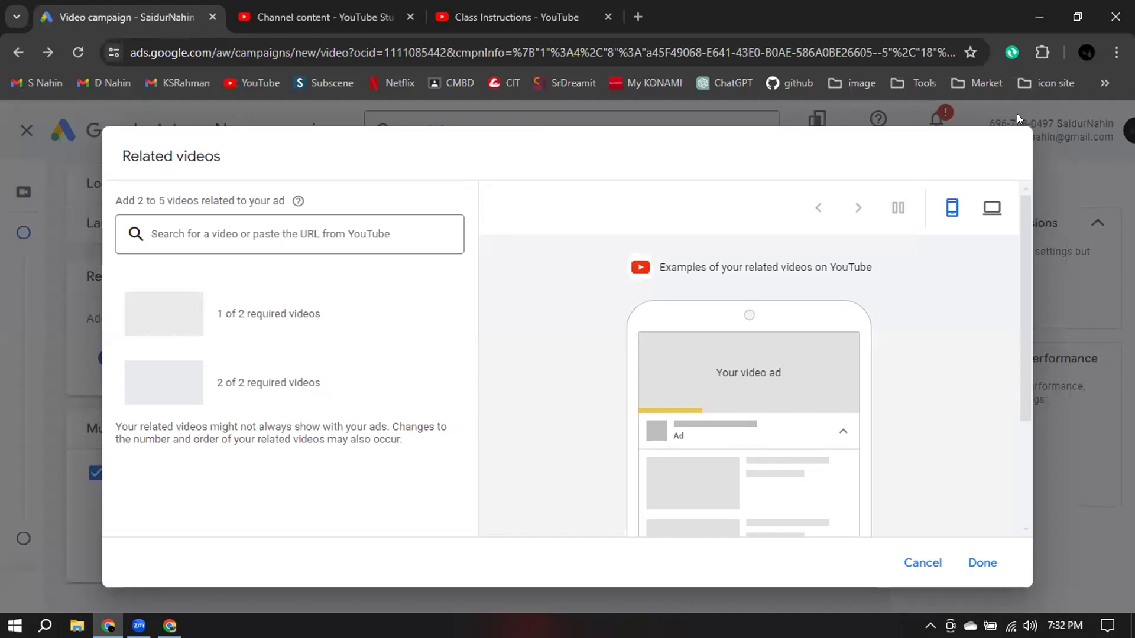
{"action": "left_click", "coordinate": [219, 226]}
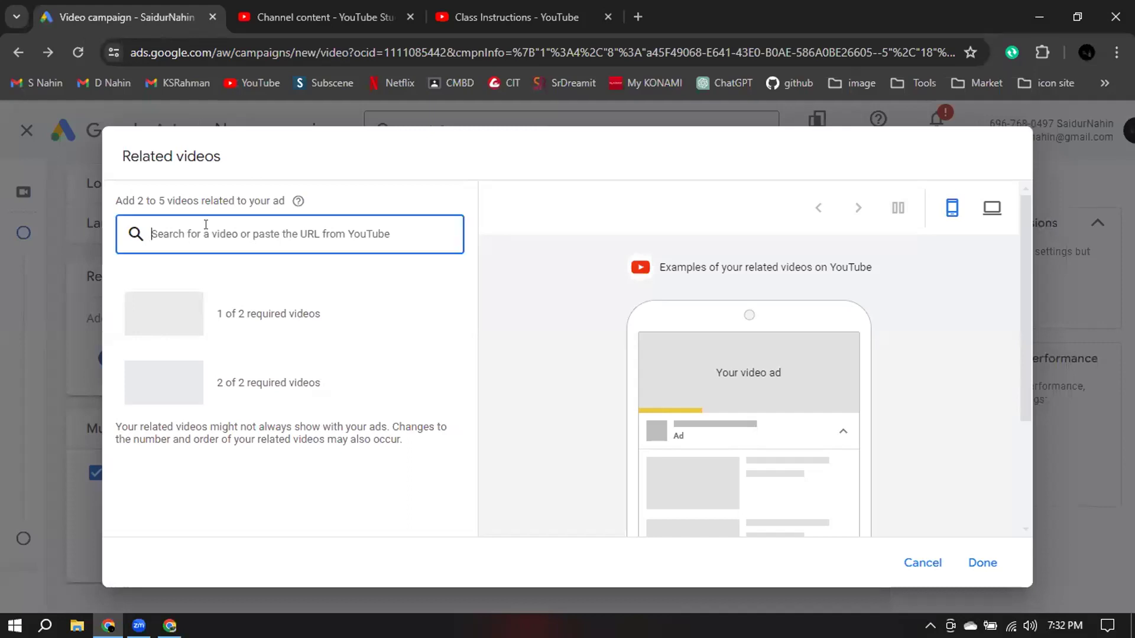
{"action": "key", "text": "ctrl+v"}
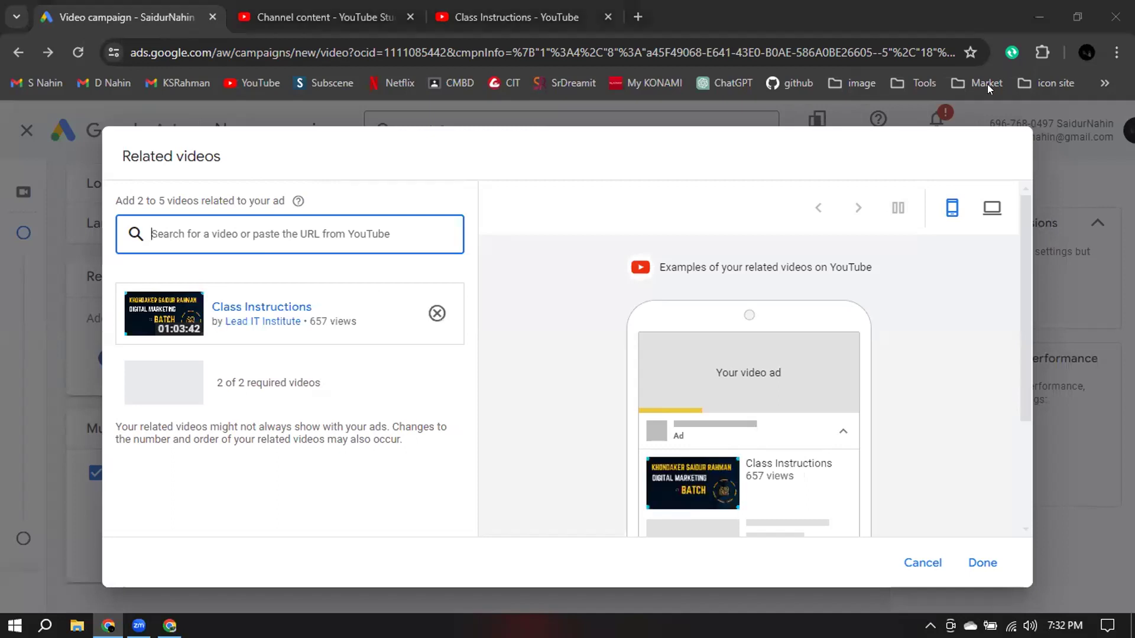
Add the playlist's third video, LinkedIn Business Page Creation and Article Writing Class-02, as the second related video and save the selection.
{"action": "key", "text": "ctrl+3"}
{"action": "left_click", "coordinate": [833, 402]}
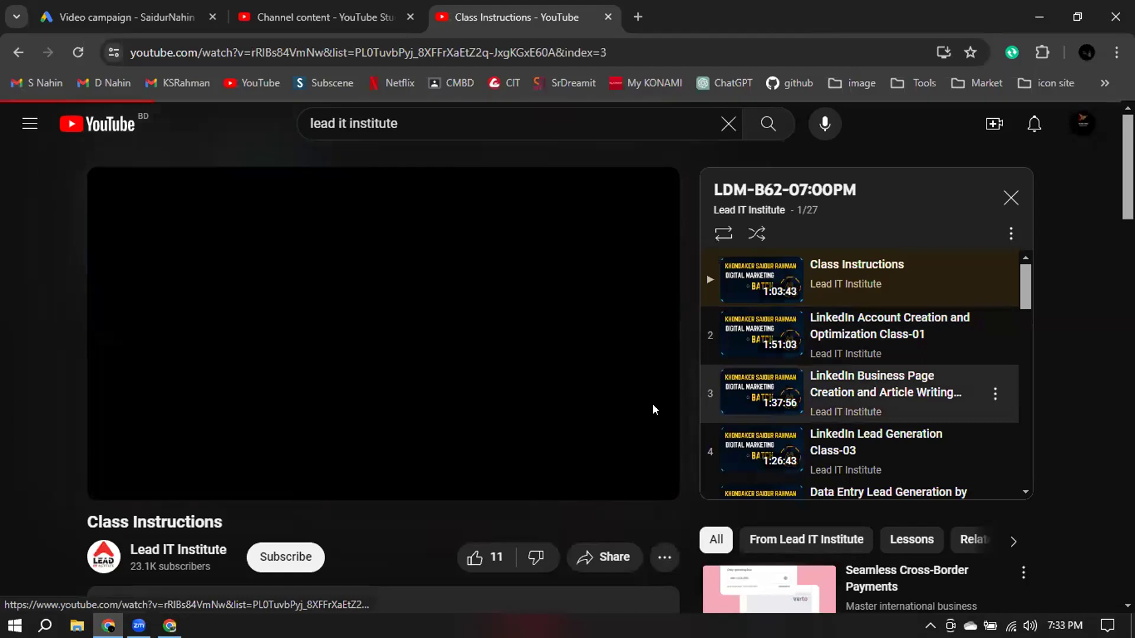
{"action": "left_click", "coordinate": [566, 47]}
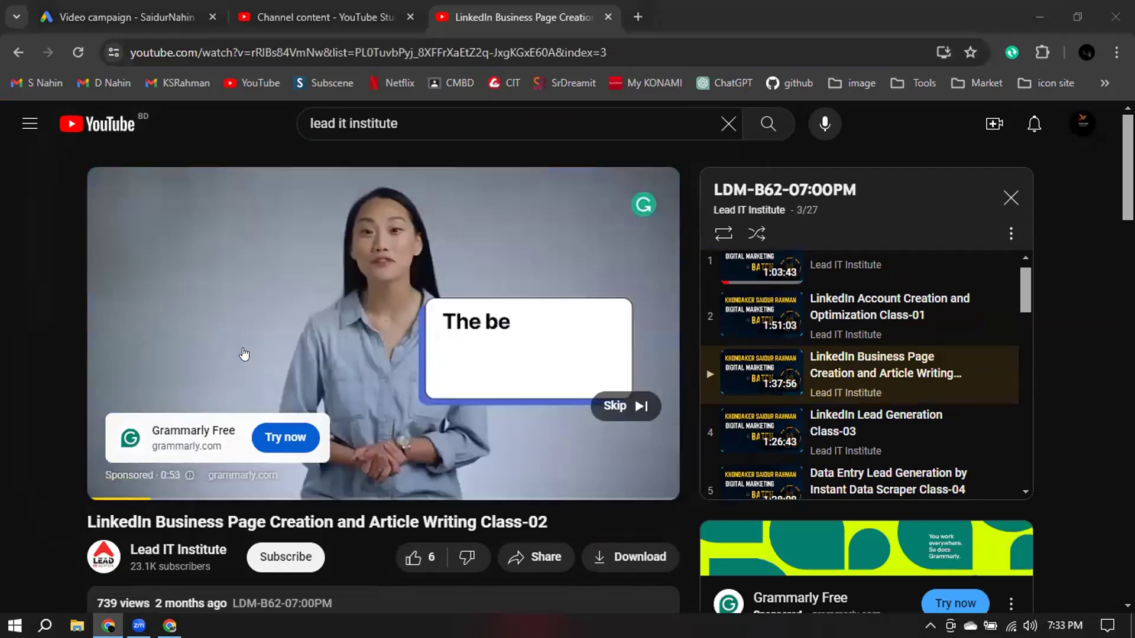
{"action": "left_click", "coordinate": [306, 7]}
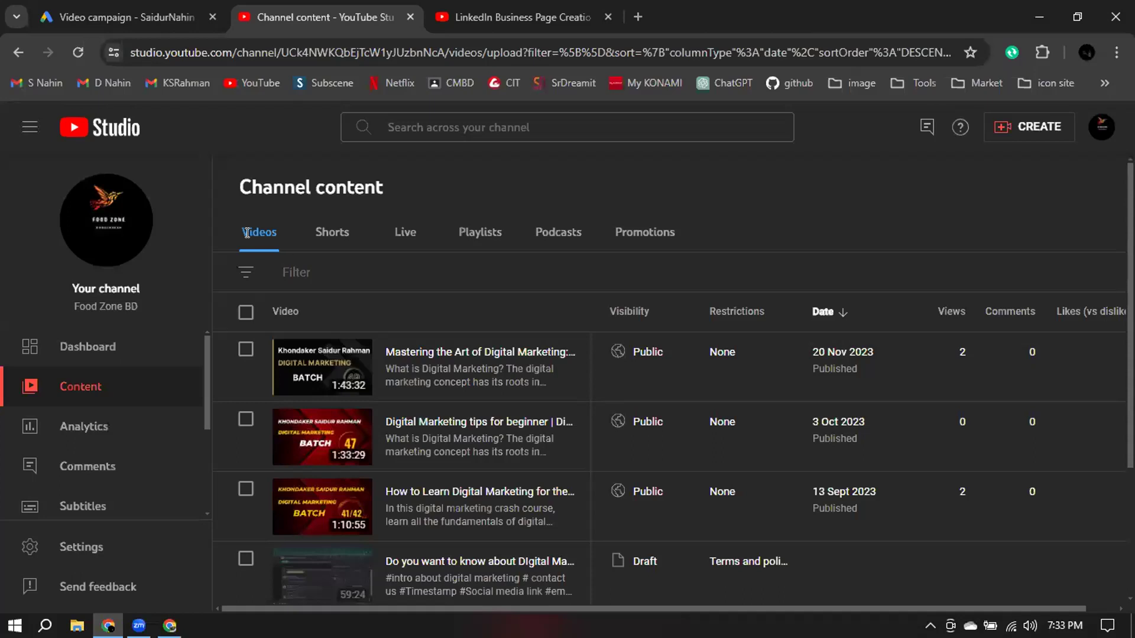
{"action": "key", "text": "ctrl+shift+Tab"}
{"action": "key", "text": "ctrl+v"}
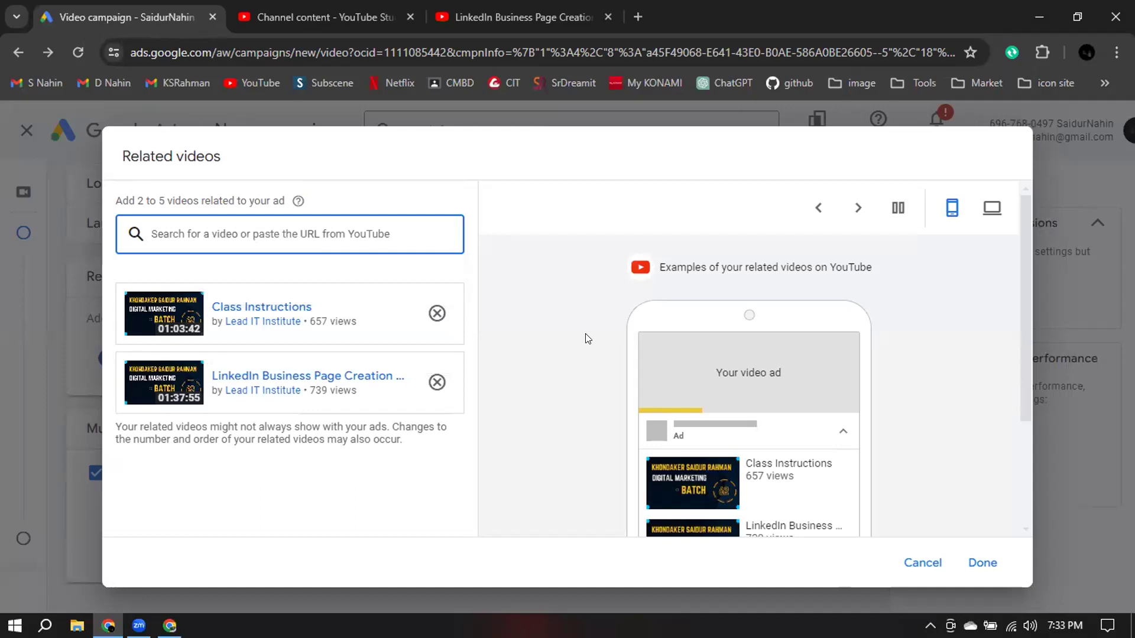
{"action": "left_click", "coordinate": [981, 563]}
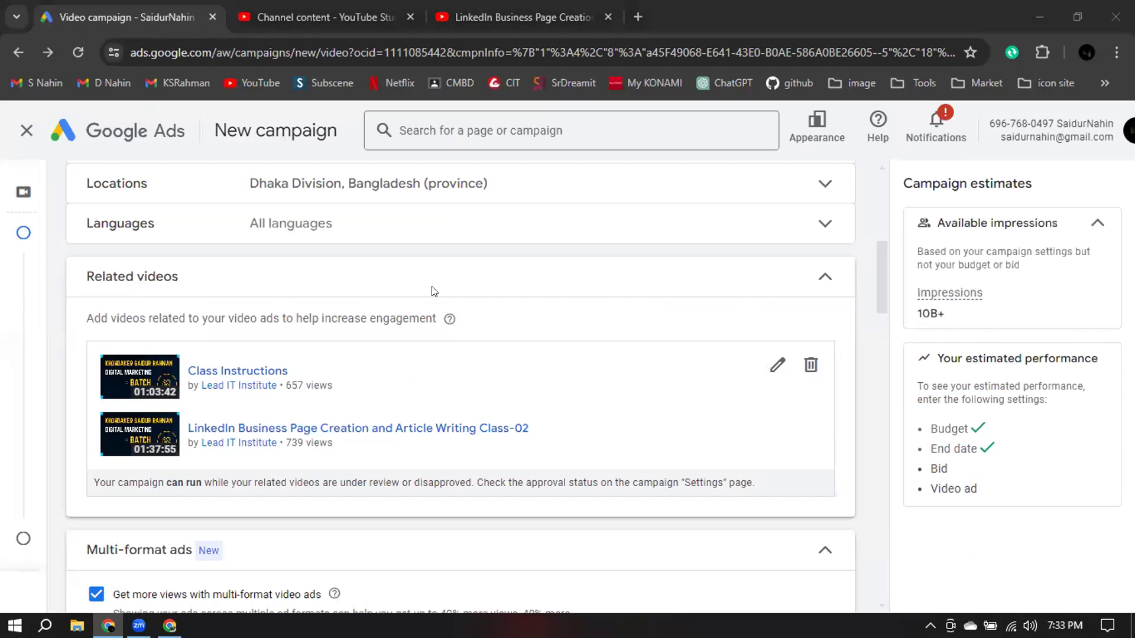
Collapse the Related videos and Multi-format ads sections and expand the campaign's additional settings.
{"action": "left_click", "coordinate": [824, 278]}
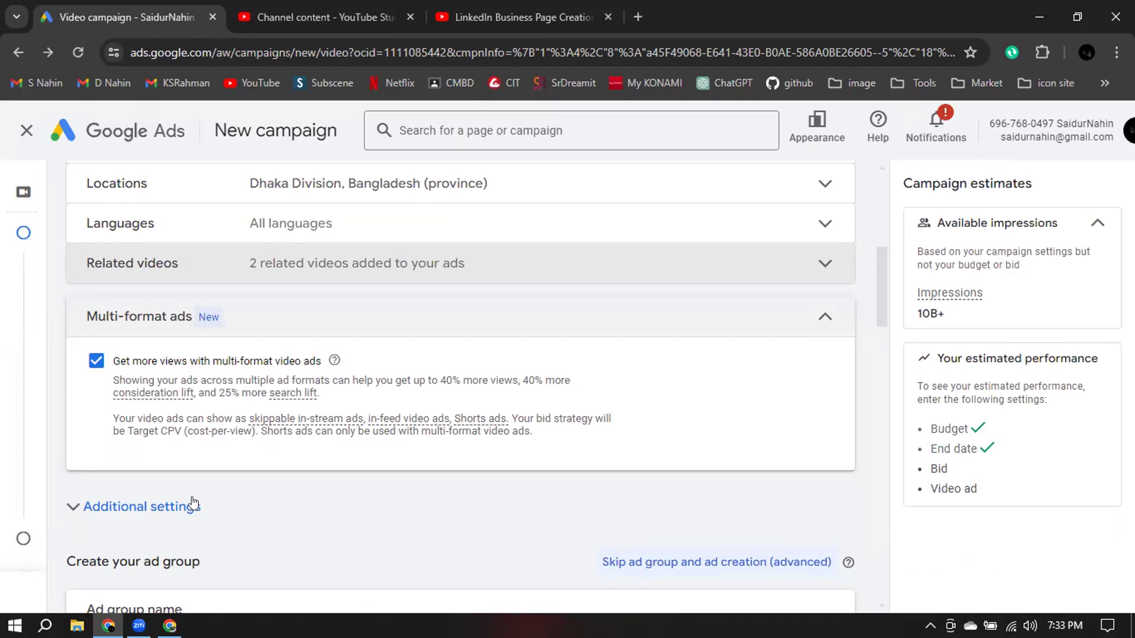
{"action": "scroll", "coordinate": [120, 444], "scroll_direction": "down", "scroll_amount": 1}
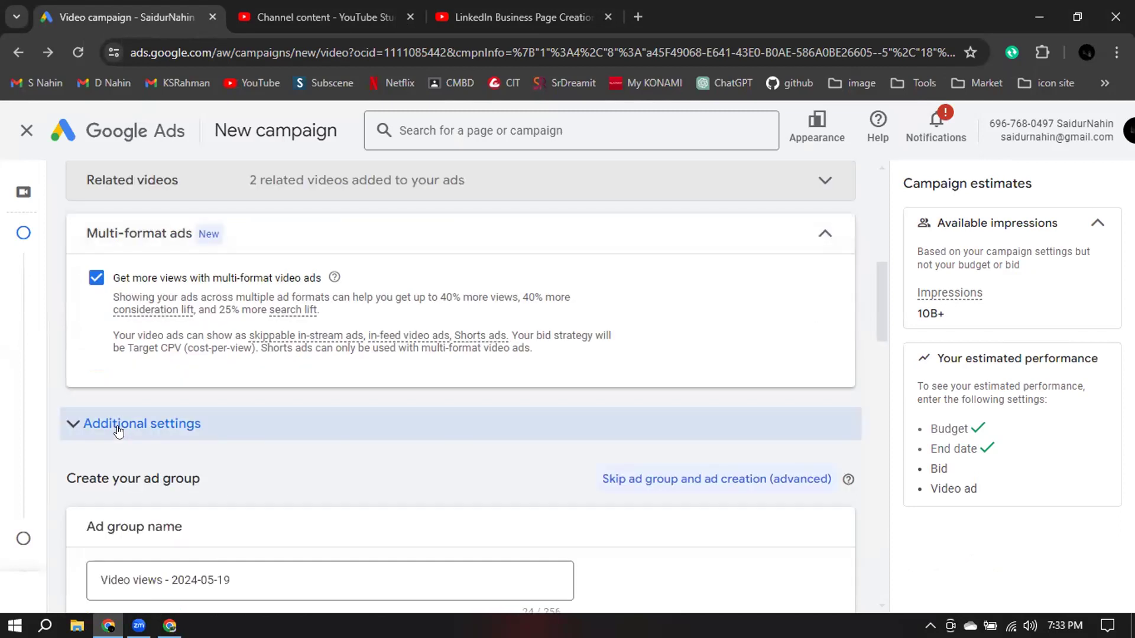
{"action": "left_click", "coordinate": [118, 432]}
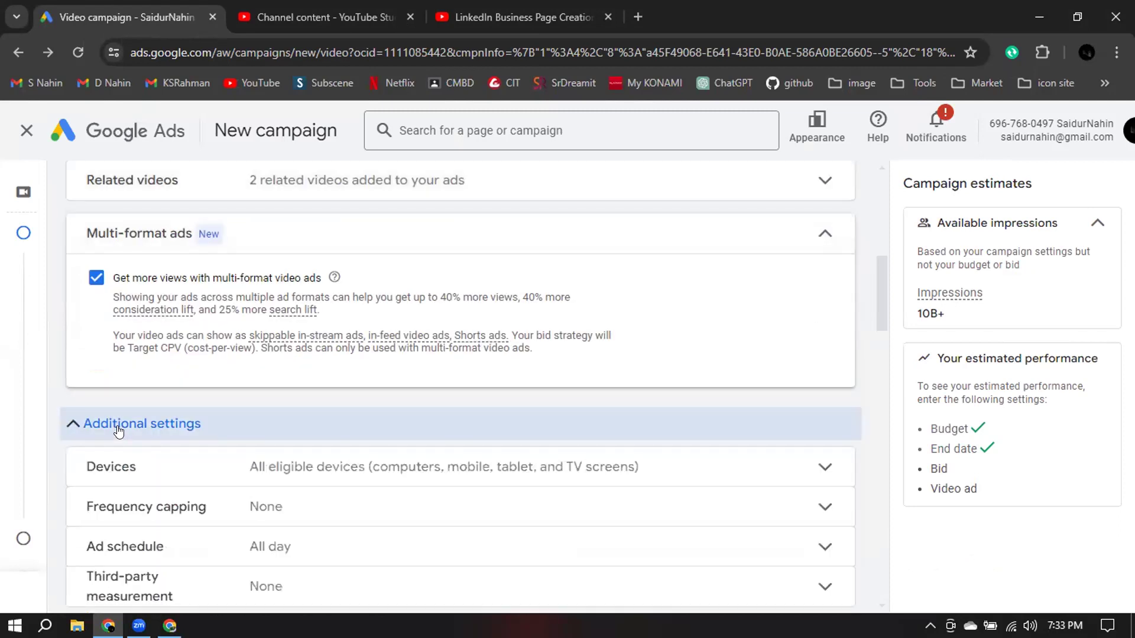
{"action": "left_click", "coordinate": [826, 235]}
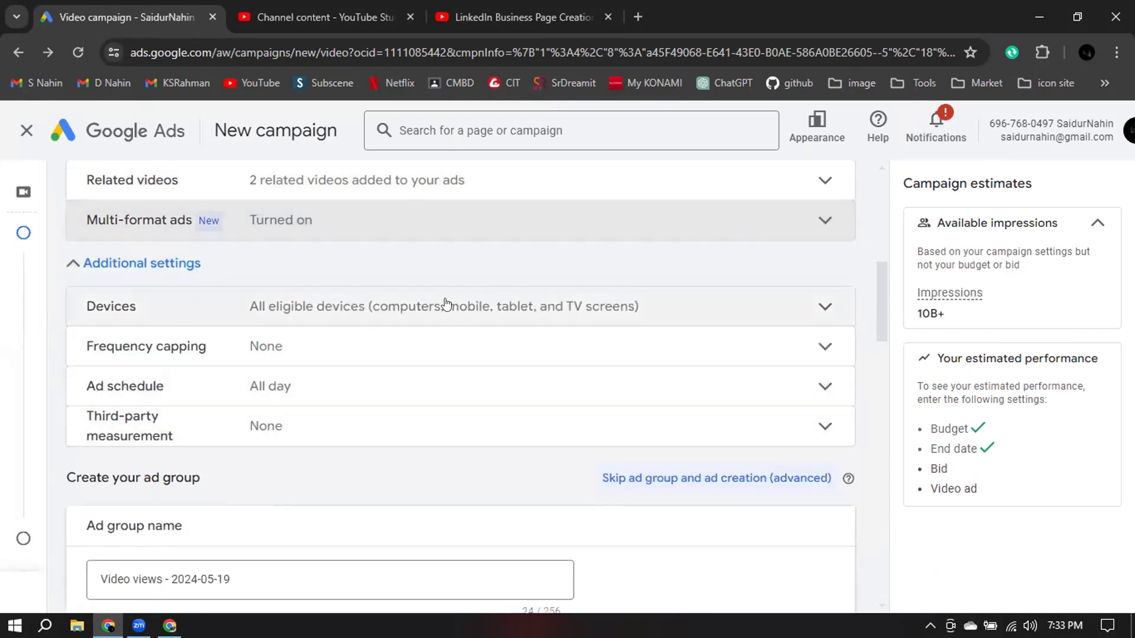
Open the Devices settings and look at the specific device targeting options, returning the choice to all eligible devices.
{"action": "left_click", "coordinate": [446, 305]}
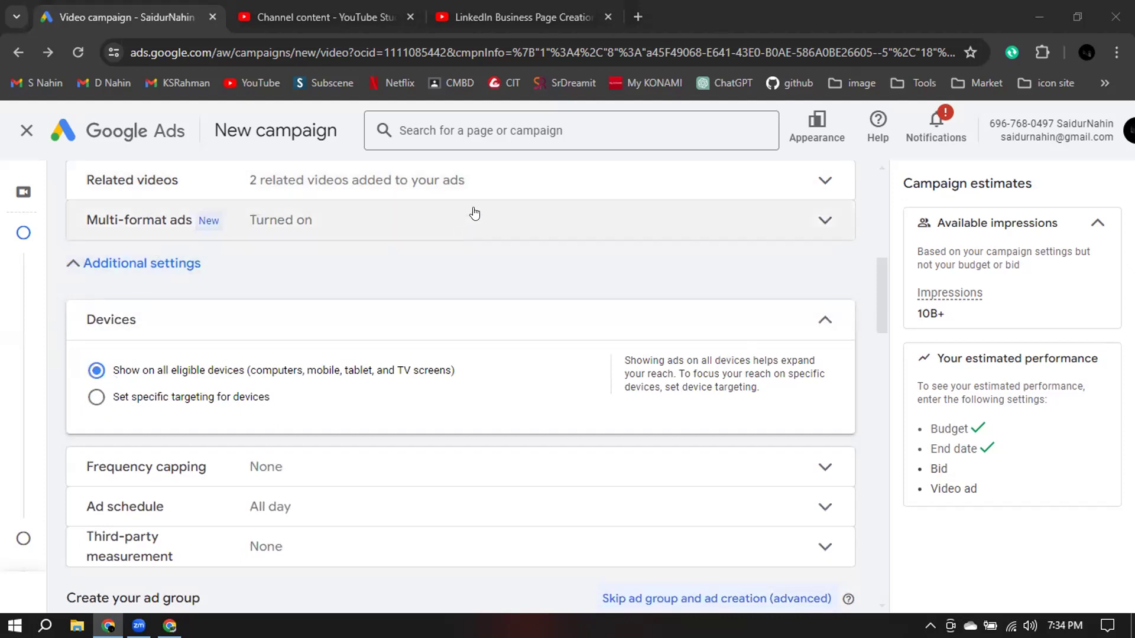
{"action": "left_click", "coordinate": [90, 397]}
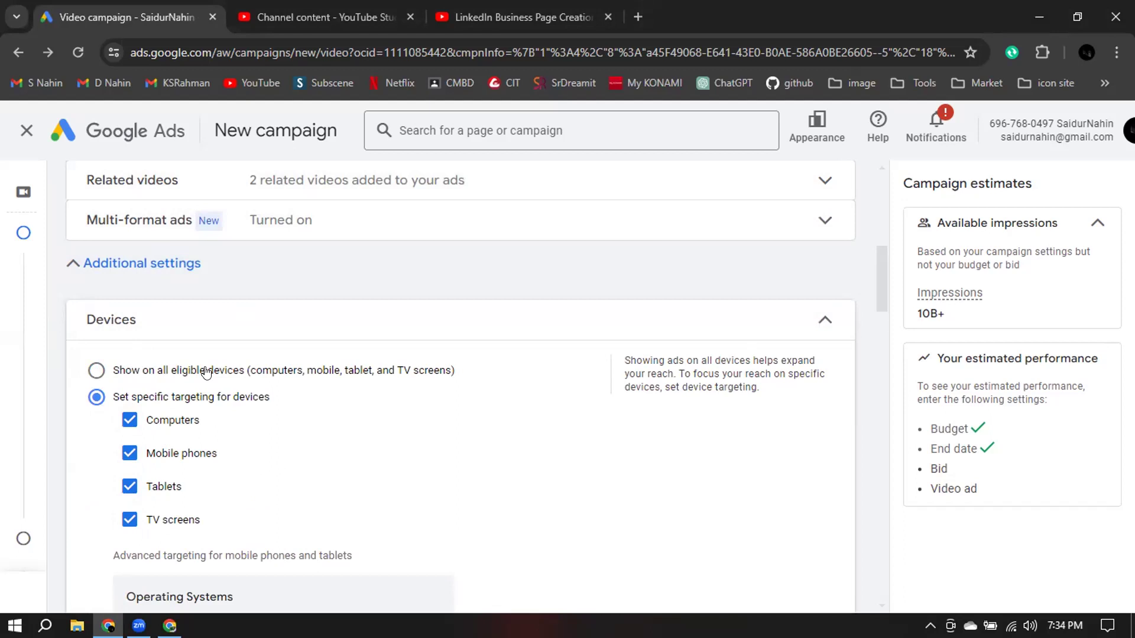
{"action": "left_click", "coordinate": [97, 370]}
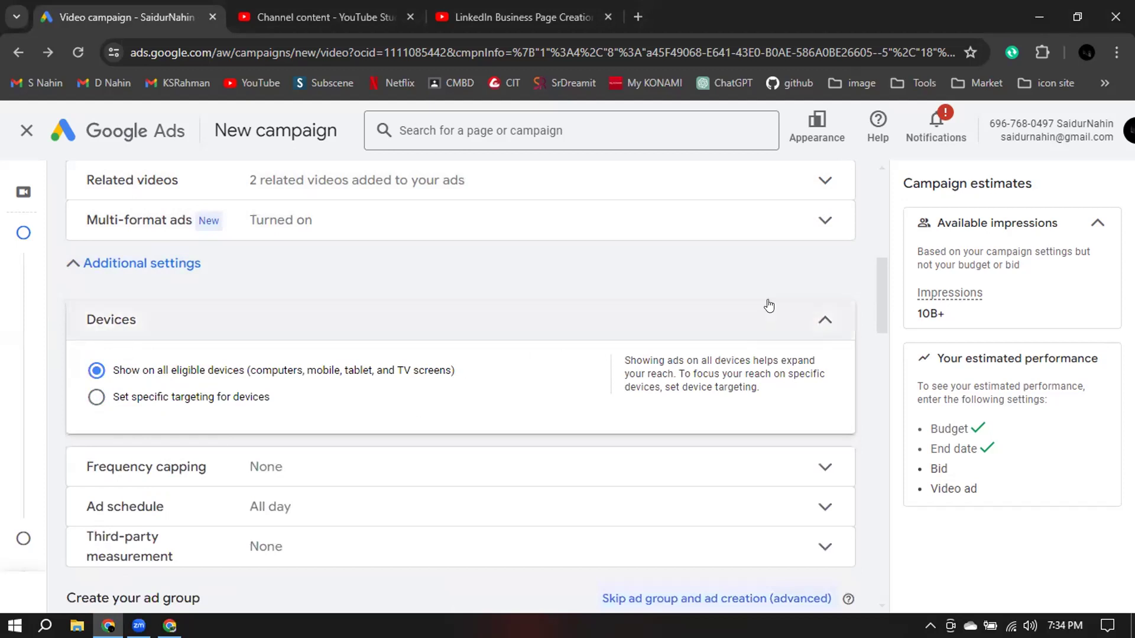
{"action": "left_click", "coordinate": [825, 322]}
{"action": "left_click", "coordinate": [825, 322]}
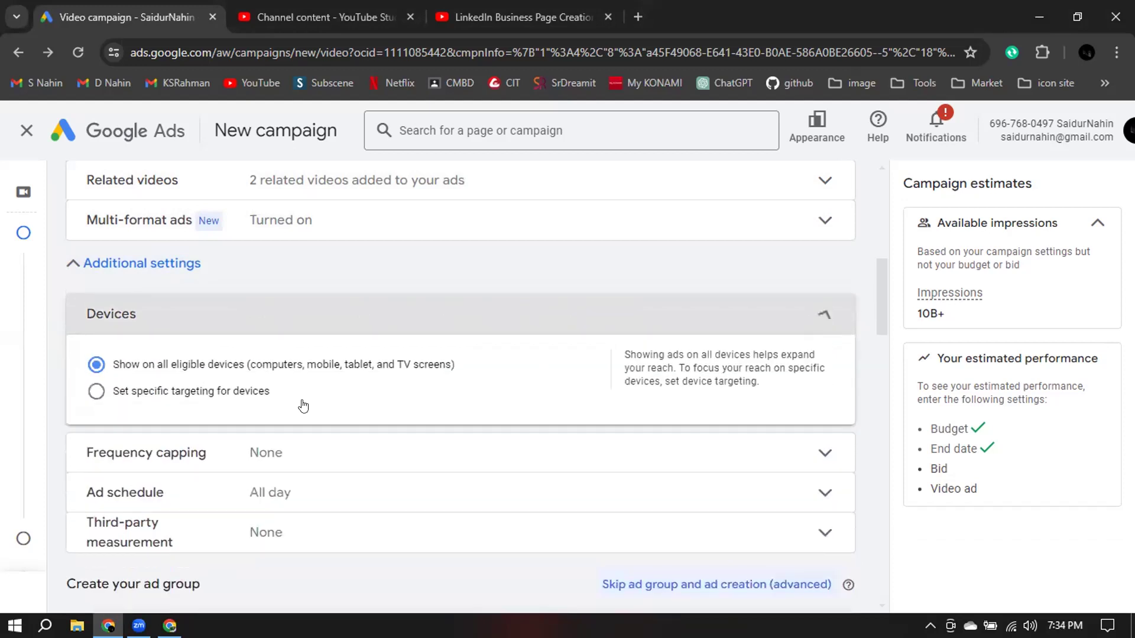
Set specific device targeting to computers only by excluding mobile phones, tablets and TV screens.
{"action": "left_click", "coordinate": [98, 397]}
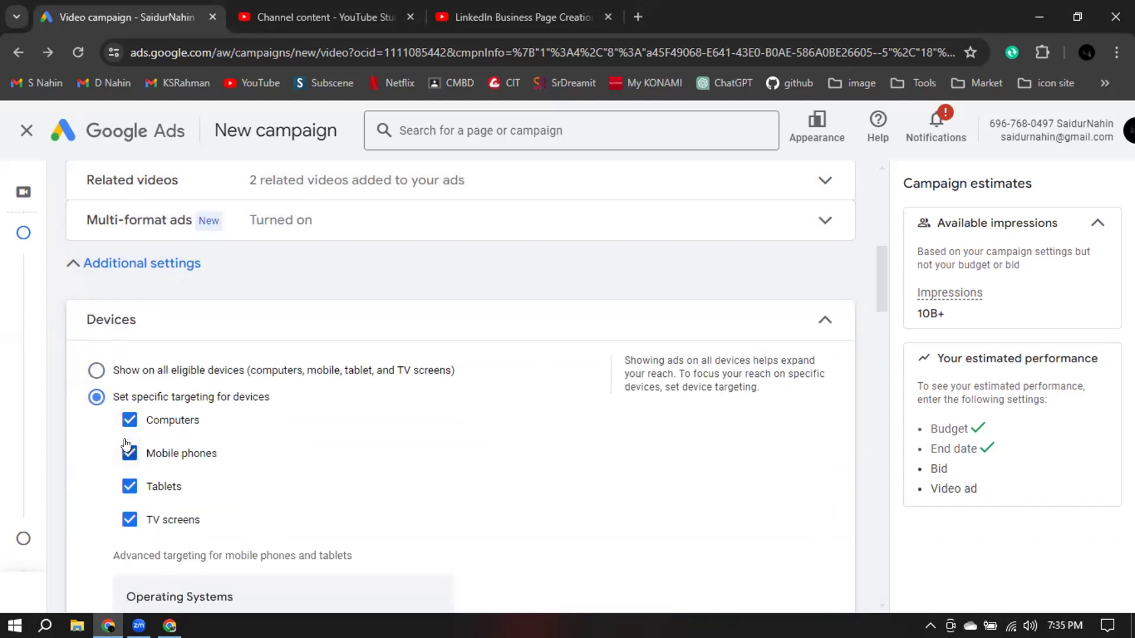
{"action": "scroll", "coordinate": [291, 422], "scroll_direction": "down", "scroll_amount": 1}
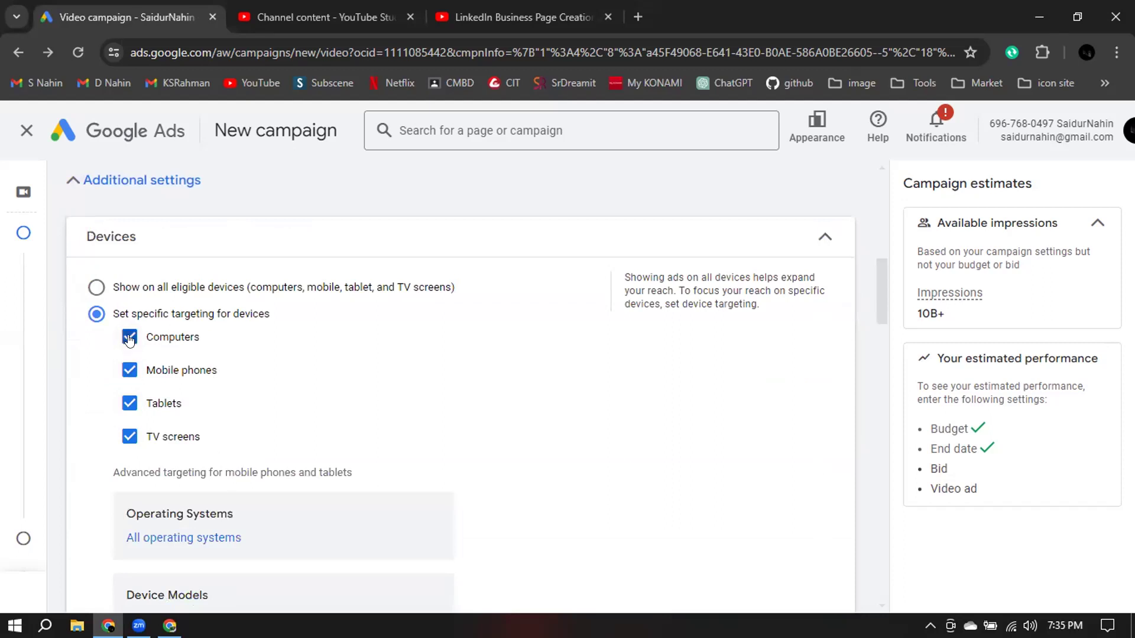
{"action": "left_click", "coordinate": [129, 370]}
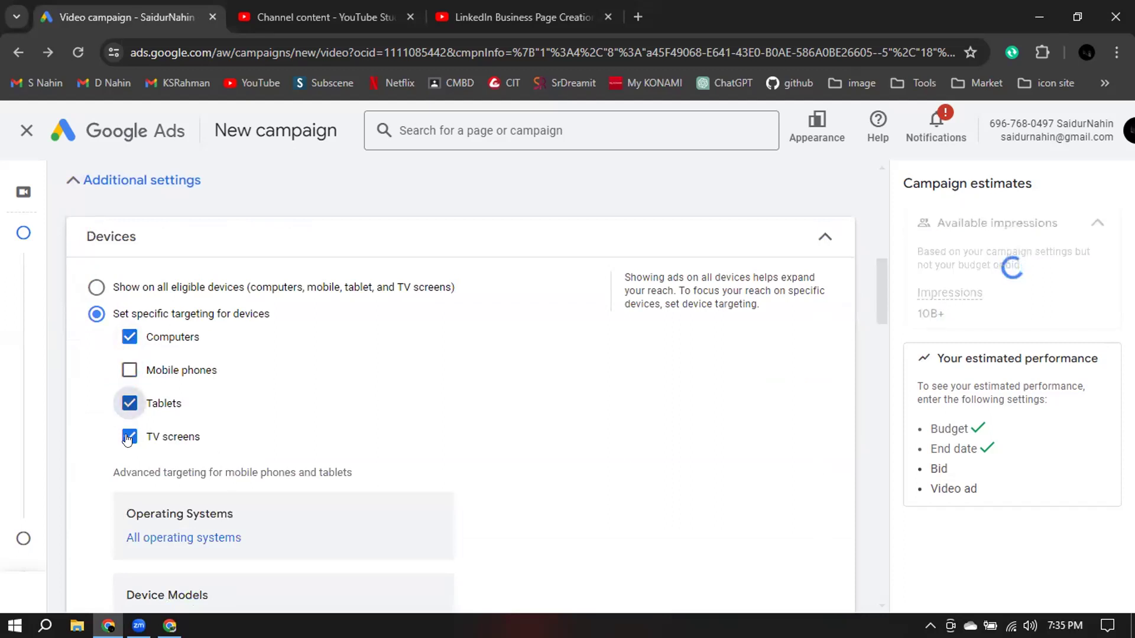
{"action": "left_click", "coordinate": [129, 404]}
{"action": "left_click", "coordinate": [130, 436]}
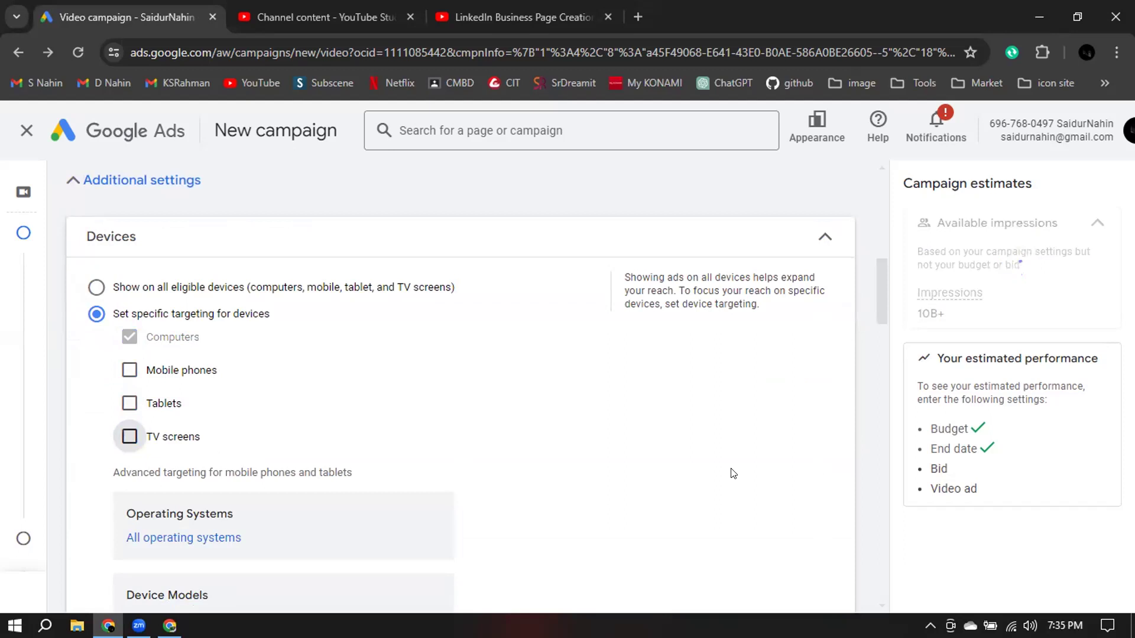
View the operating system choices in the advanced mobile and tablet targeting, and close them without selecting any.
{"action": "scroll", "coordinate": [455, 385], "scroll_direction": "down", "scroll_amount": 1}
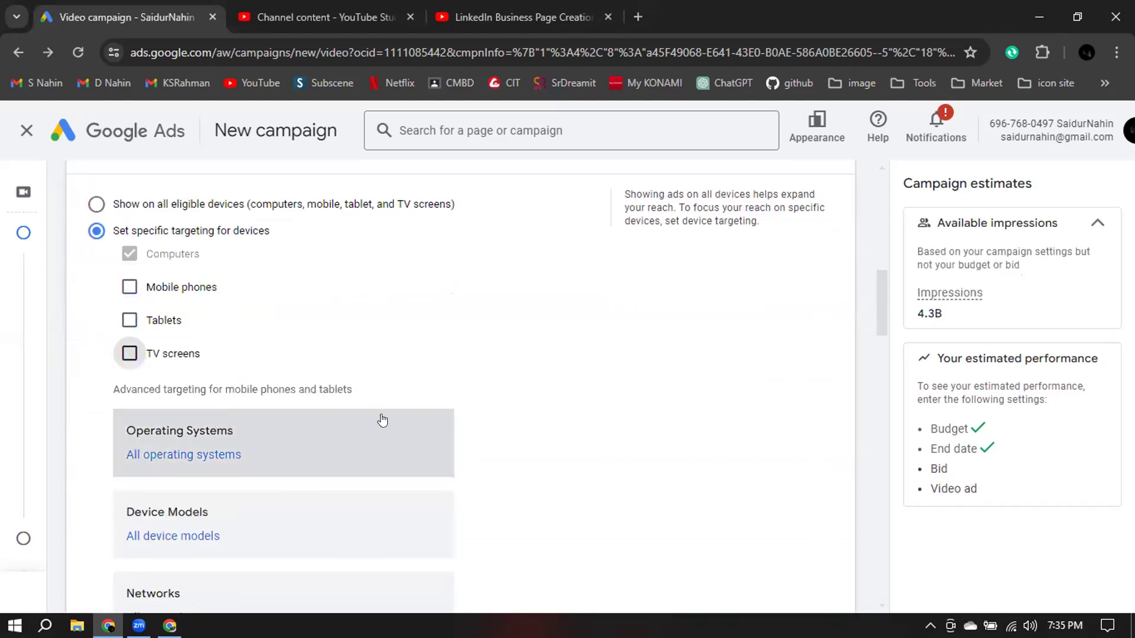
{"action": "scroll", "coordinate": [366, 414], "scroll_direction": "down", "scroll_amount": 1}
{"action": "left_click", "coordinate": [180, 372]}
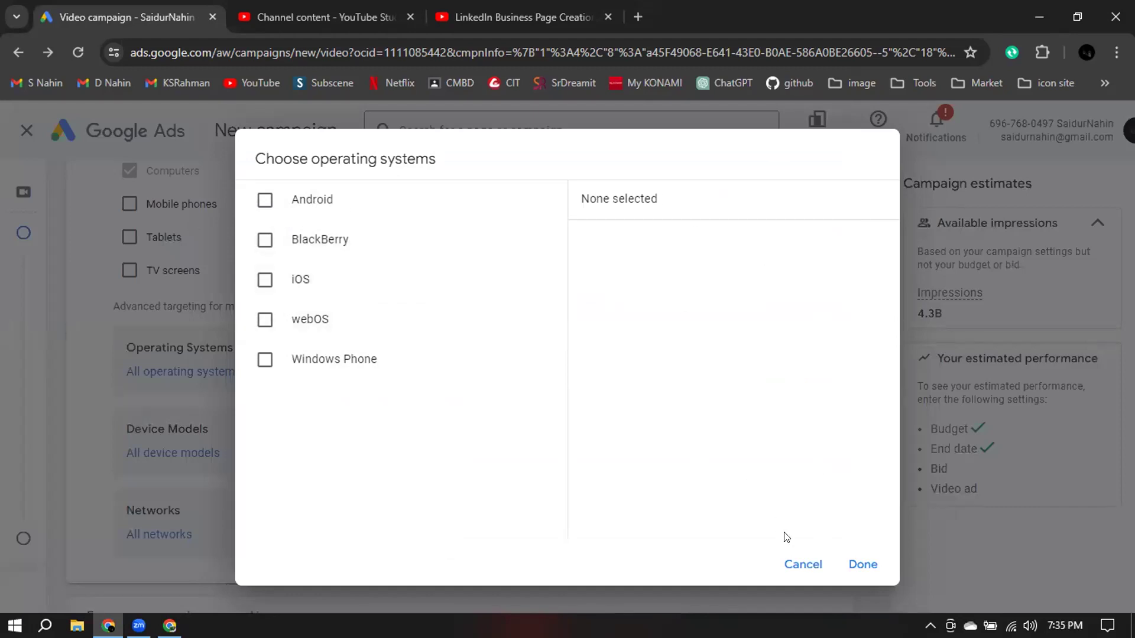
{"action": "left_click", "coordinate": [801, 566]}
Look through the Android and iOS device models available for targeting and leave without selecting any.
{"action": "left_click", "coordinate": [151, 450]}
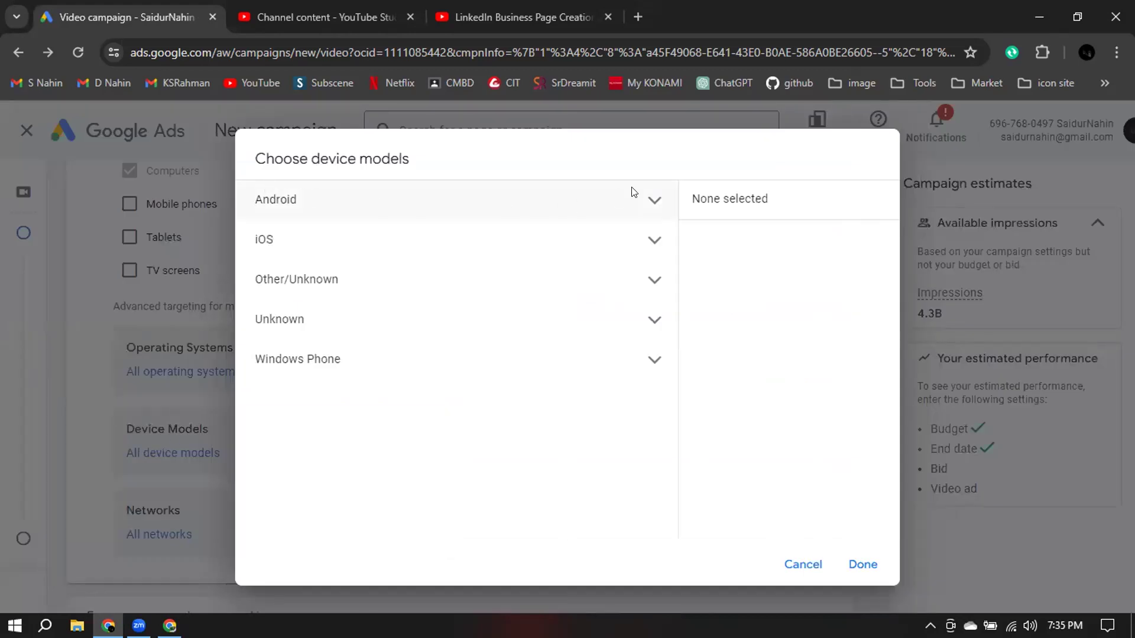
{"action": "left_click", "coordinate": [655, 204]}
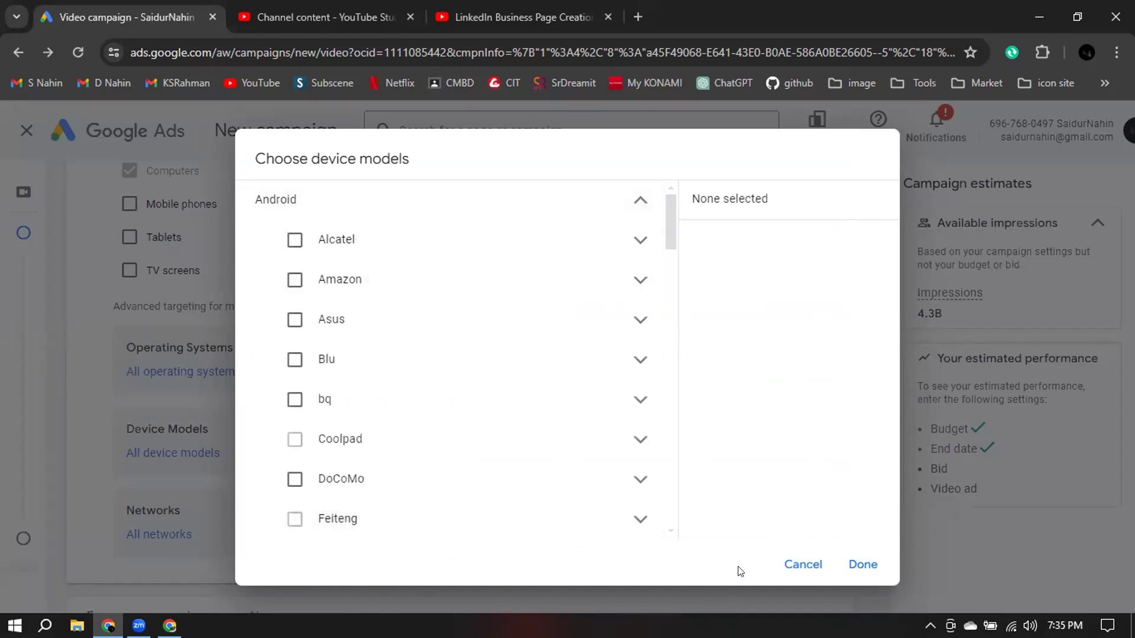
{"action": "left_click", "coordinate": [793, 566]}
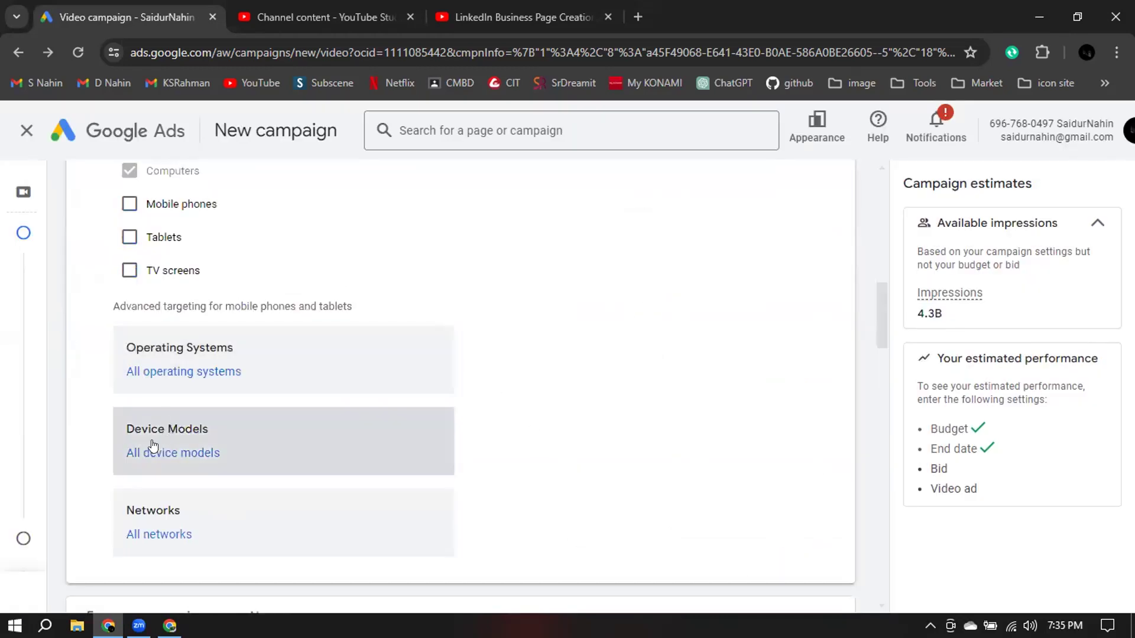
{"action": "left_click", "coordinate": [166, 452]}
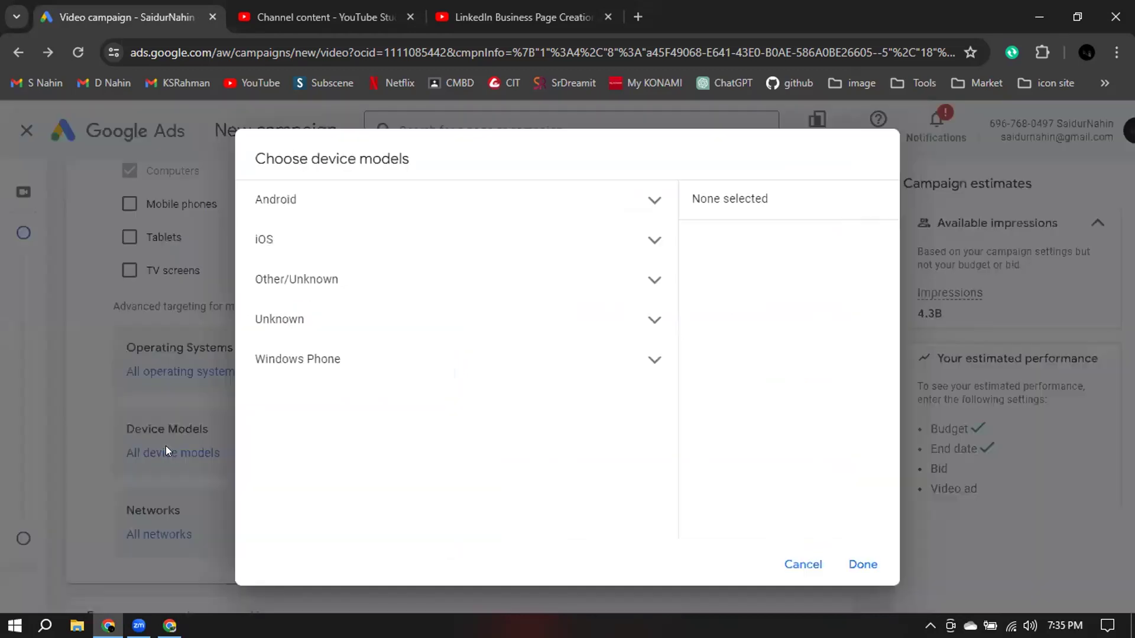
{"action": "left_click", "coordinate": [473, 249]}
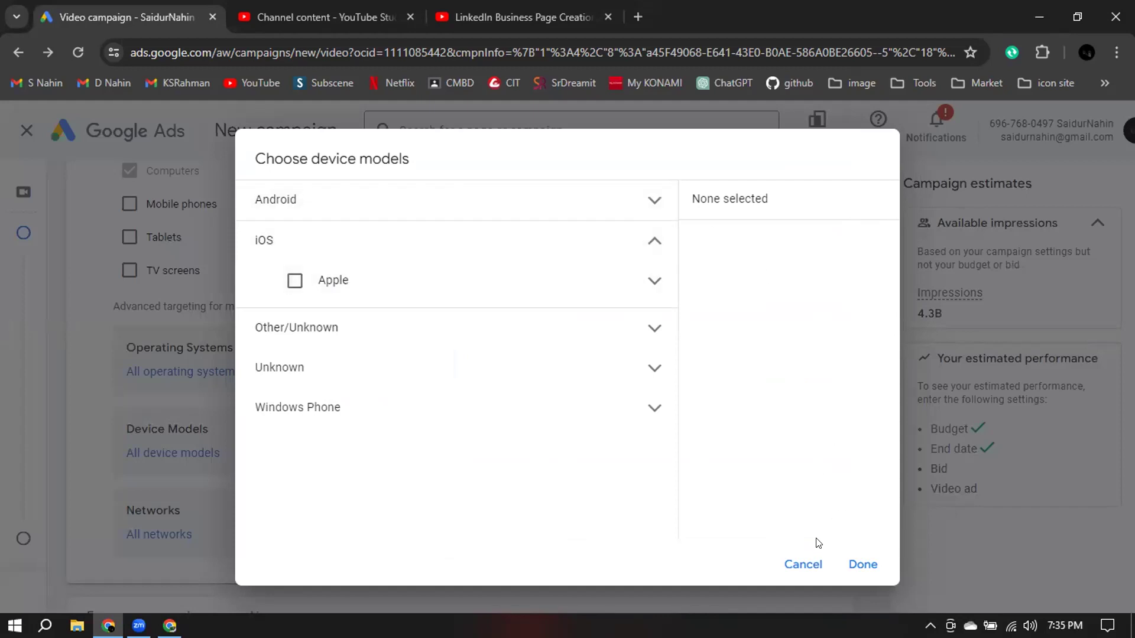
{"action": "key", "text": "Escape"}
View the network targeting choices, including the carriers under Bangladesh, and cancel without selecting any.
{"action": "left_click", "coordinate": [195, 534]}
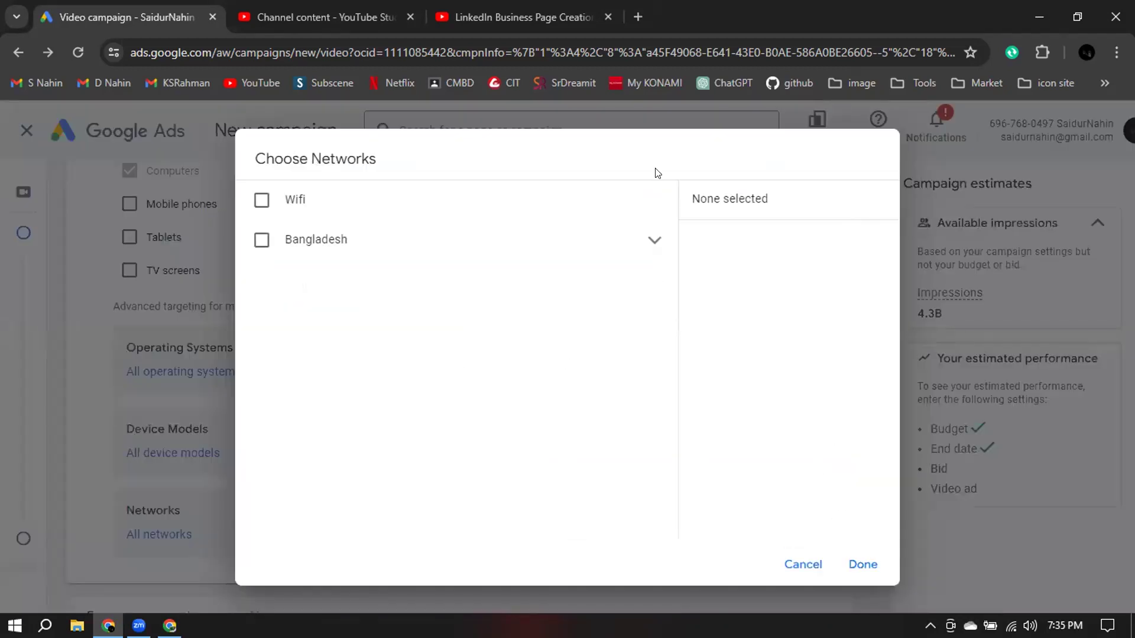
{"action": "left_click", "coordinate": [654, 239]}
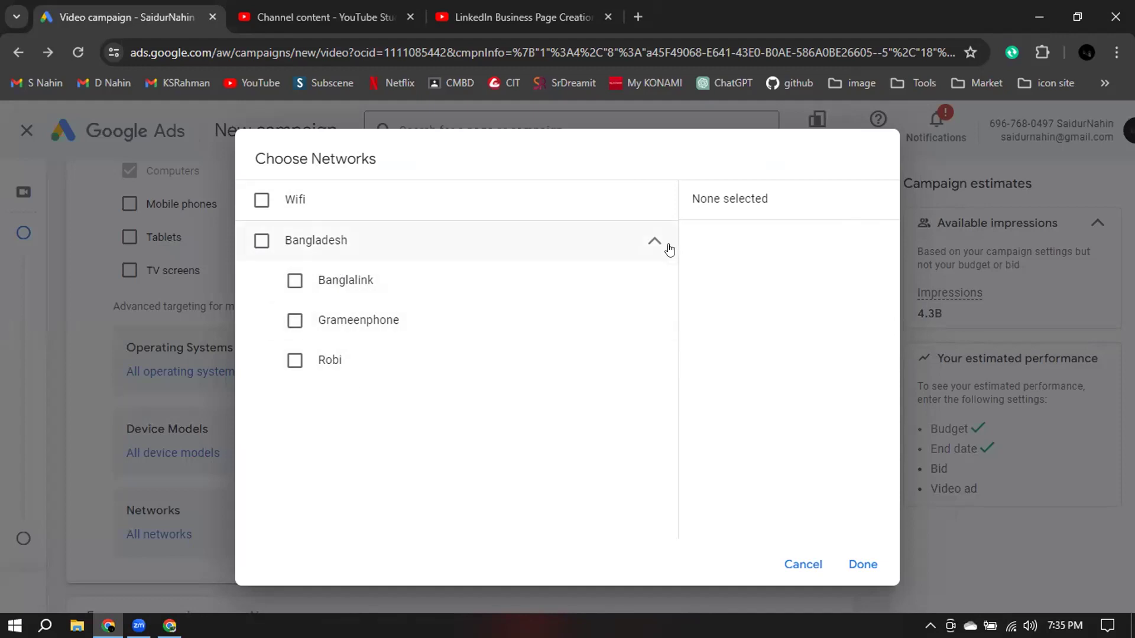
{"action": "left_click", "coordinate": [804, 565]}
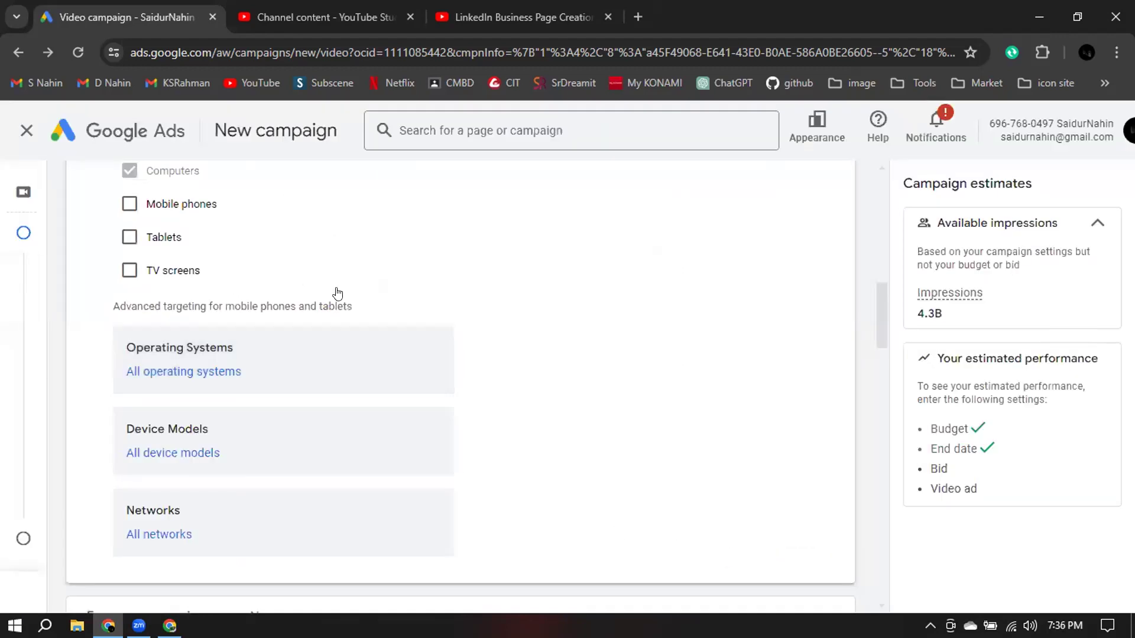
Set device targeting to show ads on all eligible devices and collapse the Devices settings.
{"action": "scroll", "coordinate": [93, 377], "scroll_direction": "up", "scroll_amount": 4}
{"action": "left_click", "coordinate": [95, 371]}
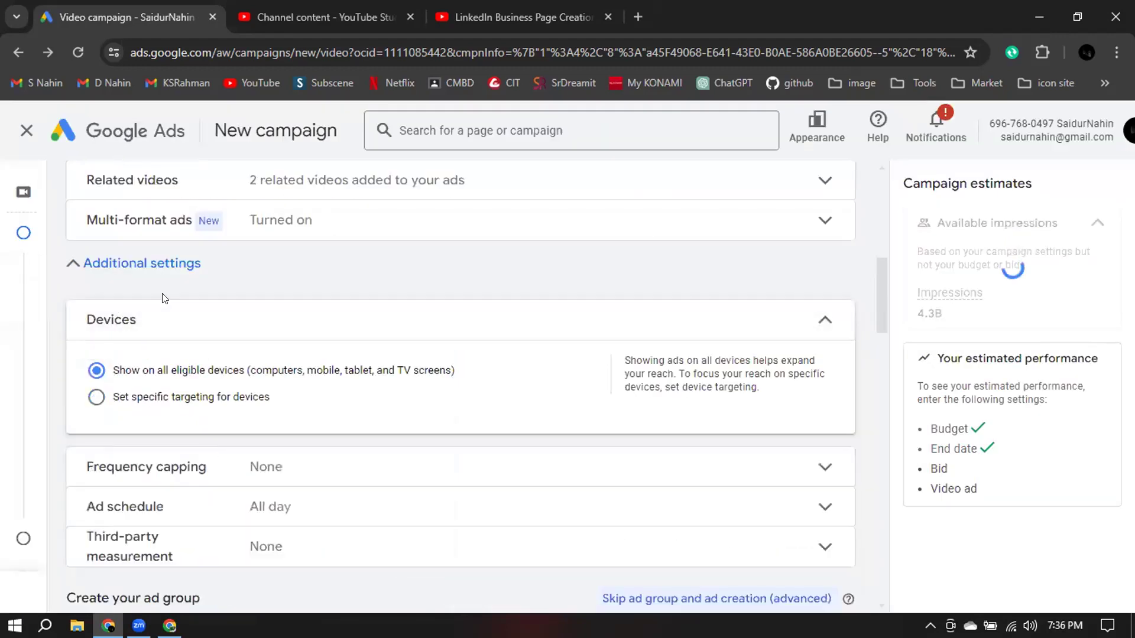
{"action": "left_click", "coordinate": [821, 318]}
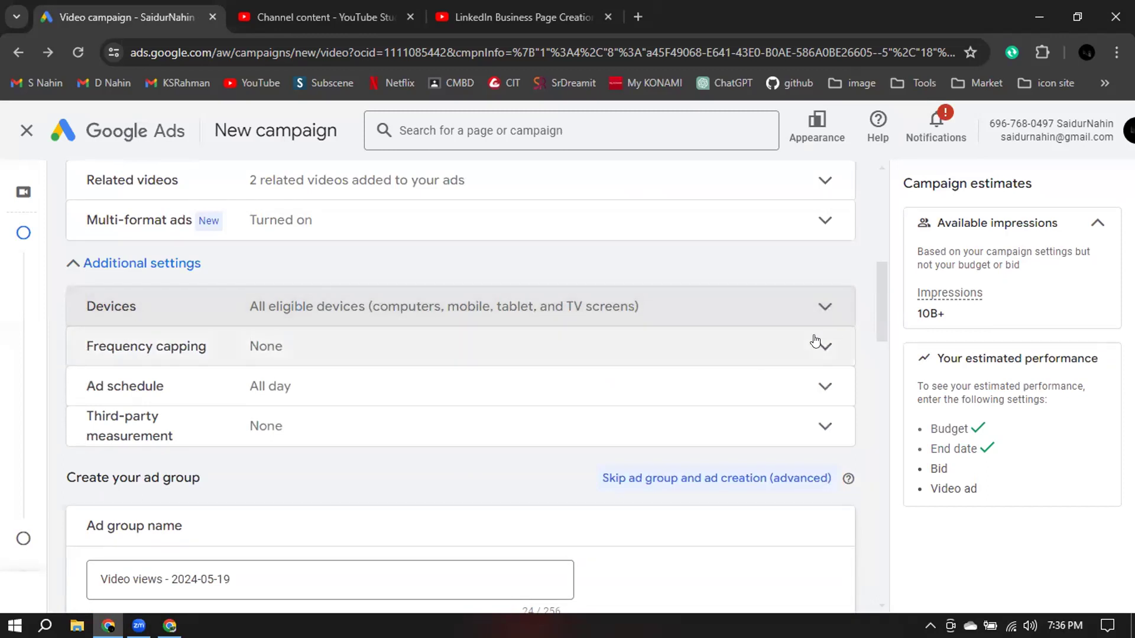
Cap the campaign's impression frequency at 3 per day in the frequency capping settings.
{"action": "left_click", "coordinate": [803, 352]}
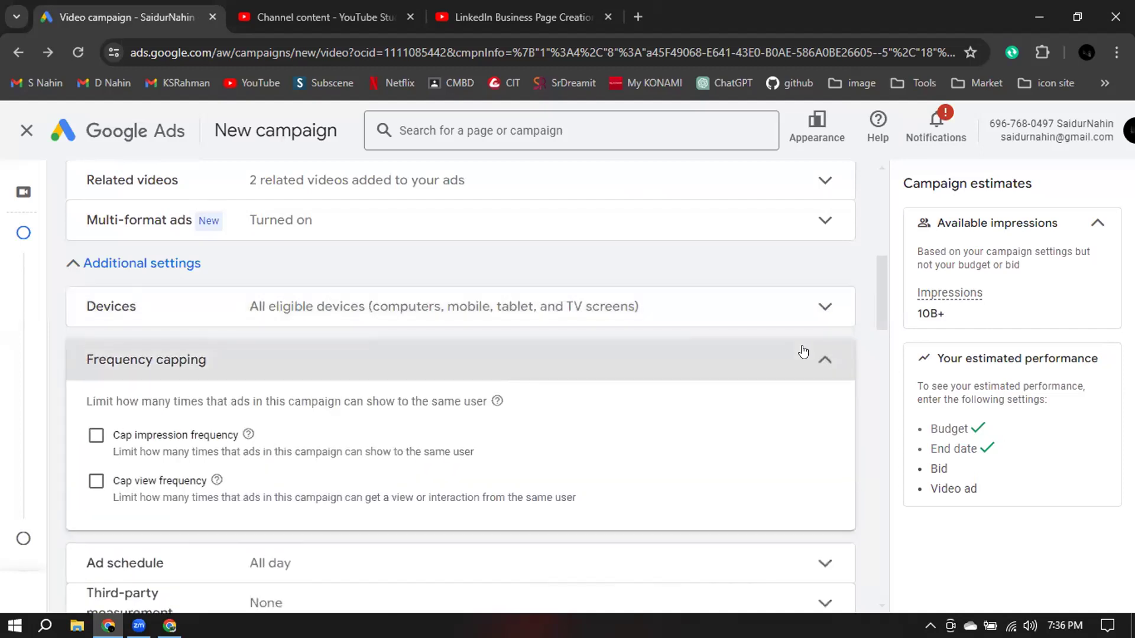
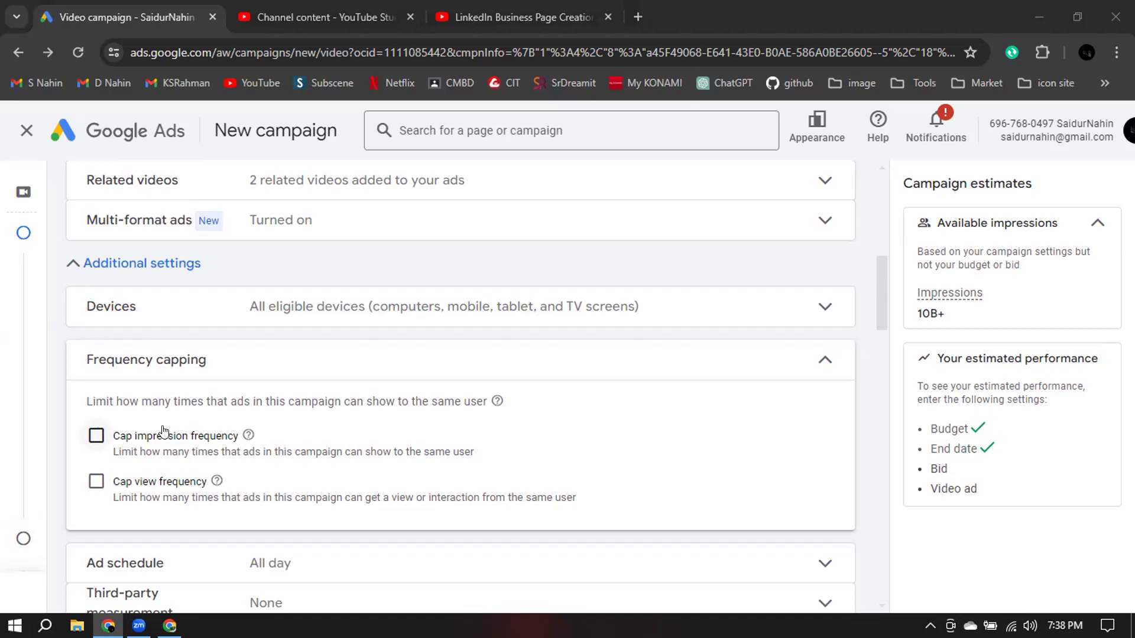
{"action": "left_click", "coordinate": [94, 436]}
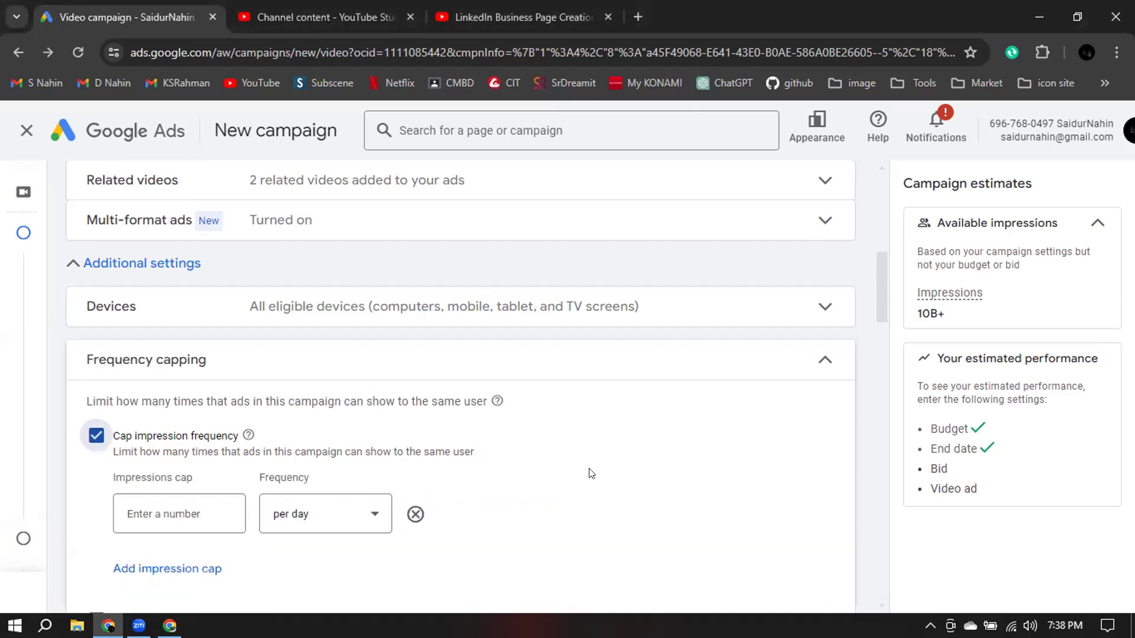
{"action": "scroll", "coordinate": [616, 465], "scroll_direction": "down", "scroll_amount": 1}
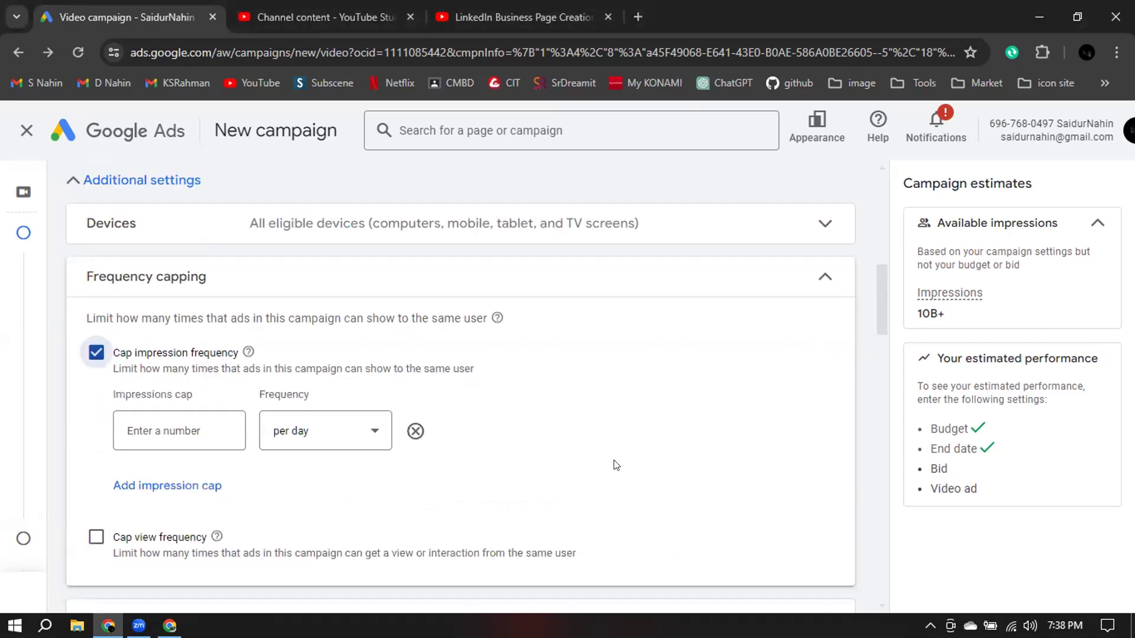
{"action": "left_click", "coordinate": [315, 437]}
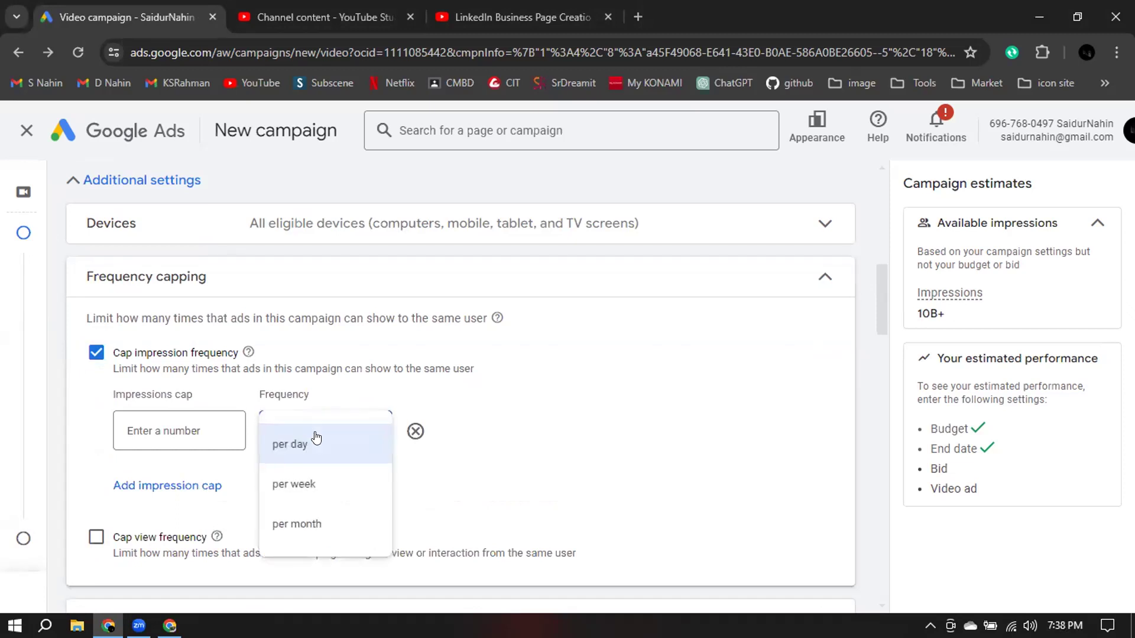
{"action": "left_click", "coordinate": [308, 488]}
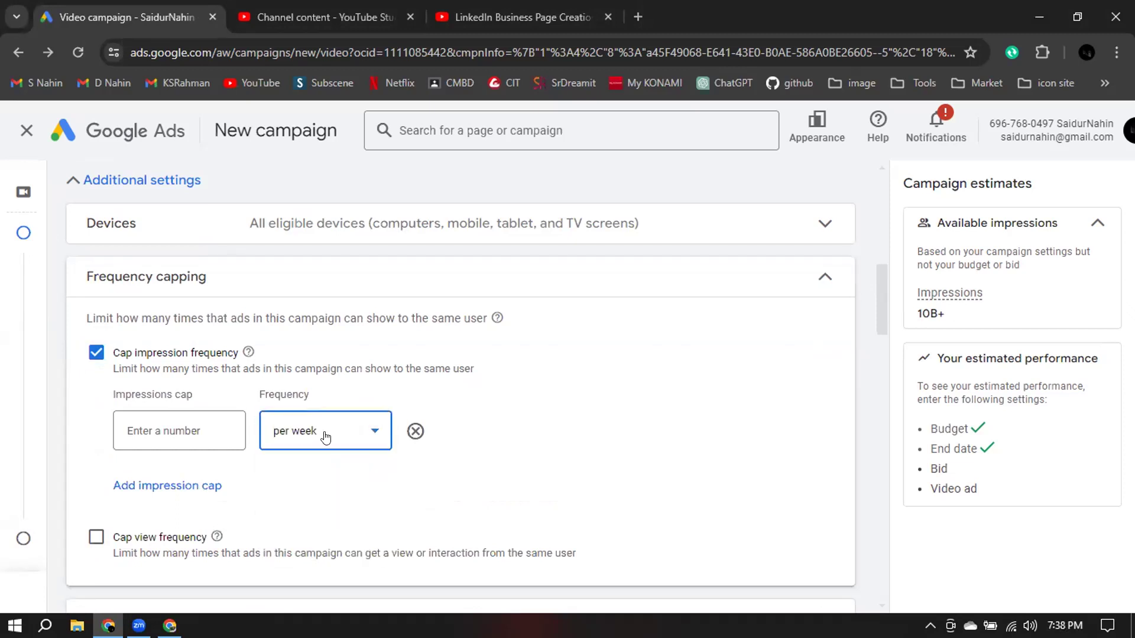
{"action": "left_click", "coordinate": [317, 438]}
{"action": "left_click", "coordinate": [308, 526]}
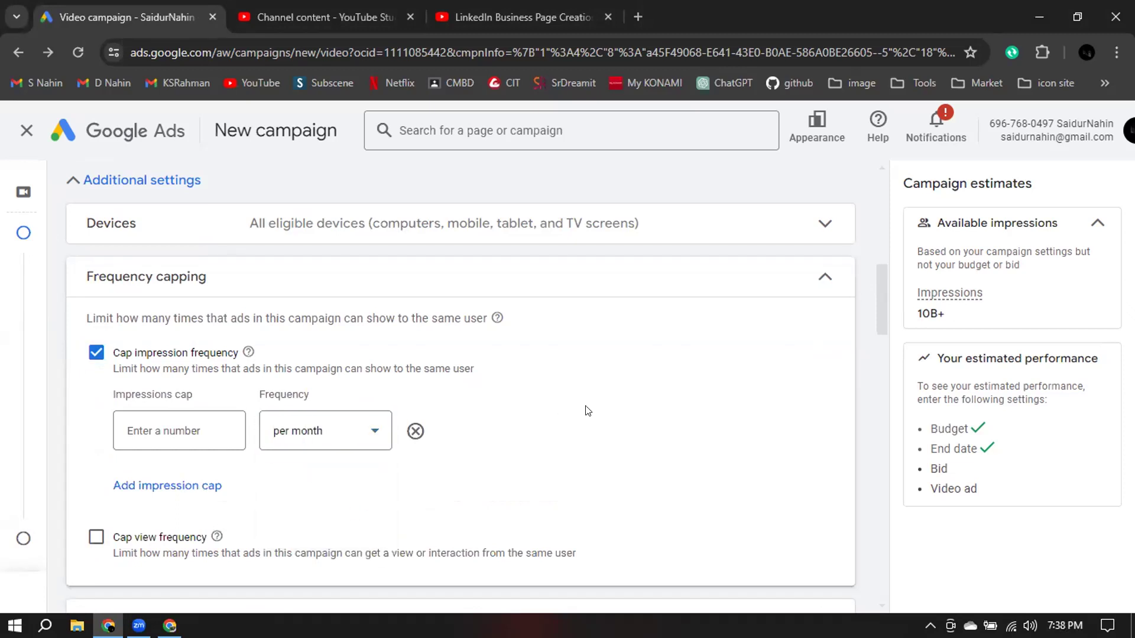
{"action": "left_click", "coordinate": [342, 435]}
{"action": "left_click", "coordinate": [292, 447]}
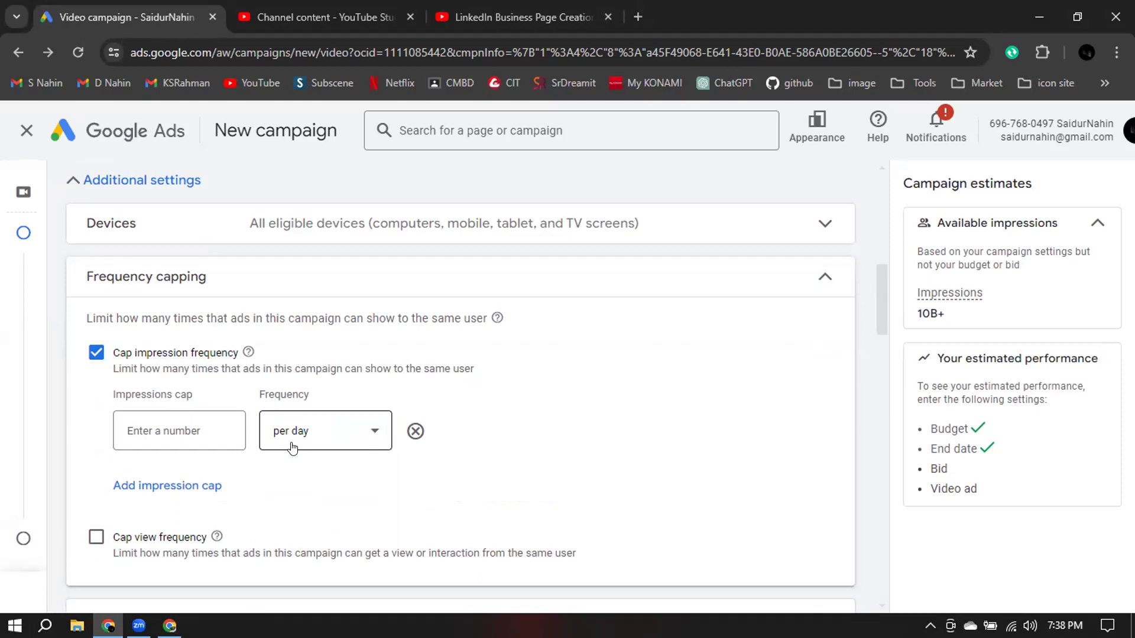
{"action": "left_click", "coordinate": [180, 433]}
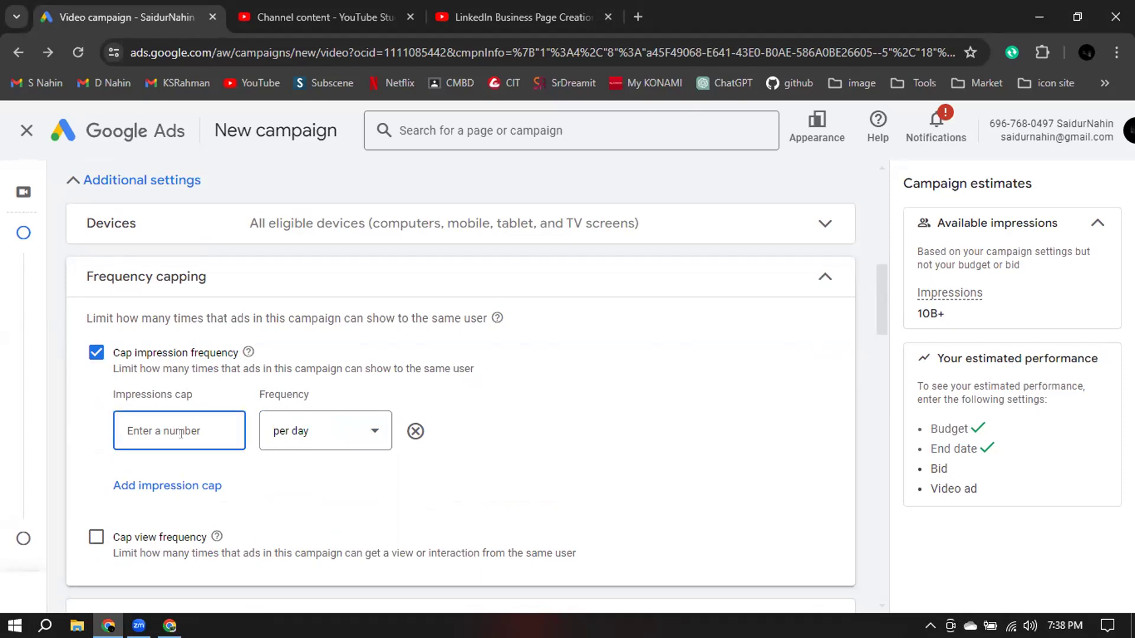
{"action": "type", "text": "3"}
{"action": "left_click", "coordinate": [741, 423]}
Enable the view frequency cap and limit it to 3 views per day.
{"action": "left_click", "coordinate": [94, 537]}
{"action": "scroll", "coordinate": [603, 461], "scroll_direction": "down", "scroll_amount": 3}
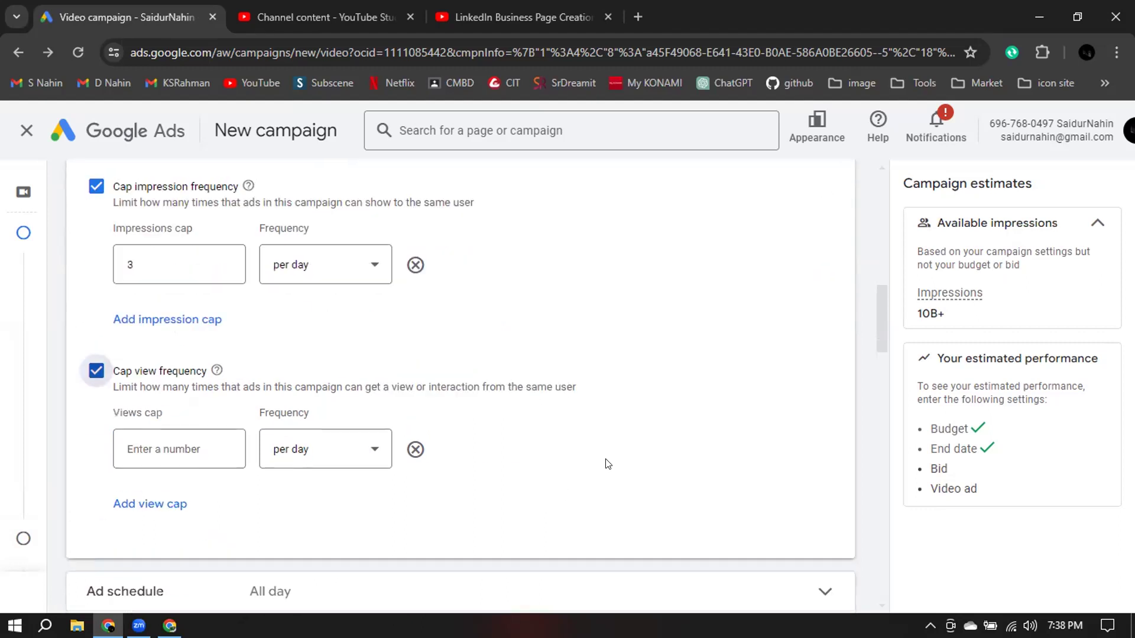
{"action": "left_click", "coordinate": [167, 460]}
{"action": "type", "text": "3"}
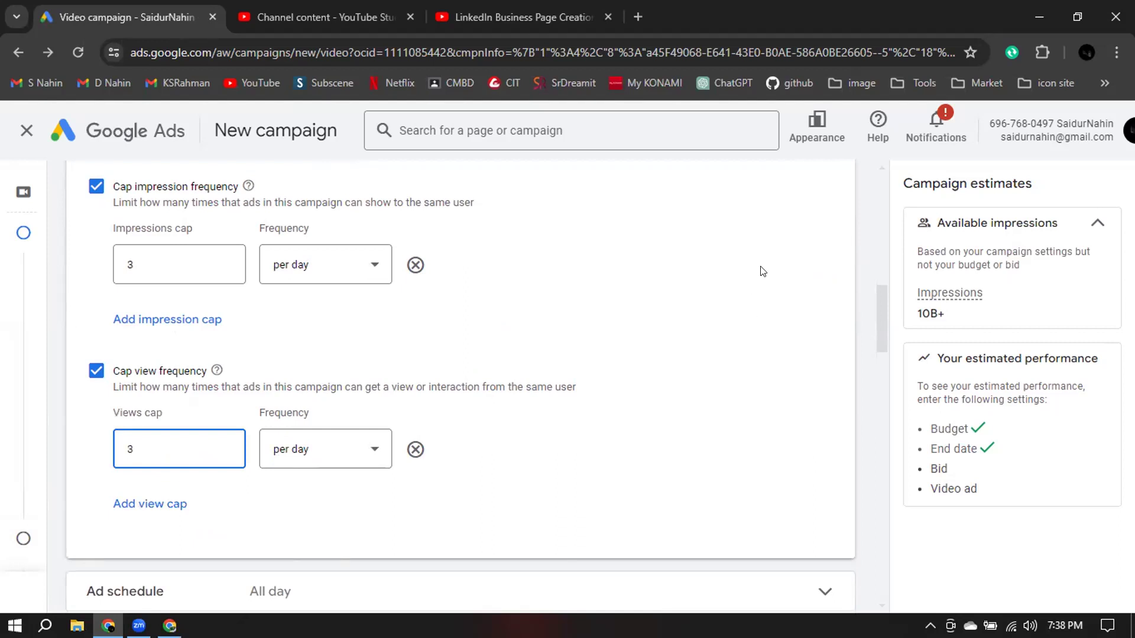
Switch to the YouTube video, examine the Grammarly ad's My Ad Centre details, and return to Google Ads with the video page closed.
{"action": "left_click", "coordinate": [324, 5]}
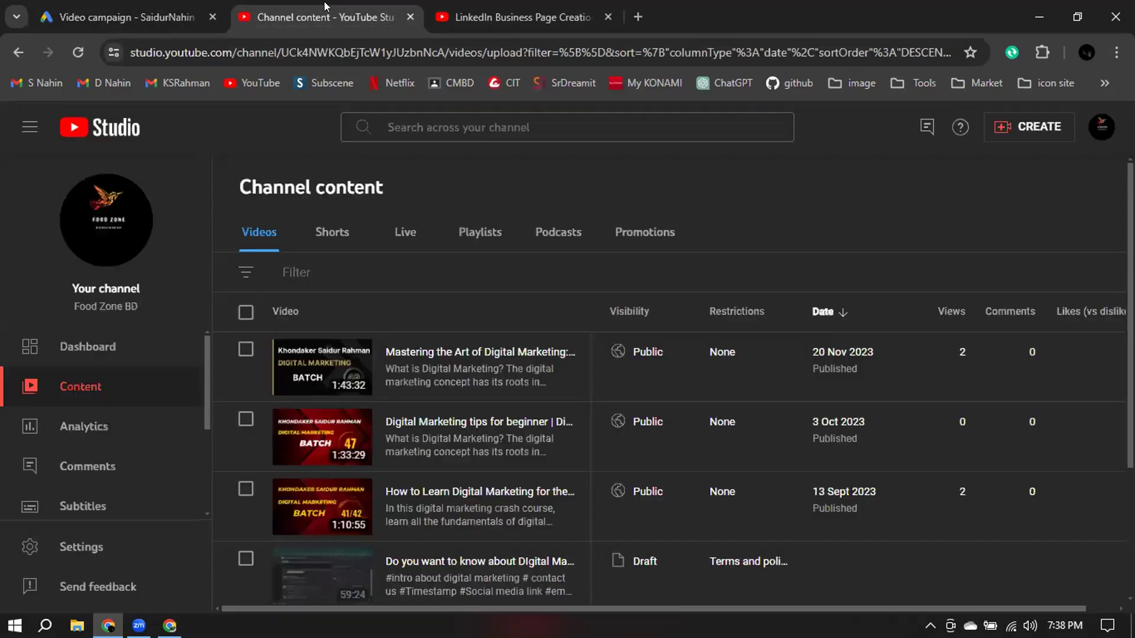
{"action": "left_click", "coordinate": [482, 13]}
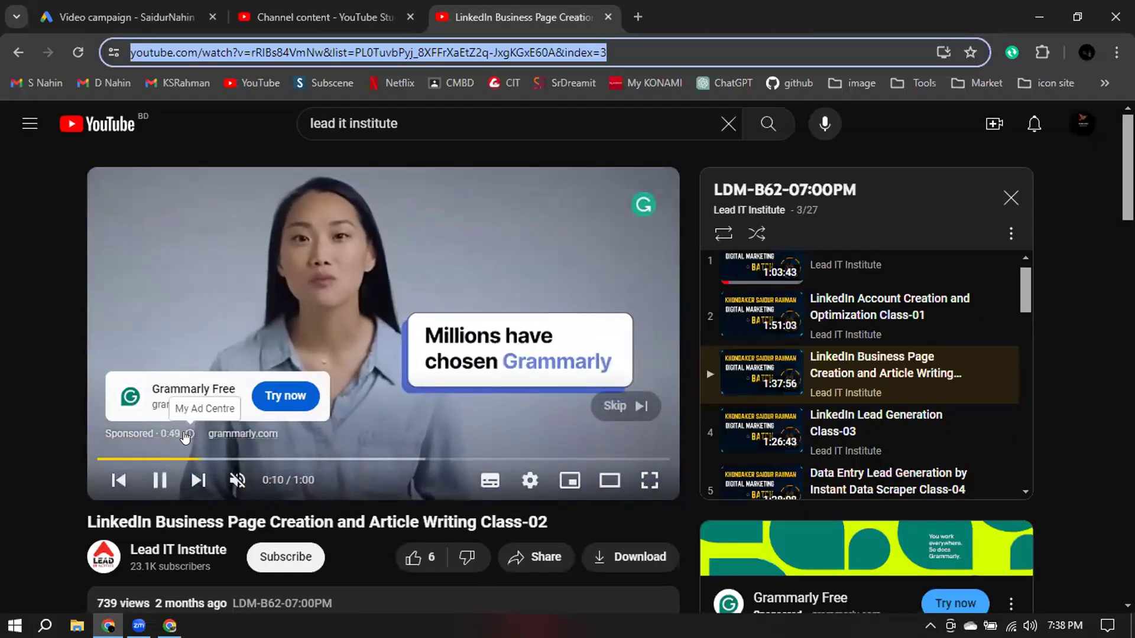
{"action": "left_click", "coordinate": [186, 434]}
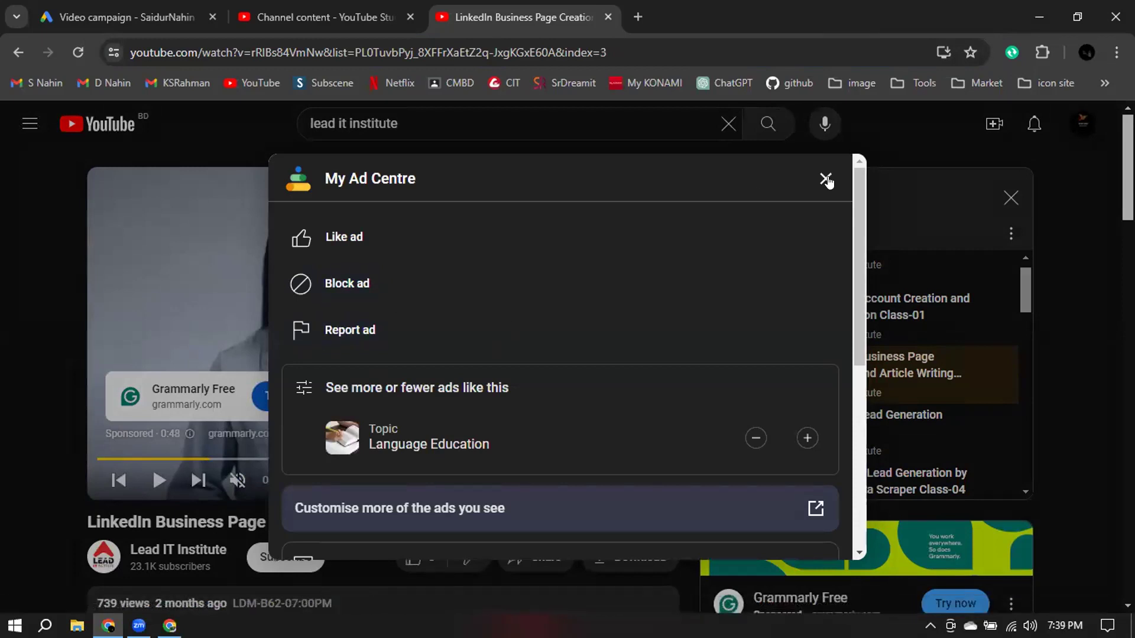
{"action": "scroll", "coordinate": [771, 345], "scroll_direction": "down", "scroll_amount": 5}
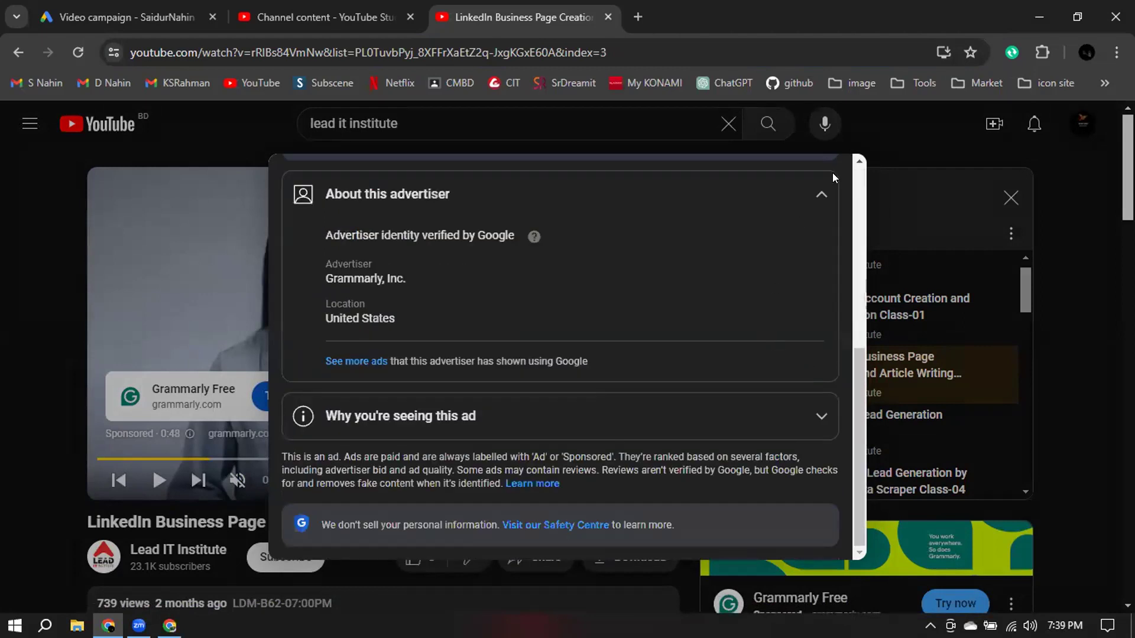
{"action": "scroll", "coordinate": [747, 294], "scroll_direction": "up", "scroll_amount": 5}
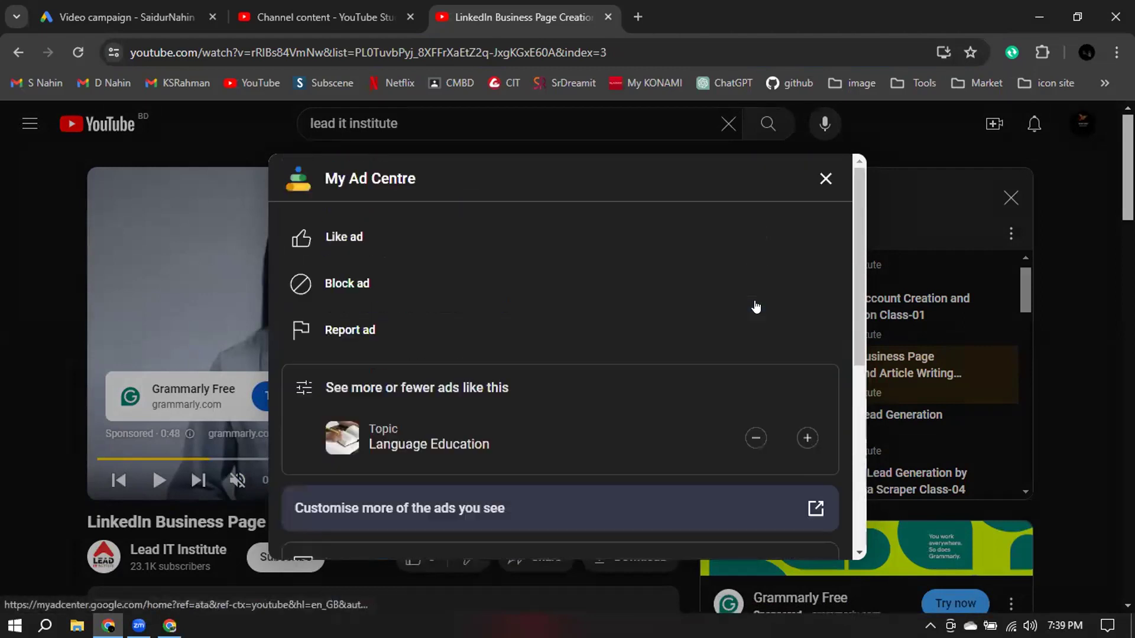
{"action": "left_click", "coordinate": [824, 184]}
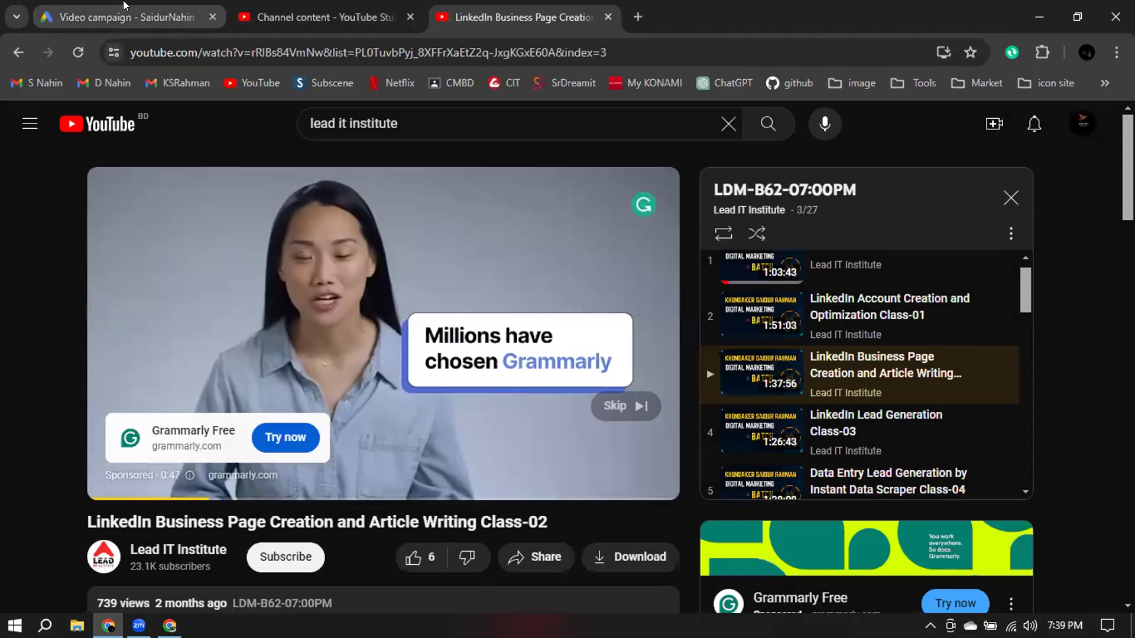
{"action": "left_click", "coordinate": [124, 7]}
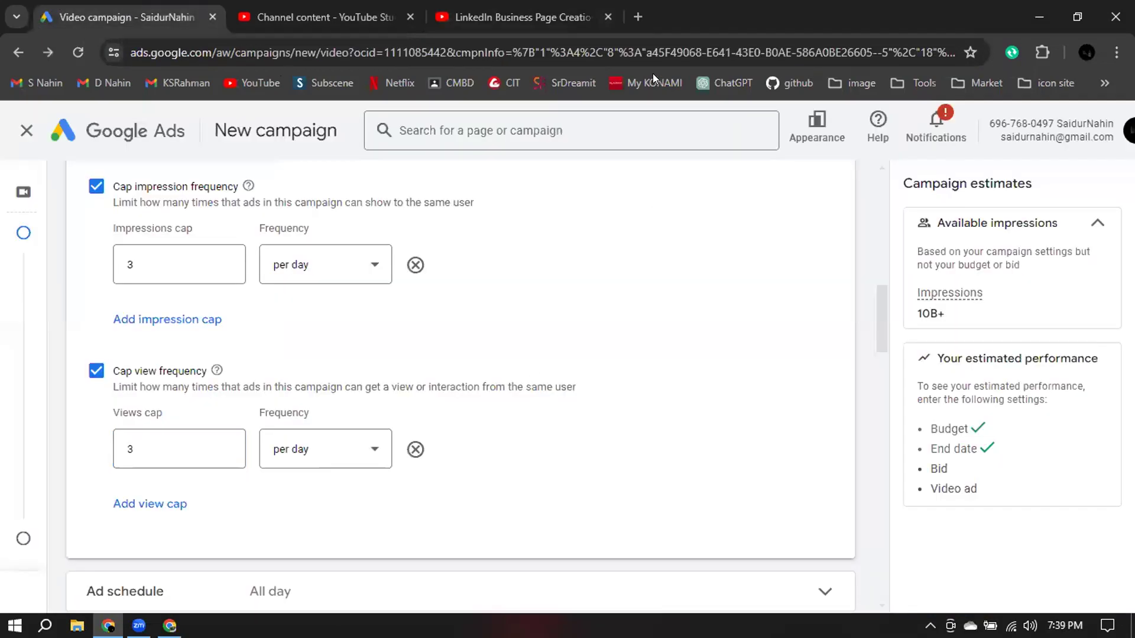
{"action": "left_click", "coordinate": [608, 17]}
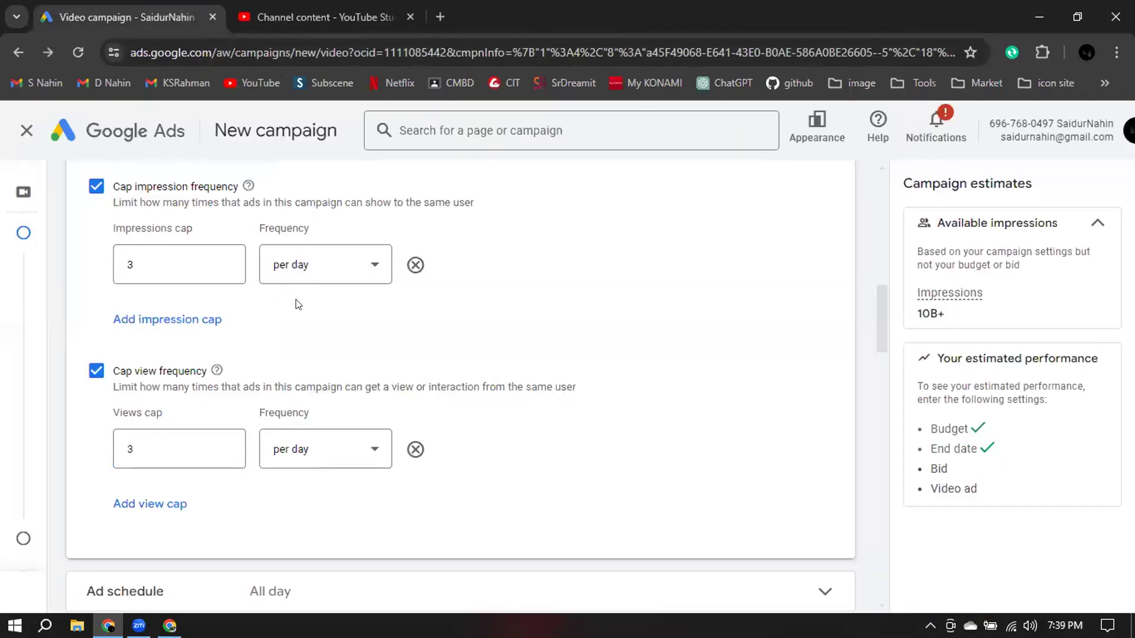
Collapse the frequency capping settings and set the ad schedule to all days from 12:00 AM to 11:15 PM.
{"action": "scroll", "coordinate": [638, 367], "scroll_direction": "down", "scroll_amount": 3}
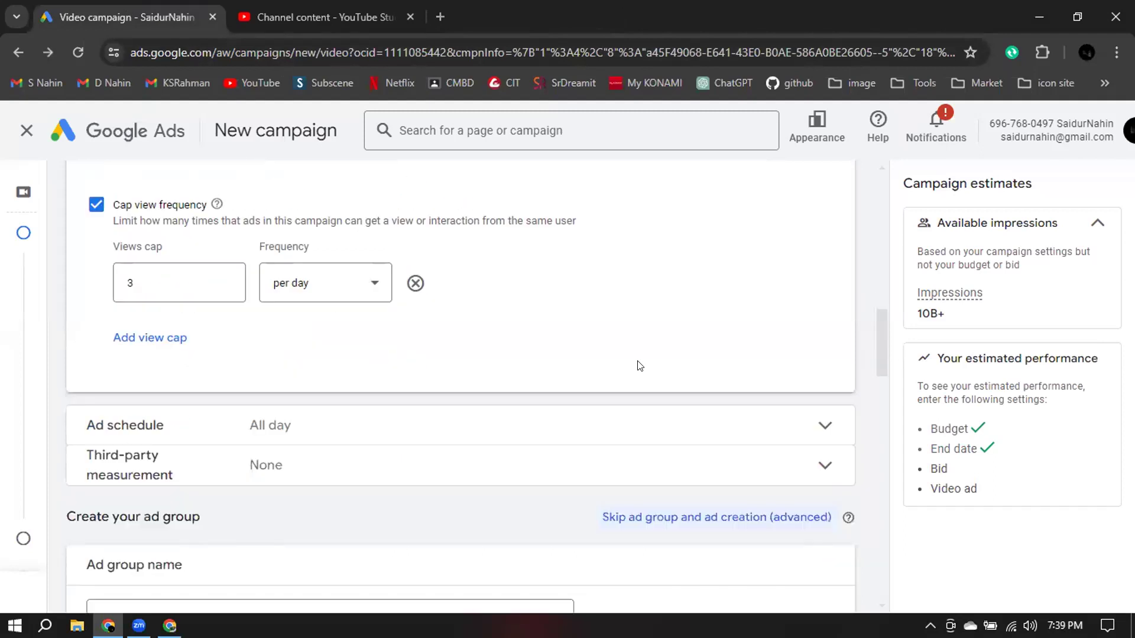
{"action": "scroll", "coordinate": [638, 367], "scroll_direction": "up", "scroll_amount": 4}
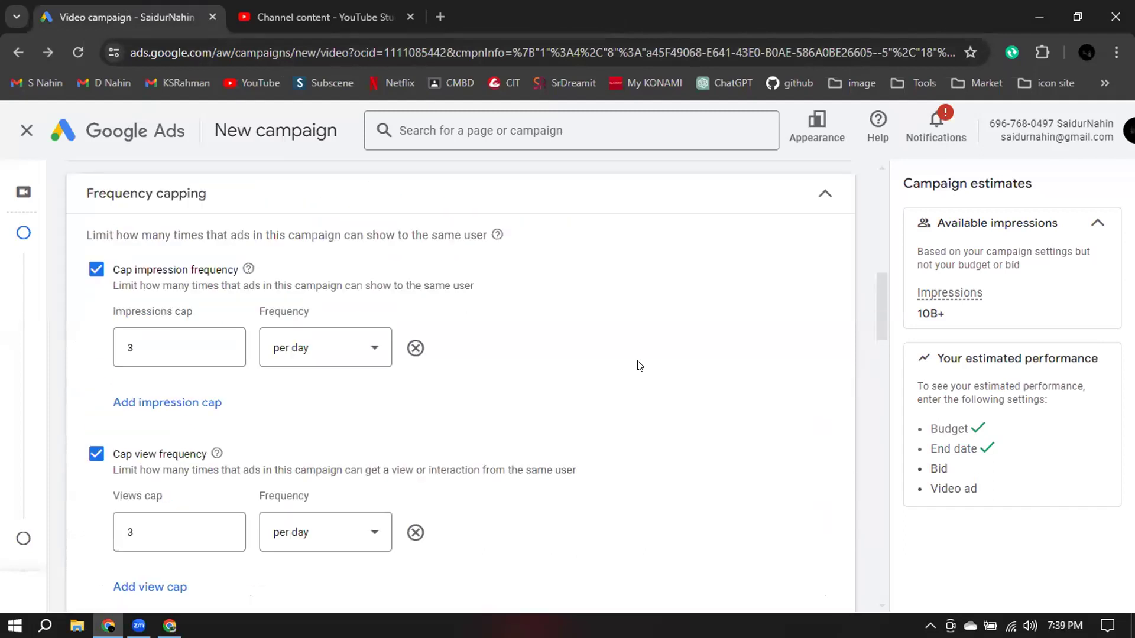
{"action": "left_click", "coordinate": [805, 193]}
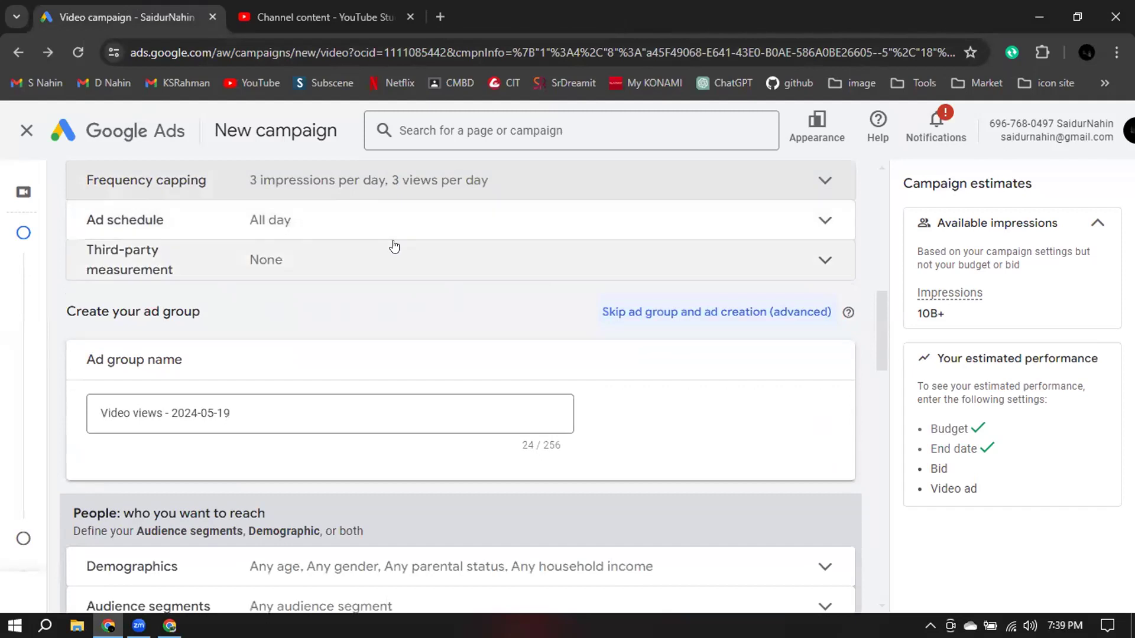
{"action": "left_click", "coordinate": [336, 224]}
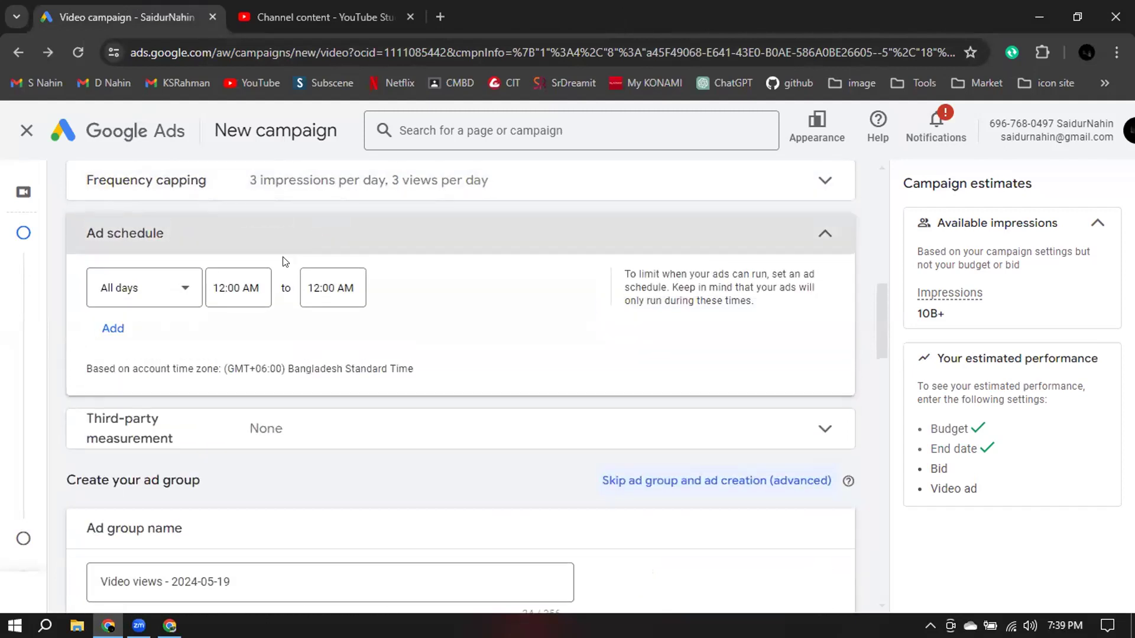
{"action": "left_click", "coordinate": [317, 286]}
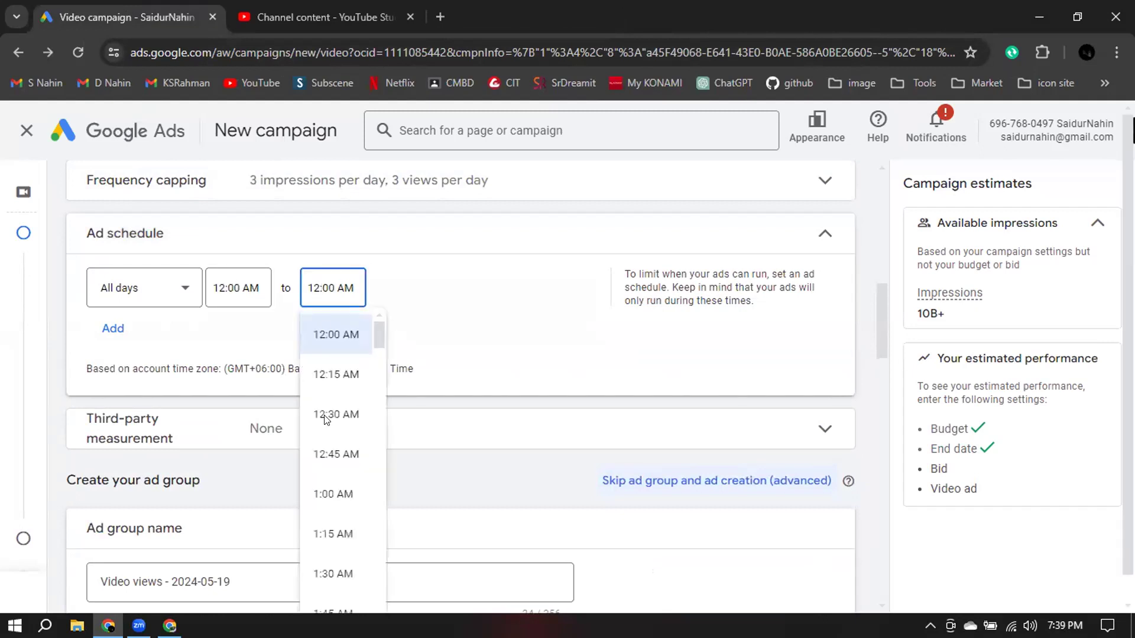
{"action": "scroll", "coordinate": [331, 420], "scroll_direction": "down", "scroll_amount": 7}
{"action": "left_click_drag", "start_coordinate": [383, 365], "coordinate": [363, 609]}
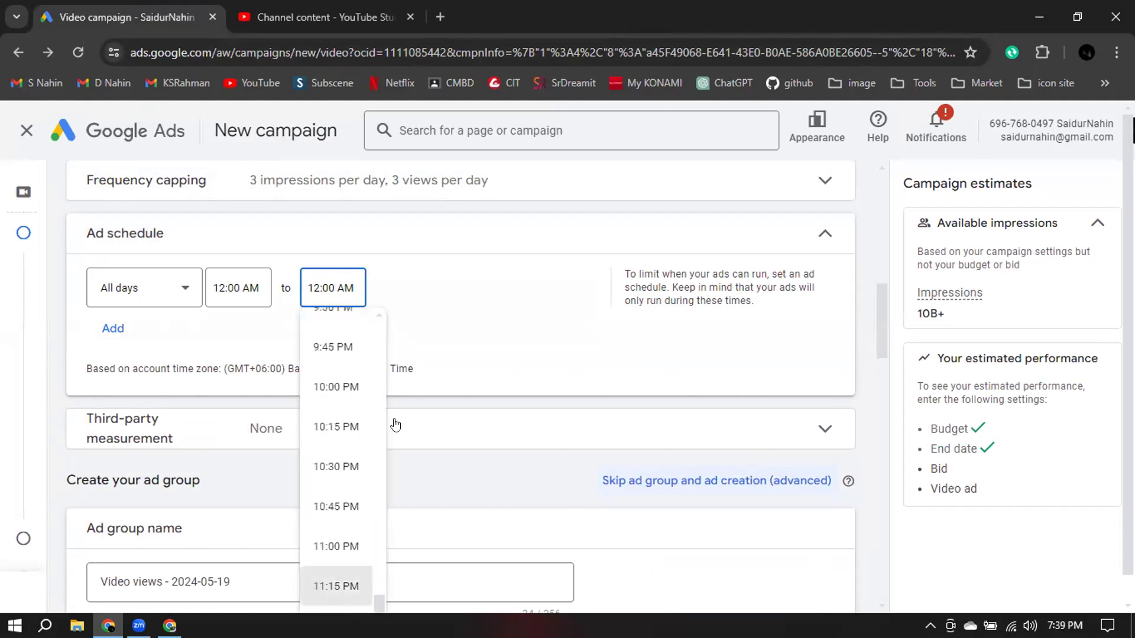
{"action": "left_click", "coordinate": [355, 587]}
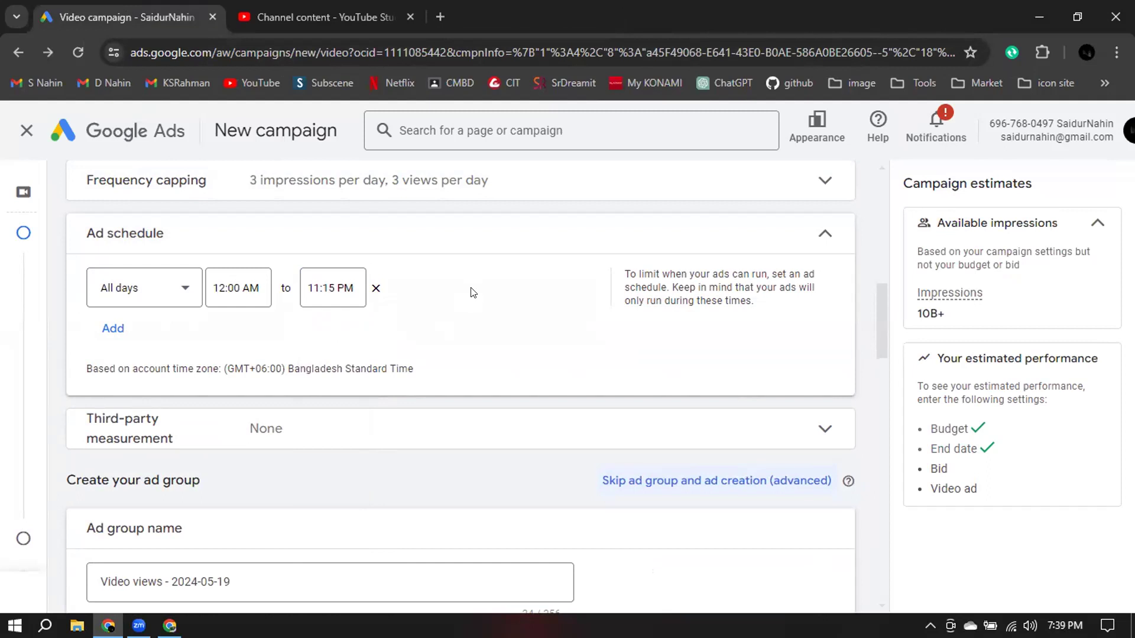
{"action": "left_click", "coordinate": [824, 232]}
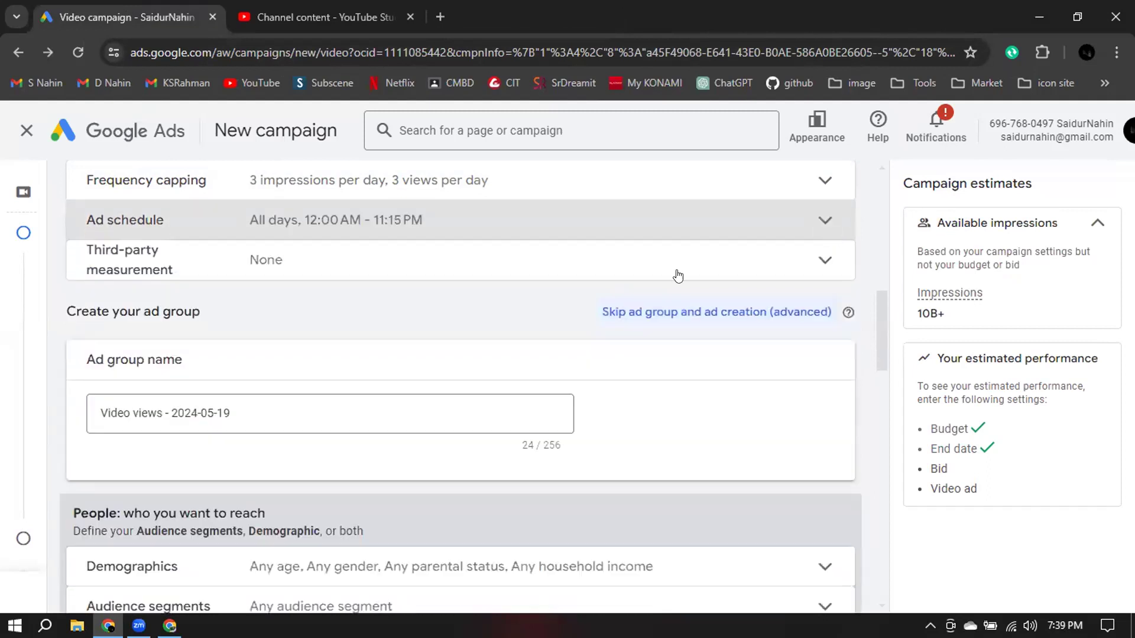
Read the vendor notice in the third-party measurement settings and collapse them without adding any vendor.
{"action": "left_click", "coordinate": [287, 272]}
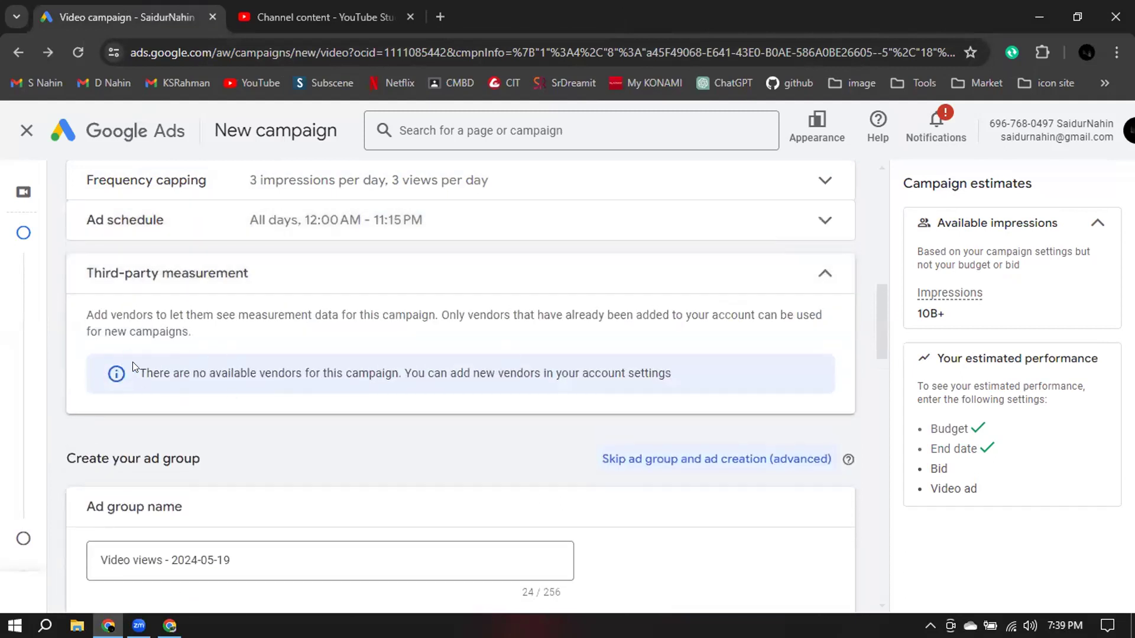
{"action": "left_click_drag", "start_coordinate": [135, 368], "coordinate": [681, 392]}
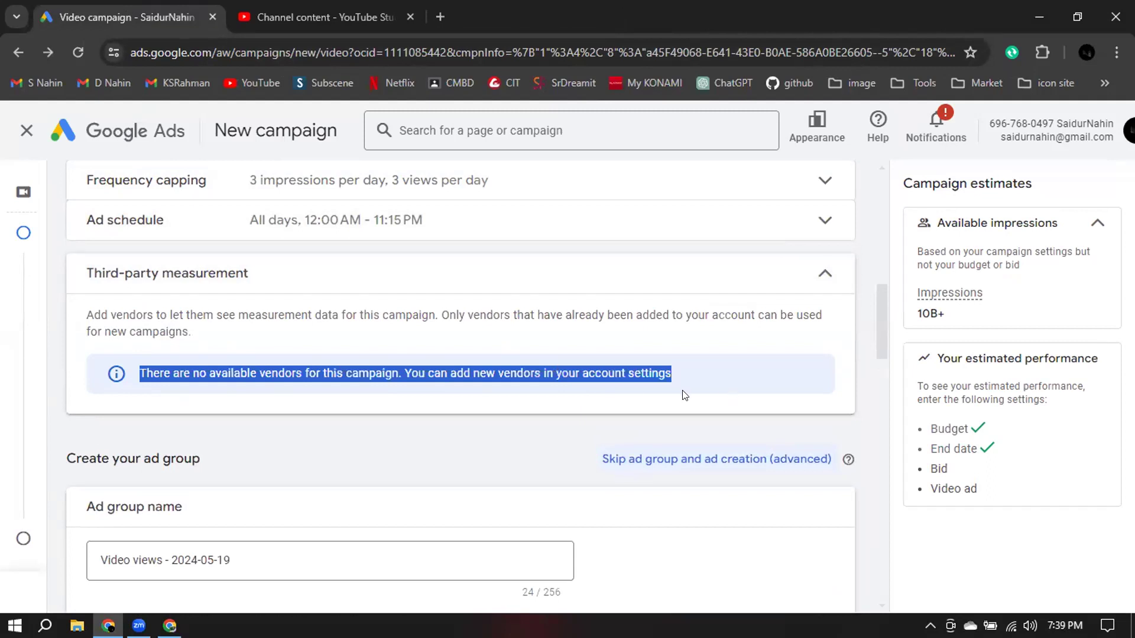
{"action": "left_click", "coordinate": [816, 286]}
Name the ad group Facebook Ads Campaign.
{"action": "scroll", "coordinate": [377, 329], "scroll_direction": "down", "scroll_amount": 3}
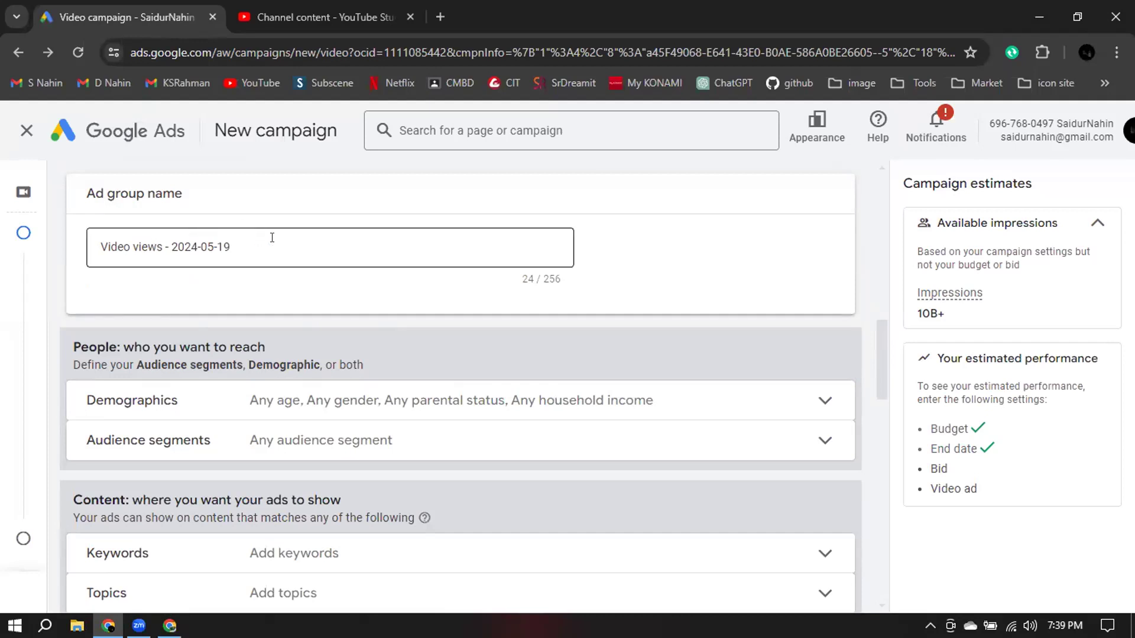
{"action": "triple_click", "coordinate": [272, 237]}
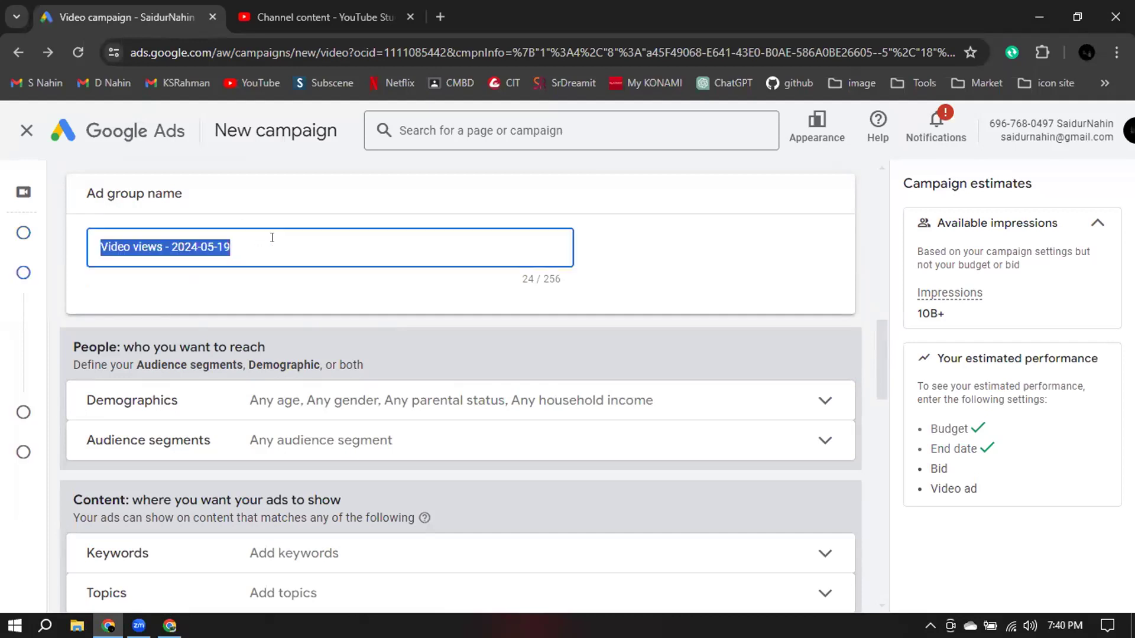
{"action": "type", "text": "Fcebook Ads"}
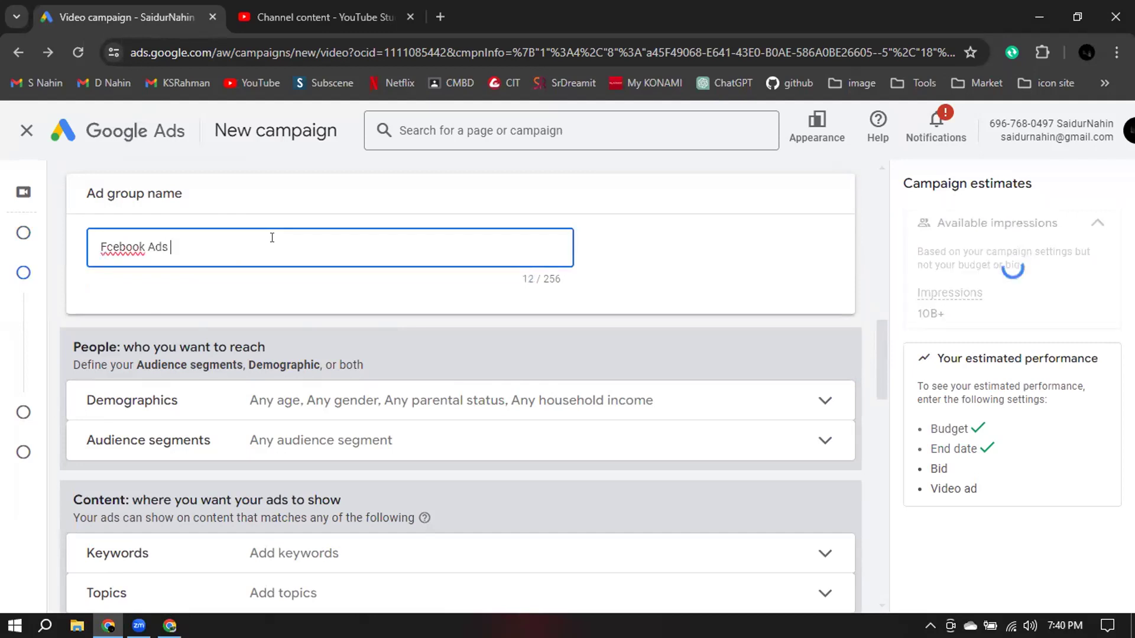
{"action": "type", "text": " Campaign"}
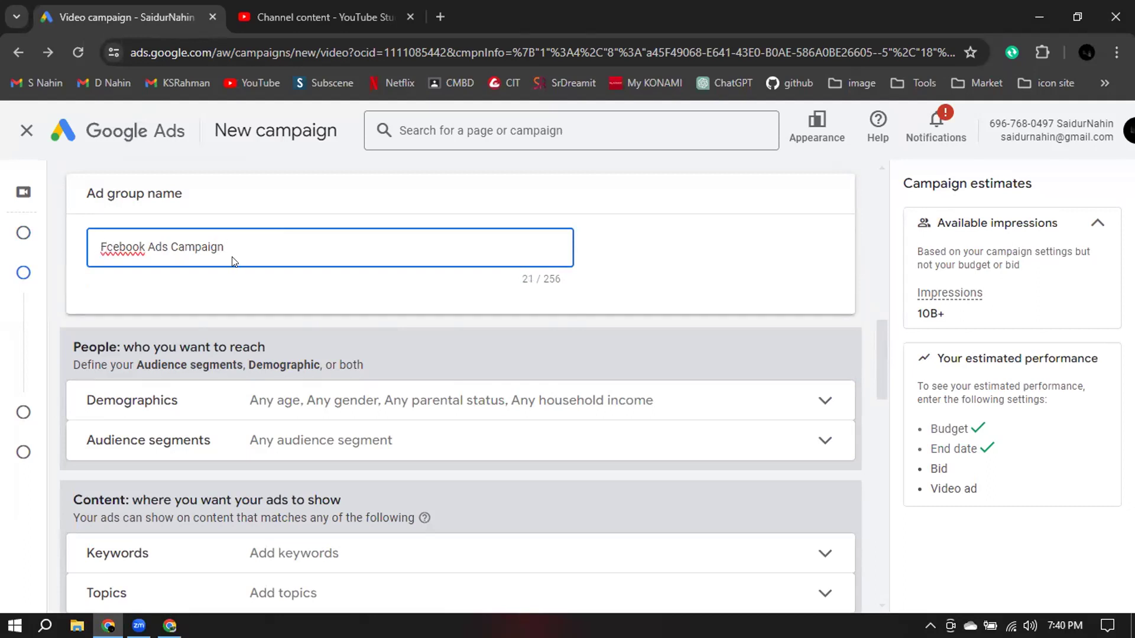
{"action": "type", "text": "a"}
{"action": "left_click", "coordinate": [622, 248]}
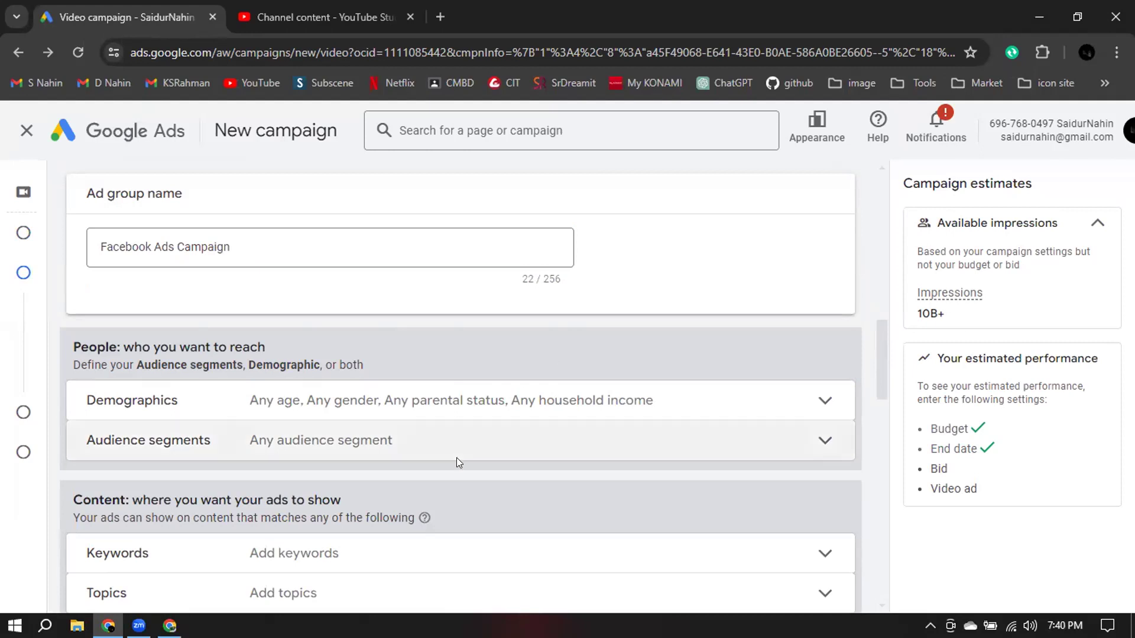
{"action": "scroll", "coordinate": [340, 379], "scroll_direction": "up", "scroll_amount": 3}
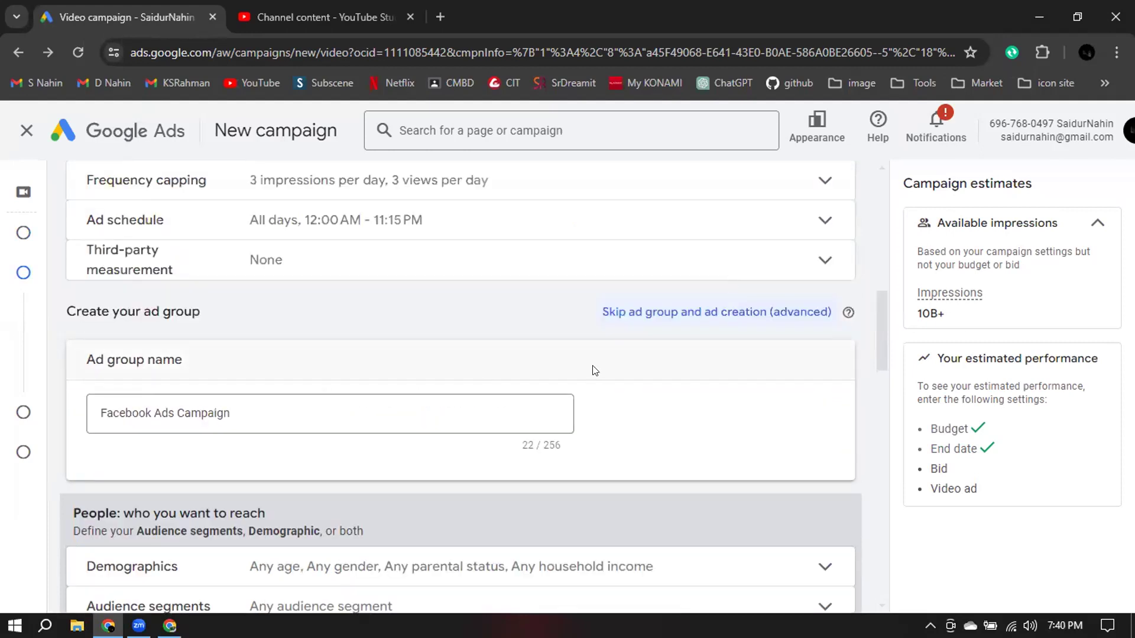
{"action": "scroll", "coordinate": [593, 367], "scroll_direction": "down", "scroll_amount": 3}
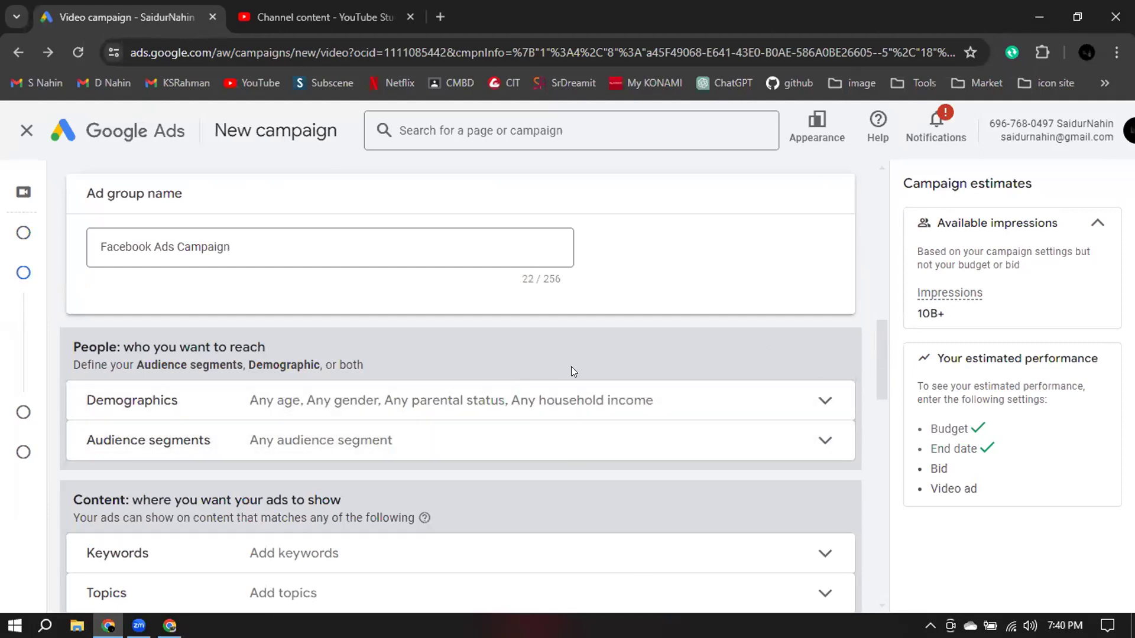
Exclude unknown gender, ages 55-64, 65+ and unknown, and unknown parental status from the ad group's demographic targeting.
{"action": "left_click", "coordinate": [367, 400]}
{"action": "scroll", "coordinate": [484, 383], "scroll_direction": "down", "scroll_amount": 4}
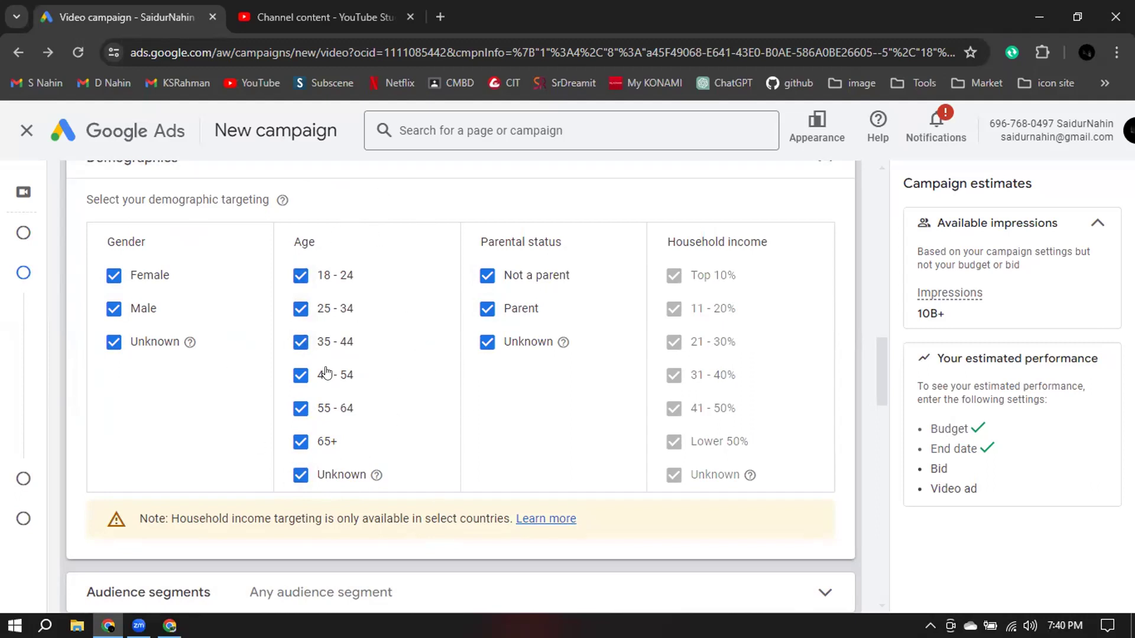
{"action": "left_click", "coordinate": [114, 343]}
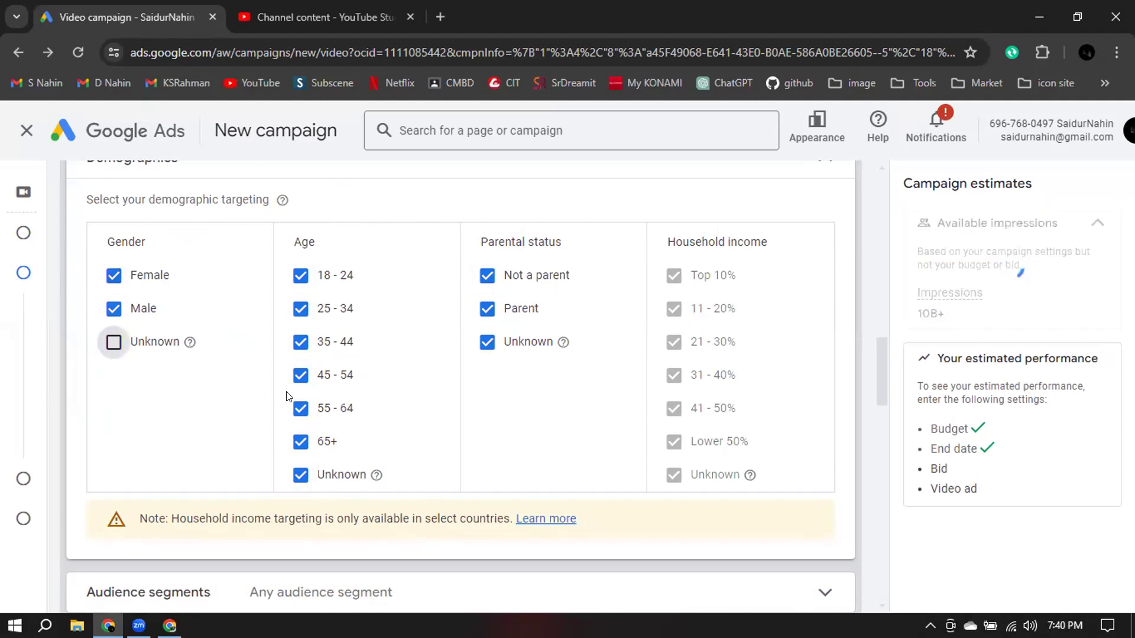
{"action": "left_click", "coordinate": [300, 408]}
{"action": "left_click", "coordinate": [300, 441]}
{"action": "left_click", "coordinate": [300, 474]}
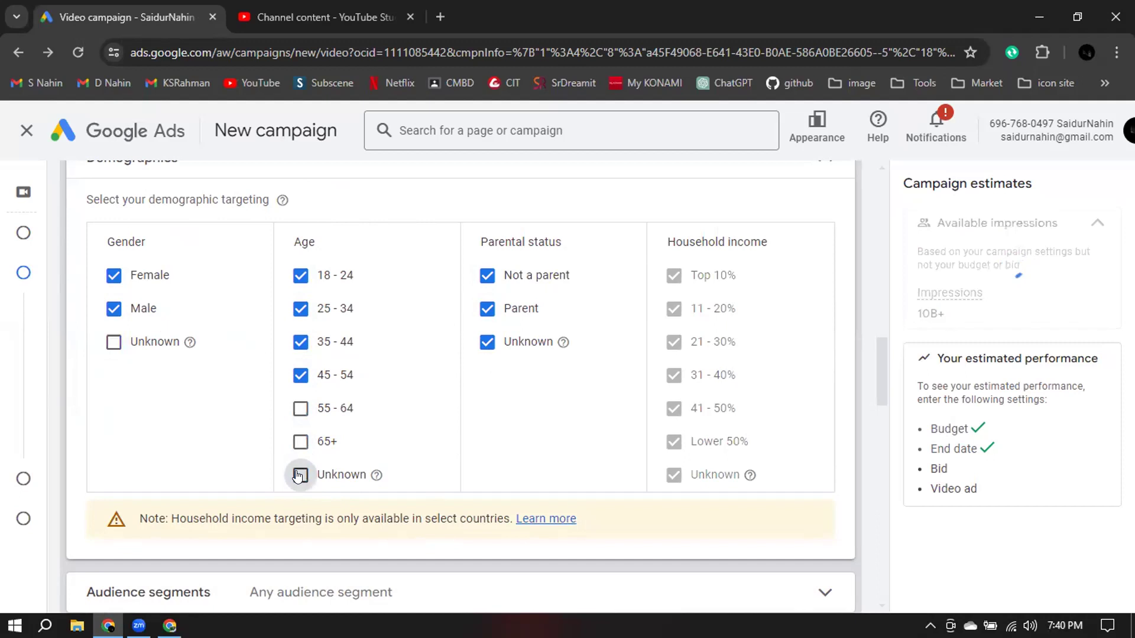
{"action": "left_click", "coordinate": [487, 342]}
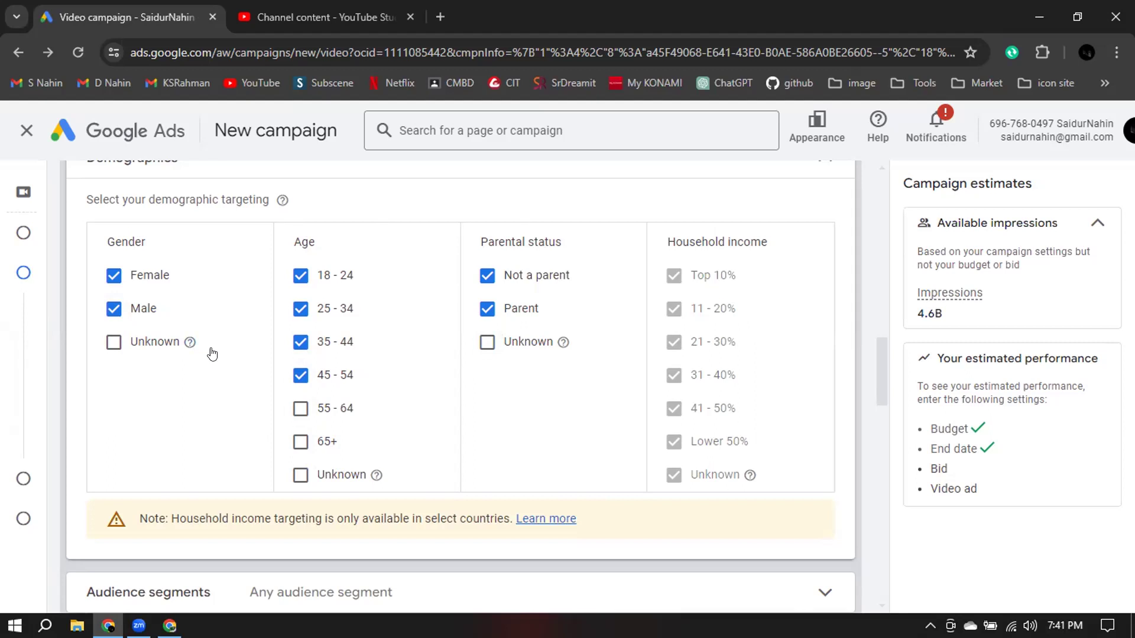
{"action": "scroll", "coordinate": [685, 397], "scroll_direction": "up", "scroll_amount": 3}
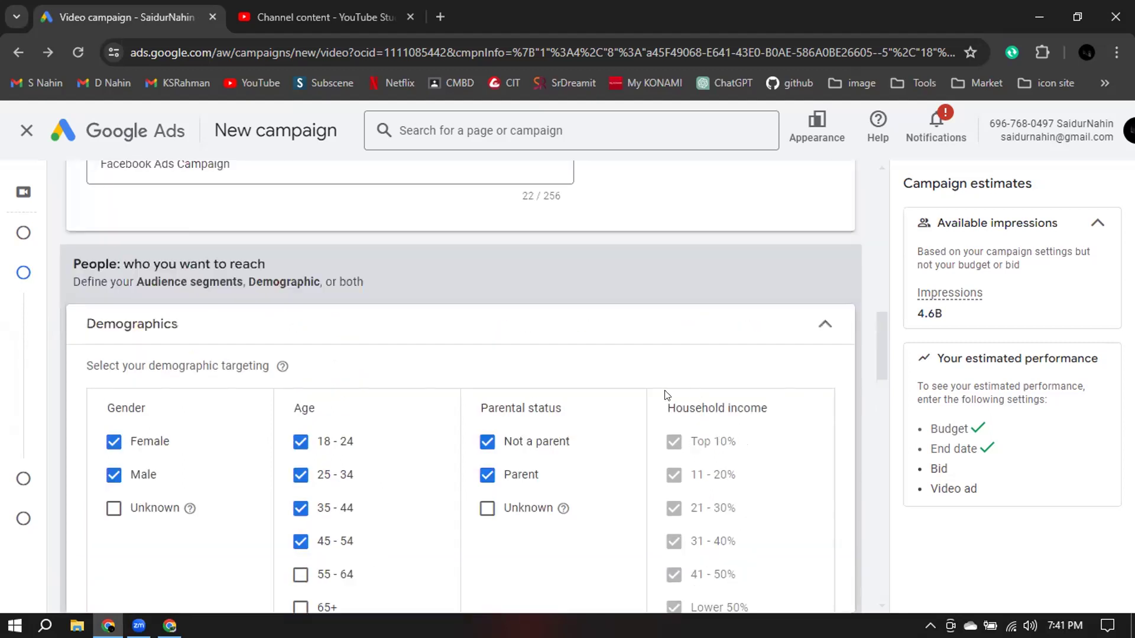
{"action": "left_click", "coordinate": [823, 325]}
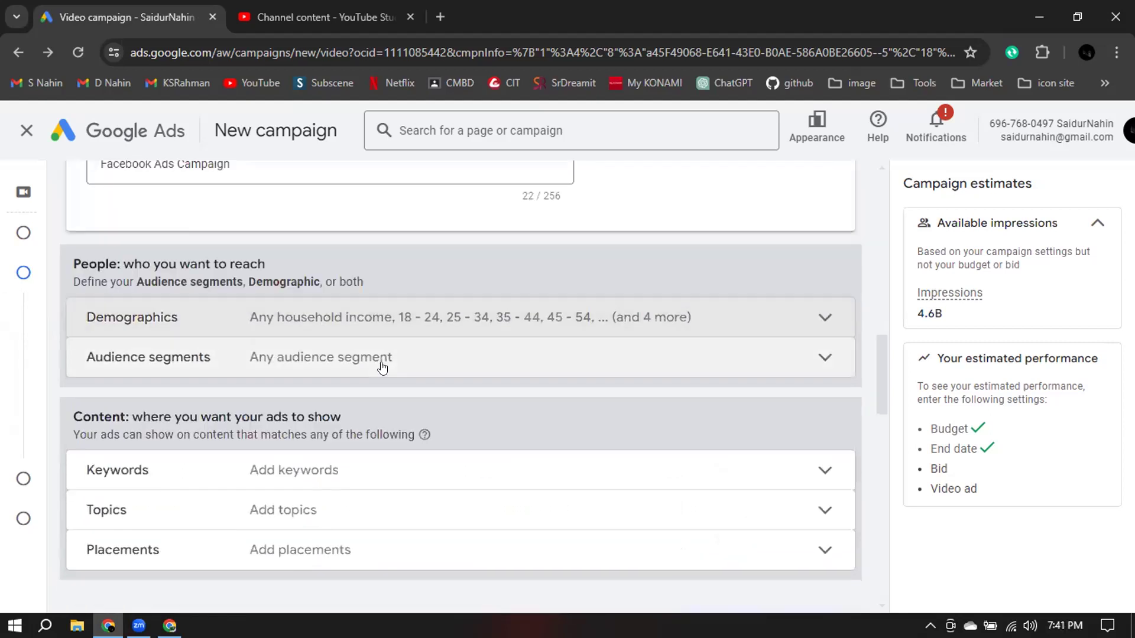
Open the audience segments settings and look through the browsable segment categories.
{"action": "left_click", "coordinate": [210, 357]}
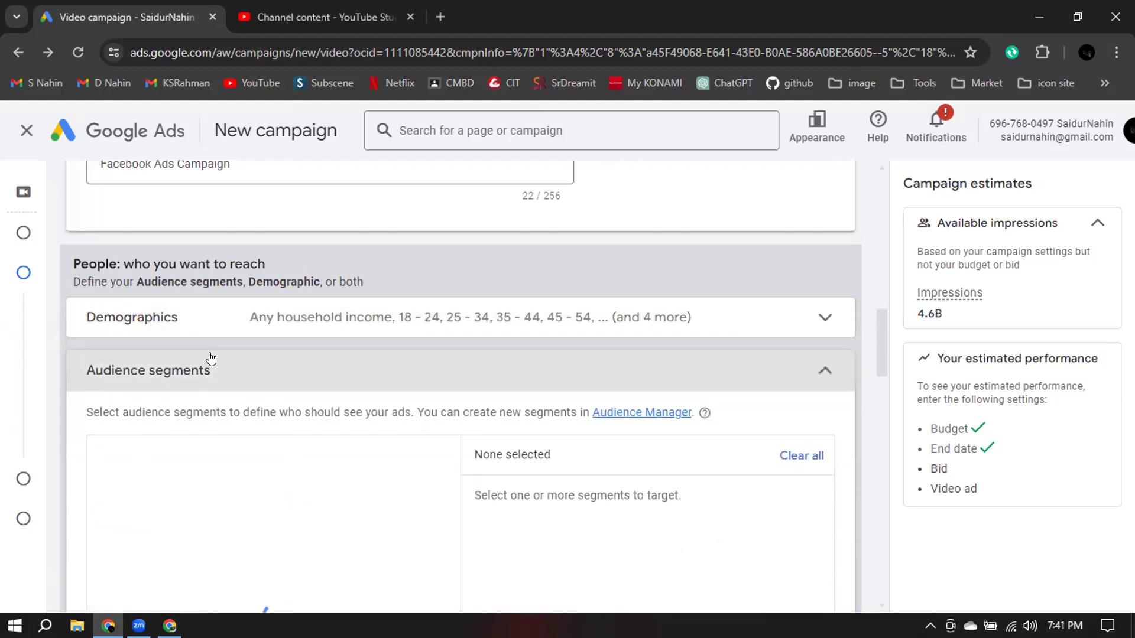
{"action": "scroll", "coordinate": [499, 371], "scroll_direction": "down", "scroll_amount": 1}
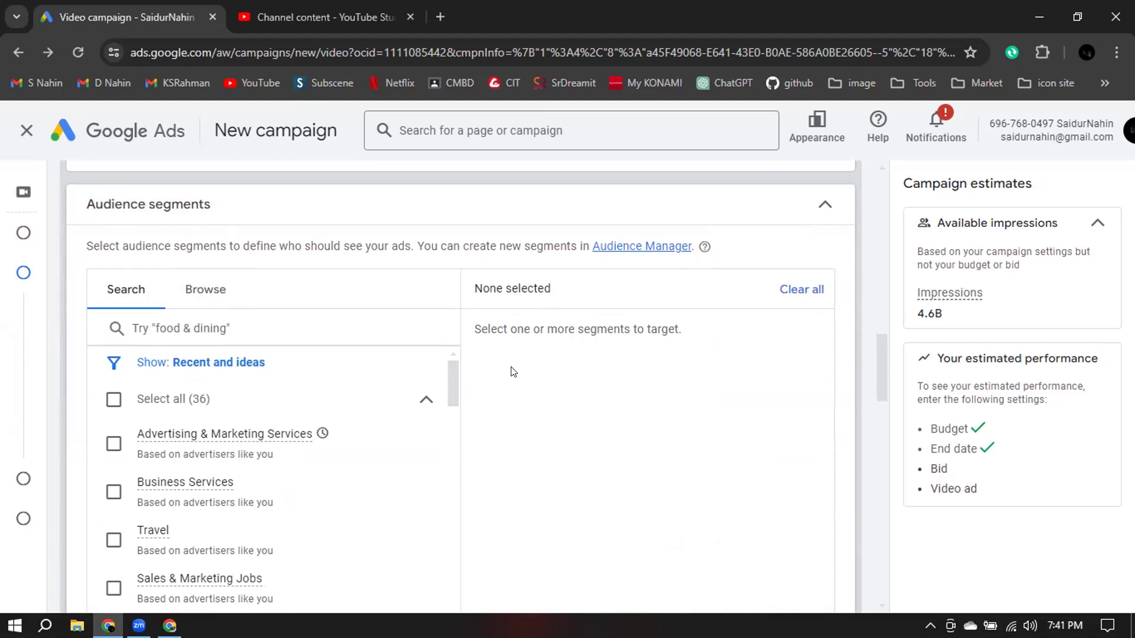
{"action": "left_click", "coordinate": [223, 329]}
{"action": "left_click", "coordinate": [211, 297]}
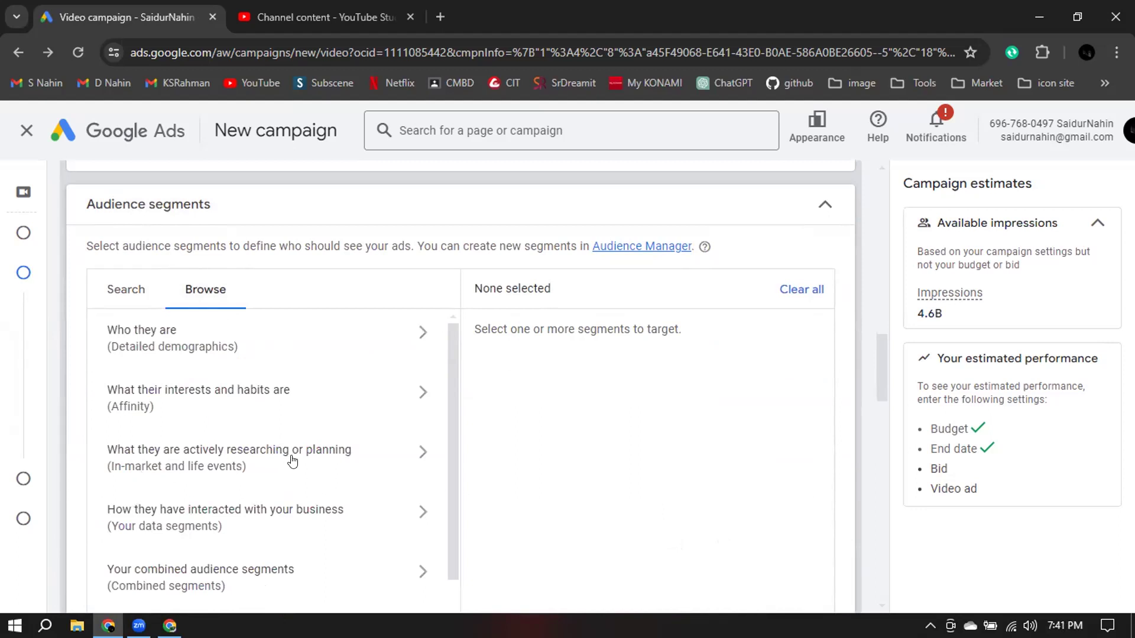
{"action": "scroll", "coordinate": [303, 400], "scroll_direction": "down", "scroll_amount": 5}
{"action": "scroll", "coordinate": [309, 408], "scroll_direction": "up", "scroll_amount": 4}
{"action": "scroll", "coordinate": [307, 411], "scroll_direction": "up", "scroll_amount": 1}
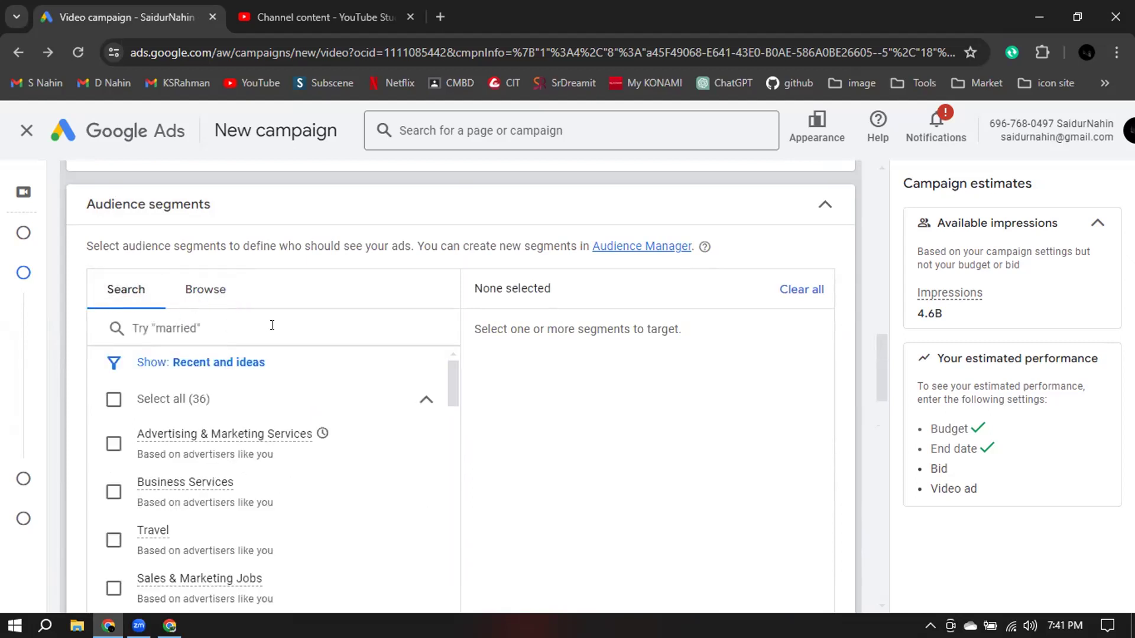
Search the audience segments for "tour and" and review the matching in-market segments.
{"action": "left_click", "coordinate": [272, 325]}
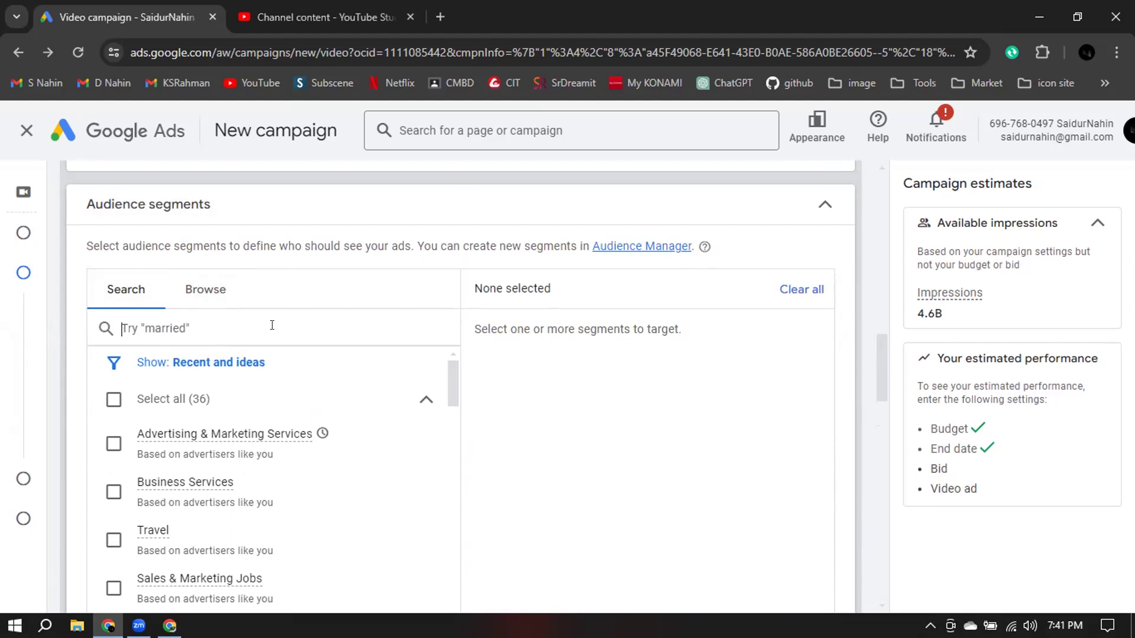
{"action": "type", "text": "tour"}
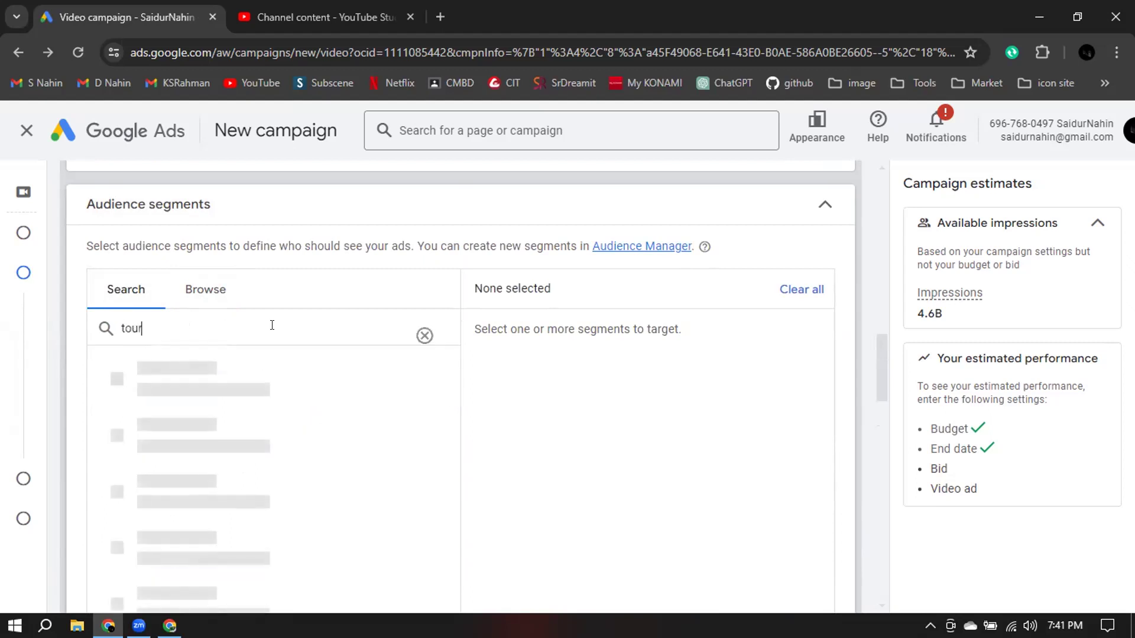
{"action": "type", "text": " and"}
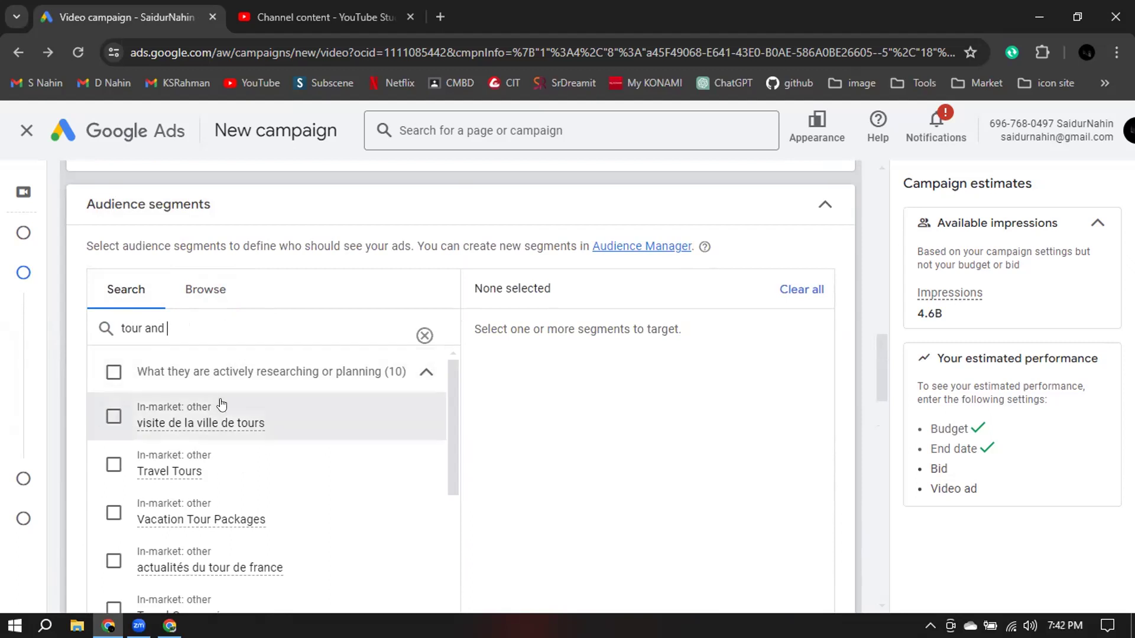
{"action": "scroll", "coordinate": [183, 437], "scroll_direction": "down", "scroll_amount": 3}
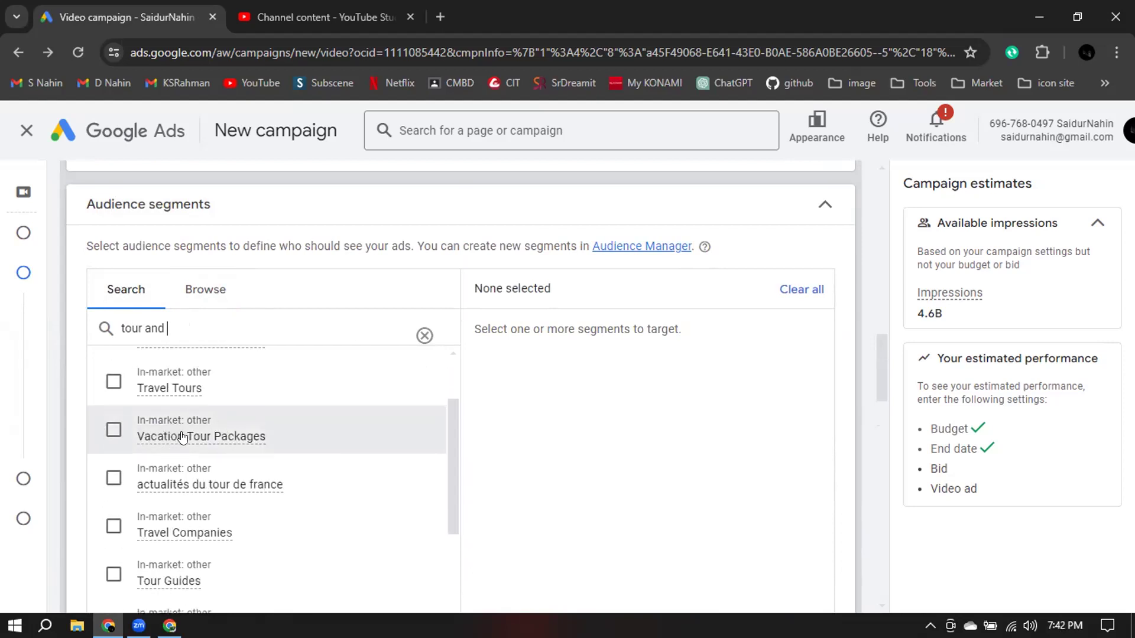
{"action": "scroll", "coordinate": [171, 438], "scroll_direction": "up", "scroll_amount": 5}
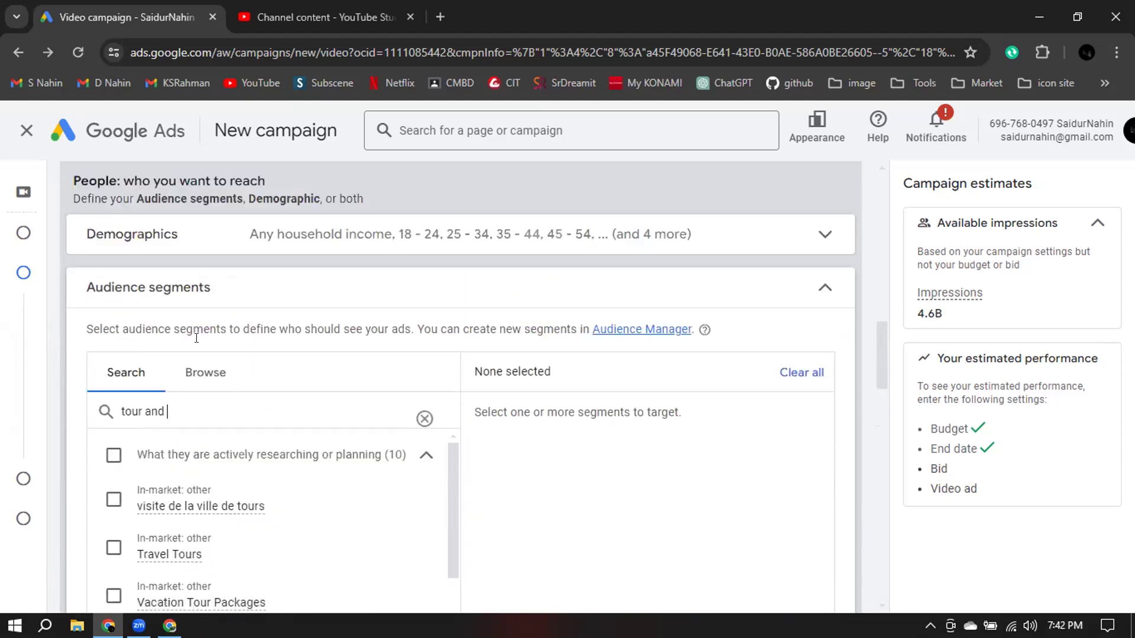
{"action": "scroll", "coordinate": [219, 455], "scroll_direction": "down", "scroll_amount": 5}
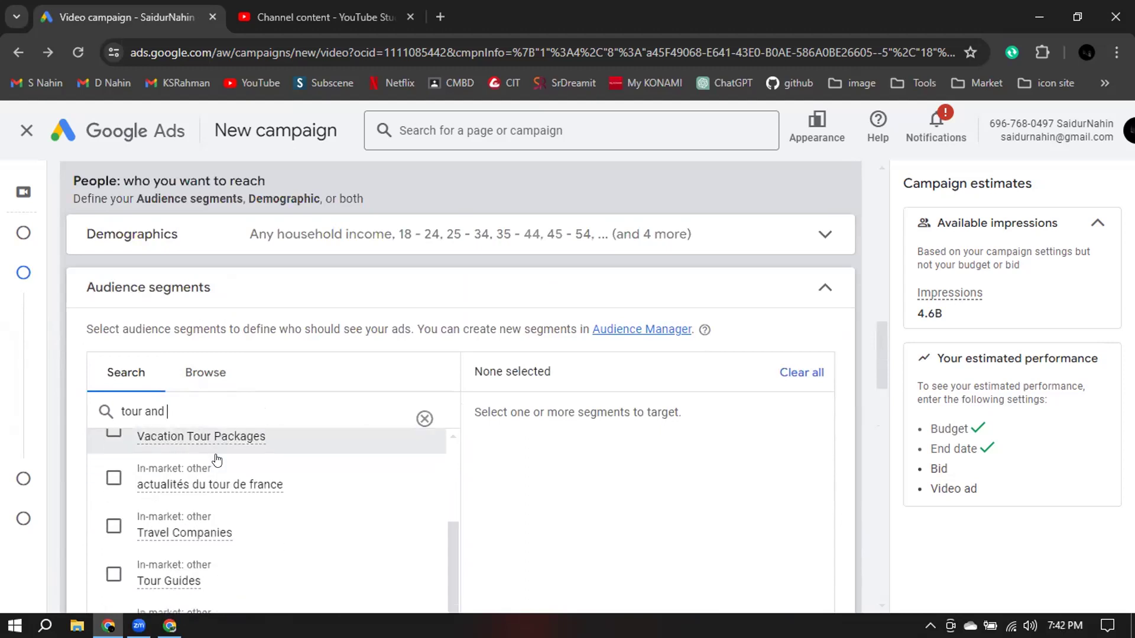
{"action": "scroll", "coordinate": [218, 462], "scroll_direction": "down", "scroll_amount": 2}
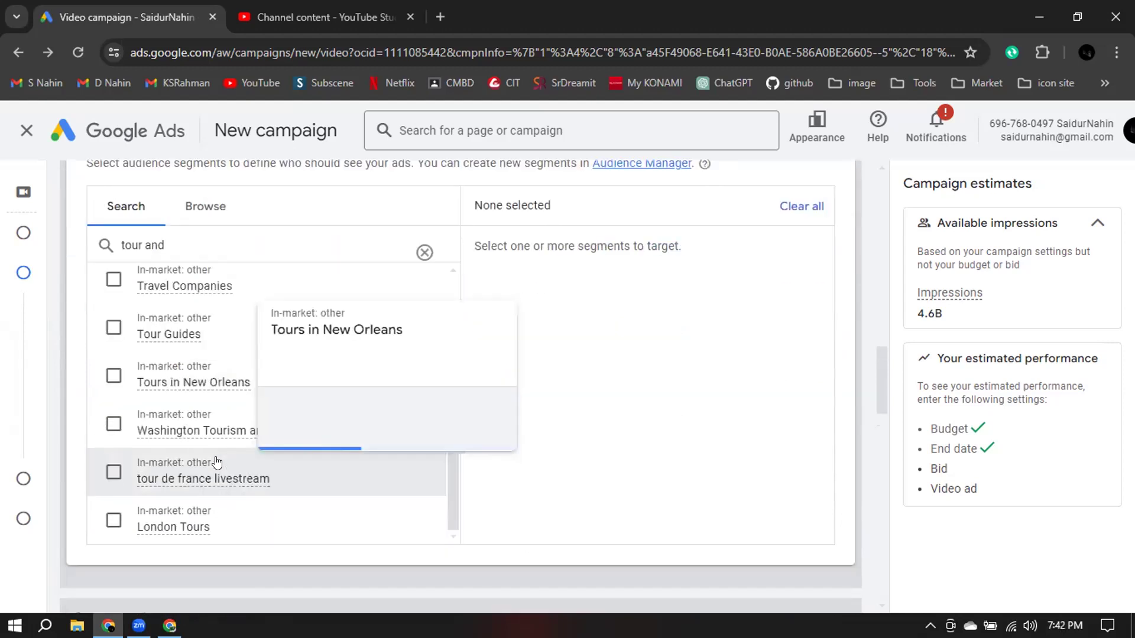
{"action": "scroll", "coordinate": [216, 463], "scroll_direction": "down", "scroll_amount": 3}
{"action": "scroll", "coordinate": [204, 434], "scroll_direction": "up", "scroll_amount": 5}
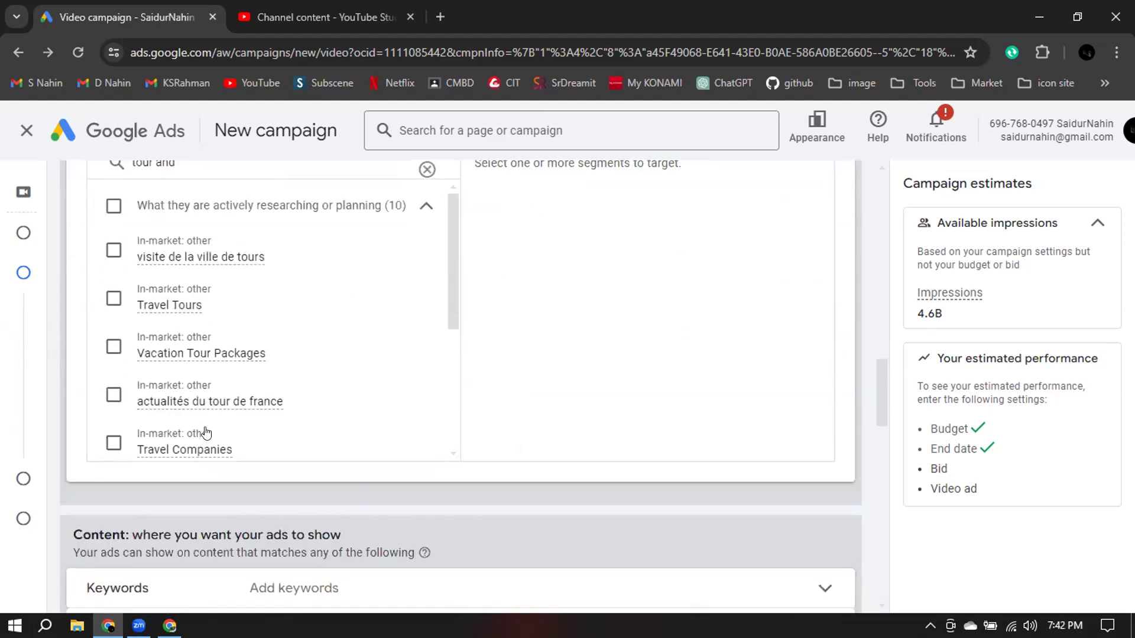
{"action": "scroll", "coordinate": [276, 291], "scroll_direction": "up", "scroll_amount": 3}
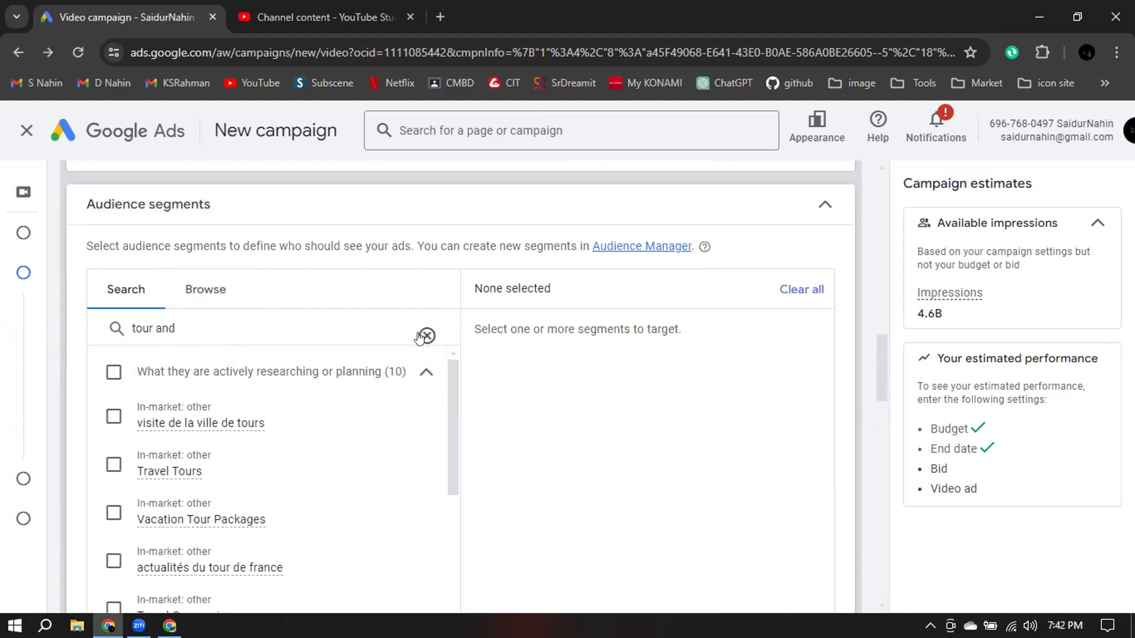
Clear the segment search, target all the recent and suggested audience segments, and collapse the section.
{"action": "key", "text": "ctrl+a"}
{"action": "key", "text": "BackSpace"}
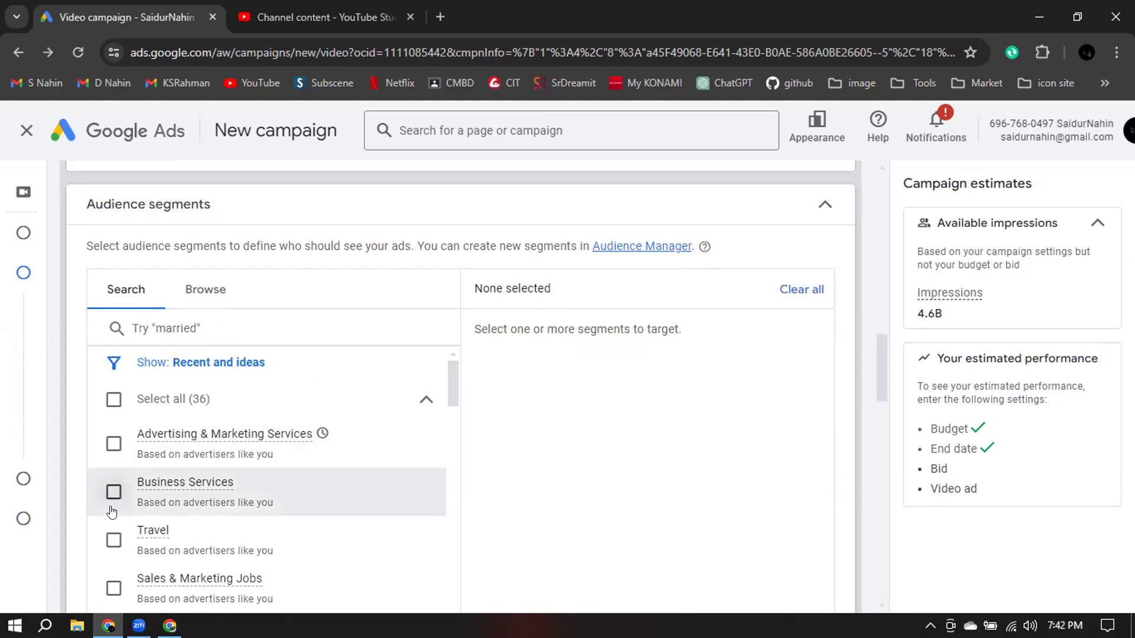
{"action": "left_click", "coordinate": [113, 400]}
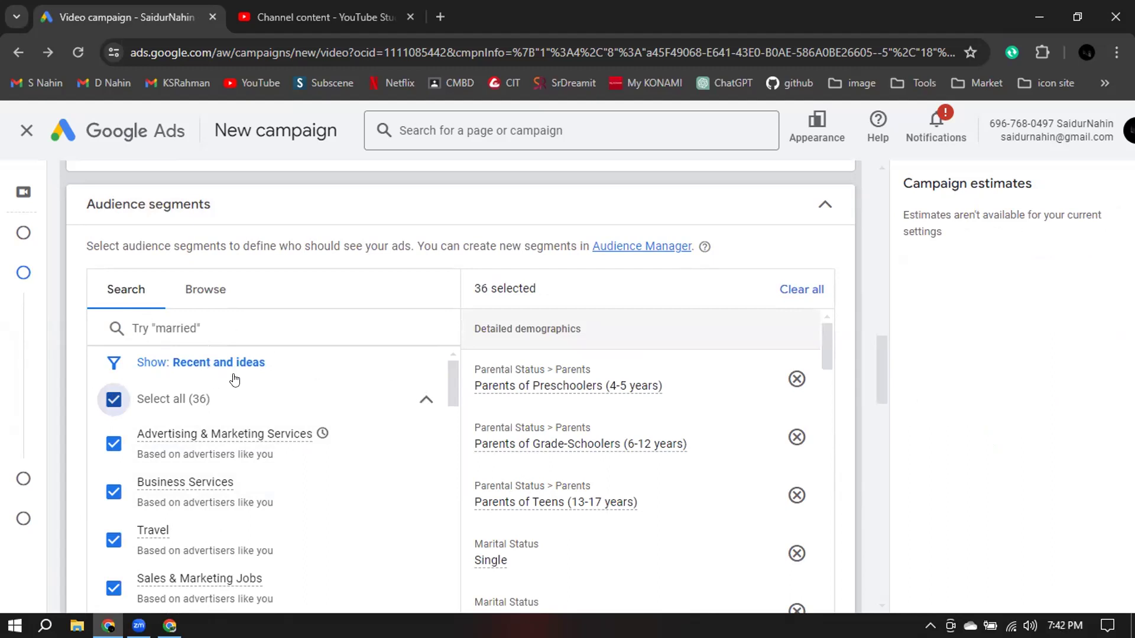
{"action": "left_click", "coordinate": [824, 199]}
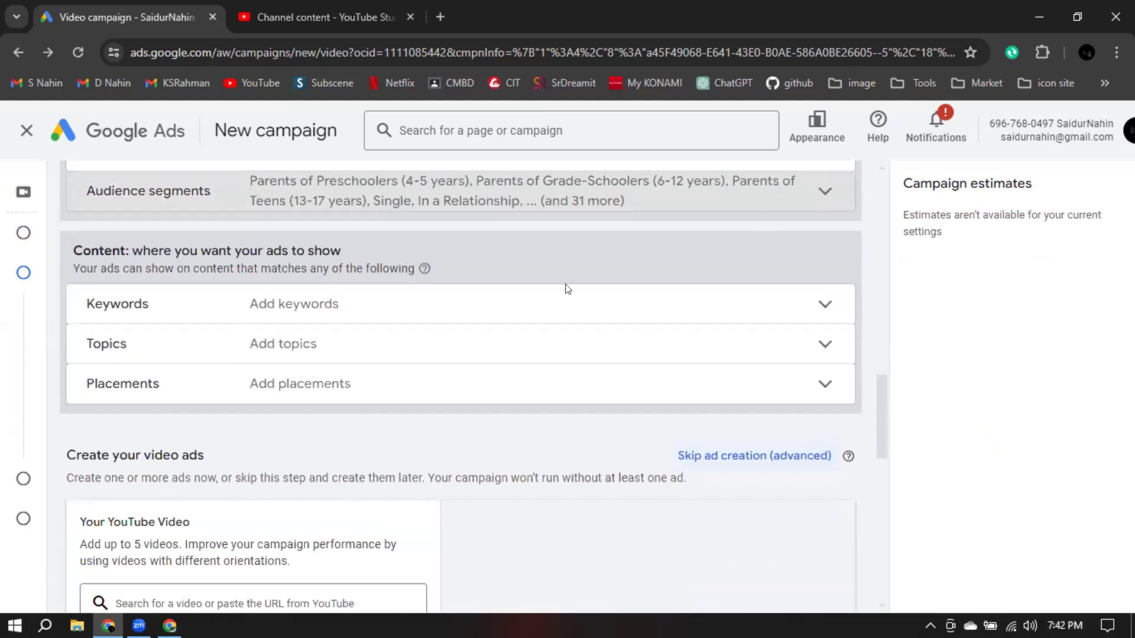
Open the content keywords settings and get keyword ideas for the product or service "freelancing carrier".
{"action": "left_click", "coordinate": [265, 320]}
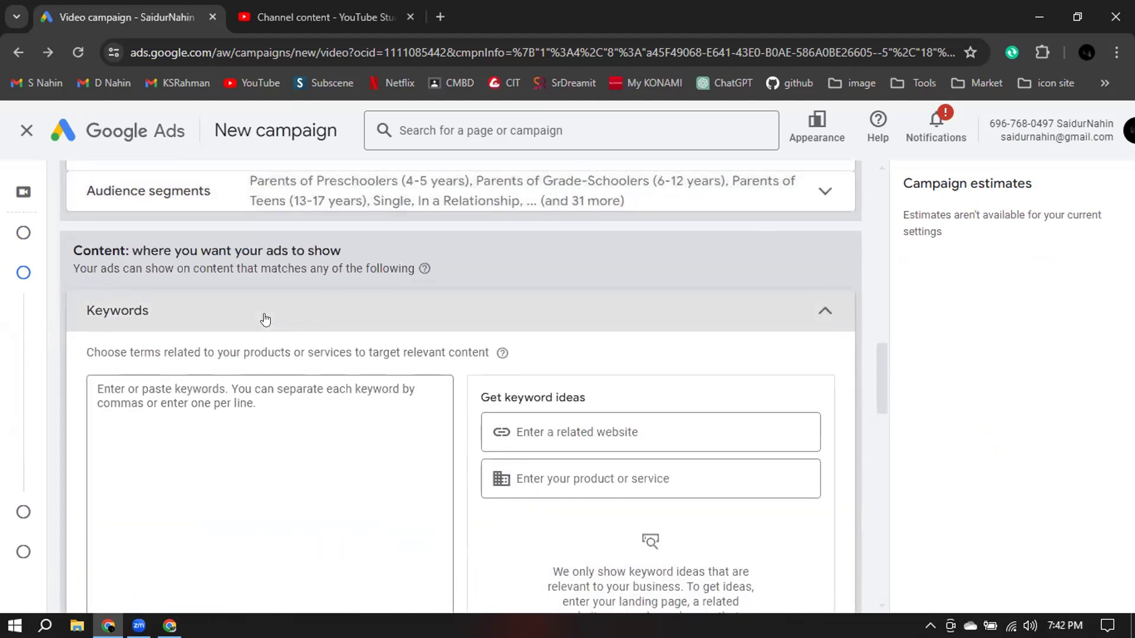
{"action": "scroll", "coordinate": [265, 320], "scroll_direction": "down", "scroll_amount": 1}
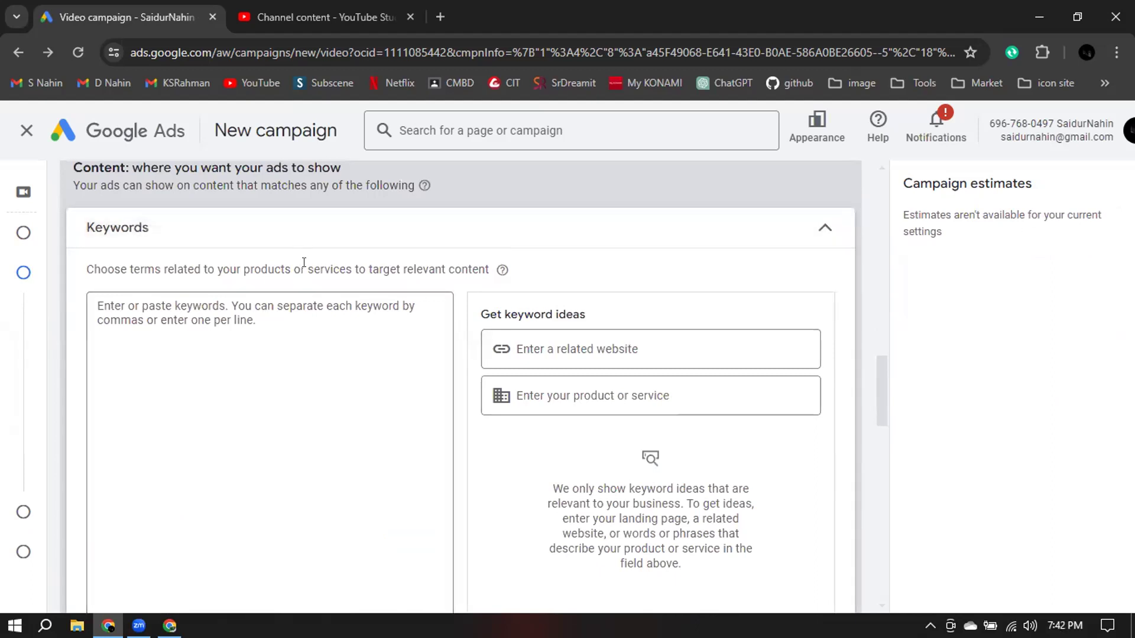
{"action": "left_click", "coordinate": [673, 397]}
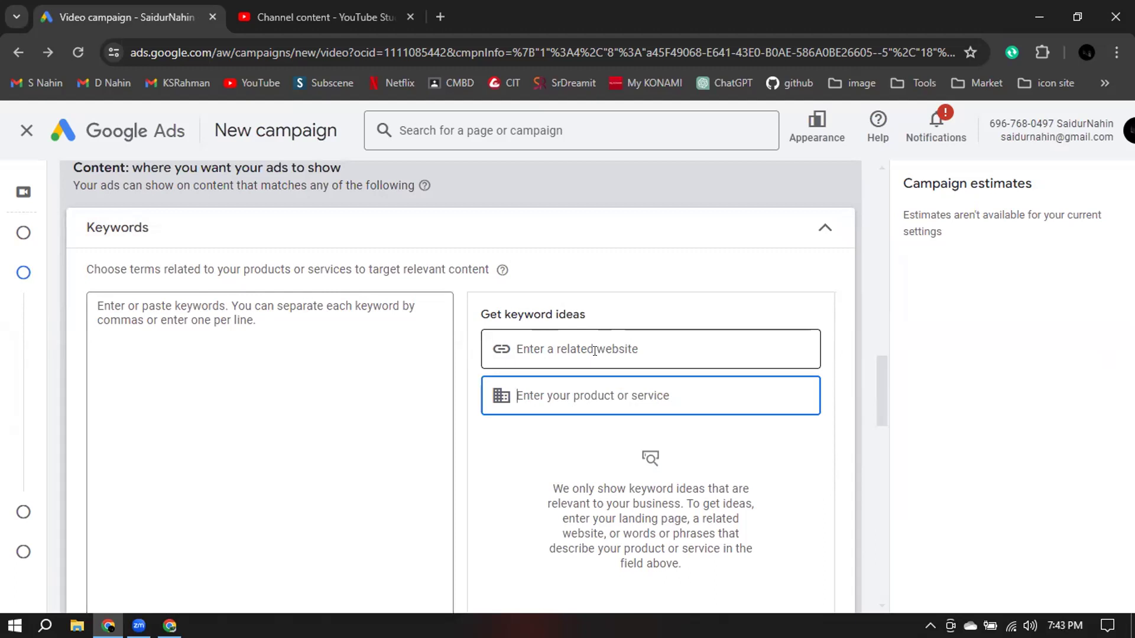
{"action": "type", "text": "fr"}
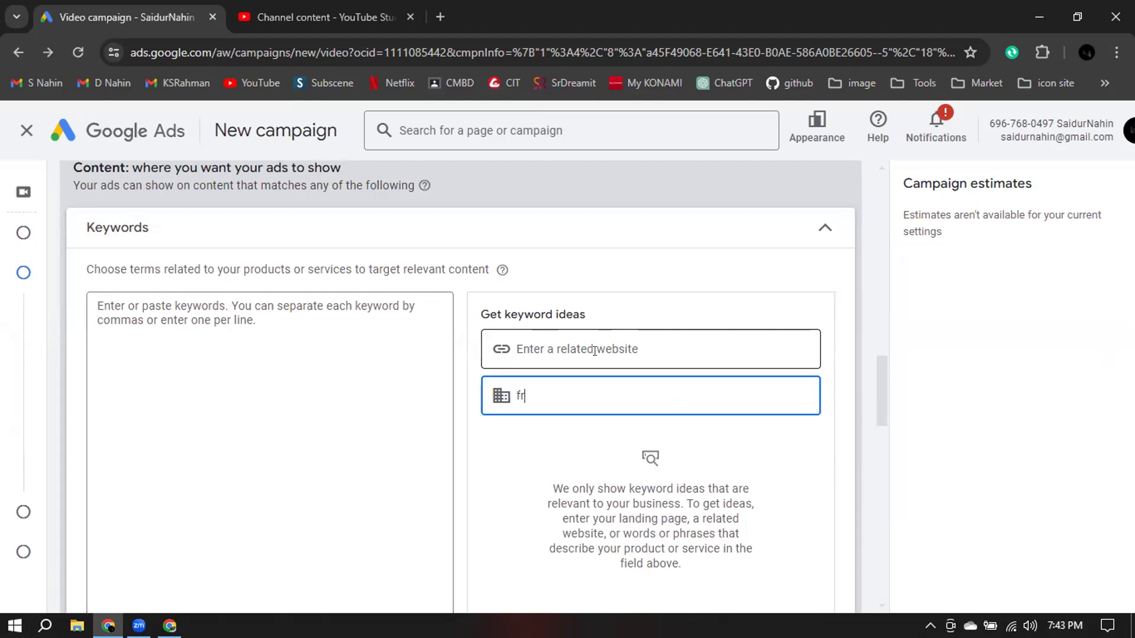
{"action": "type", "text": "eelancing carier"}
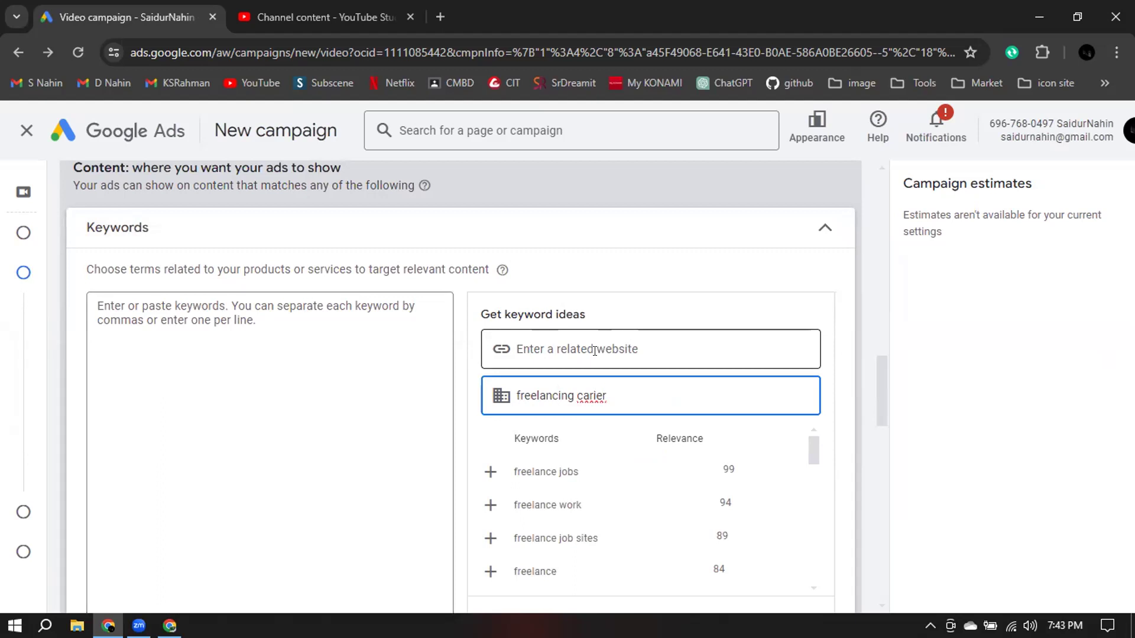
{"action": "key", "text": "BackSpace"}
{"action": "key", "text": "BackSpace"}
{"action": "key", "text": "BackSpace"}
{"action": "type", "text": "rier"}
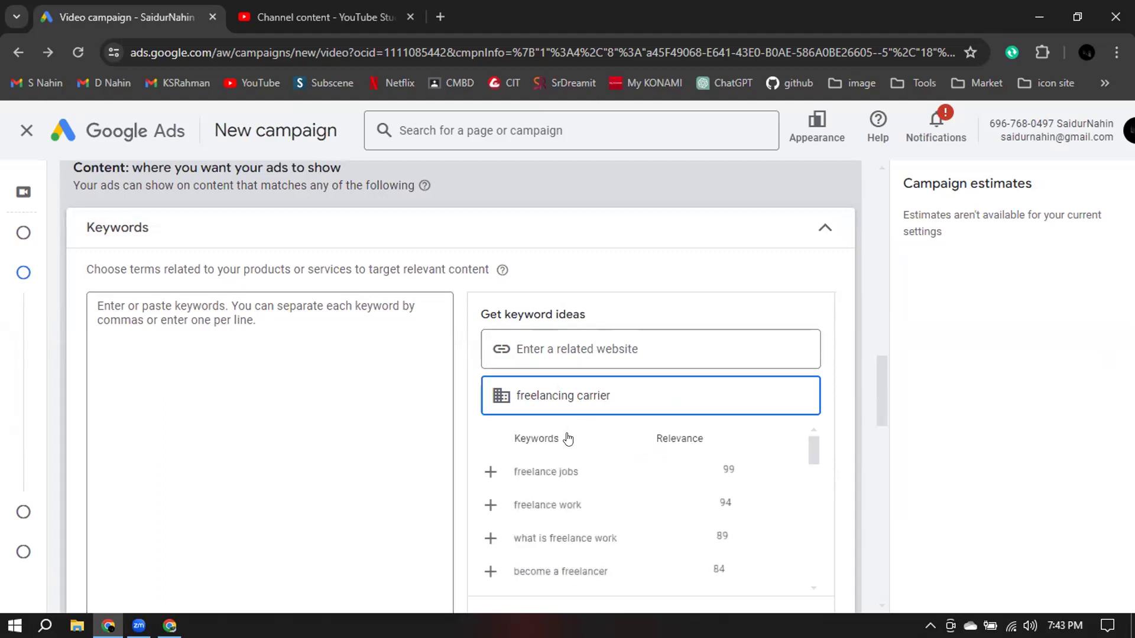
Add the suggested keywords "freelance jobs", "freelance work", "what is freelance work", "become a freelancer" and "find freelance work".
{"action": "left_click", "coordinate": [577, 474]}
{"action": "left_click", "coordinate": [676, 473]}
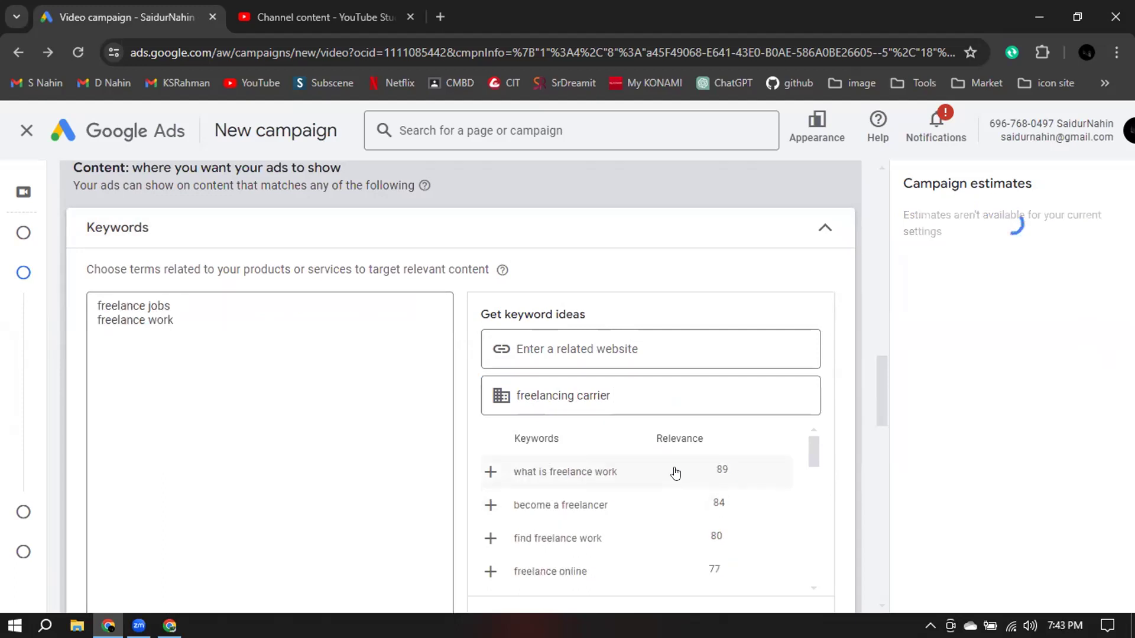
{"action": "left_click", "coordinate": [724, 476]}
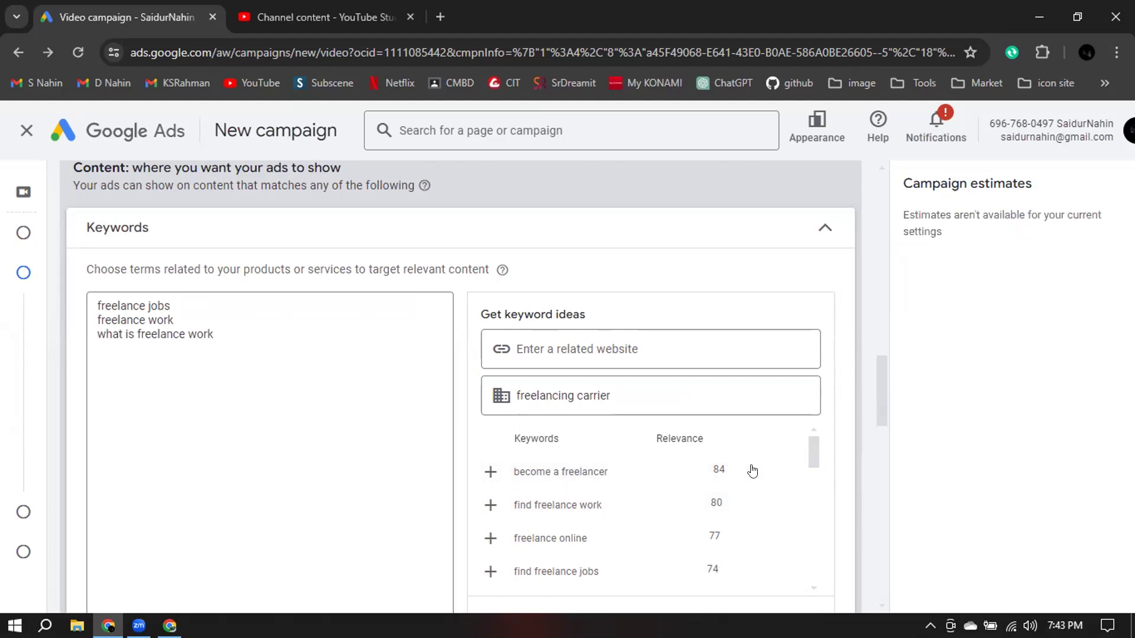
{"action": "left_click", "coordinate": [714, 471]}
{"action": "left_click", "coordinate": [714, 471]}
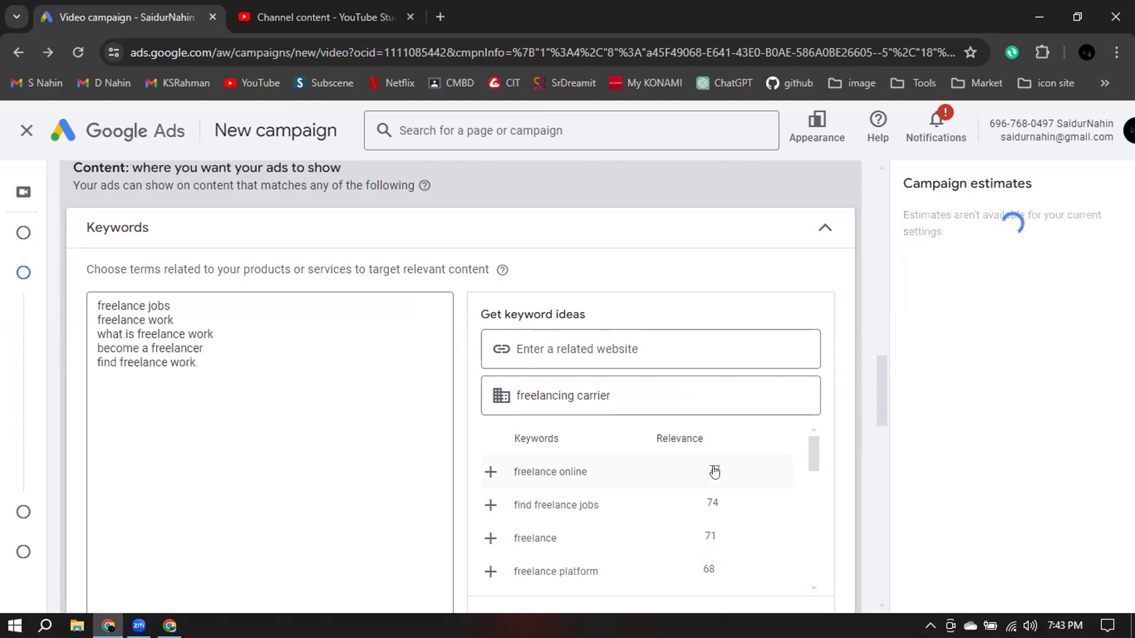
Look through the remaining freelancing keyword ideas, and get new ideas for the product or service "Digital Marketing".
{"action": "scroll", "coordinate": [715, 472], "scroll_direction": "down", "scroll_amount": 2}
{"action": "scroll", "coordinate": [715, 472], "scroll_direction": "down", "scroll_amount": 5}
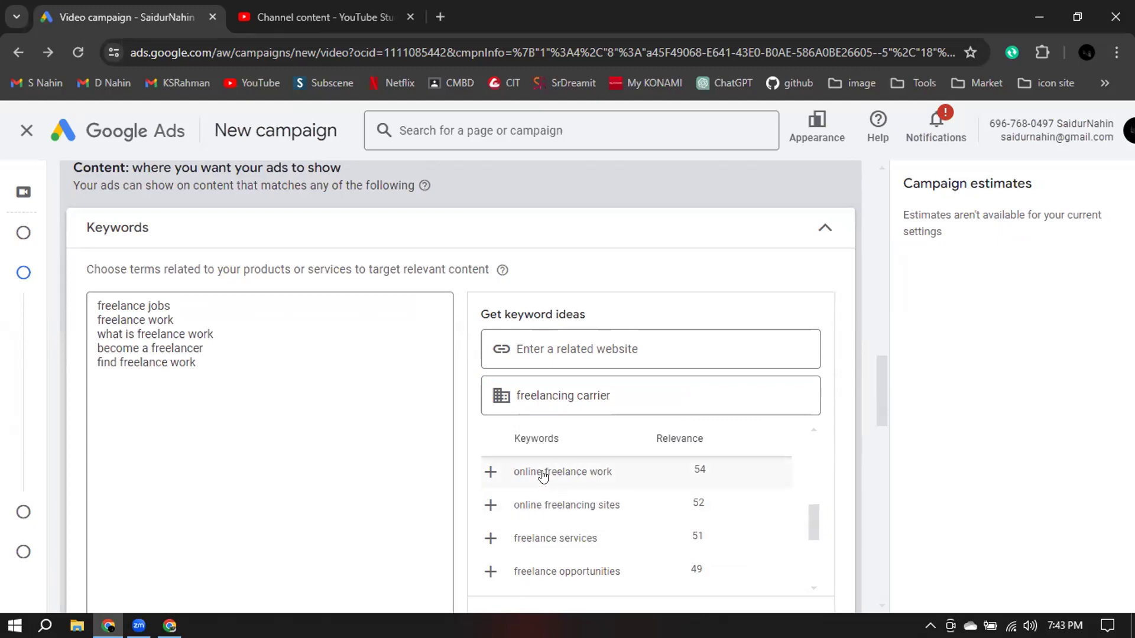
{"action": "scroll", "coordinate": [696, 471], "scroll_direction": "up", "scroll_amount": 2}
{"action": "left_click", "coordinate": [658, 404]}
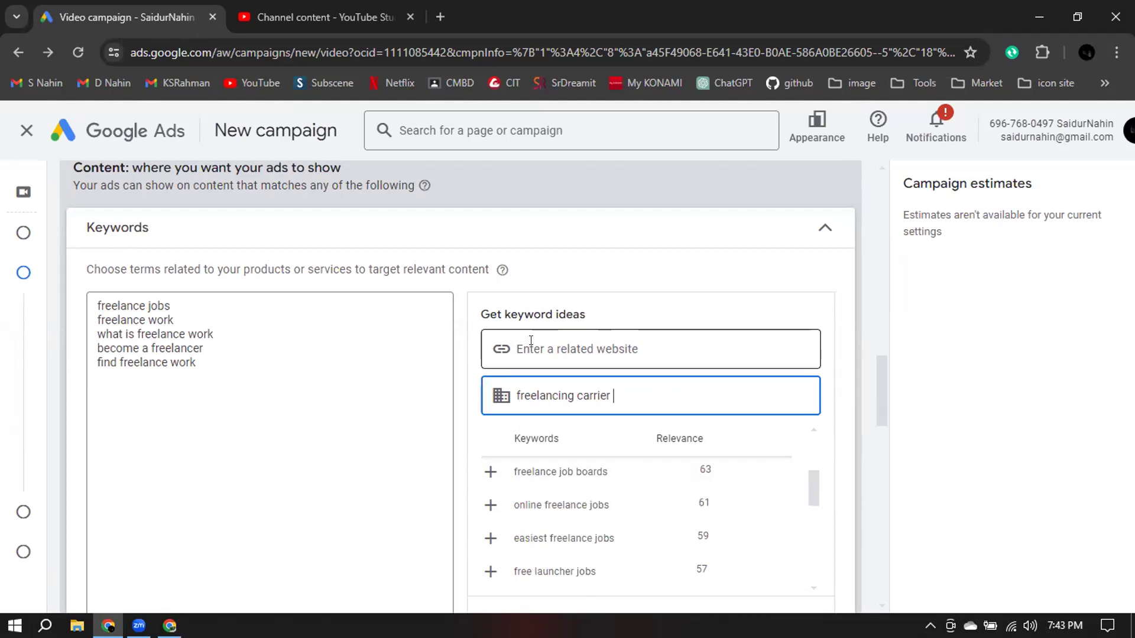
{"action": "triple_click", "coordinate": [624, 394]}
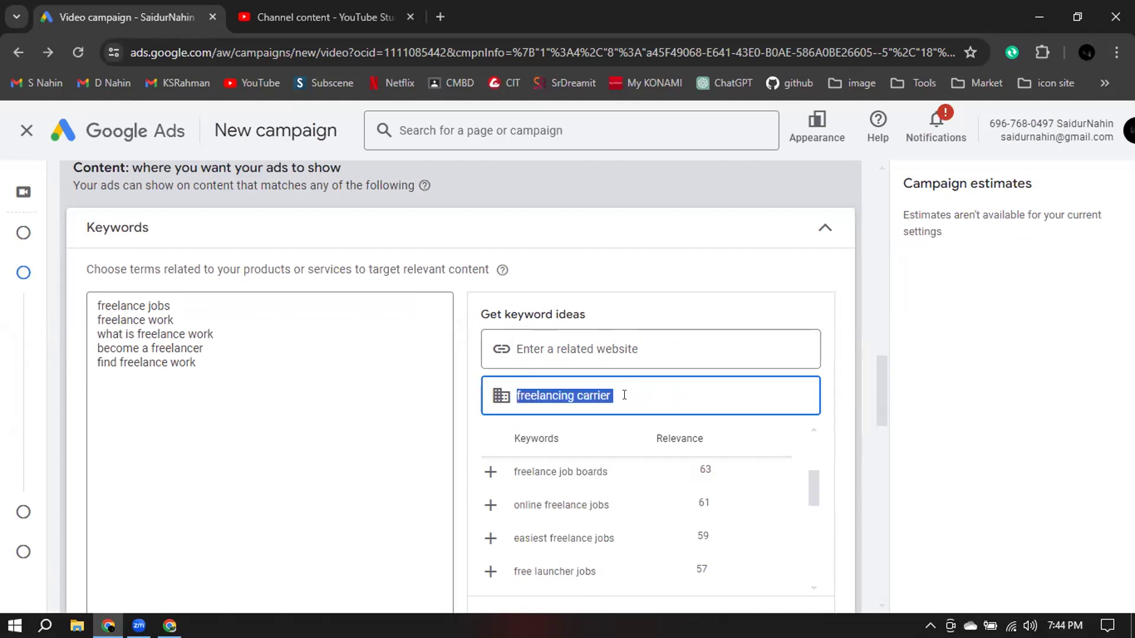
{"action": "type", "text": "DIg"}
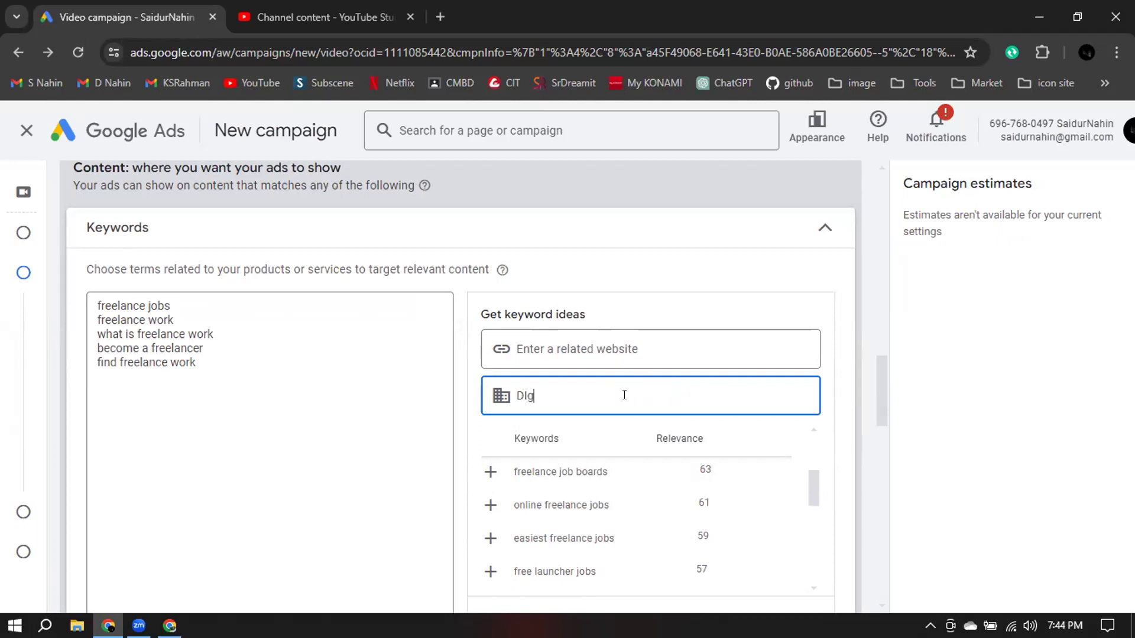
{"action": "type", "text": "ital Marketing"}
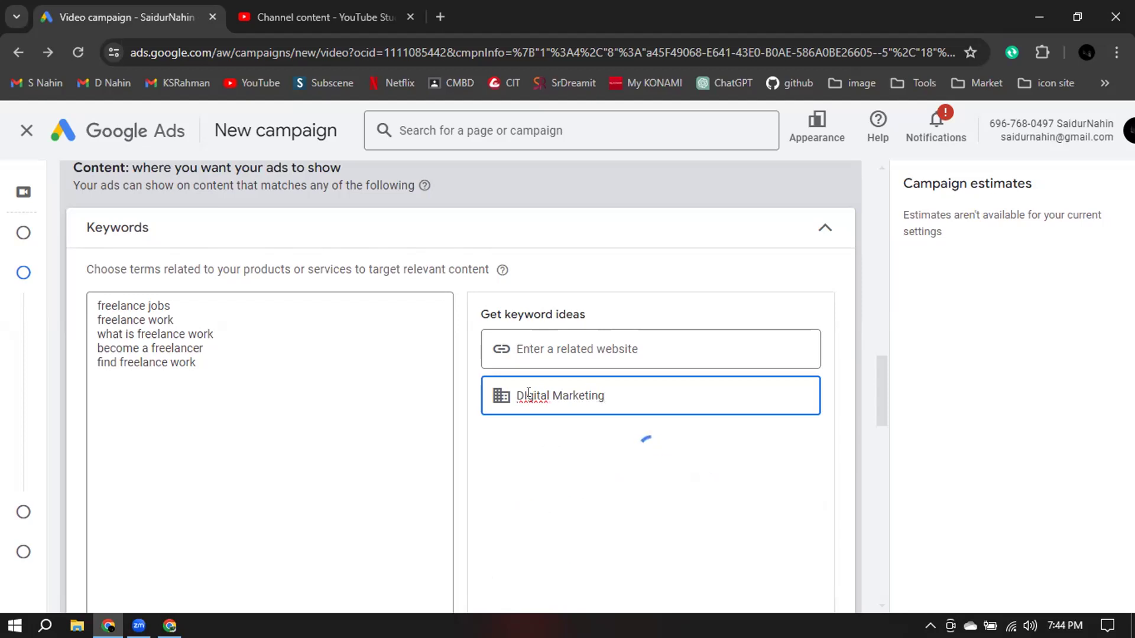
{"action": "key", "text": "Delete"}
{"action": "type", "text": "i"}
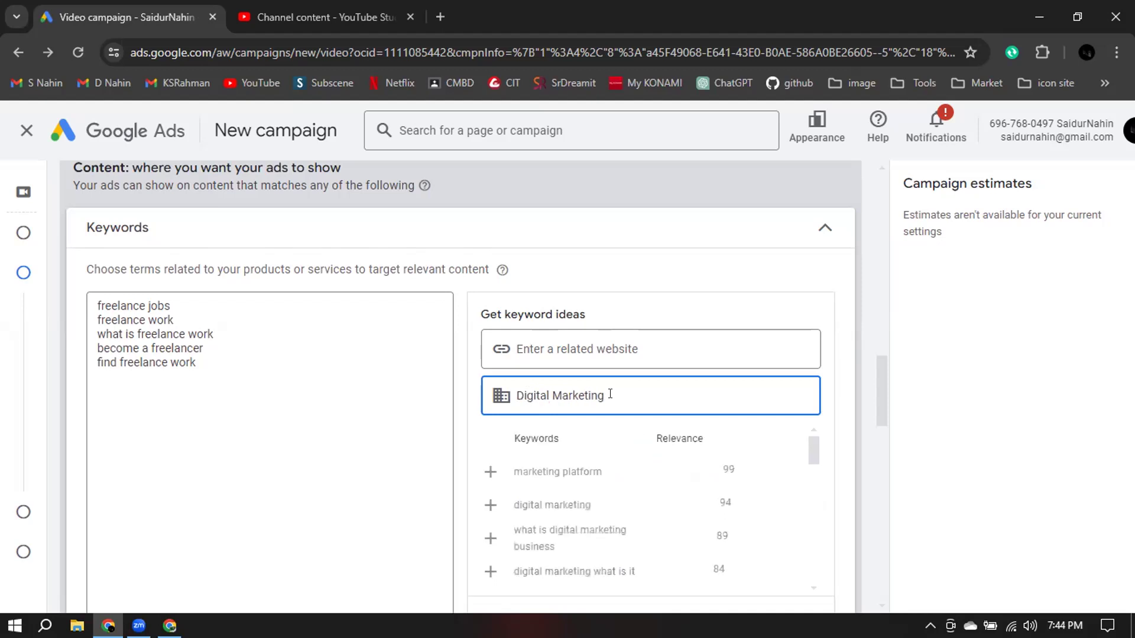
Add the suggested keywords "marketing platform", "digital marketing", "what is digital marketing business", "digital marketing what is it" and "what is digital marketing".
{"action": "left_click", "coordinate": [723, 472]}
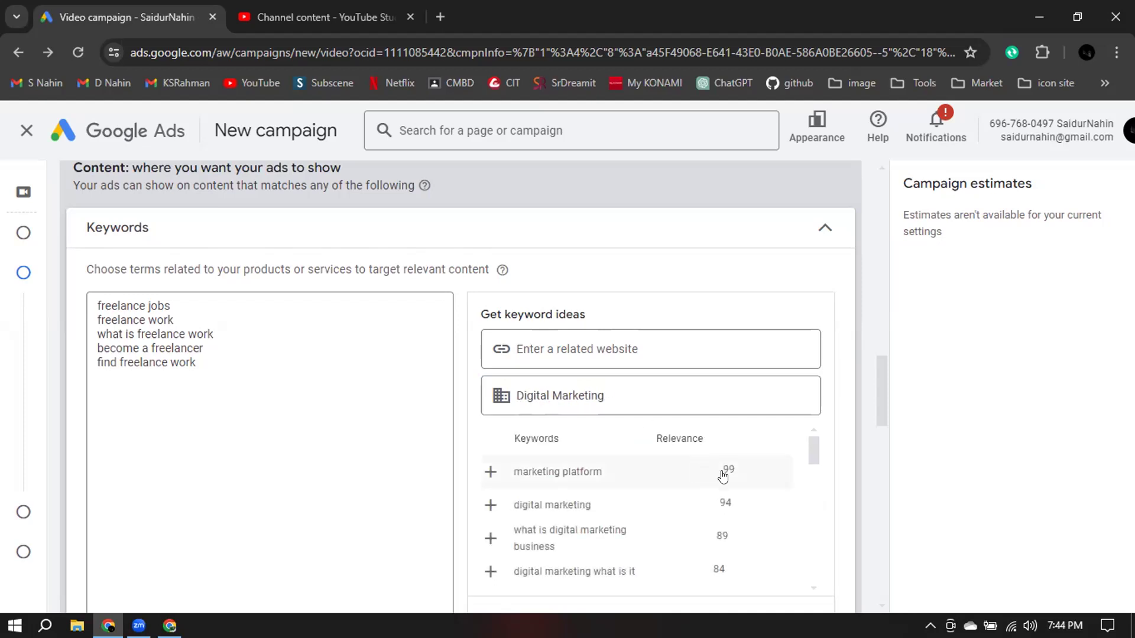
{"action": "left_click", "coordinate": [722, 474]}
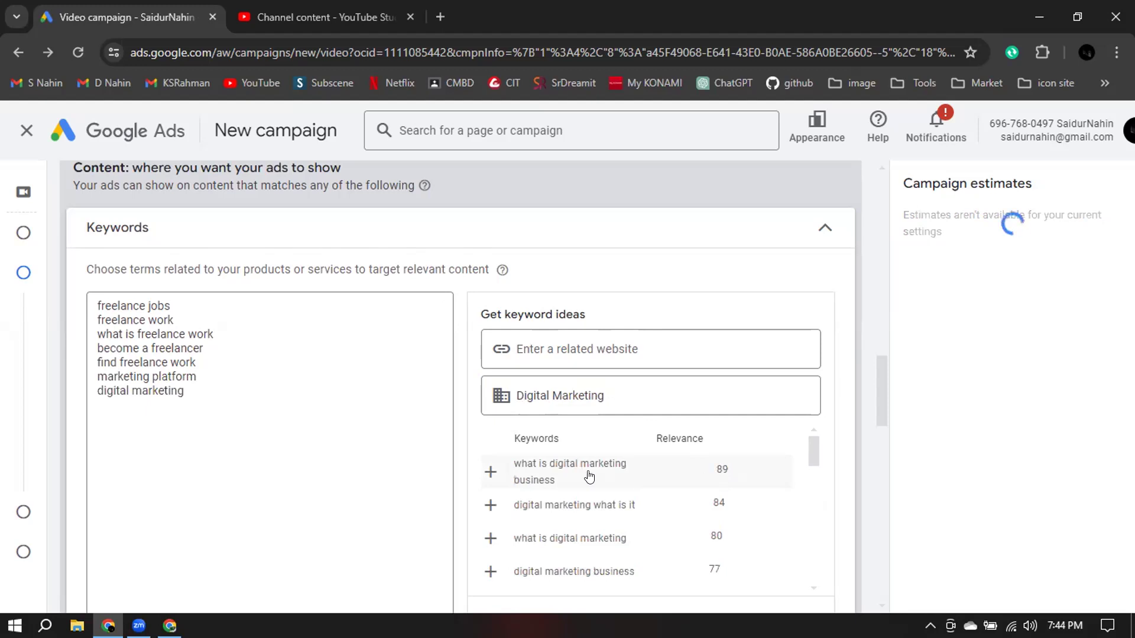
{"action": "left_click", "coordinate": [698, 473]}
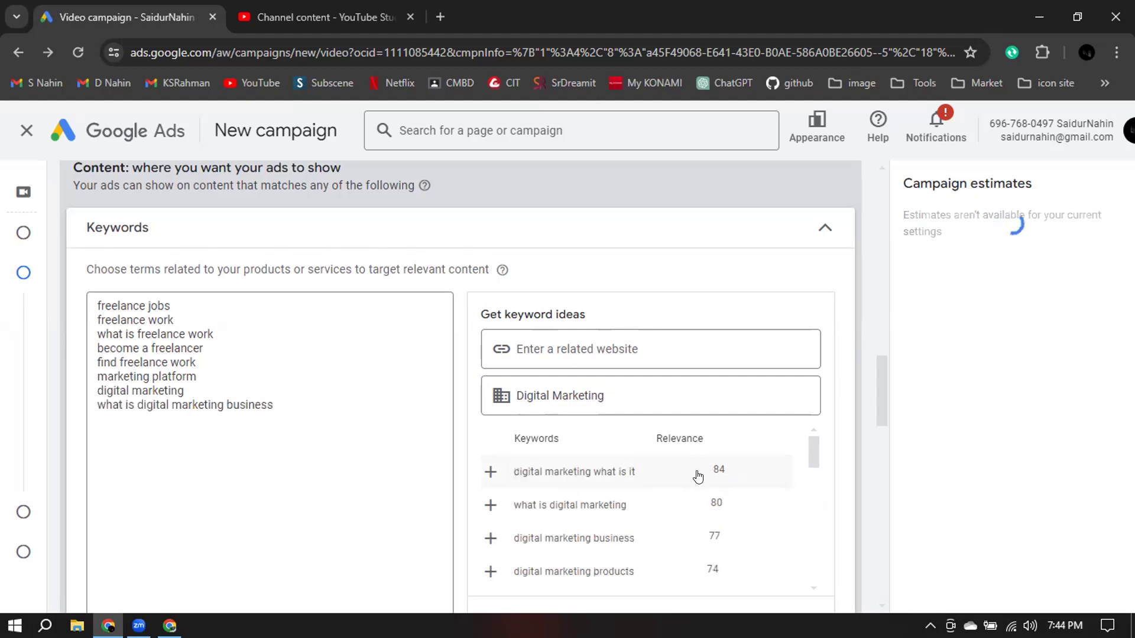
{"action": "left_click", "coordinate": [569, 473]}
{"action": "left_click", "coordinate": [644, 477]}
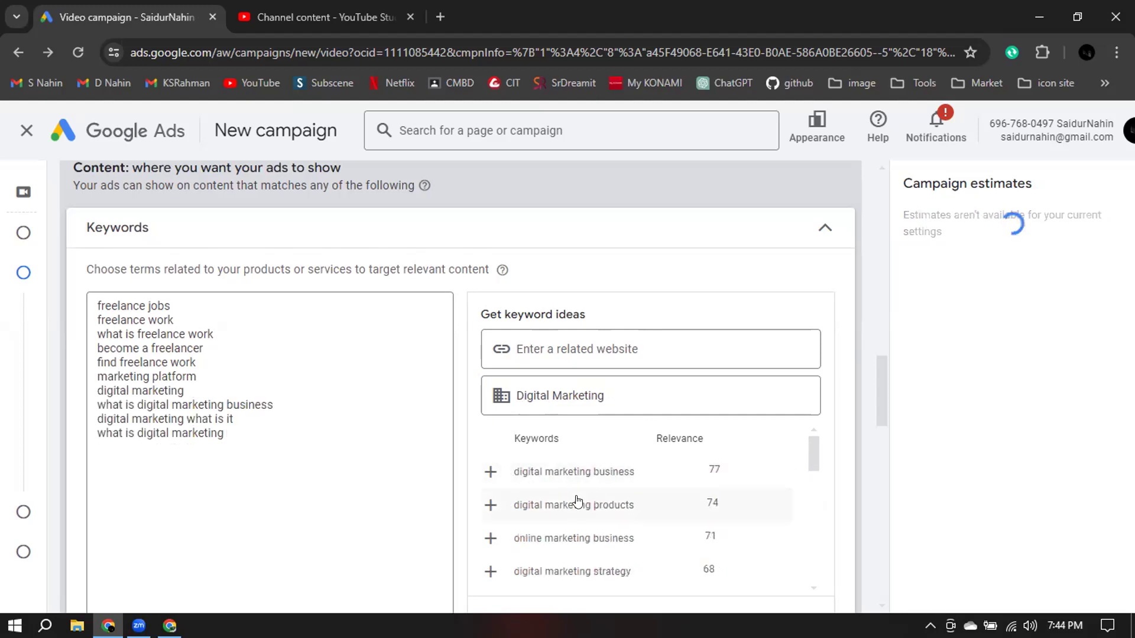
Add the suggested keywords "digital marketing products", "digital marketing business" and "digital marketing strategy".
{"action": "left_click", "coordinate": [578, 502]}
{"action": "left_click", "coordinate": [591, 473]}
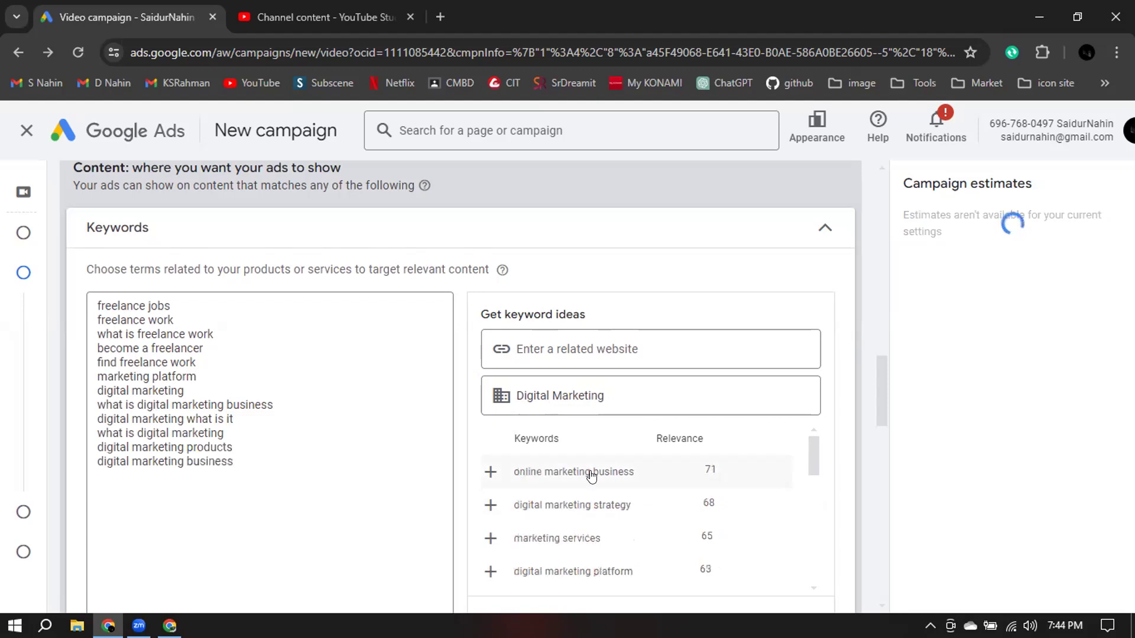
{"action": "left_click", "coordinate": [552, 505]}
Add all the remaining keyword ideas, review the keyword list and collapse the keywords section.
{"action": "scroll", "coordinate": [428, 432], "scroll_direction": "down", "scroll_amount": 4}
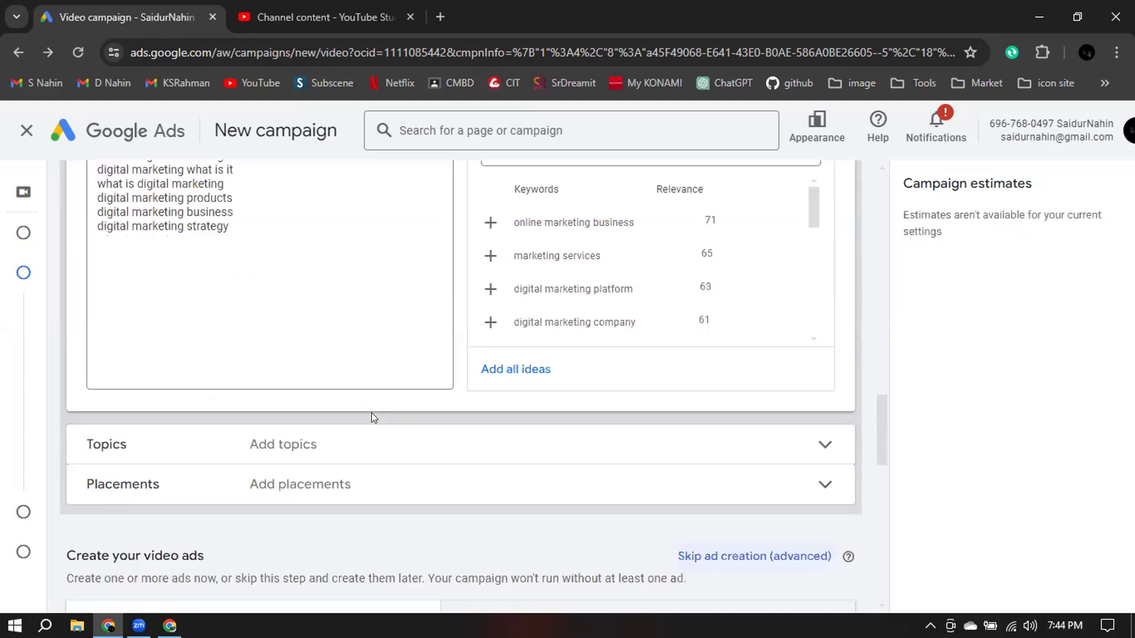
{"action": "left_click", "coordinate": [516, 371]}
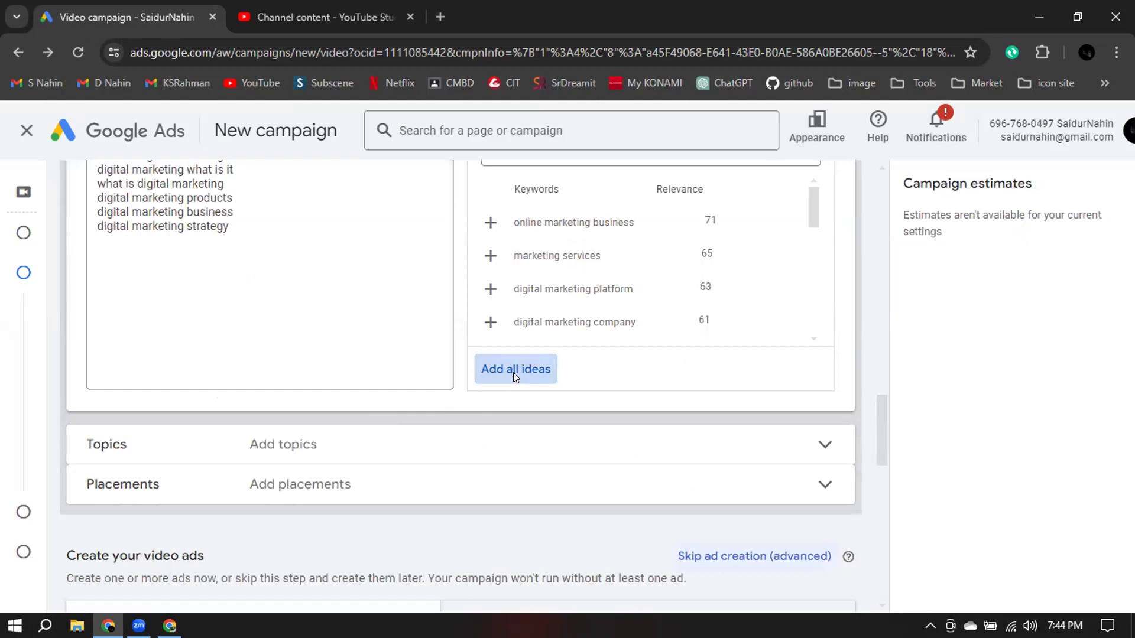
{"action": "scroll", "coordinate": [367, 332], "scroll_direction": "up", "scroll_amount": 3}
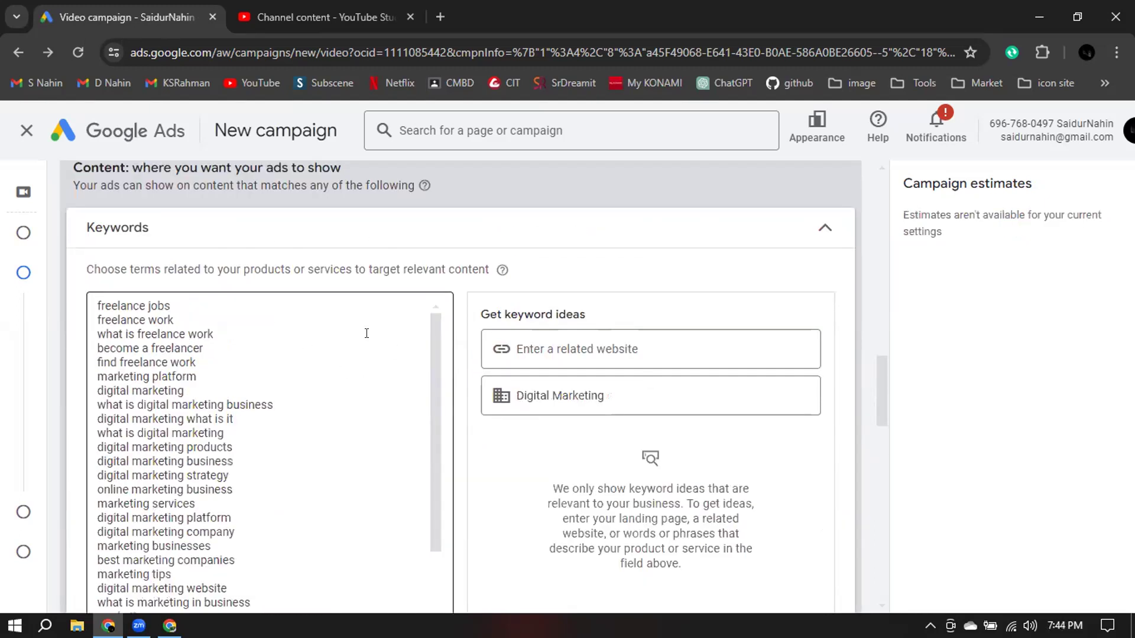
{"action": "scroll", "coordinate": [248, 367], "scroll_direction": "up", "scroll_amount": 2}
{"action": "scroll", "coordinate": [237, 376], "scroll_direction": "down", "scroll_amount": 5}
{"action": "scroll", "coordinate": [231, 381], "scroll_direction": "down", "scroll_amount": 1}
{"action": "scroll", "coordinate": [227, 372], "scroll_direction": "up", "scroll_amount": 6}
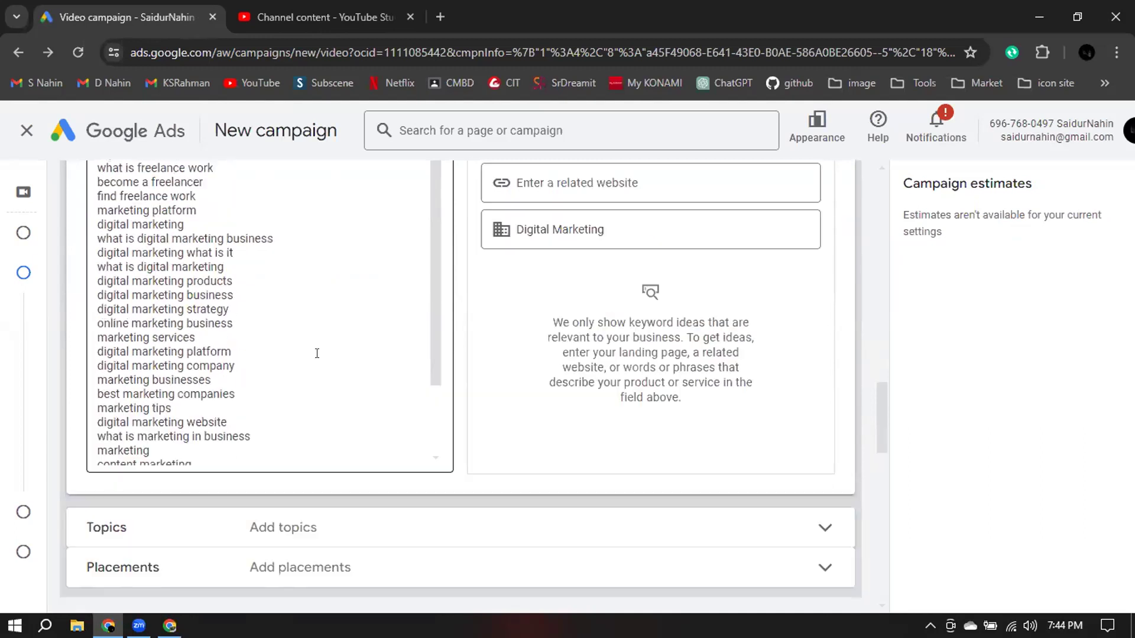
{"action": "left_click", "coordinate": [830, 311]}
Open the content topics settings, browse the topic categories and select Food & Drink.
{"action": "left_click", "coordinate": [270, 357]}
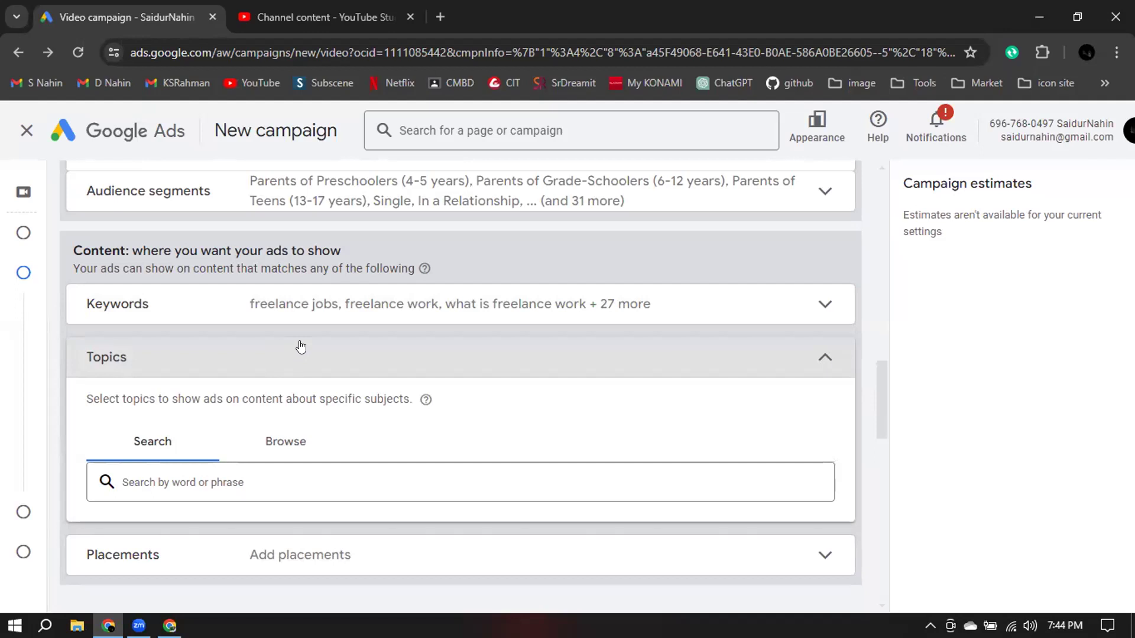
{"action": "left_click", "coordinate": [273, 440]}
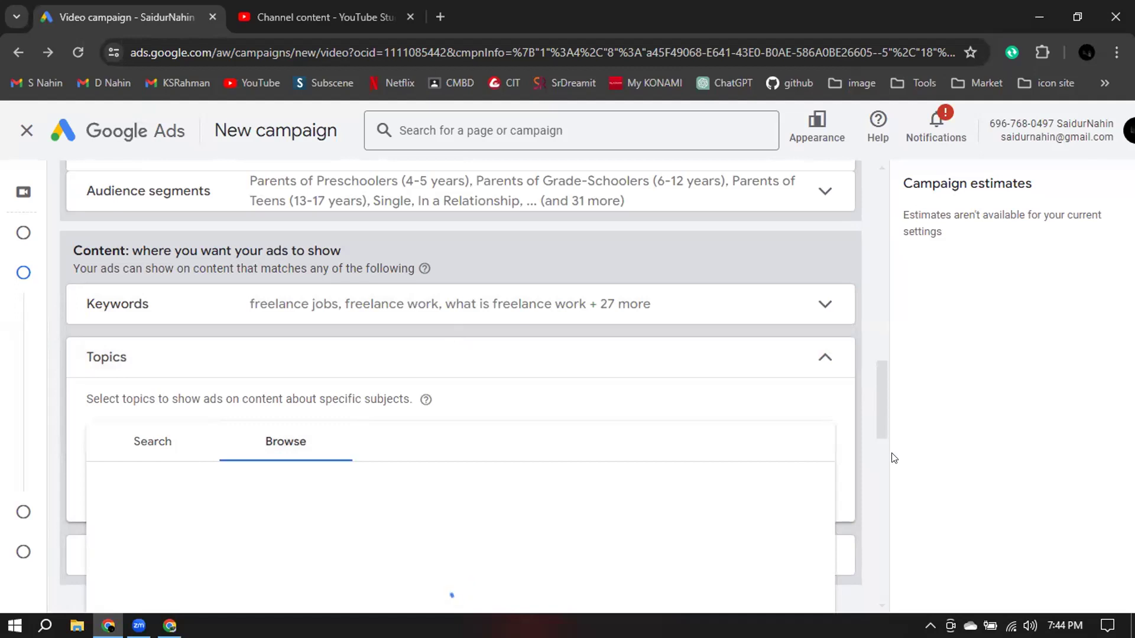
{"action": "scroll", "coordinate": [853, 442], "scroll_direction": "down", "scroll_amount": 4}
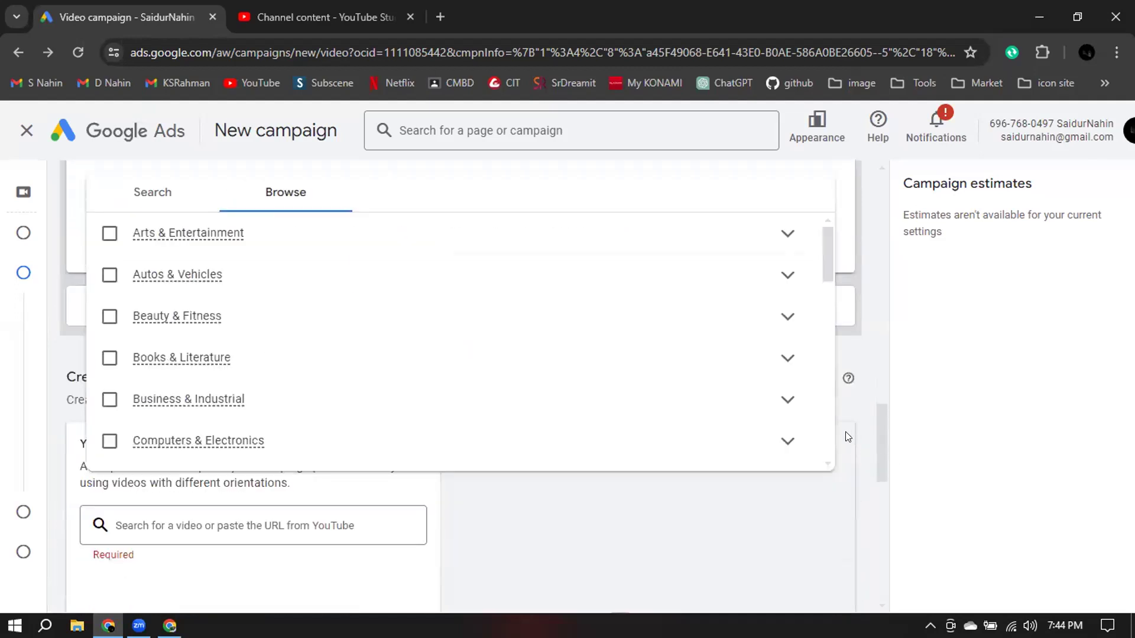
{"action": "scroll", "coordinate": [845, 436], "scroll_direction": "up", "scroll_amount": 1}
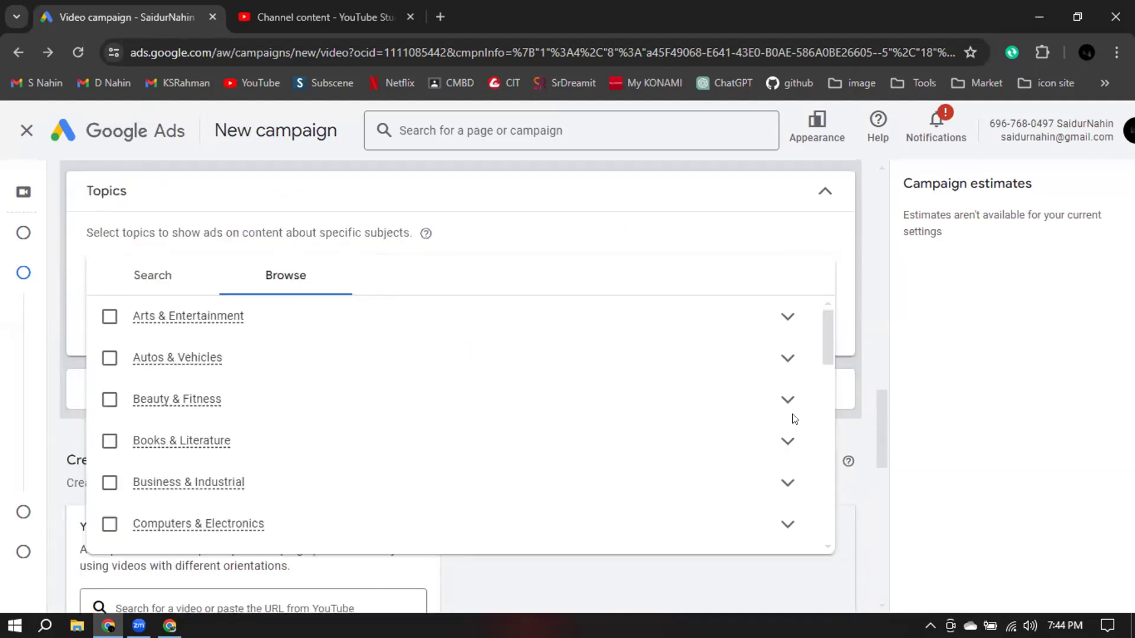
{"action": "scroll", "coordinate": [393, 413], "scroll_direction": "down", "scroll_amount": 3}
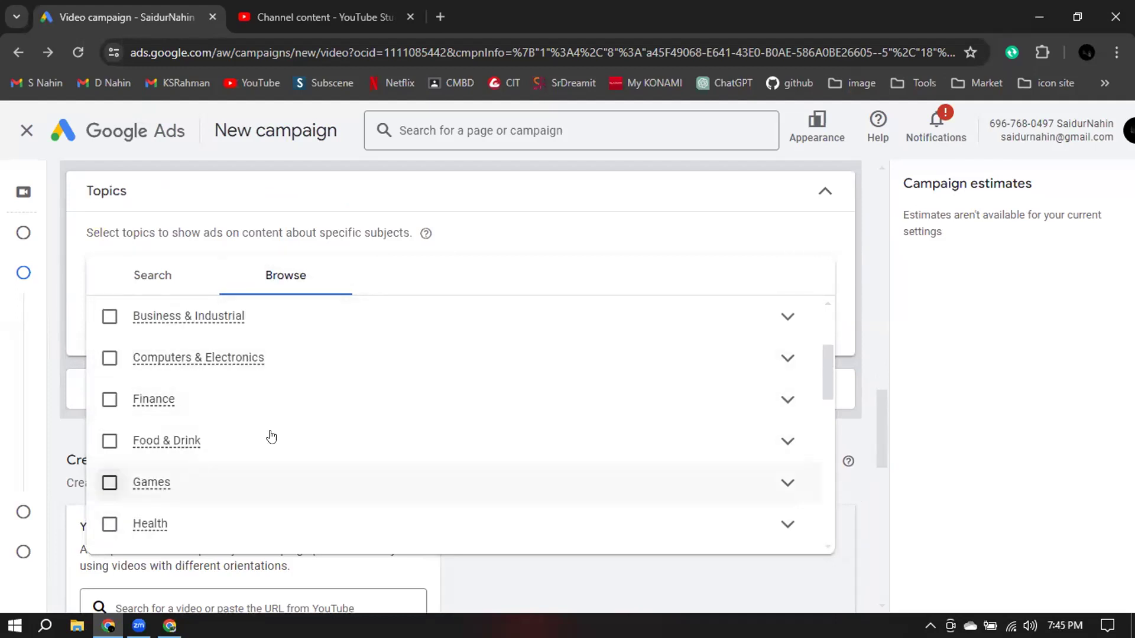
{"action": "scroll", "coordinate": [270, 436], "scroll_direction": "down", "scroll_amount": 3}
{"action": "scroll", "coordinate": [167, 417], "scroll_direction": "up", "scroll_amount": 3}
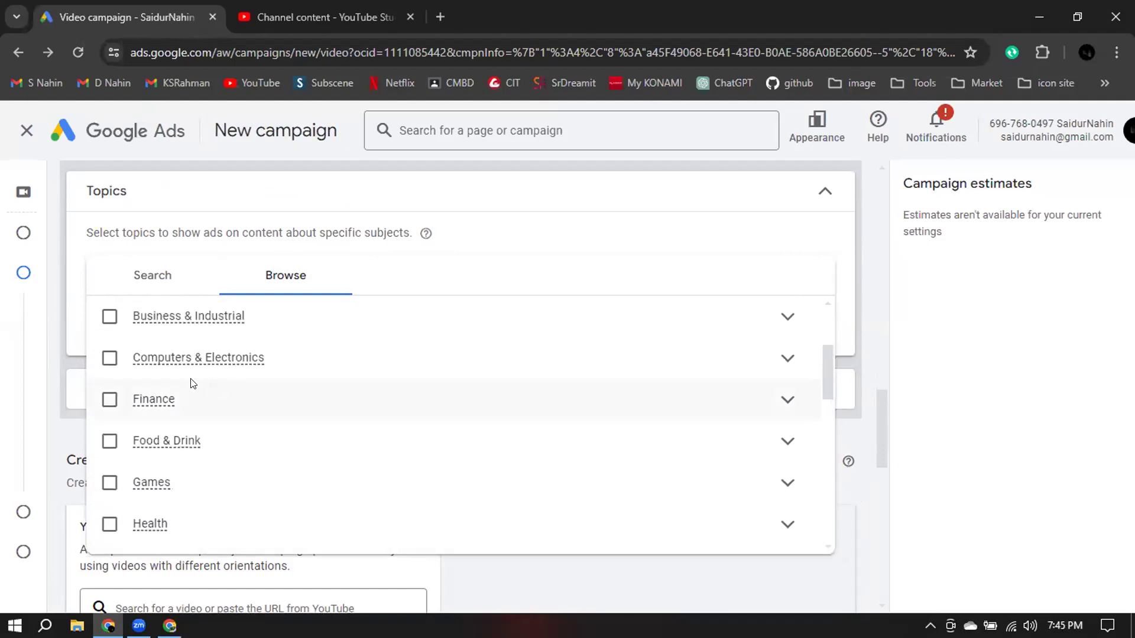
{"action": "left_click", "coordinate": [102, 439]}
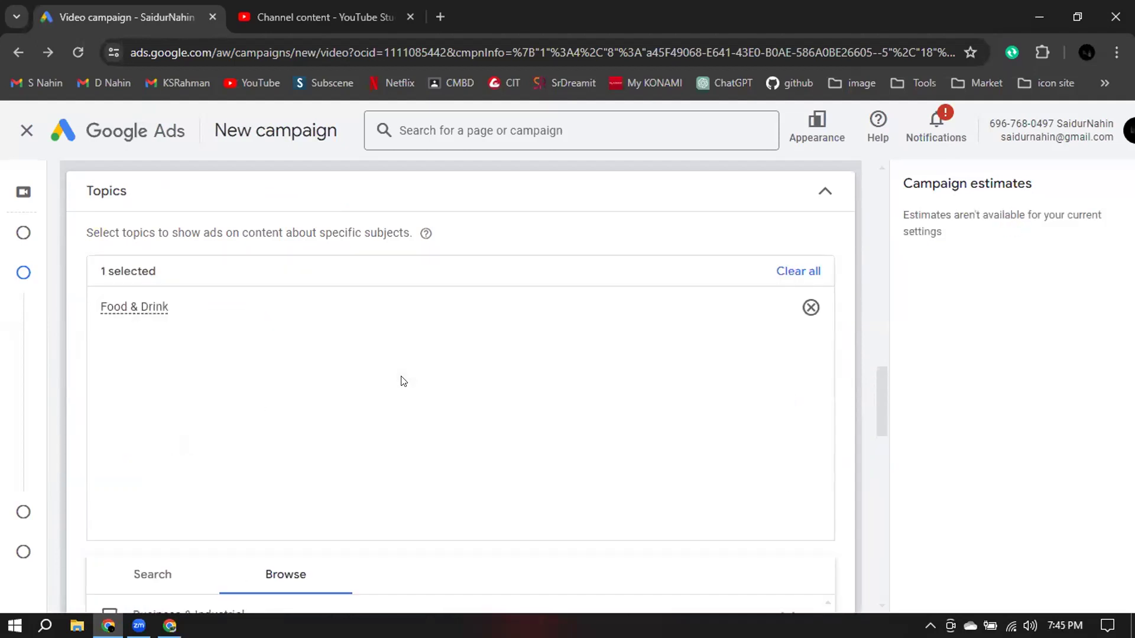
Add Hobbies & Leisure and Beauty & Fitness to the targeted topics.
{"action": "scroll", "coordinate": [400, 382], "scroll_direction": "down", "scroll_amount": 4}
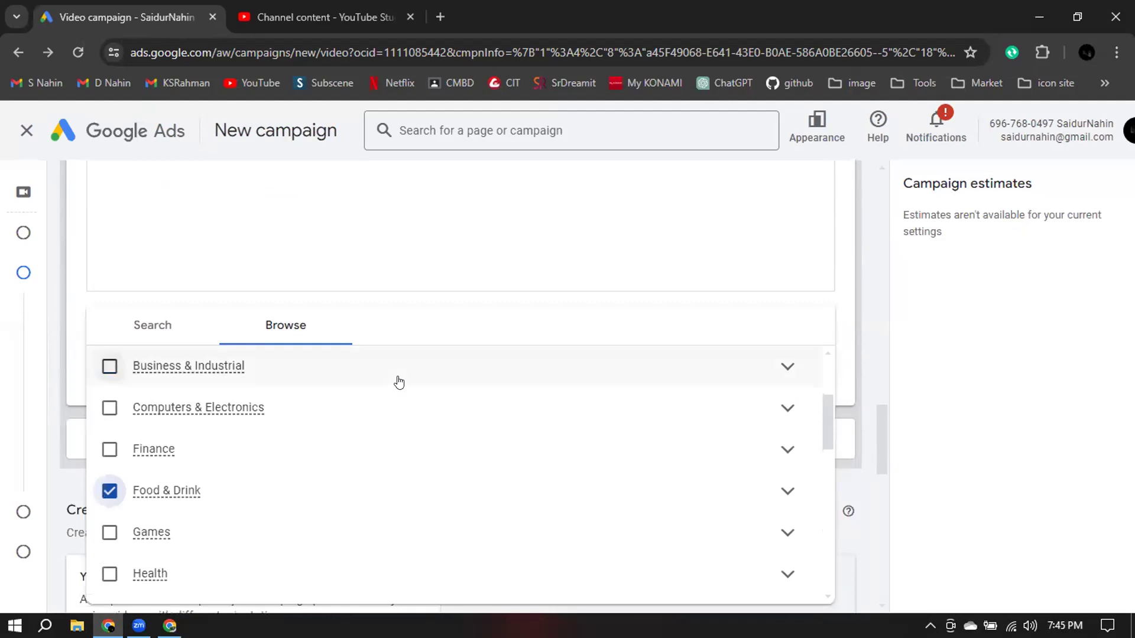
{"action": "scroll", "coordinate": [399, 382], "scroll_direction": "down", "scroll_amount": 2}
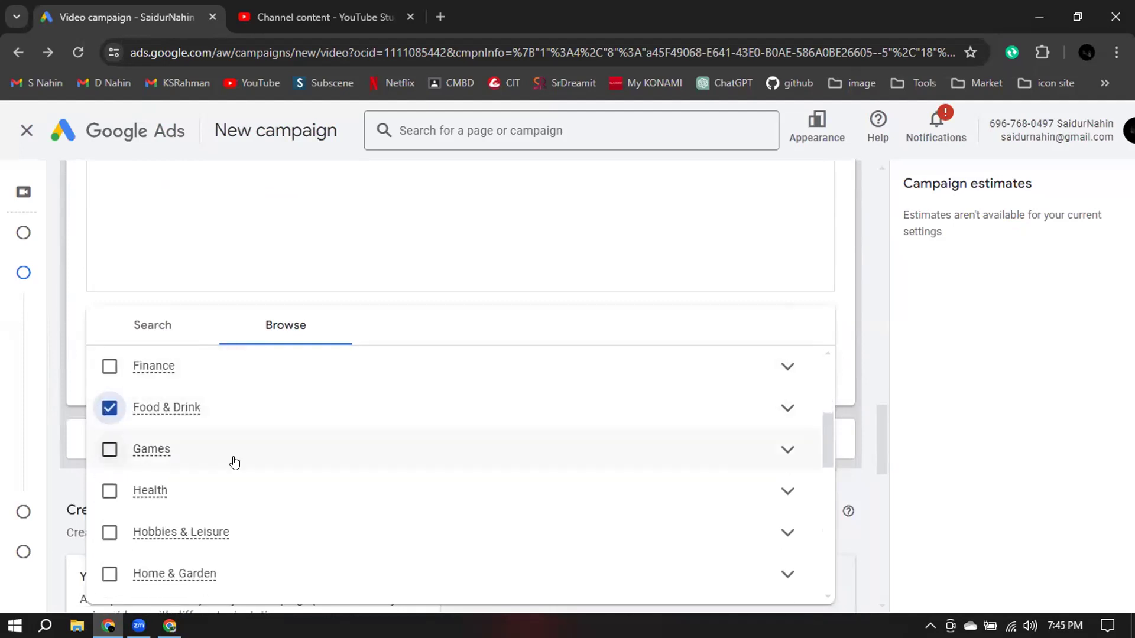
{"action": "left_click", "coordinate": [152, 532]}
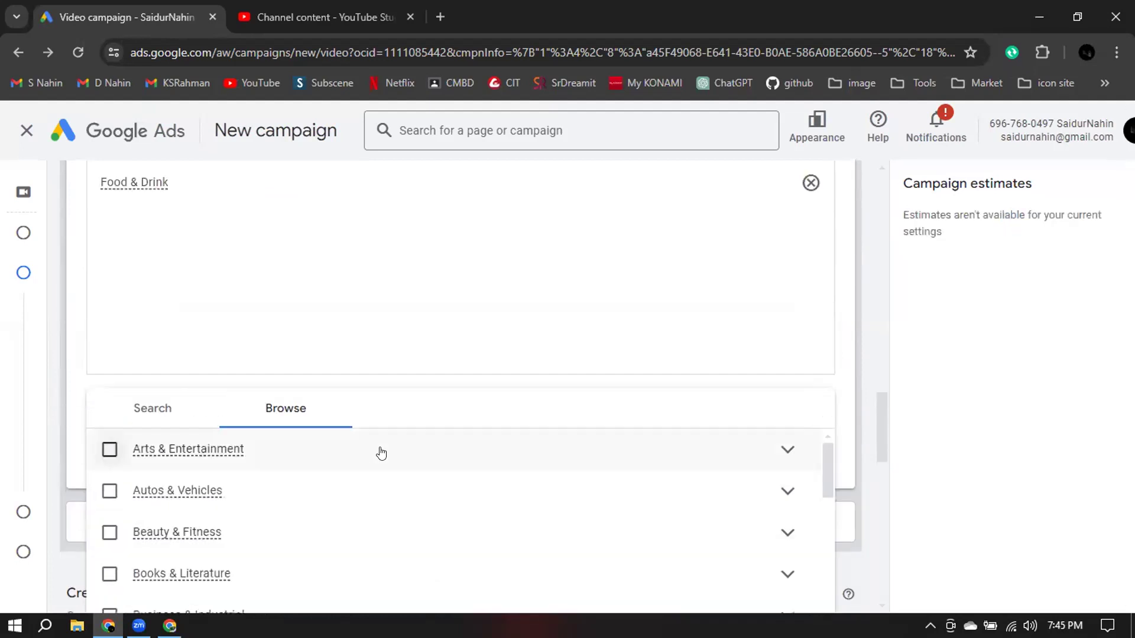
{"action": "scroll", "coordinate": [246, 468], "scroll_direction": "down", "scroll_amount": 2}
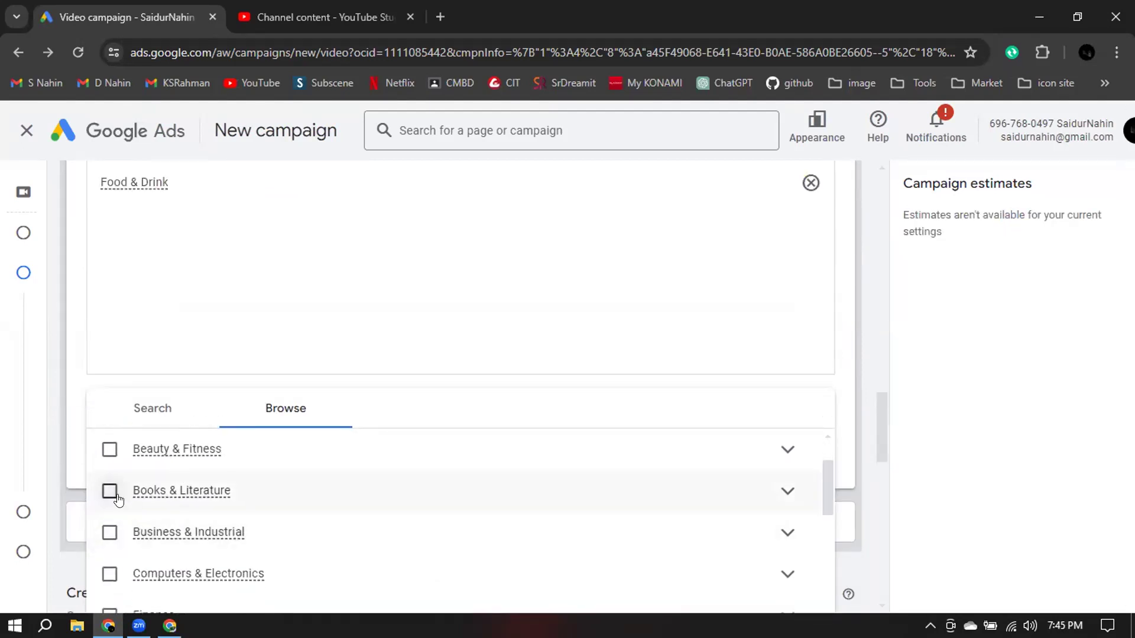
{"action": "left_click", "coordinate": [110, 455]}
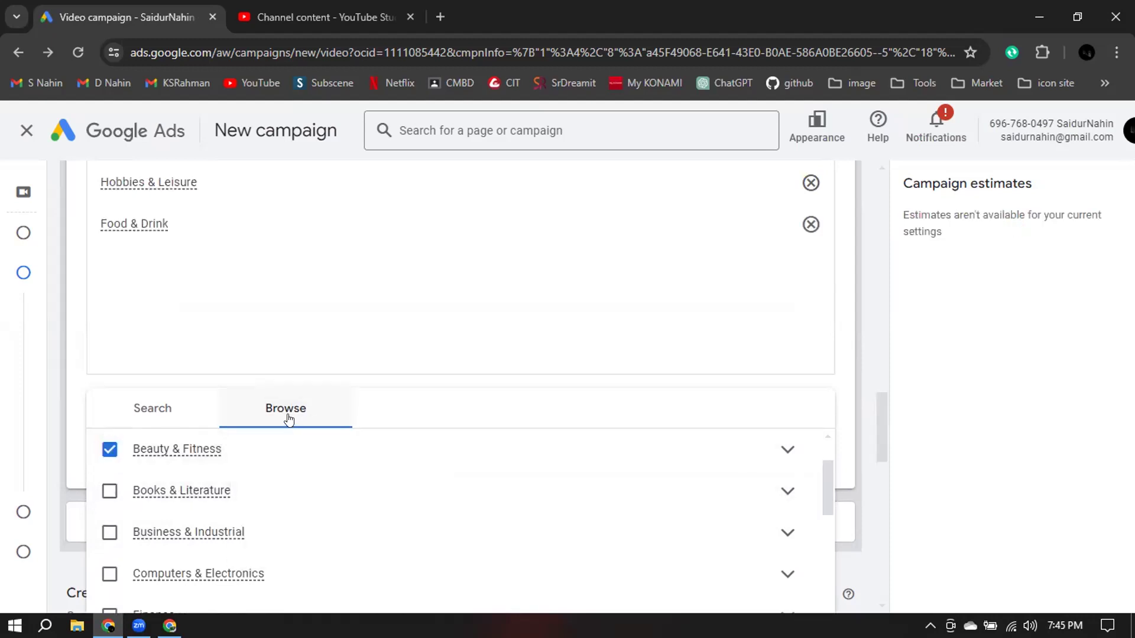
Review the selected topics and add Internet & Telecom and Jobs & Education to them.
{"action": "scroll", "coordinate": [565, 448], "scroll_direction": "up", "scroll_amount": 4}
{"action": "scroll", "coordinate": [565, 447], "scroll_direction": "up", "scroll_amount": 1}
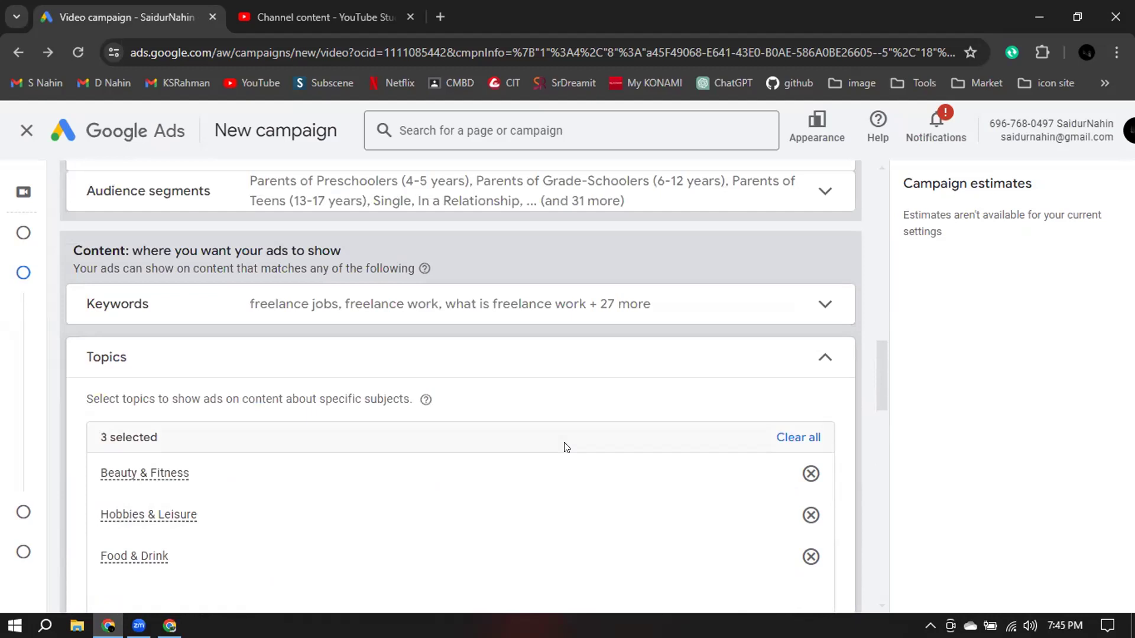
{"action": "scroll", "coordinate": [484, 437], "scroll_direction": "down", "scroll_amount": 1}
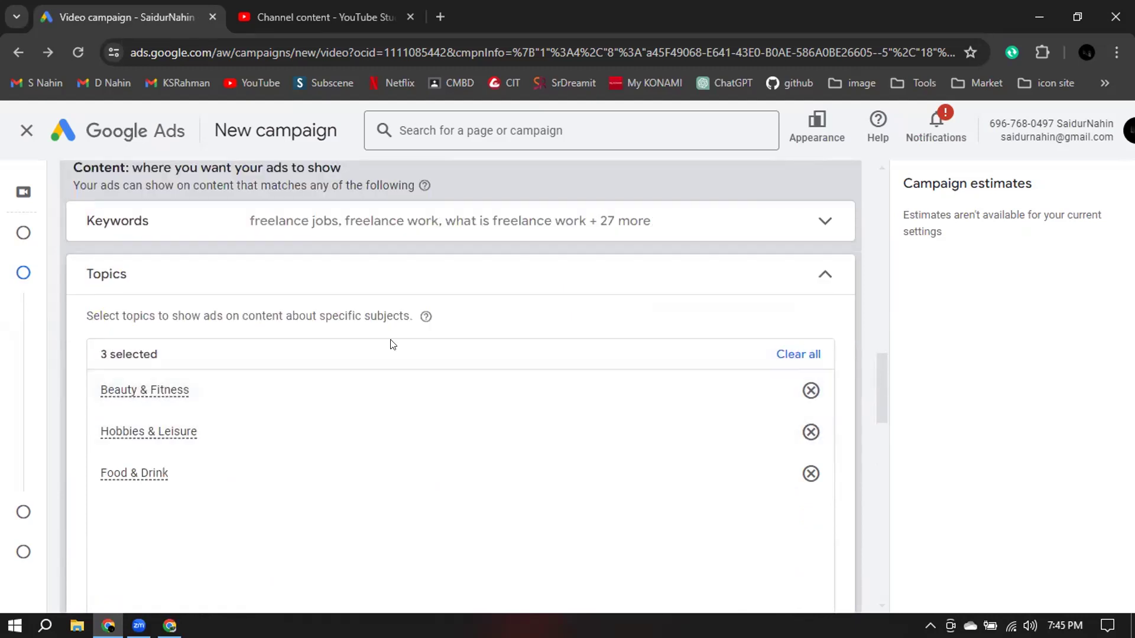
{"action": "scroll", "coordinate": [531, 349], "scroll_direction": "down", "scroll_amount": 1}
{"action": "scroll", "coordinate": [531, 348], "scroll_direction": "down", "scroll_amount": 5}
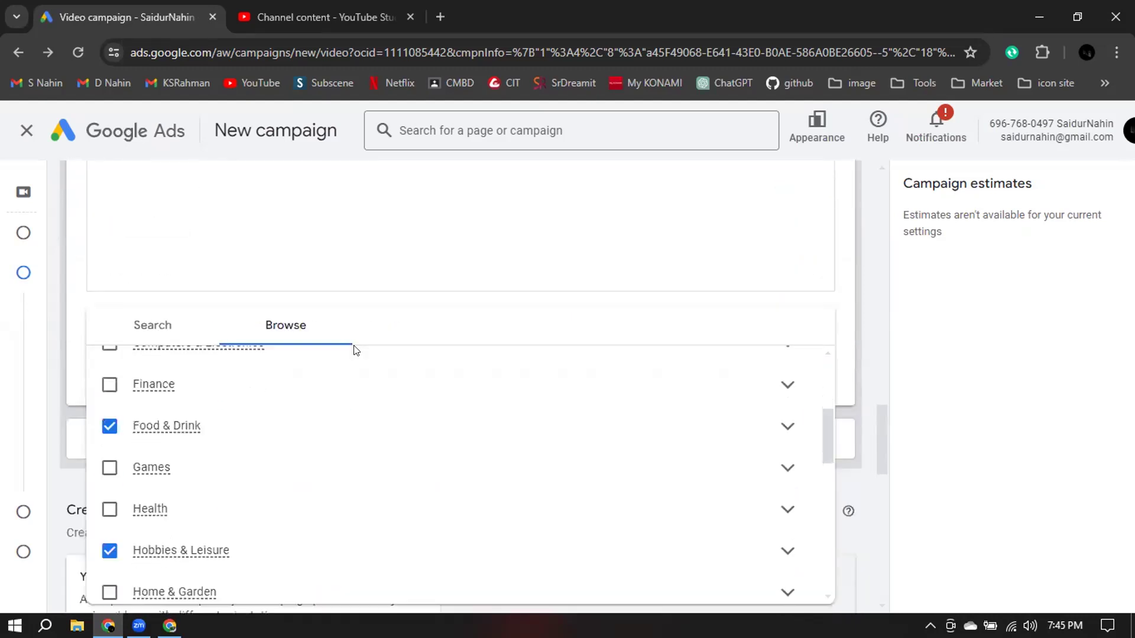
{"action": "scroll", "coordinate": [223, 395], "scroll_direction": "down", "scroll_amount": 2}
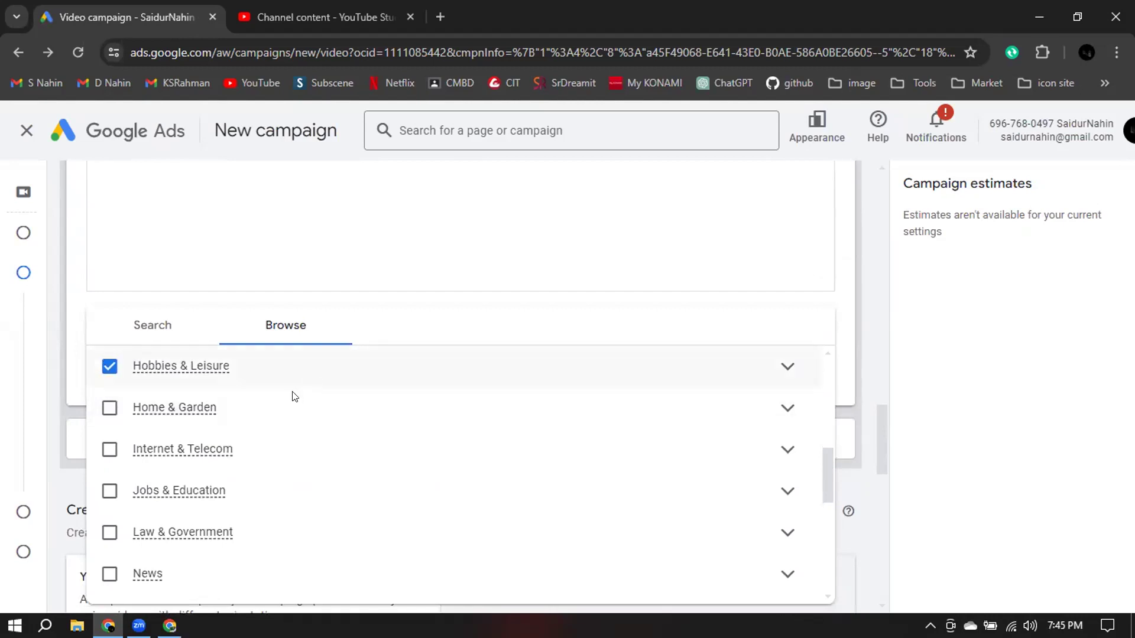
{"action": "left_click", "coordinate": [117, 458]}
{"action": "left_click", "coordinate": [109, 493]}
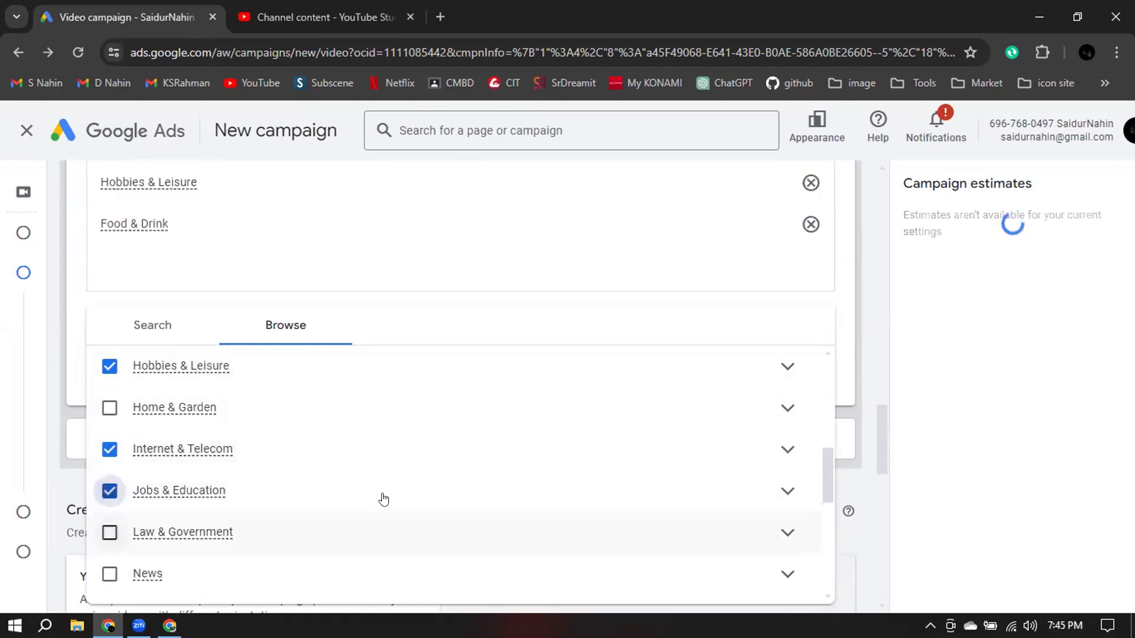
Expand the Online Communities topic and examine its subtopics.
{"action": "scroll", "coordinate": [383, 499], "scroll_direction": "down", "scroll_amount": 1}
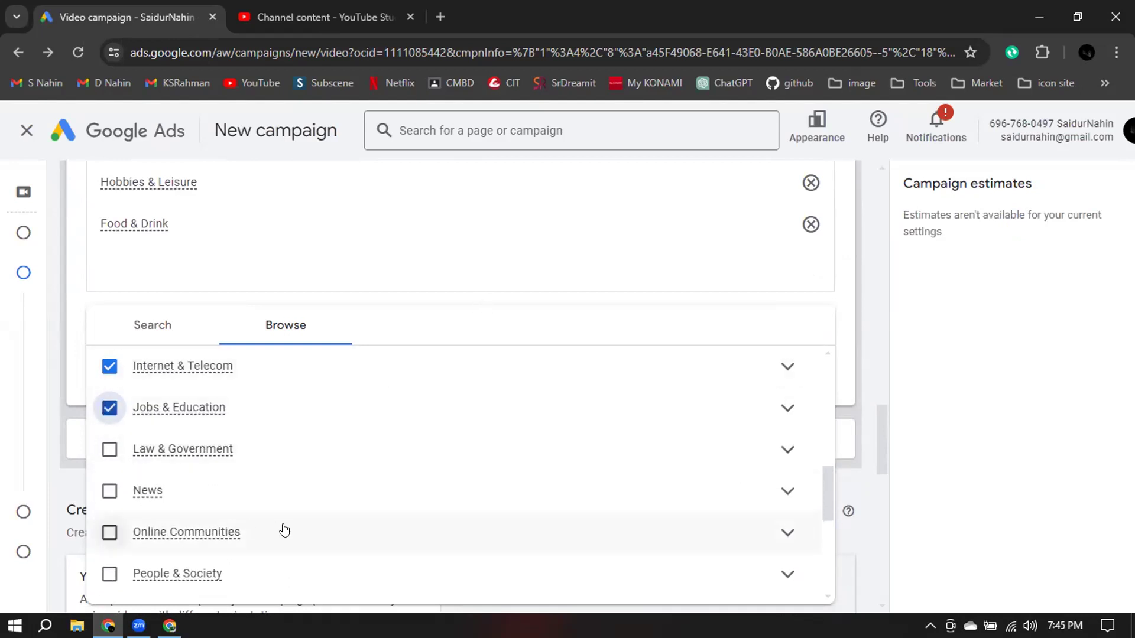
{"action": "left_click", "coordinate": [788, 533]}
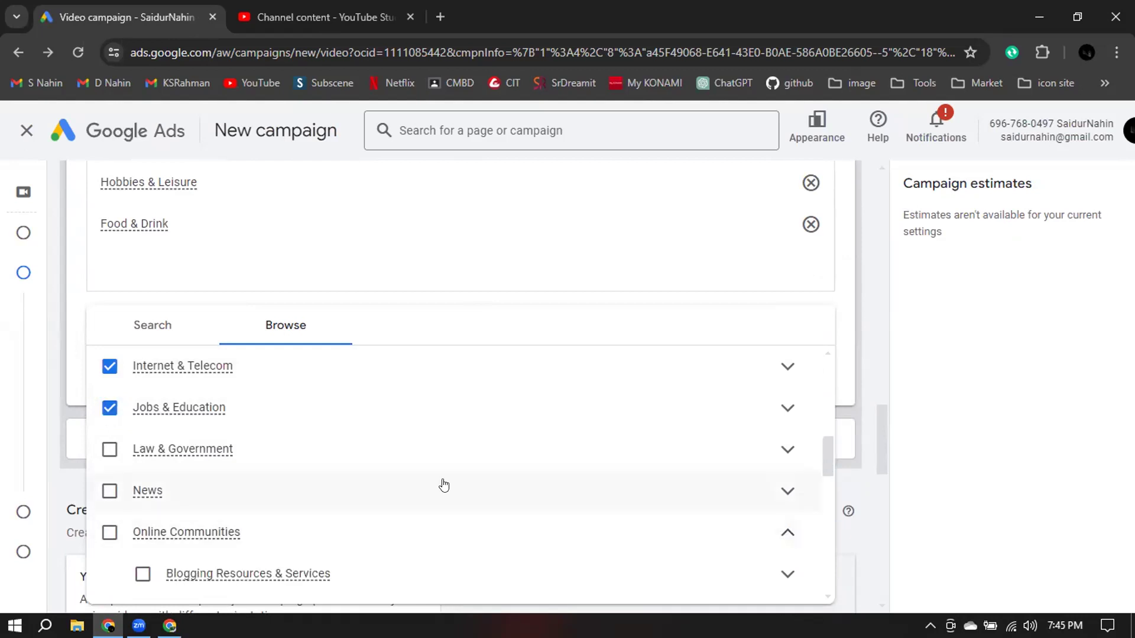
{"action": "scroll", "coordinate": [459, 504], "scroll_direction": "down", "scroll_amount": 3}
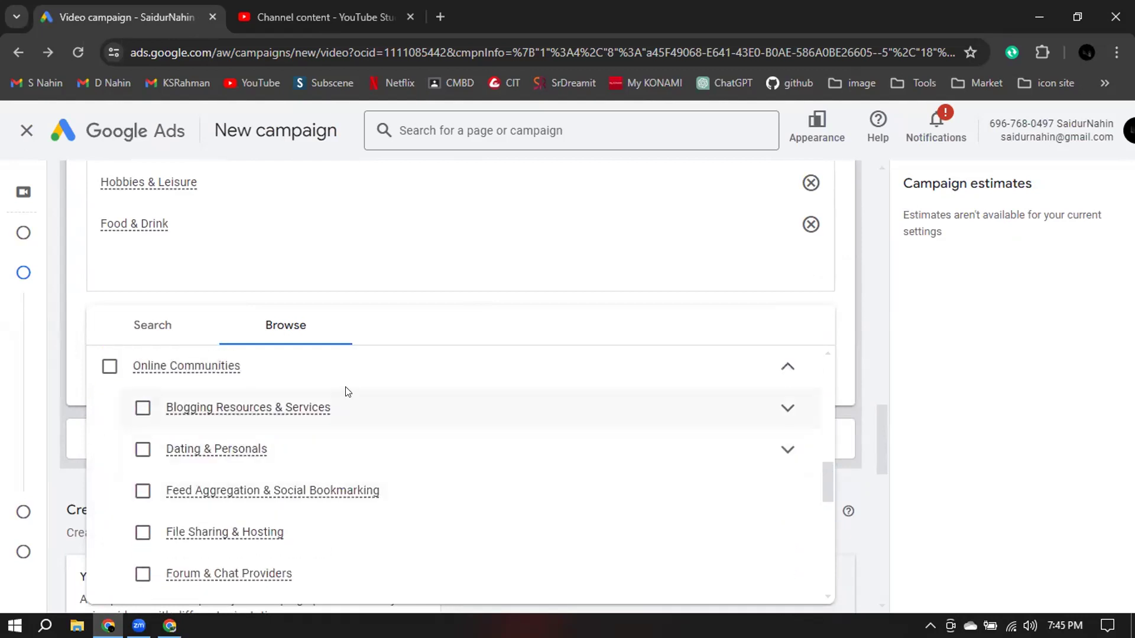
{"action": "scroll", "coordinate": [347, 392], "scroll_direction": "down", "scroll_amount": 4}
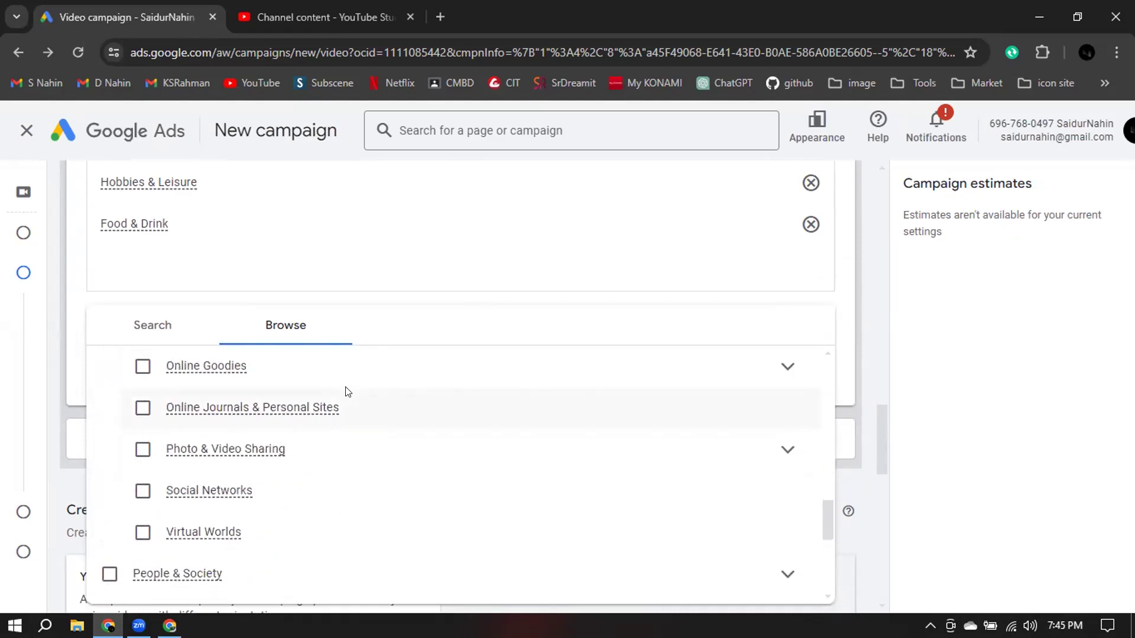
{"action": "scroll", "coordinate": [347, 392], "scroll_direction": "up", "scroll_amount": 3}
{"action": "scroll", "coordinate": [141, 392], "scroll_direction": "up", "scroll_amount": 1}
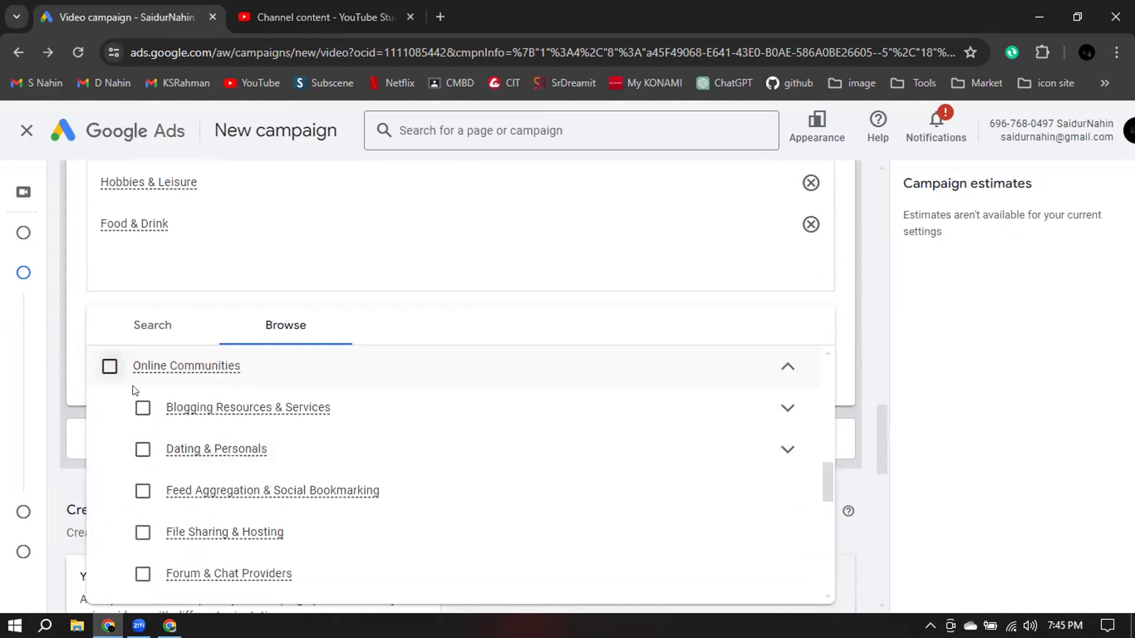
{"action": "scroll", "coordinate": [145, 392], "scroll_direction": "up", "scroll_amount": 3}
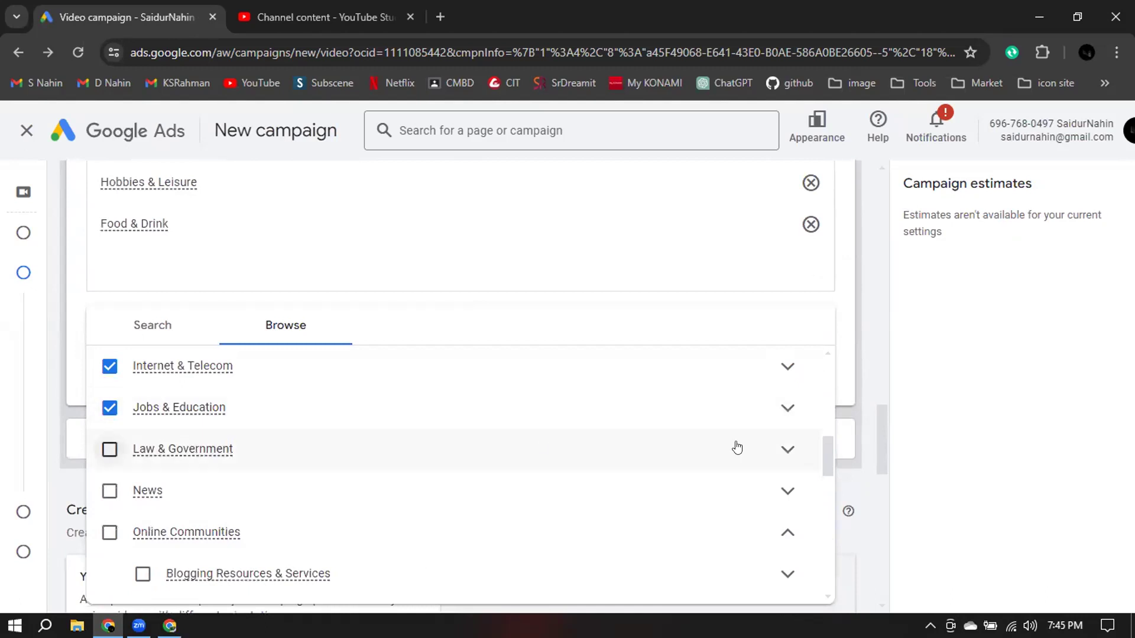
Add the Education, Internships and Jobs subtopics of Jobs & Education to the targeted topics and collapse that category.
{"action": "left_click", "coordinate": [788, 417]}
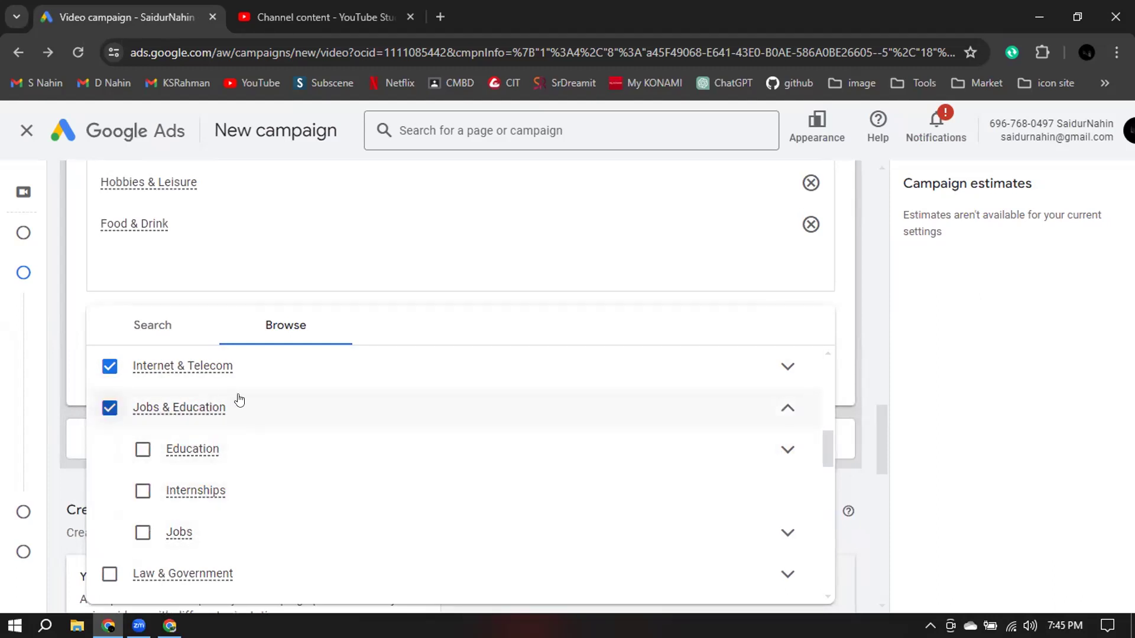
{"action": "left_click", "coordinate": [142, 449]}
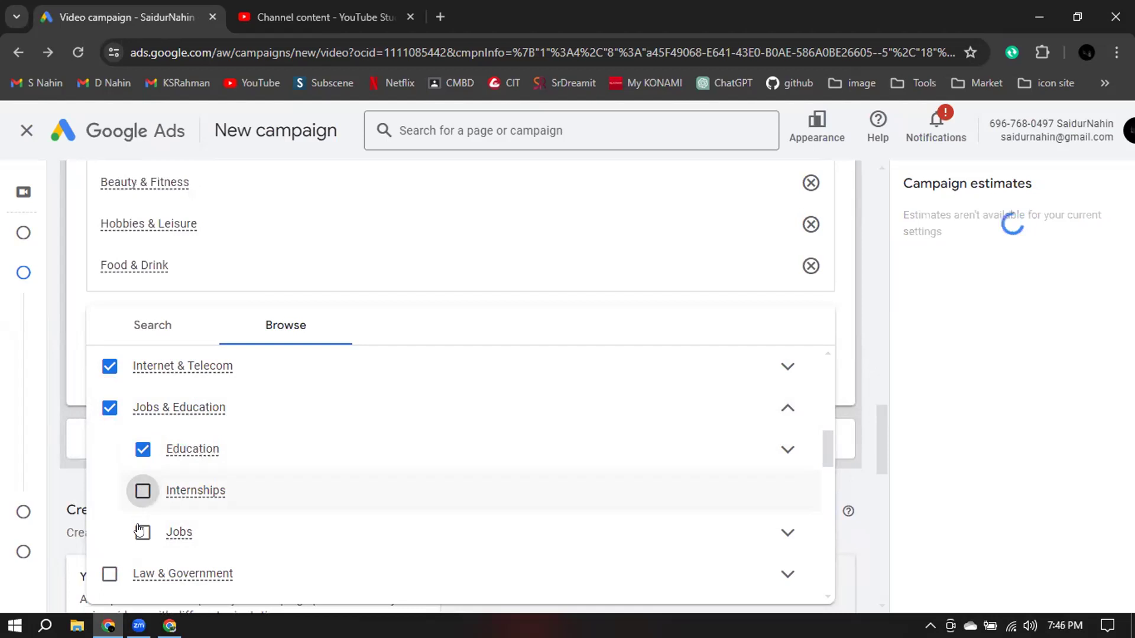
{"action": "left_click", "coordinate": [142, 531]}
{"action": "left_click", "coordinate": [286, 486]}
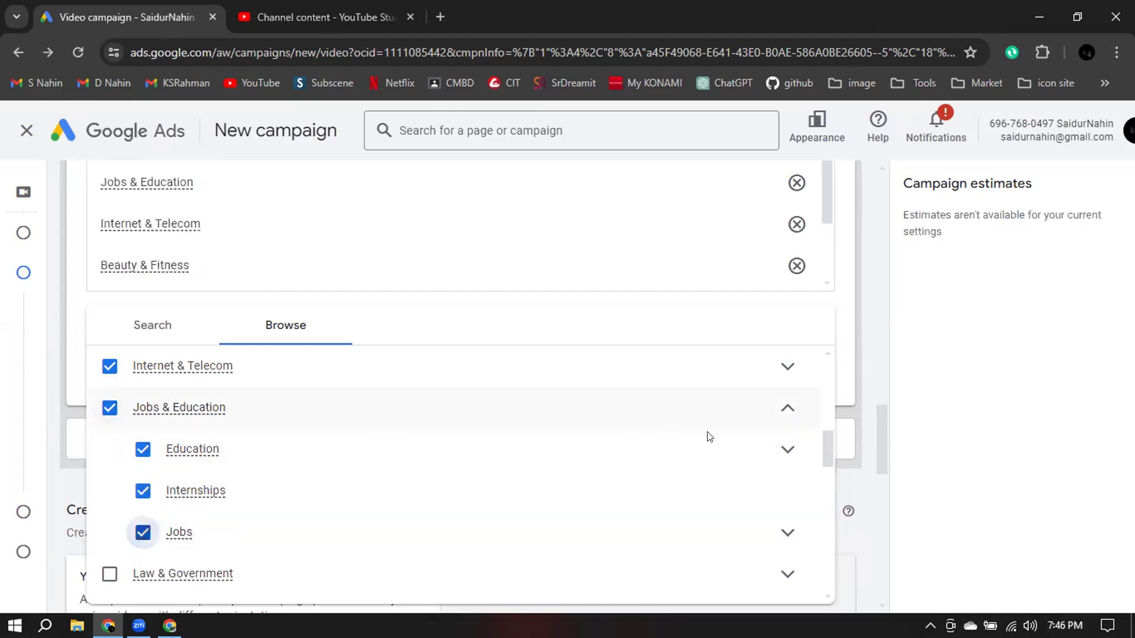
{"action": "left_click", "coordinate": [785, 410]}
Add Online Communities to the targeted topics, collapse its subtopics and review the list of selected topics.
{"action": "scroll", "coordinate": [325, 436], "scroll_direction": "down", "scroll_amount": 3}
{"action": "left_click", "coordinate": [110, 367]}
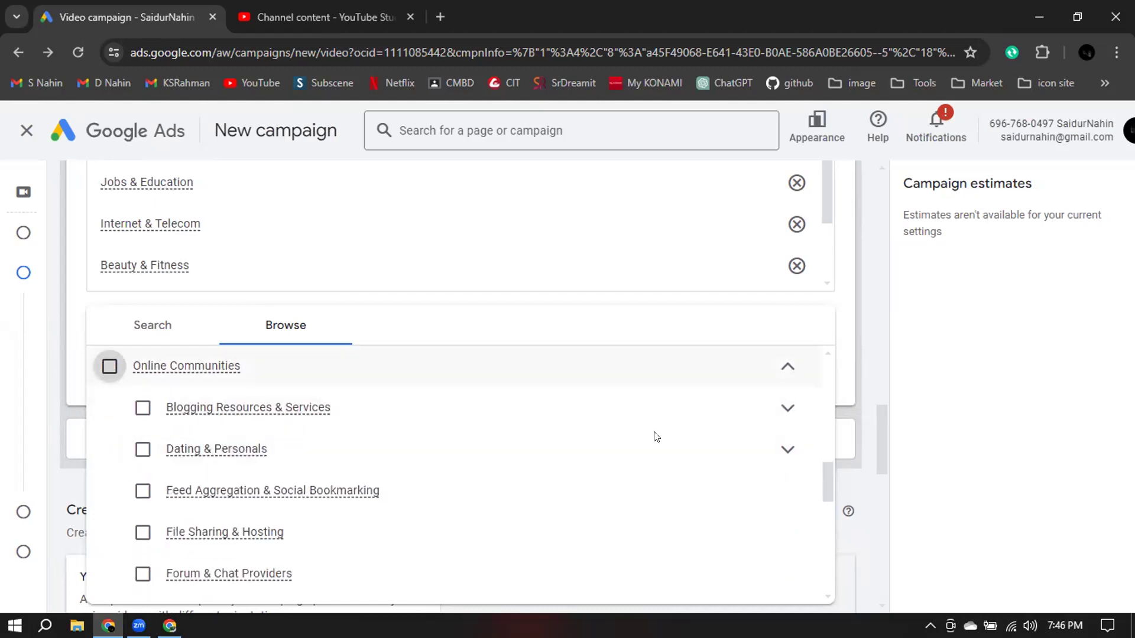
{"action": "left_click", "coordinate": [788, 367]}
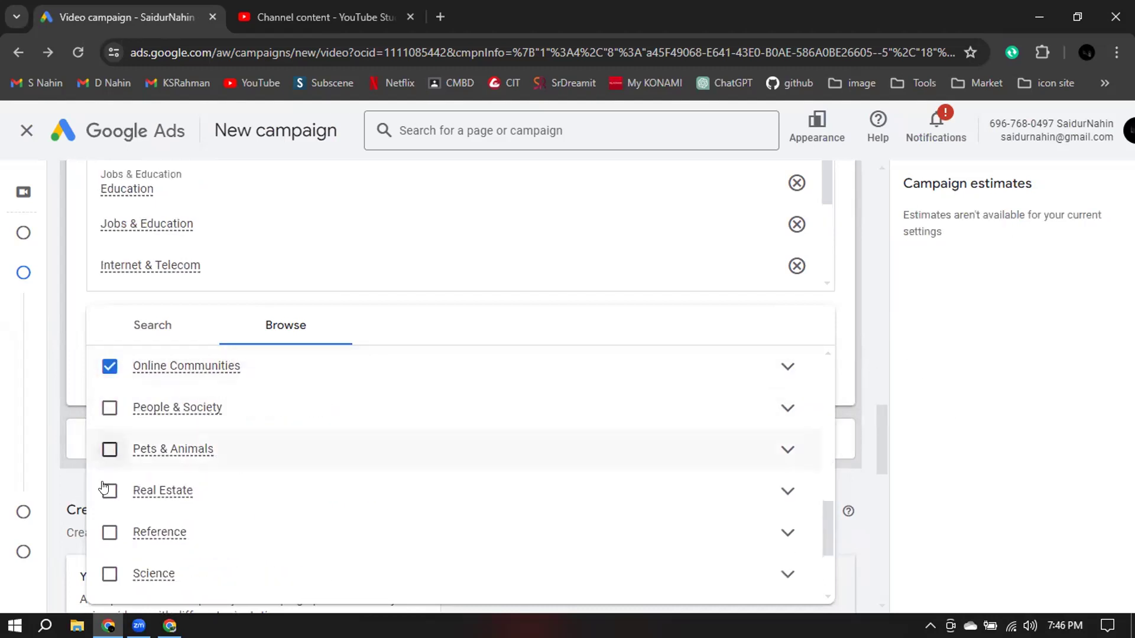
{"action": "scroll", "coordinate": [871, 449], "scroll_direction": "up", "scroll_amount": 3}
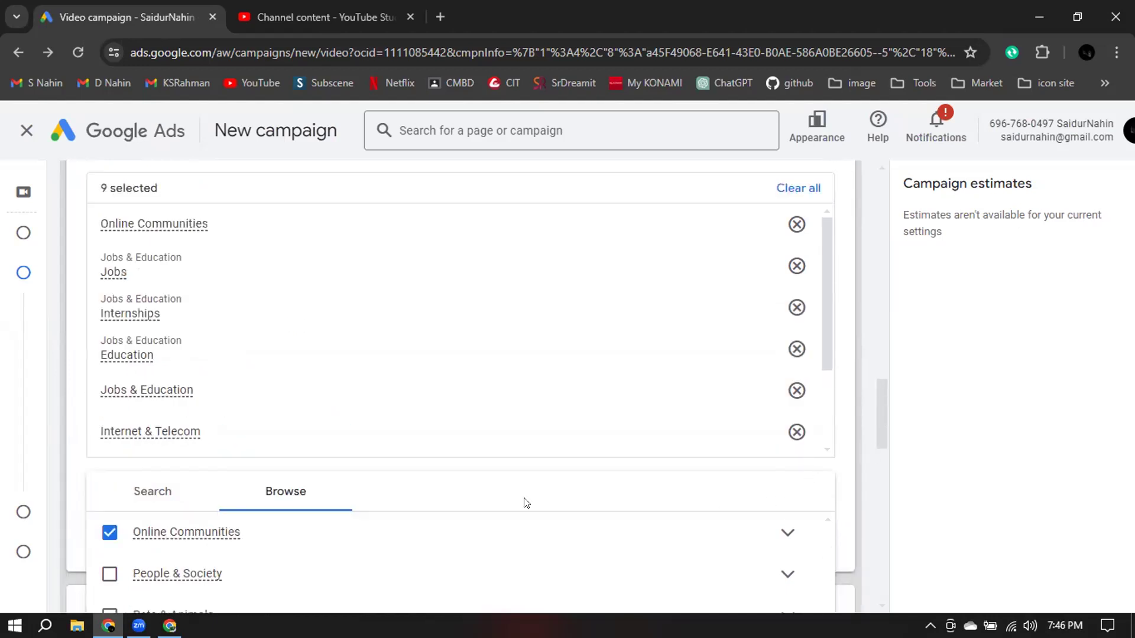
{"action": "scroll", "coordinate": [856, 467], "scroll_direction": "down", "scroll_amount": 5}
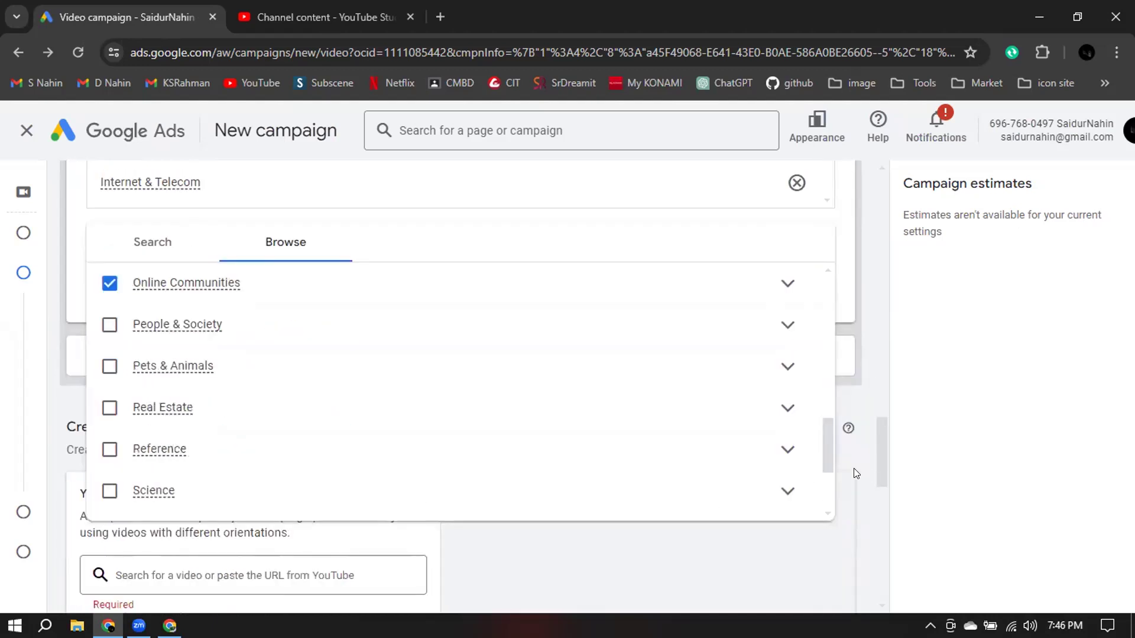
{"action": "left_click", "coordinate": [856, 451]}
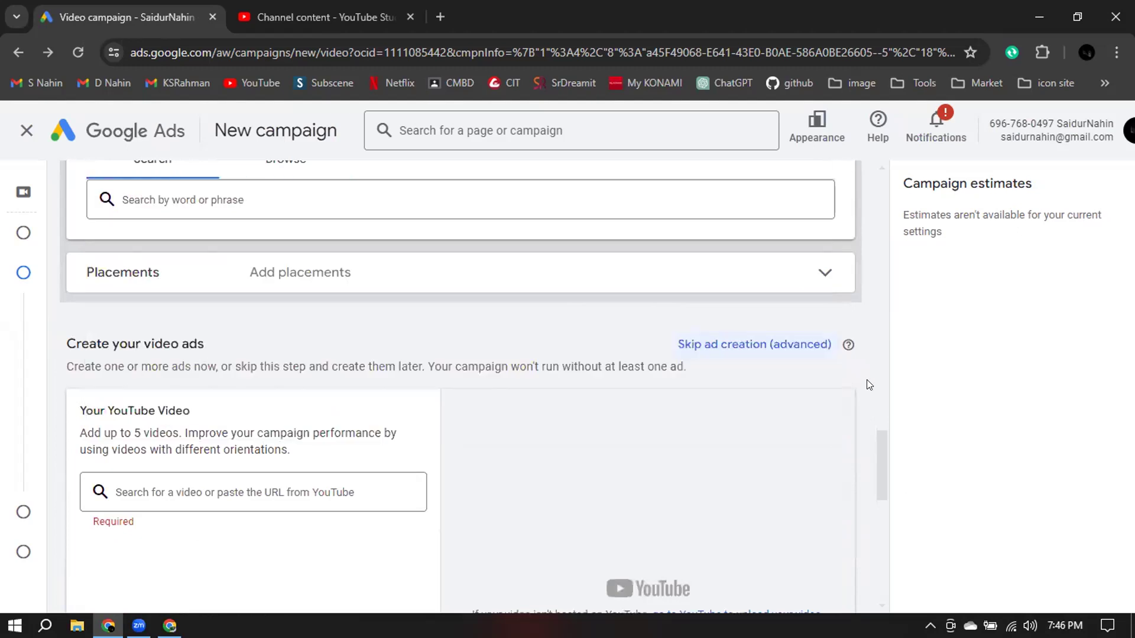
{"action": "scroll", "coordinate": [868, 381], "scroll_direction": "up", "scroll_amount": 4}
{"action": "scroll", "coordinate": [873, 381], "scroll_direction": "up", "scroll_amount": 3}
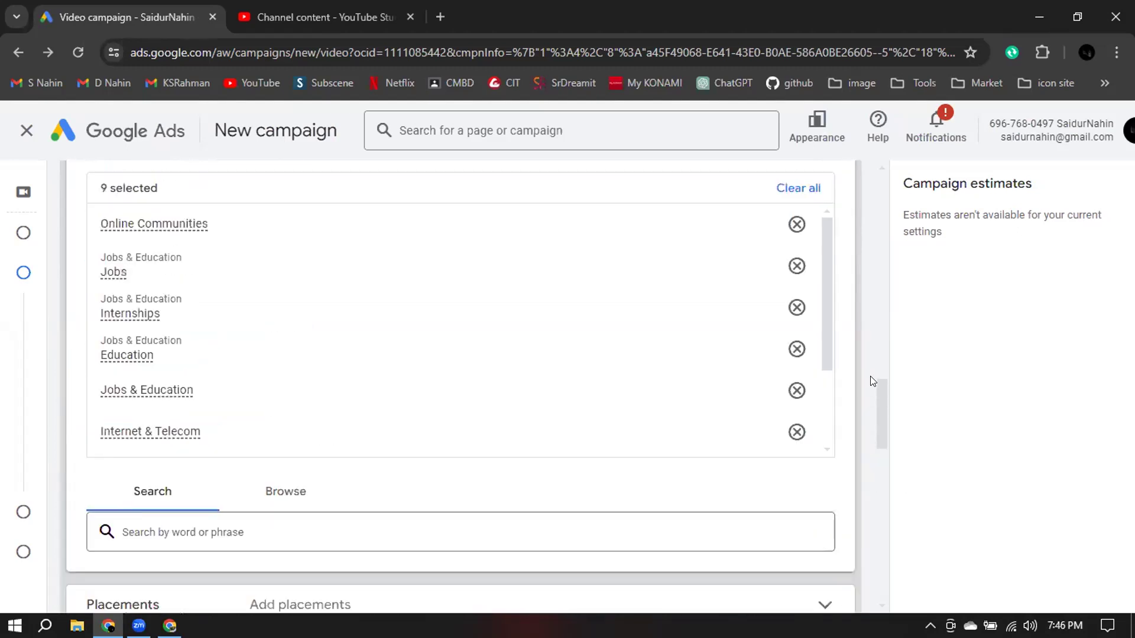
Open the placement targeting settings and read the note on where the ad can appear.
{"action": "scroll", "coordinate": [869, 381], "scroll_direction": "down", "scroll_amount": 5}
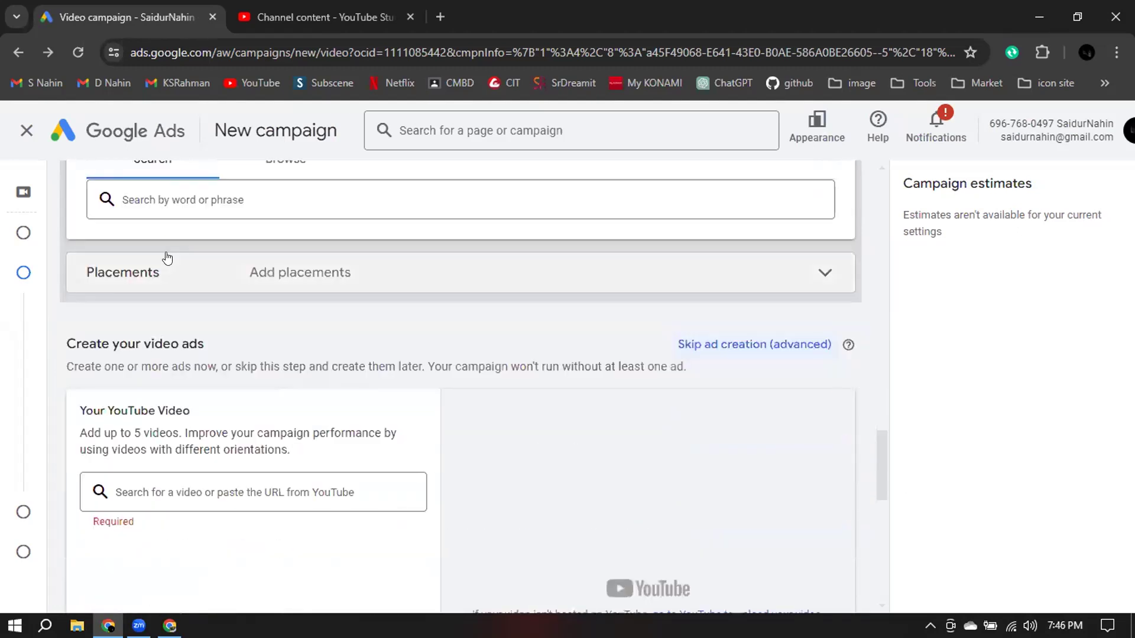
{"action": "left_click", "coordinate": [375, 272]}
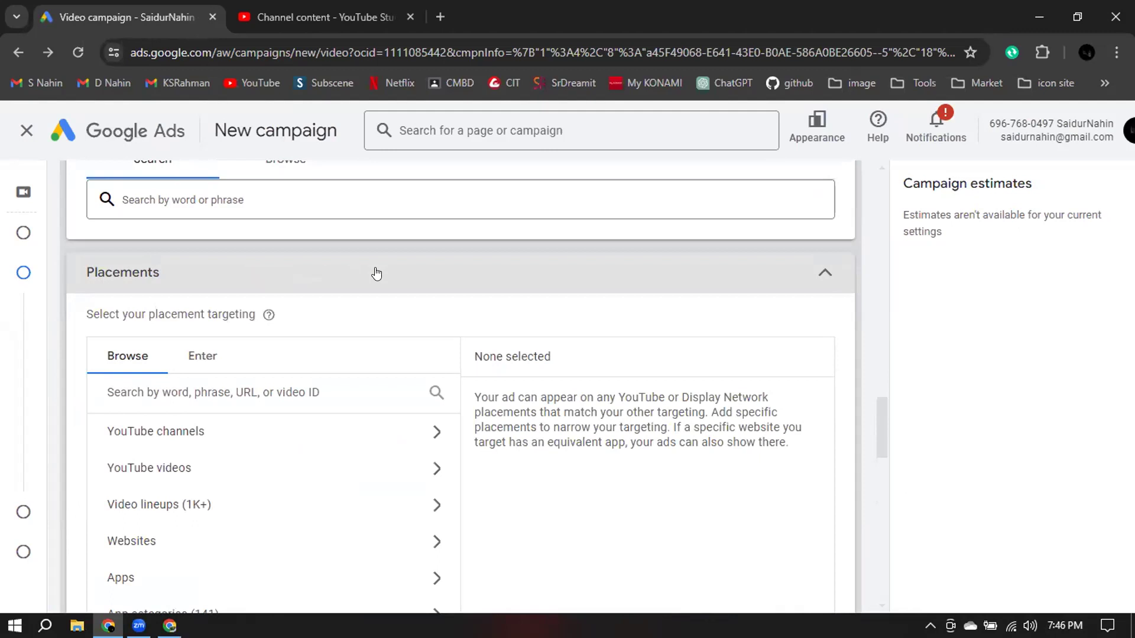
{"action": "scroll", "coordinate": [376, 273], "scroll_direction": "down", "scroll_amount": 1}
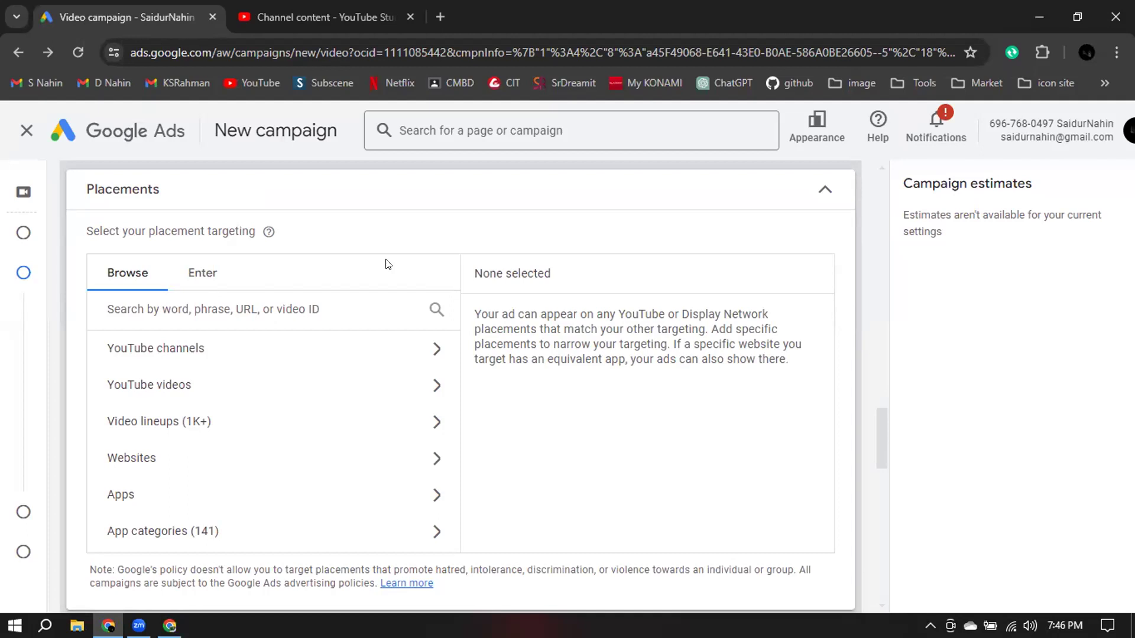
{"action": "left_click_drag", "start_coordinate": [472, 314], "coordinate": [663, 345]}
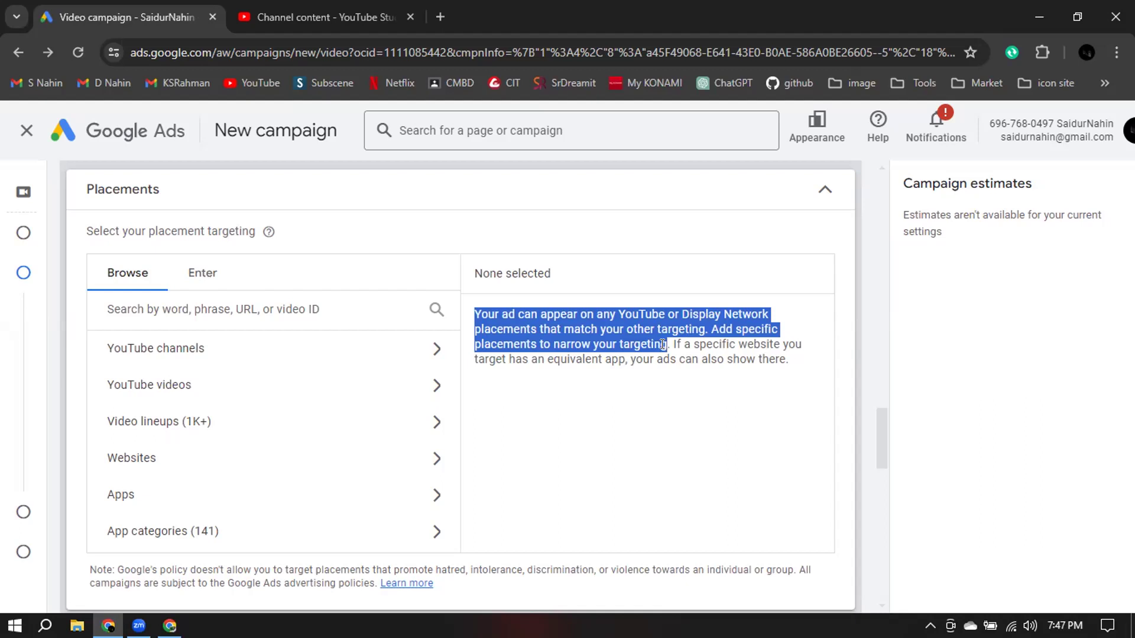
{"action": "left_click_drag", "start_coordinate": [662, 344], "coordinate": [664, 343]}
{"action": "left_click_drag", "start_coordinate": [663, 346], "coordinate": [819, 384]}
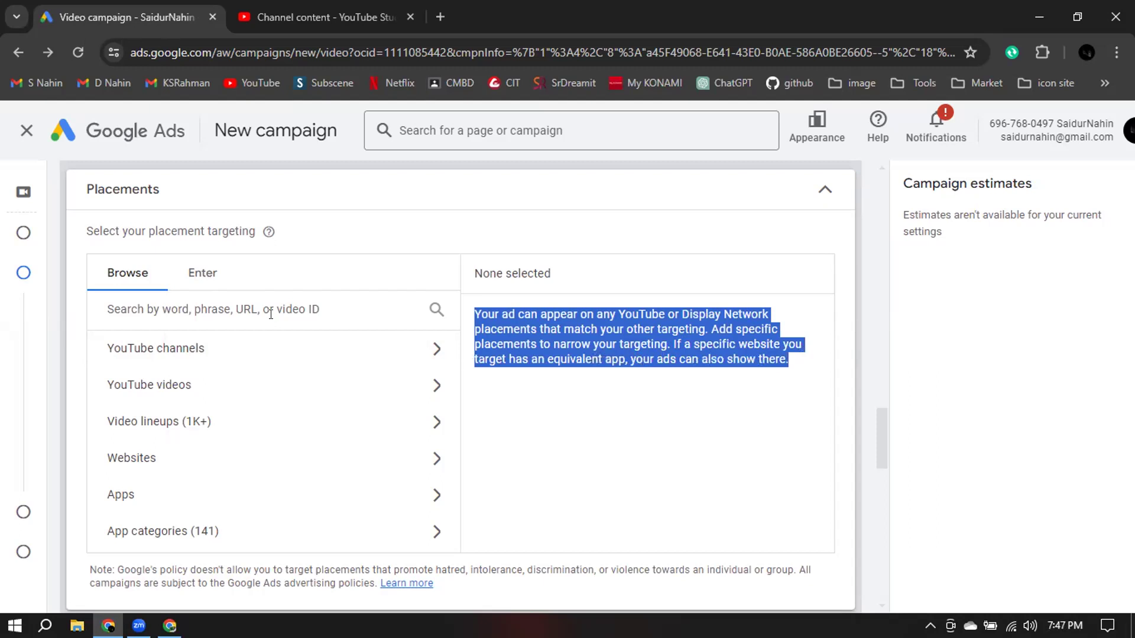
Look into the Websites and Video lineups placement categories and return to the category list.
{"action": "left_click", "coordinate": [139, 460]}
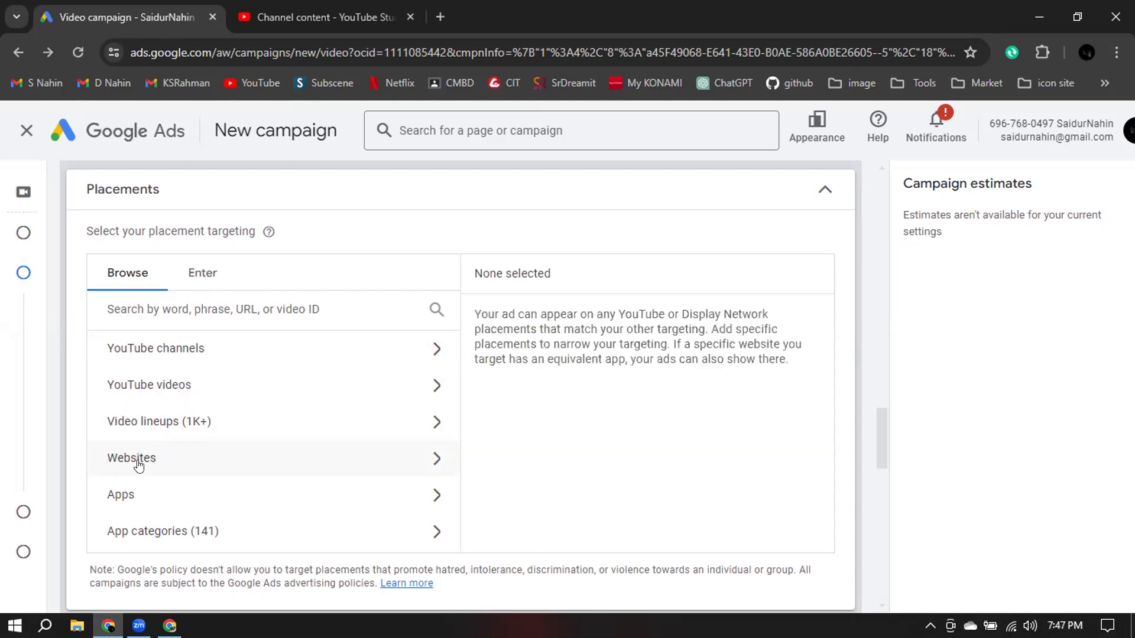
{"action": "left_click", "coordinate": [116, 347]}
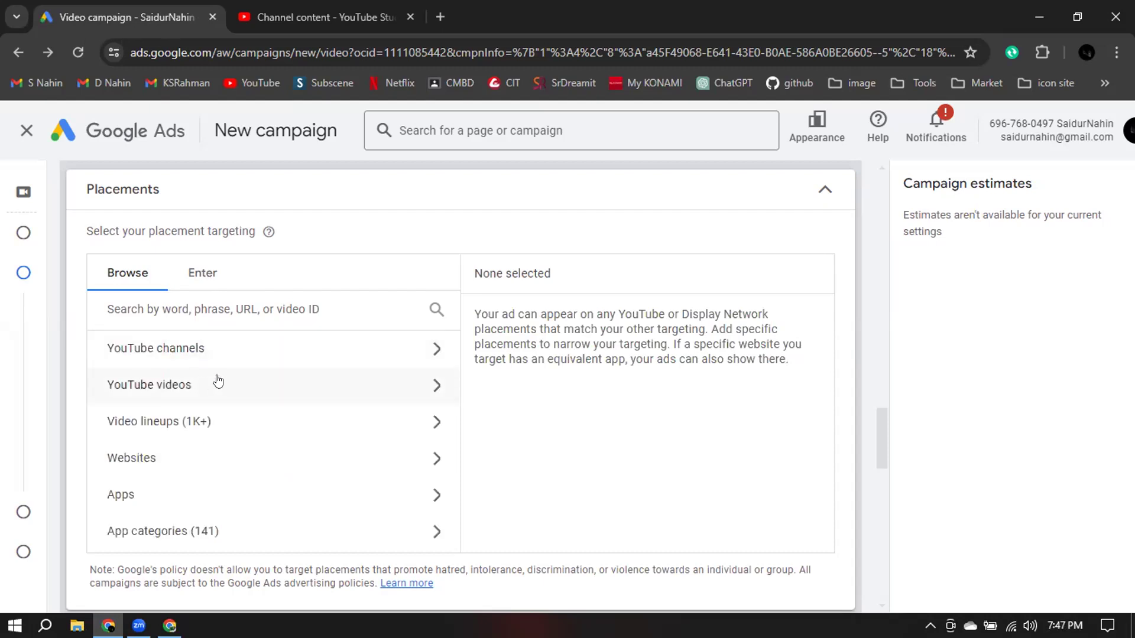
{"action": "left_click", "coordinate": [297, 422]}
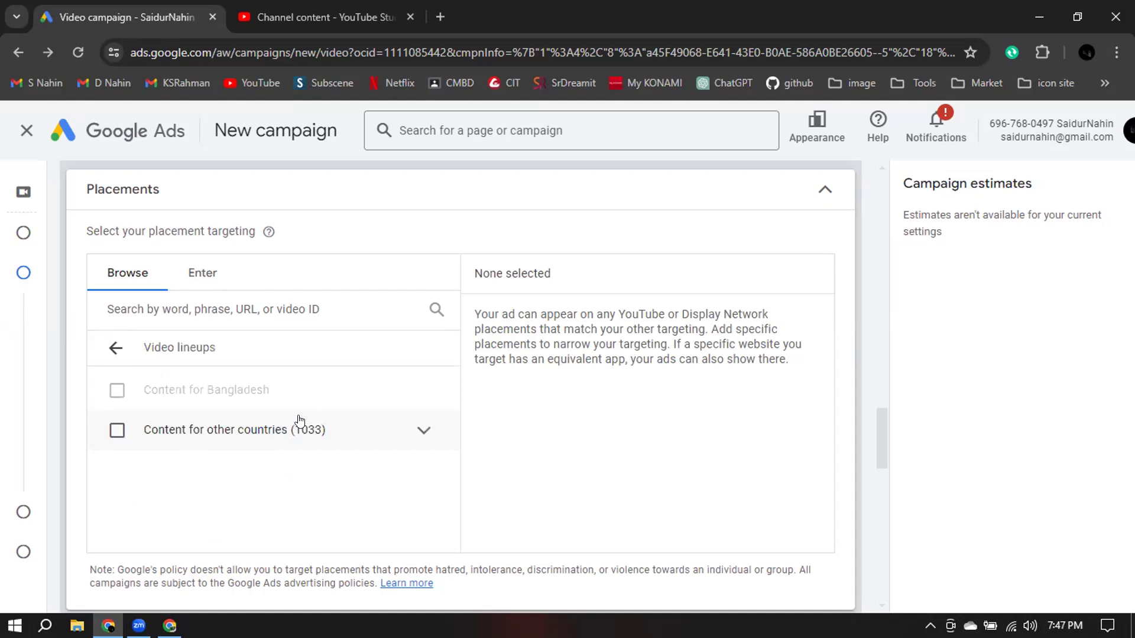
{"action": "left_click", "coordinate": [117, 350]}
{"action": "scroll", "coordinate": [297, 357], "scroll_direction": "down", "scroll_amount": 3}
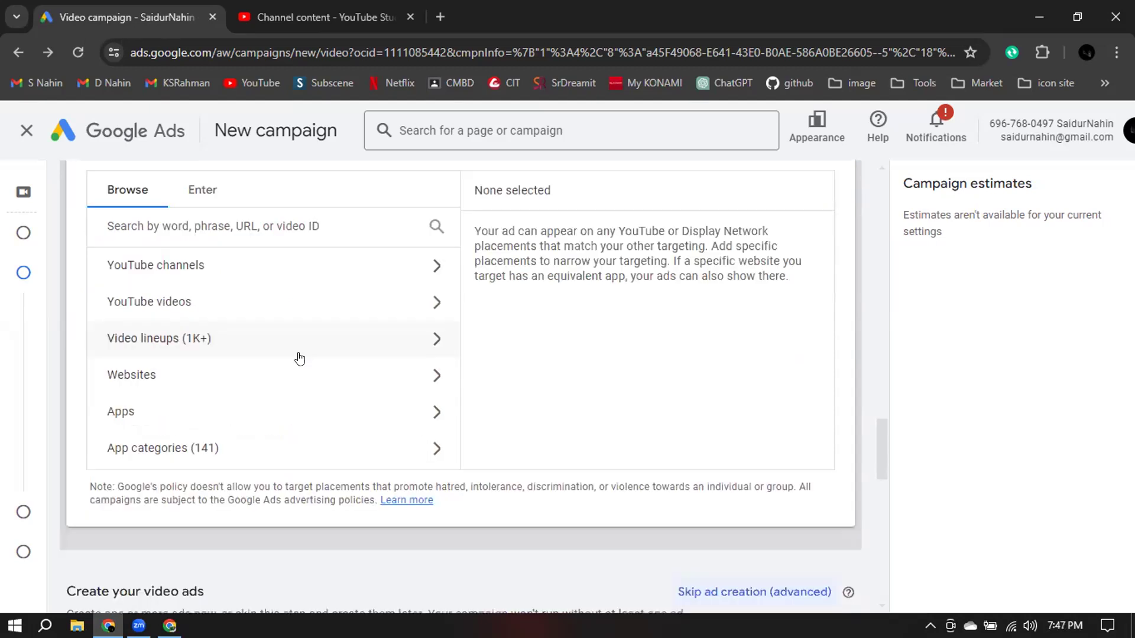
{"action": "scroll", "coordinate": [272, 338], "scroll_direction": "up", "scroll_amount": 7}
{"action": "scroll", "coordinate": [289, 338], "scroll_direction": "down", "scroll_amount": 3}
Search the placements for a2zbookmarking.com and check the Websites category for matches.
{"action": "left_click", "coordinate": [167, 395]}
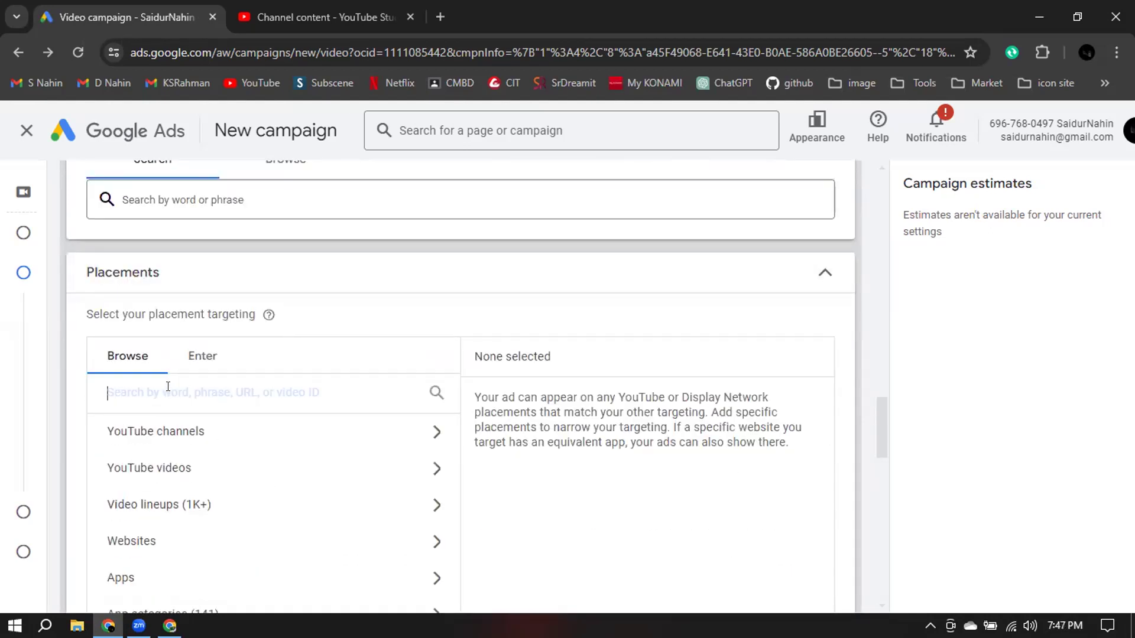
{"action": "type", "text": "a2z"}
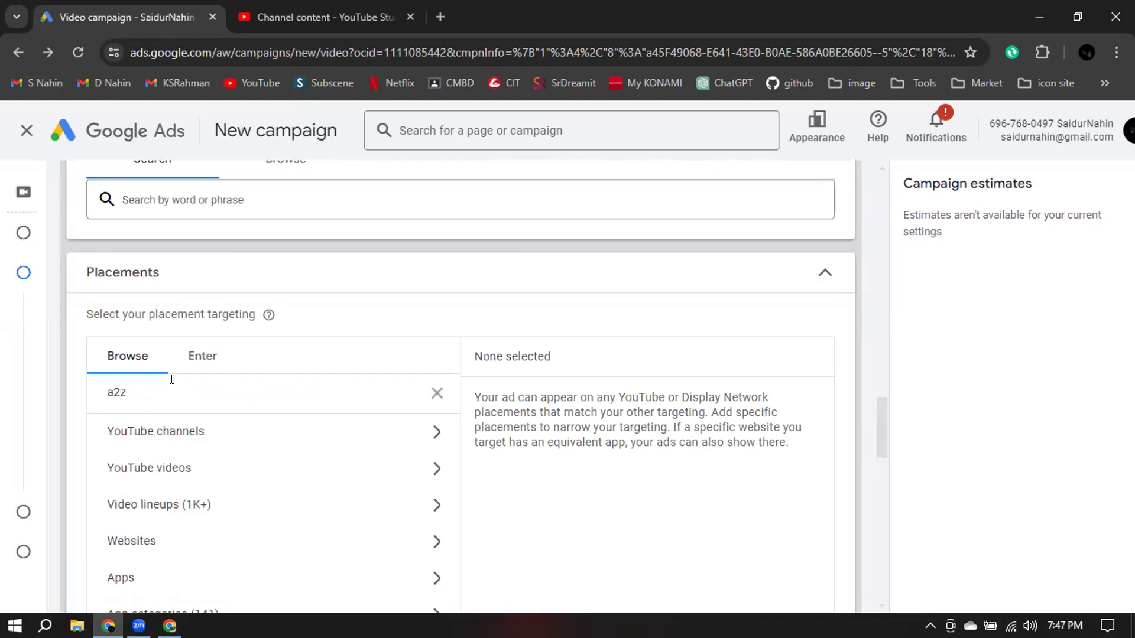
{"action": "type", "text": "bookmarking.co"}
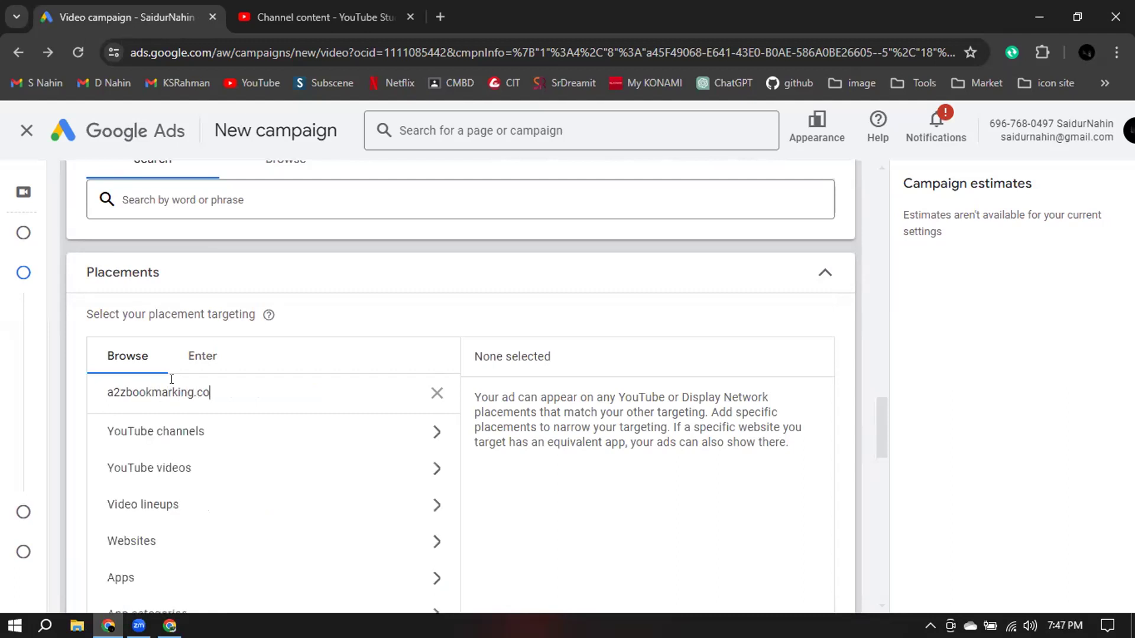
{"action": "type", "text": "m"}
{"action": "scroll", "coordinate": [171, 378], "scroll_direction": "down", "scroll_amount": 1}
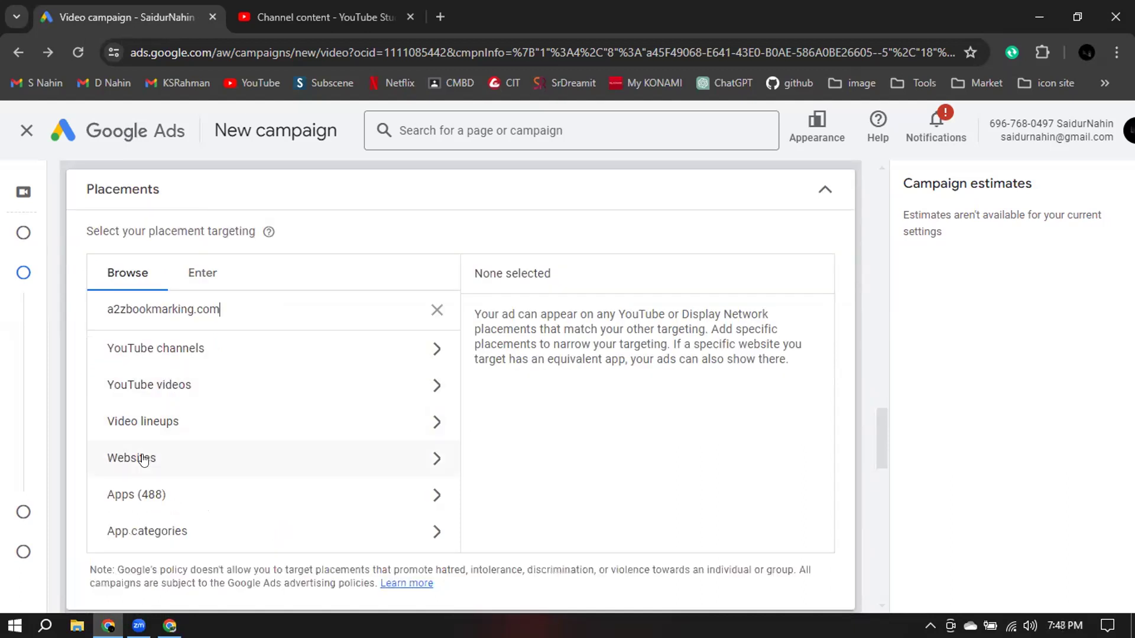
{"action": "left_click", "coordinate": [125, 459]}
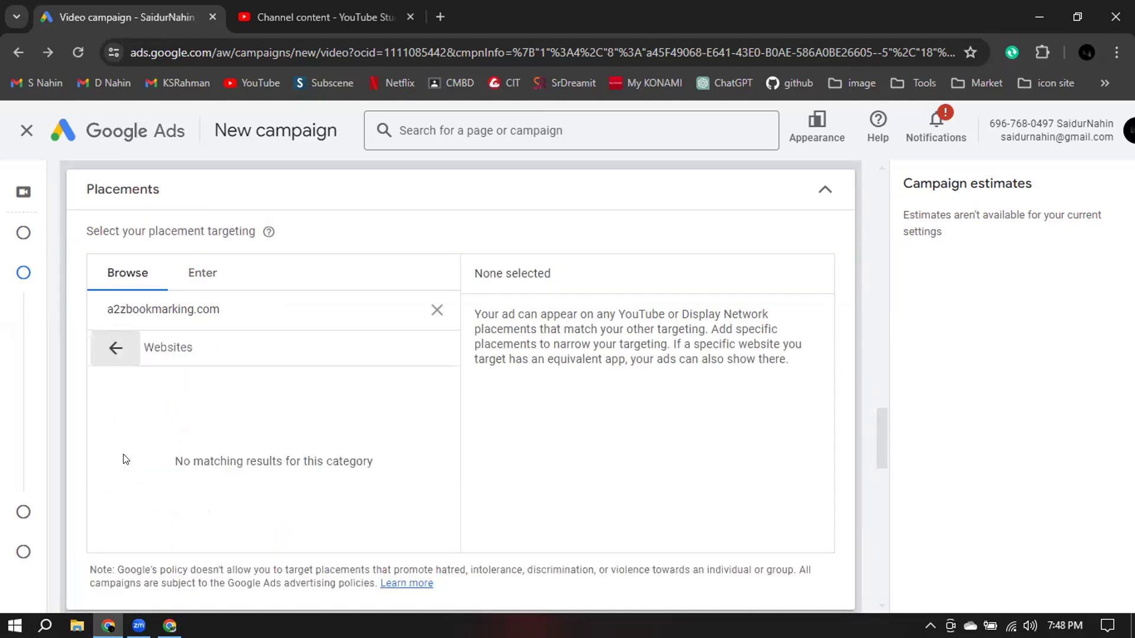
Copy the searched domain, clear the search and add a2zbookmarking.com as a manually entered website placement.
{"action": "double_click", "coordinate": [258, 315]}
{"action": "triple_click", "coordinate": [257, 311]}
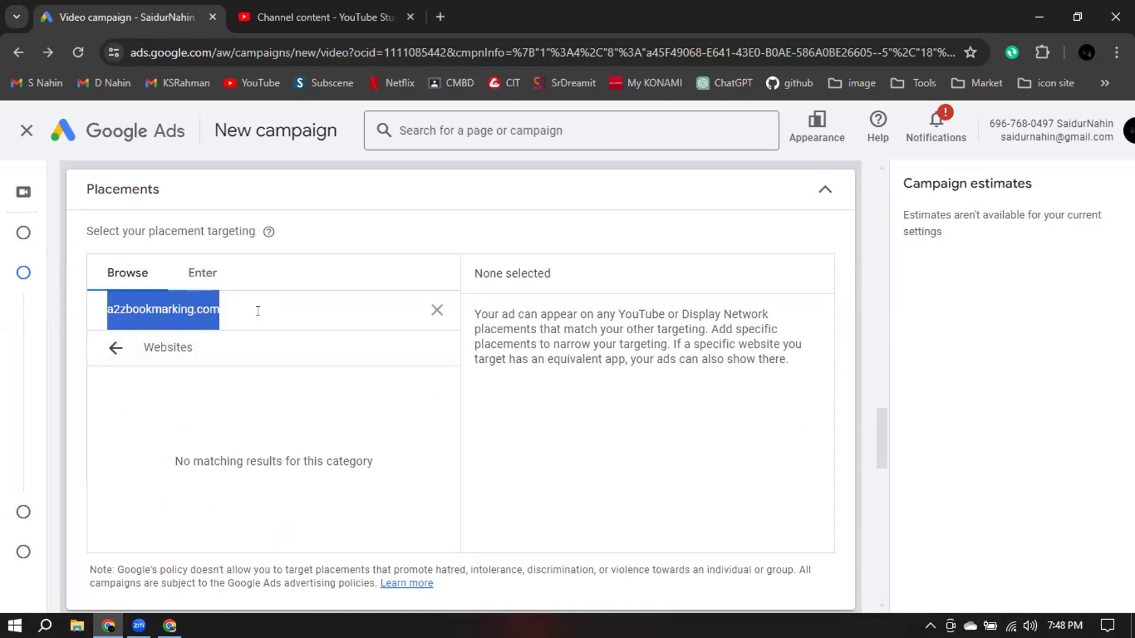
{"action": "right_click", "coordinate": [185, 311]}
{"action": "left_click", "coordinate": [266, 116]}
{"action": "left_click", "coordinate": [437, 311]}
{"action": "left_click", "coordinate": [201, 273]}
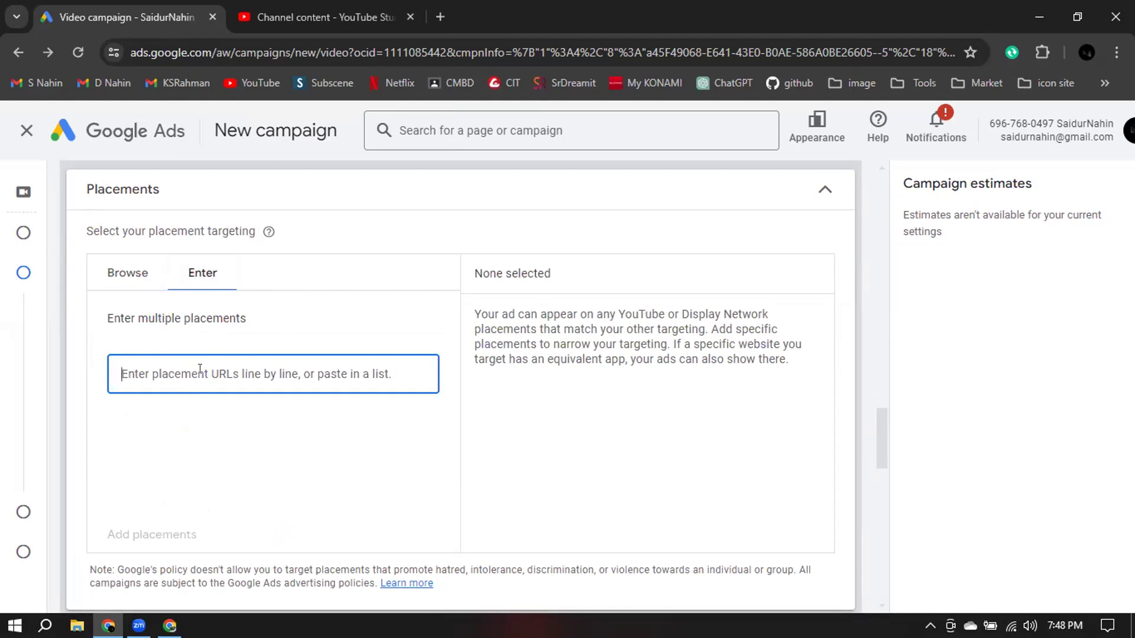
{"action": "key", "text": "ctrl+v"}
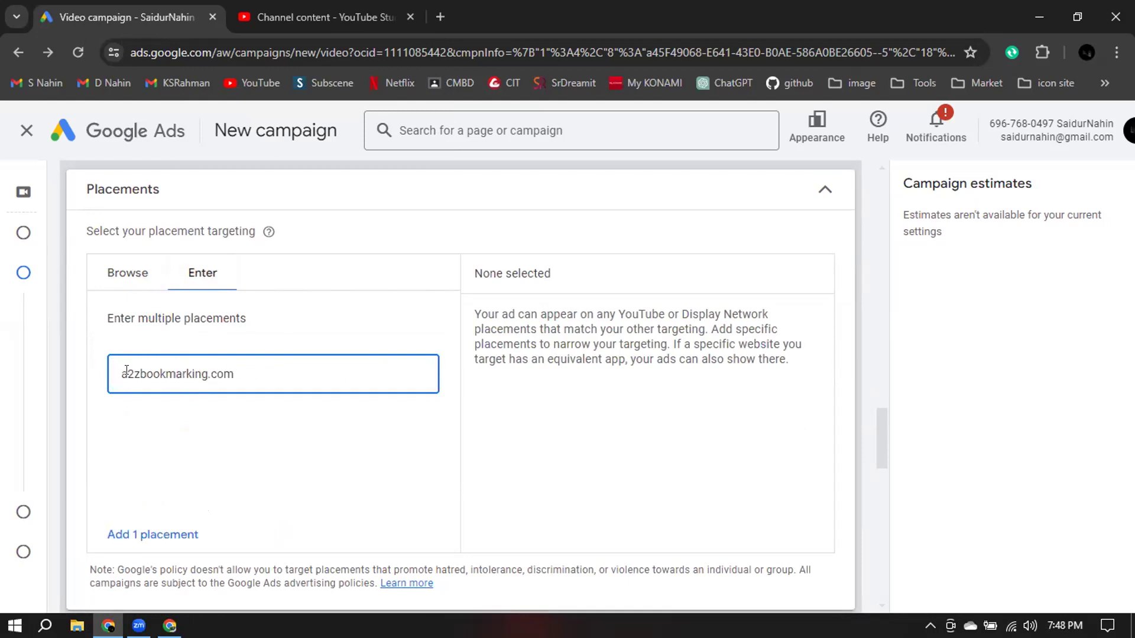
{"action": "left_click", "coordinate": [141, 539]}
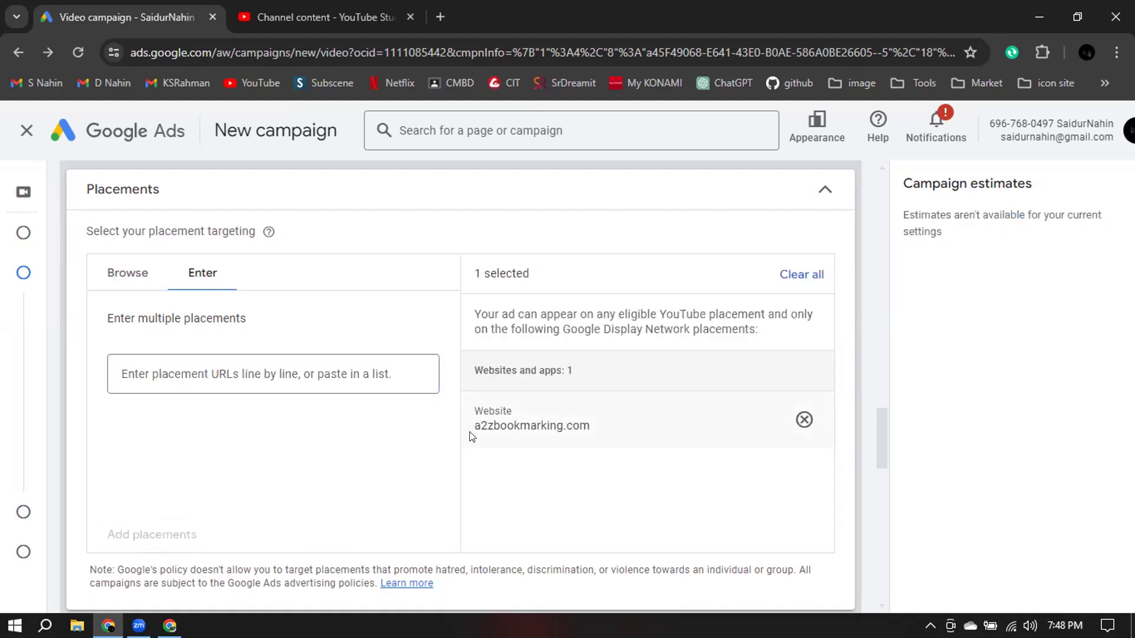
{"action": "left_click", "coordinate": [196, 367]}
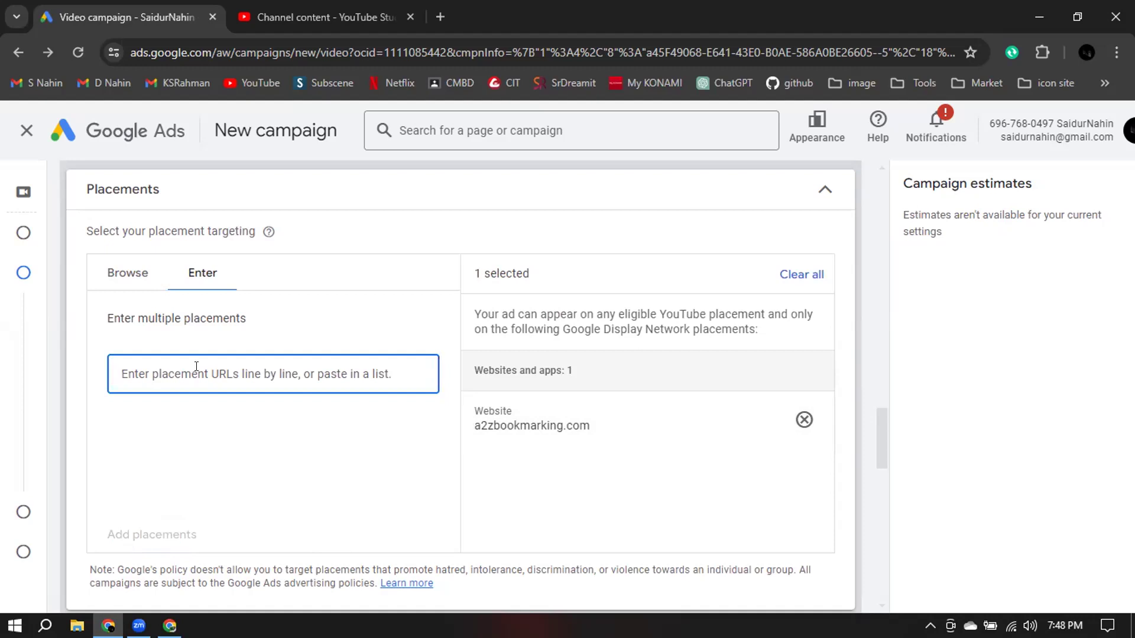
{"action": "type", "text": "www"}
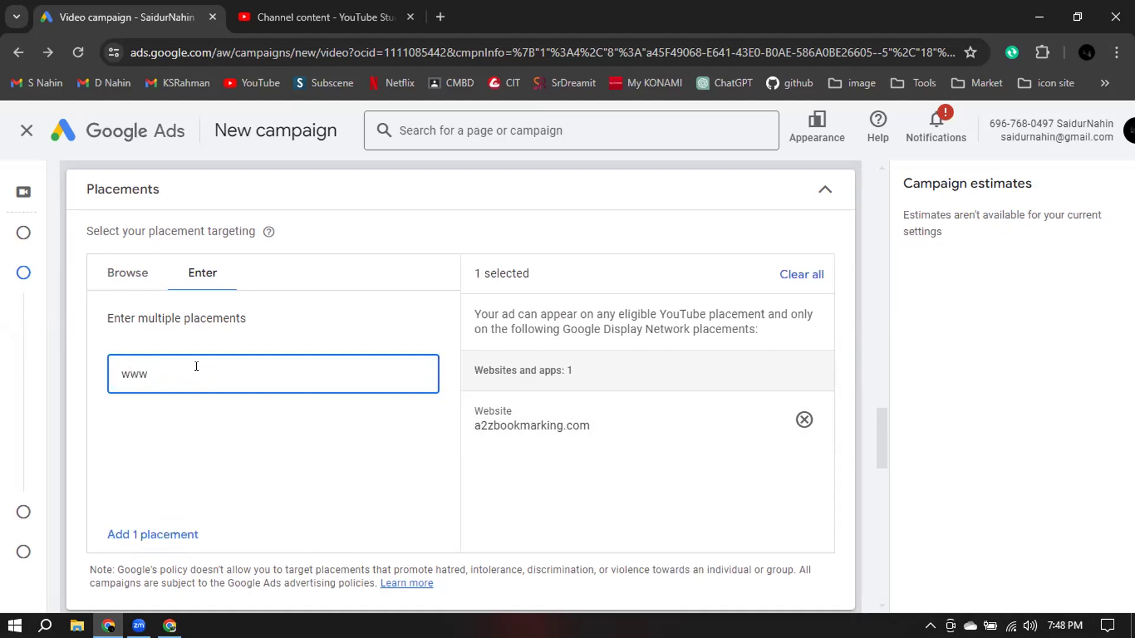
{"action": "type", "text": ".yelp.com"}
{"action": "left_click", "coordinate": [146, 533]}
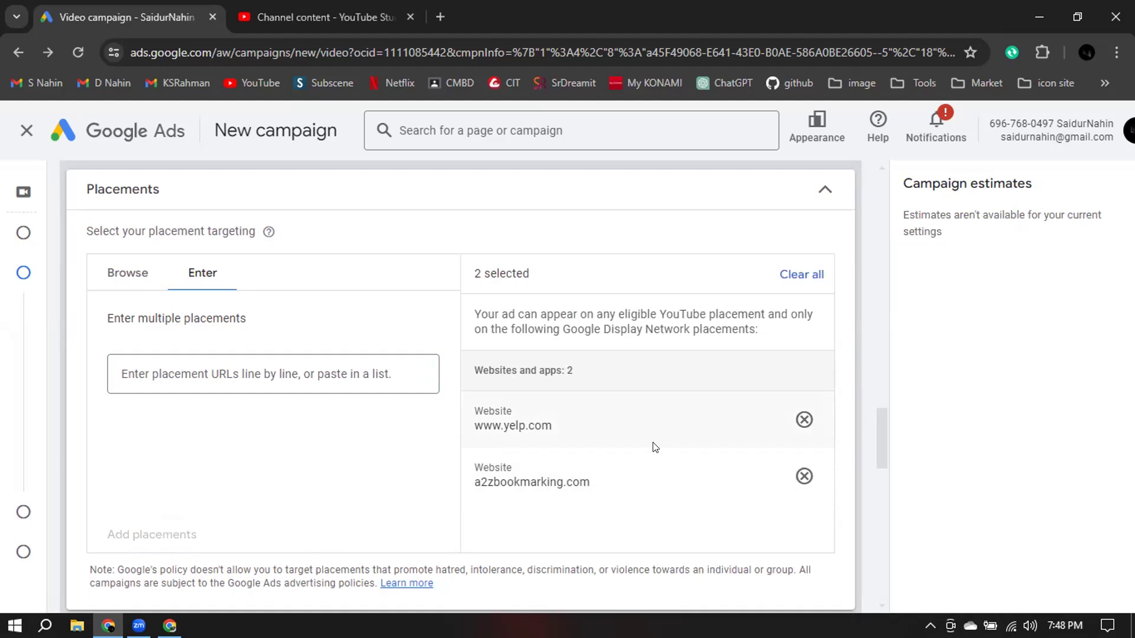
{"action": "left_click", "coordinate": [221, 372]}
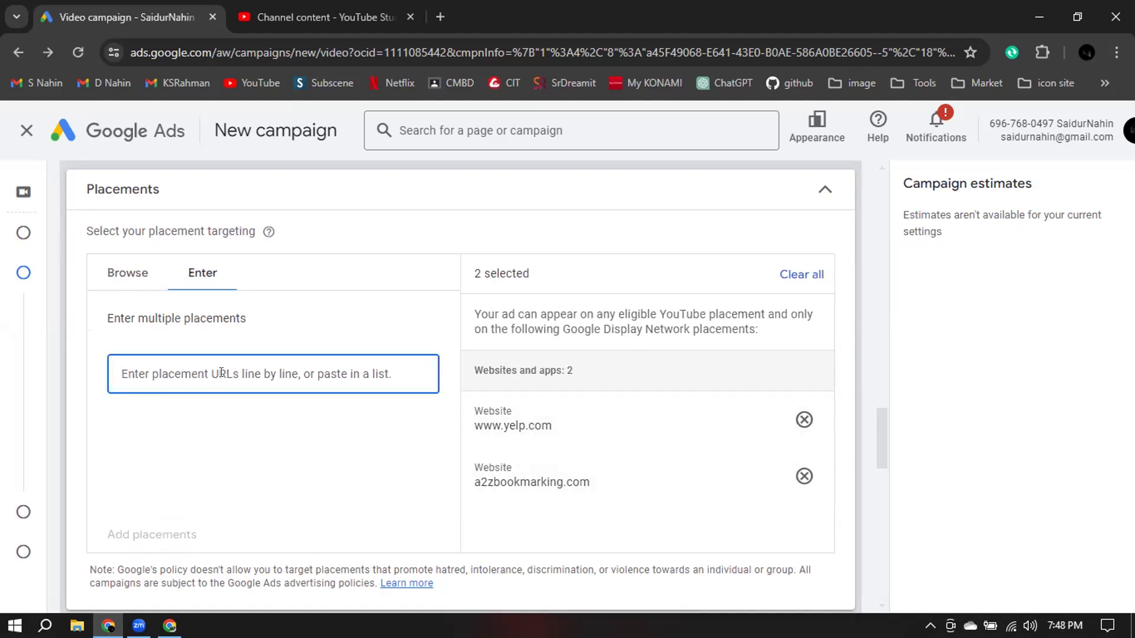
{"action": "type", "text": "www"}
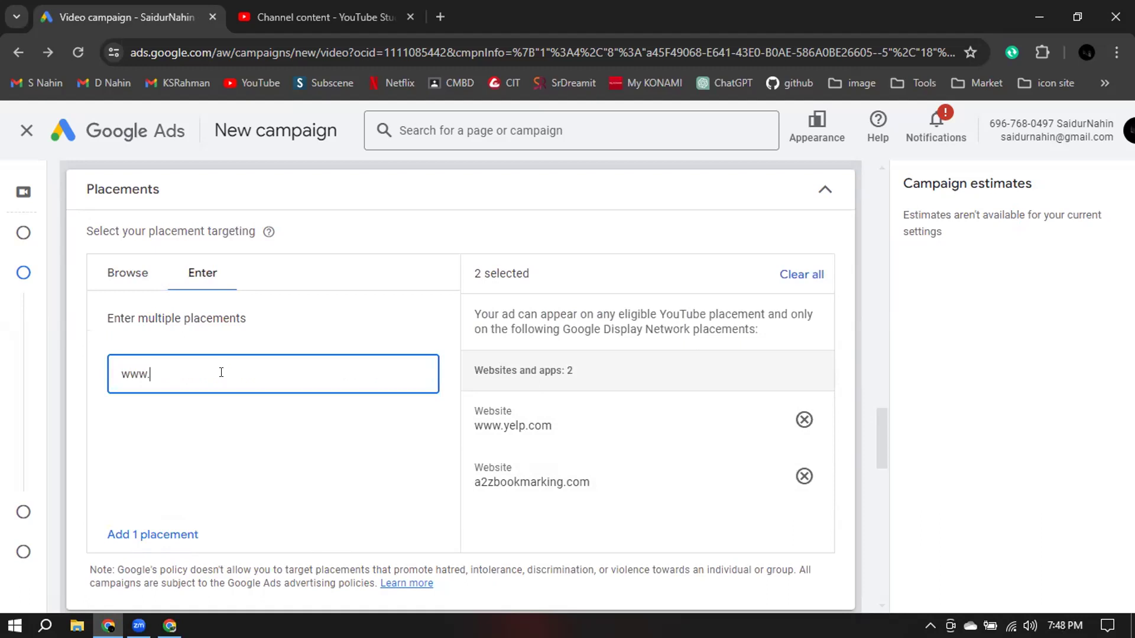
{"action": "type", "text": "."}
{"action": "type", "text": "e"}
{"action": "type", "text": "dy"}
{"action": "type", "text": ".lead"}
{"action": "type", "text": "itbd"}
{"action": "type", "text": ".com"}
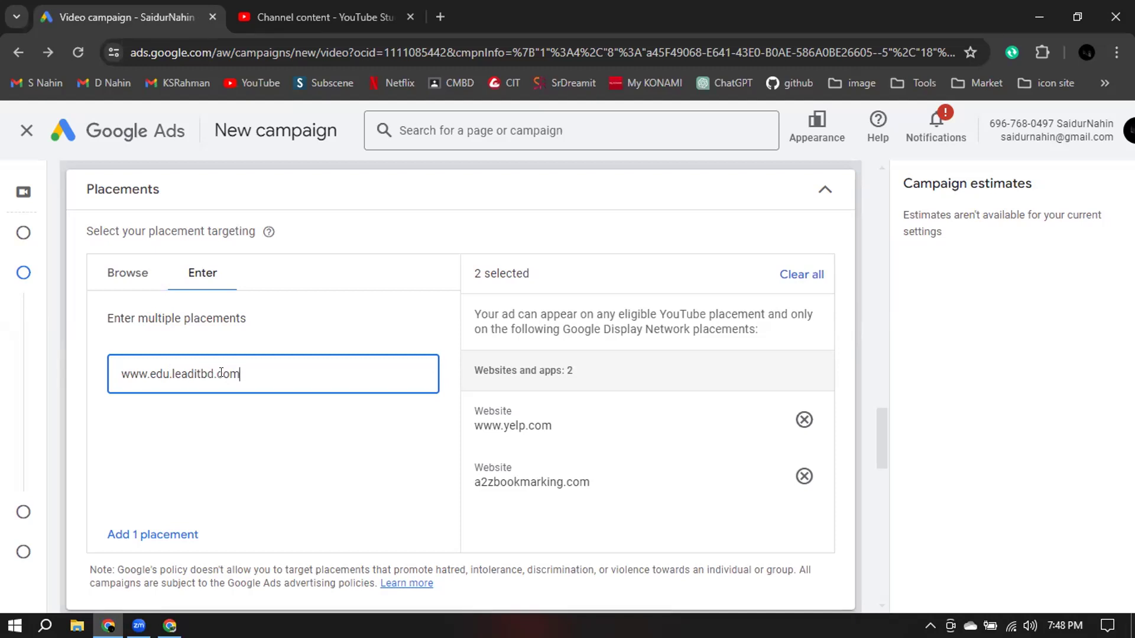
{"action": "left_click", "coordinate": [153, 535]}
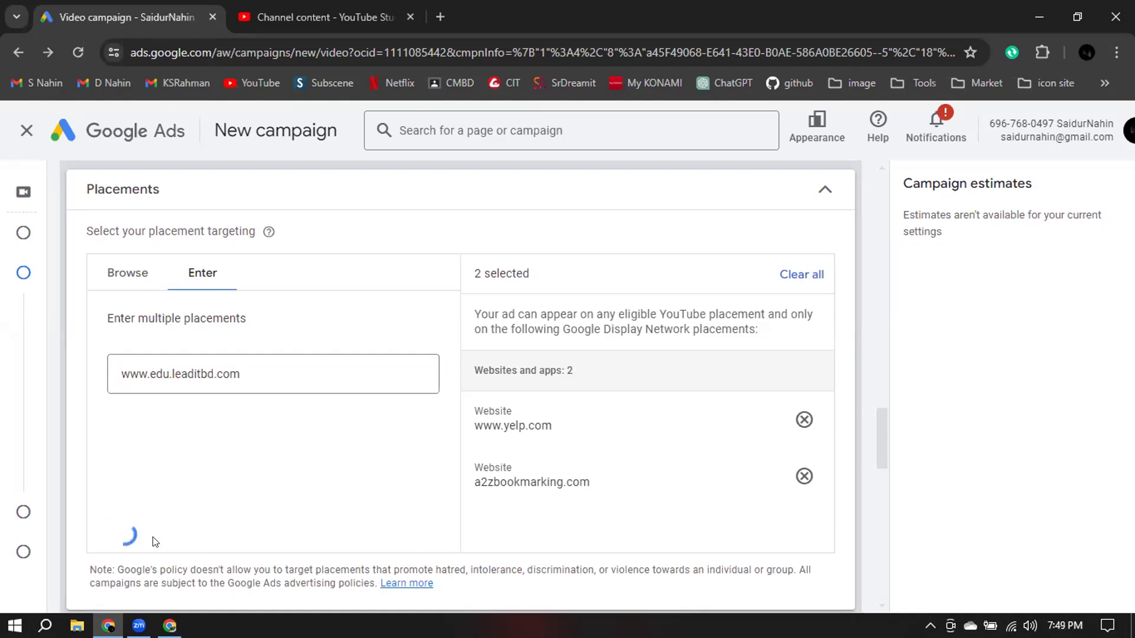
Return to browsing placements, open YouTube in a new browser tab, and open and pause the Gopal Bhar Episode - 1049 video.
{"action": "left_click", "coordinate": [100, 275]}
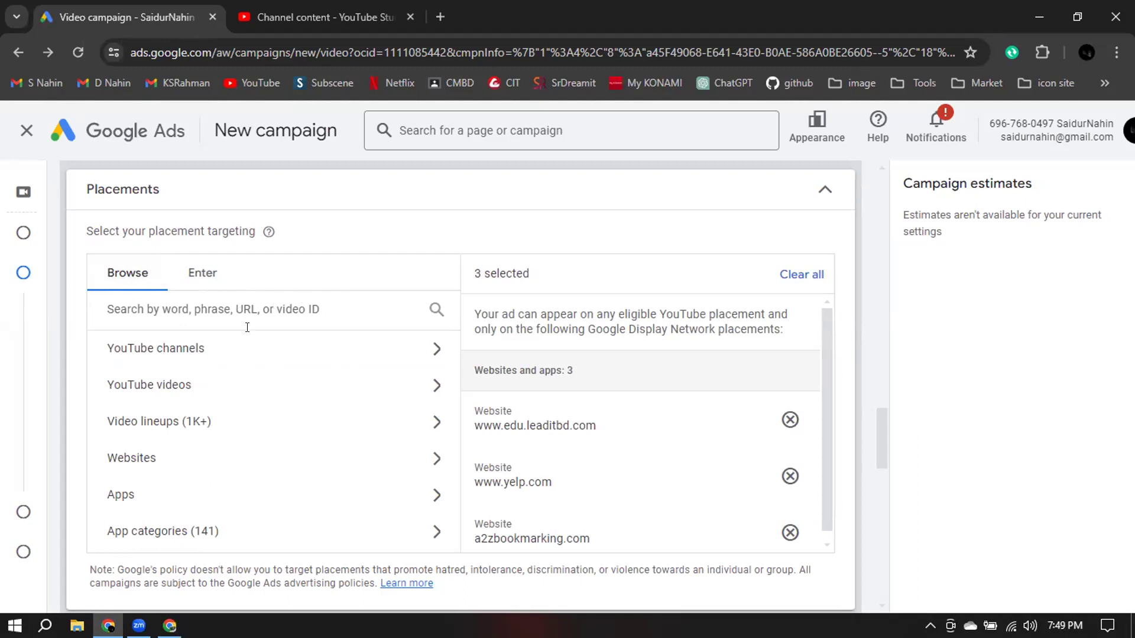
{"action": "left_click", "coordinate": [336, 13]}
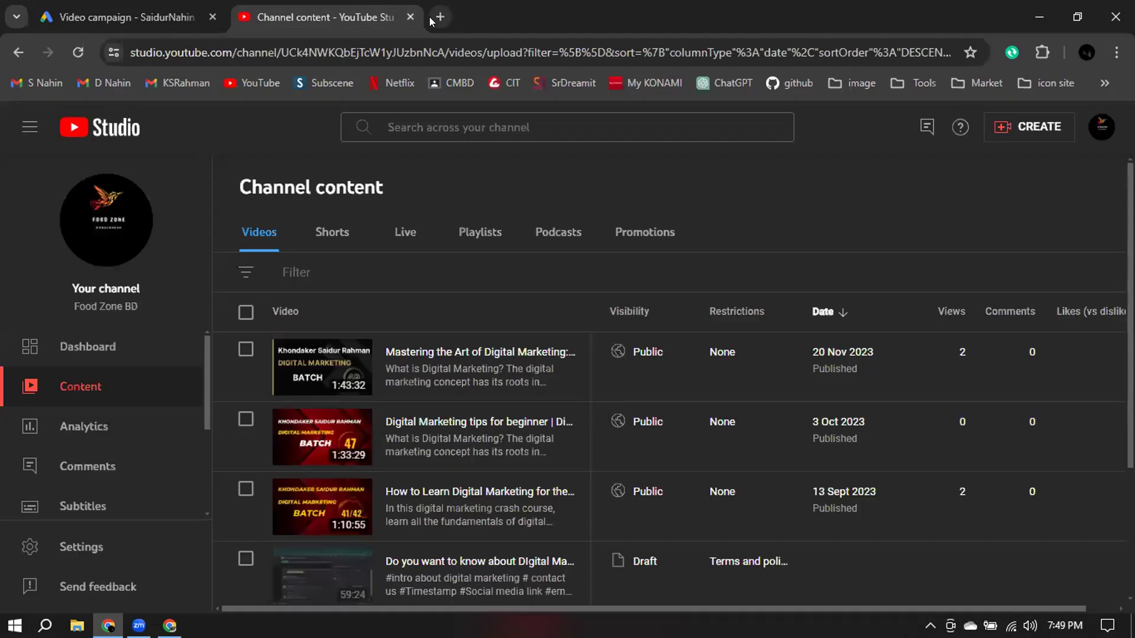
{"action": "left_click", "coordinate": [432, 19]}
{"action": "left_click", "coordinate": [257, 82]}
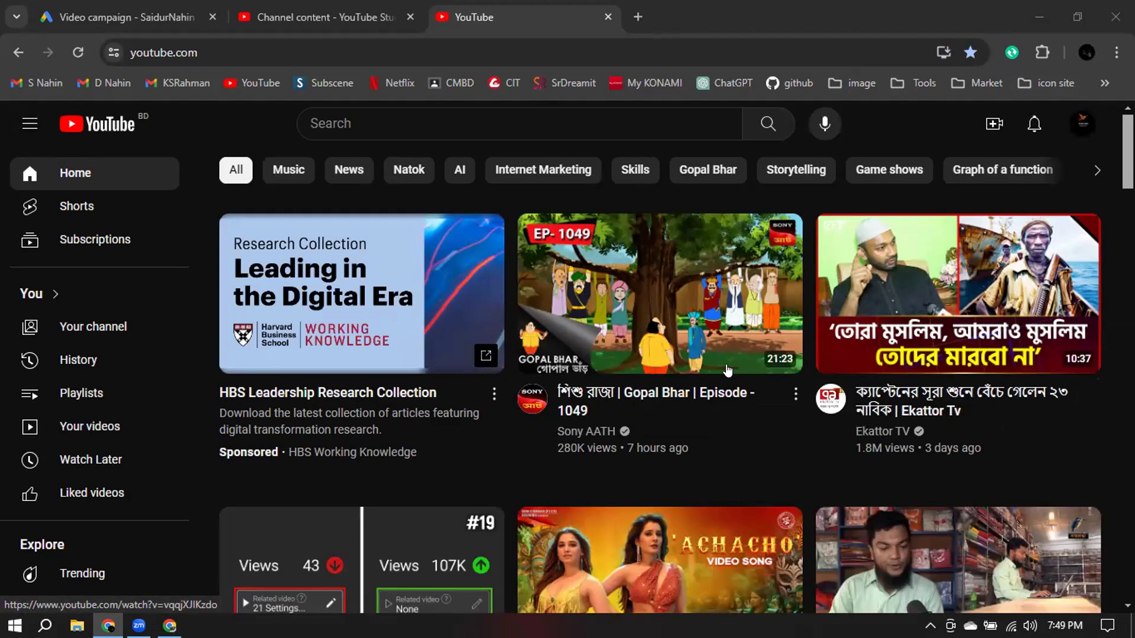
{"action": "left_click", "coordinate": [686, 368]}
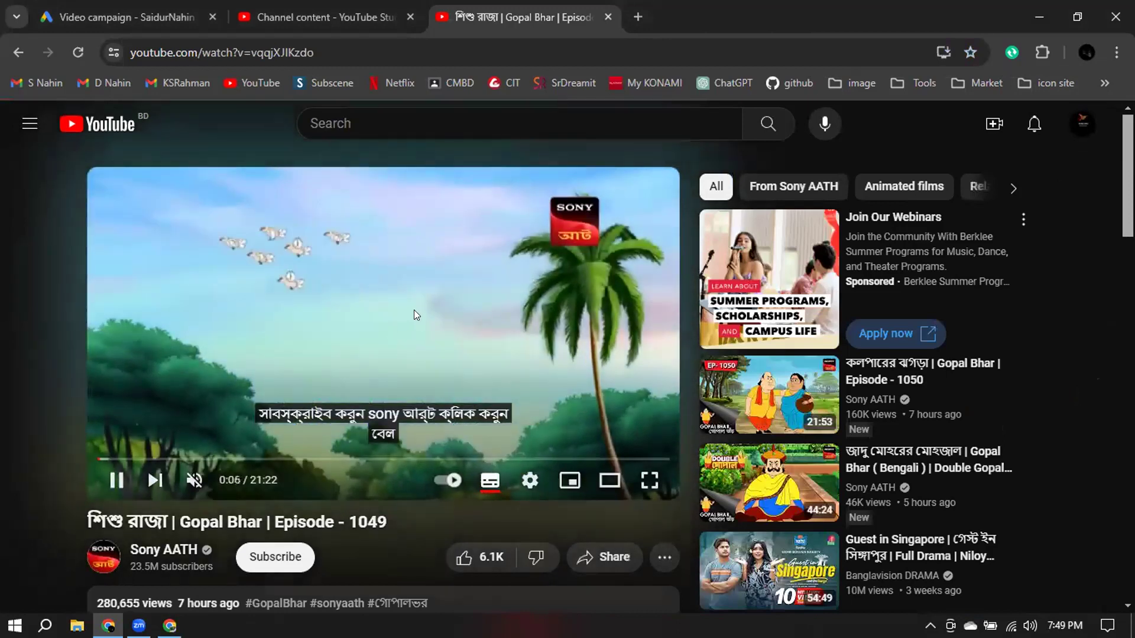
{"action": "left_click", "coordinate": [414, 312]}
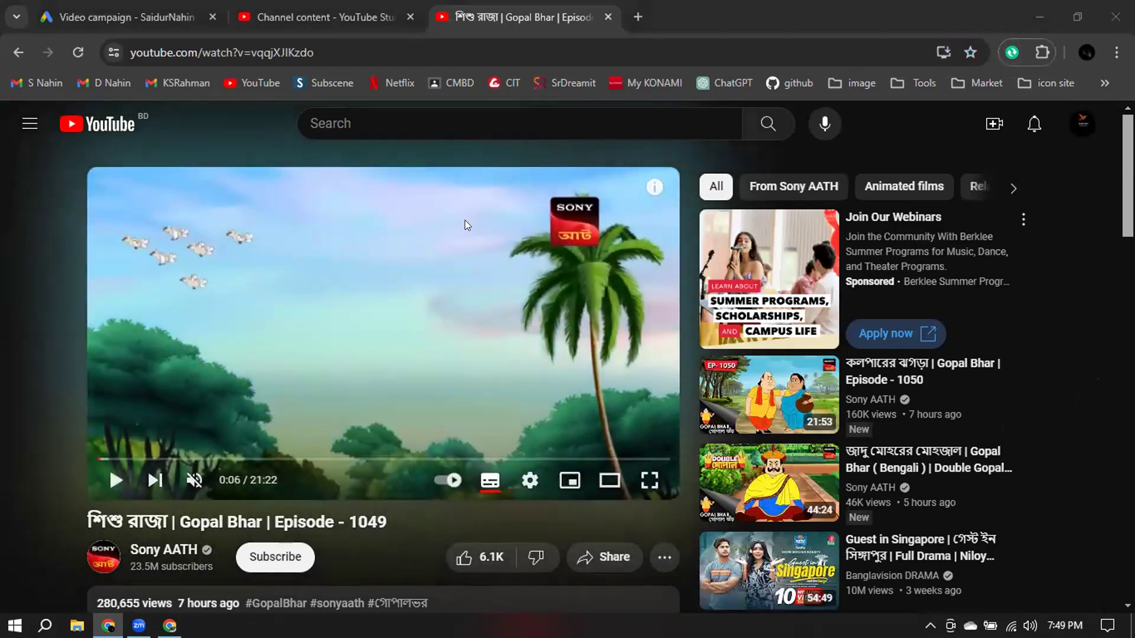
Copy the web address of the Gopal Bhar Episode - 1049 video.
{"action": "scroll", "coordinate": [203, 443], "scroll_direction": "down", "scroll_amount": 3}
{"action": "mouse_move", "coordinate": [100, 447]}
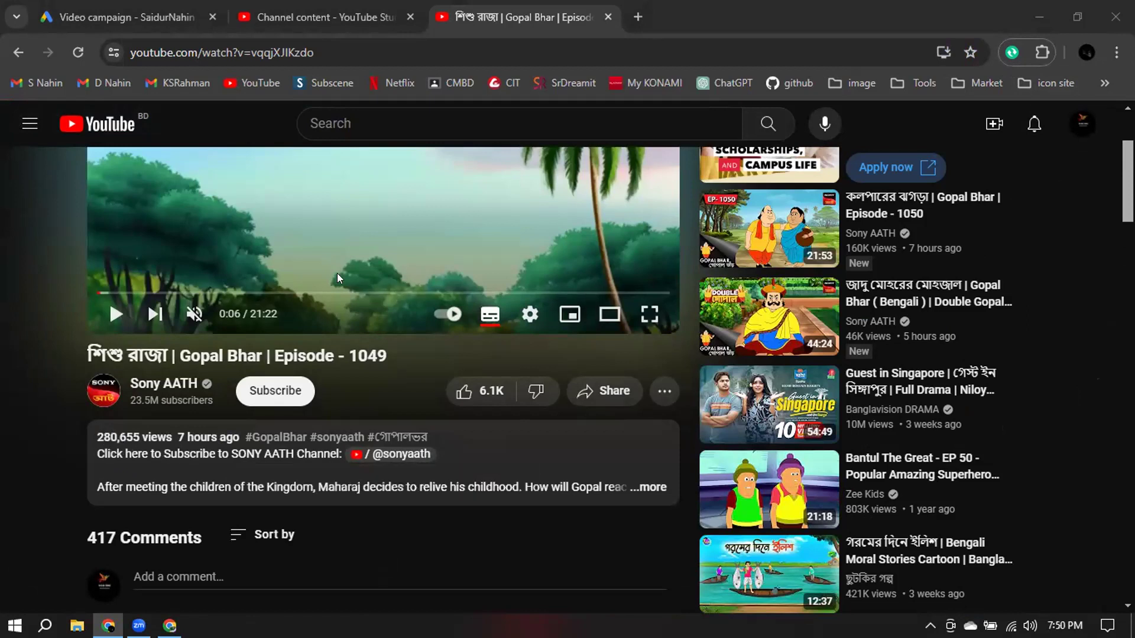
{"action": "left_click", "coordinate": [345, 47]}
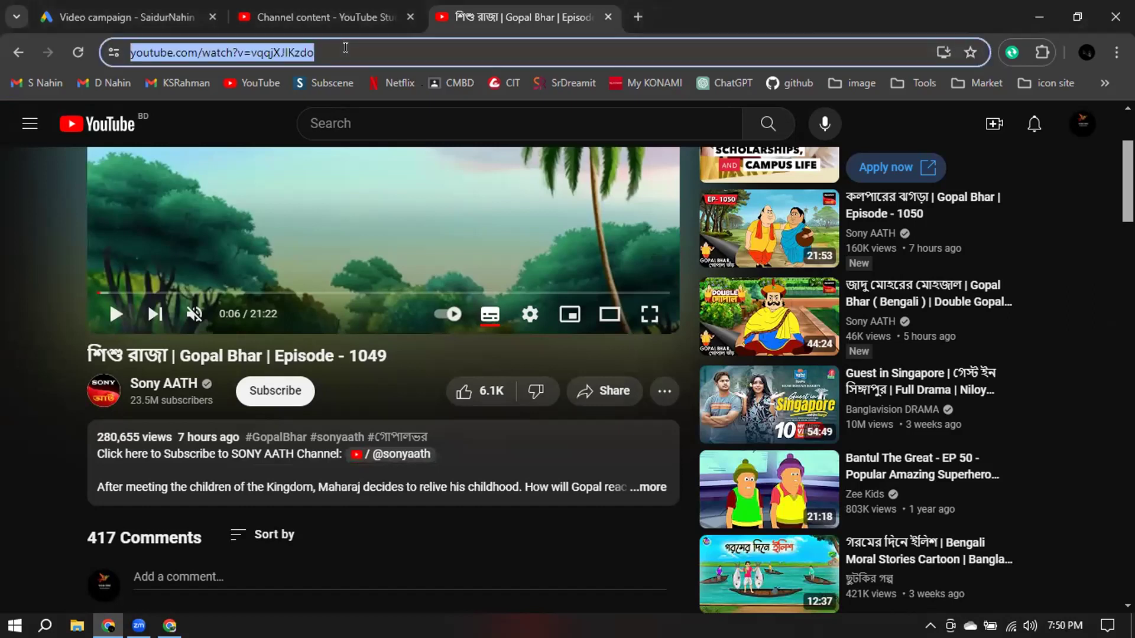
{"action": "right_click", "coordinate": [296, 54]}
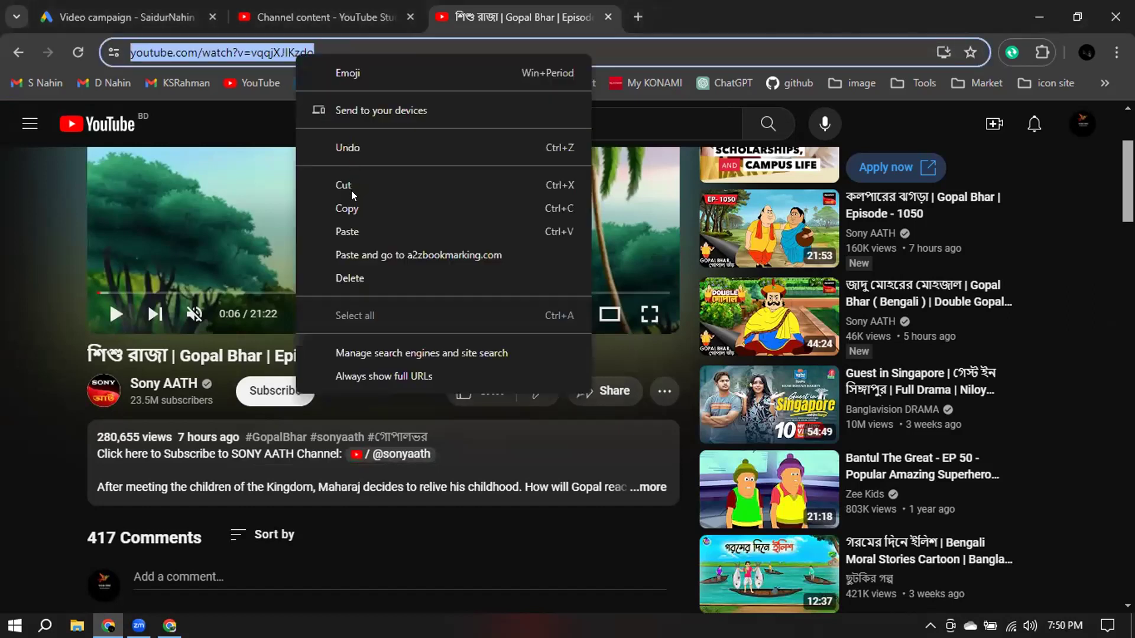
{"action": "left_click", "coordinate": [349, 210]}
Search the Google Ads placements for the copied video address, add the Gopal Bhar Episode - 1049 YouTube video, and clear the search.
{"action": "left_click", "coordinate": [164, 6]}
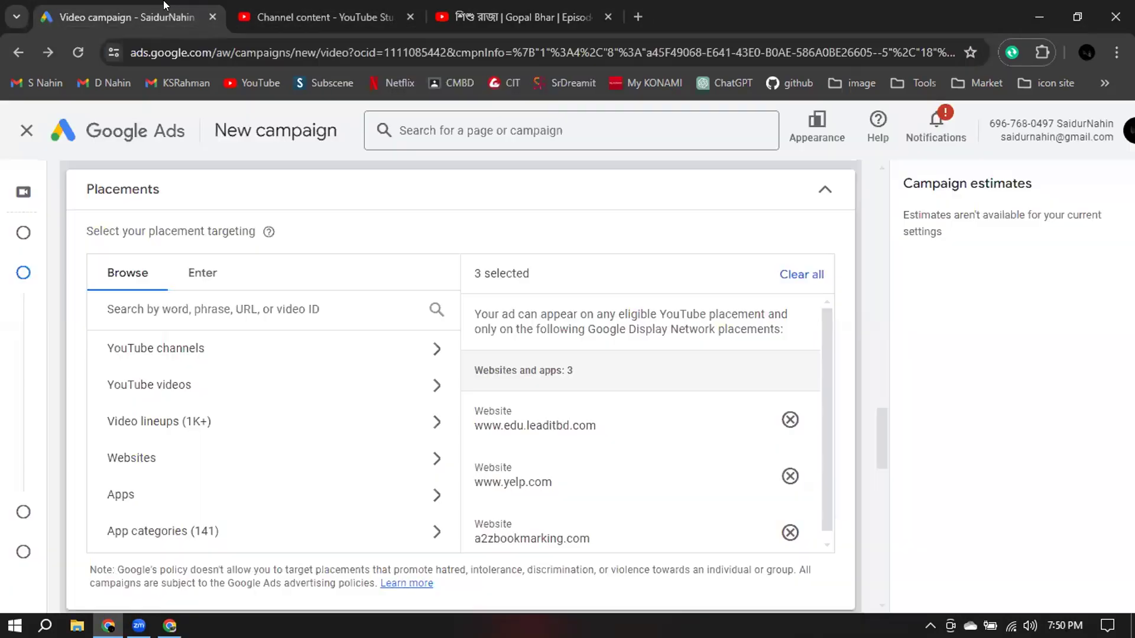
{"action": "left_click", "coordinate": [184, 310]}
{"action": "key", "text": "ctrl+v"}
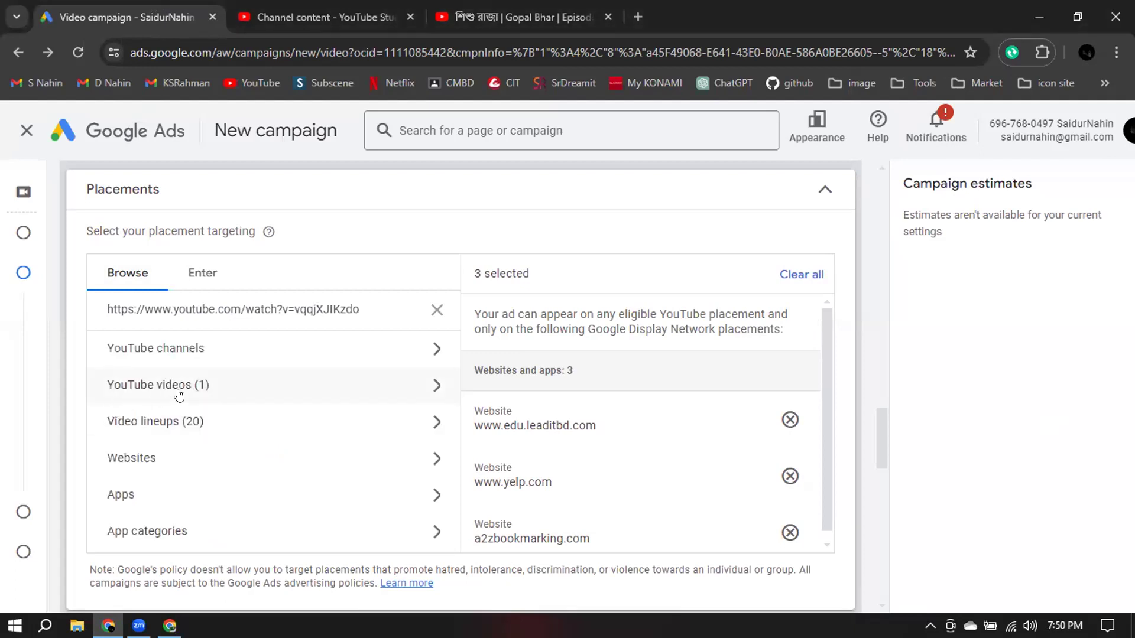
{"action": "left_click", "coordinate": [179, 392]}
{"action": "left_click", "coordinate": [117, 406]}
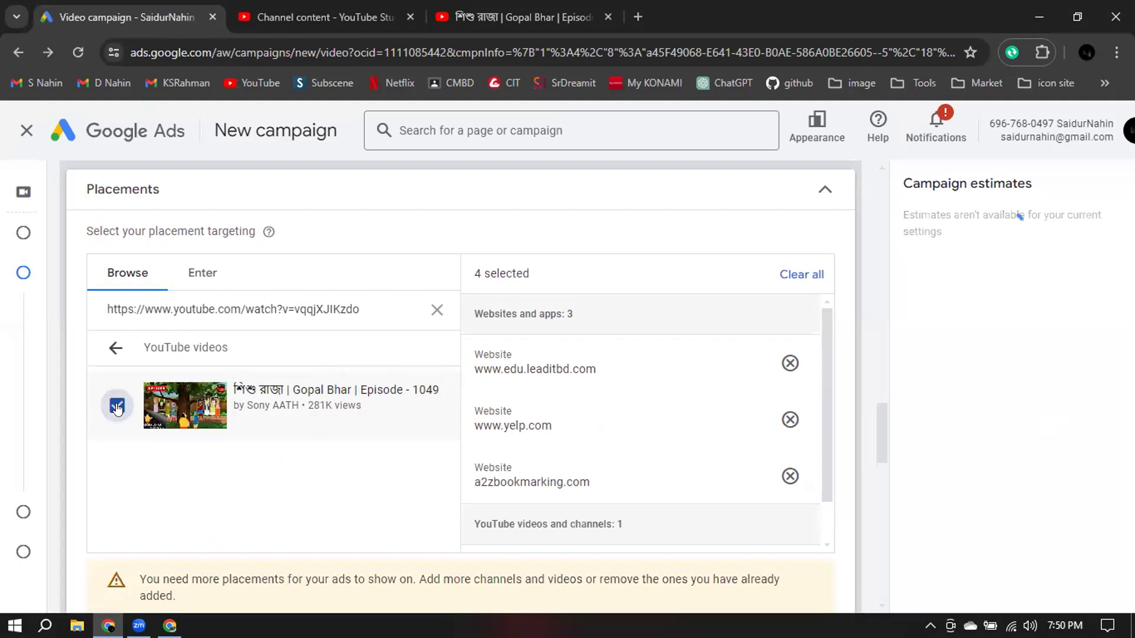
{"action": "scroll", "coordinate": [657, 382], "scroll_direction": "down", "scroll_amount": 4}
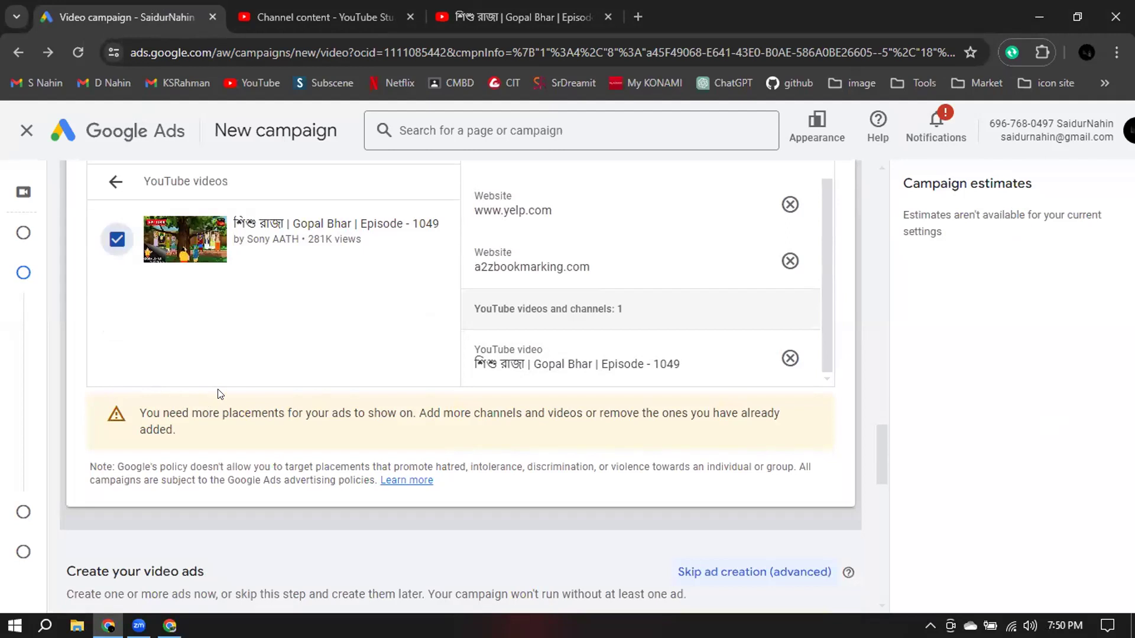
{"action": "scroll", "coordinate": [219, 394], "scroll_direction": "up", "scroll_amount": 3}
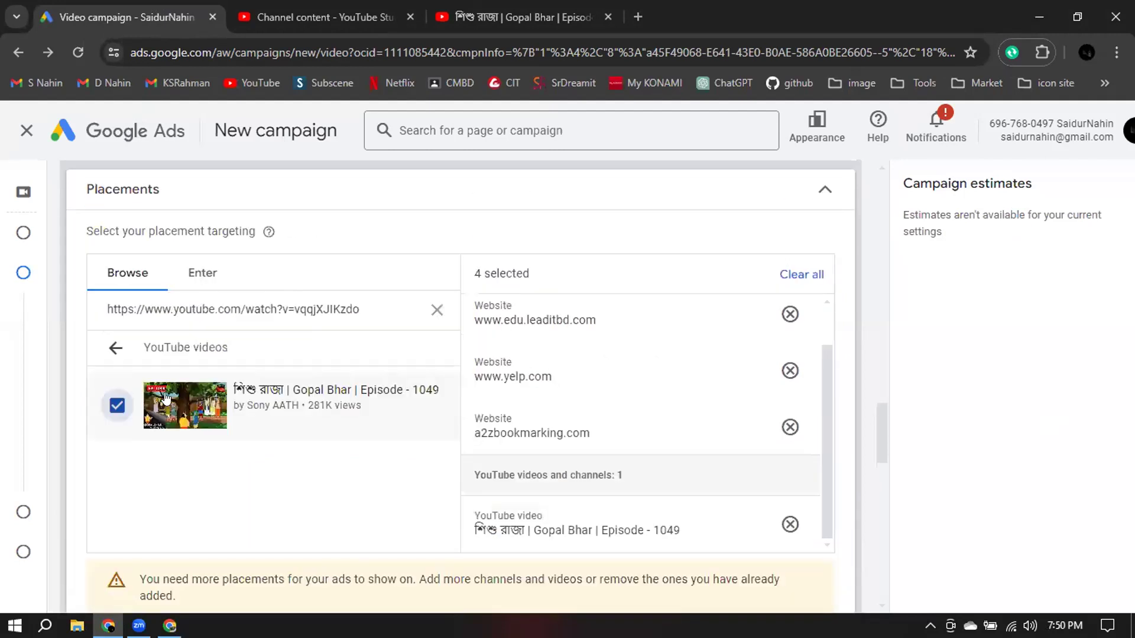
{"action": "left_click", "coordinate": [111, 352]}
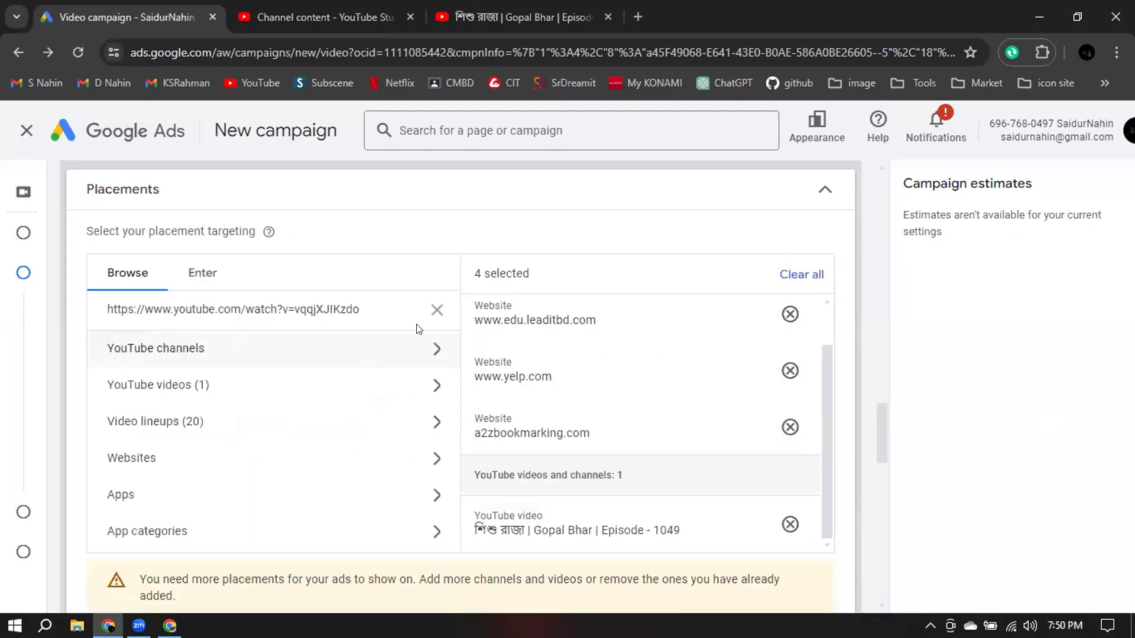
{"action": "left_click", "coordinate": [437, 309]}
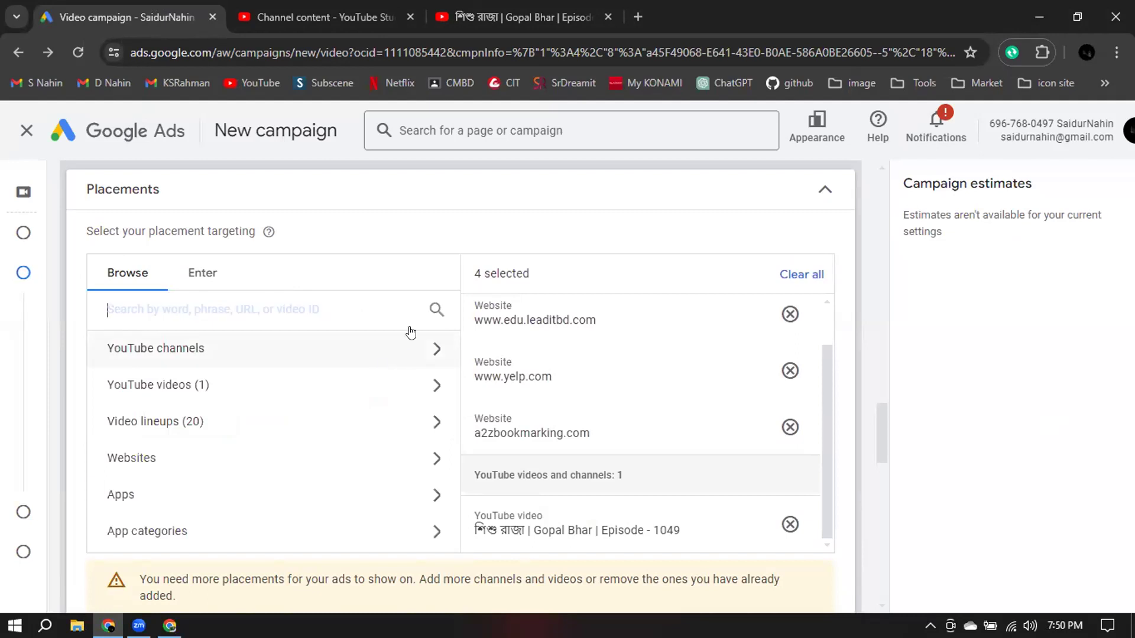
Go back to the YouTube video, open its Sony AATH channel page and copy the channel's web address.
{"action": "left_click", "coordinate": [547, 1]}
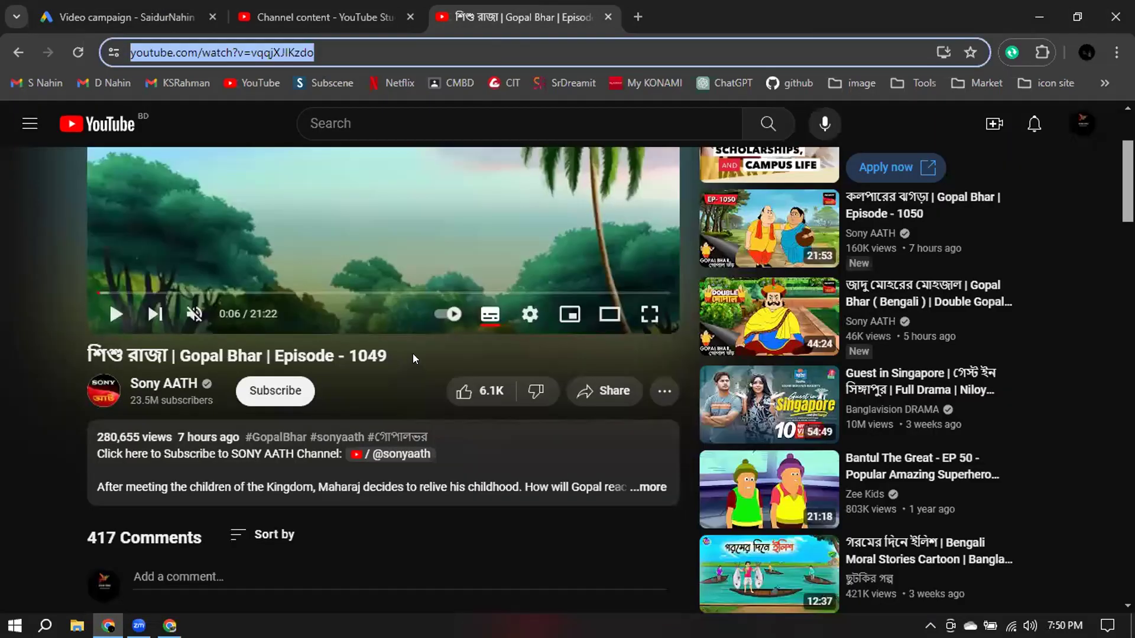
{"action": "left_click", "coordinate": [165, 386]}
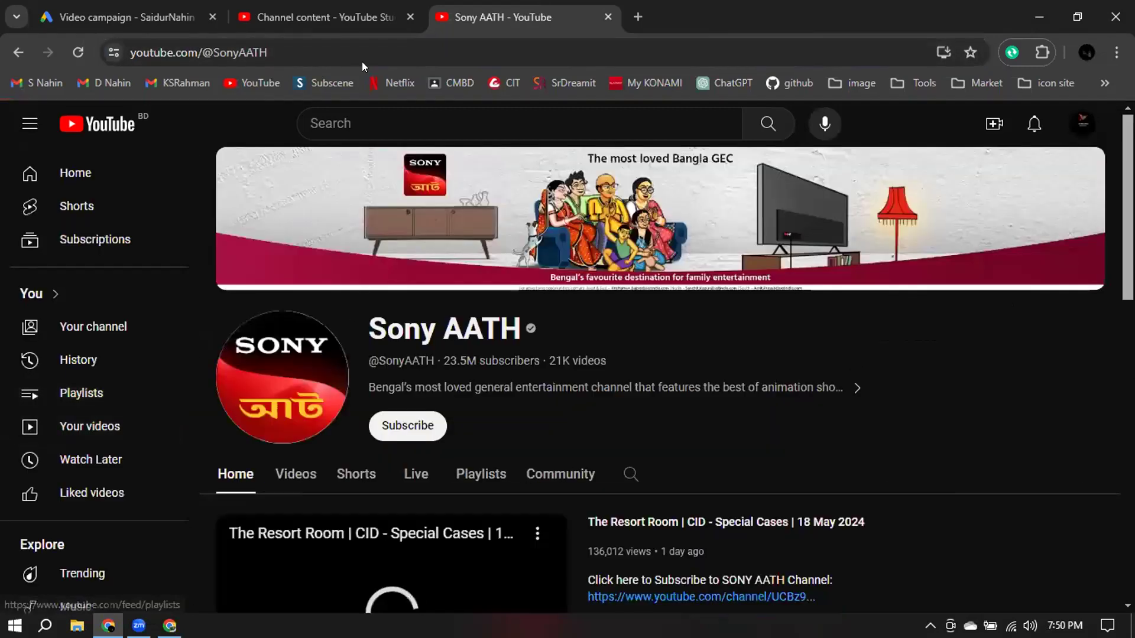
{"action": "left_click", "coordinate": [291, 47]}
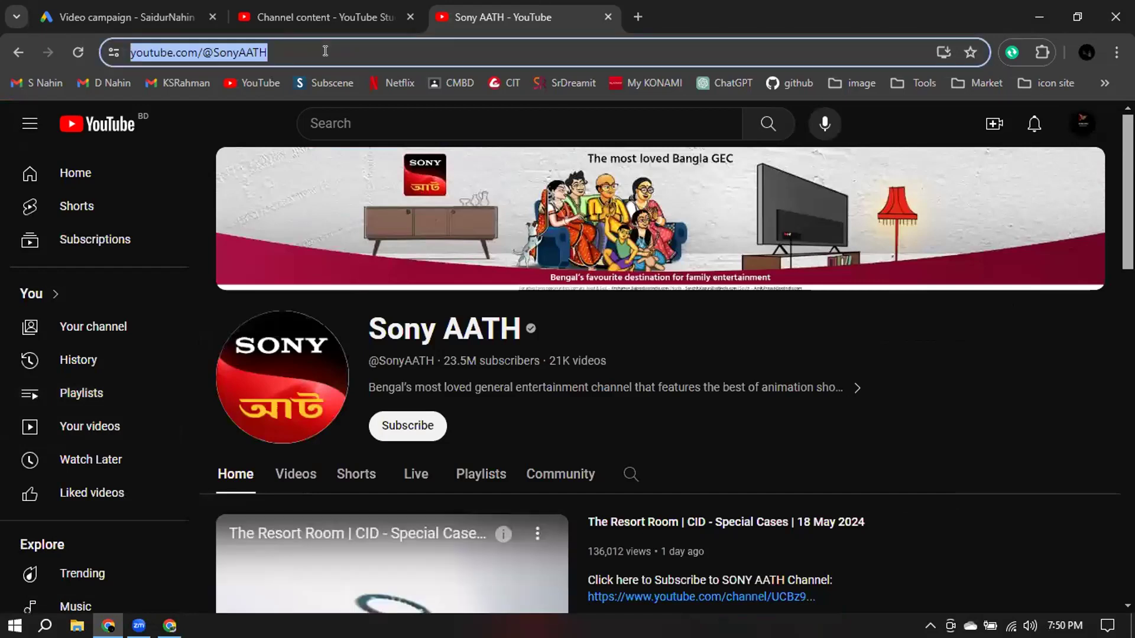
{"action": "right_click", "coordinate": [256, 53]}
{"action": "left_click", "coordinate": [333, 207]}
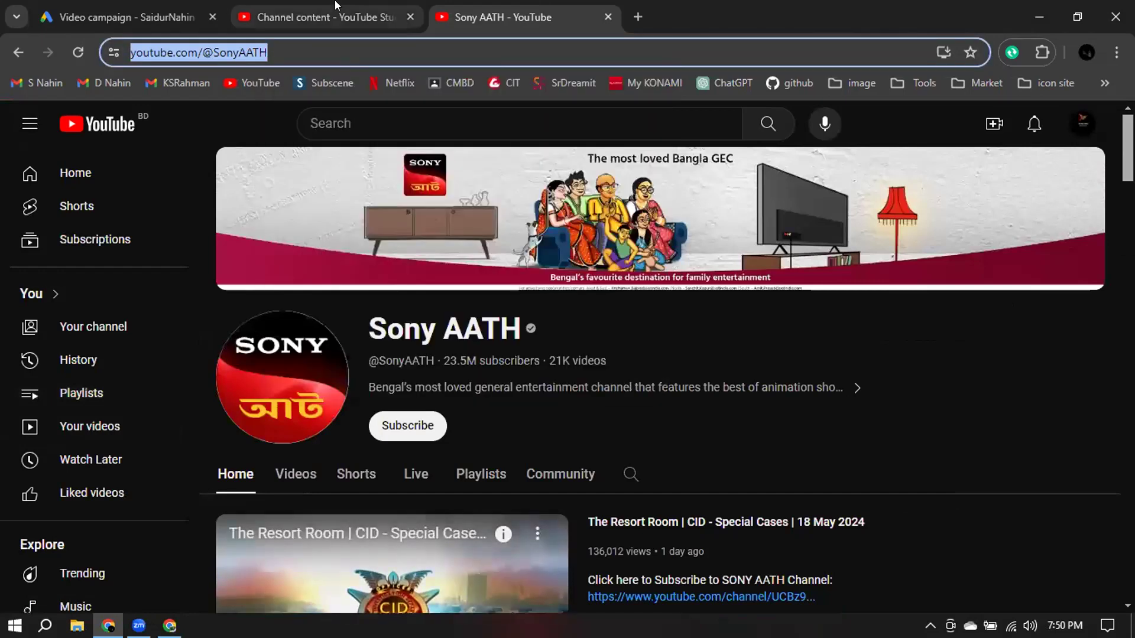
Return to the Google Ads campaign and search the placements for the copied Sony AATH channel address.
{"action": "left_click", "coordinate": [325, 16]}
{"action": "left_click", "coordinate": [136, 4]}
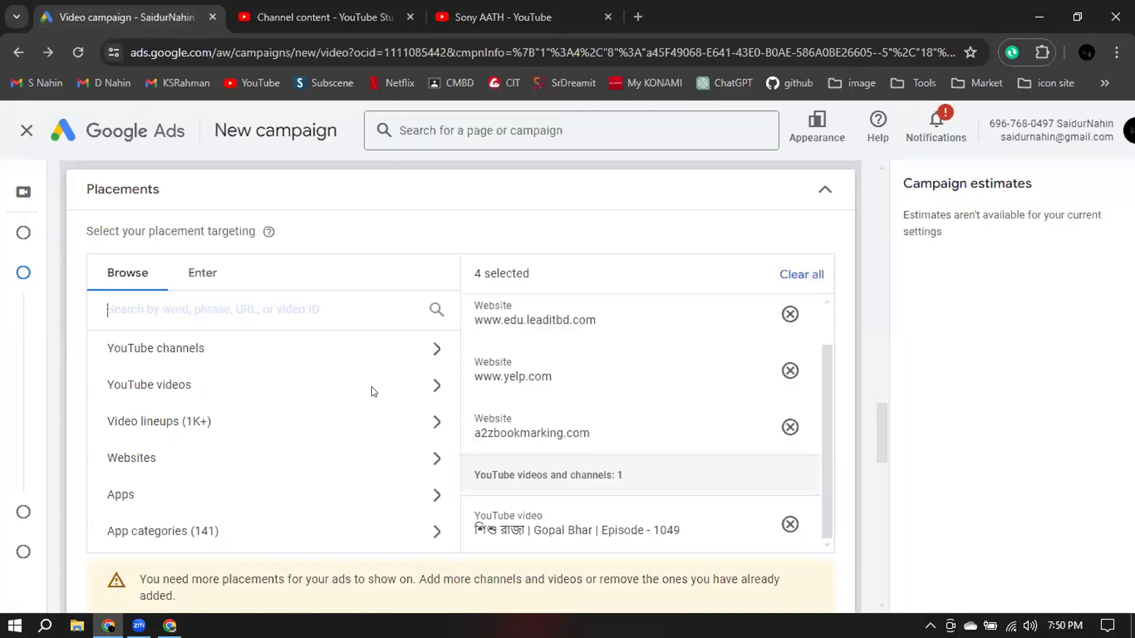
{"action": "left_click", "coordinate": [191, 305]}
{"action": "key", "text": "ctrl+v"}
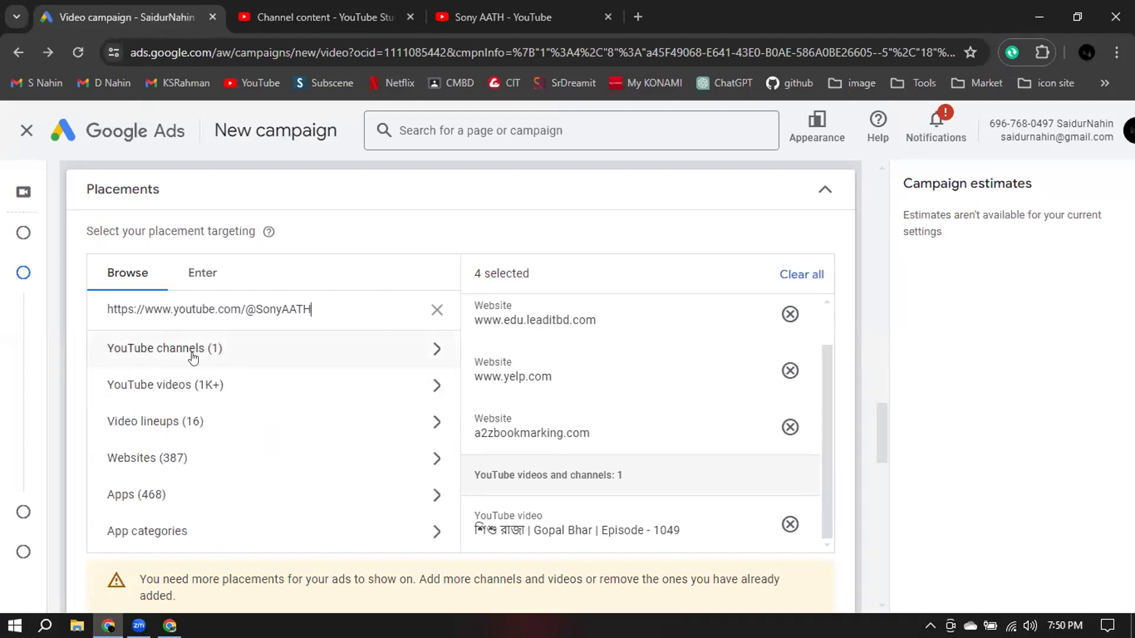
Review the video lineups found for the search and add the whole Content for other countries group as placements.
{"action": "left_click", "coordinate": [177, 419]}
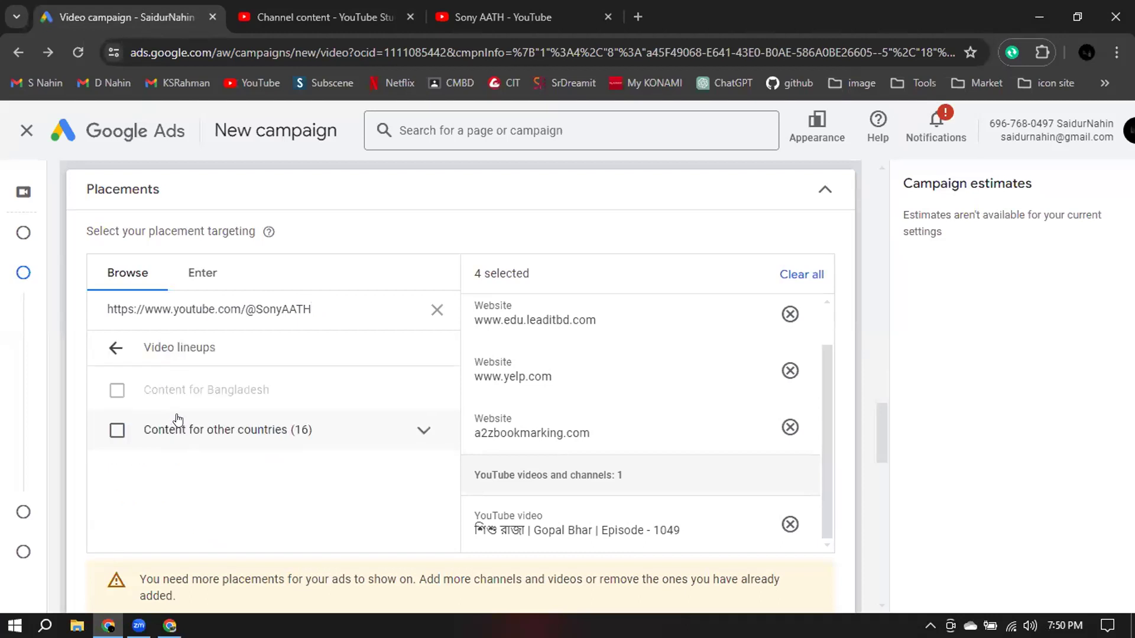
{"action": "left_click", "coordinate": [420, 429]}
{"action": "scroll", "coordinate": [416, 433], "scroll_direction": "down", "scroll_amount": 1}
{"action": "scroll", "coordinate": [417, 433], "scroll_direction": "down", "scroll_amount": 2}
{"action": "scroll", "coordinate": [112, 413], "scroll_direction": "up", "scroll_amount": 3}
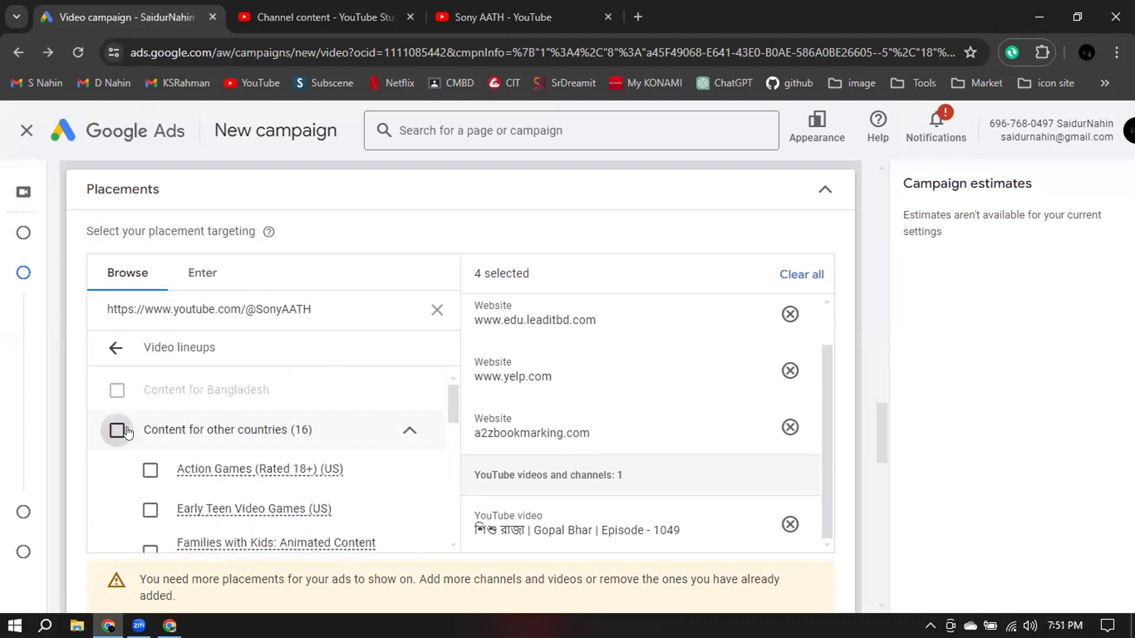
{"action": "left_click", "coordinate": [117, 430]}
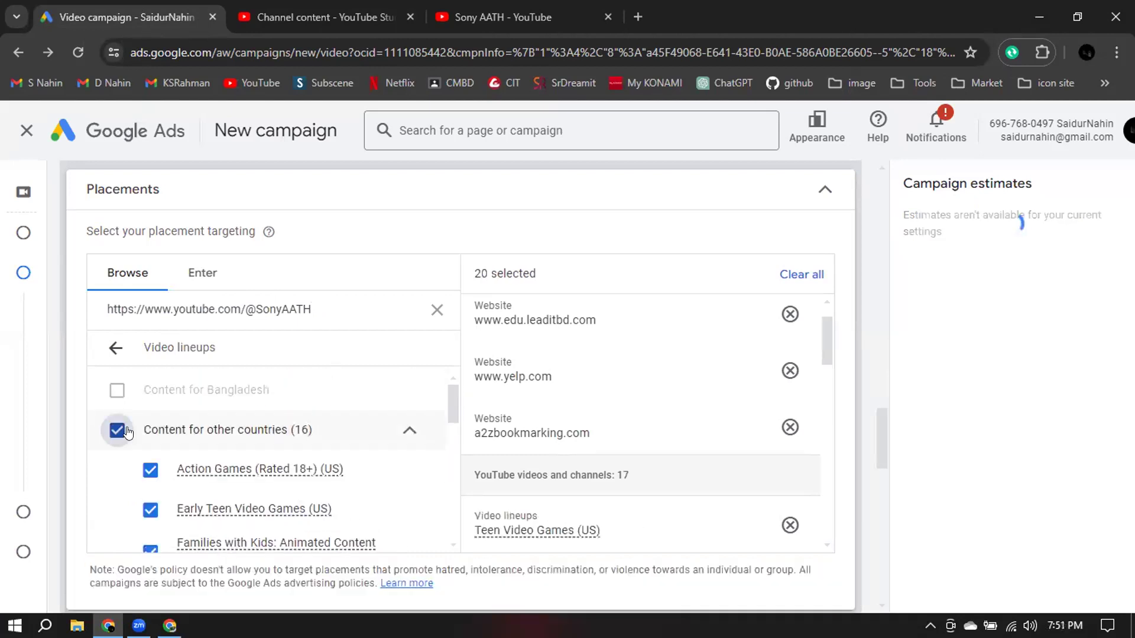
{"action": "left_click", "coordinate": [408, 426]}
Add the Sony AATH channel from the YouTube channels category and look through the selected placements.
{"action": "scroll", "coordinate": [300, 342], "scroll_direction": "up", "scroll_amount": 1}
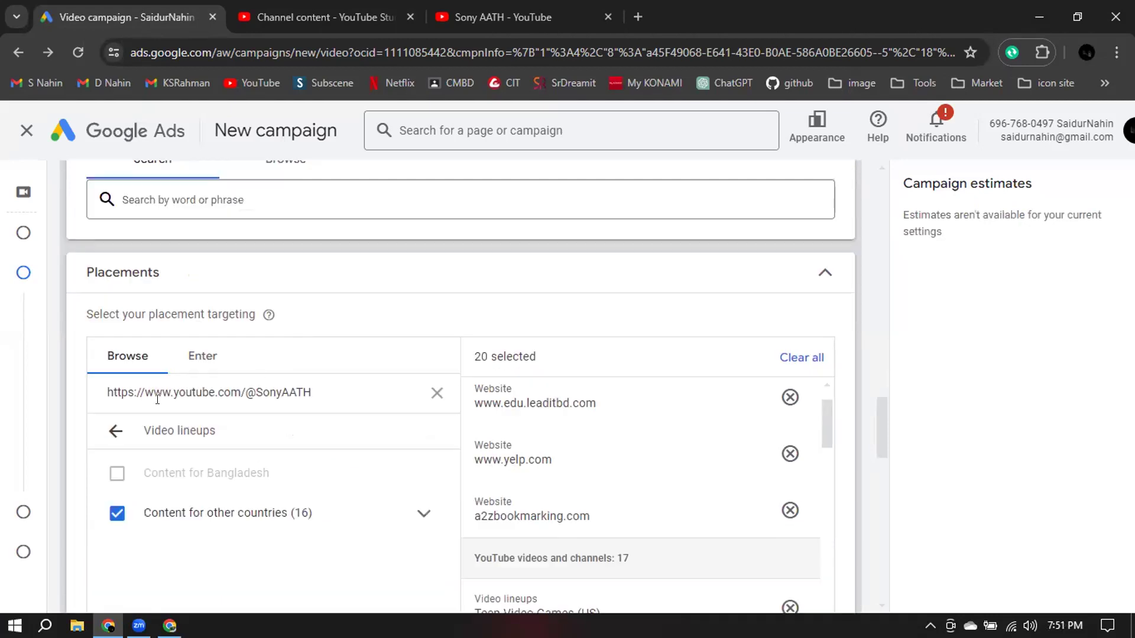
{"action": "left_click", "coordinate": [115, 432]}
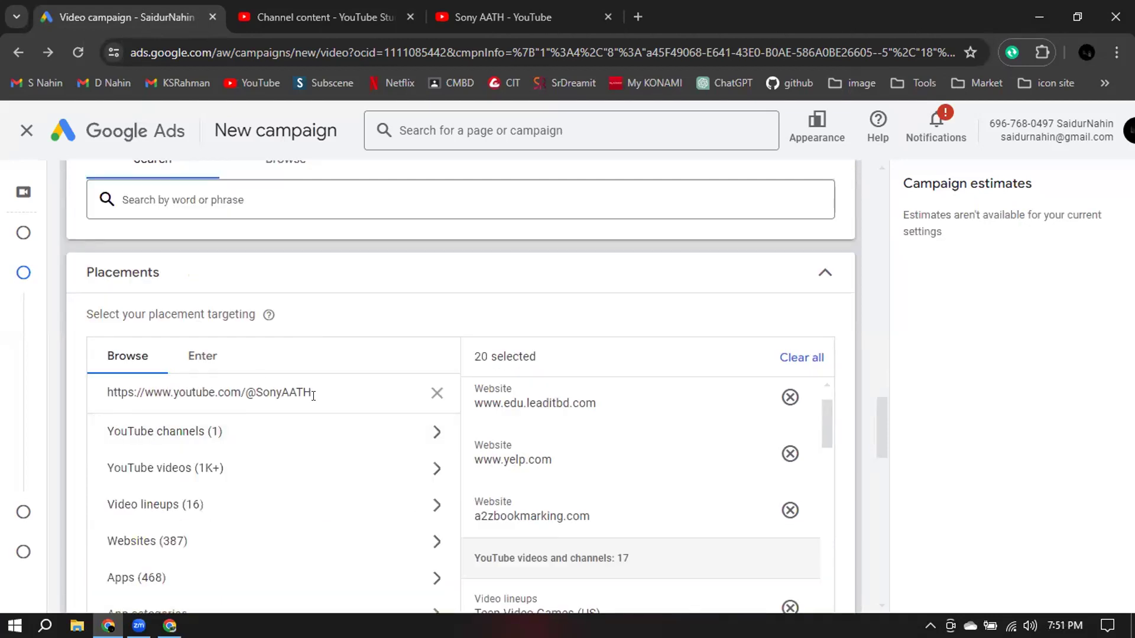
{"action": "left_click", "coordinate": [199, 431]}
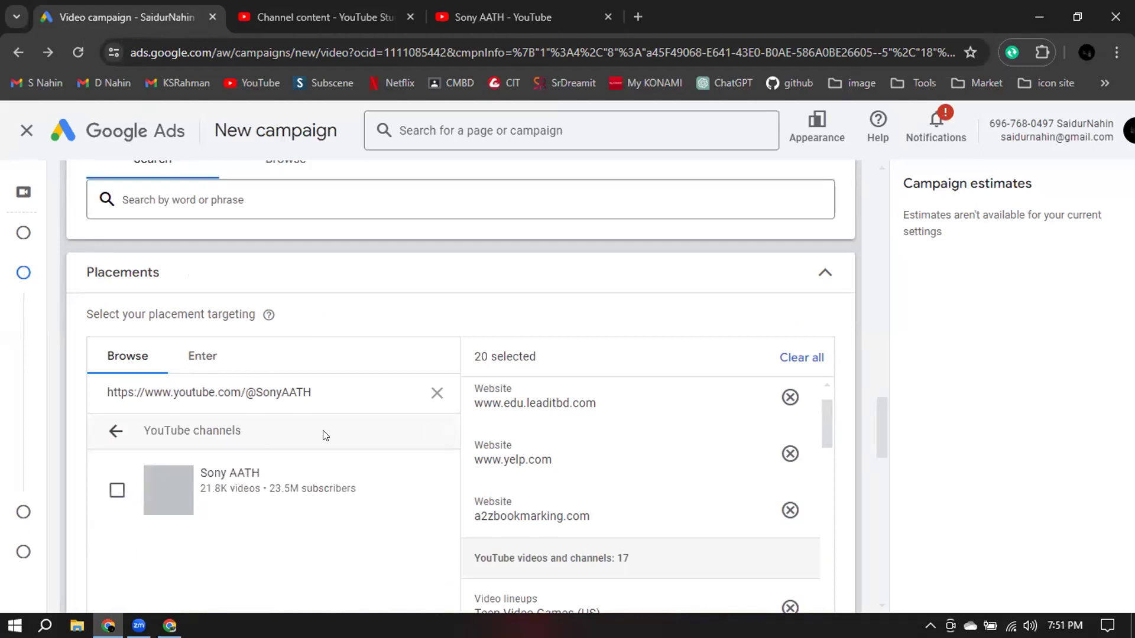
{"action": "left_click", "coordinate": [117, 488]}
{"action": "scroll", "coordinate": [585, 430], "scroll_direction": "down", "scroll_amount": 5}
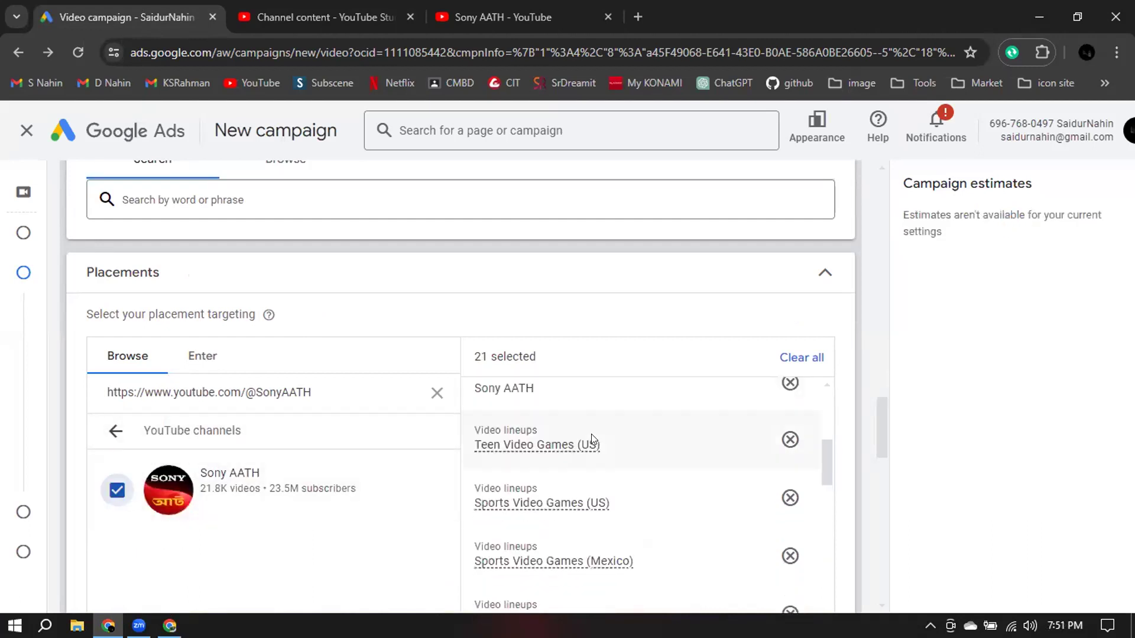
Review the selected placements, clear the Sony AATH search and collapse the Placements section.
{"action": "scroll", "coordinate": [647, 492], "scroll_direction": "down", "scroll_amount": 15}
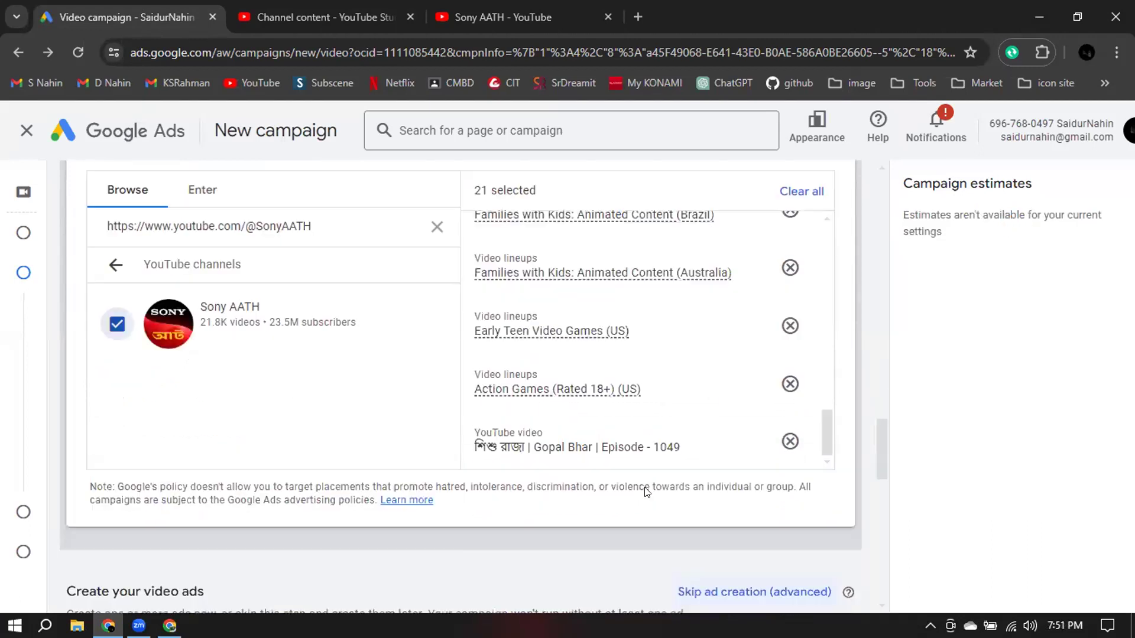
{"action": "scroll", "coordinate": [620, 286], "scroll_direction": "up", "scroll_amount": 5}
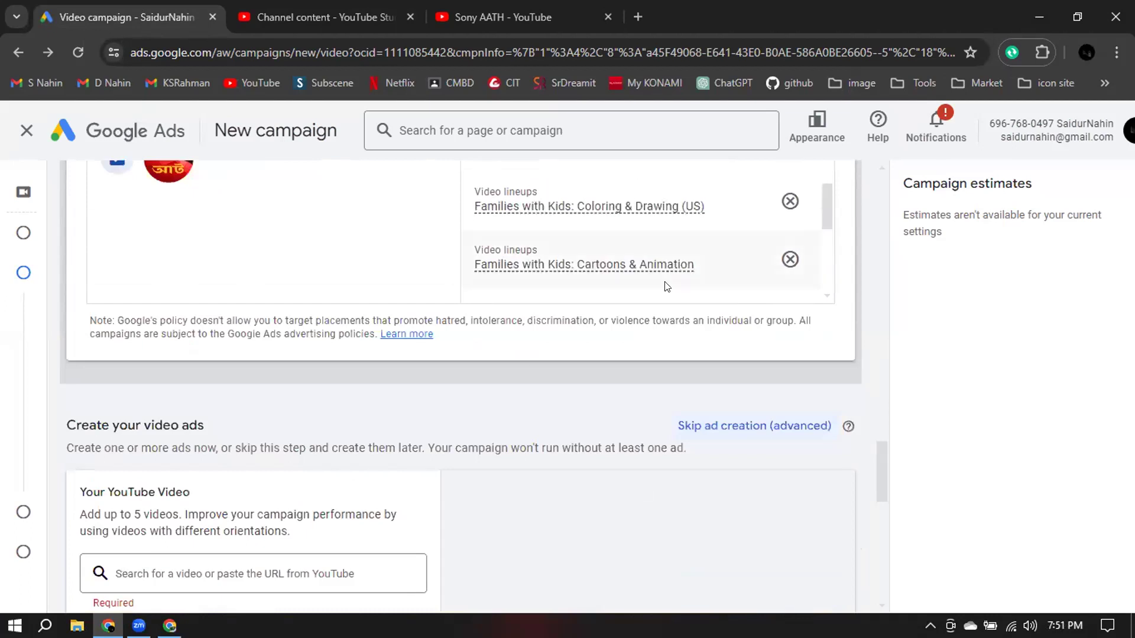
{"action": "scroll", "coordinate": [649, 299], "scroll_direction": "up", "scroll_amount": 3}
{"action": "scroll", "coordinate": [335, 341], "scroll_direction": "up", "scroll_amount": 5}
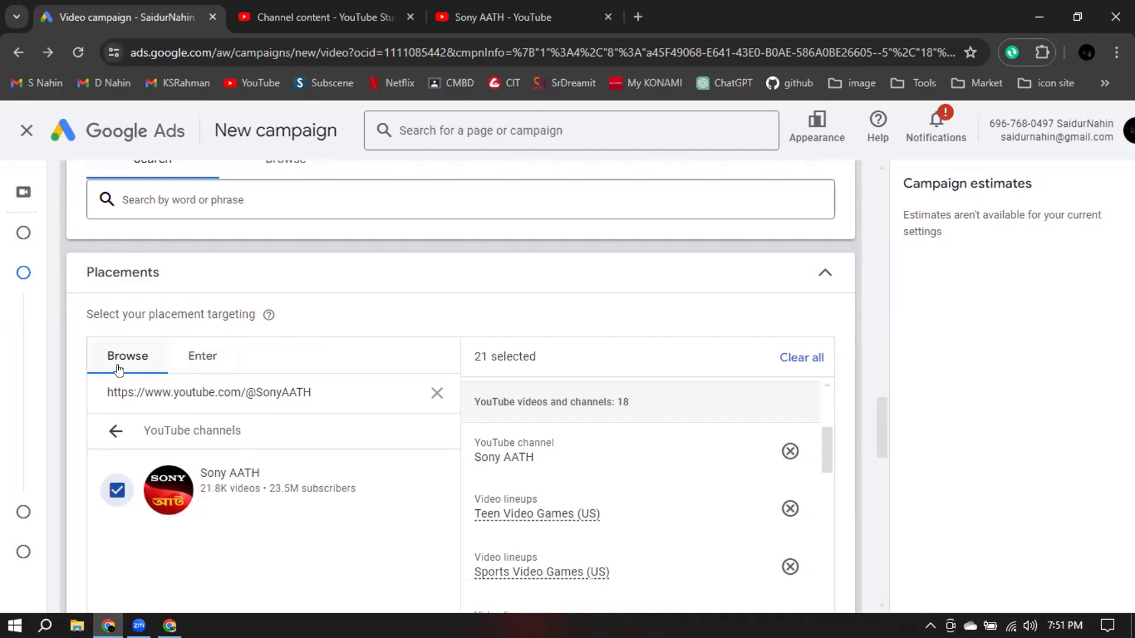
{"action": "left_click", "coordinate": [437, 393]}
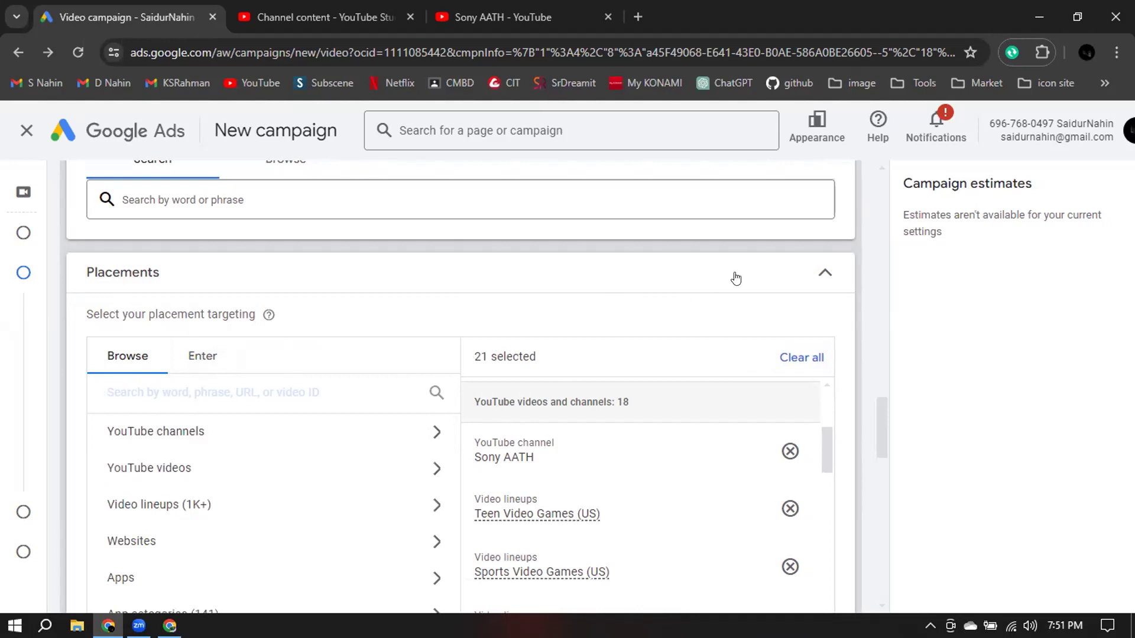
{"action": "left_click", "coordinate": [826, 273]}
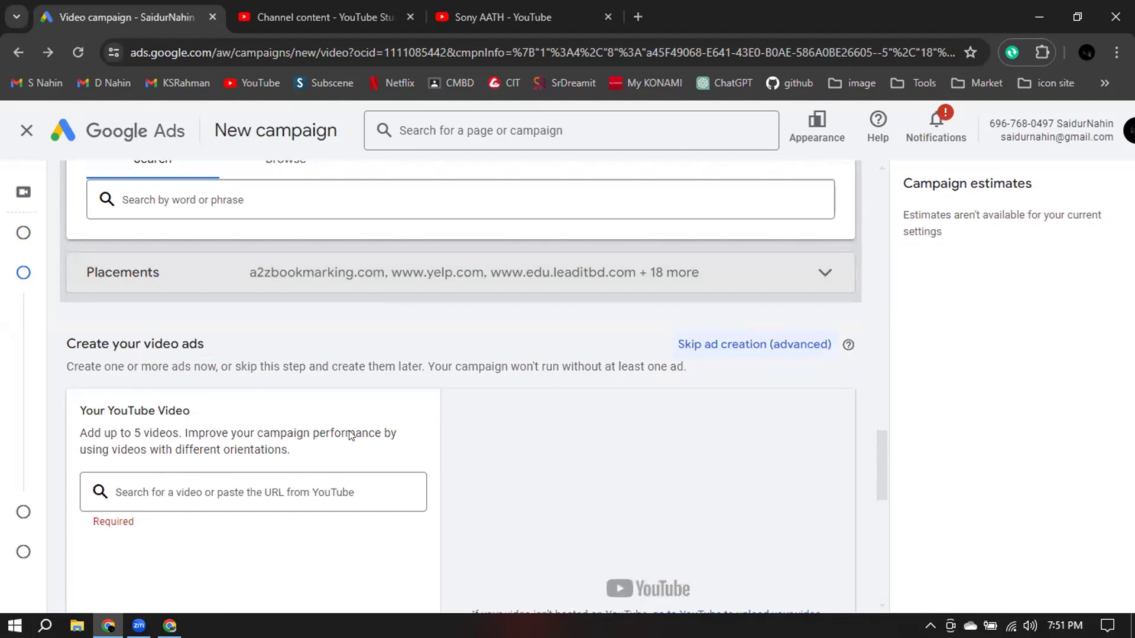
Examine the video ad, Ad creation and Target CPV bid sections, including the options available for Ad #1.
{"action": "scroll", "coordinate": [351, 435], "scroll_direction": "down", "scroll_amount": 1}
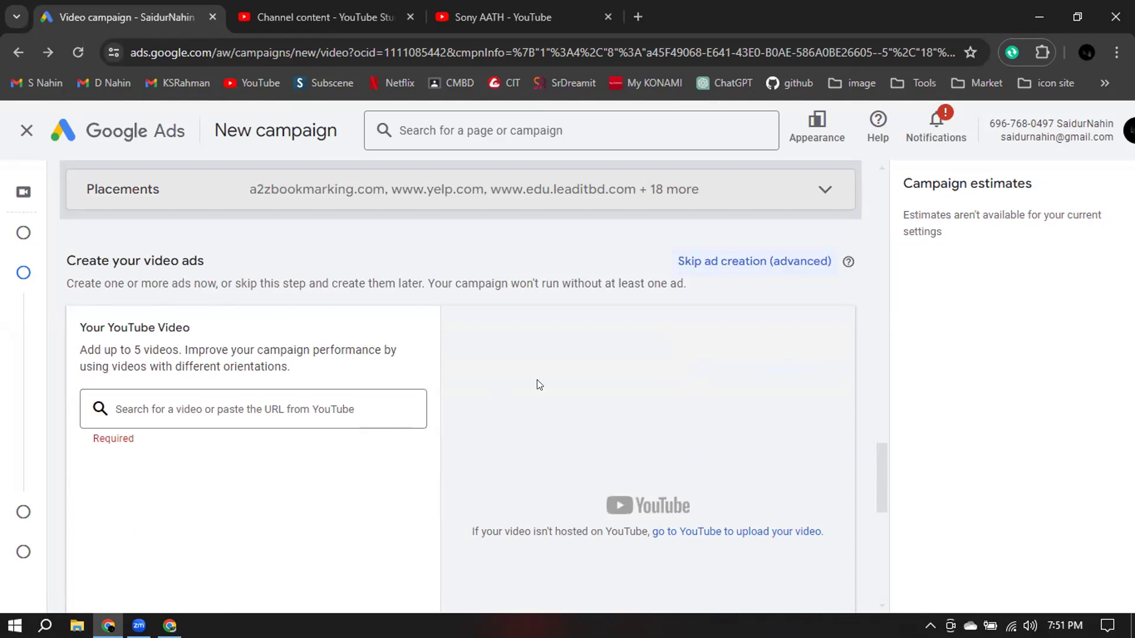
{"action": "scroll", "coordinate": [540, 377], "scroll_direction": "down", "scroll_amount": 1}
{"action": "scroll", "coordinate": [540, 377], "scroll_direction": "down", "scroll_amount": 2}
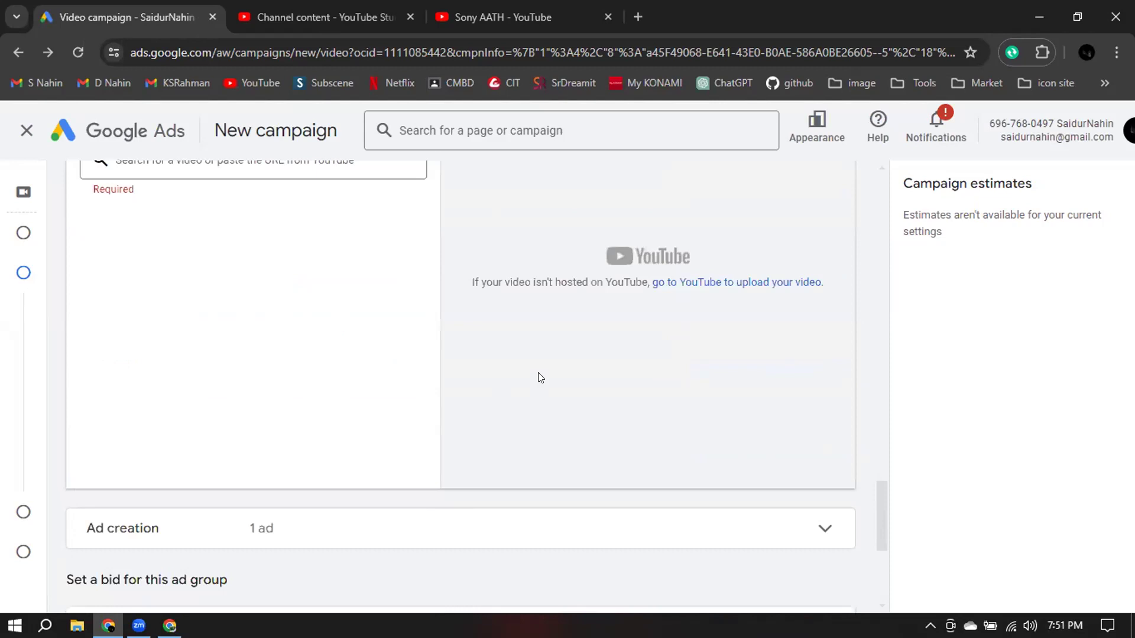
{"action": "scroll", "coordinate": [540, 377], "scroll_direction": "up", "scroll_amount": 2}
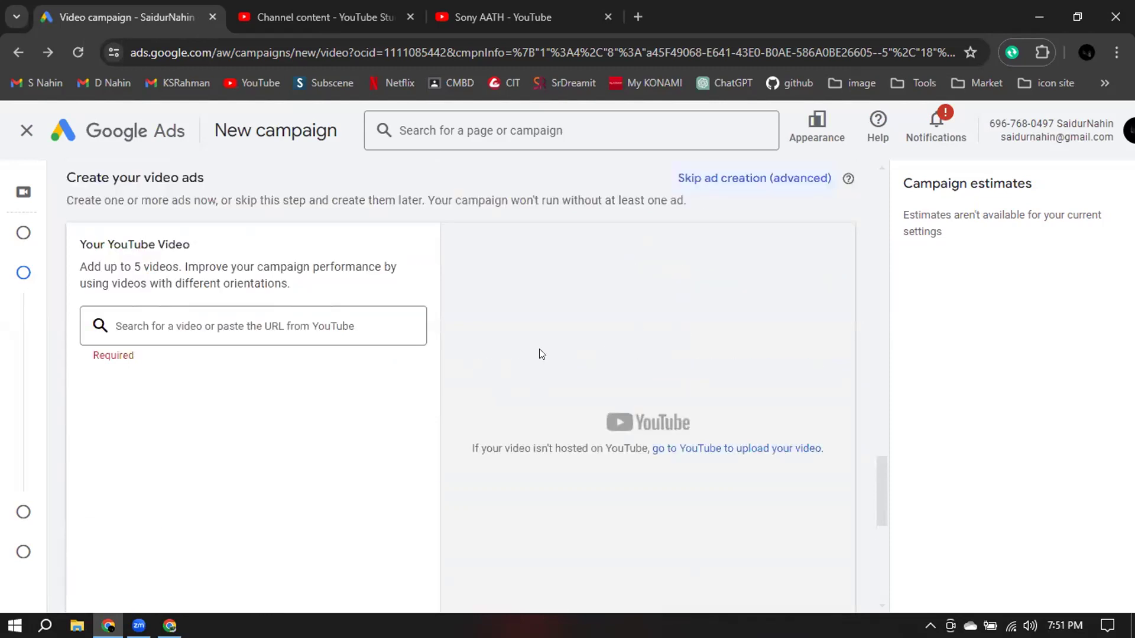
{"action": "left_click", "coordinate": [108, 329]}
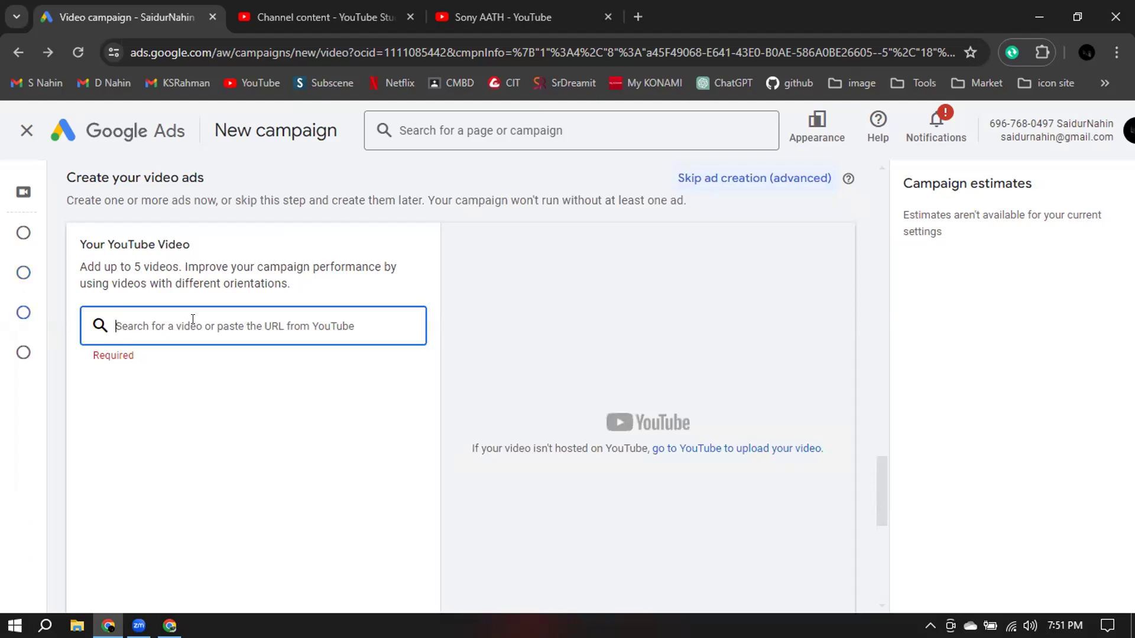
{"action": "scroll", "coordinate": [491, 406], "scroll_direction": "down", "scroll_amount": 5}
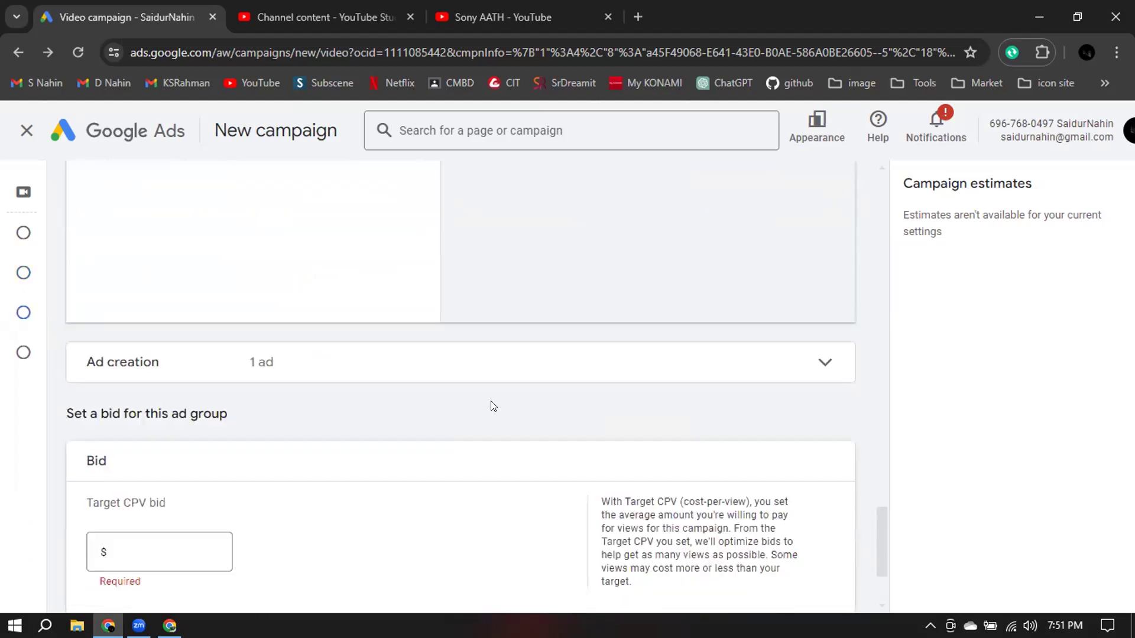
{"action": "left_click", "coordinate": [633, 368]}
{"action": "scroll", "coordinate": [631, 364], "scroll_direction": "down", "scroll_amount": 5}
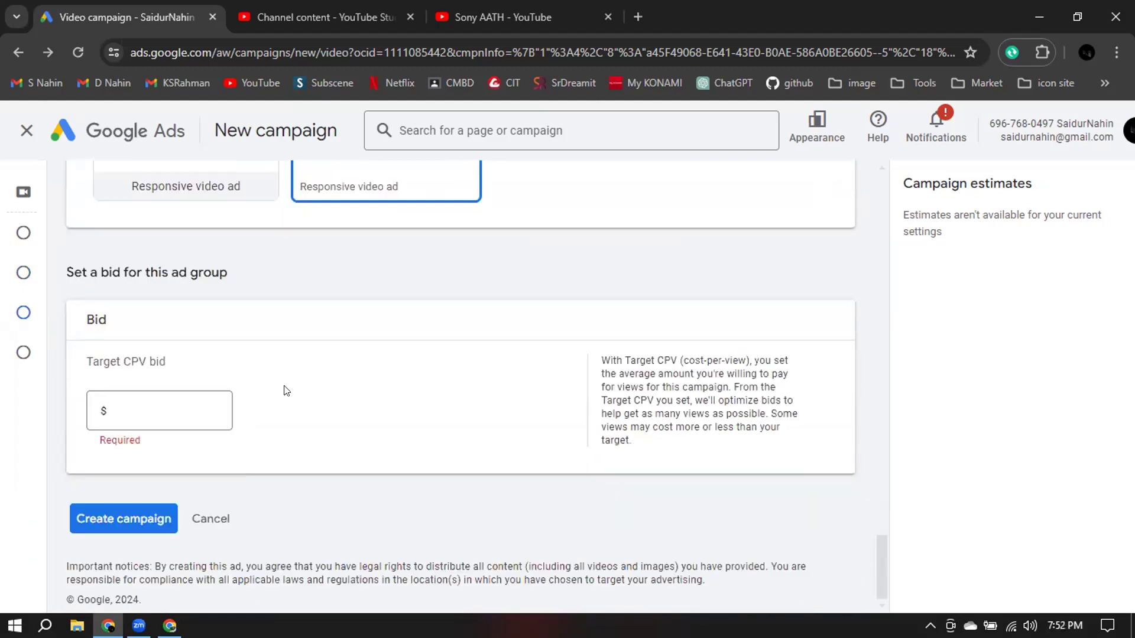
{"action": "left_click", "coordinate": [151, 519]}
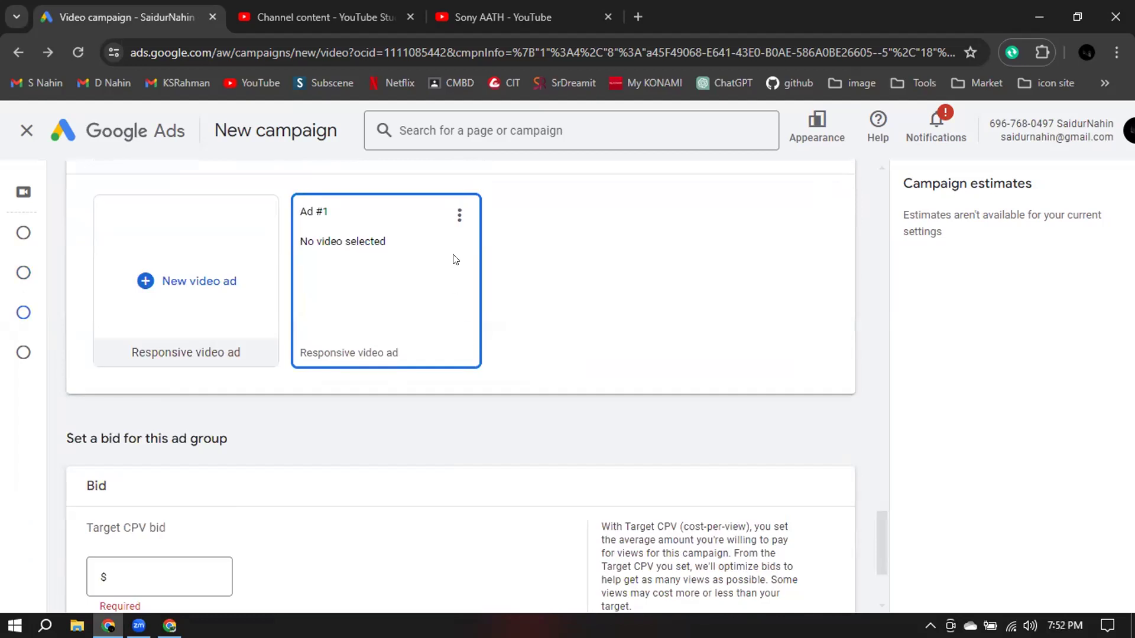
{"action": "left_click", "coordinate": [459, 382]}
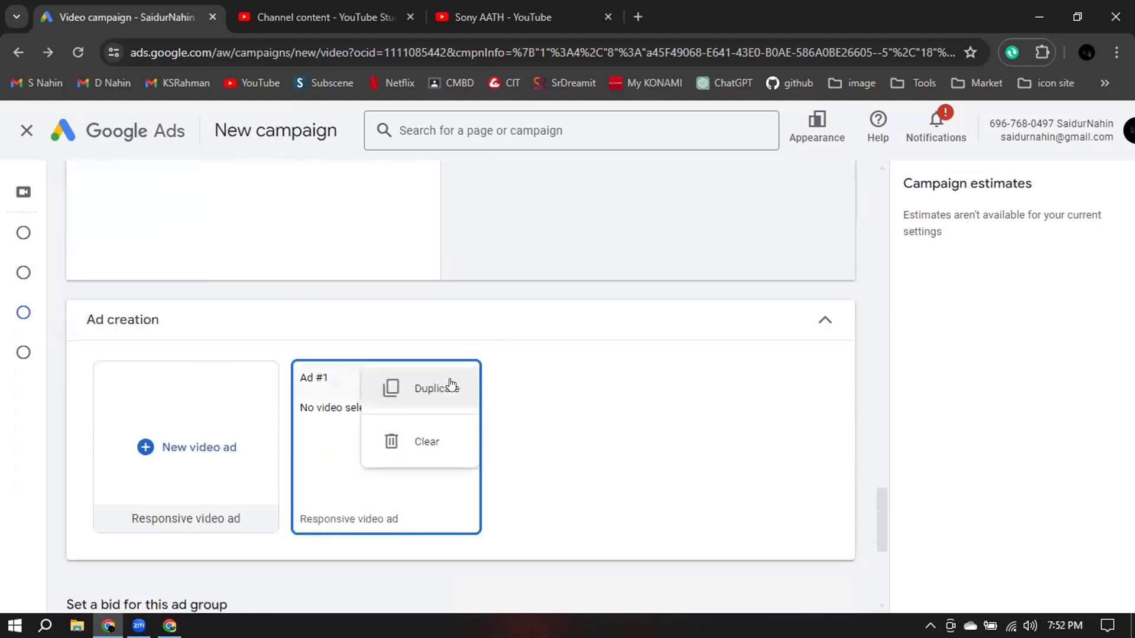
{"action": "left_click", "coordinate": [587, 431]}
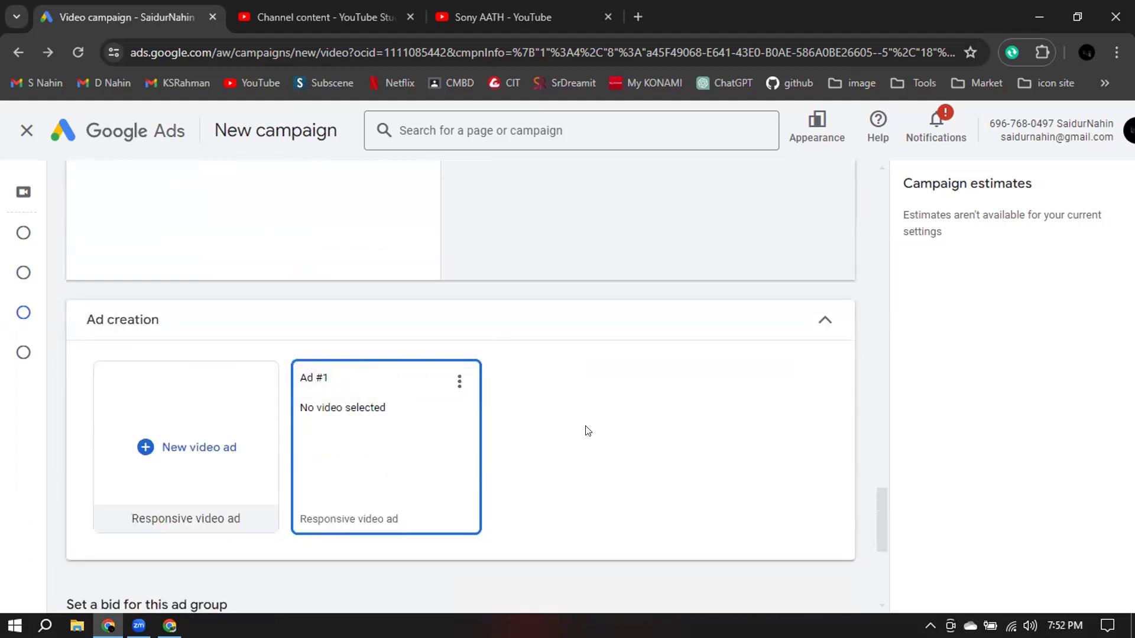
{"action": "left_click", "coordinate": [805, 330]}
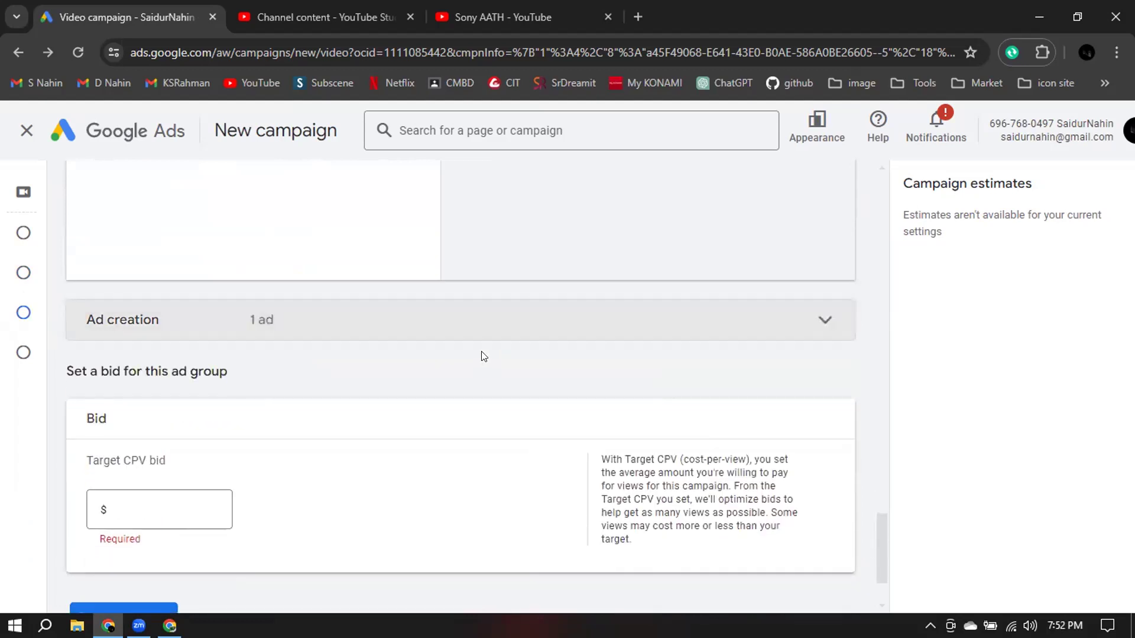
Open the Skip ad creation prompt, choose to create the ad instead, and read the Your YouTube Video instructions.
{"action": "scroll", "coordinate": [482, 355], "scroll_direction": "up", "scroll_amount": 4}
{"action": "scroll", "coordinate": [484, 355], "scroll_direction": "up", "scroll_amount": 3}
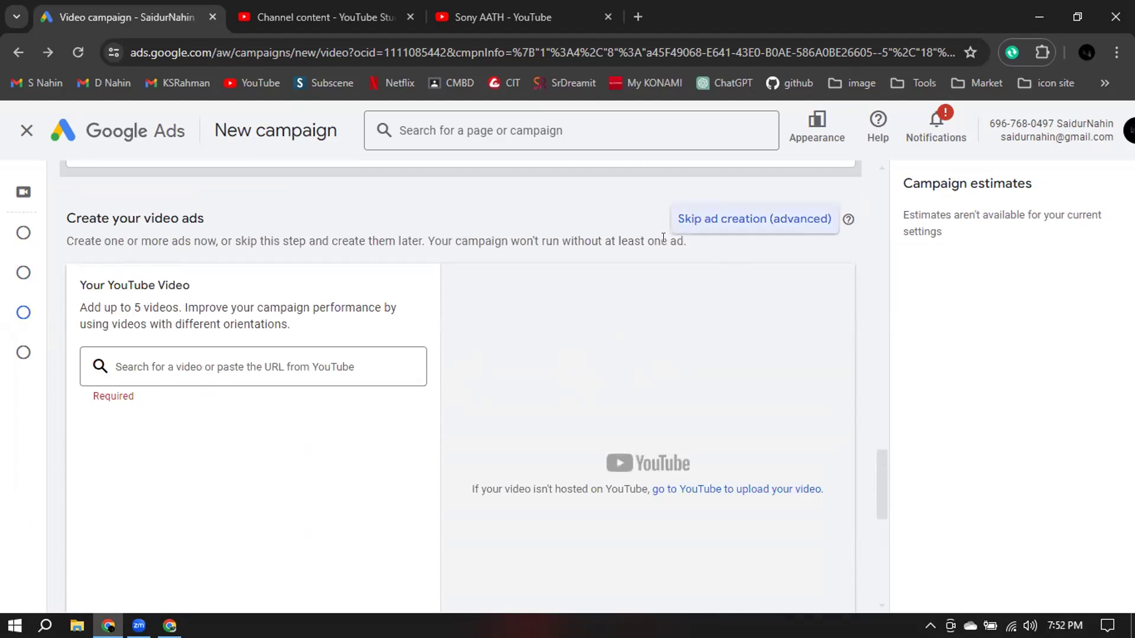
{"action": "left_click", "coordinate": [770, 223]}
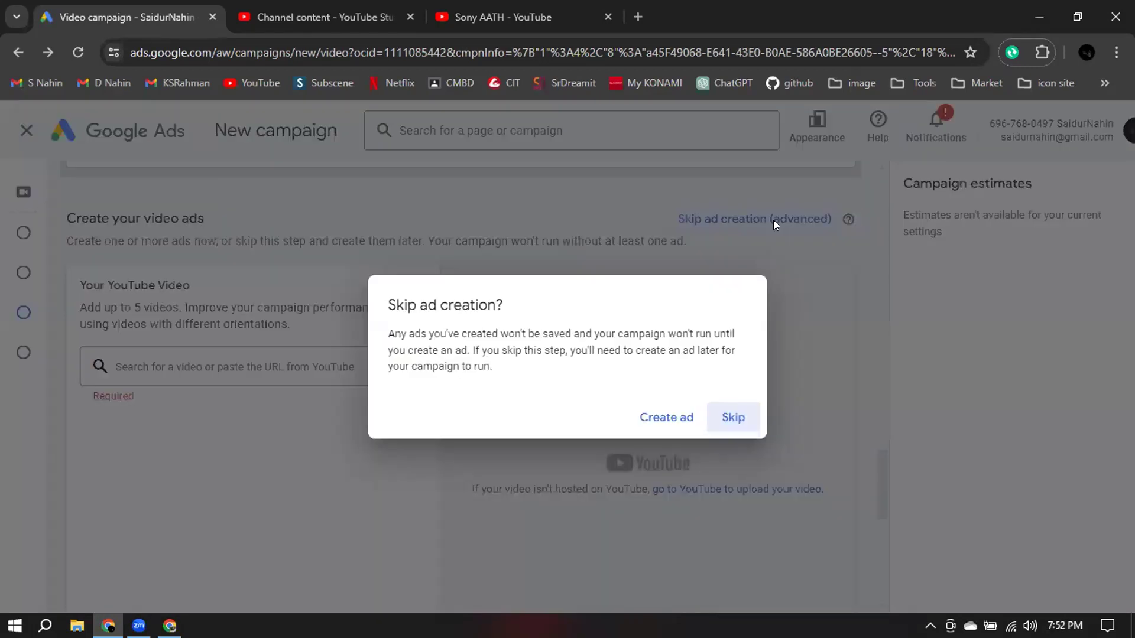
{"action": "left_click", "coordinate": [655, 417]}
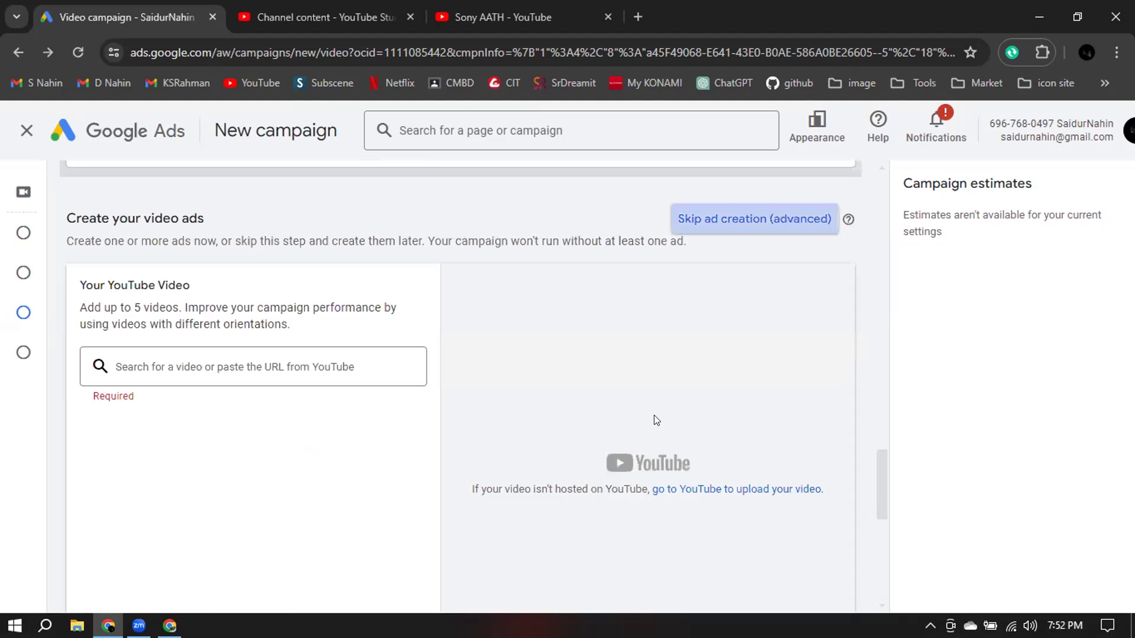
{"action": "scroll", "coordinate": [549, 287], "scroll_direction": "up", "scroll_amount": 3}
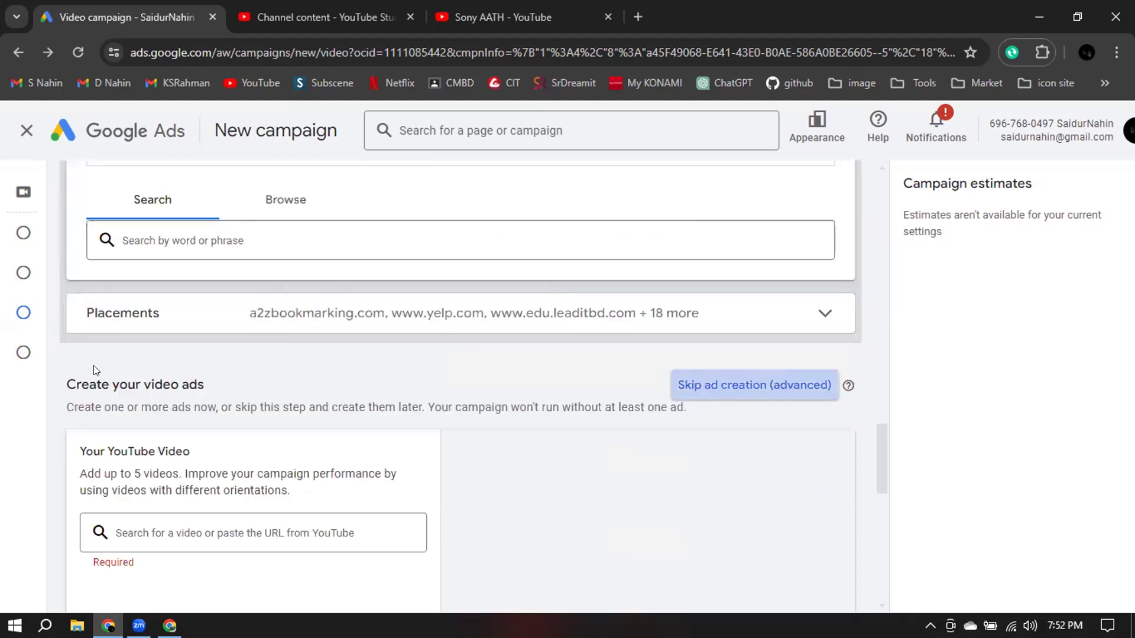
{"action": "scroll", "coordinate": [186, 473], "scroll_direction": "down", "scroll_amount": 1}
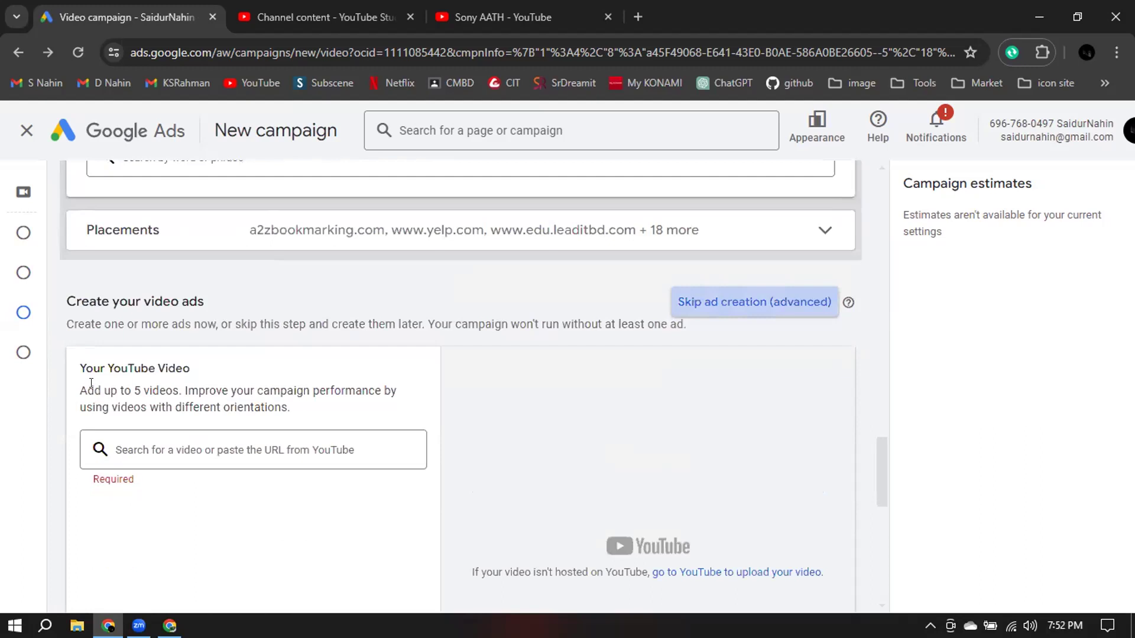
{"action": "left_click_drag", "start_coordinate": [86, 390], "coordinate": [323, 414]}
{"action": "left_click", "coordinate": [346, 414]}
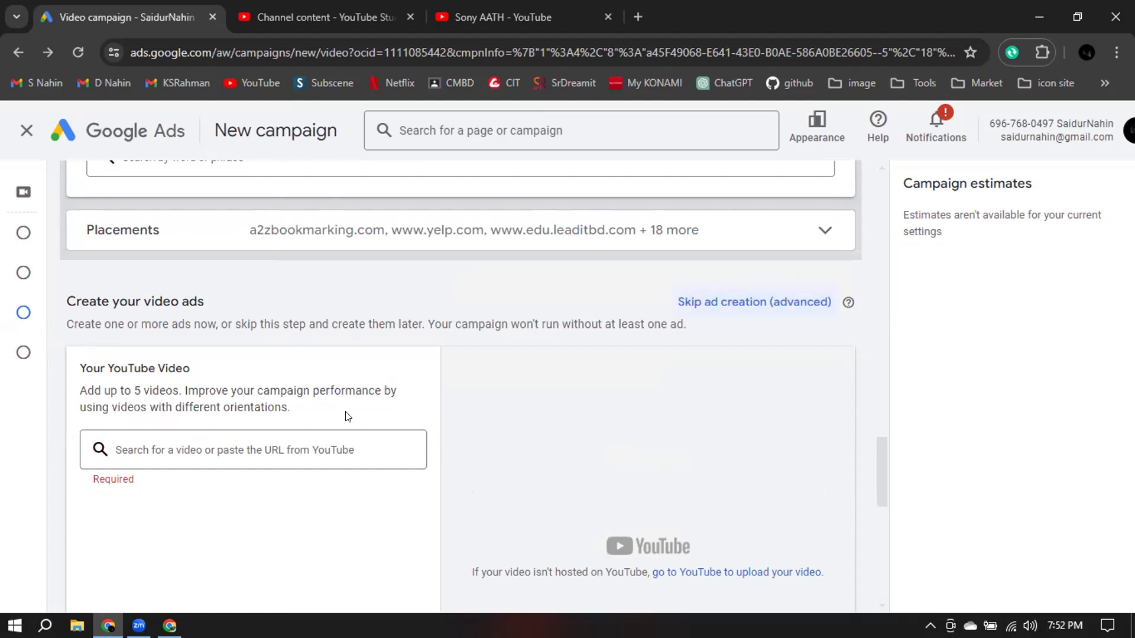
Switch to YouTube Studio, open the details of the Digital Marketing In 5 Minutes video and copy its video link.
{"action": "left_click", "coordinate": [323, 12]}
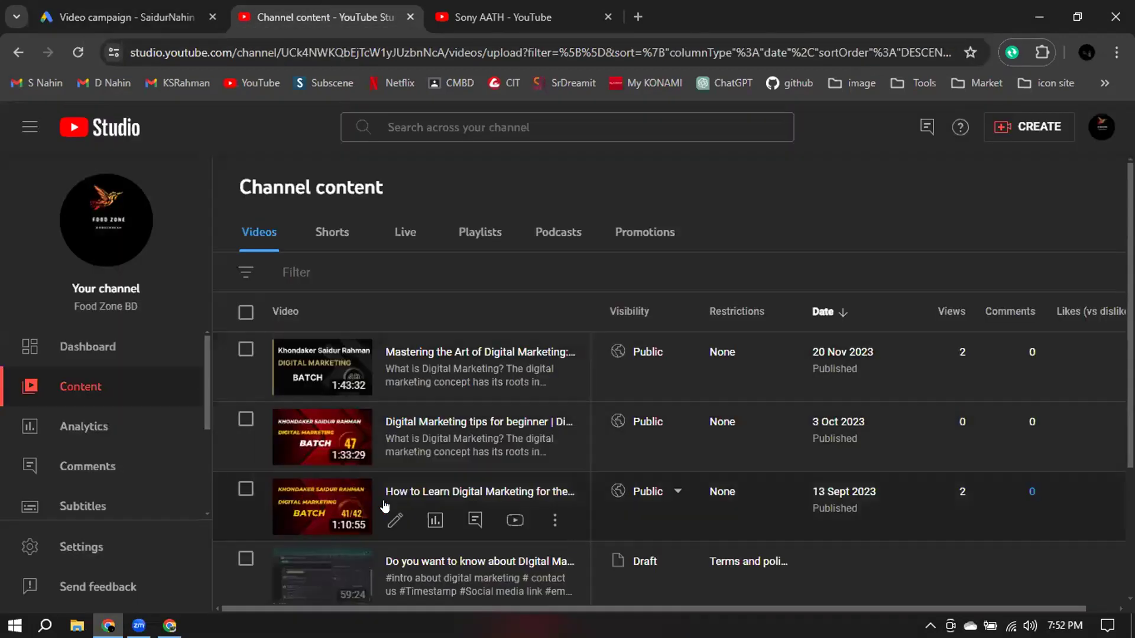
{"action": "scroll", "coordinate": [391, 499], "scroll_direction": "down", "scroll_amount": 3}
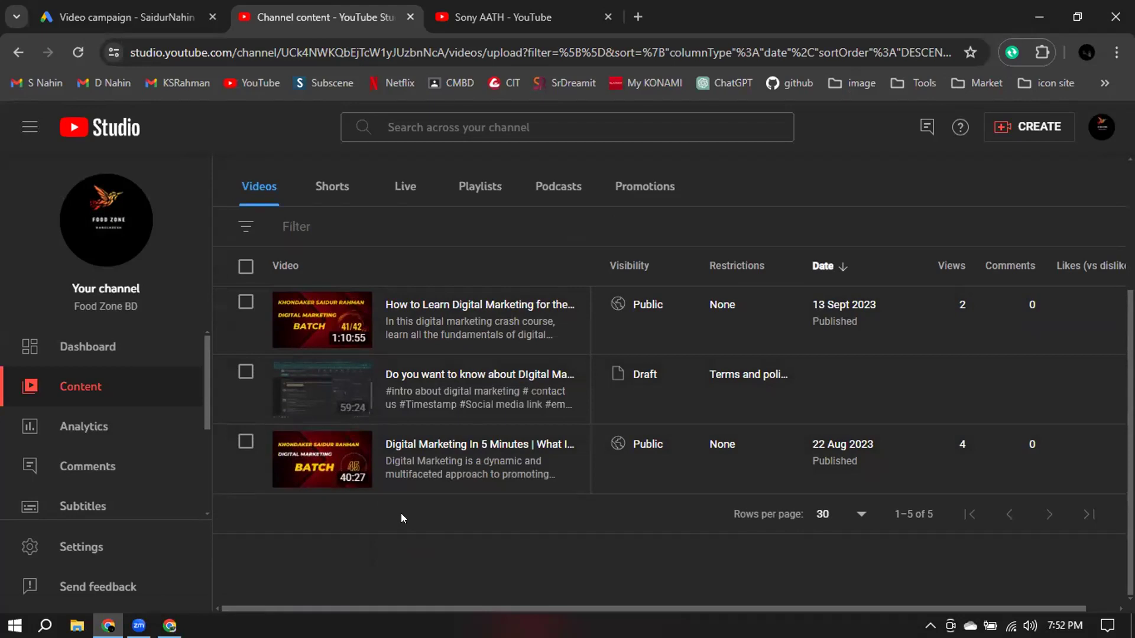
{"action": "left_click", "coordinate": [413, 451]}
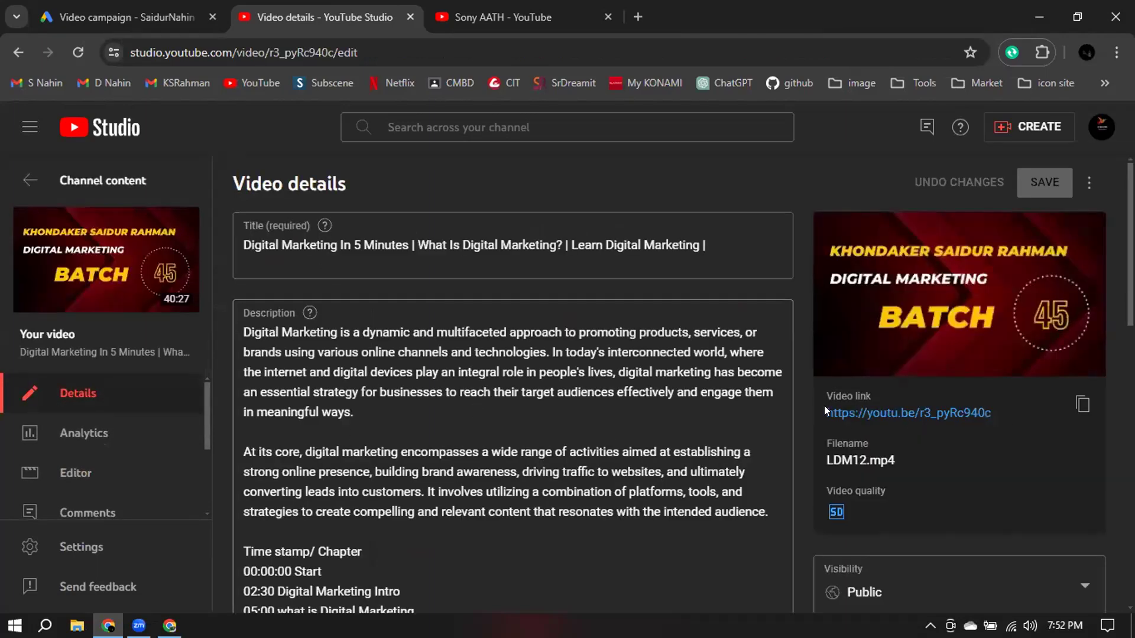
{"action": "left_click", "coordinate": [1082, 404]}
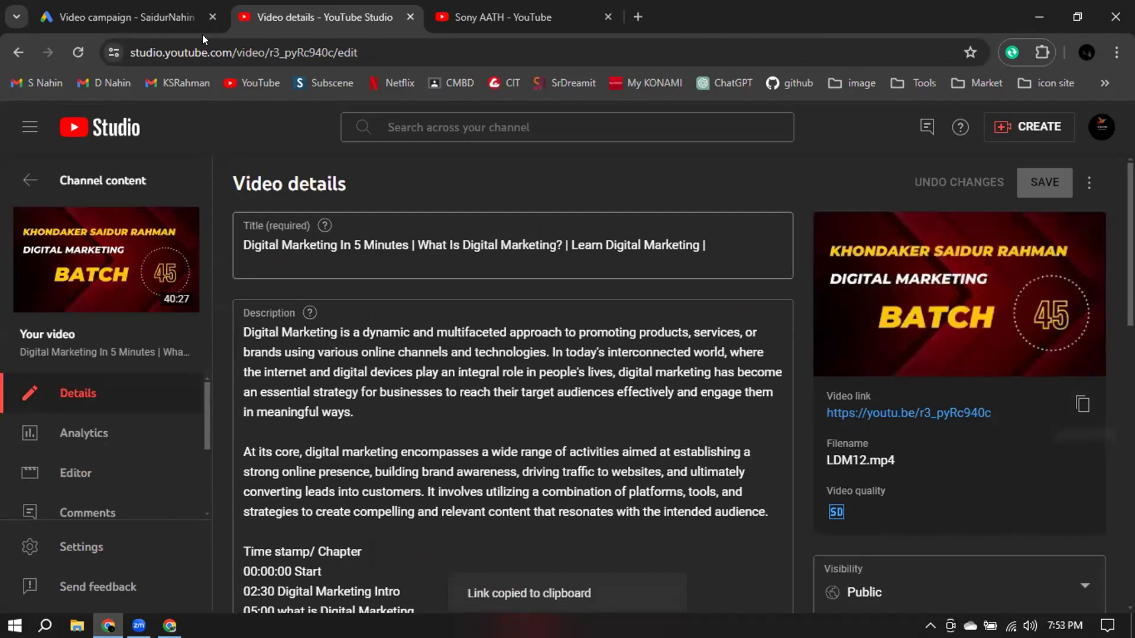
Return to the Google Ads campaign and add the copied video link as the ad's YouTube video.
{"action": "left_click", "coordinate": [155, 17]}
{"action": "left_click", "coordinate": [145, 447]}
{"action": "right_click", "coordinate": [148, 448]}
{"action": "left_click", "coordinate": [216, 227]}
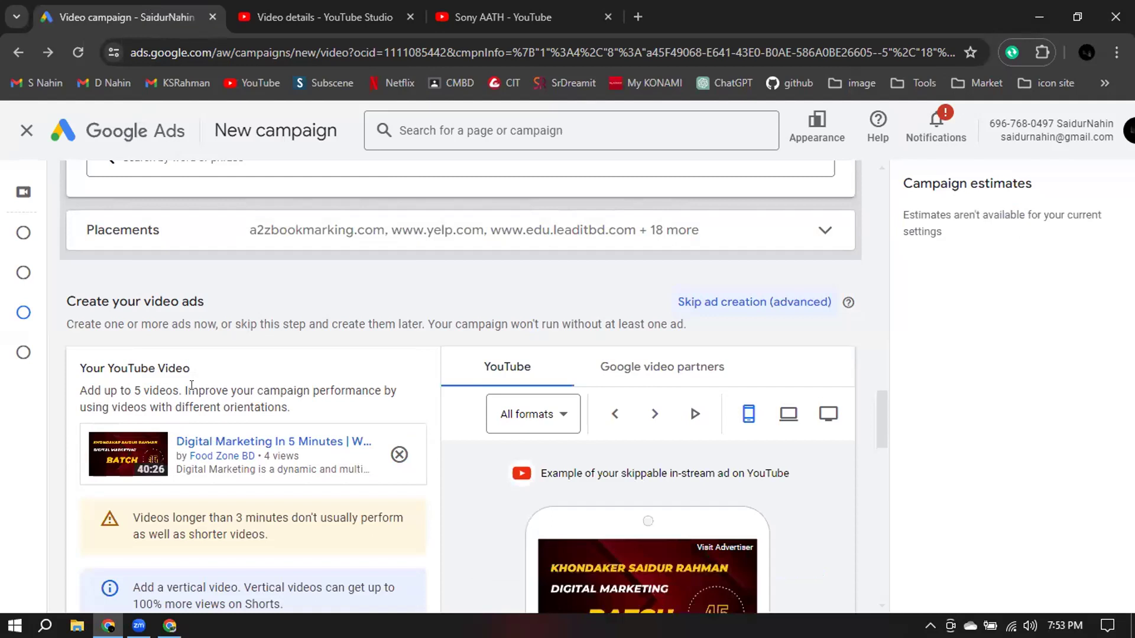
Read the recommendations for the added video, check the preview format options and look over the ad's URL and call-to-action fields.
{"action": "left_click_drag", "start_coordinate": [184, 391], "coordinate": [326, 410]}
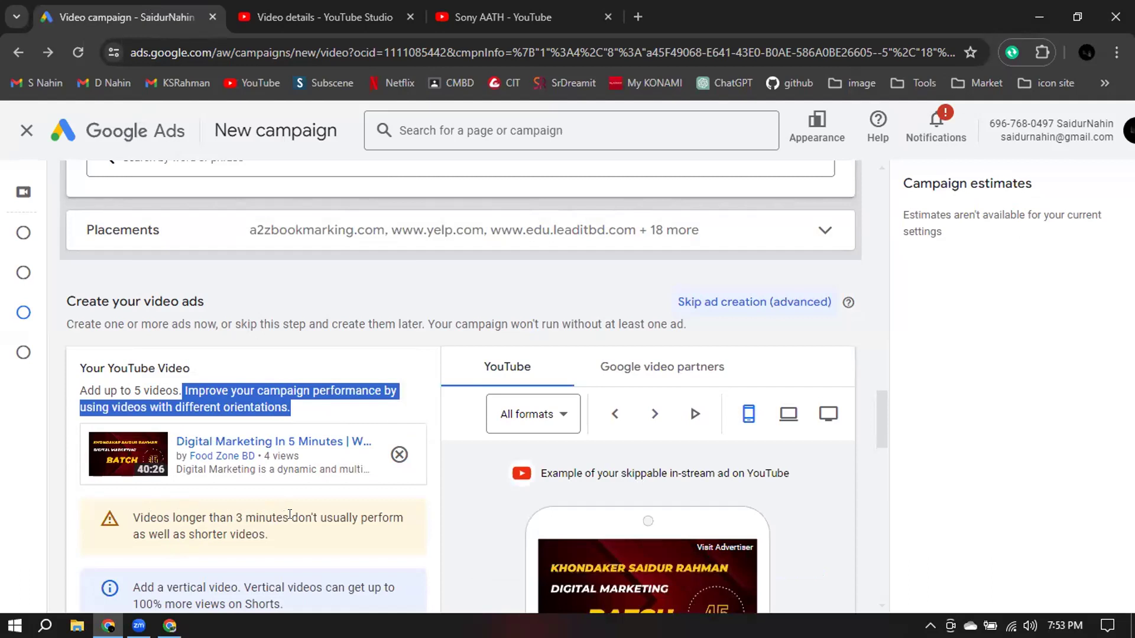
{"action": "left_click_drag", "start_coordinate": [289, 515], "coordinate": [299, 538]}
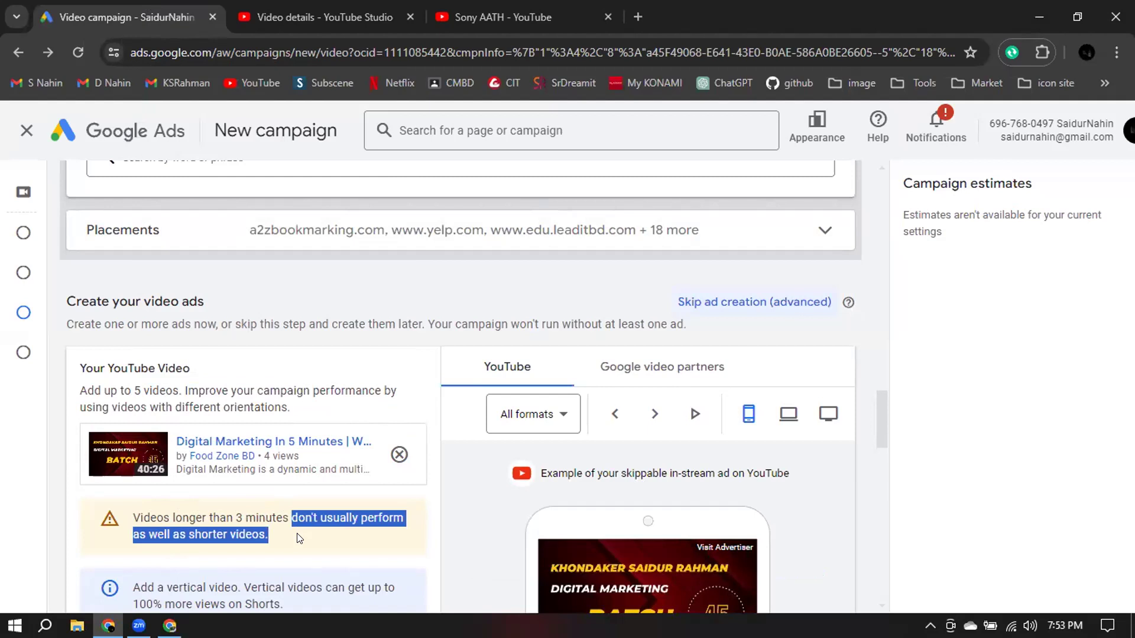
{"action": "left_click", "coordinate": [465, 535]}
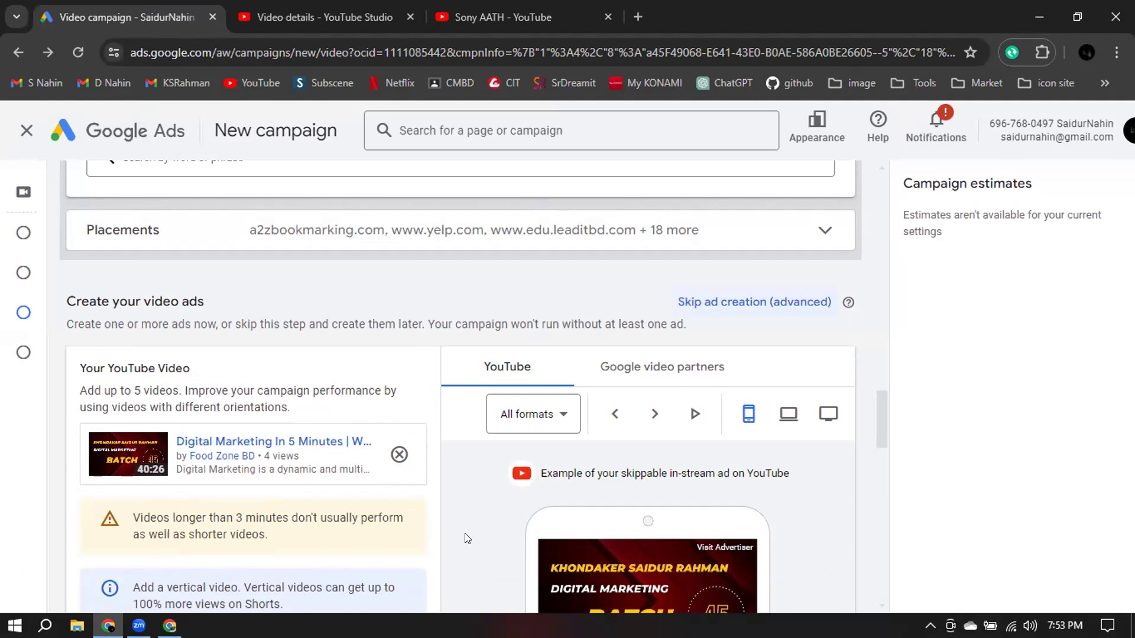
{"action": "left_click", "coordinate": [519, 418]}
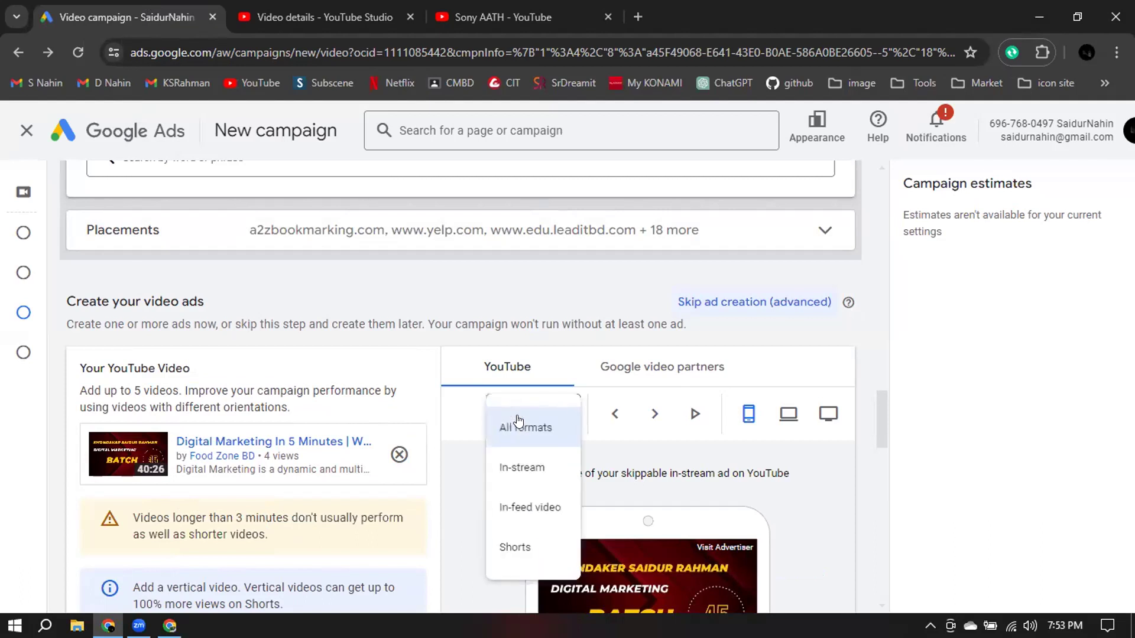
{"action": "left_click", "coordinate": [513, 427]}
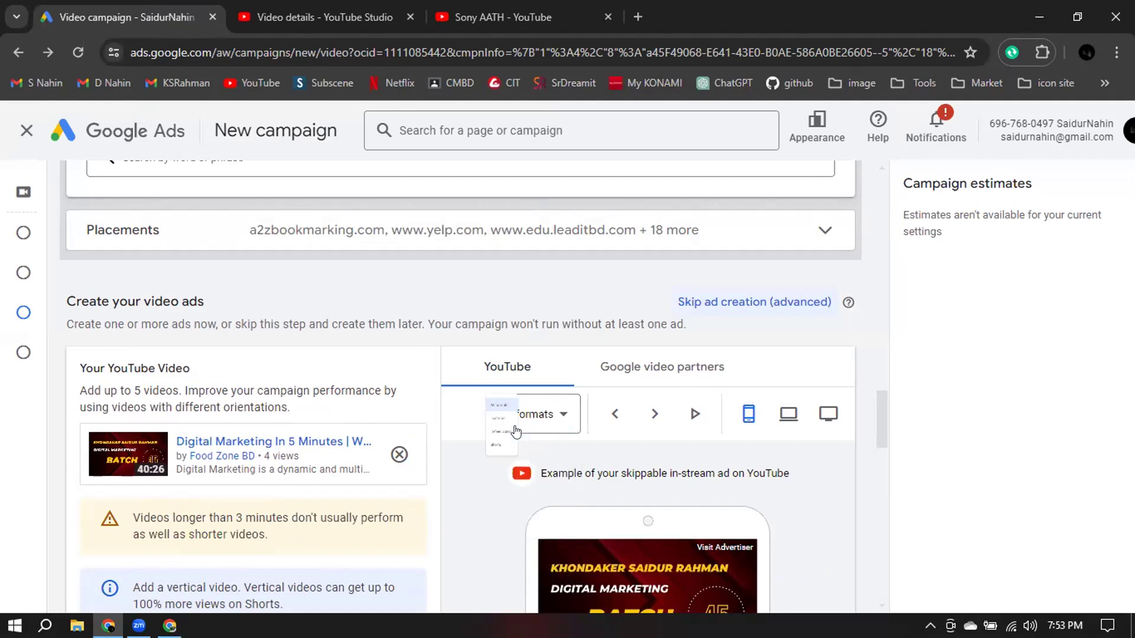
{"action": "scroll", "coordinate": [438, 412], "scroll_direction": "down", "scroll_amount": 4}
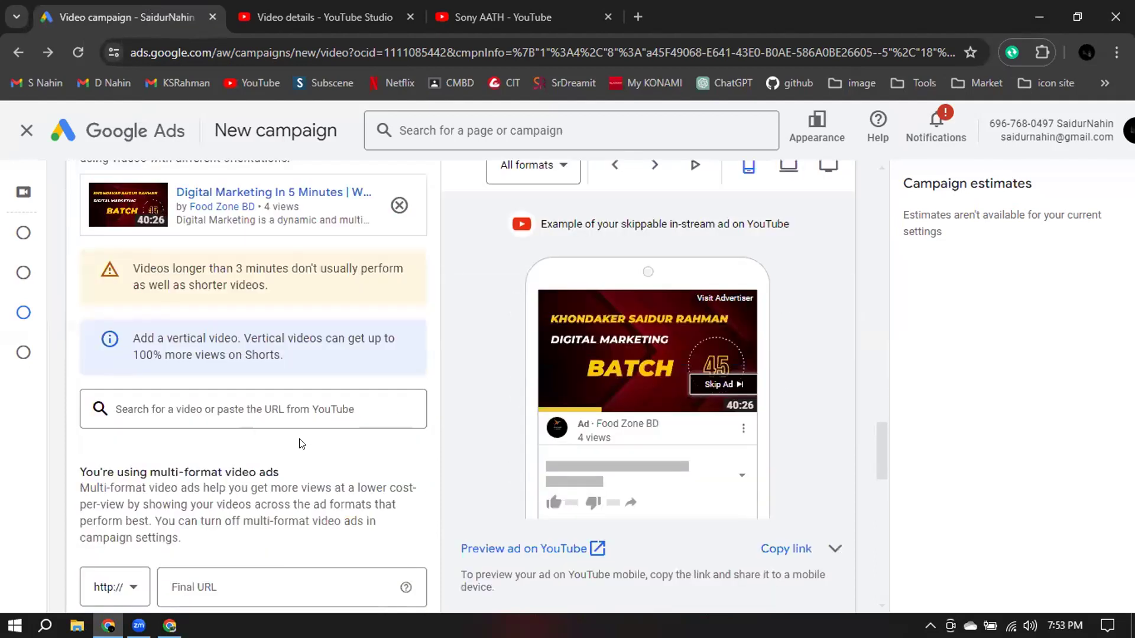
{"action": "scroll", "coordinate": [438, 412], "scroll_direction": "up", "scroll_amount": 4}
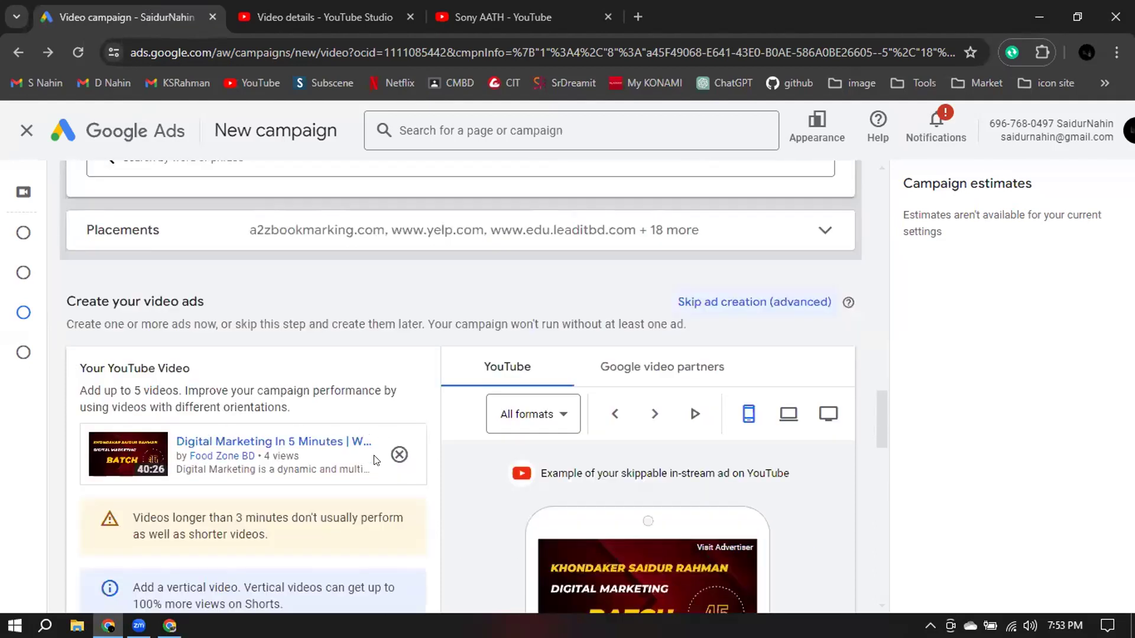
{"action": "scroll", "coordinate": [324, 541], "scroll_direction": "down", "scroll_amount": 5}
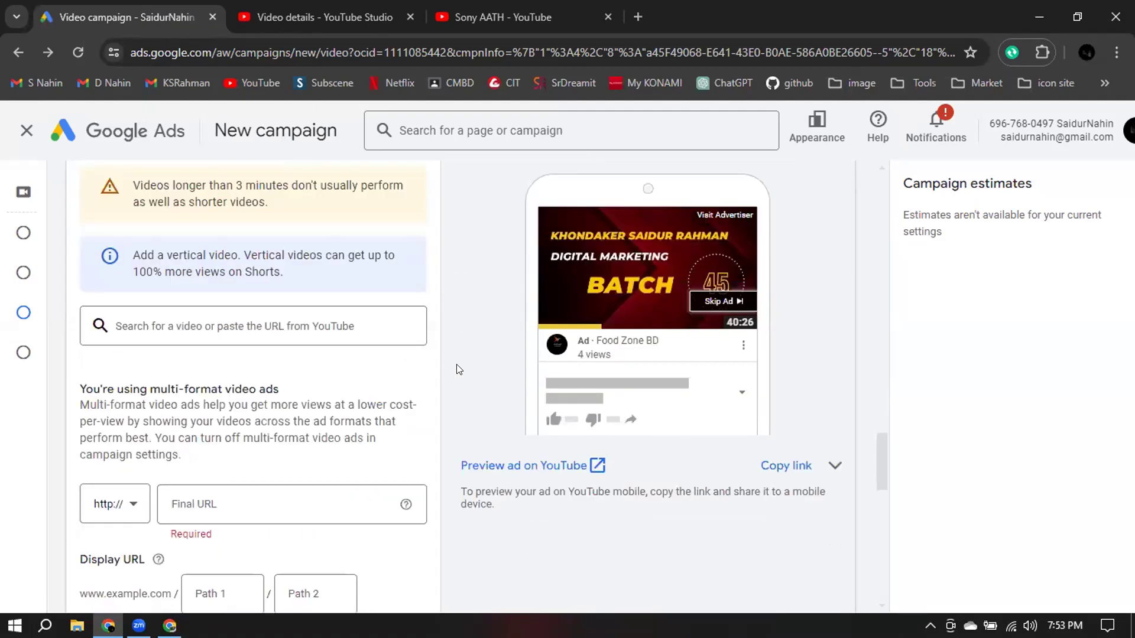
{"action": "scroll", "coordinate": [460, 369], "scroll_direction": "up", "scroll_amount": 4}
{"action": "scroll", "coordinate": [459, 369], "scroll_direction": "down", "scroll_amount": 4}
{"action": "scroll", "coordinate": [440, 364], "scroll_direction": "down", "scroll_amount": 1}
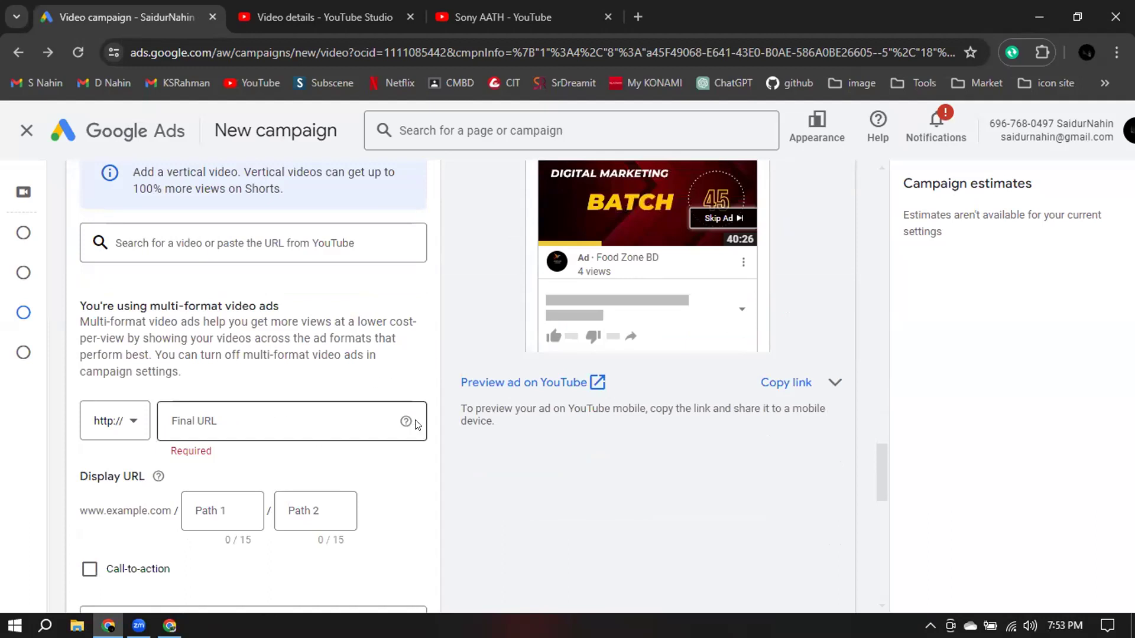
Switch to YouTube, go back to its home page and view the landing page of the sponsored HBS Leadership Research Collection ad, closing it when done.
{"action": "left_click", "coordinate": [513, 7]}
{"action": "scroll", "coordinate": [684, 411], "scroll_direction": "down", "scroll_amount": 4}
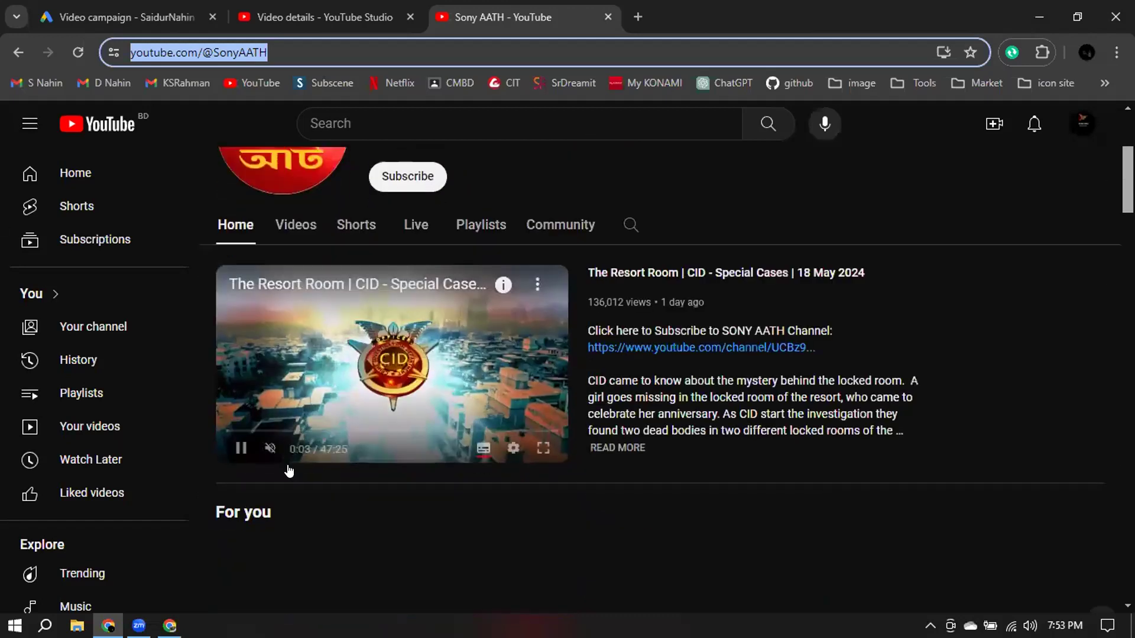
{"action": "left_click", "coordinate": [28, 55]}
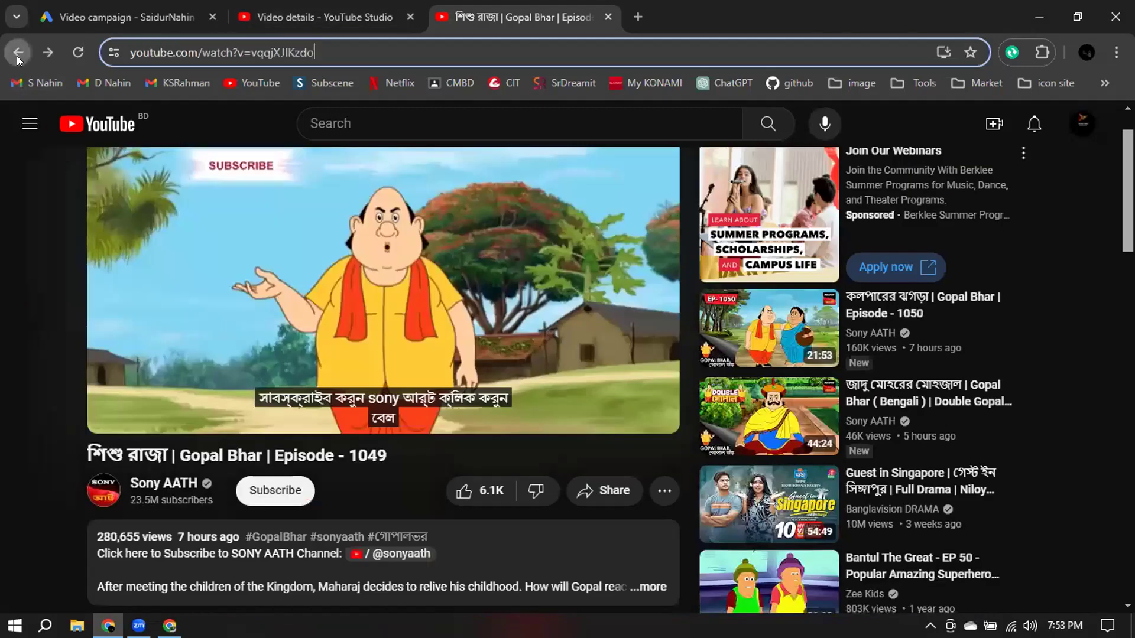
{"action": "left_click", "coordinate": [16, 56]}
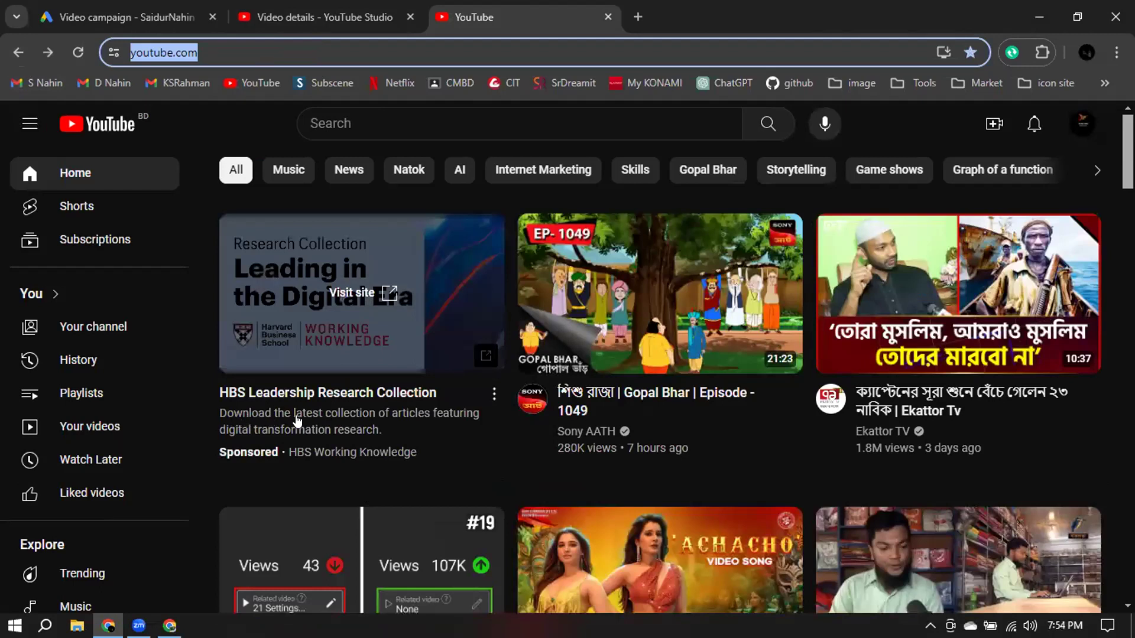
{"action": "scroll", "coordinate": [247, 420], "scroll_direction": "down", "scroll_amount": 2}
{"action": "scroll", "coordinate": [236, 429], "scroll_direction": "up", "scroll_amount": 2}
{"action": "left_click", "coordinate": [353, 295]}
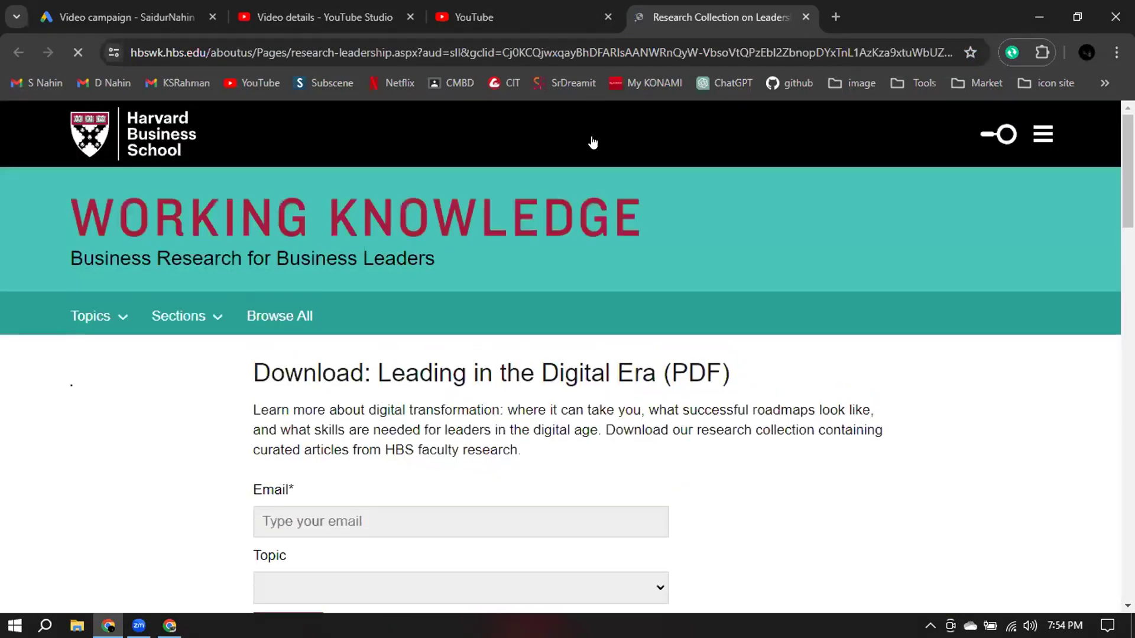
{"action": "scroll", "coordinate": [503, 368], "scroll_direction": "down", "scroll_amount": 10}
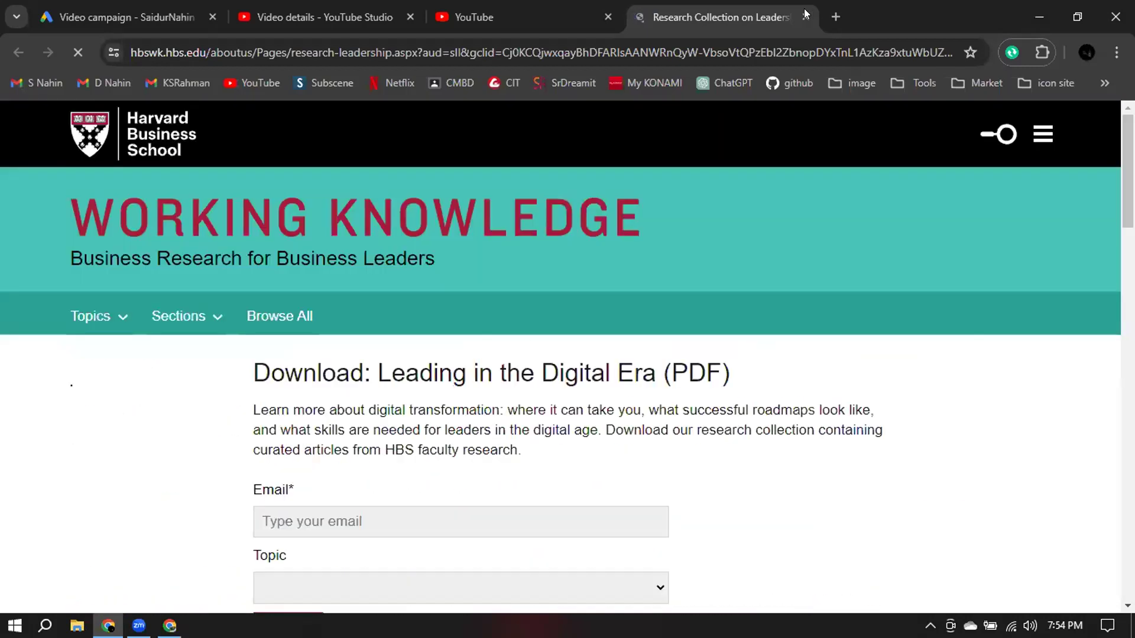
{"action": "key", "text": "ctrl+w"}
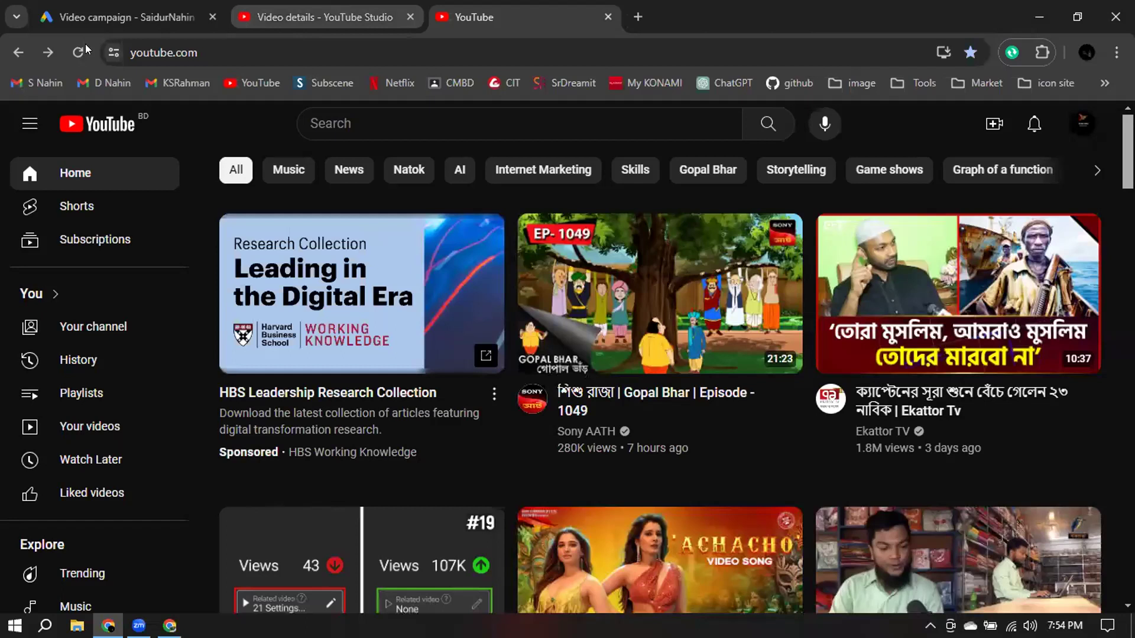
{"action": "left_click", "coordinate": [134, 6]}
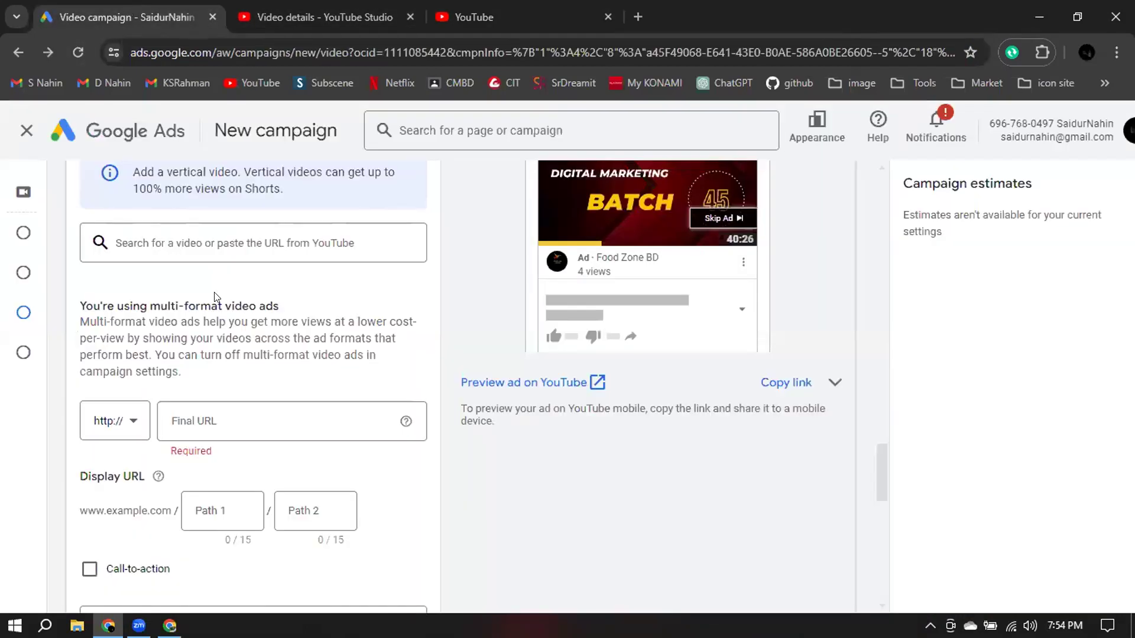
{"action": "left_click", "coordinate": [199, 418]}
{"action": "left_click", "coordinate": [208, 418]}
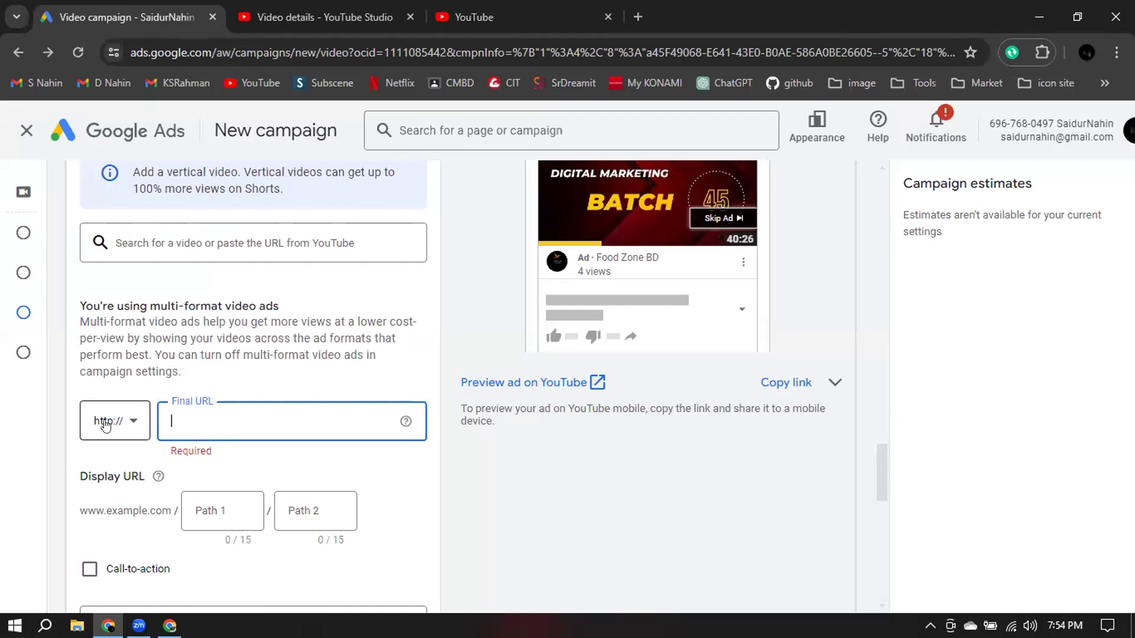
{"action": "left_click", "coordinate": [107, 422]}
{"action": "left_click", "coordinate": [112, 474]}
{"action": "left_click", "coordinate": [225, 414]}
{"action": "type", "text": "www.leaditbd.com"}
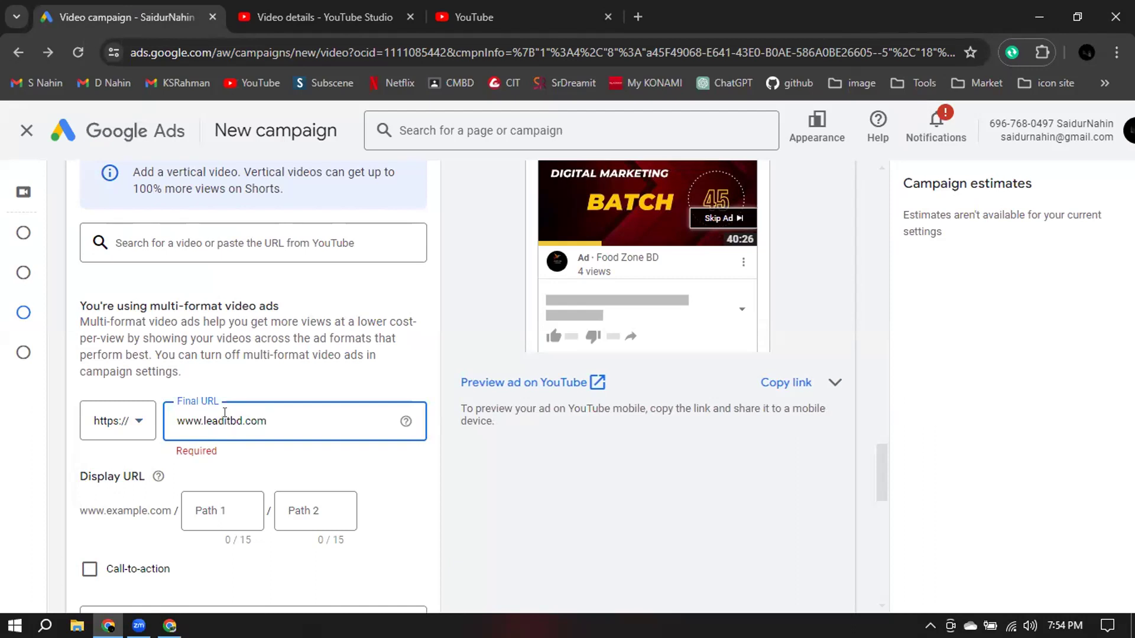
{"action": "left_click", "coordinate": [455, 484]}
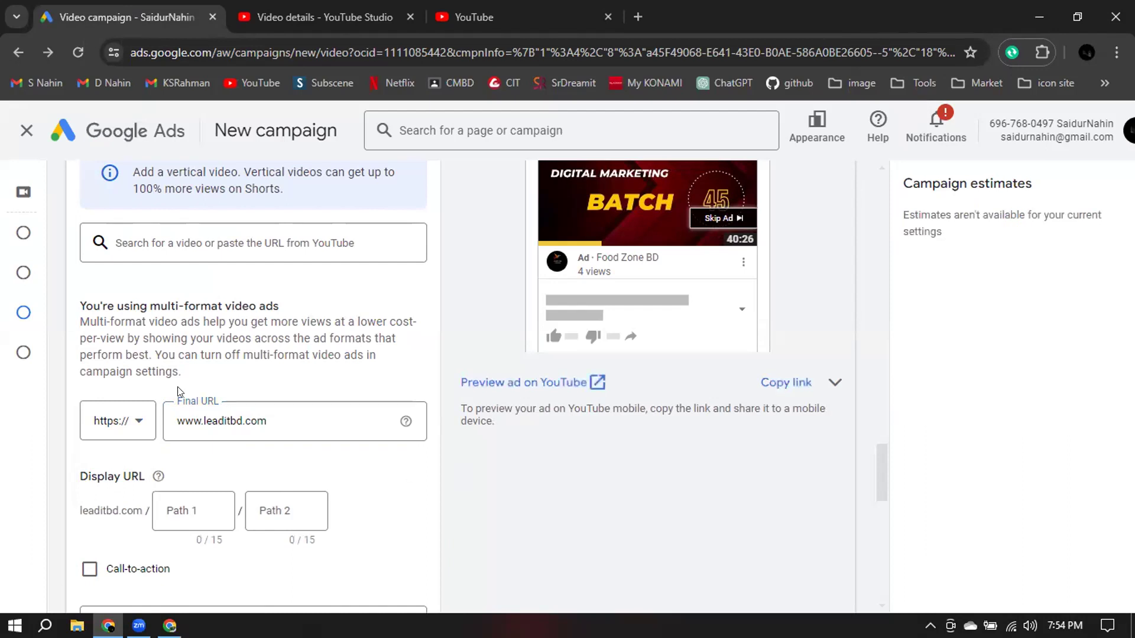
Set the display URL's paths to "course" and "facebook market".
{"action": "left_click", "coordinate": [169, 510]}
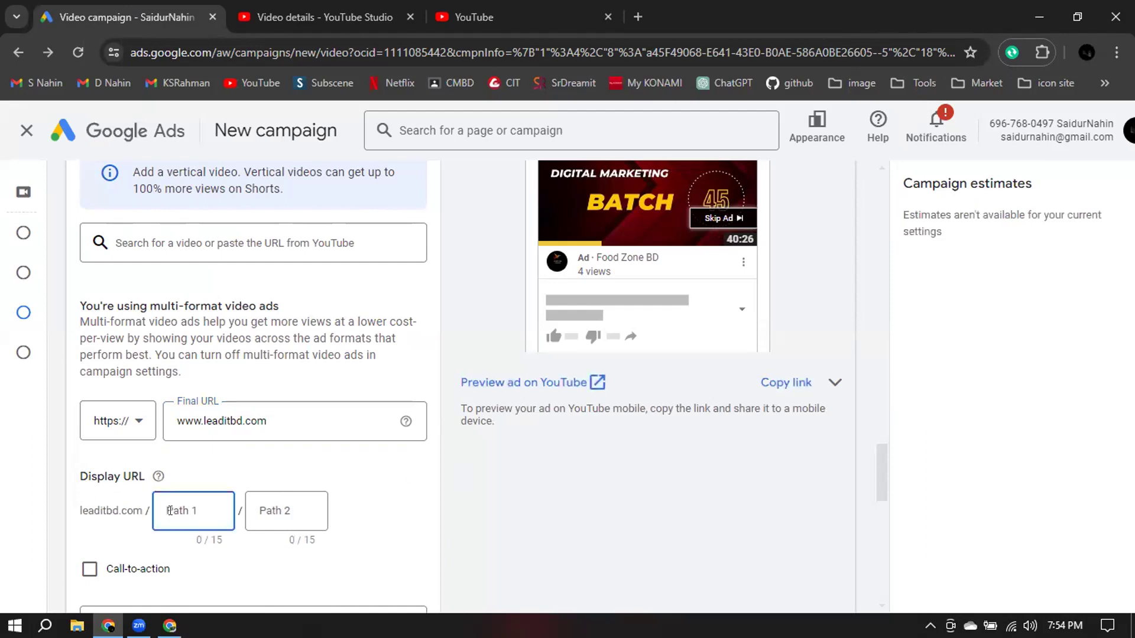
{"action": "type", "text": "course"}
{"action": "left_click", "coordinate": [290, 506]}
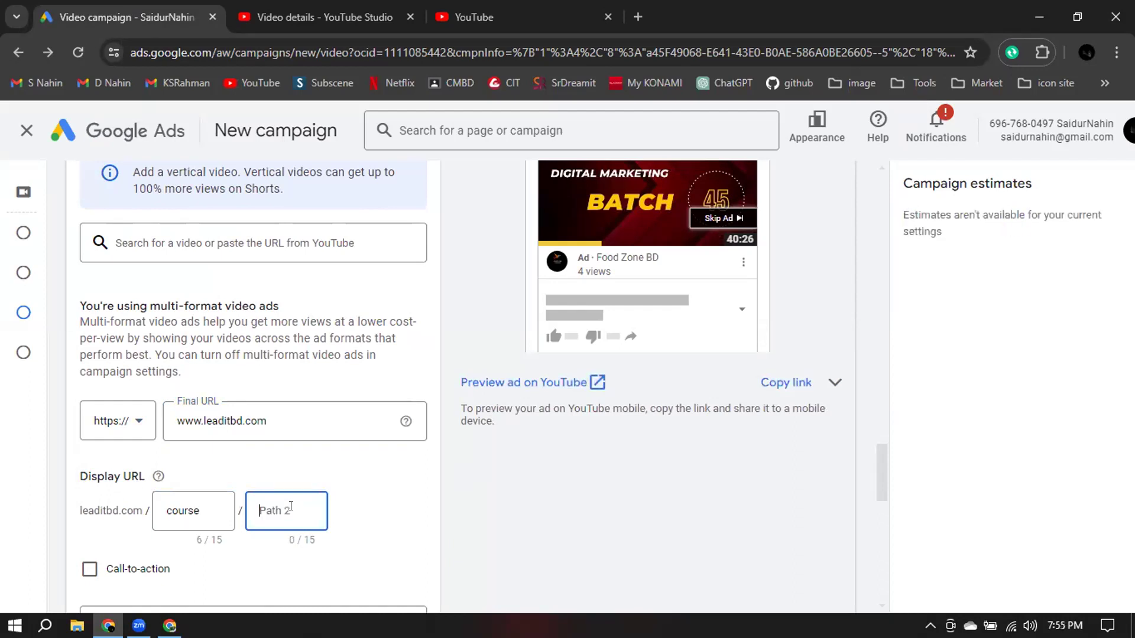
{"action": "type", "text": "facebo"}
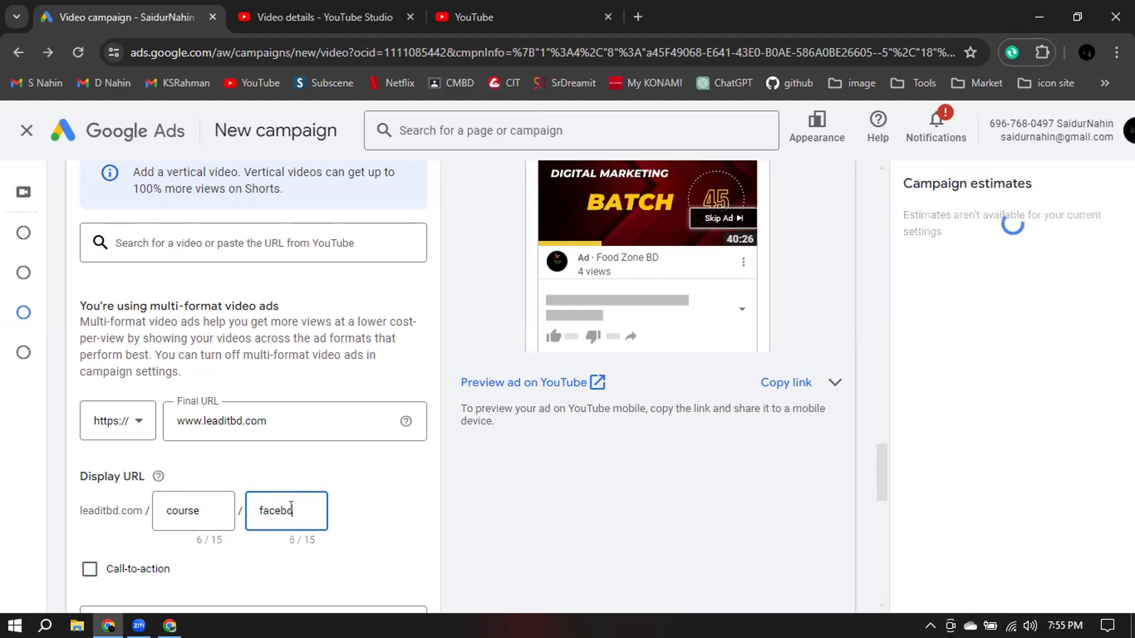
{"action": "type", "text": "ok market"}
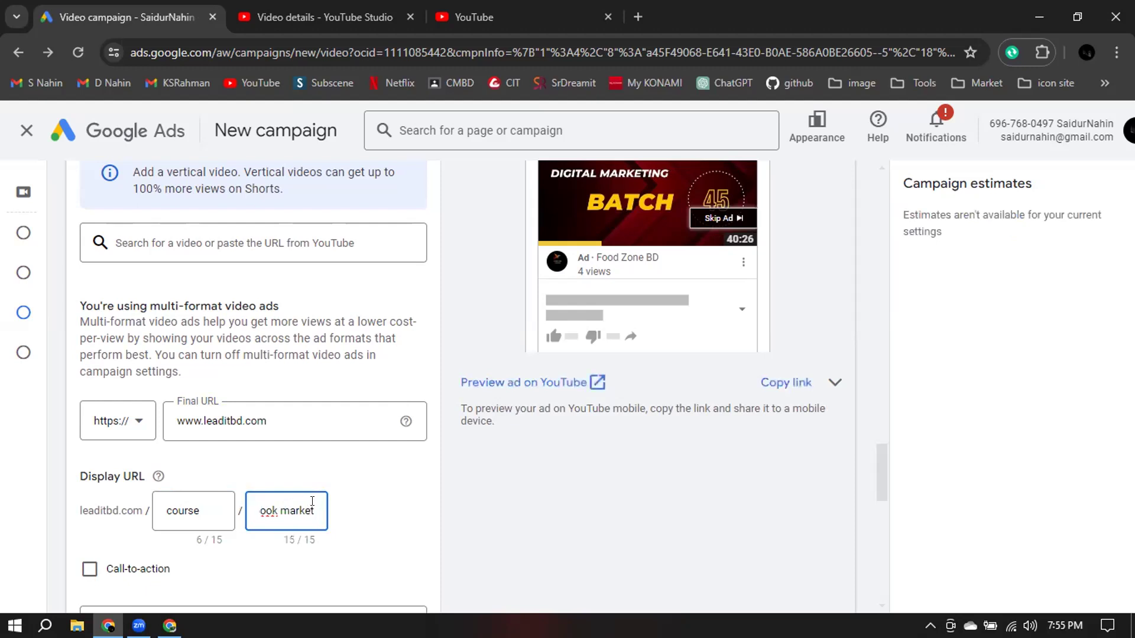
{"action": "left_click", "coordinate": [374, 519]}
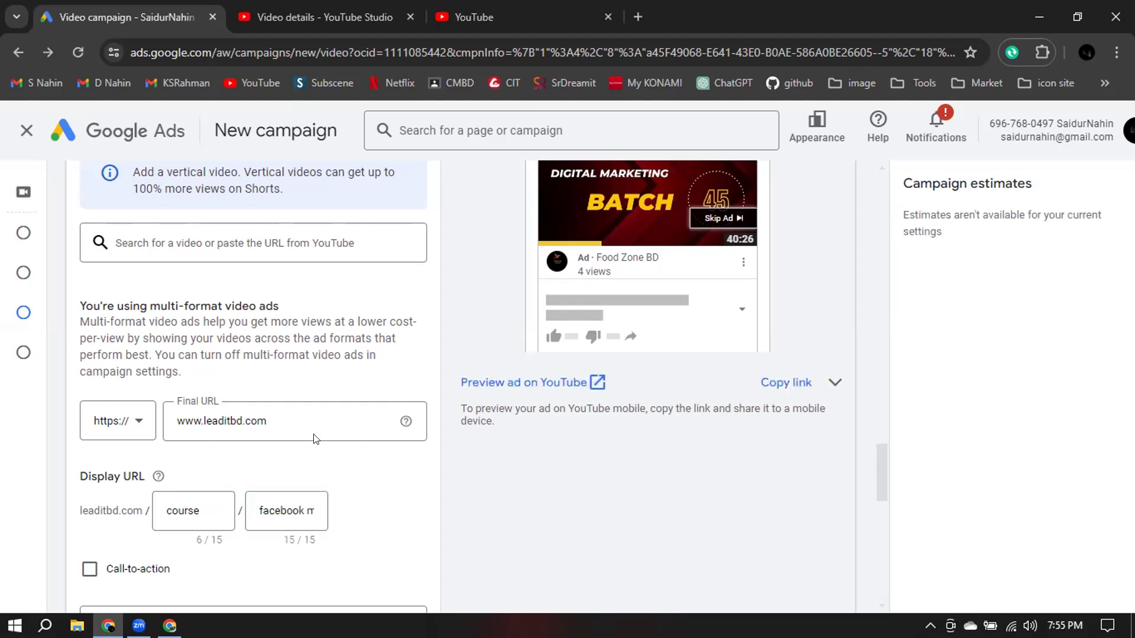
Enable the ad's call-to-action, set it to "Buy now" and check it in the ad preview.
{"action": "scroll", "coordinate": [286, 420], "scroll_direction": "down", "scroll_amount": 3}
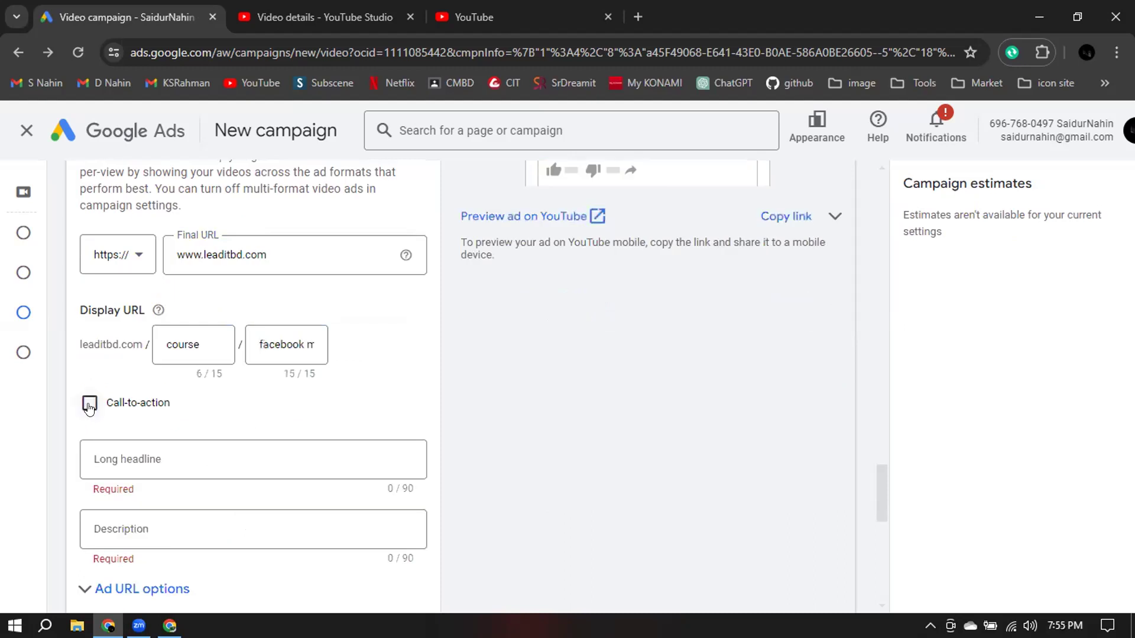
{"action": "key", "text": "space"}
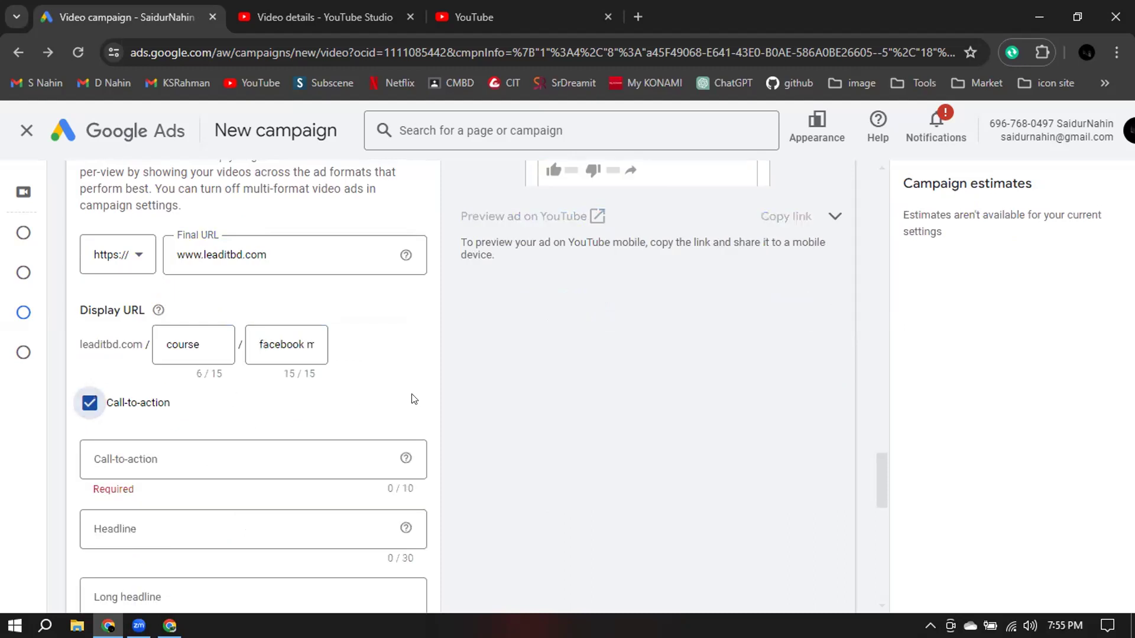
{"action": "left_click", "coordinate": [195, 453]}
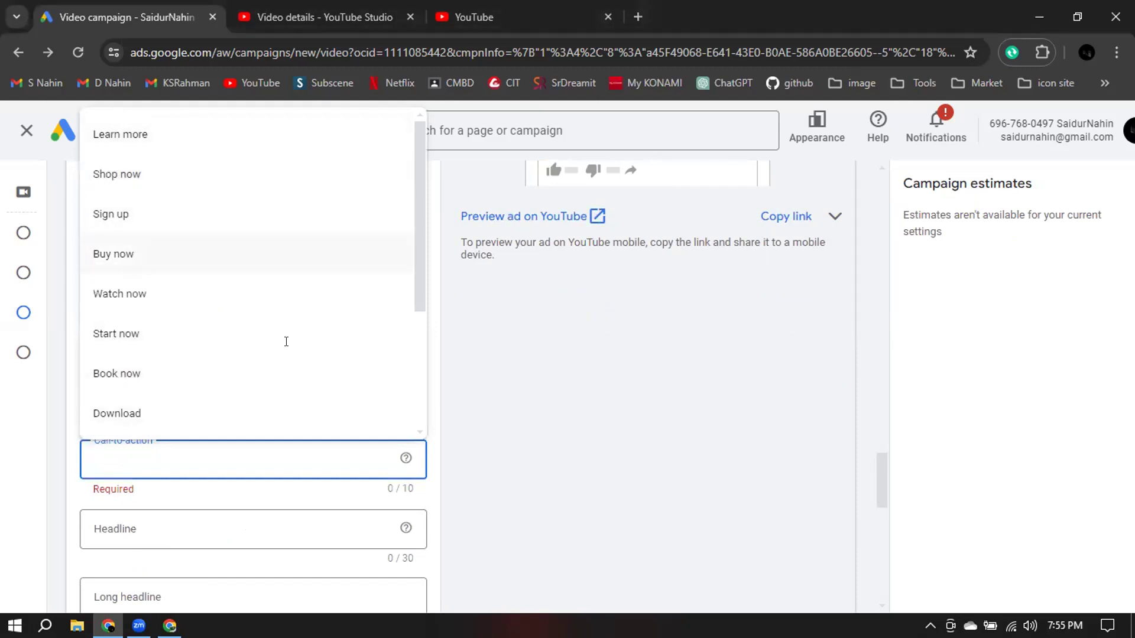
{"action": "left_click", "coordinate": [125, 254]}
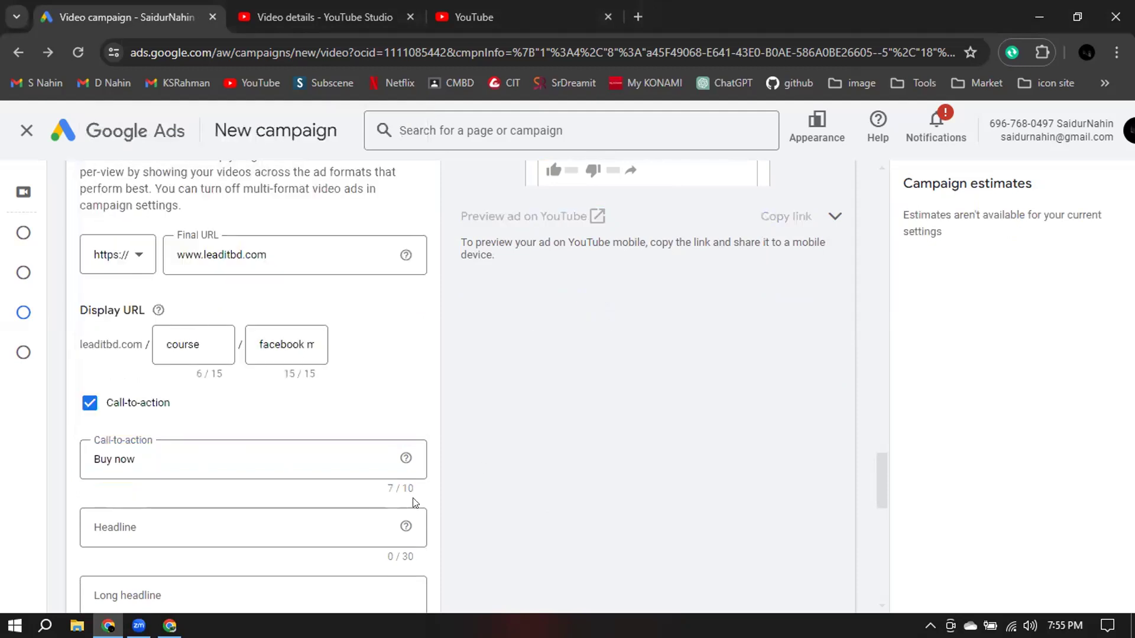
{"action": "scroll", "coordinate": [578, 484], "scroll_direction": "up", "scroll_amount": 4}
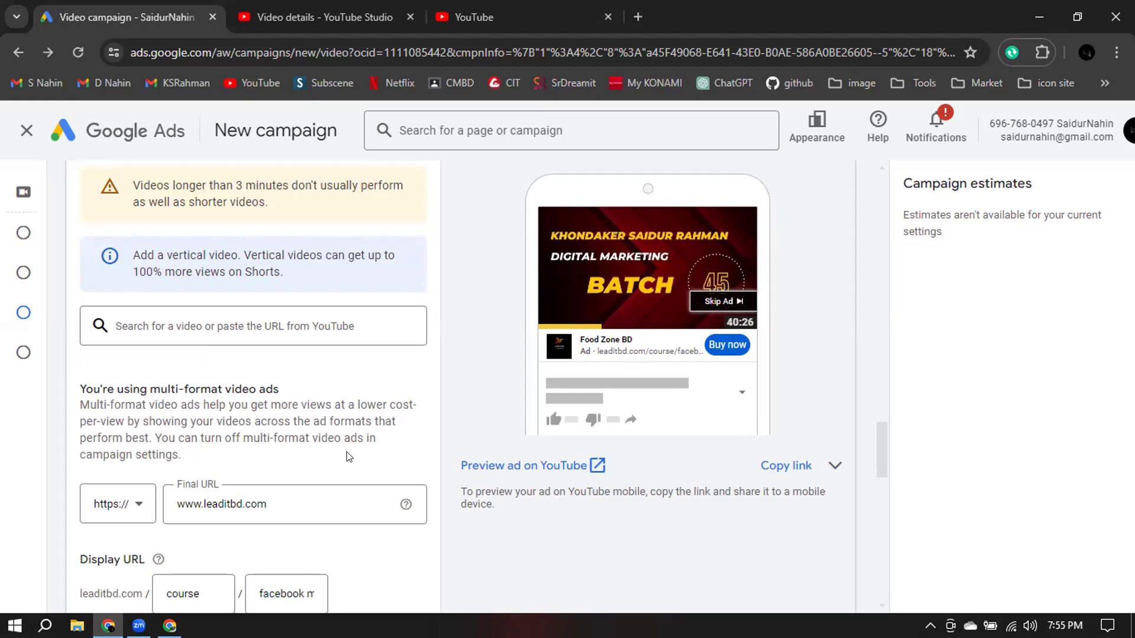
Choose the suggested "Lead-It" as the ad's headline and check it in the ad preview.
{"action": "scroll", "coordinate": [347, 456], "scroll_direction": "down", "scroll_amount": 4}
{"action": "scroll", "coordinate": [347, 456], "scroll_direction": "down", "scroll_amount": 1}
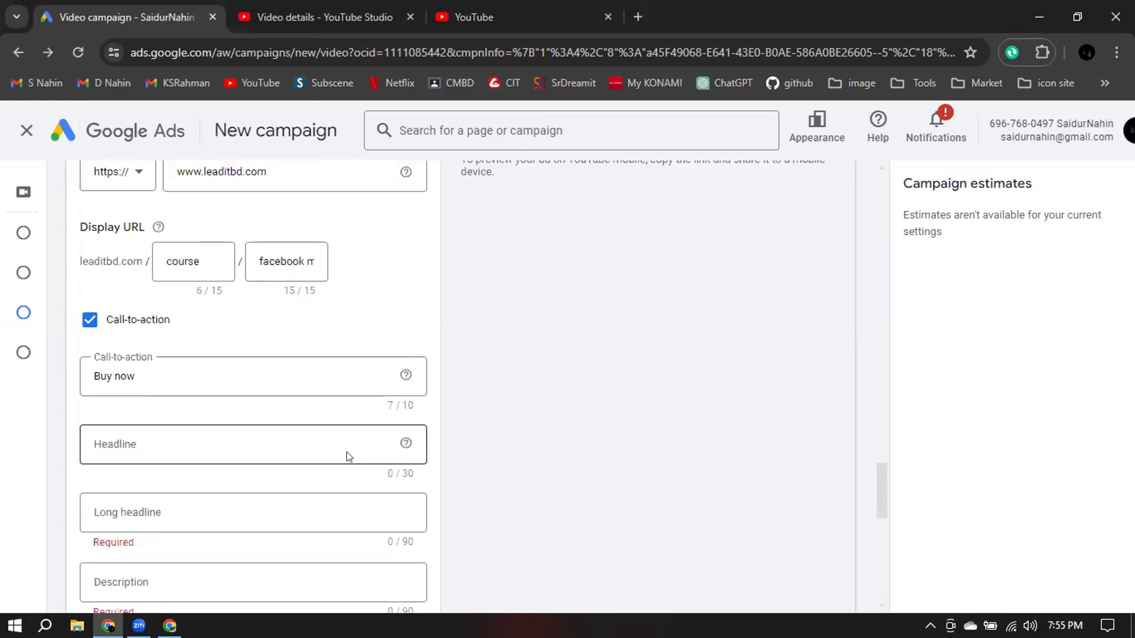
{"action": "scroll", "coordinate": [342, 456], "scroll_direction": "down", "scroll_amount": 1}
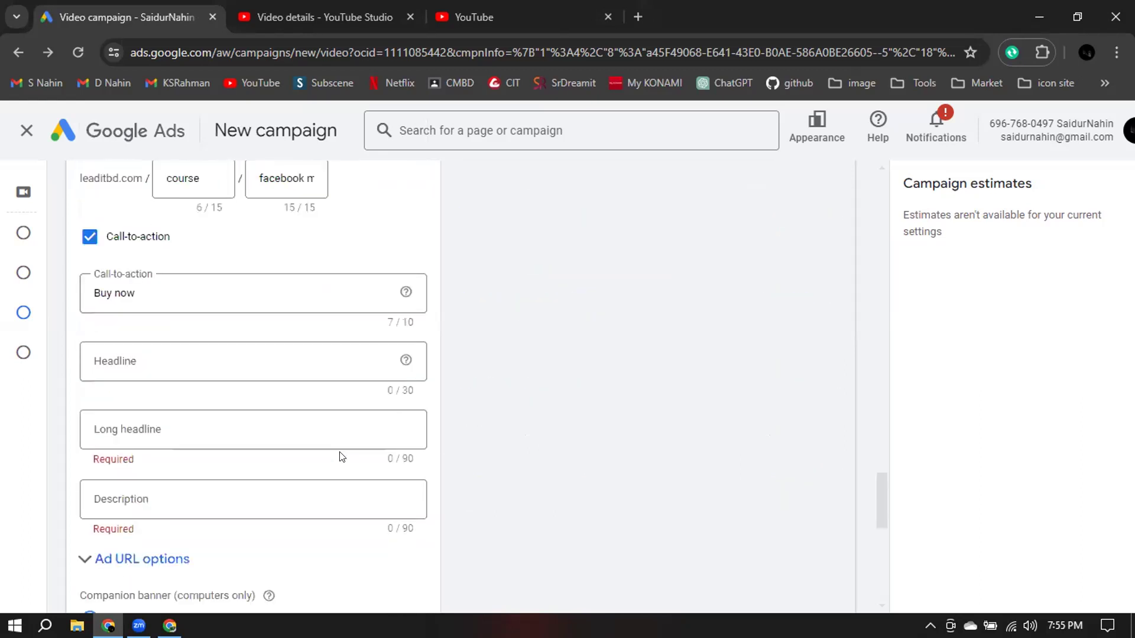
{"action": "left_click", "coordinate": [140, 358]}
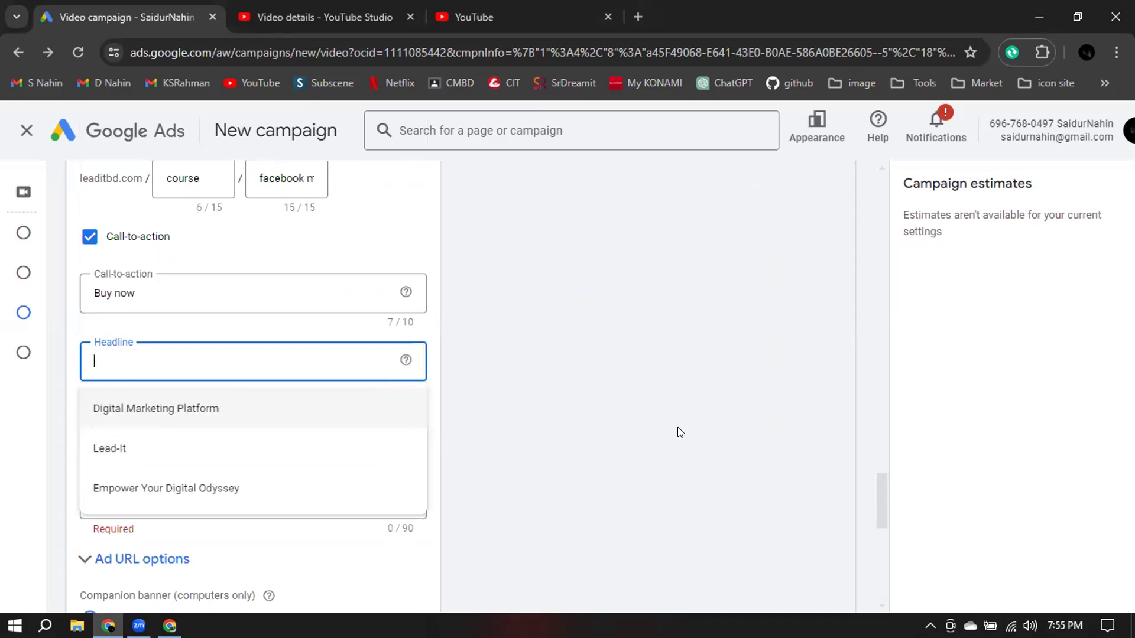
{"action": "left_click", "coordinate": [103, 450]}
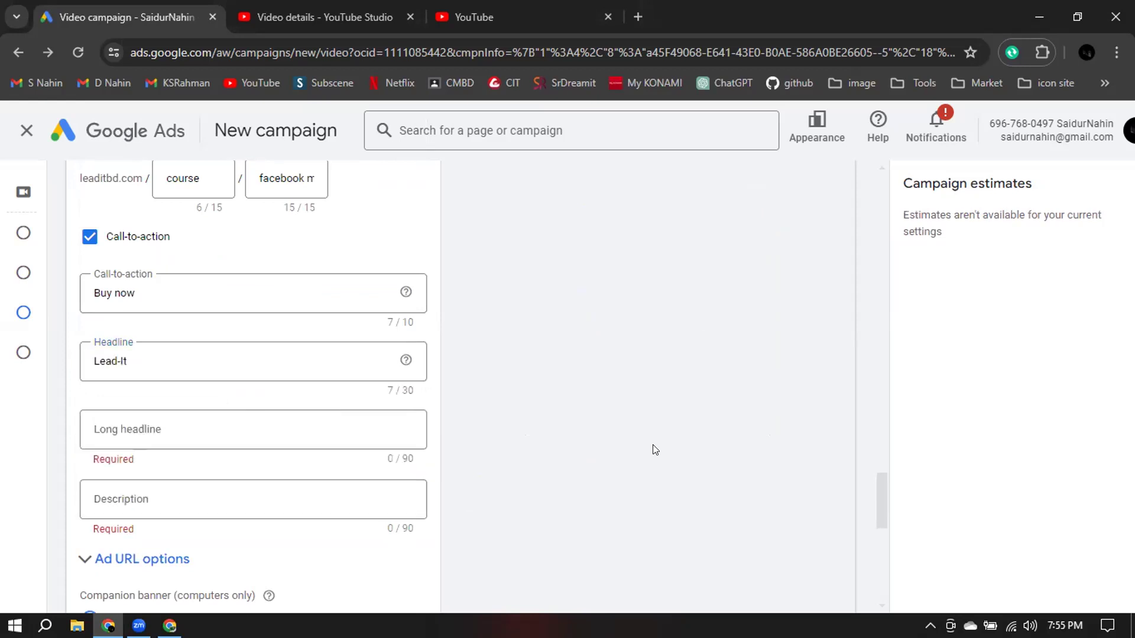
{"action": "scroll", "coordinate": [652, 445], "scroll_direction": "up", "scroll_amount": 5}
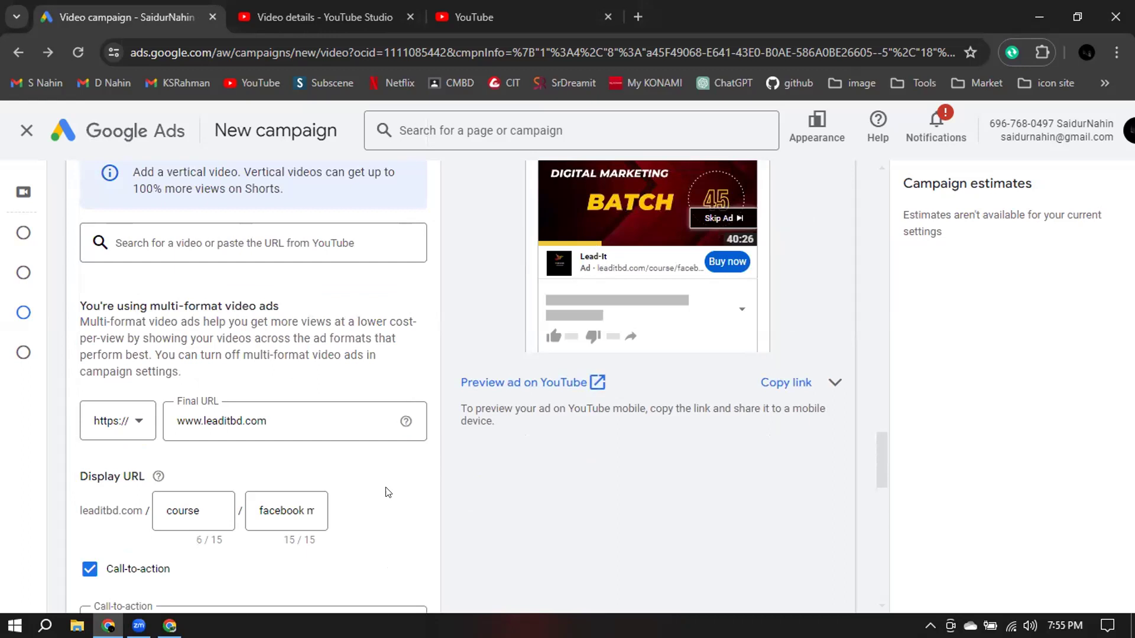
Capitalise the headline's last letter so it reads "Lead-IT" and check the ad preview.
{"action": "scroll", "coordinate": [192, 525], "scroll_direction": "down", "scroll_amount": 3}
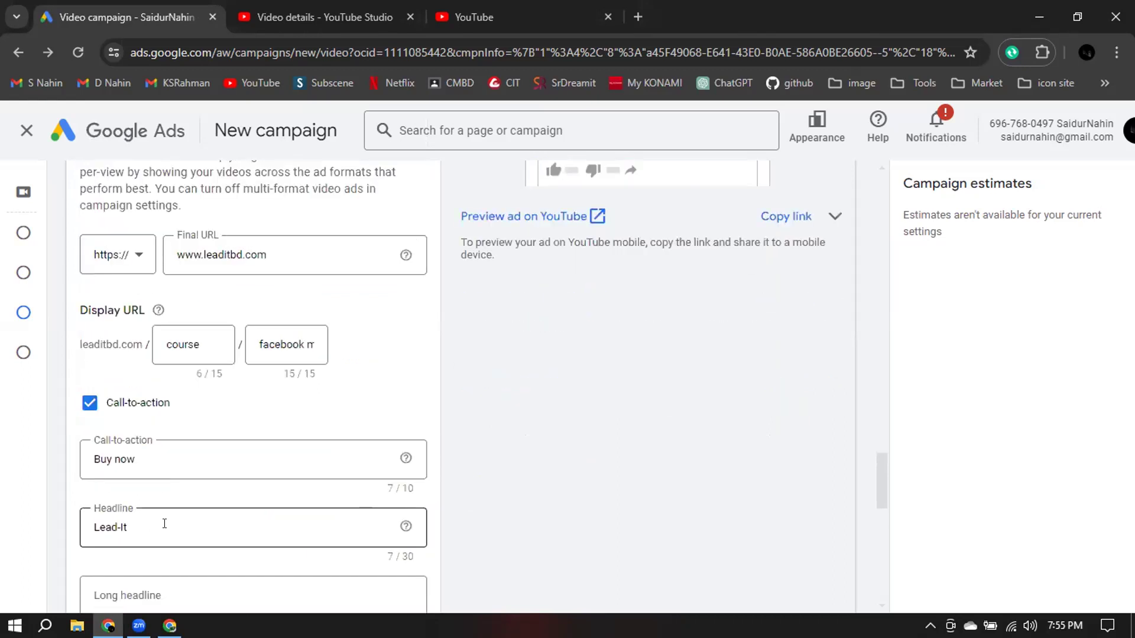
{"action": "left_click", "coordinate": [164, 523]}
{"action": "key", "text": "BackSpace"}
{"action": "type", "text": "T"}
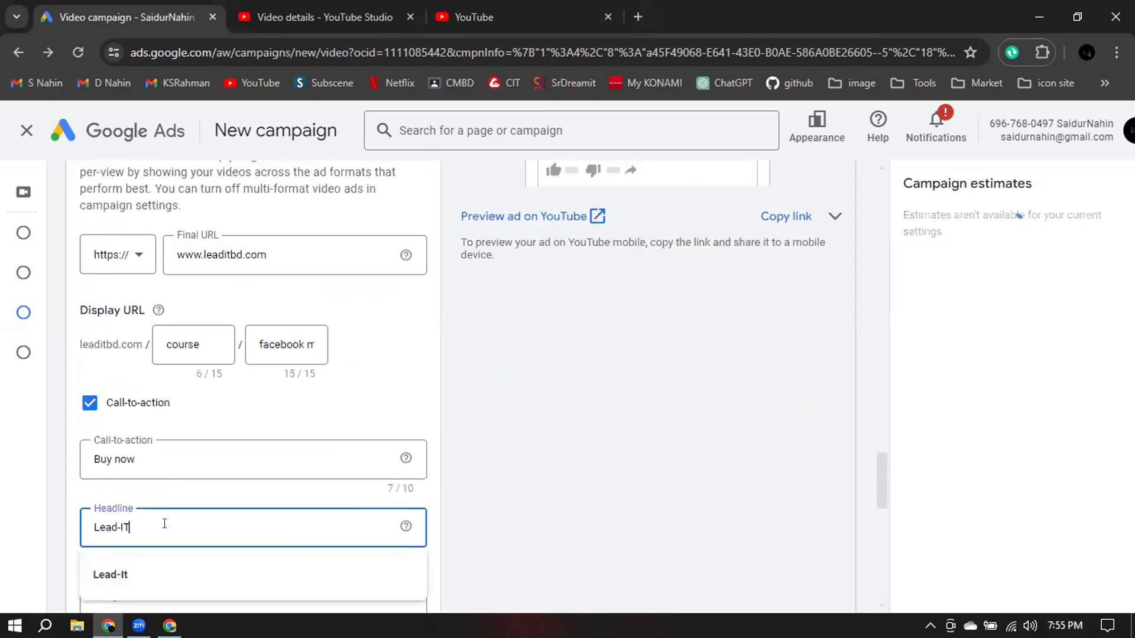
{"action": "left_click", "coordinate": [653, 531]}
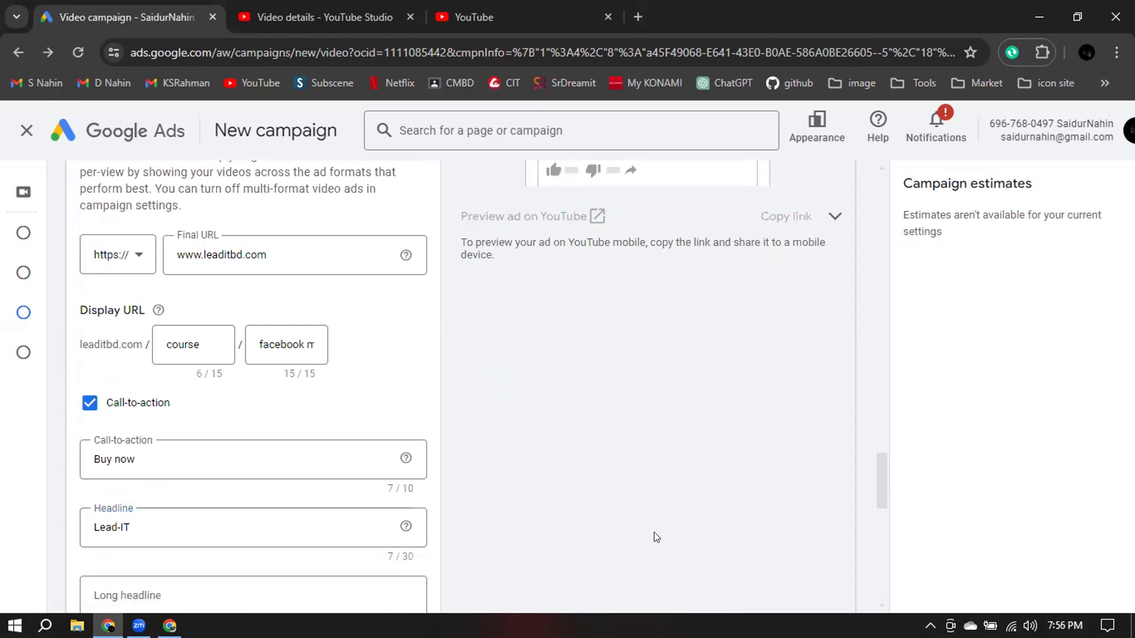
{"action": "scroll", "coordinate": [654, 532], "scroll_direction": "up", "scroll_amount": 4}
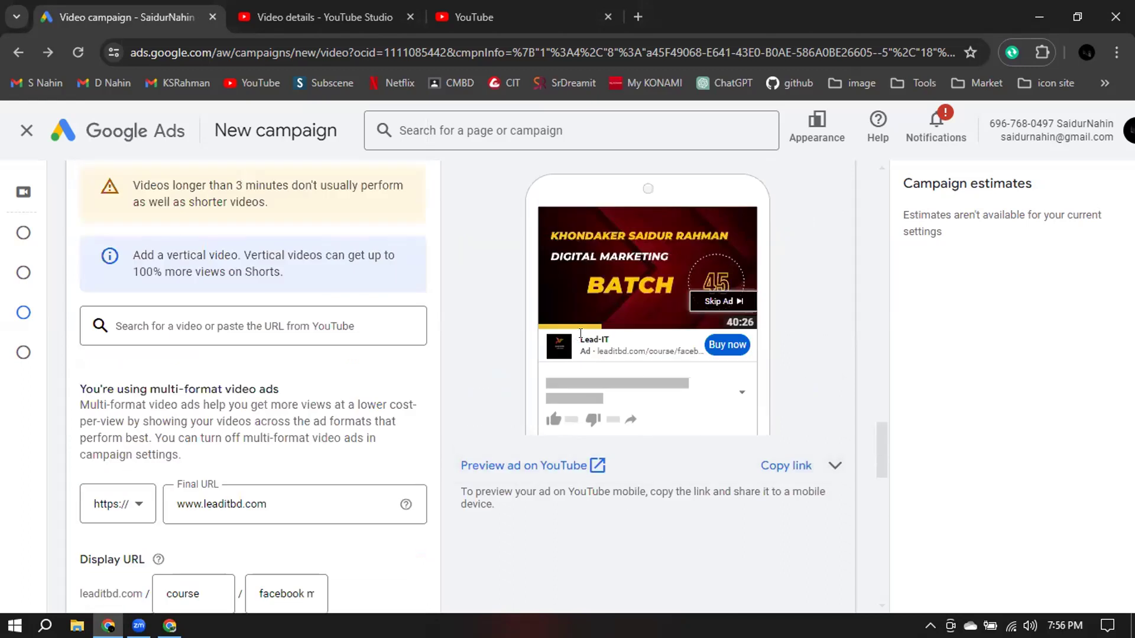
Change the ad's headline to "LEAD IT Institute".
{"action": "scroll", "coordinate": [185, 484], "scroll_direction": "down", "scroll_amount": 4}
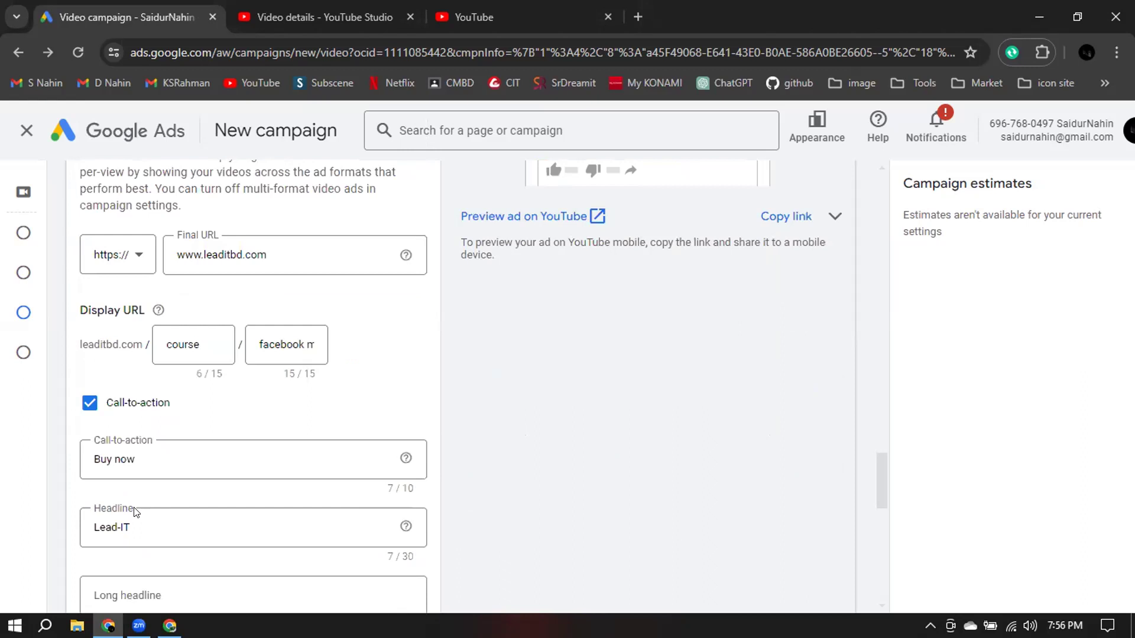
{"action": "left_click", "coordinate": [218, 537]}
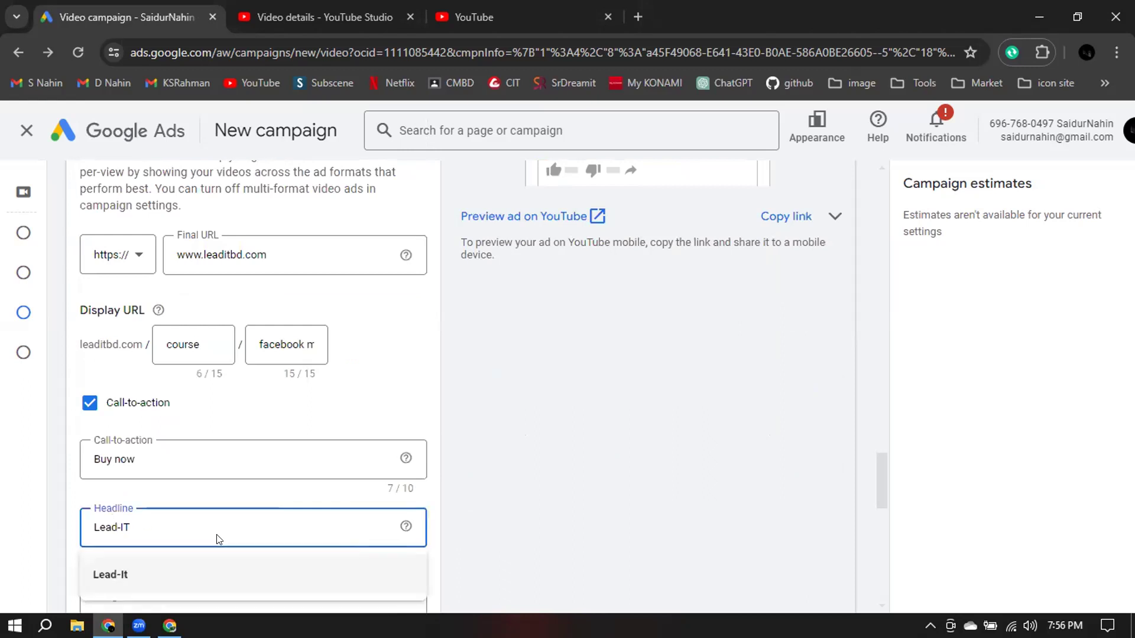
{"action": "key", "text": "BackSpace"}
{"action": "key", "text": "BackSpace"}
{"action": "key", "text": "BackSpace"}
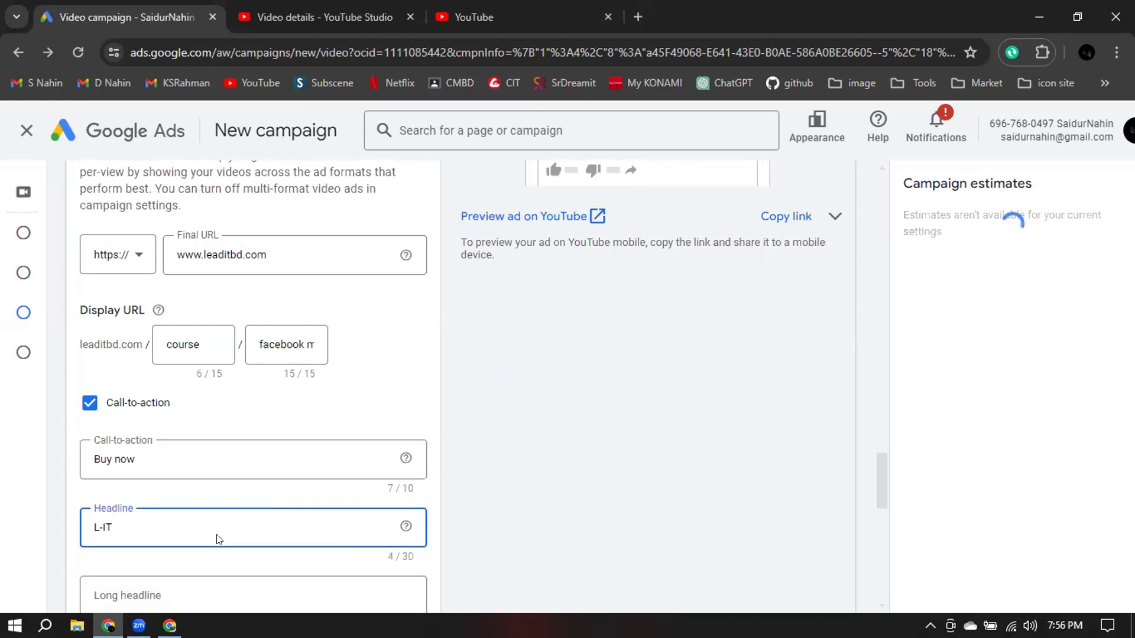
{"action": "type", "text": "EAD"}
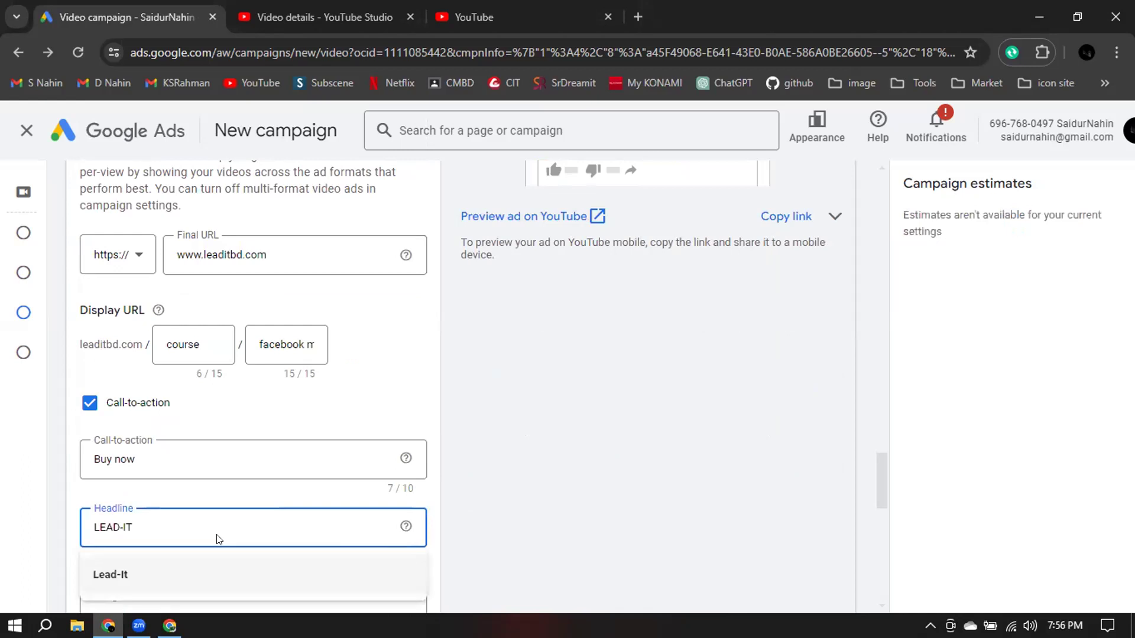
{"action": "key", "text": "Delete"}
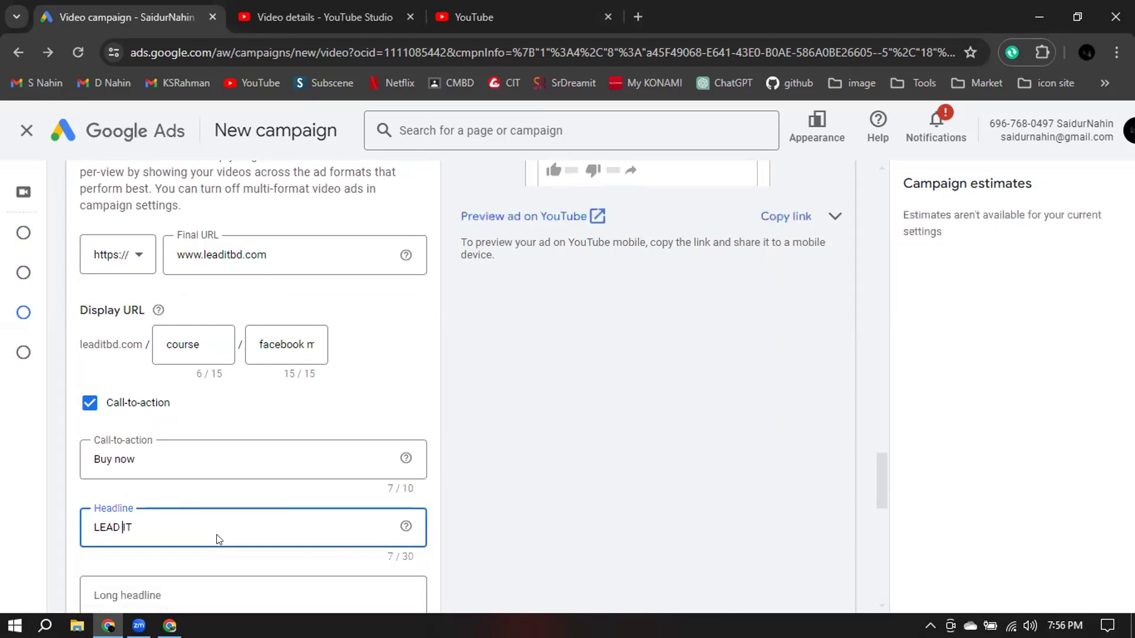
{"action": "key", "text": "End"}
{"action": "type", "text": "Institute"}
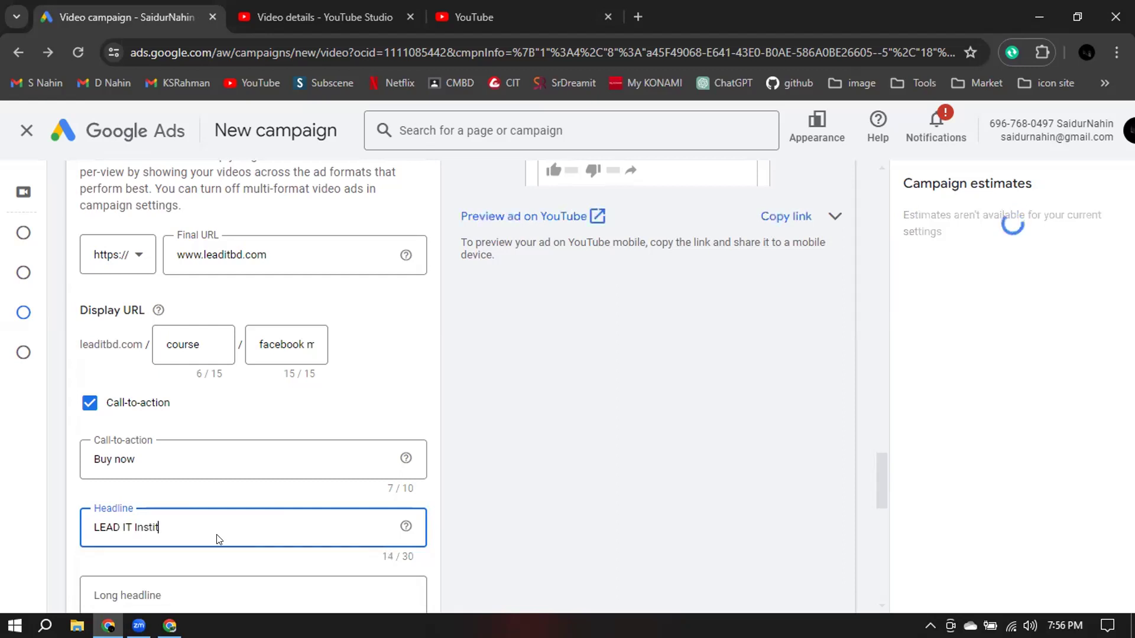
Set the ad's long headline to "Learn Facebook Marketing and Management with Lead IT Institute".
{"action": "left_click", "coordinate": [525, 477]}
{"action": "scroll", "coordinate": [524, 482], "scroll_direction": "down", "scroll_amount": 1}
{"action": "scroll", "coordinate": [522, 479], "scroll_direction": "down", "scroll_amount": 1}
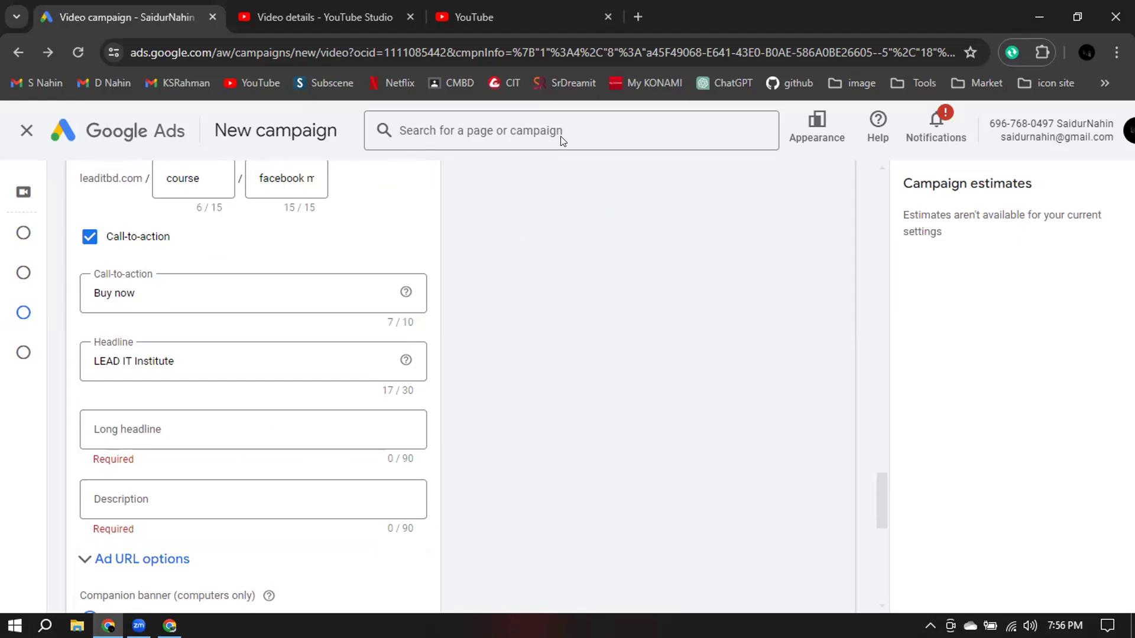
{"action": "left_click", "coordinate": [125, 423]}
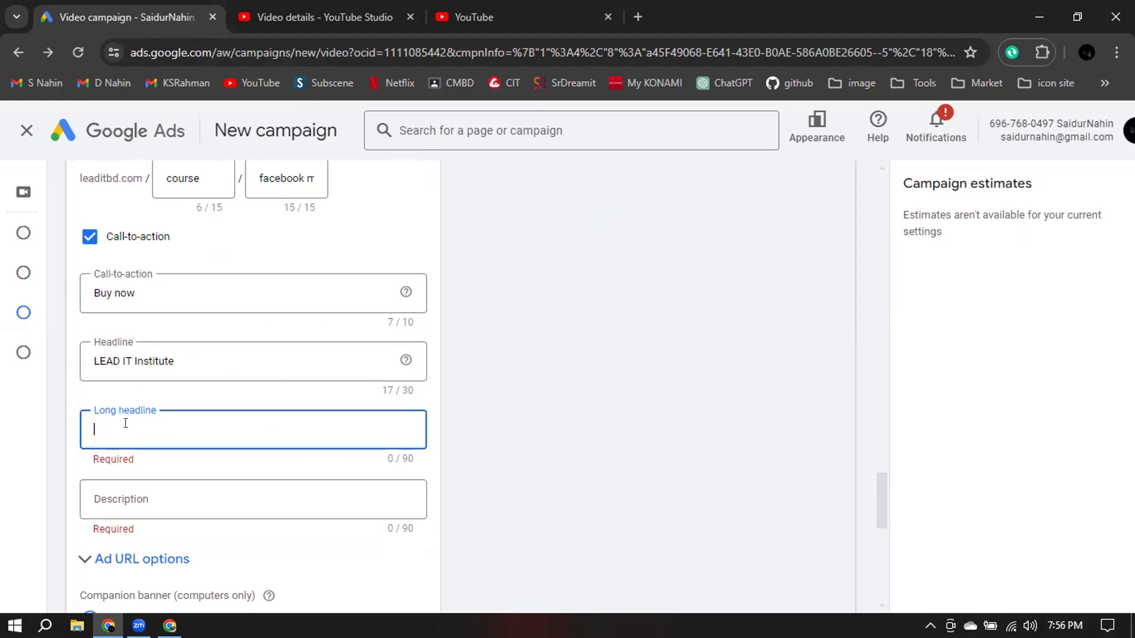
{"action": "type", "text": "Learn"}
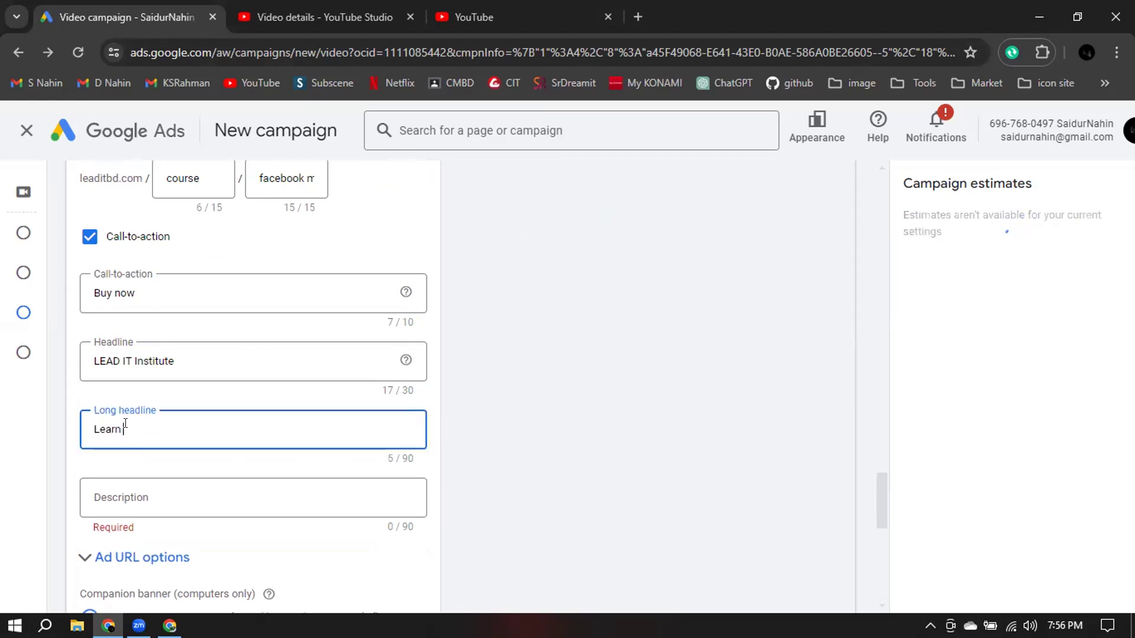
{"action": "type", "text": " Facebook Marketing and "}
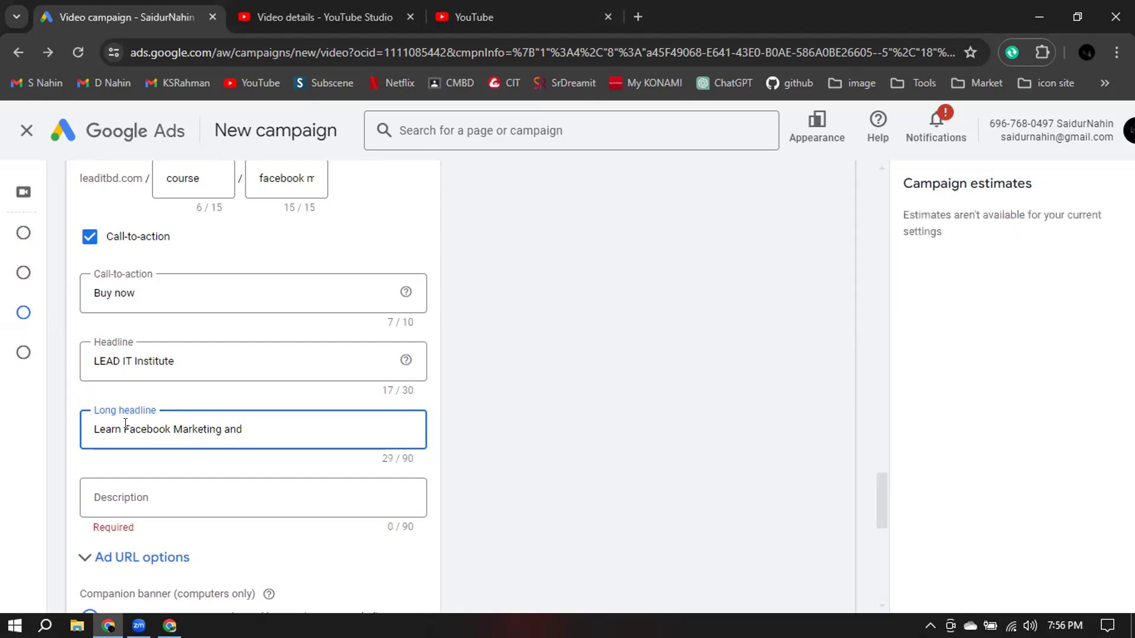
{"action": "type", "text": "Manage"}
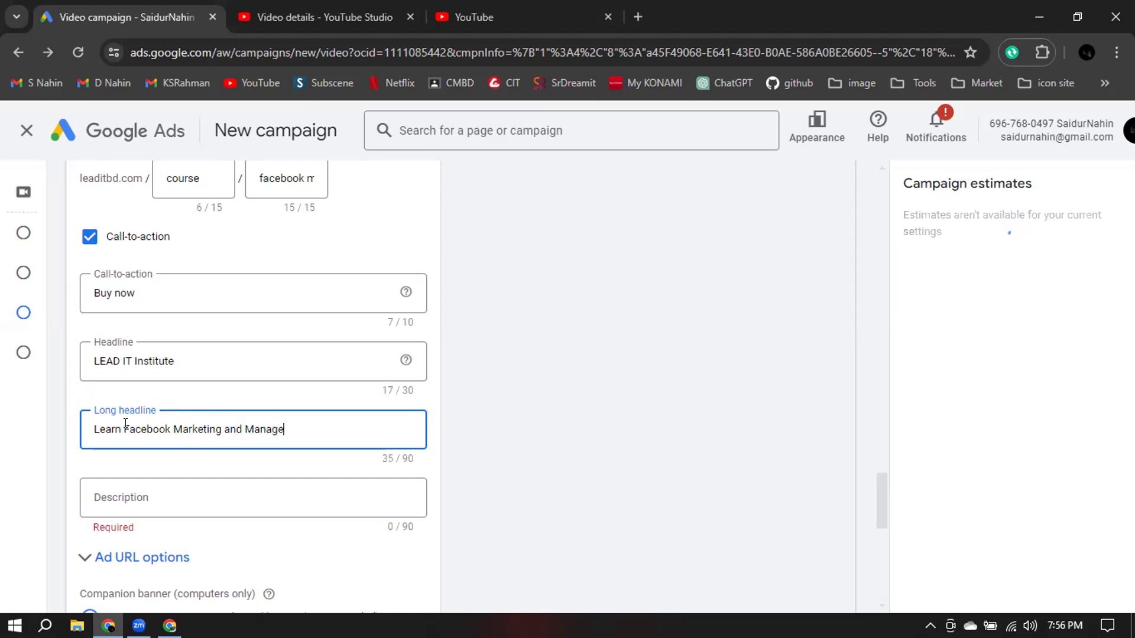
{"action": "type", "text": "ment with "}
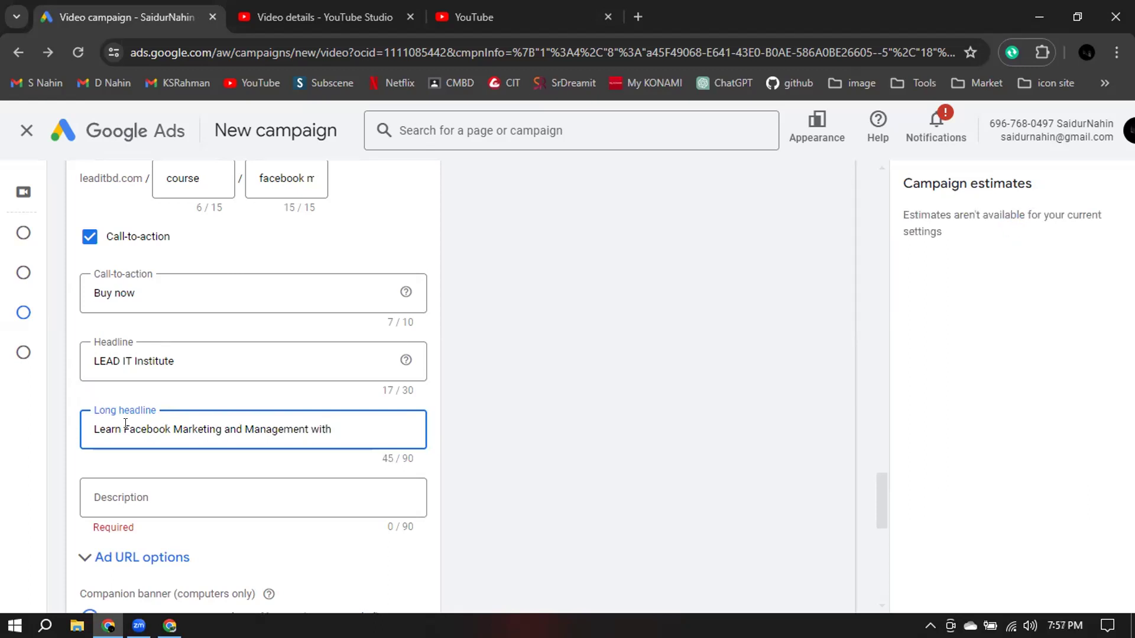
{"action": "type", "text": "Lead "}
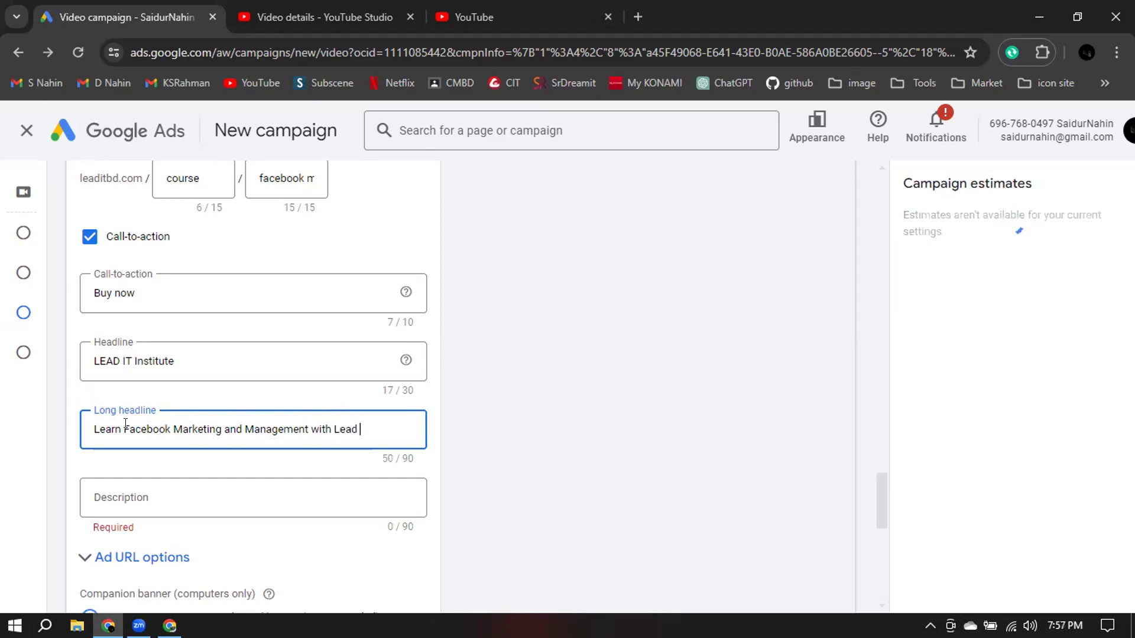
{"action": "type", "text": "IT In"}
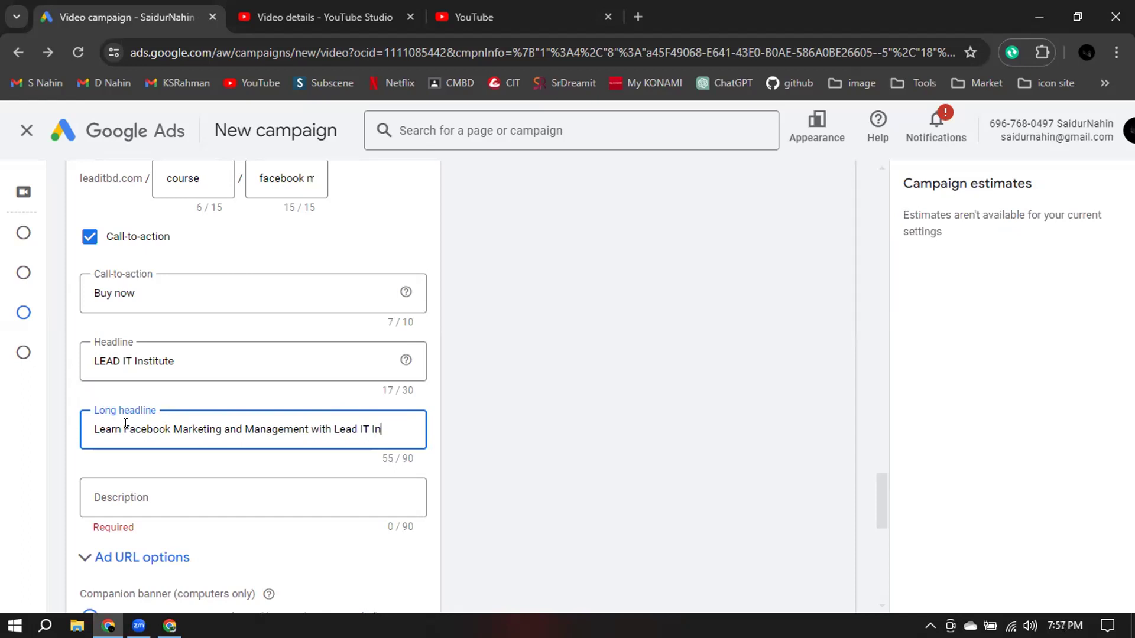
{"action": "type", "text": "stitute"}
Enter "We provide our best Mentors to develop your skills." as the ad's description and check the ad preview.
{"action": "left_click", "coordinate": [142, 497]}
{"action": "type", "text": "We"}
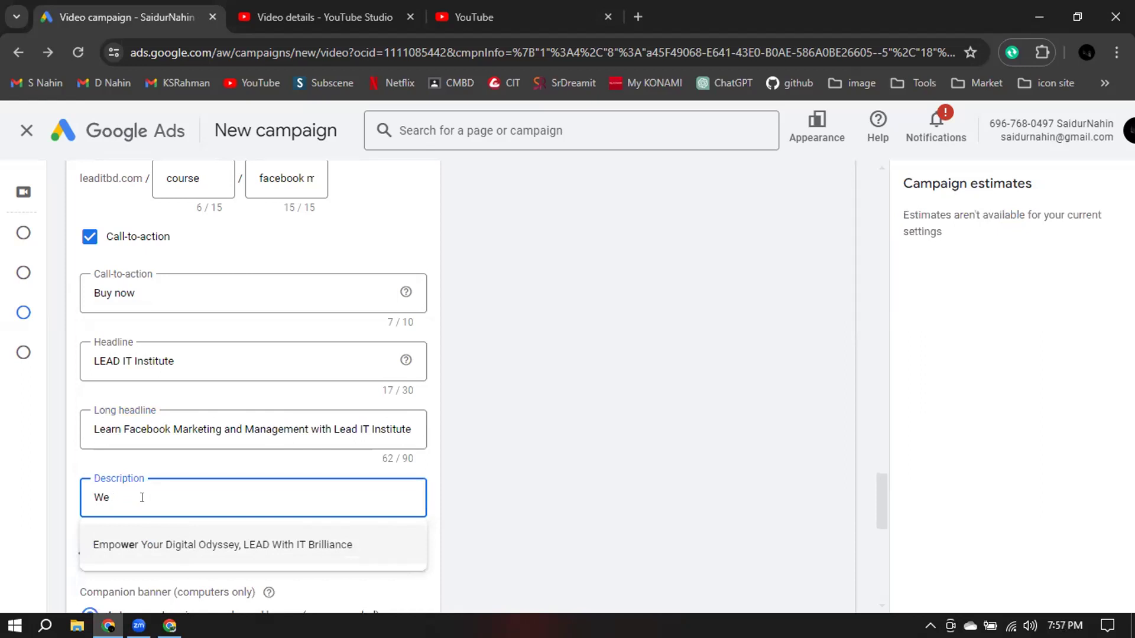
{"action": "type", "text": " provide "}
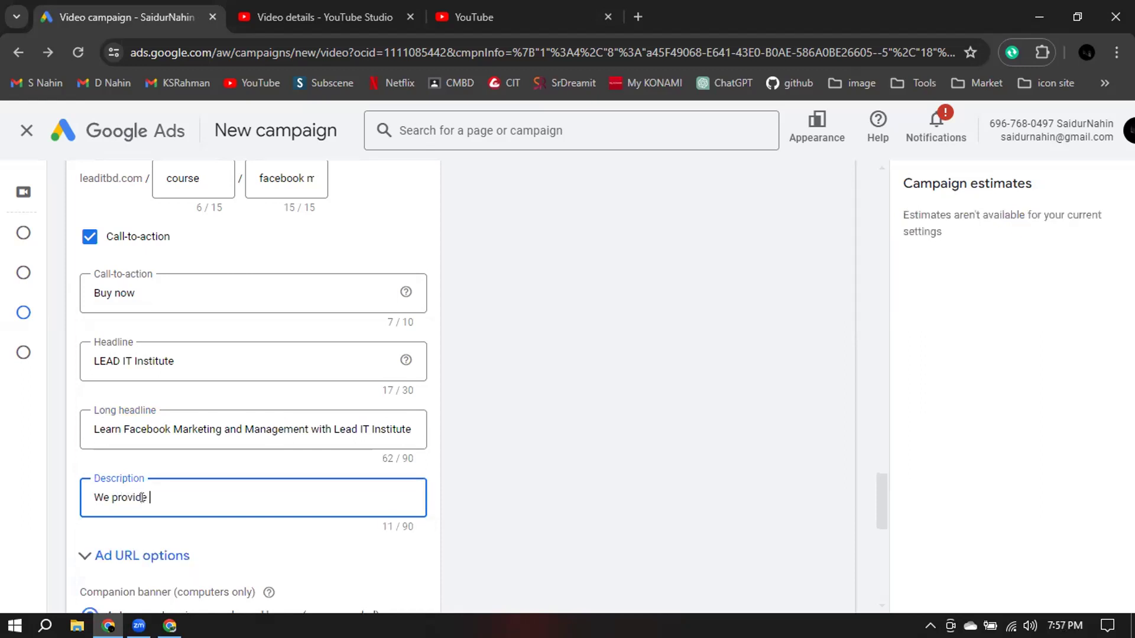
{"action": "type", "text": "our best Mentors to"}
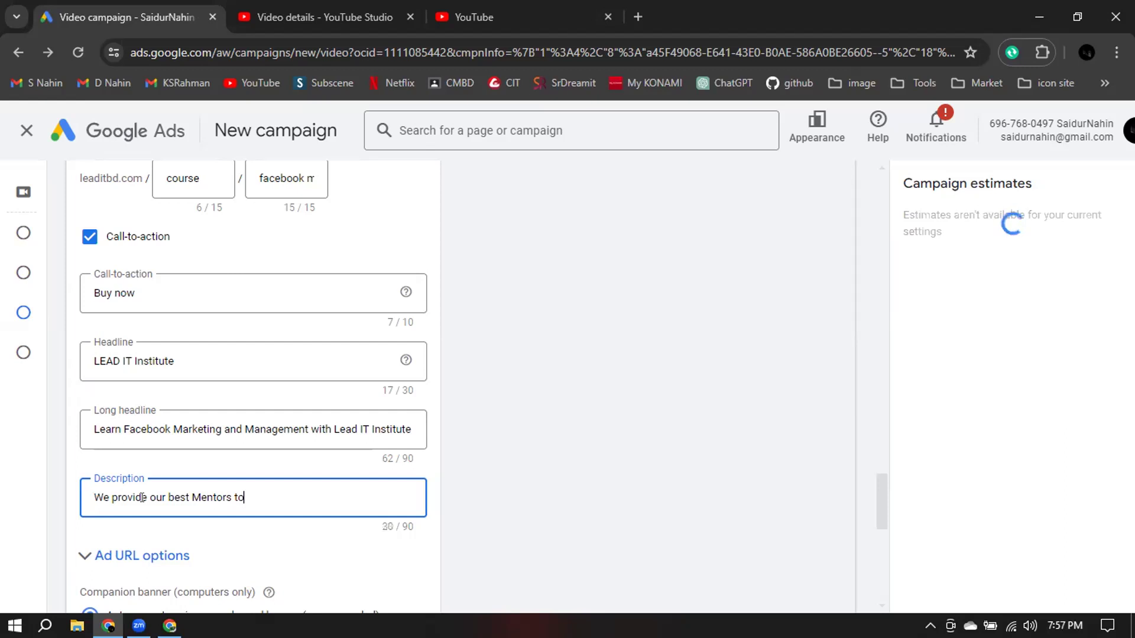
{"action": "type", "text": " develop your skills."}
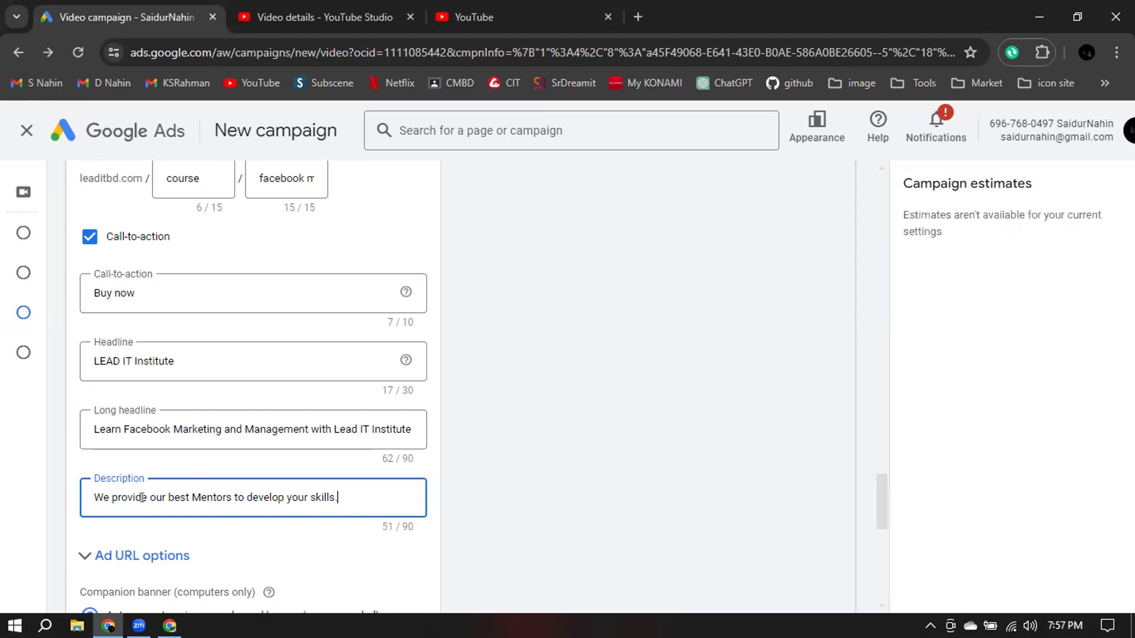
{"action": "scroll", "coordinate": [708, 462], "scroll_direction": "up", "scroll_amount": 4}
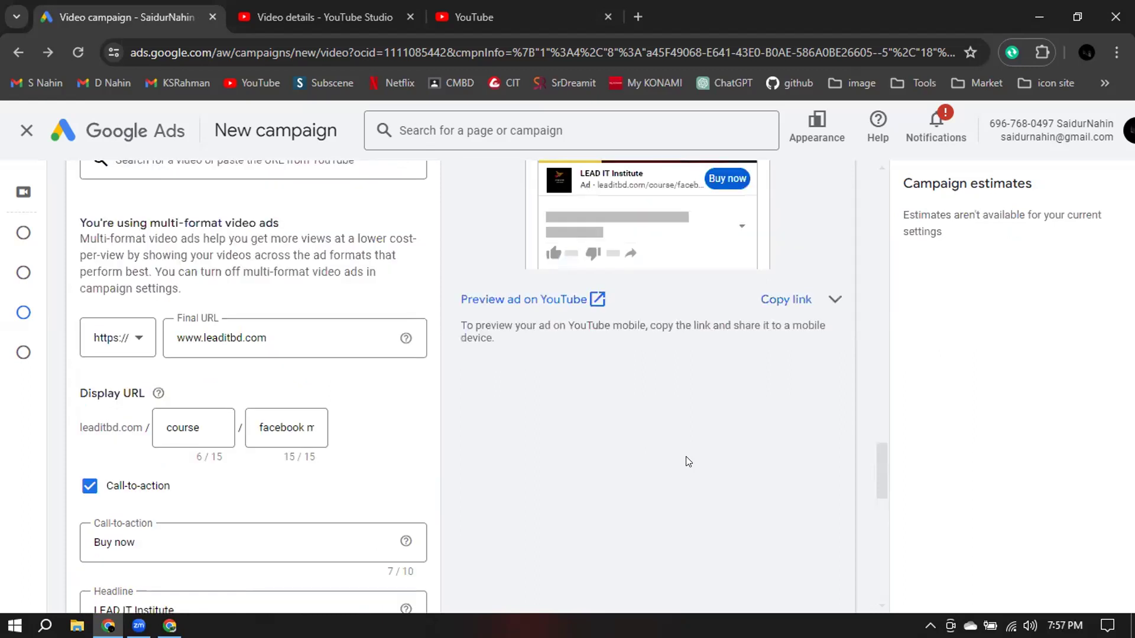
{"action": "scroll", "coordinate": [689, 462], "scroll_direction": "up", "scroll_amount": 4}
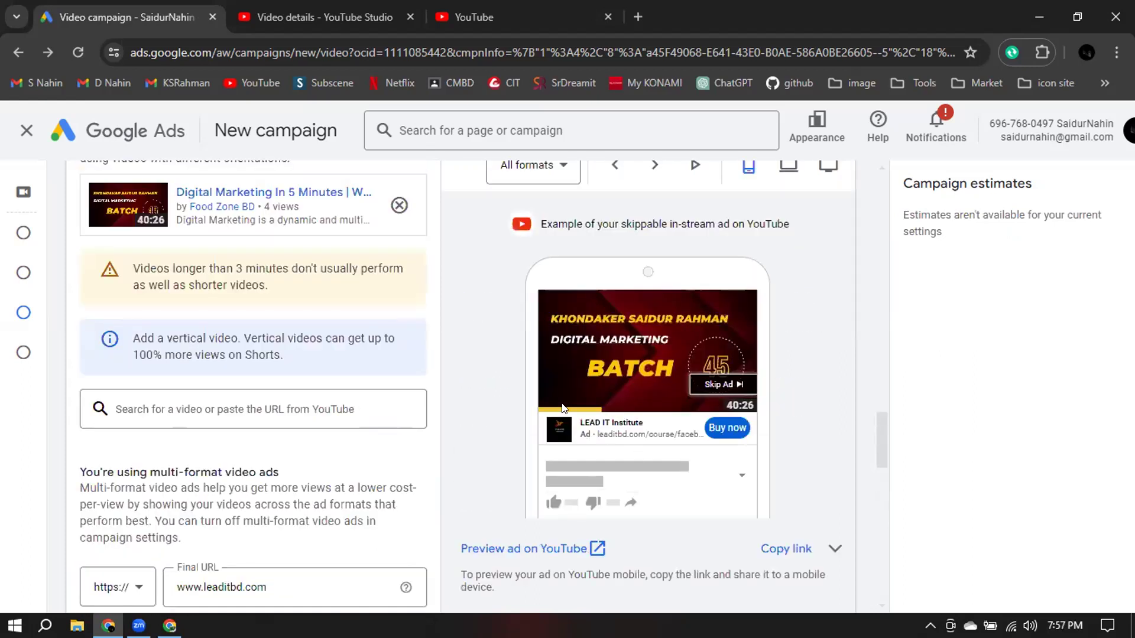
Rename the ad as "Facebook Marketing" and look over the completed ad fields and preview.
{"action": "scroll", "coordinate": [442, 458], "scroll_direction": "down", "scroll_amount": 11}
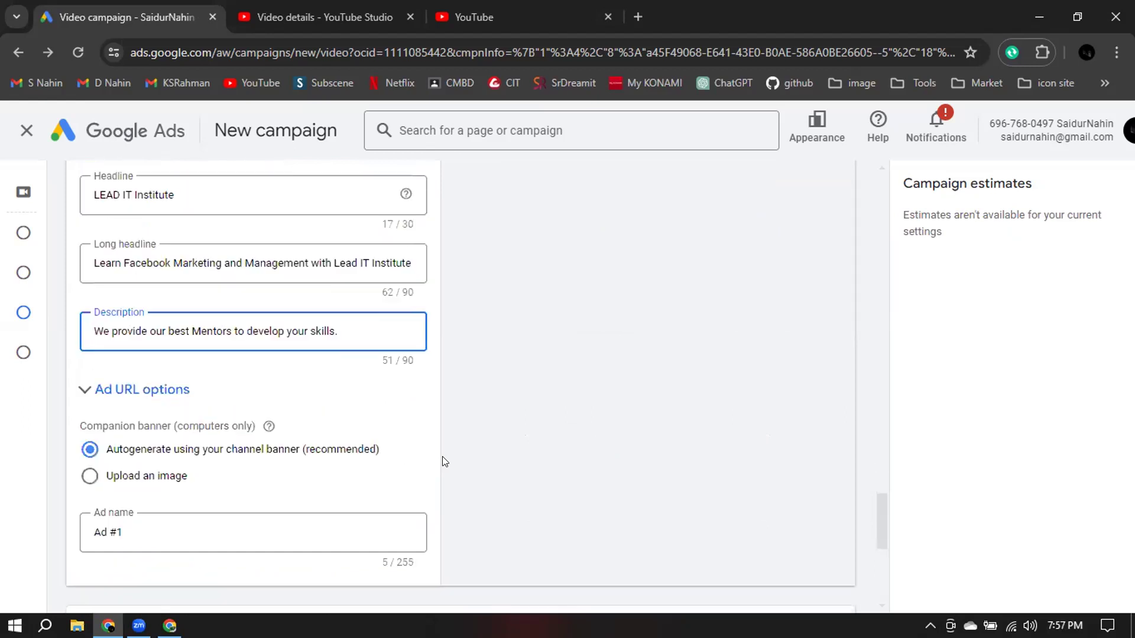
{"action": "scroll", "coordinate": [445, 461], "scroll_direction": "down", "scroll_amount": 1}
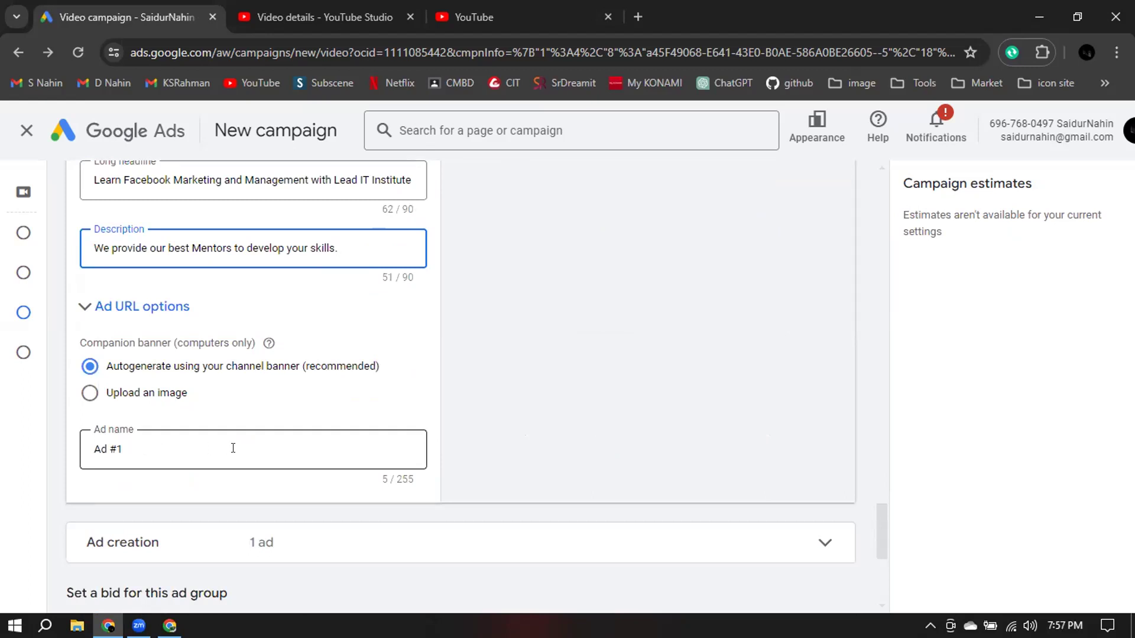
{"action": "scroll", "coordinate": [339, 448], "scroll_direction": "down", "scroll_amount": 2}
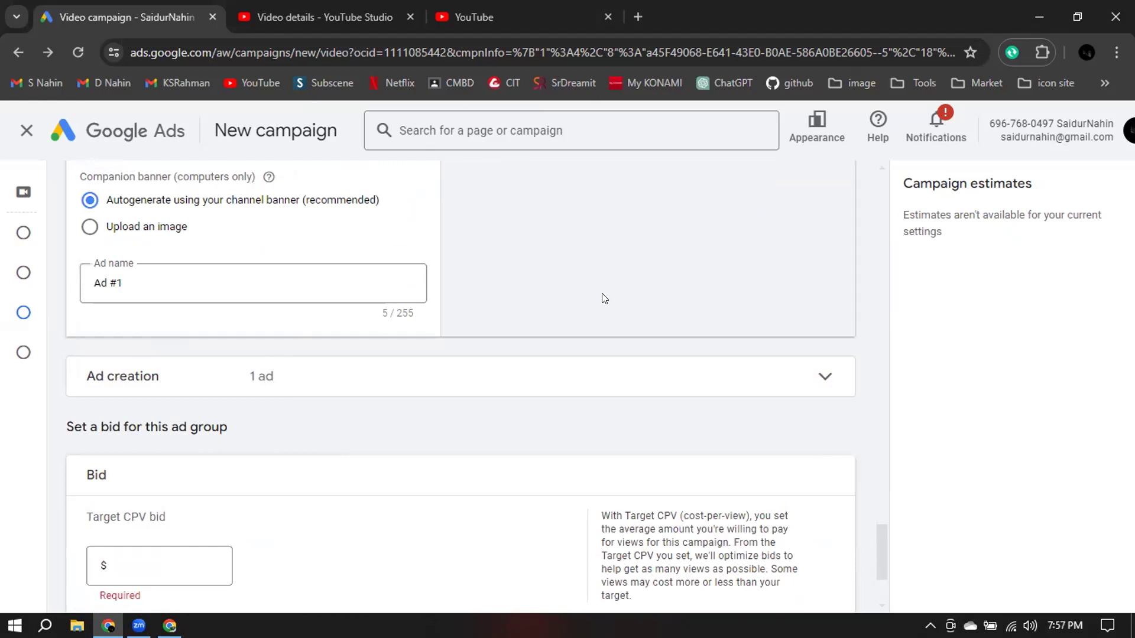
{"action": "triple_click", "coordinate": [153, 276]}
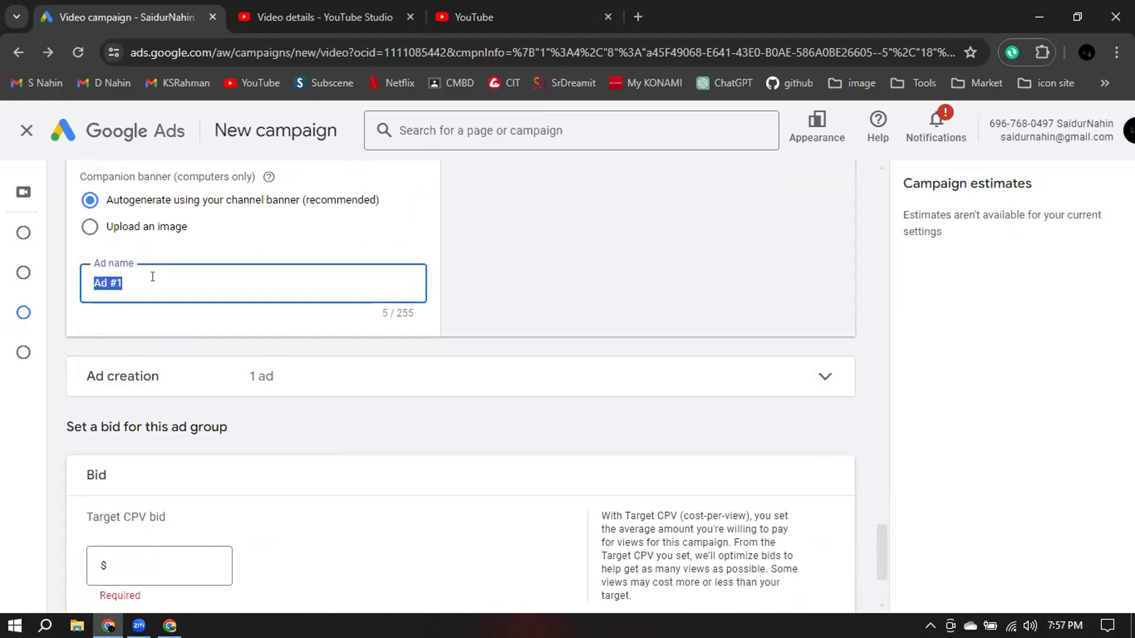
{"action": "scroll", "coordinate": [548, 296], "scroll_direction": "up", "scroll_amount": 5}
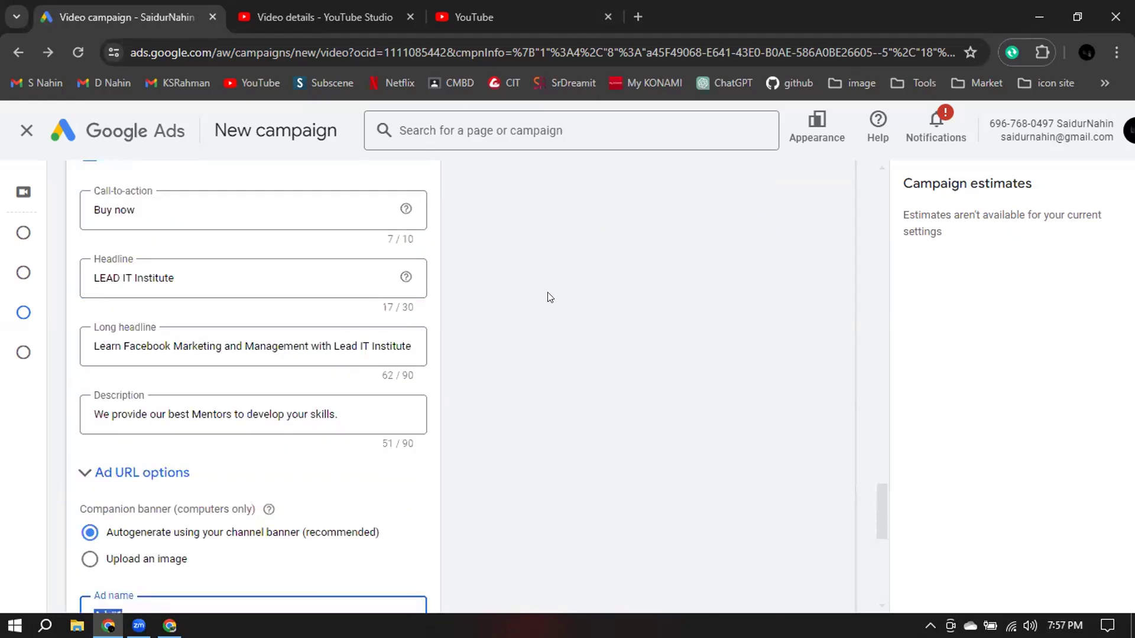
{"action": "scroll", "coordinate": [548, 295], "scroll_direction": "up", "scroll_amount": 7}
{"action": "scroll", "coordinate": [547, 292], "scroll_direction": "down", "scroll_amount": 10}
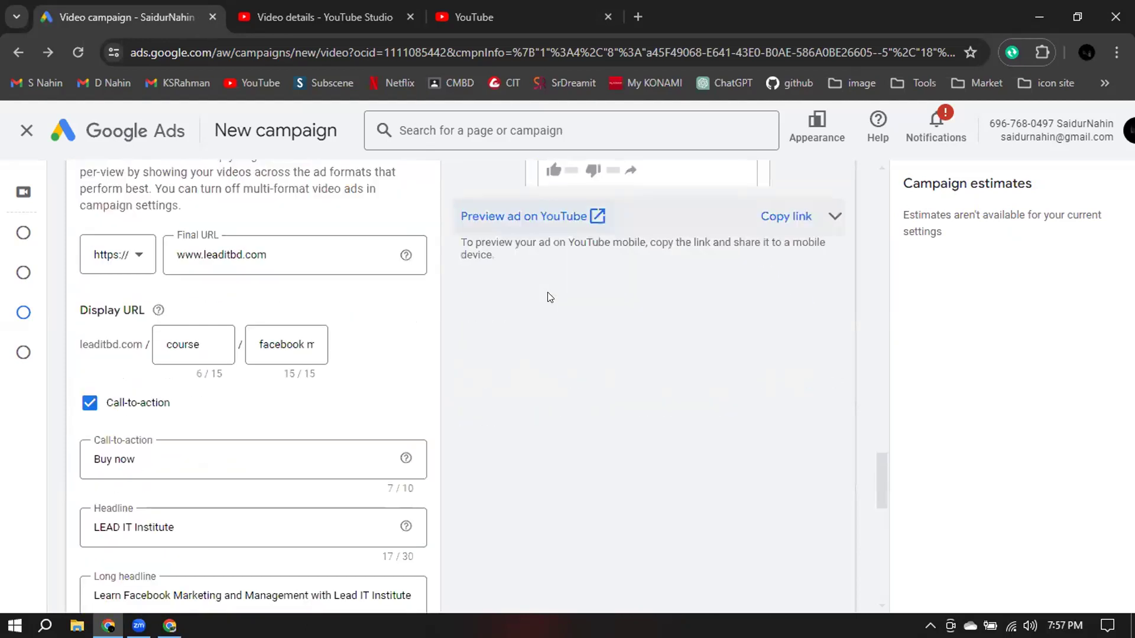
{"action": "type", "text": "F"}
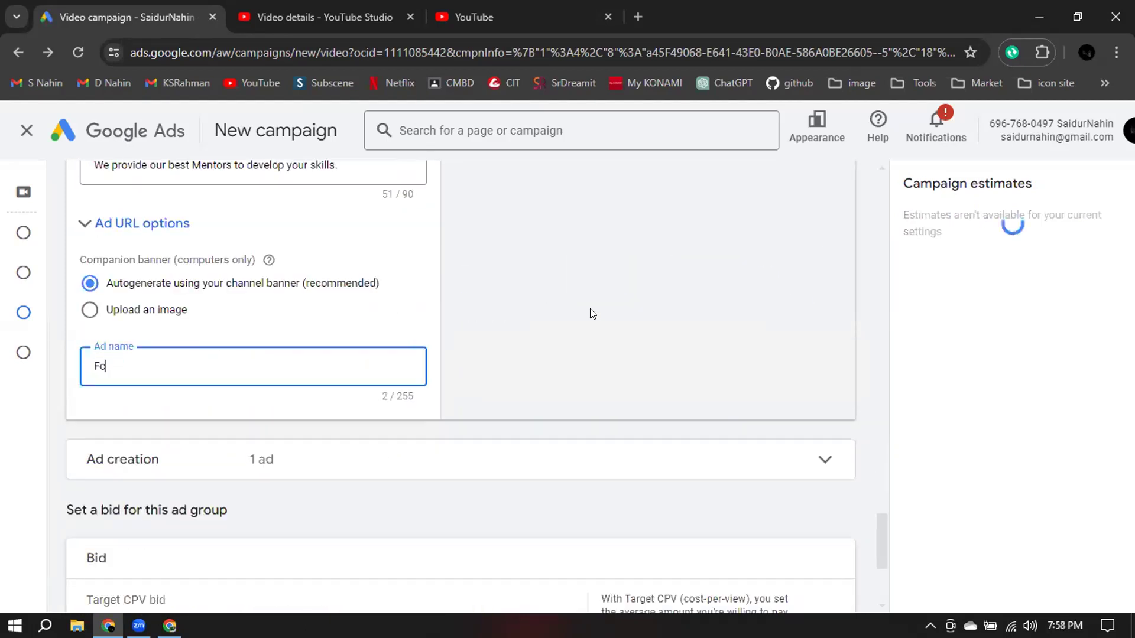
{"action": "type", "text": "acebook Marketing"}
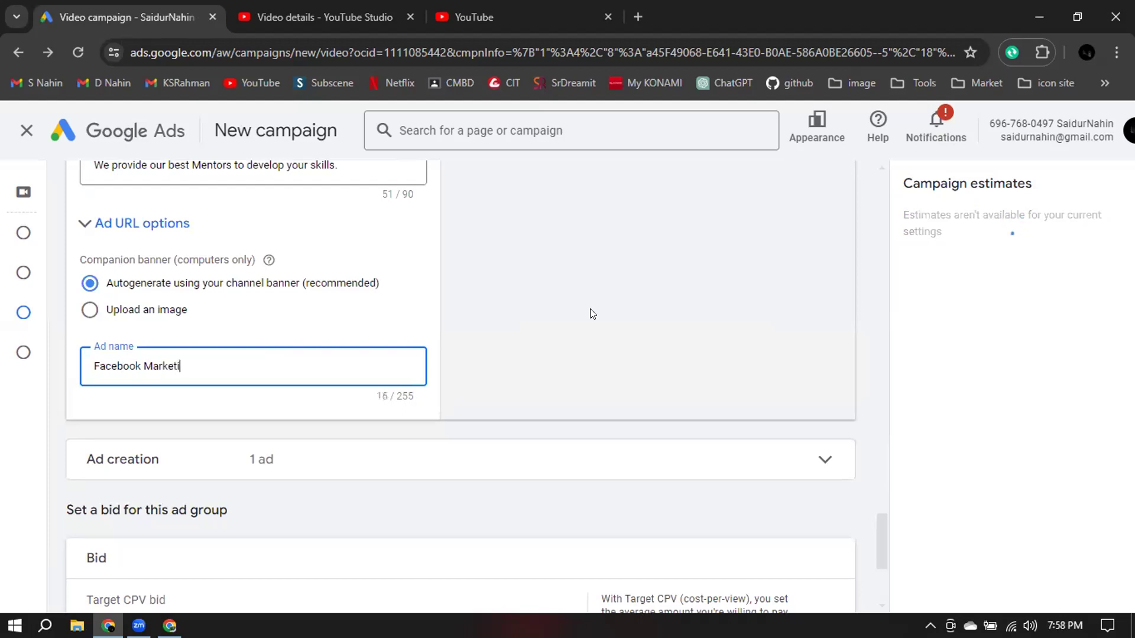
{"action": "left_click", "coordinate": [694, 314]}
{"action": "scroll", "coordinate": [692, 312], "scroll_direction": "up", "scroll_amount": 3}
{"action": "scroll", "coordinate": [695, 316], "scroll_direction": "up", "scroll_amount": 8}
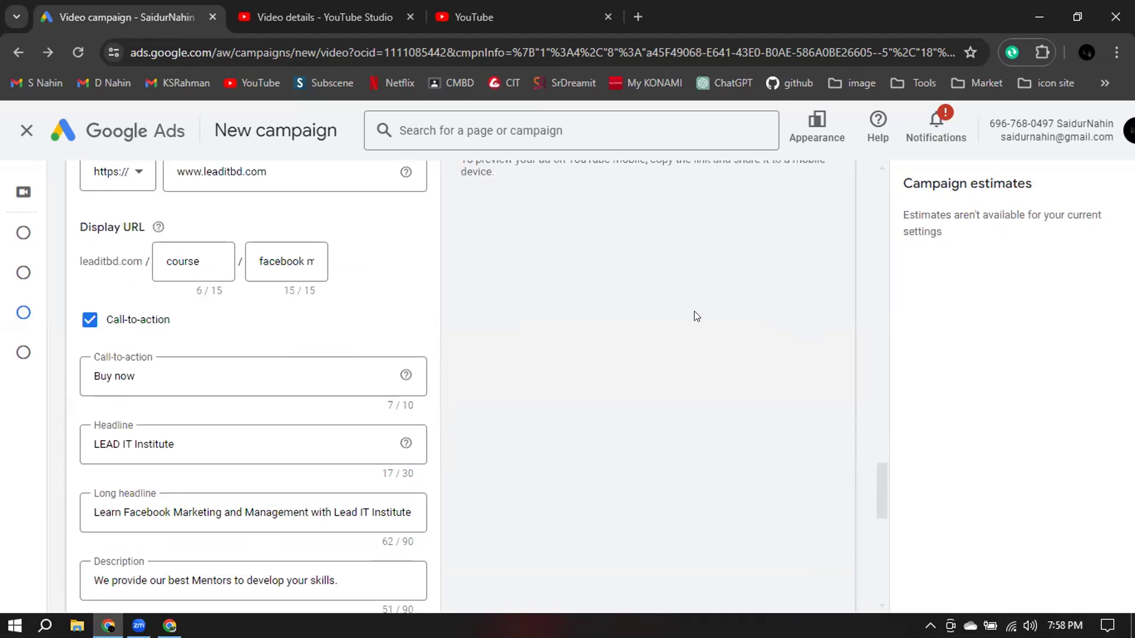
{"action": "scroll", "coordinate": [695, 313], "scroll_direction": "up", "scroll_amount": 5}
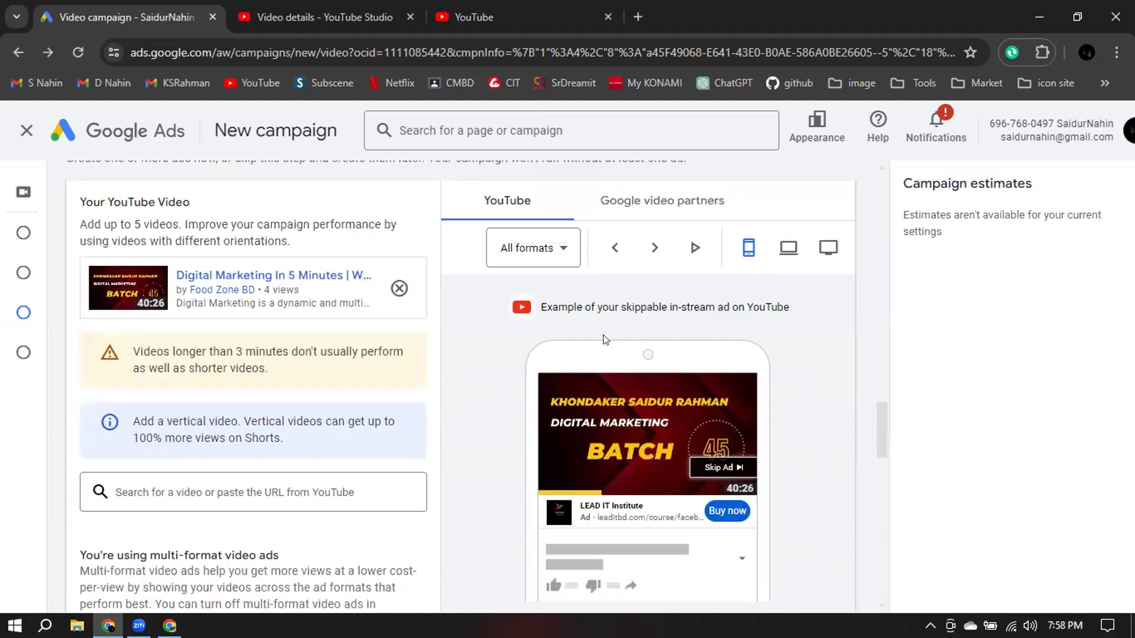
Set the ad group's target CPV bid to $0.02.
{"action": "scroll", "coordinate": [603, 343], "scroll_direction": "down", "scroll_amount": 20}
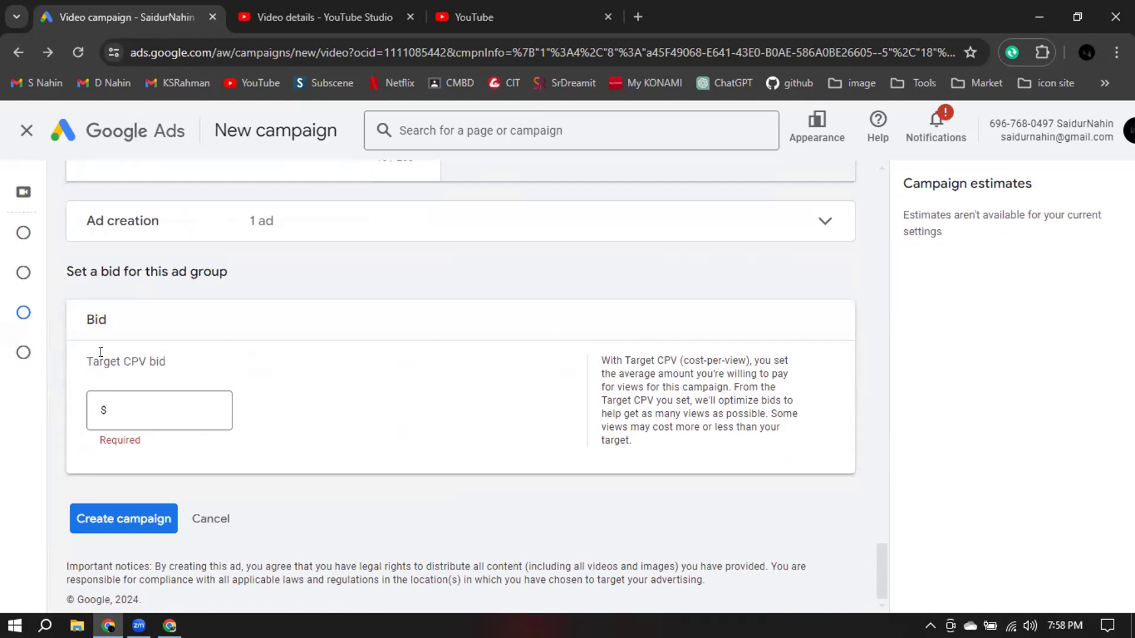
{"action": "left_click", "coordinate": [173, 406]}
{"action": "type", "text": "0.02"}
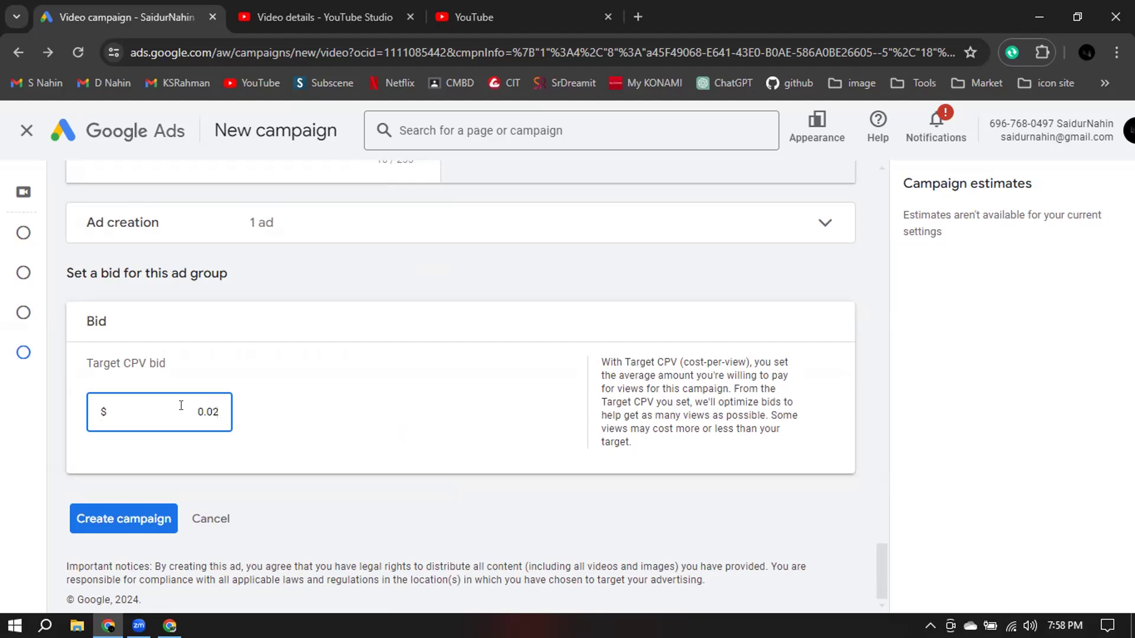
Submit the campaign for creation and confirm the account holder's identity with the Windows Hello passkey, entering its PIN.
{"action": "left_click", "coordinate": [131, 525]}
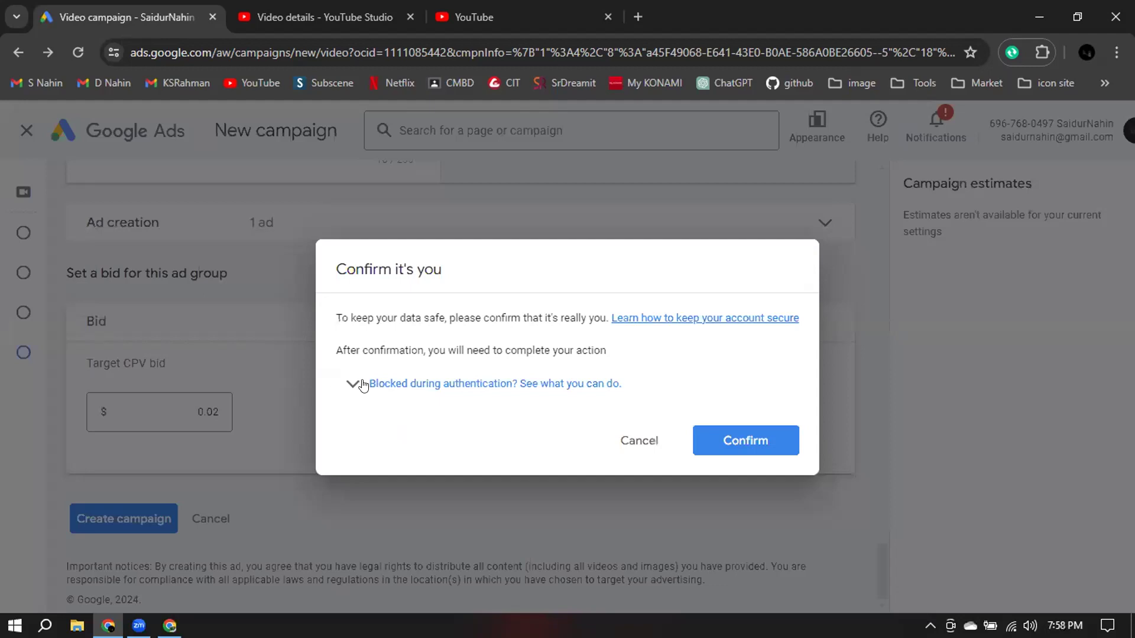
{"action": "left_click", "coordinate": [364, 386]}
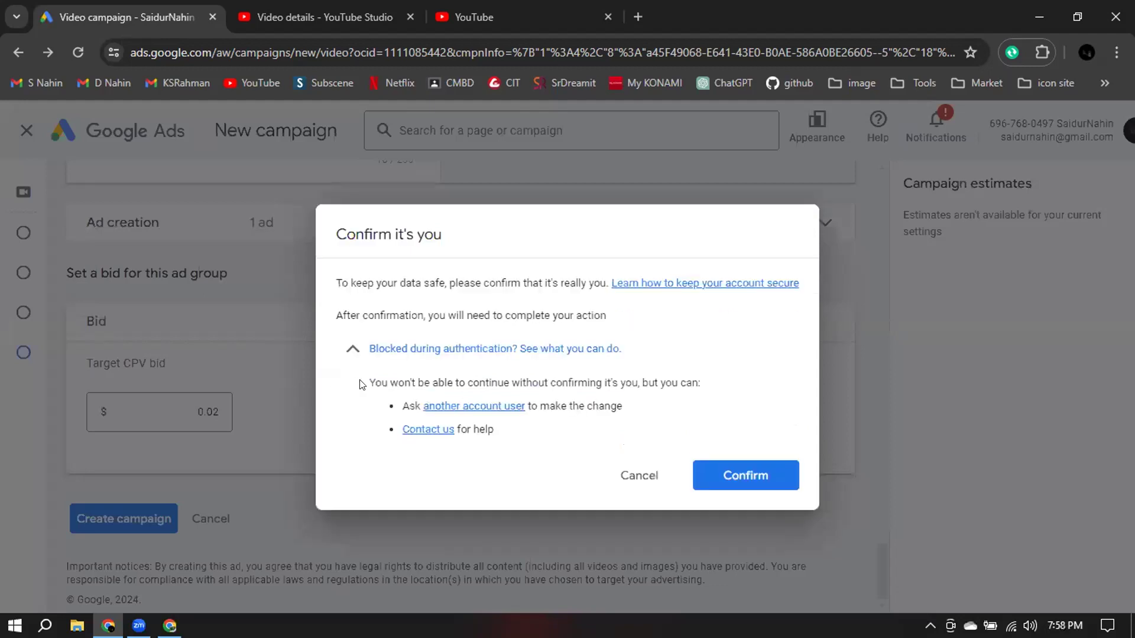
{"action": "left_click", "coordinate": [730, 476]}
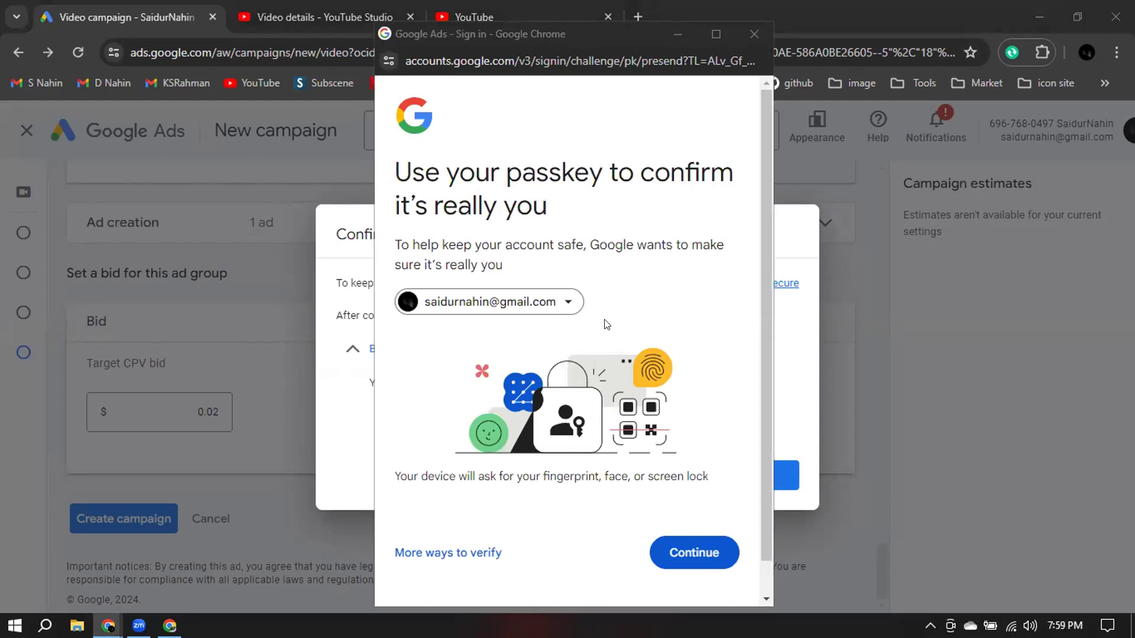
{"action": "left_click", "coordinate": [698, 566]}
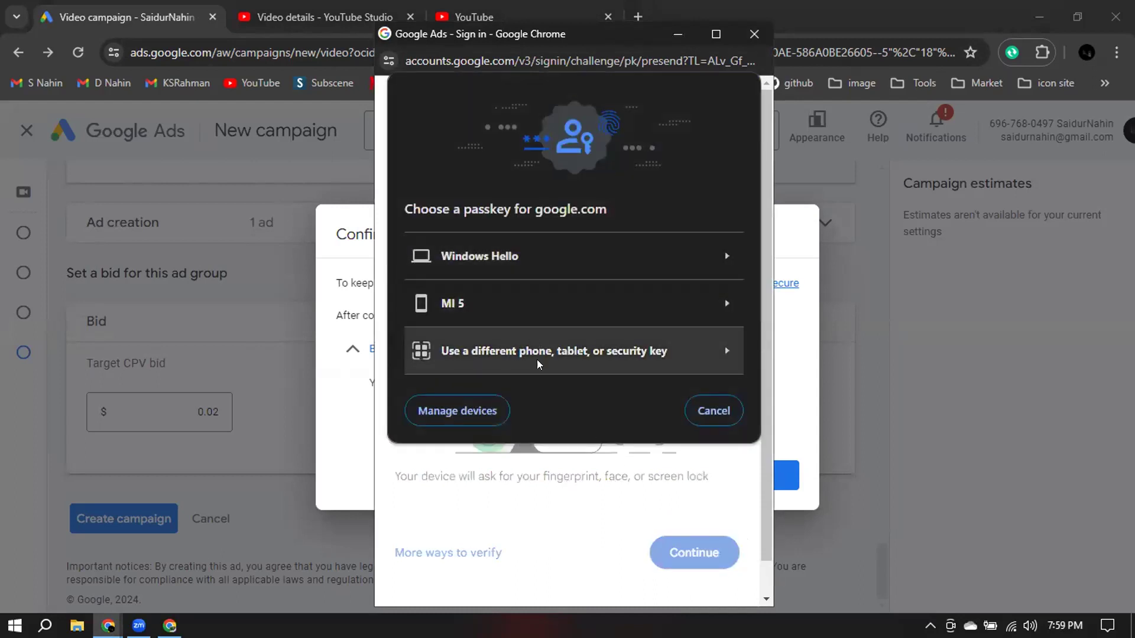
{"action": "left_click", "coordinate": [538, 255]}
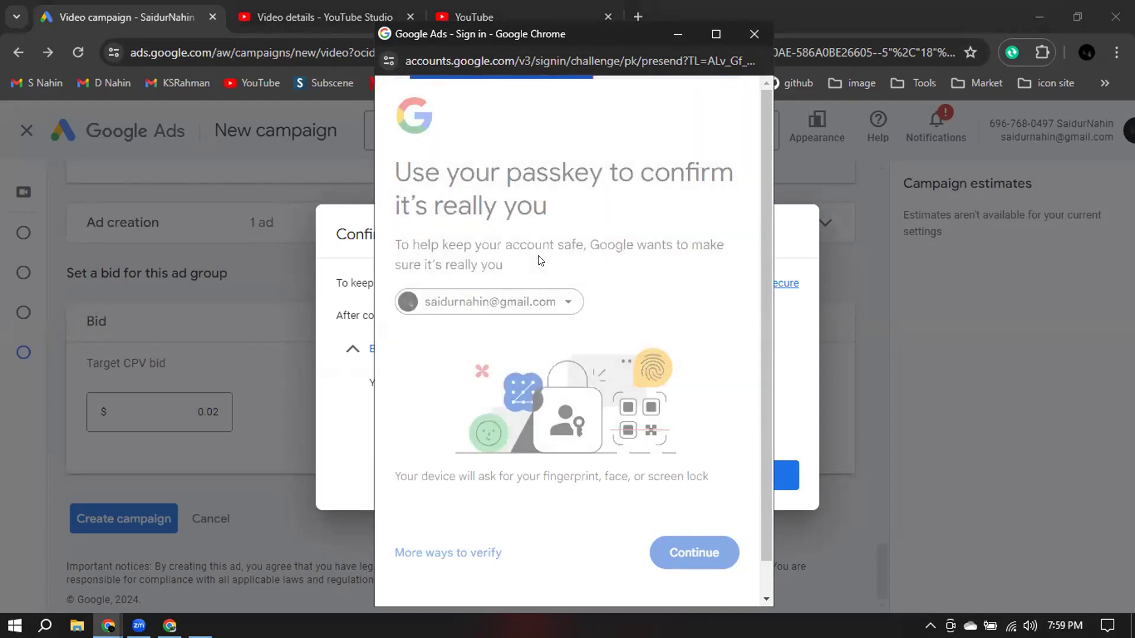
{"action": "type", "text": "****"}
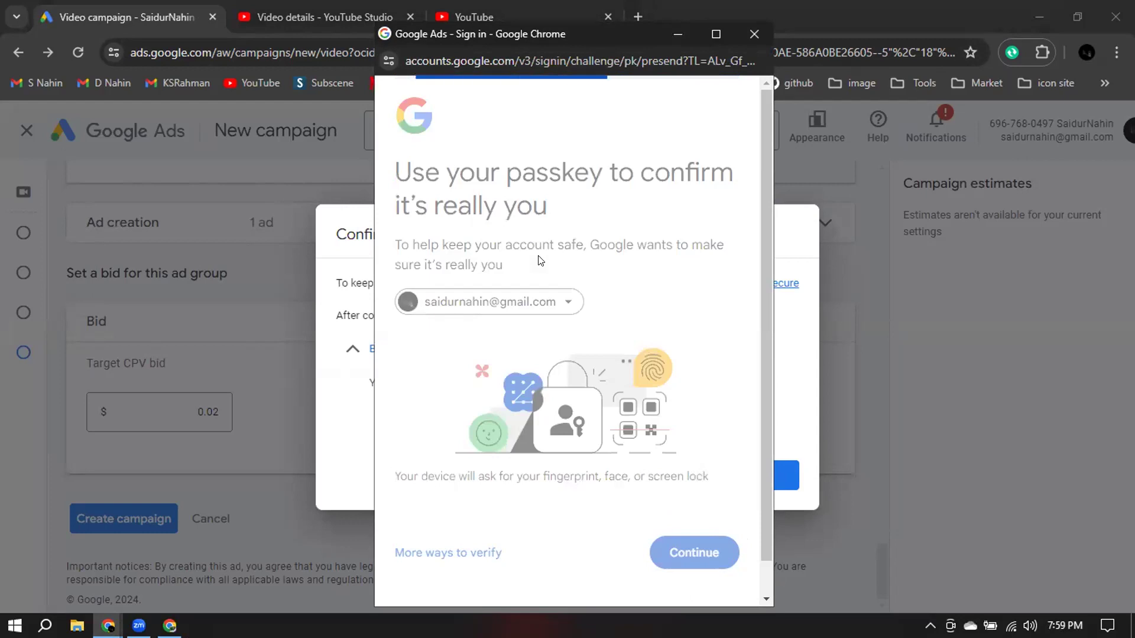
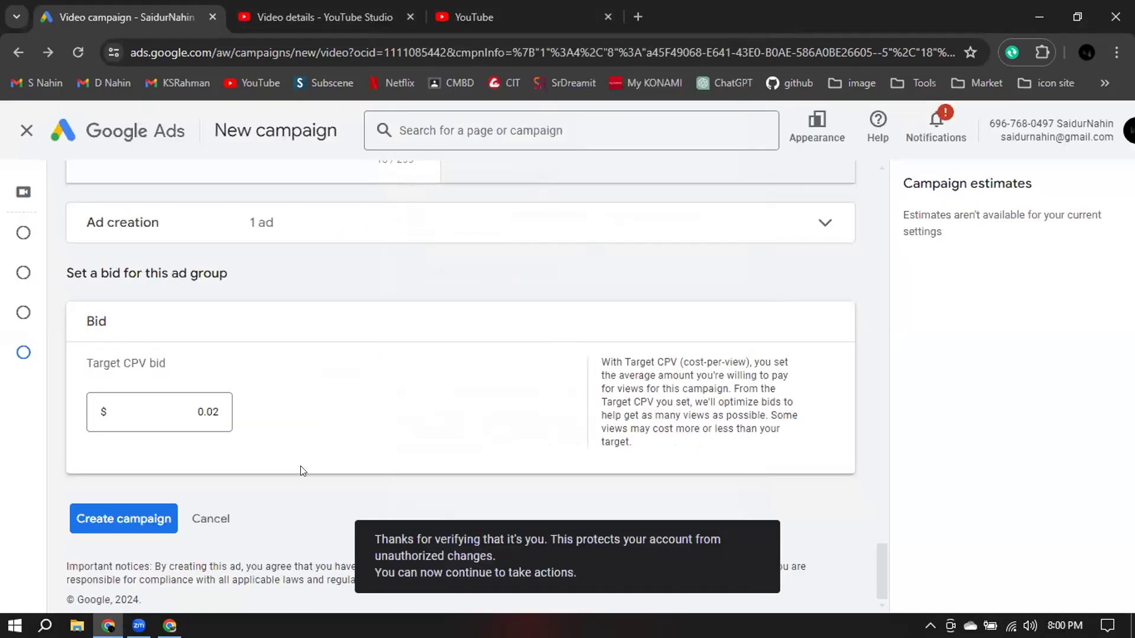
Create the campaign and expand its summary to review the ad group and video ad information.
{"action": "left_click", "coordinate": [126, 525]}
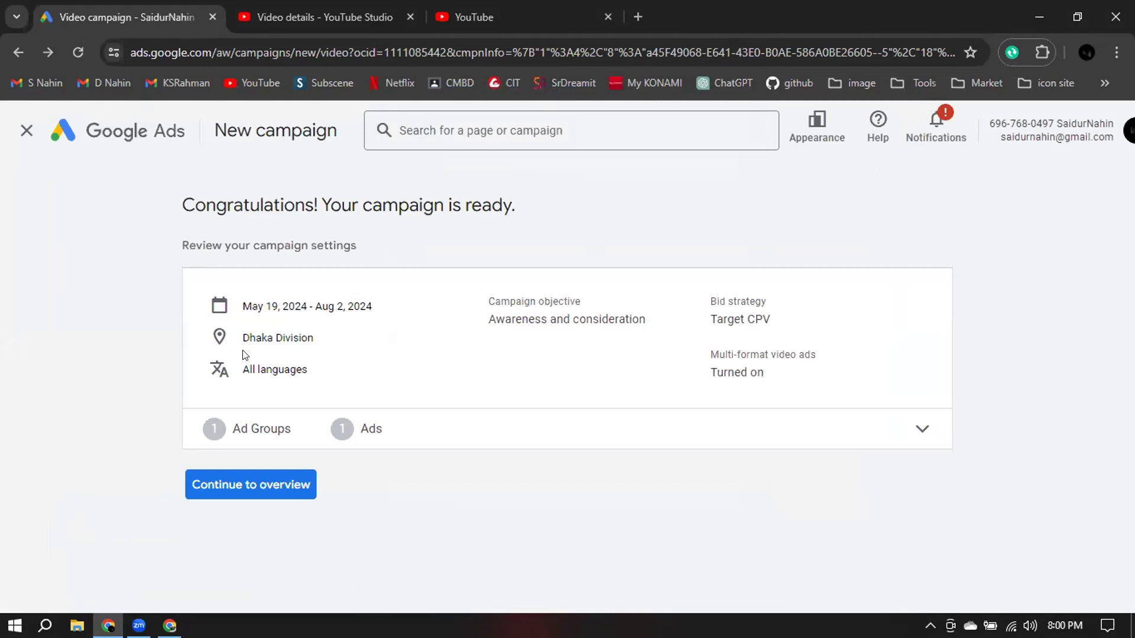
{"action": "left_click", "coordinate": [896, 436]}
{"action": "scroll", "coordinate": [367, 461], "scroll_direction": "down", "scroll_amount": 3}
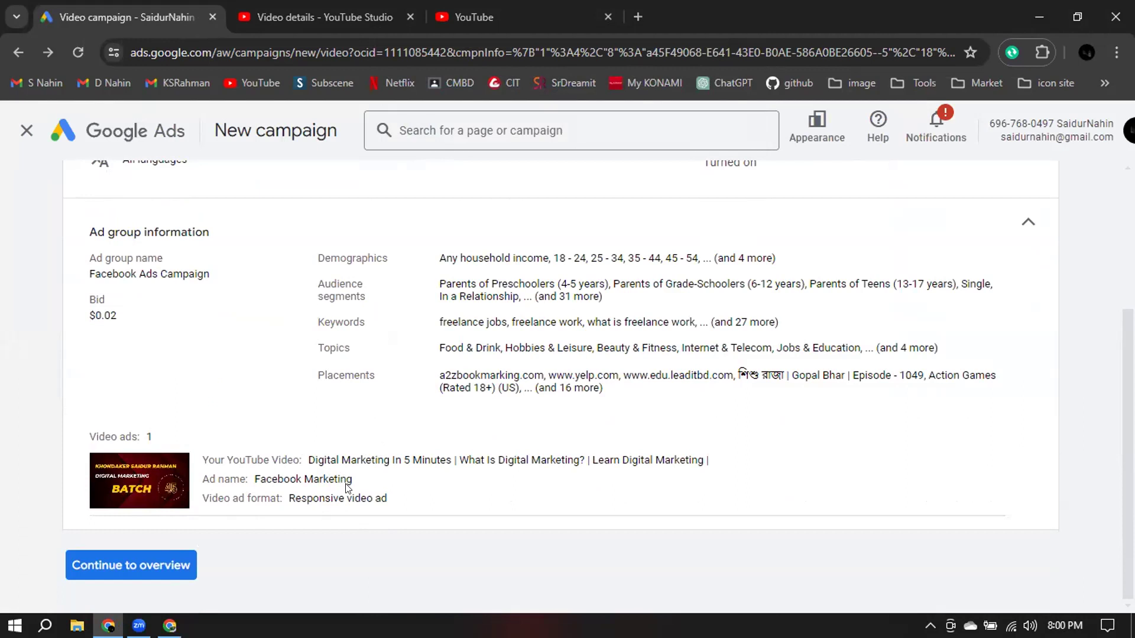
Continue to the new campaign's overview and look through its diagnostics, video ad, topics, placements, locations and keywords cards.
{"action": "scroll", "coordinate": [362, 441], "scroll_direction": "up", "scroll_amount": 3}
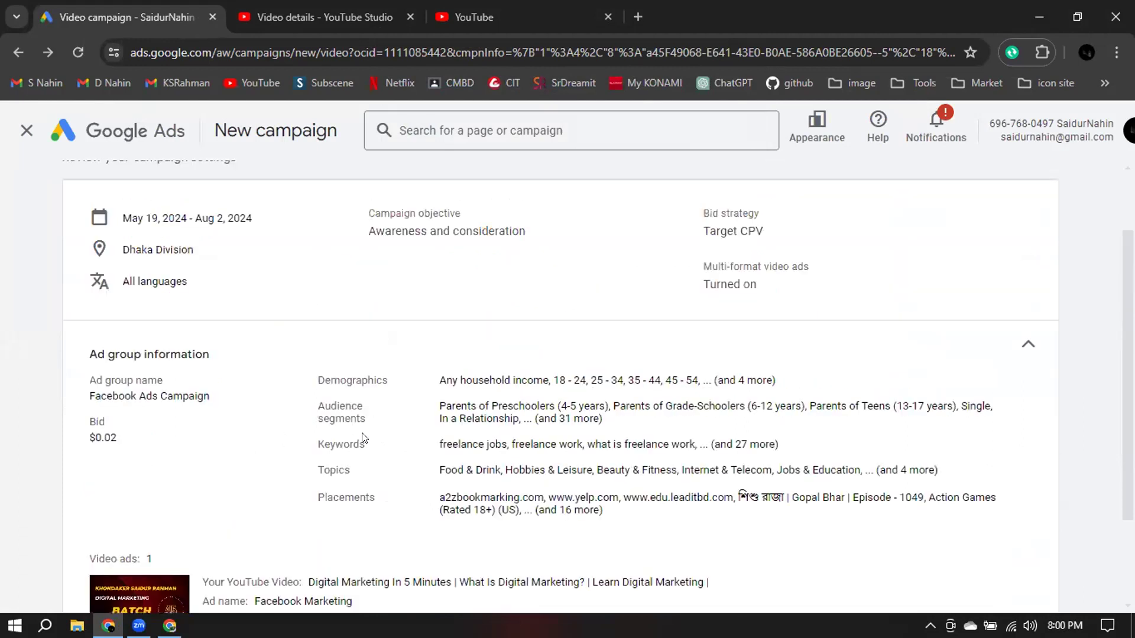
{"action": "scroll", "coordinate": [363, 436], "scroll_direction": "down", "scroll_amount": 3}
{"action": "left_click", "coordinate": [152, 569]}
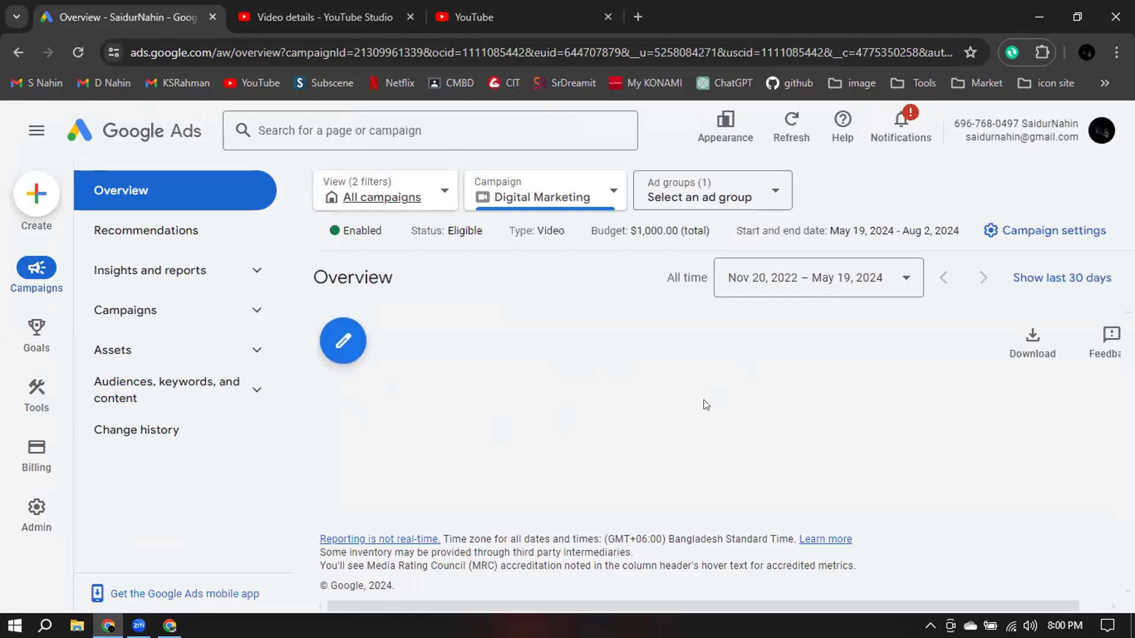
{"action": "scroll", "coordinate": [470, 420], "scroll_direction": "down", "scroll_amount": 3}
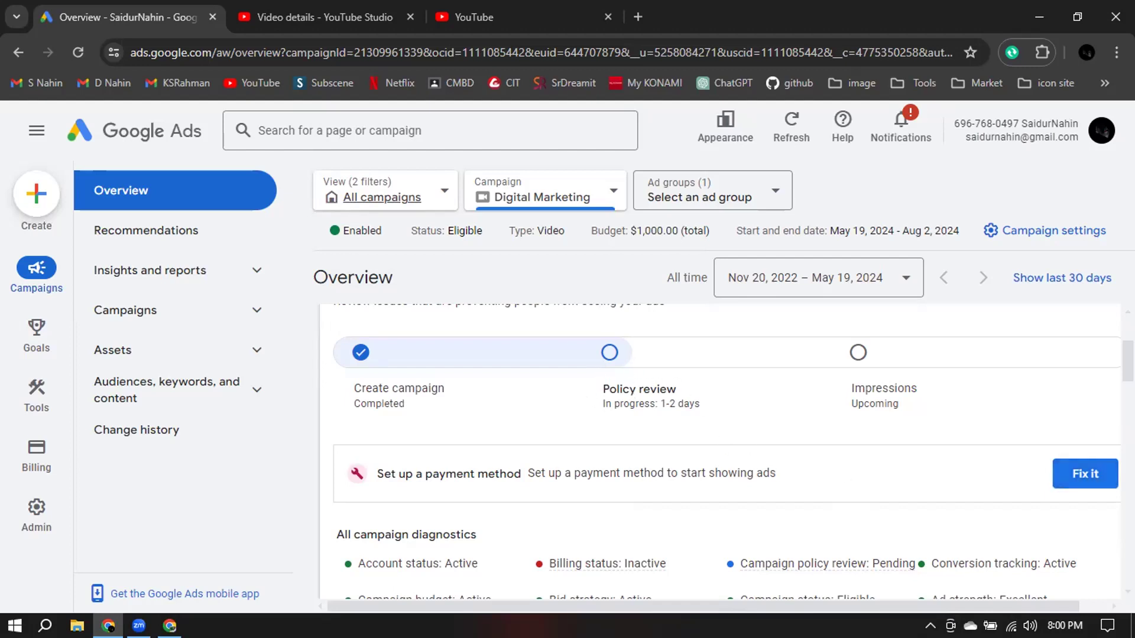
{"action": "scroll", "coordinate": [1057, 472], "scroll_direction": "down", "scroll_amount": 3}
{"action": "scroll", "coordinate": [1071, 479], "scroll_direction": "up", "scroll_amount": 3}
{"action": "scroll", "coordinate": [1072, 479], "scroll_direction": "down", "scroll_amount": 4}
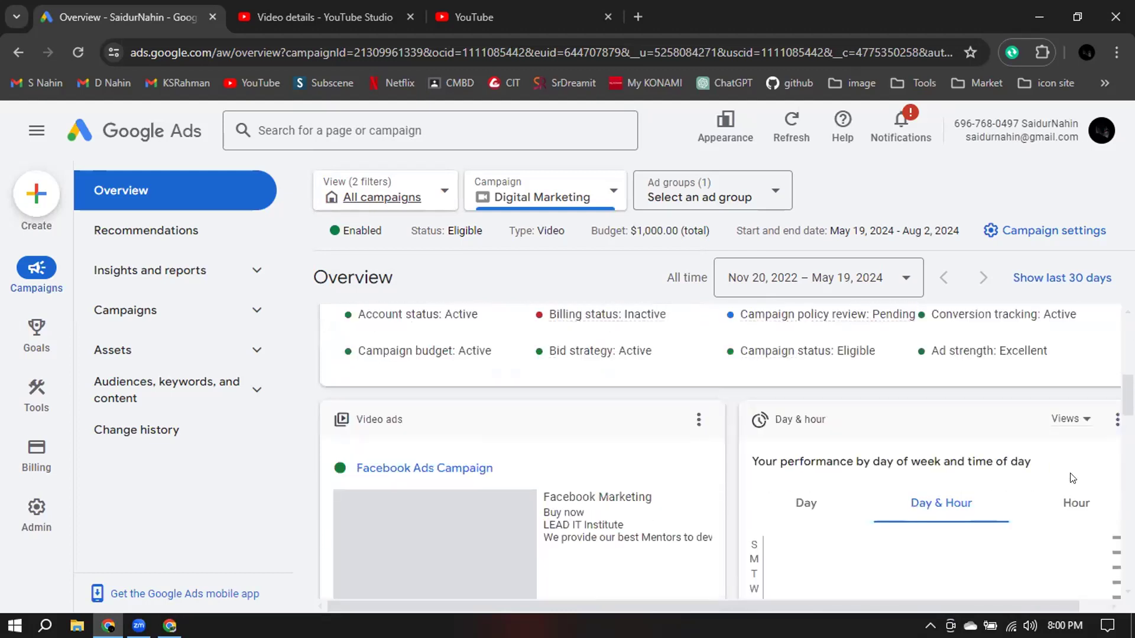
{"action": "scroll", "coordinate": [1072, 478], "scroll_direction": "down", "scroll_amount": 9}
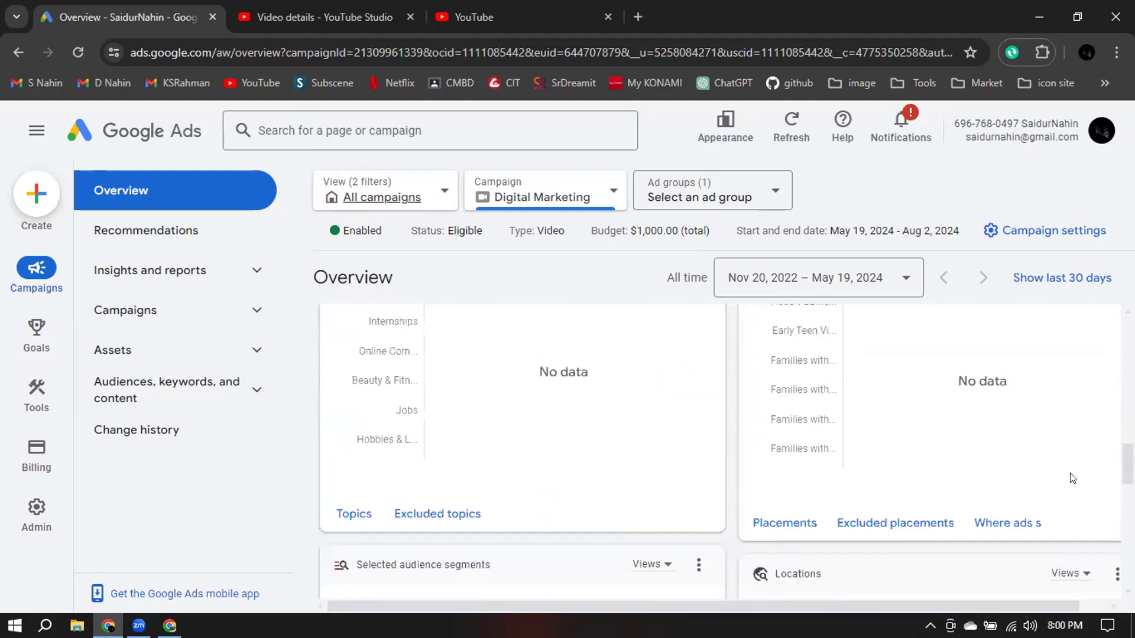
{"action": "scroll", "coordinate": [1073, 477], "scroll_direction": "down", "scroll_amount": 4}
{"action": "scroll", "coordinate": [1071, 473], "scroll_direction": "down", "scroll_amount": 3}
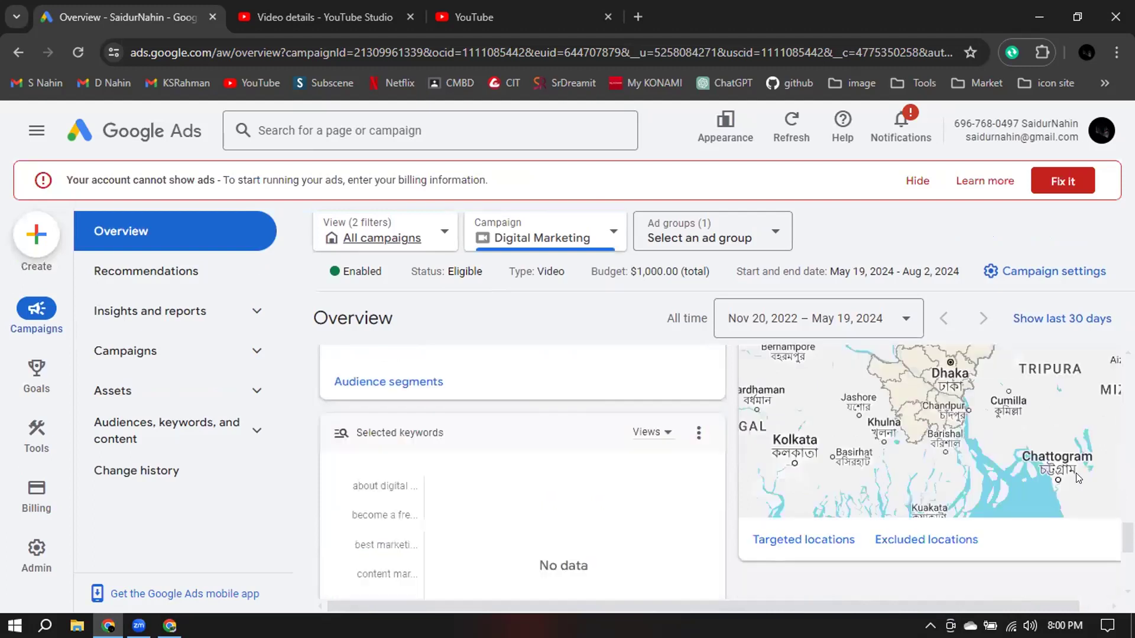
{"action": "scroll", "coordinate": [1077, 478], "scroll_direction": "down", "scroll_amount": 3}
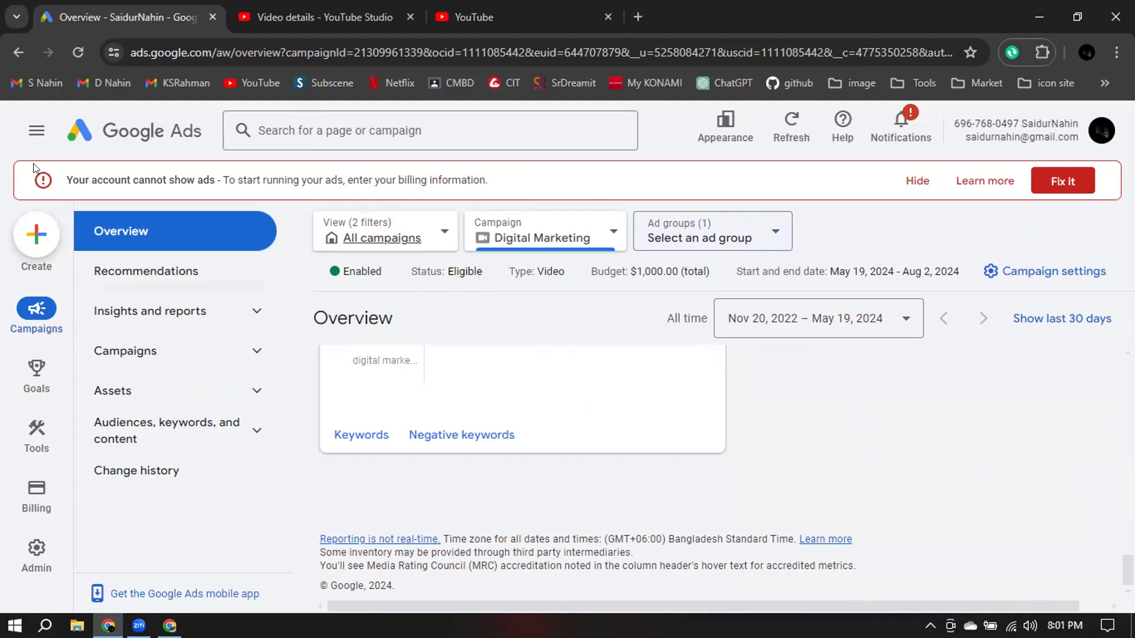
Open the account's billing setup, look over the payments profile and payment method sections, and hide the account warning.
{"action": "mouse_move", "coordinate": [21, 476]}
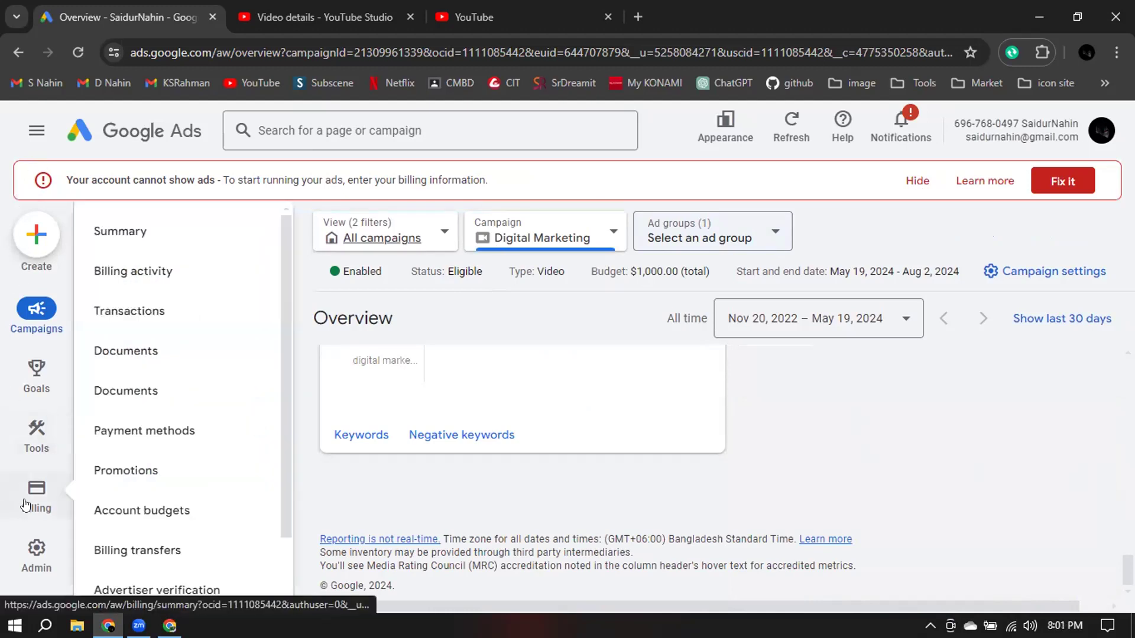
{"action": "left_click", "coordinate": [24, 503]}
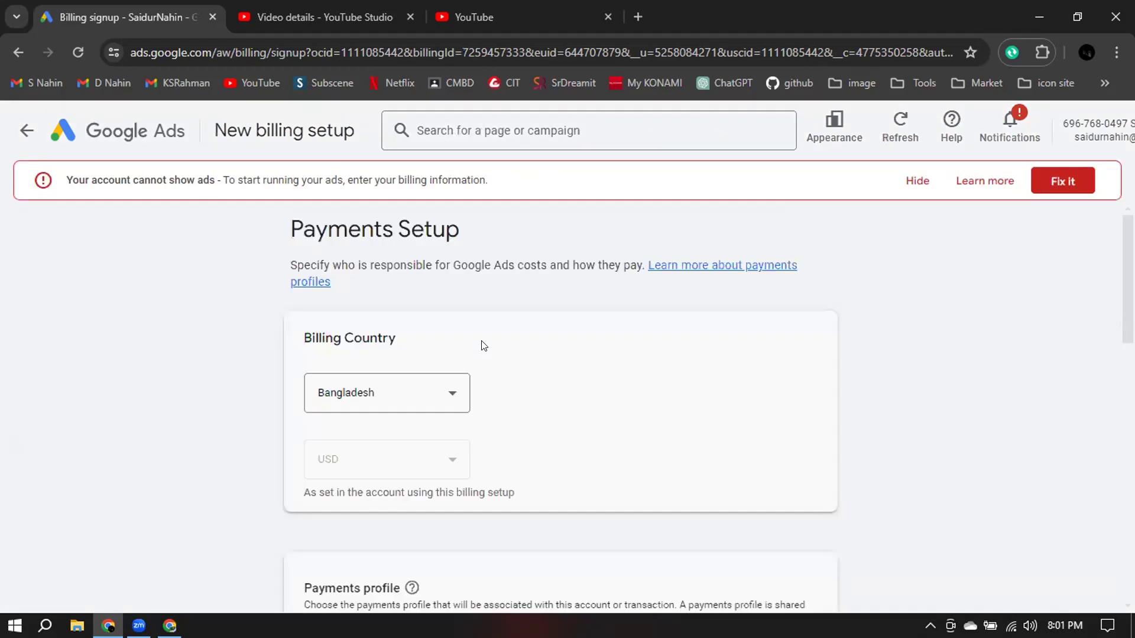
{"action": "scroll", "coordinate": [483, 346], "scroll_direction": "down", "scroll_amount": 5}
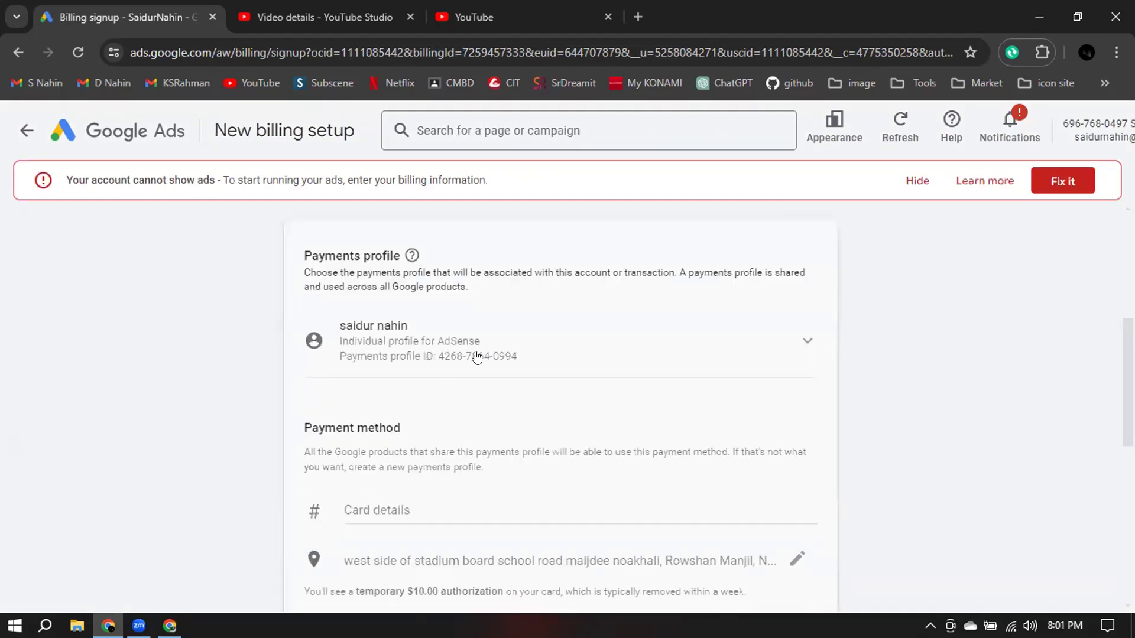
{"action": "left_click", "coordinate": [915, 181]}
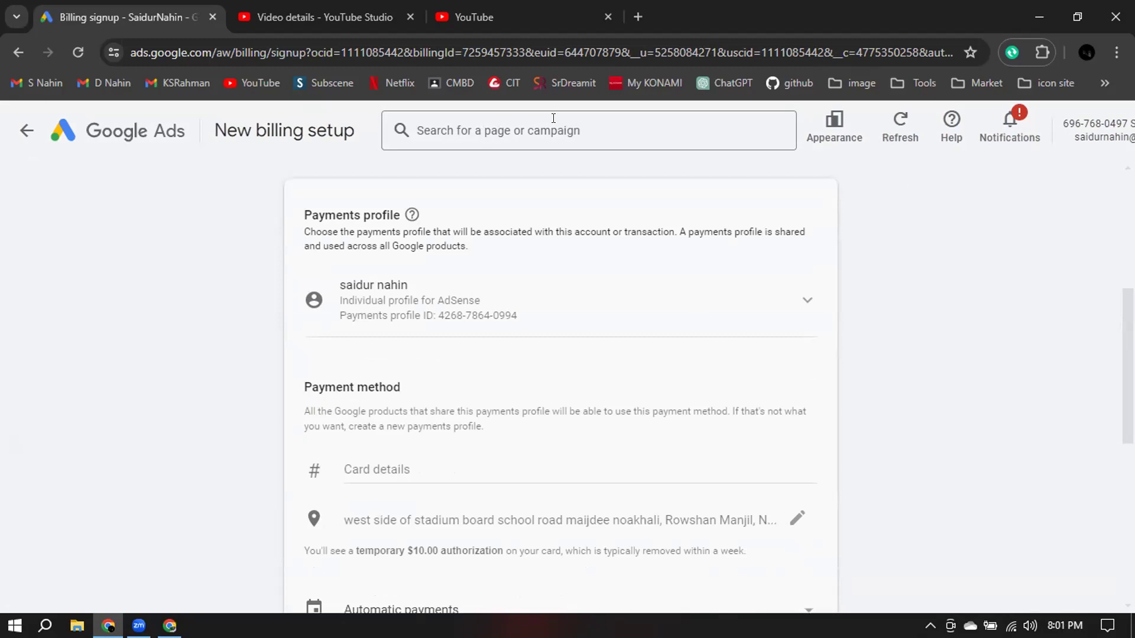
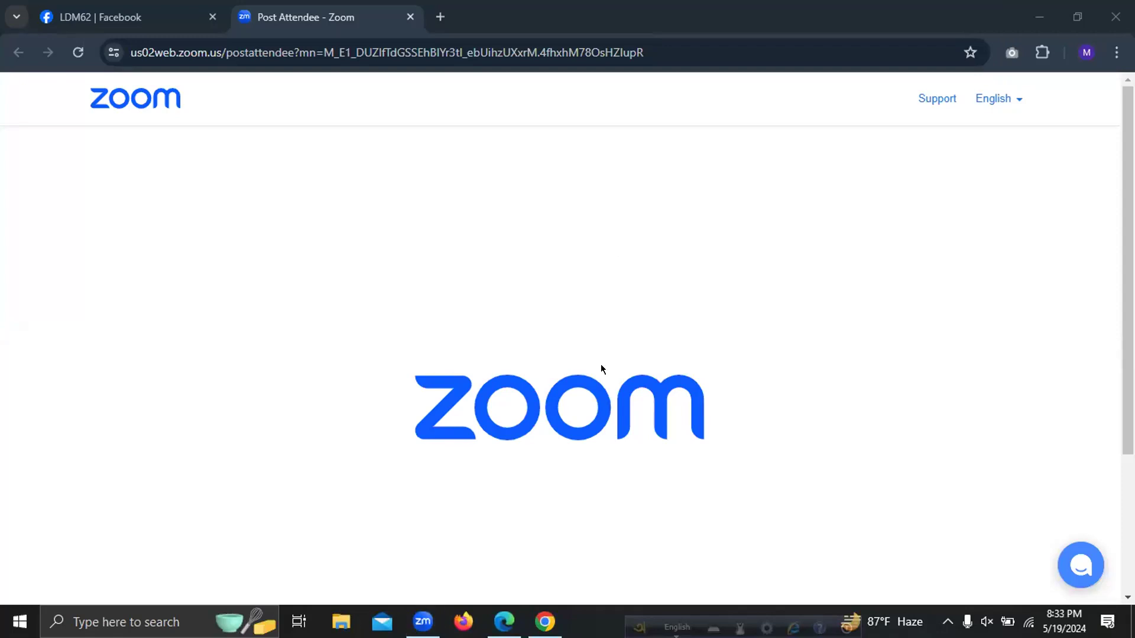
Switch to Fiverr in Microsoft Edge, close the identity verification dialog and look over the gig publishing page.
{"action": "left_click", "coordinate": [501, 614]}
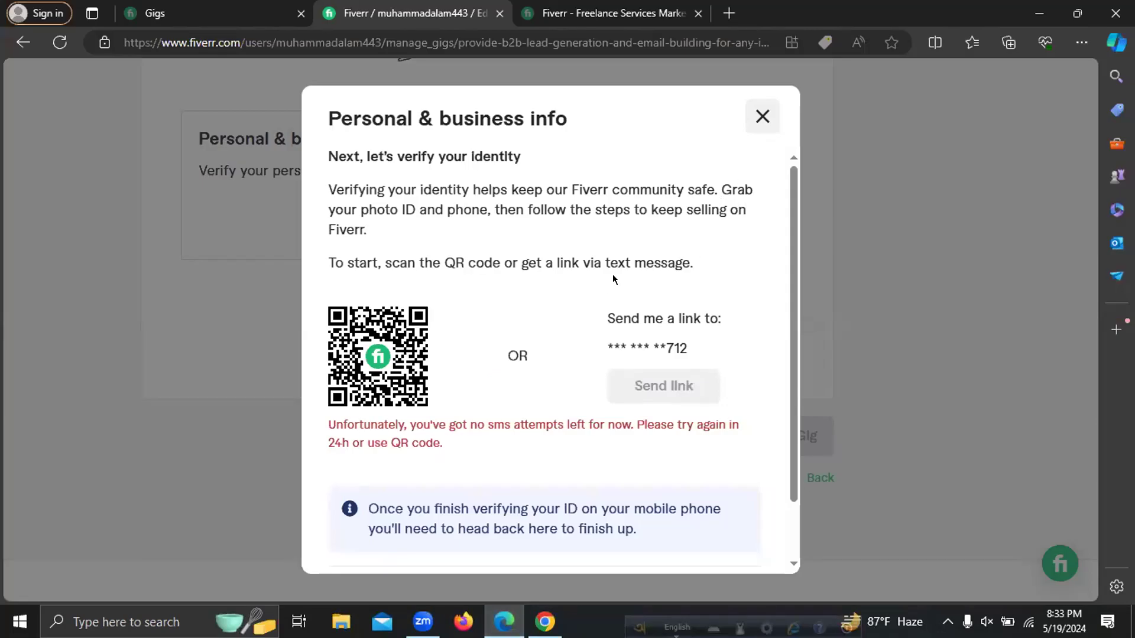
{"action": "left_click", "coordinate": [761, 116]}
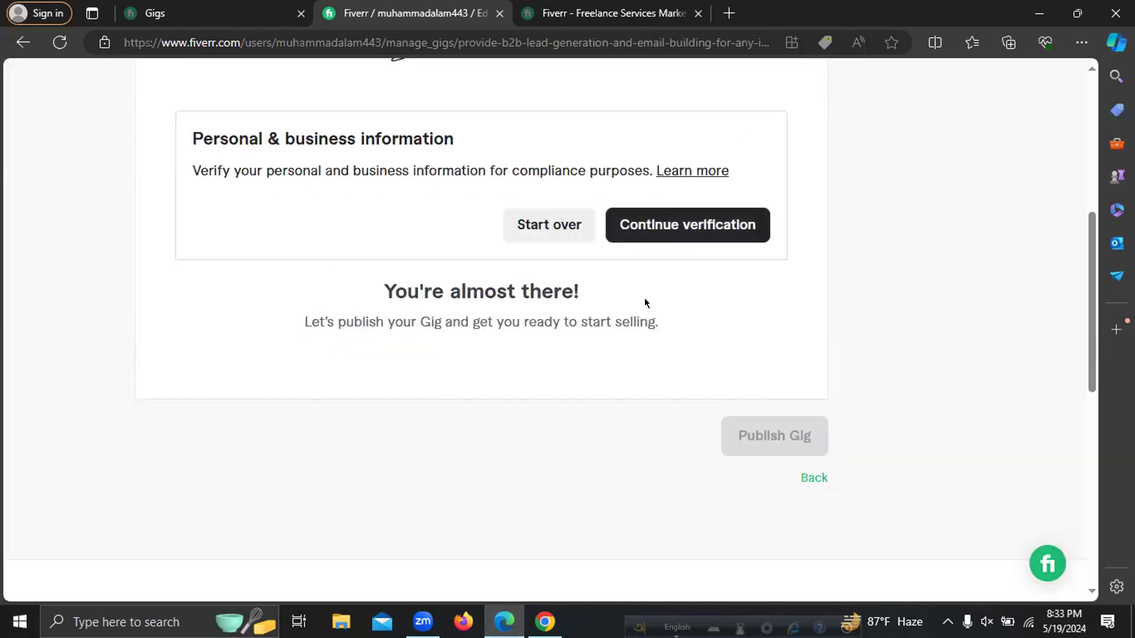
{"action": "scroll", "coordinate": [645, 302], "scroll_direction": "down", "scroll_amount": 4}
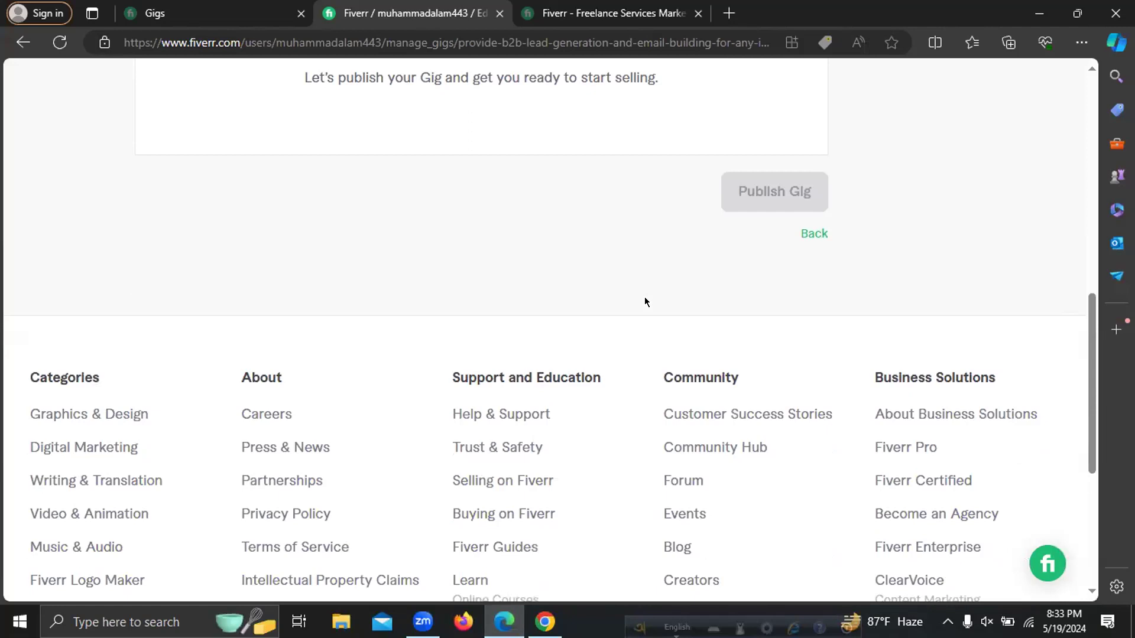
{"action": "scroll", "coordinate": [964, 259], "scroll_direction": "up", "scroll_amount": 3}
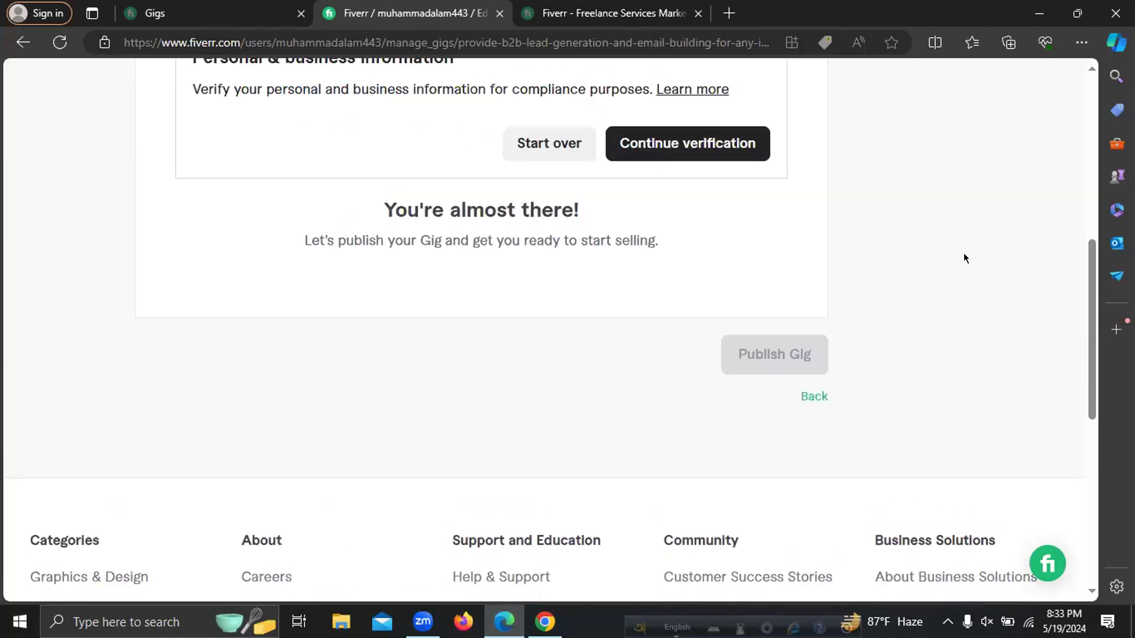
{"action": "scroll", "coordinate": [874, 262], "scroll_direction": "up", "scroll_amount": 1}
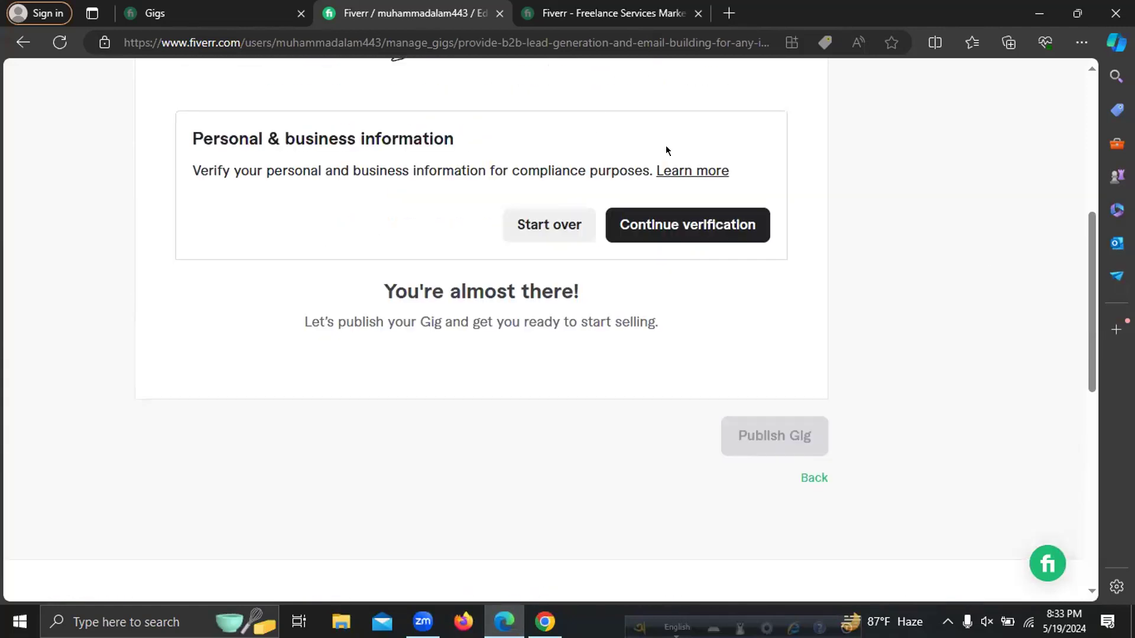
Start the personal and business verification over, choosing "As my primary job or profession" and "No, I'm an individual".
{"action": "left_click", "coordinate": [530, 225]}
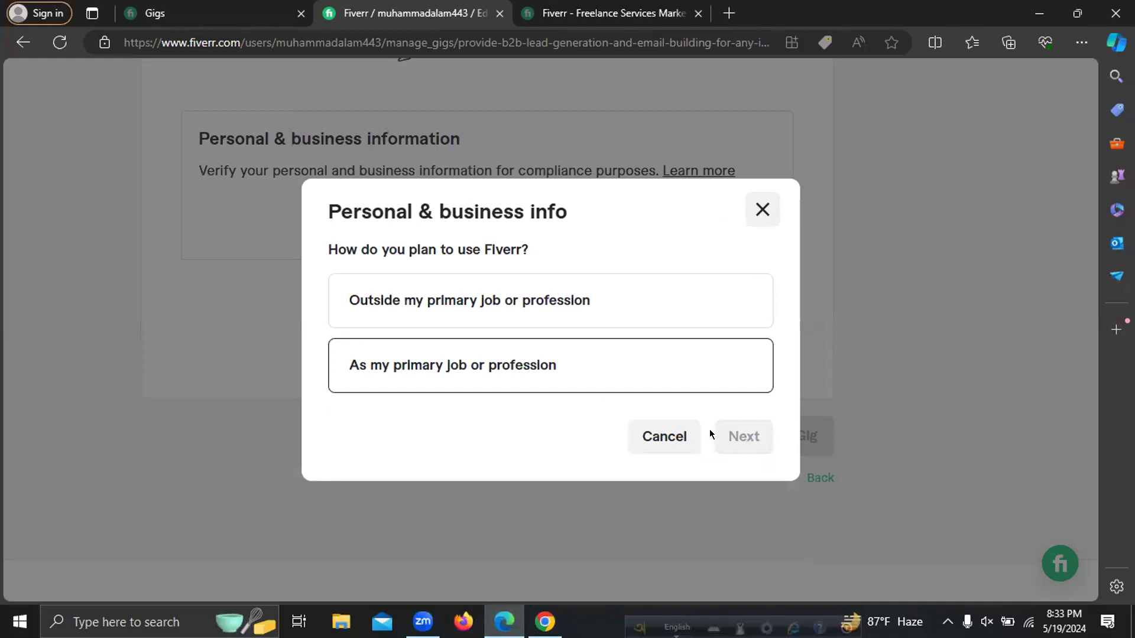
{"action": "left_click", "coordinate": [458, 365]}
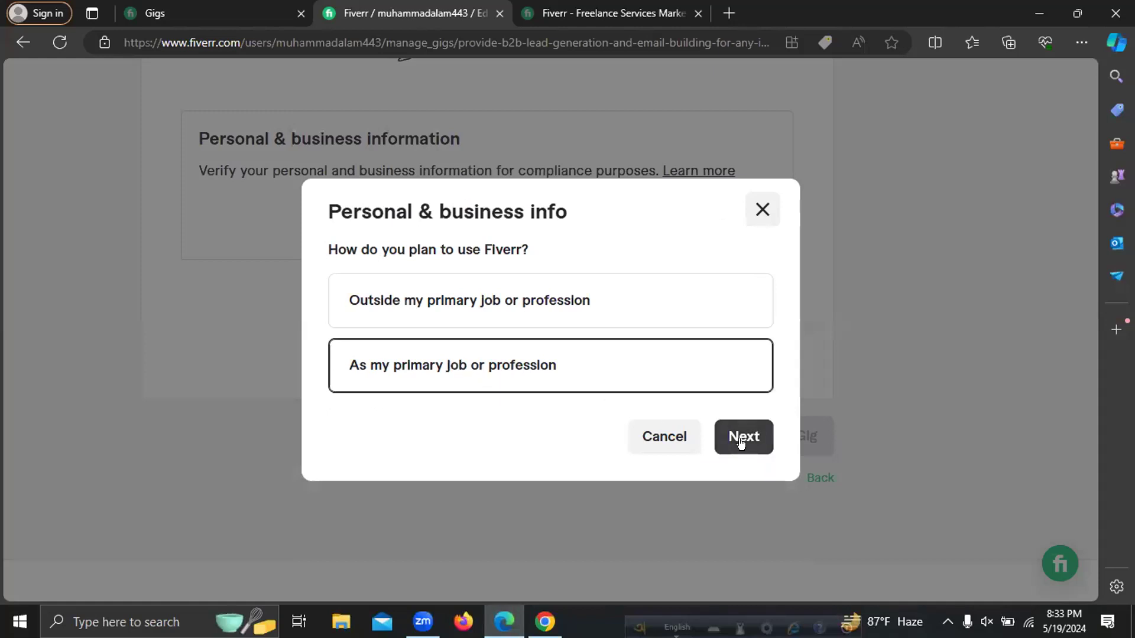
{"action": "left_click", "coordinate": [739, 441]}
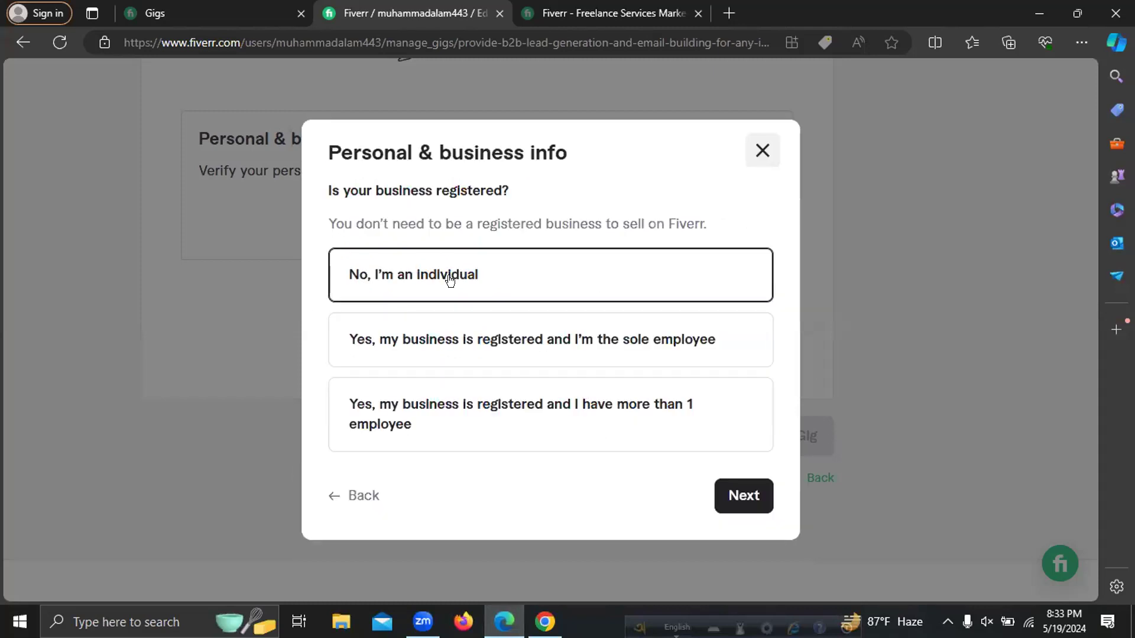
{"action": "left_click", "coordinate": [743, 499]}
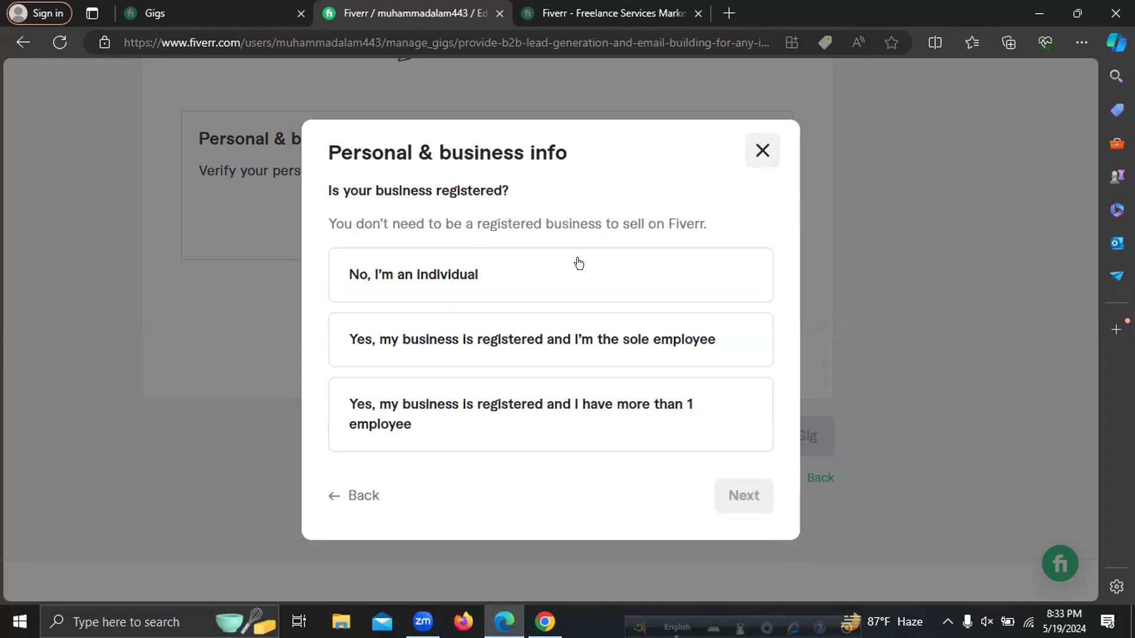
{"action": "left_click", "coordinate": [411, 267]}
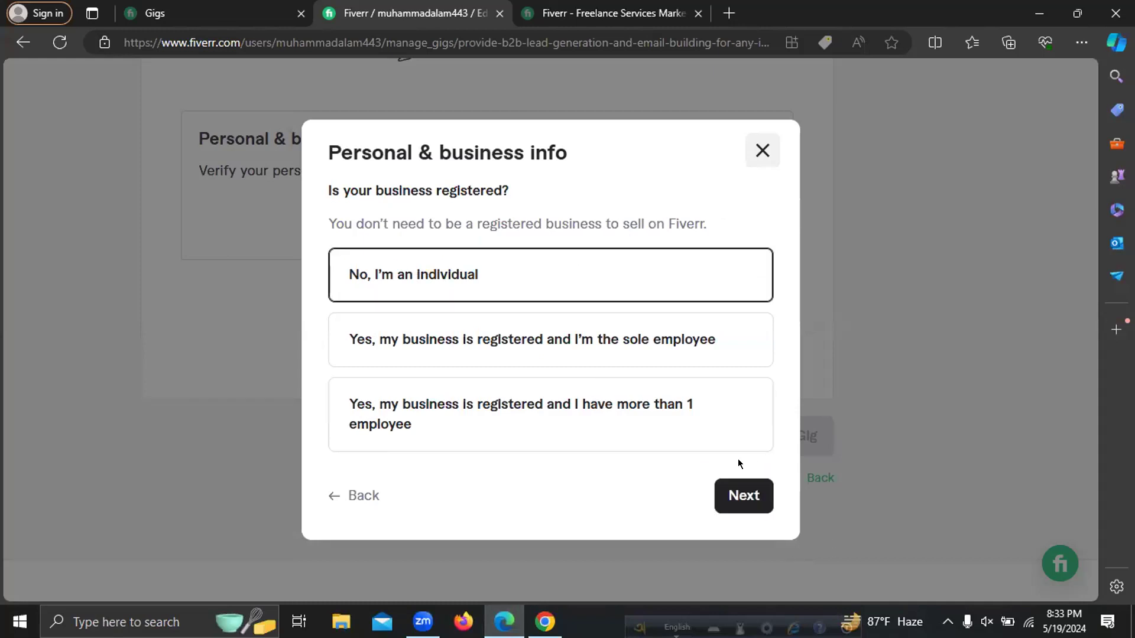
{"action": "left_click", "coordinate": [739, 495]}
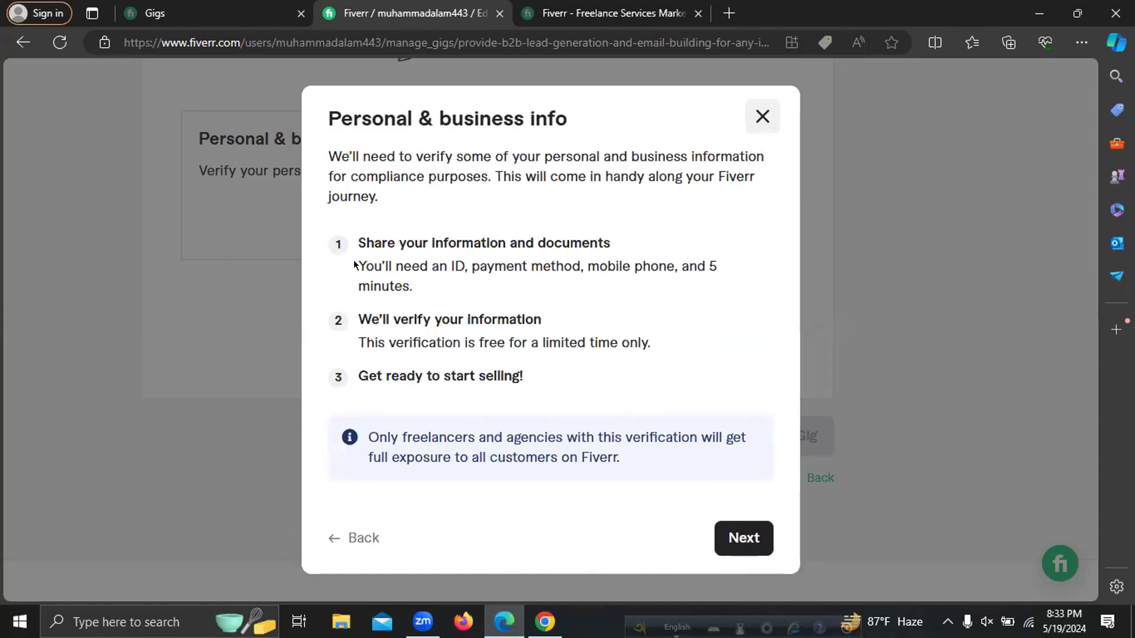
Read the required ID and document information, continue to the personal details form and examine its contact and address fields.
{"action": "left_click_drag", "start_coordinate": [358, 266], "coordinate": [618, 273]}
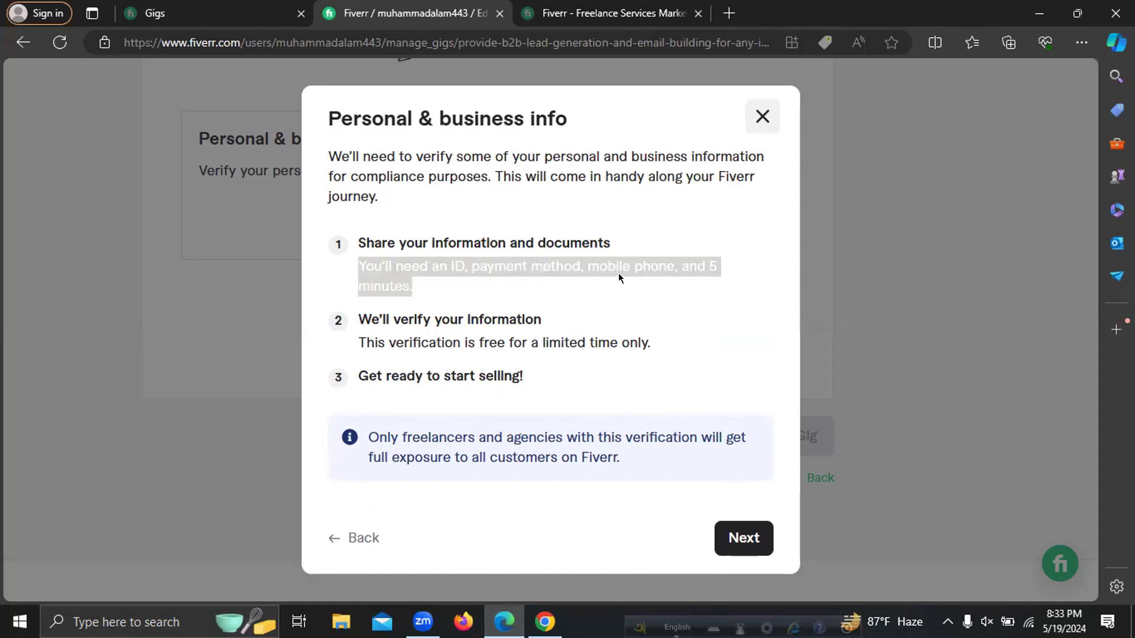
{"action": "left_click", "coordinate": [419, 282]}
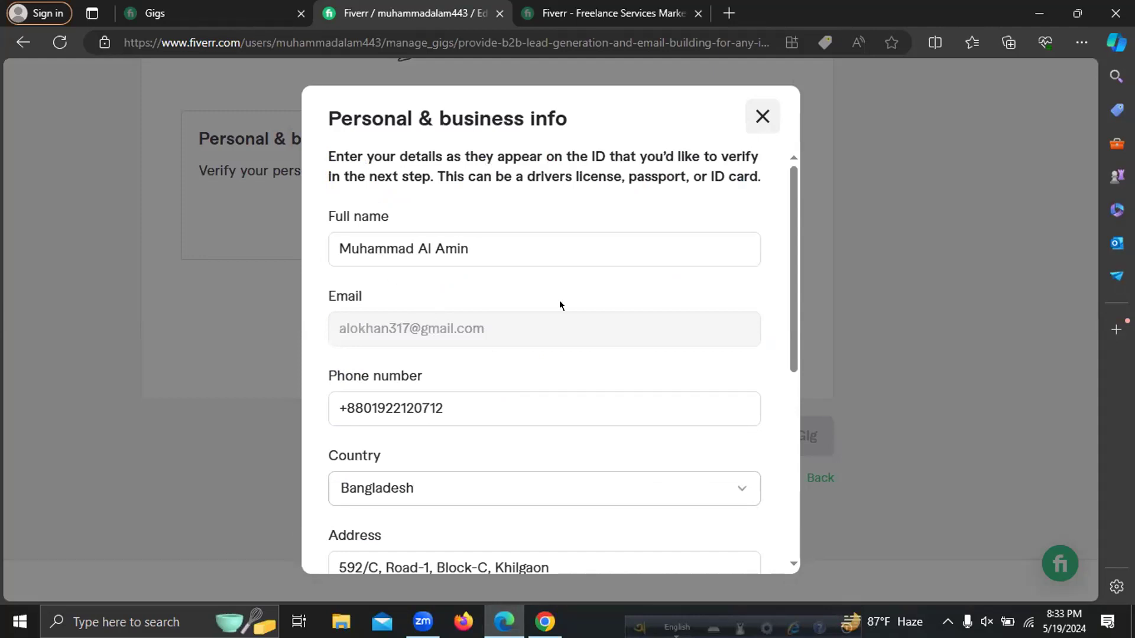
{"action": "scroll", "coordinate": [529, 334], "scroll_direction": "down", "scroll_amount": 1}
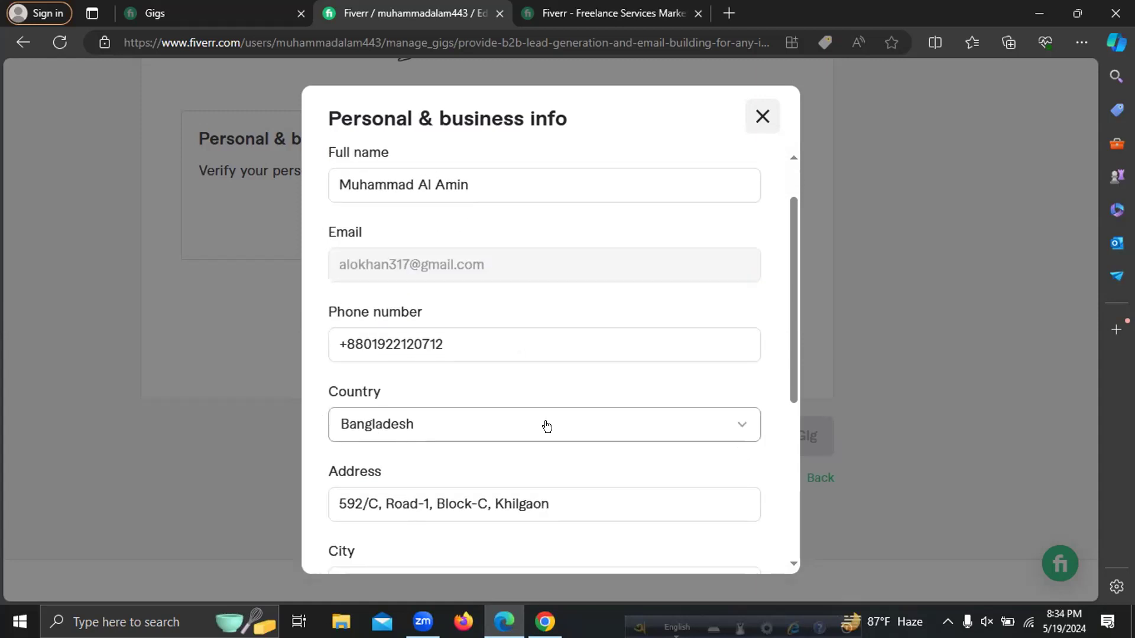
{"action": "scroll", "coordinate": [390, 500], "scroll_direction": "down", "scroll_amount": 1}
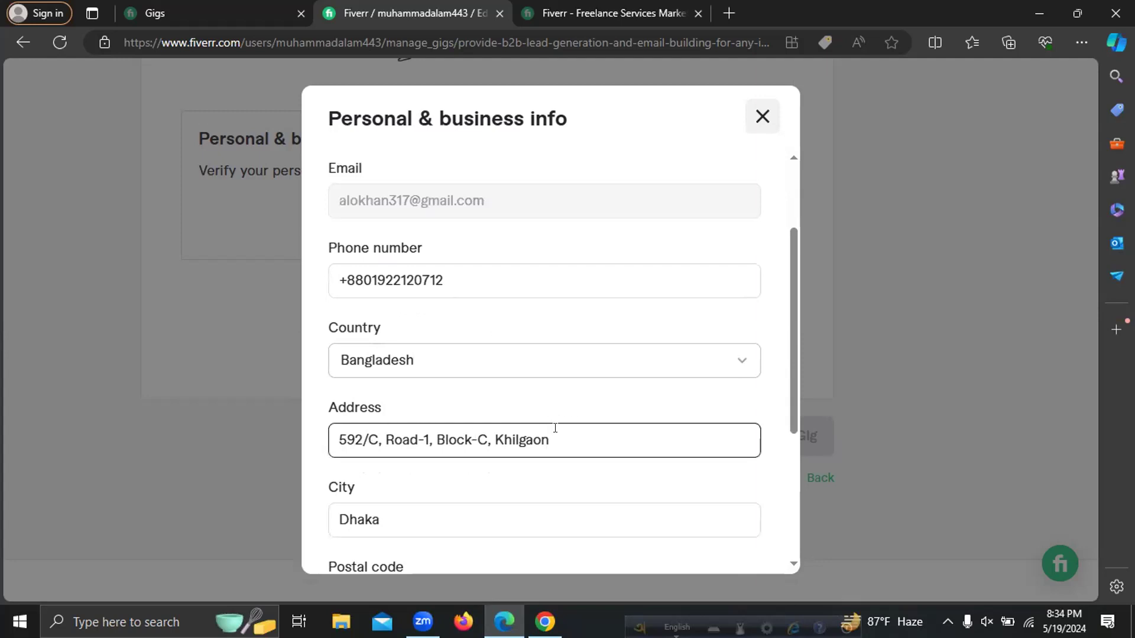
{"action": "scroll", "coordinate": [555, 428], "scroll_direction": "down", "scroll_amount": 2}
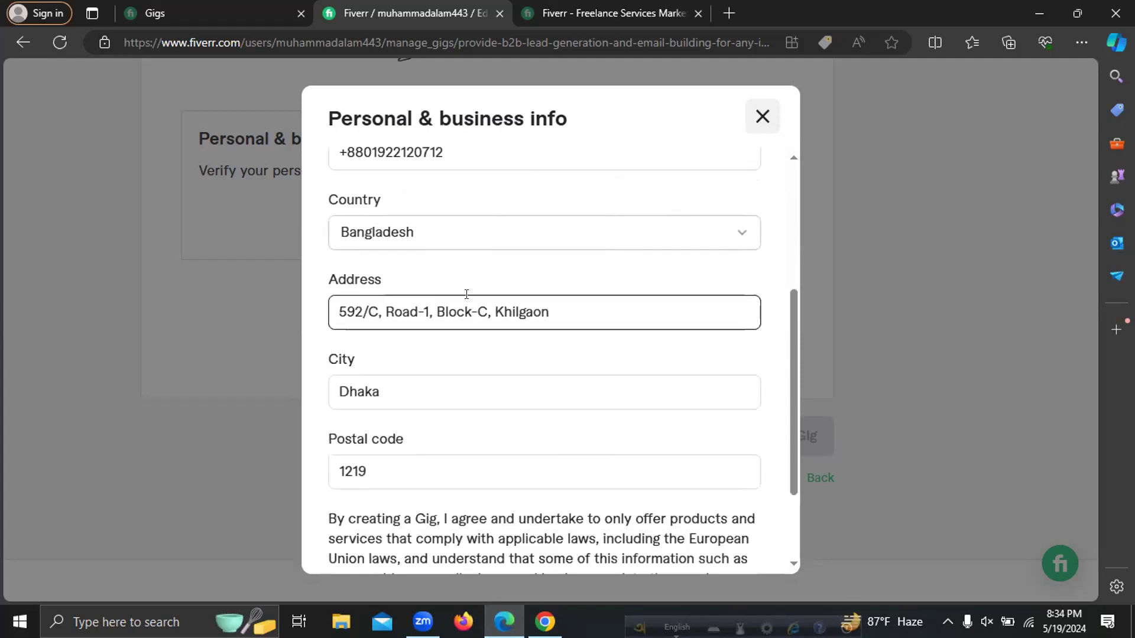
{"action": "left_click_drag", "start_coordinate": [605, 306], "coordinate": [433, 311]}
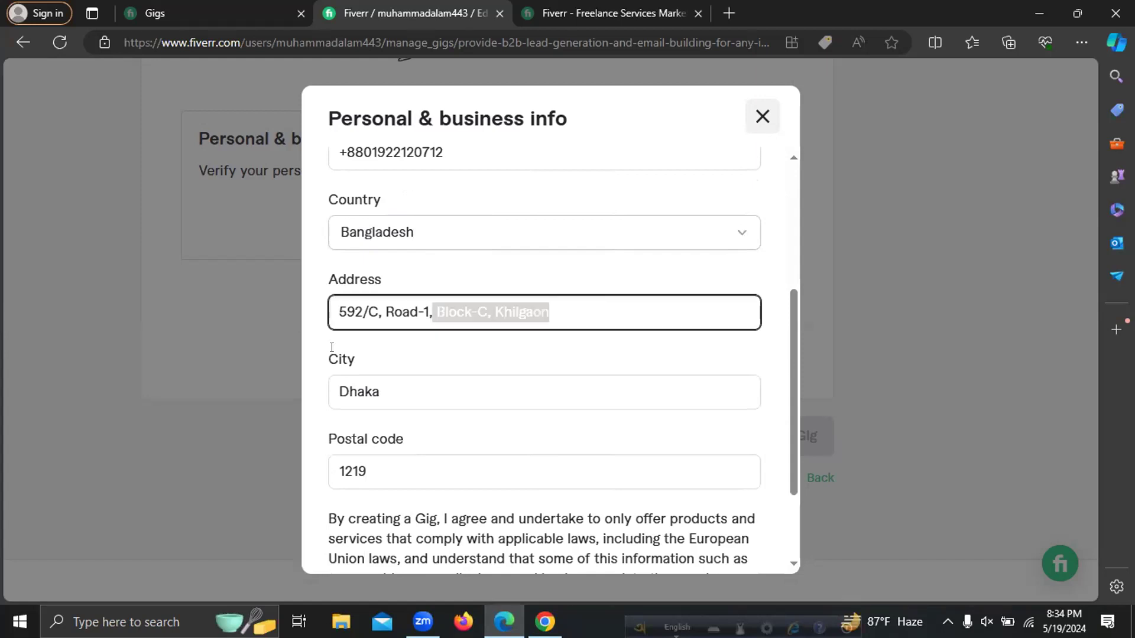
{"action": "left_click", "coordinate": [461, 362]}
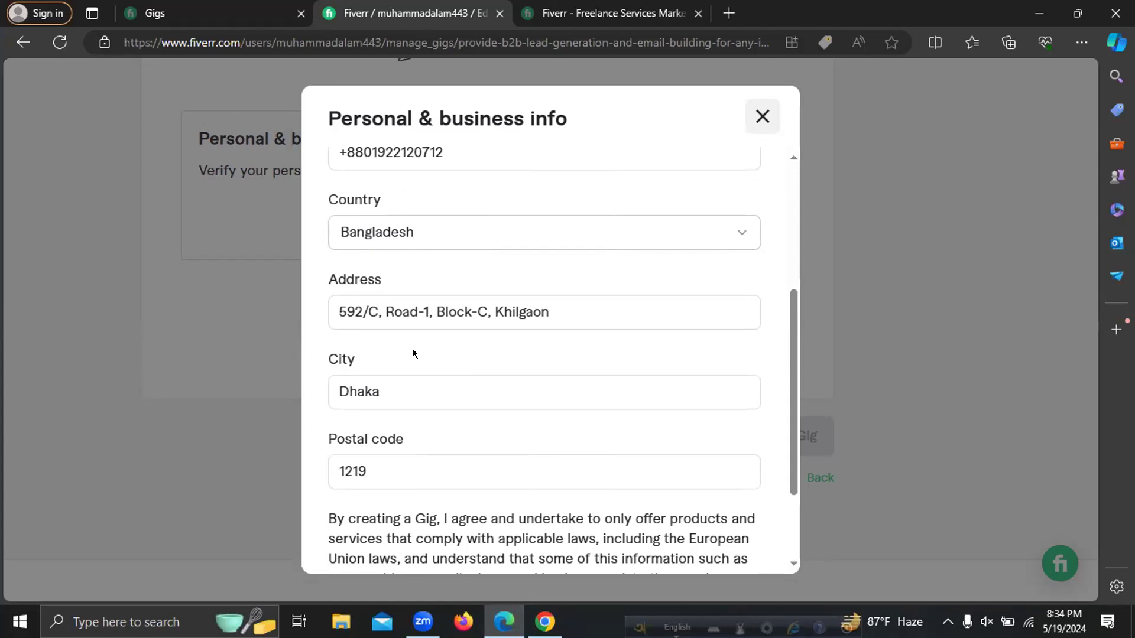
Check the full address and postal code, and submit the personal details to proceed to identity verification.
{"action": "left_click", "coordinate": [567, 303]}
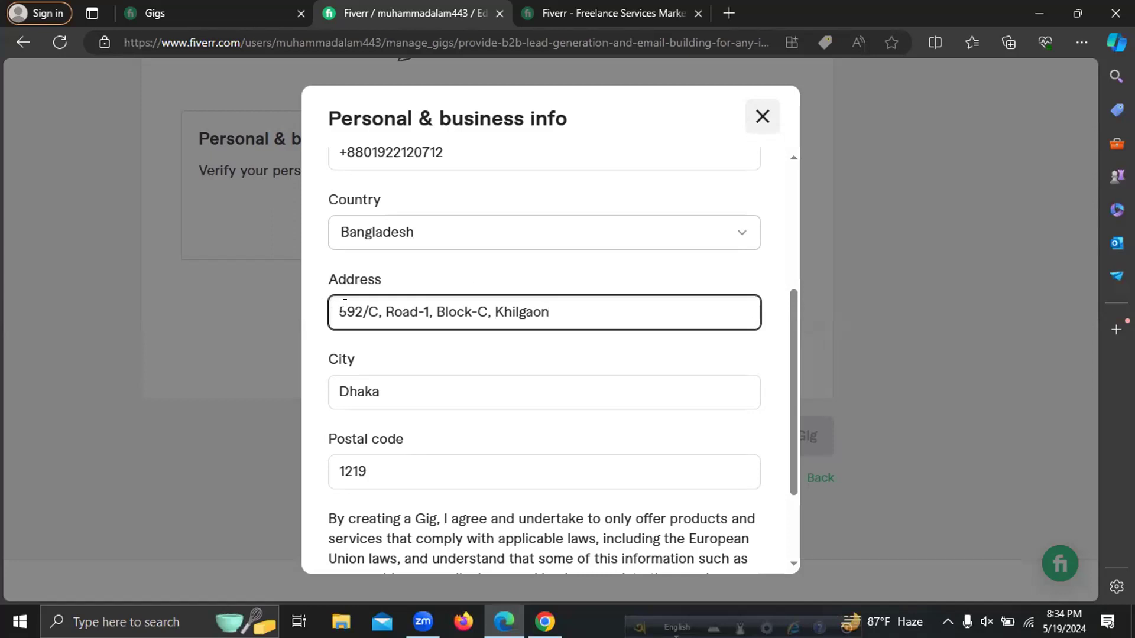
{"action": "key", "text": "ctrl+shift+Left"}
{"action": "key", "text": "ctrl+shift+Left"}
{"action": "key", "text": "ctrl+shift+Left"}
{"action": "key", "text": "ctrl+shift+Left"}
{"action": "key", "text": "ctrl+shift+Left"}
{"action": "key", "text": "ctrl+shift+Left"}
{"action": "key", "text": "ctrl+shift+Left"}
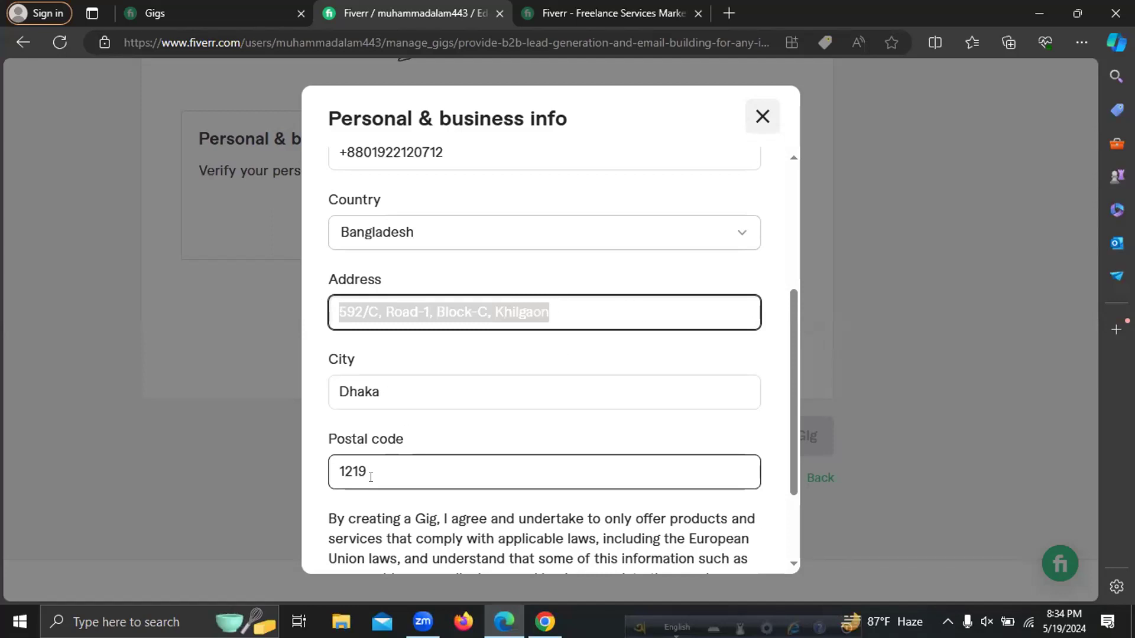
{"action": "scroll", "coordinate": [370, 478], "scroll_direction": "down", "scroll_amount": 2}
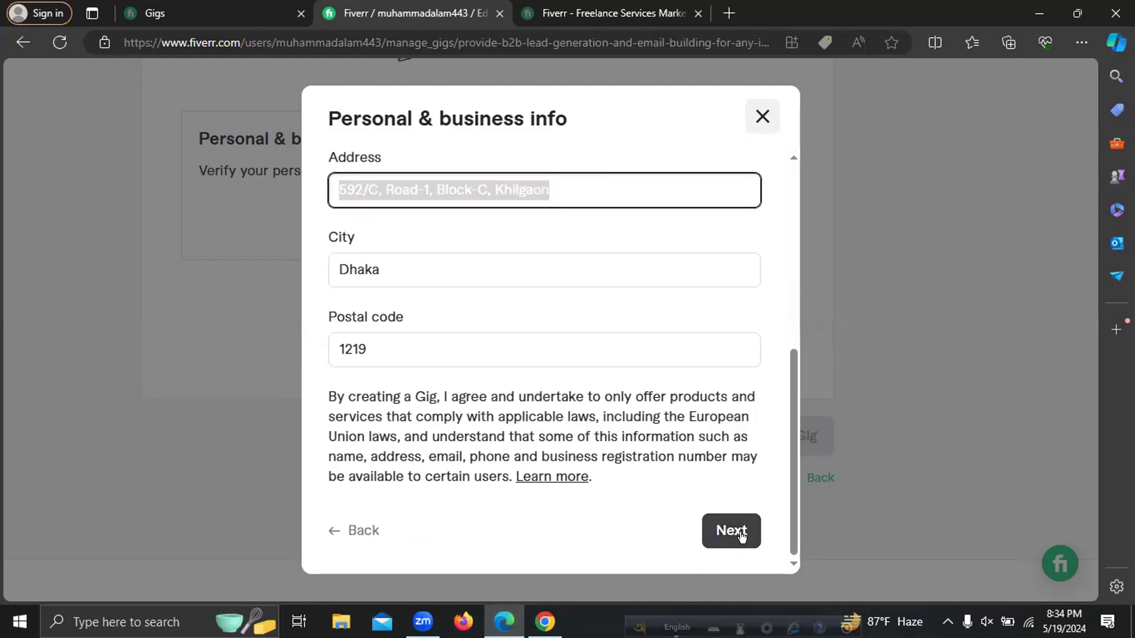
{"action": "left_click", "coordinate": [383, 337]}
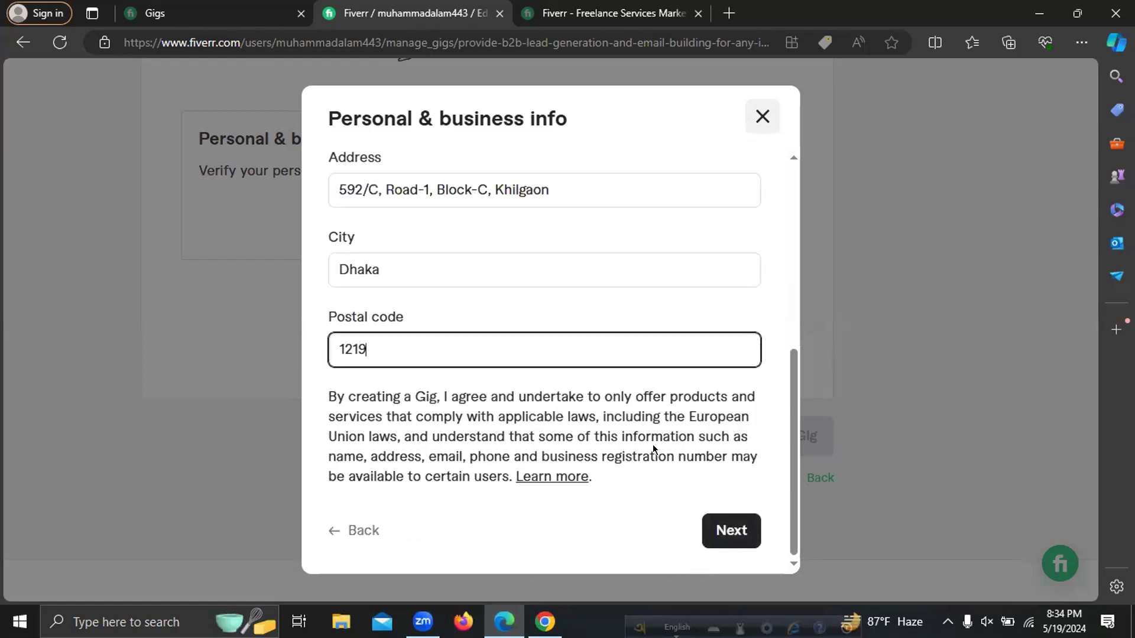
{"action": "left_click", "coordinate": [731, 530]}
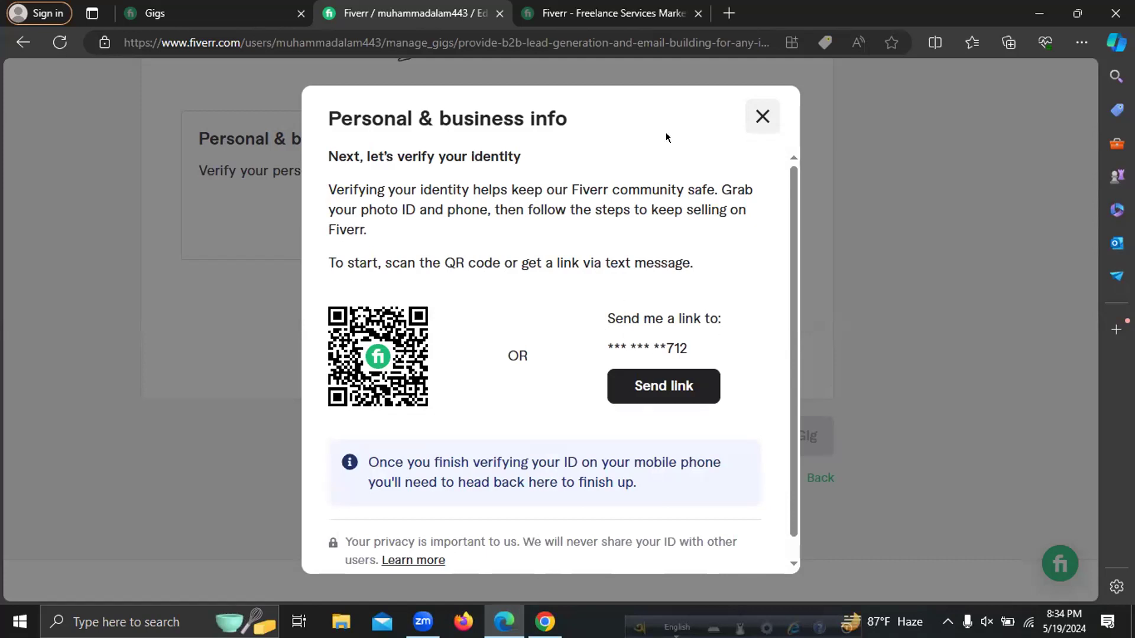
Search the web for "google play store" in a new tab and open the appcracy.com Google Play Store result.
{"action": "left_click", "coordinate": [727, 13]}
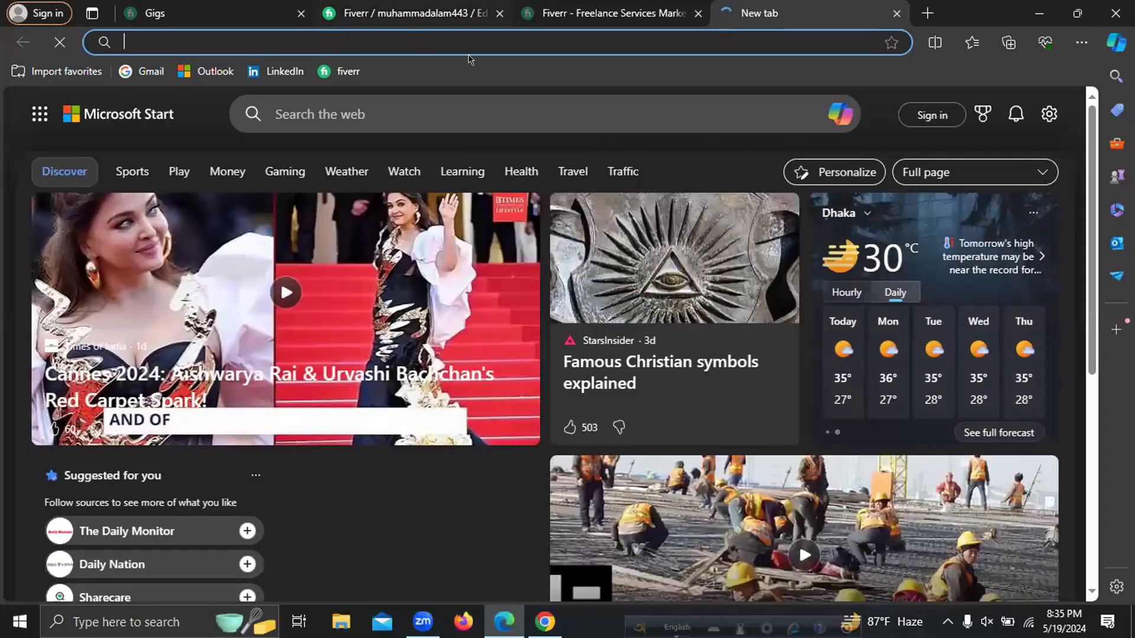
{"action": "type", "text": "google "}
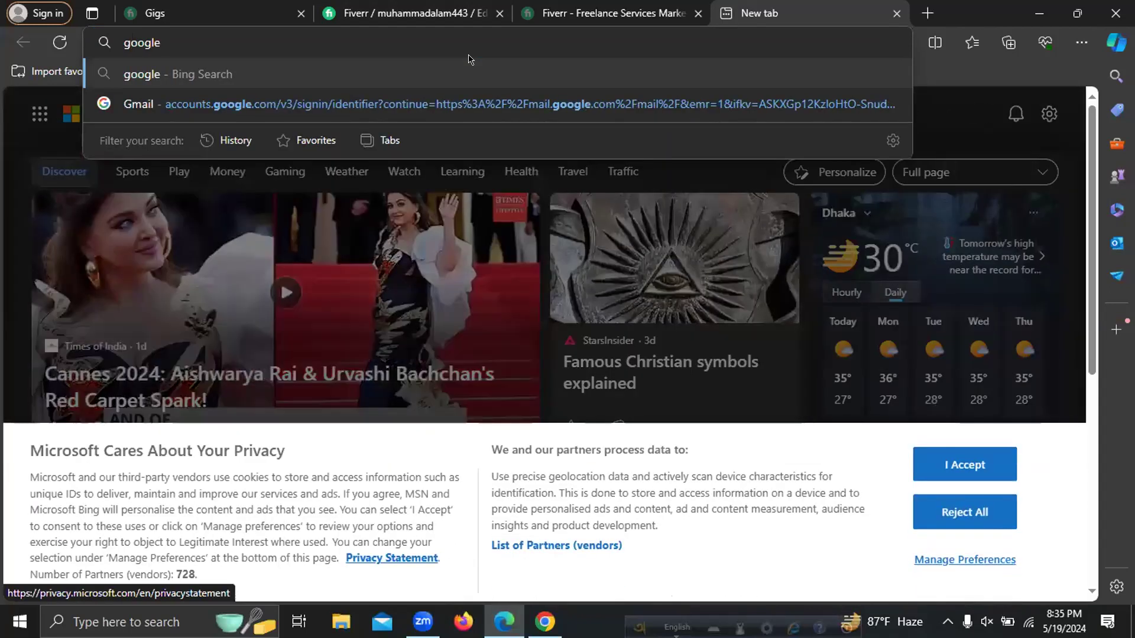
{"action": "type", "text": "play"}
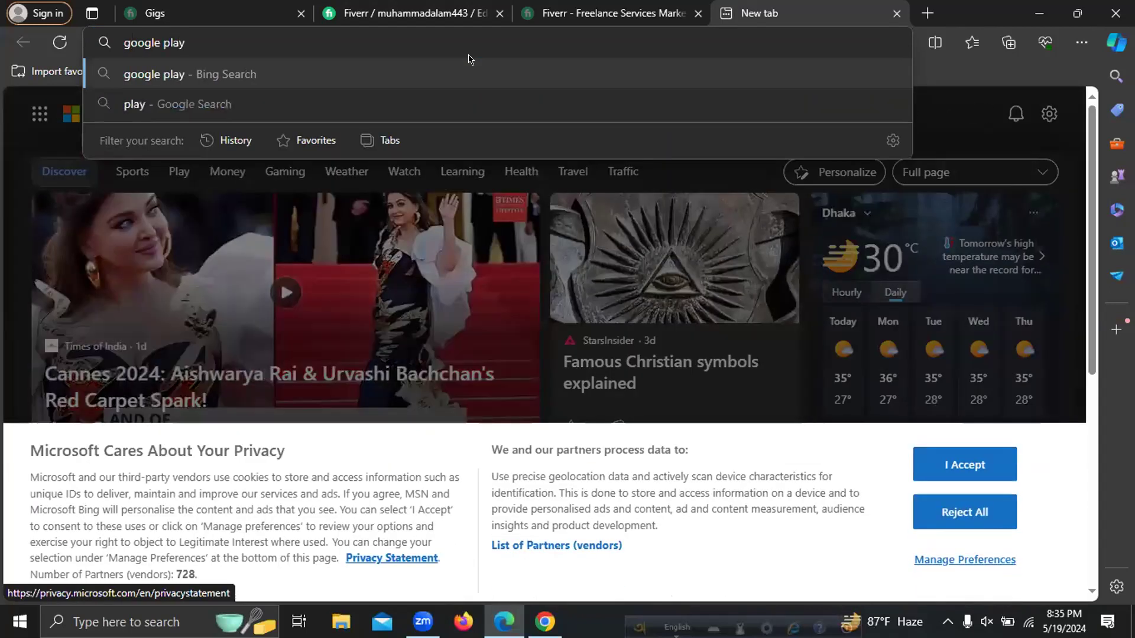
{"action": "type", "text": " store"}
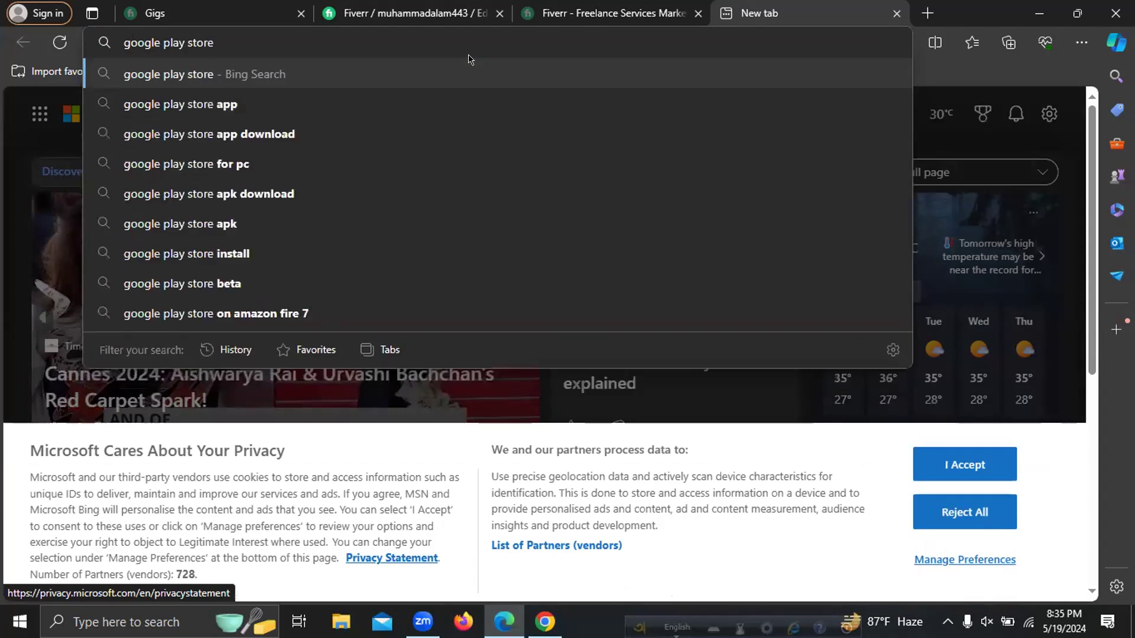
{"action": "left_click", "coordinate": [479, 72]}
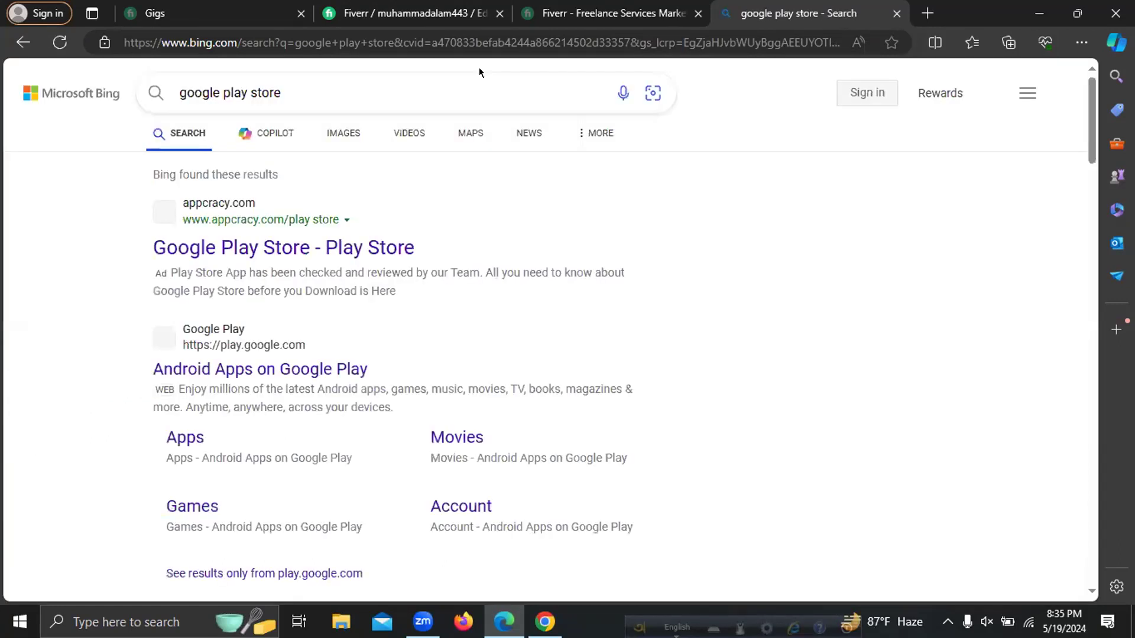
{"action": "left_click", "coordinate": [292, 251]}
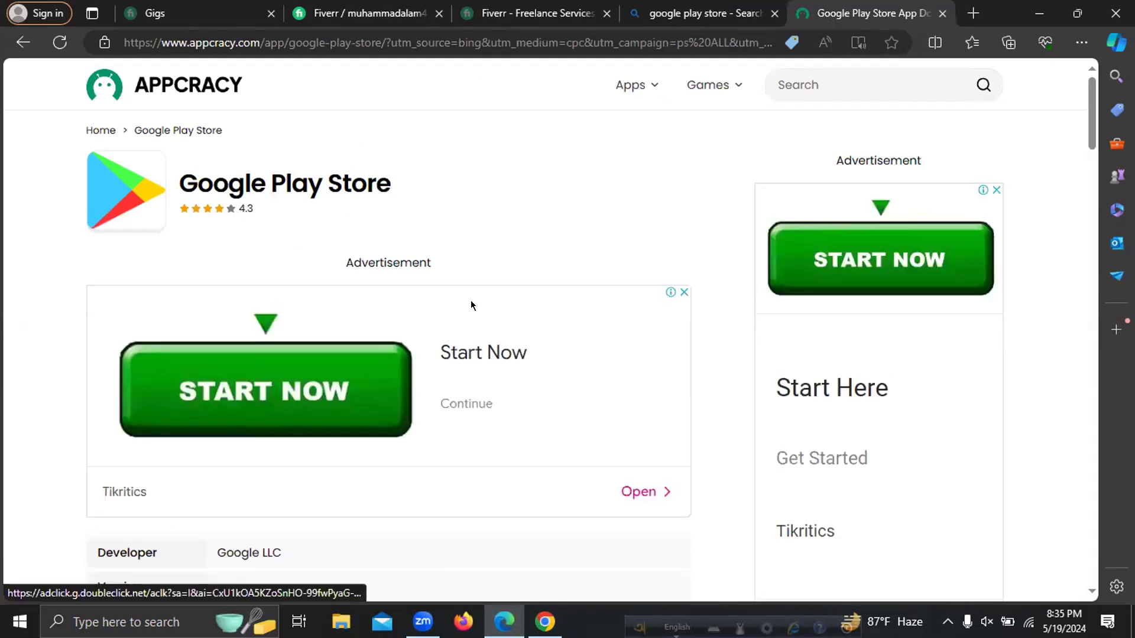
Search Appcracy for "fiverr", close that page and return to Fiverr's identity verification dialog.
{"action": "left_click", "coordinate": [809, 79]}
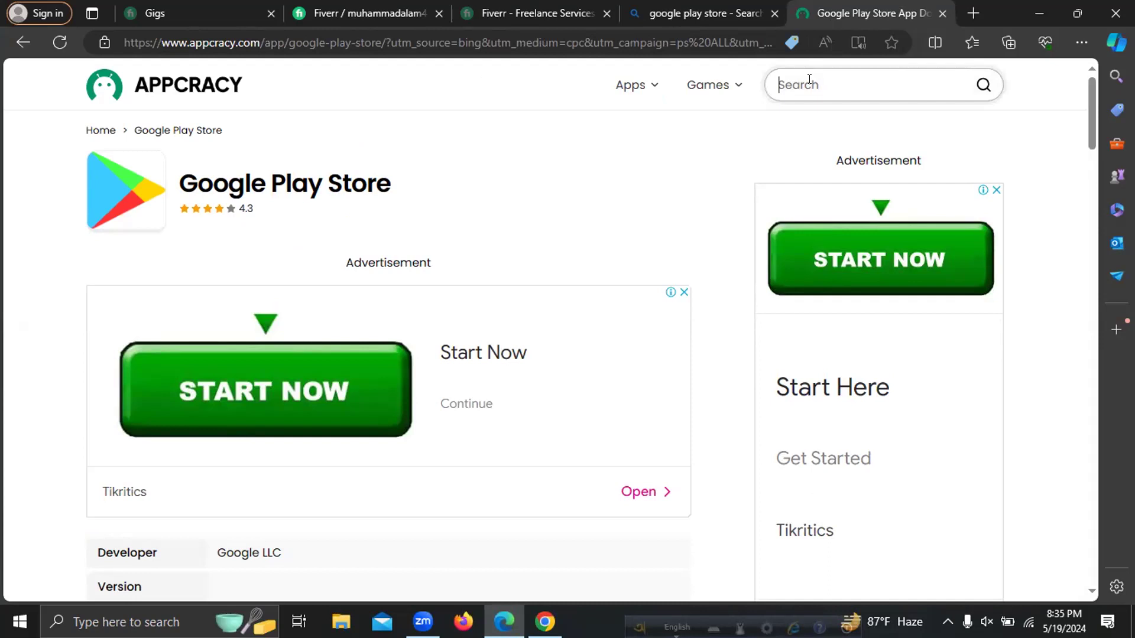
{"action": "type", "text": "fiverr"}
{"action": "key", "text": "Return"}
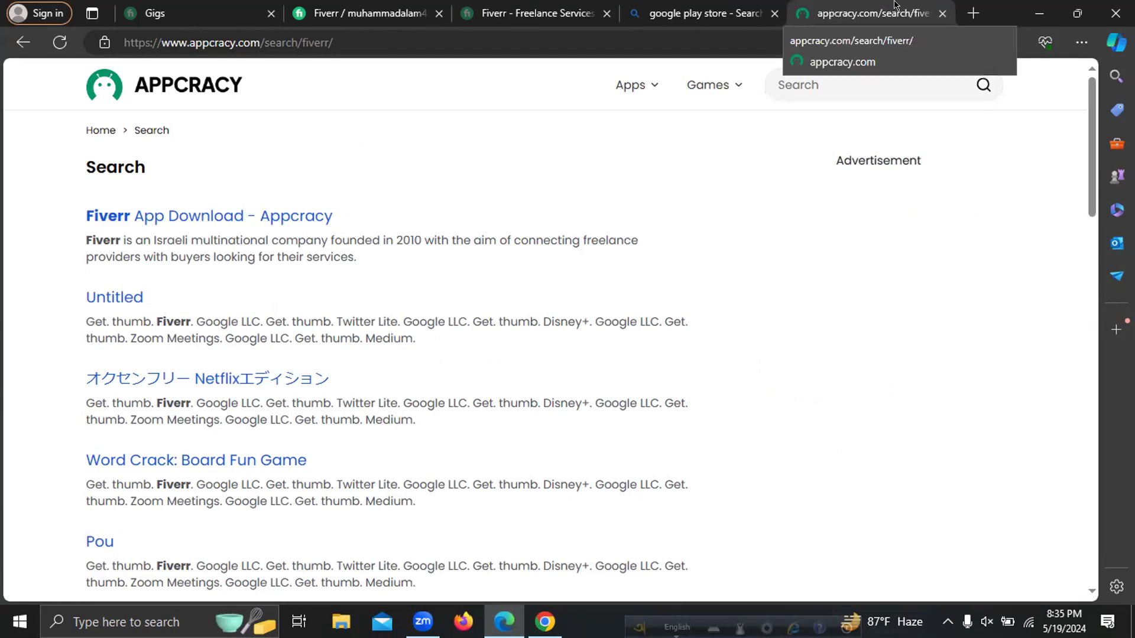
{"action": "left_click", "coordinate": [941, 13]}
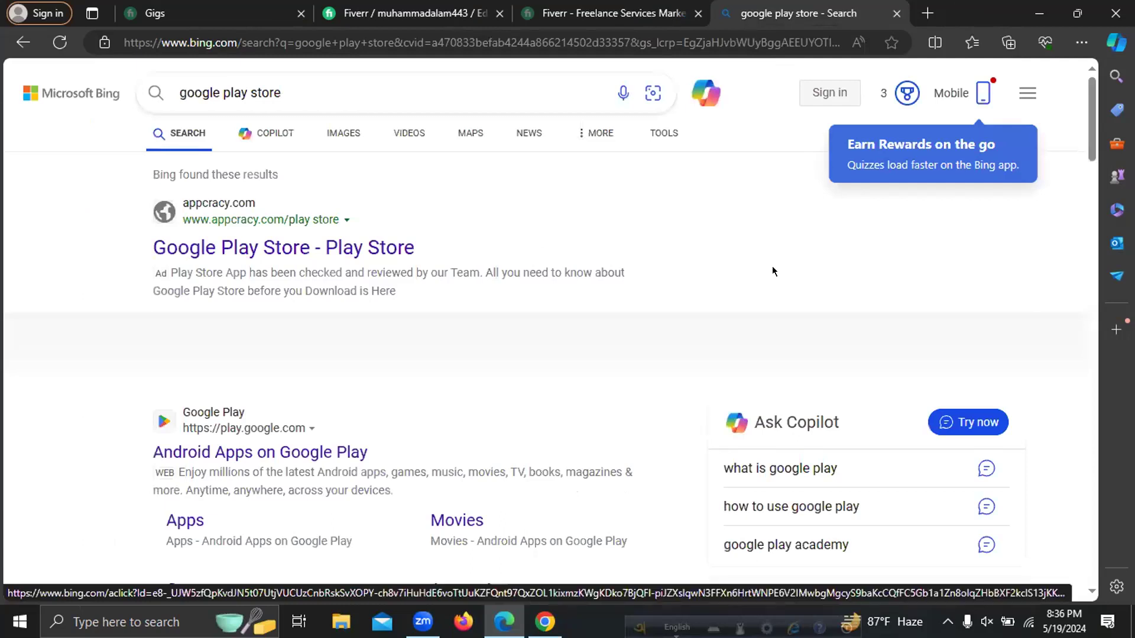
{"action": "left_click", "coordinate": [432, 9]}
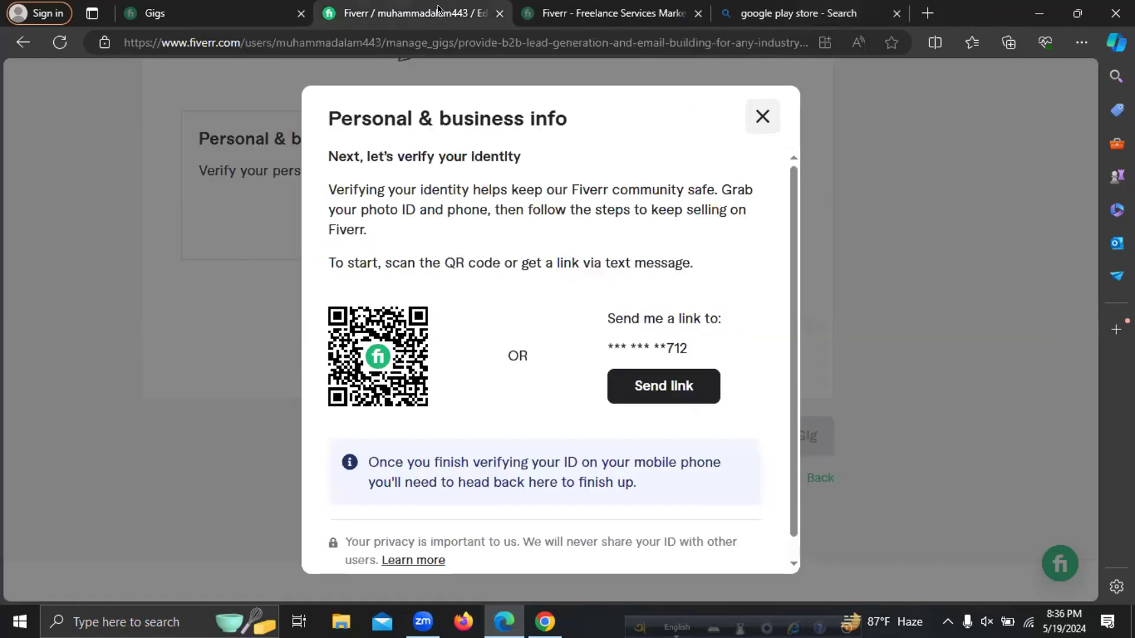